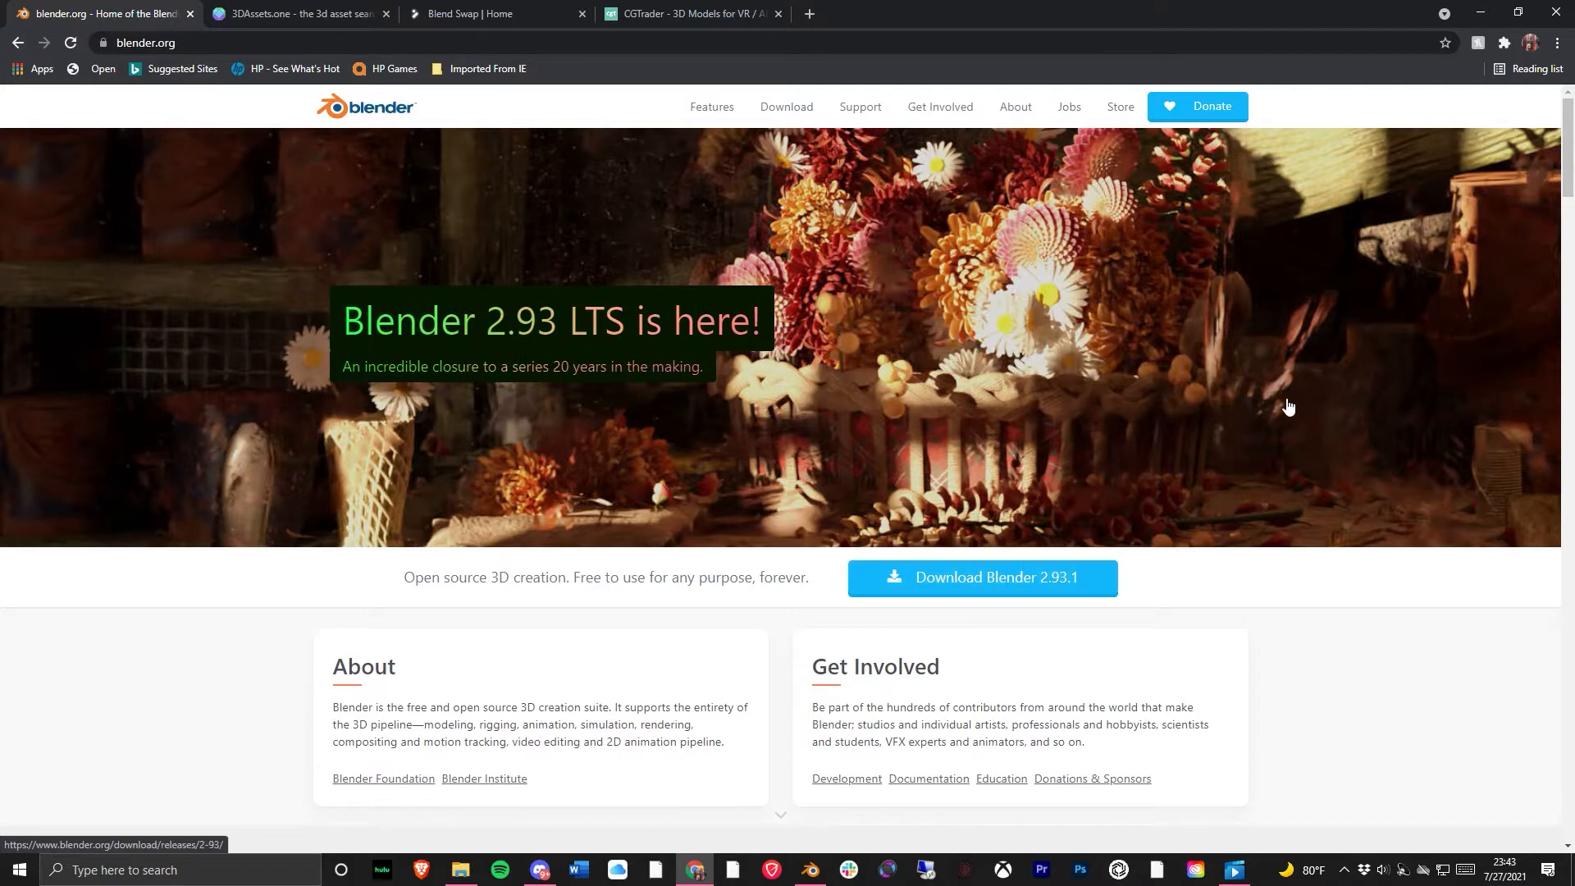
- Open the Blender 2.93.1 download page and look over the versions offered for macOS, Linux and other platforms
{"action": "left_click", "coordinate": [1030, 579]}
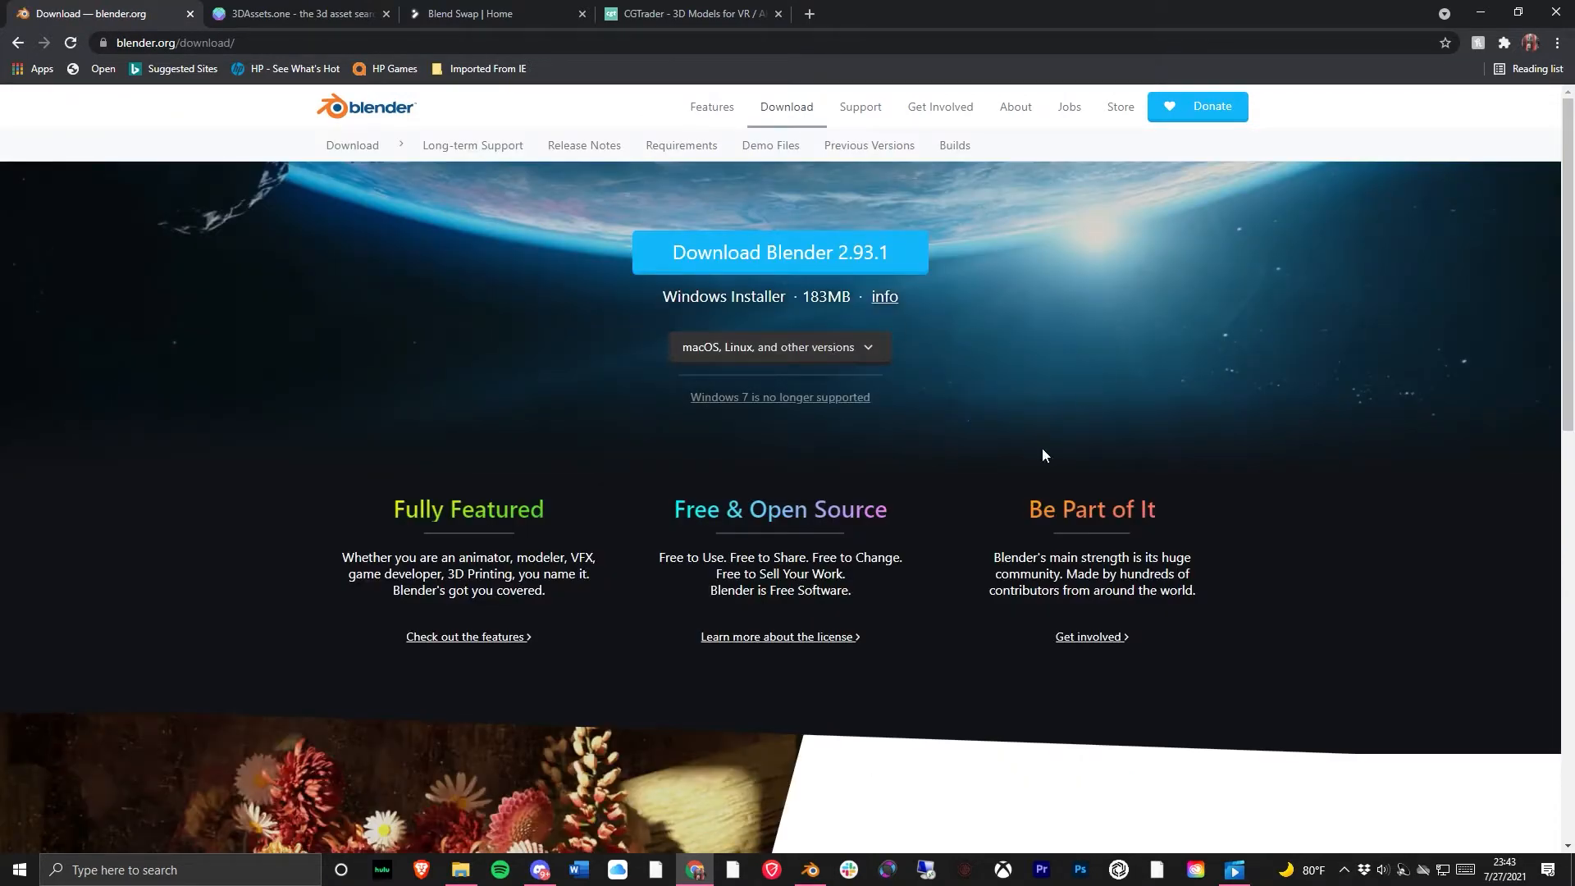
{"action": "left_click", "coordinate": [833, 350]}
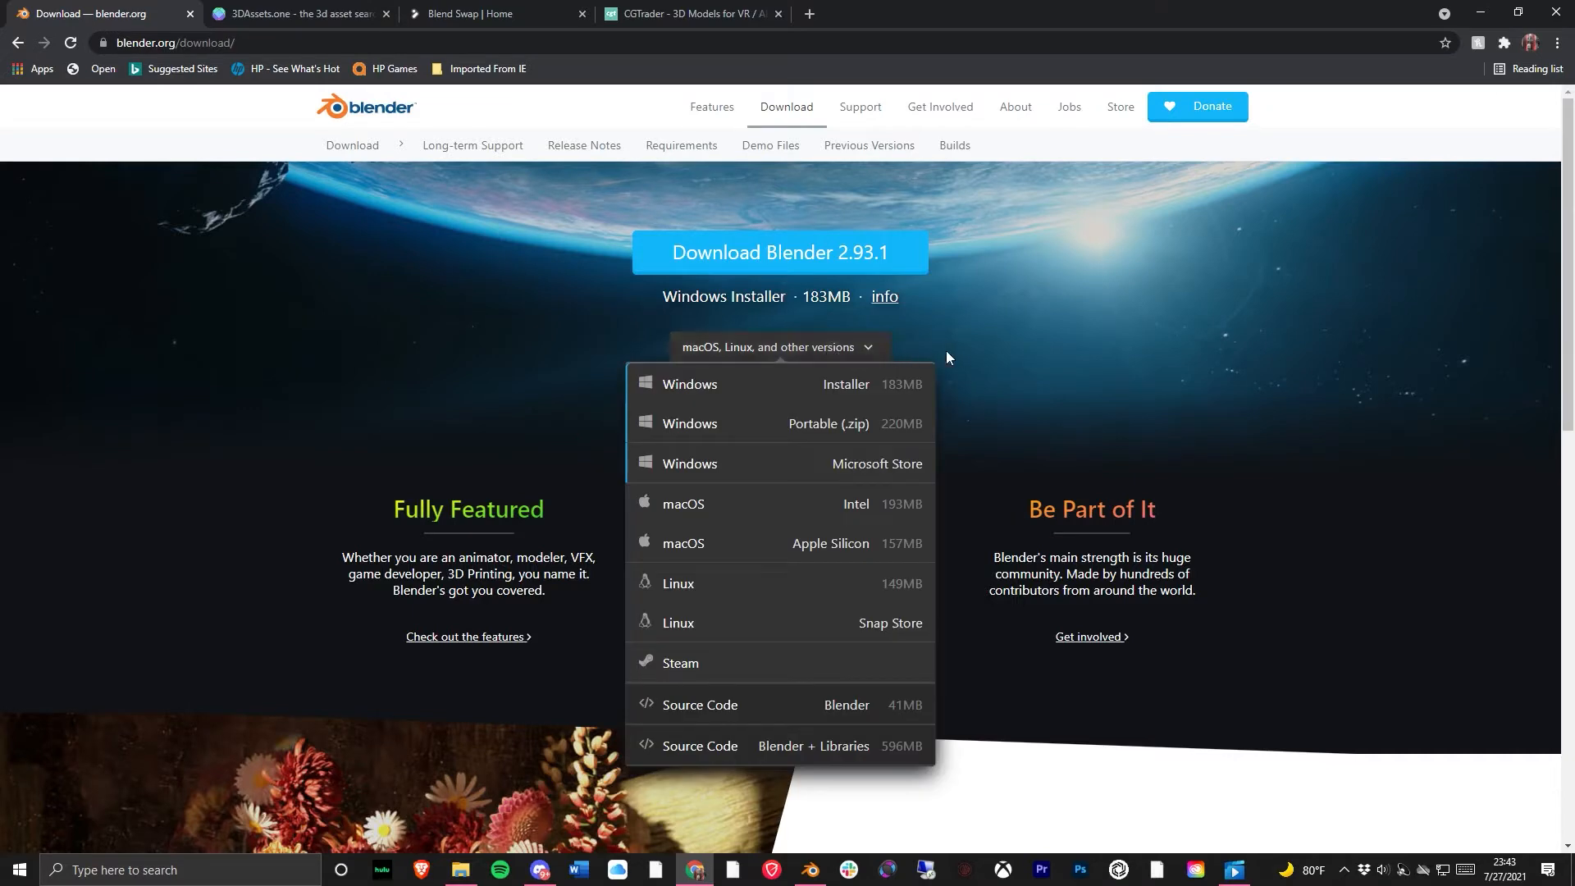
{"action": "left_click", "coordinate": [1016, 345]}
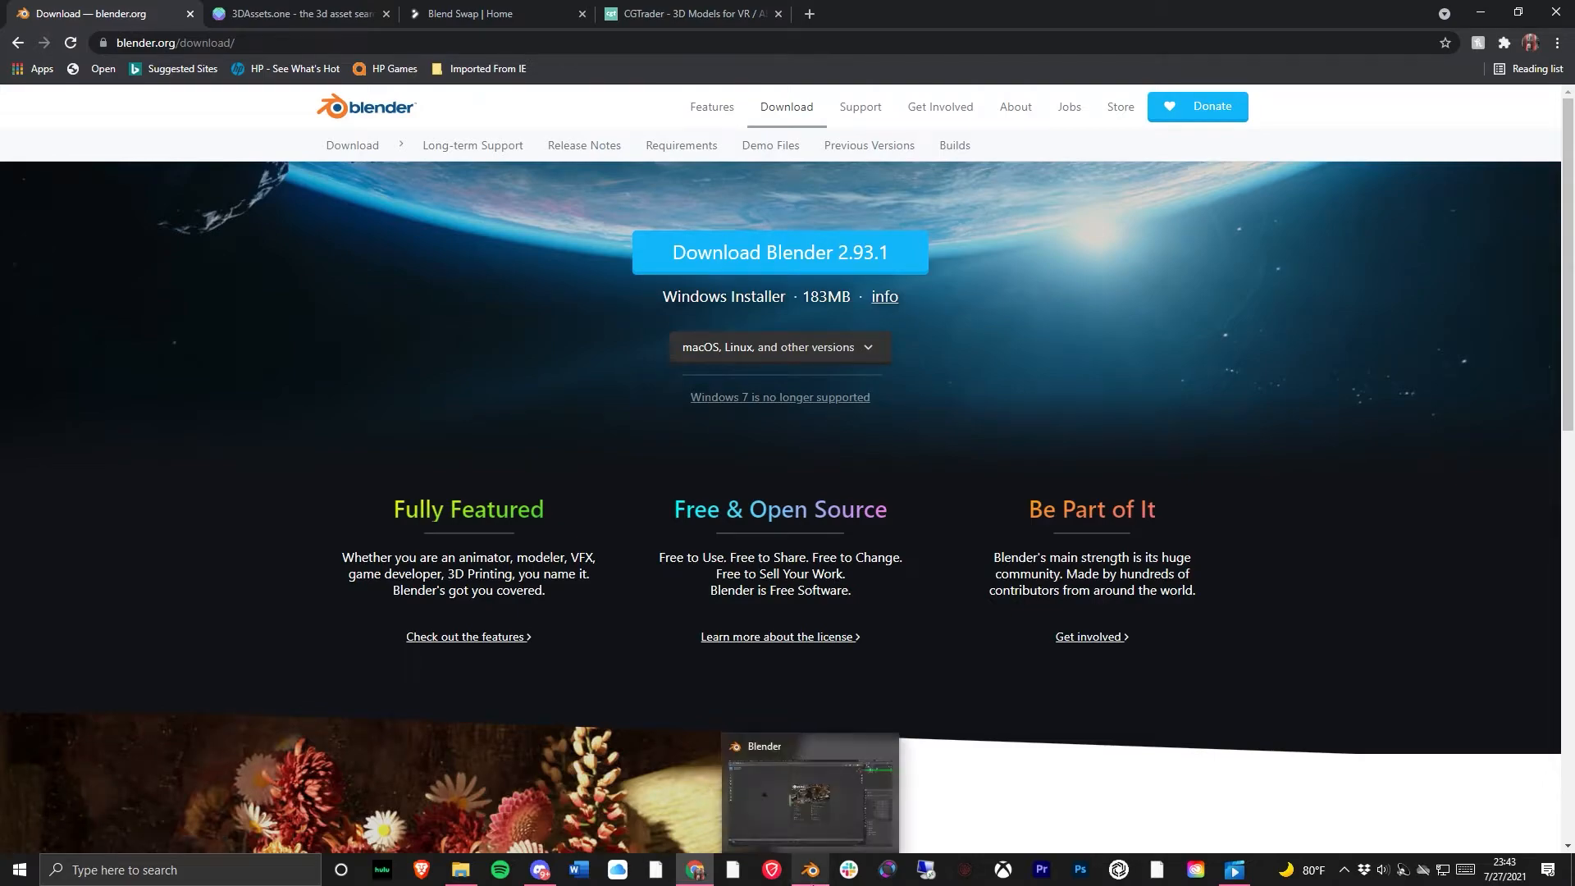
- Switch to Discord, change the shared window of the Blender_101 stream to Blender, and go live
{"action": "left_click", "coordinate": [811, 871]}
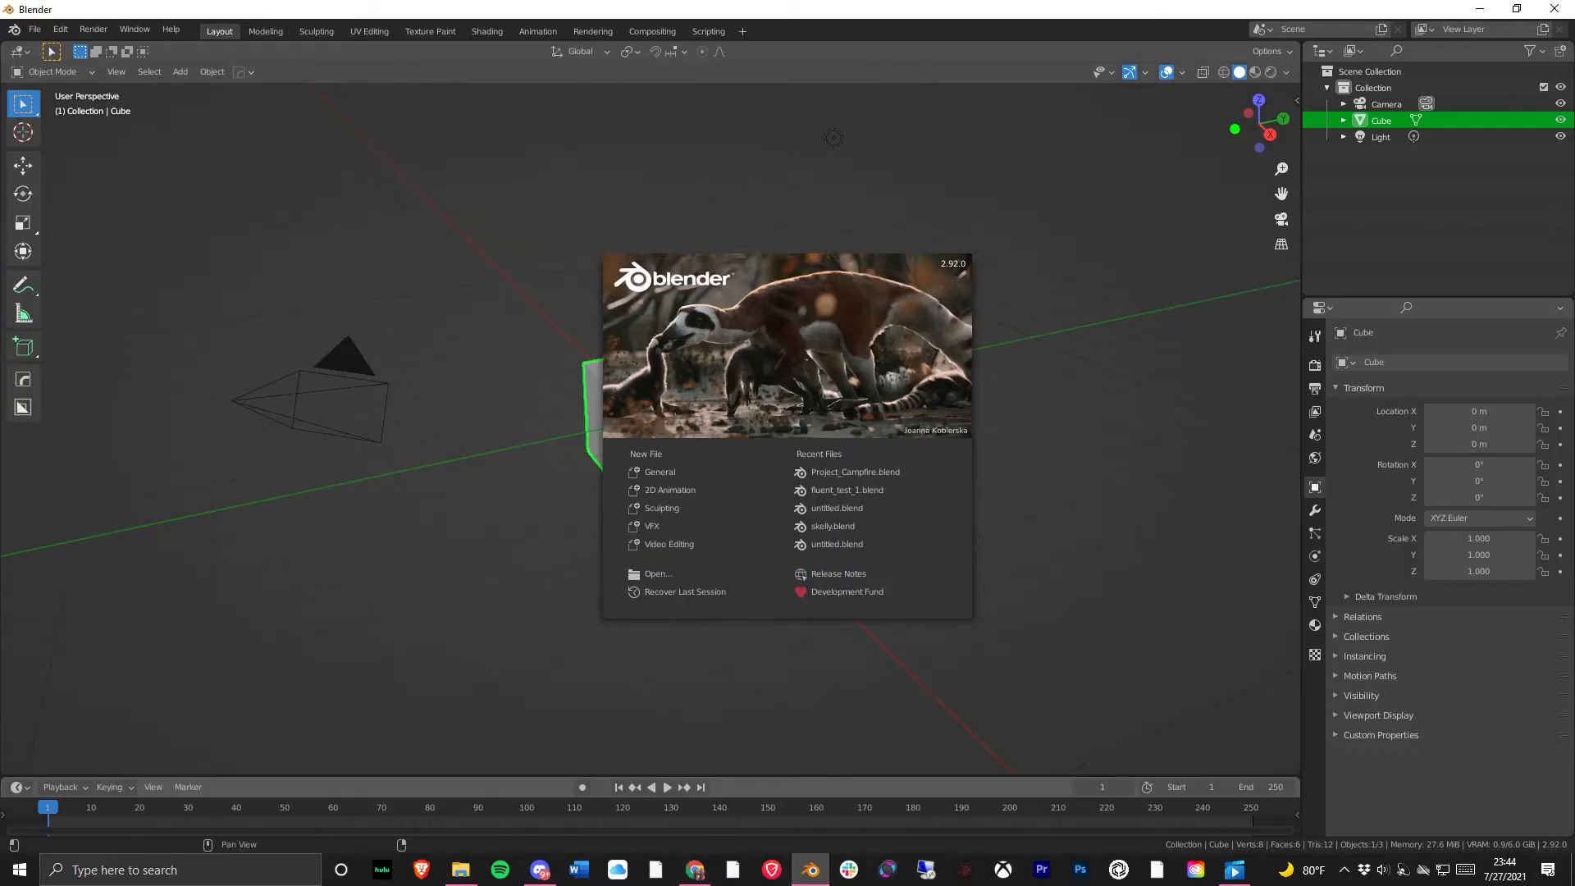
{"action": "left_click", "coordinate": [539, 870]}
{"action": "left_click", "coordinate": [191, 800]}
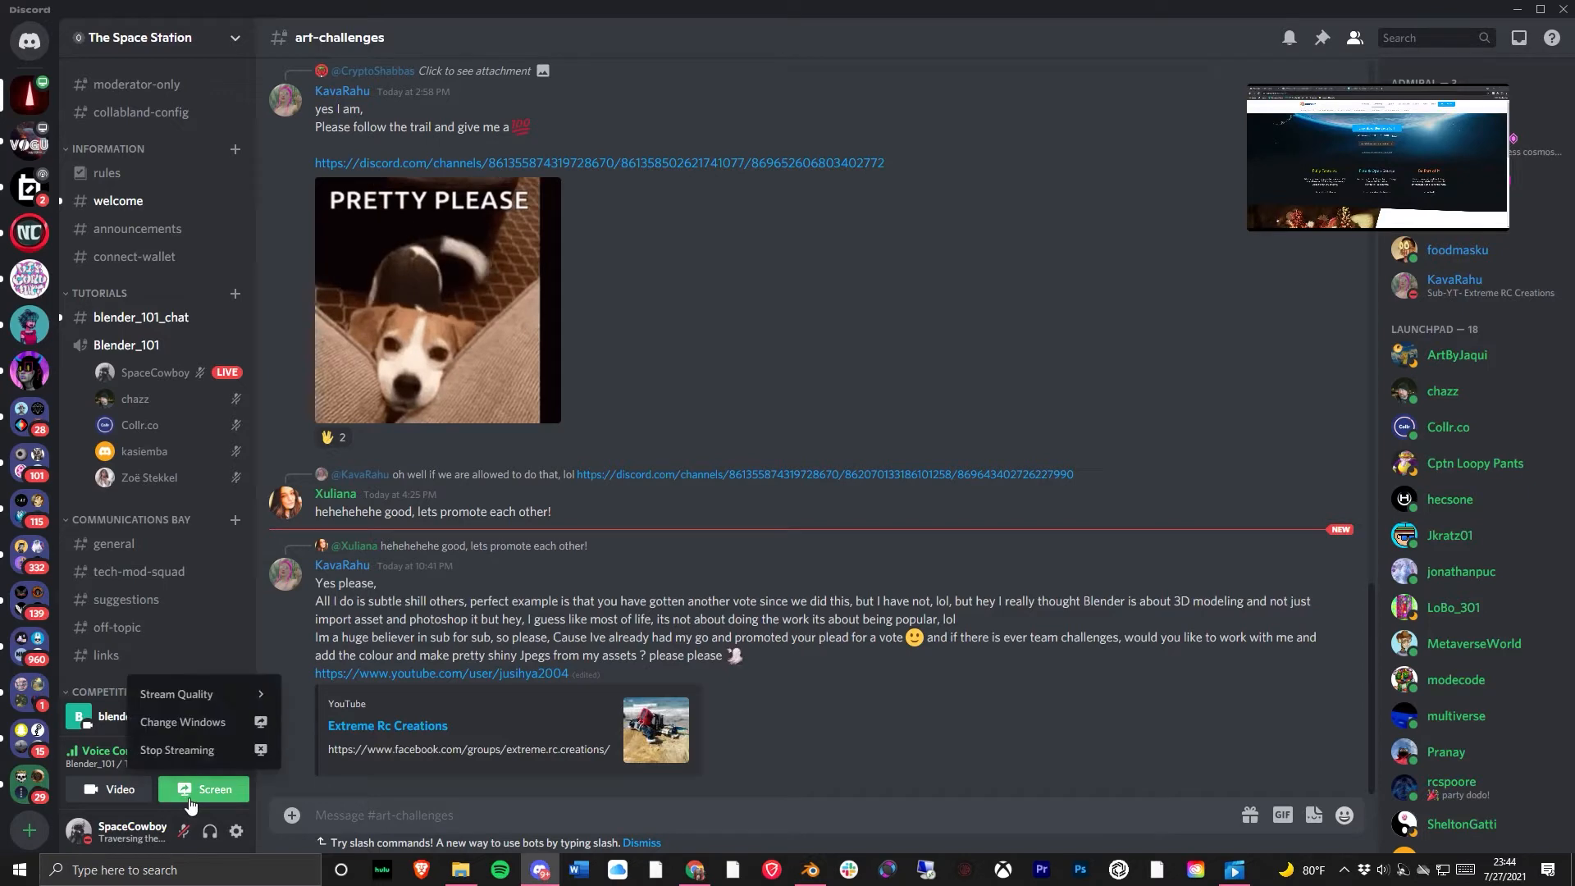
{"action": "left_click", "coordinate": [182, 722]}
{"action": "left_click", "coordinate": [860, 410]}
{"action": "left_click", "coordinate": [927, 632]}
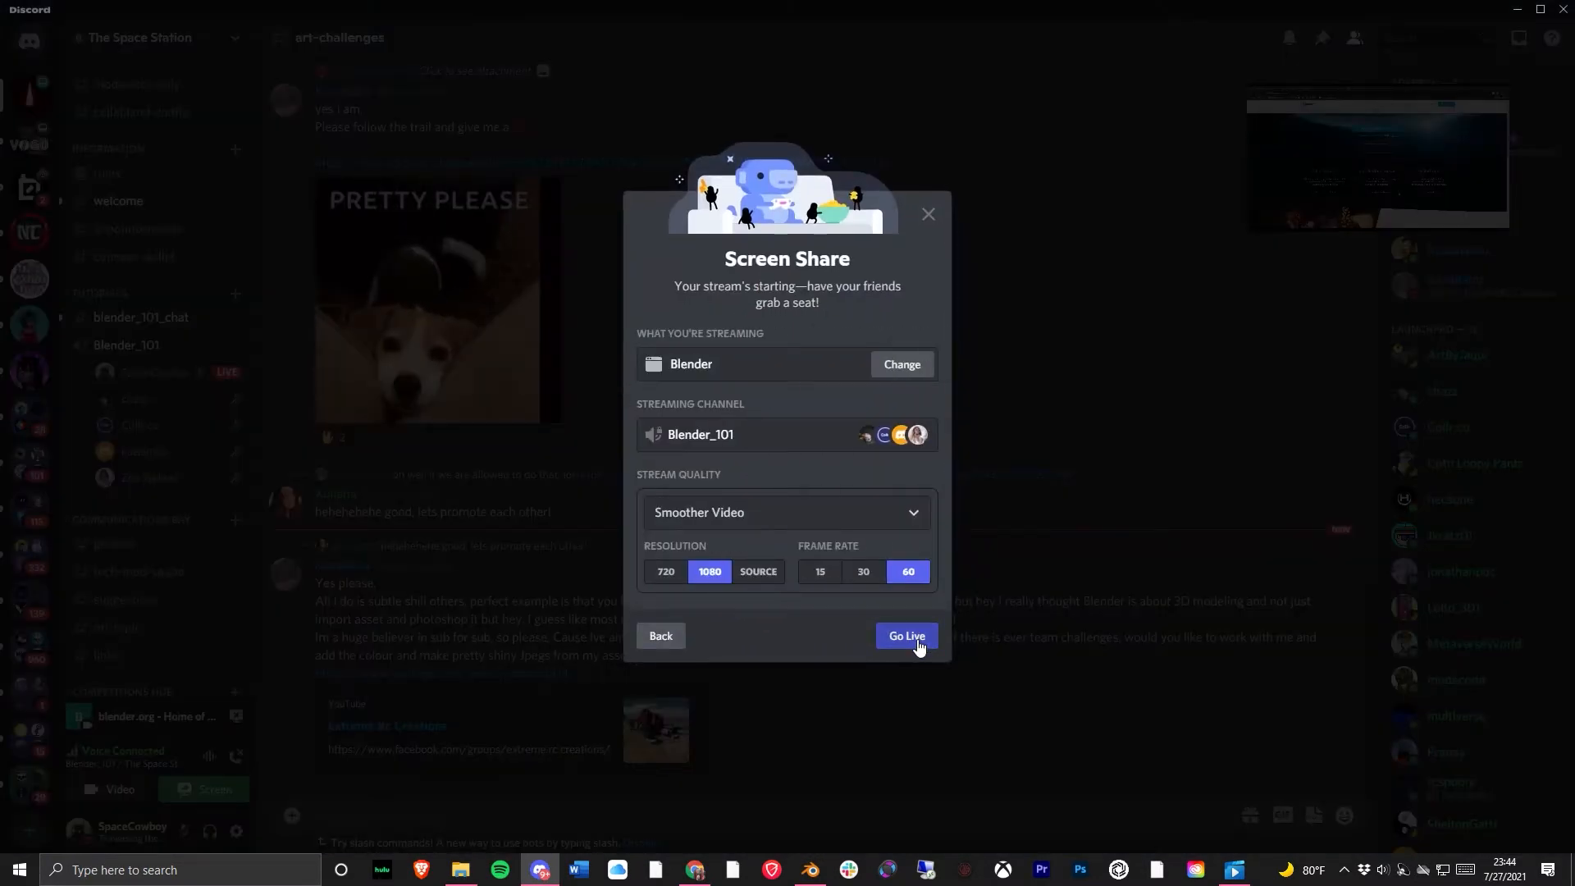
{"action": "left_click", "coordinate": [917, 642]}
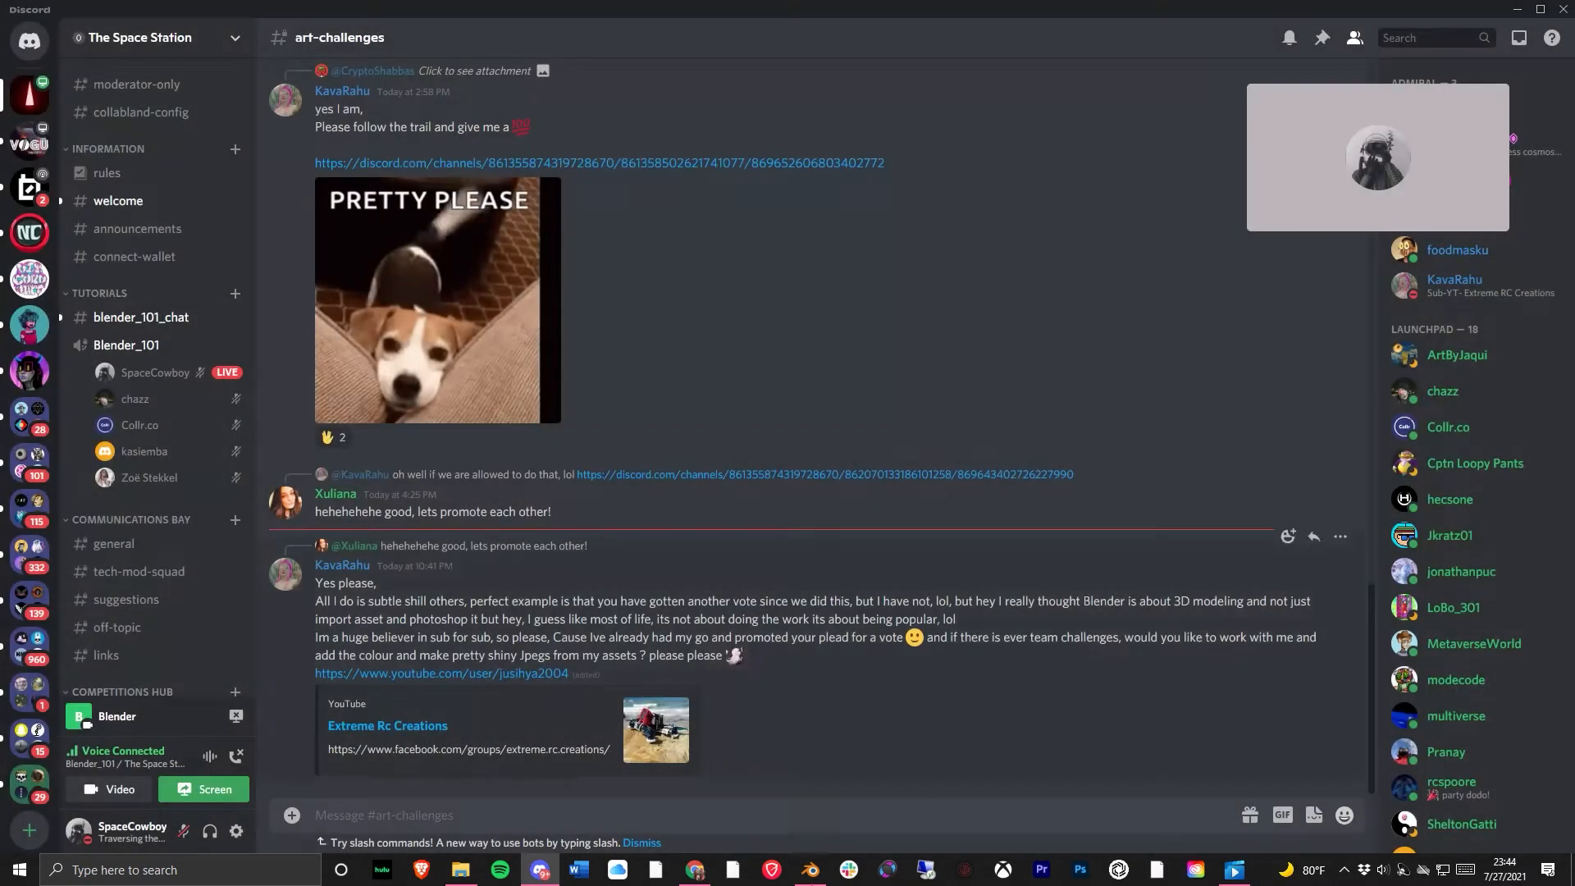
- Switch to Blender and start a new General file
{"action": "left_click", "coordinate": [808, 873]}
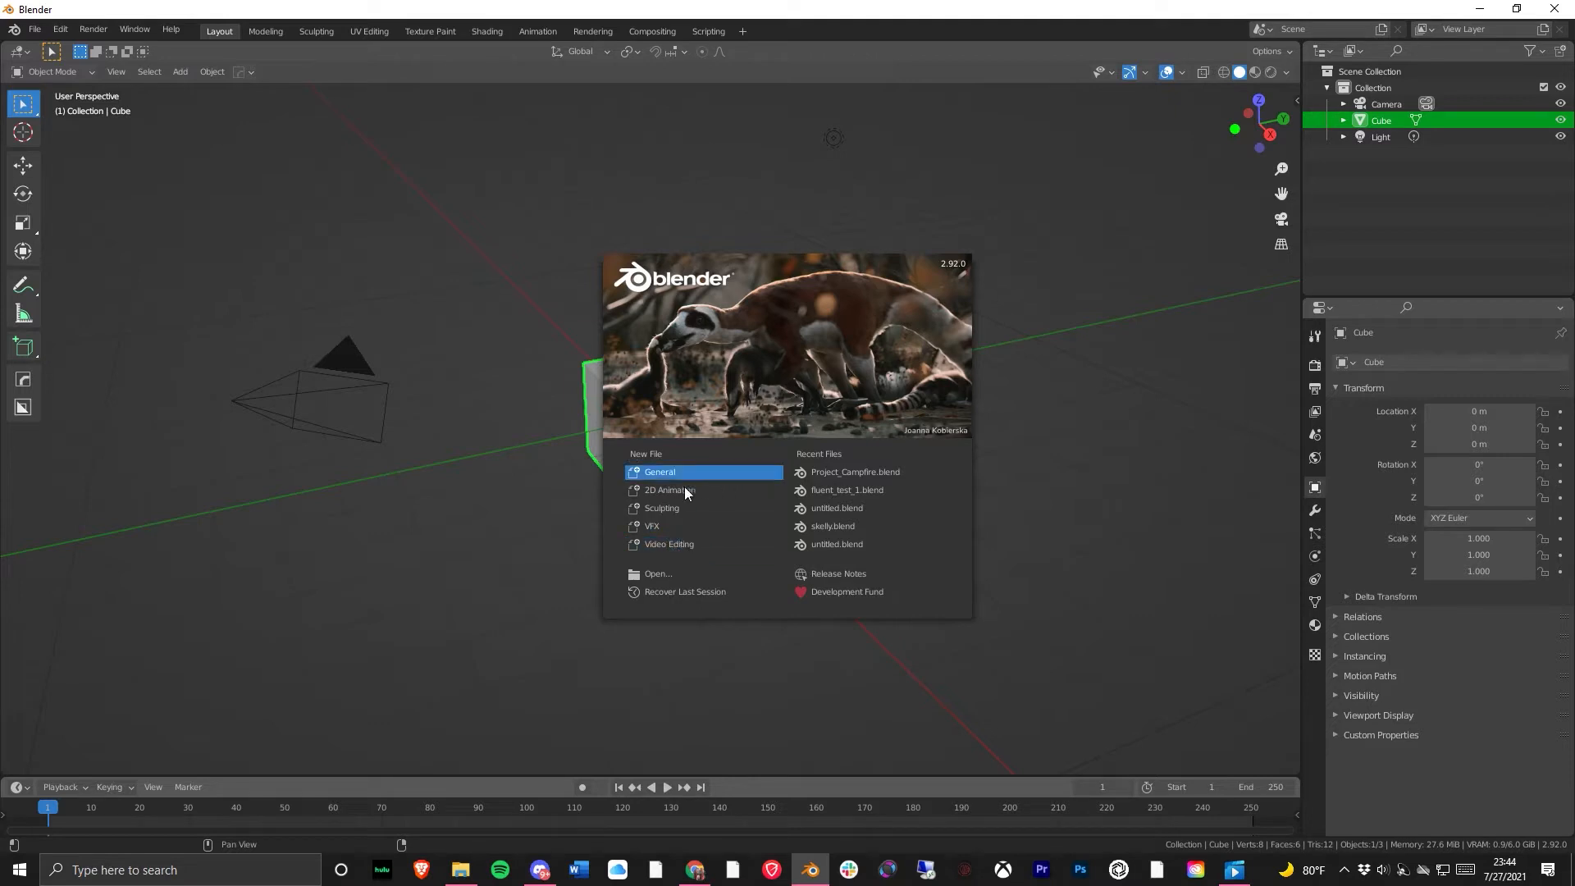
{"action": "left_click", "coordinate": [648, 472]}
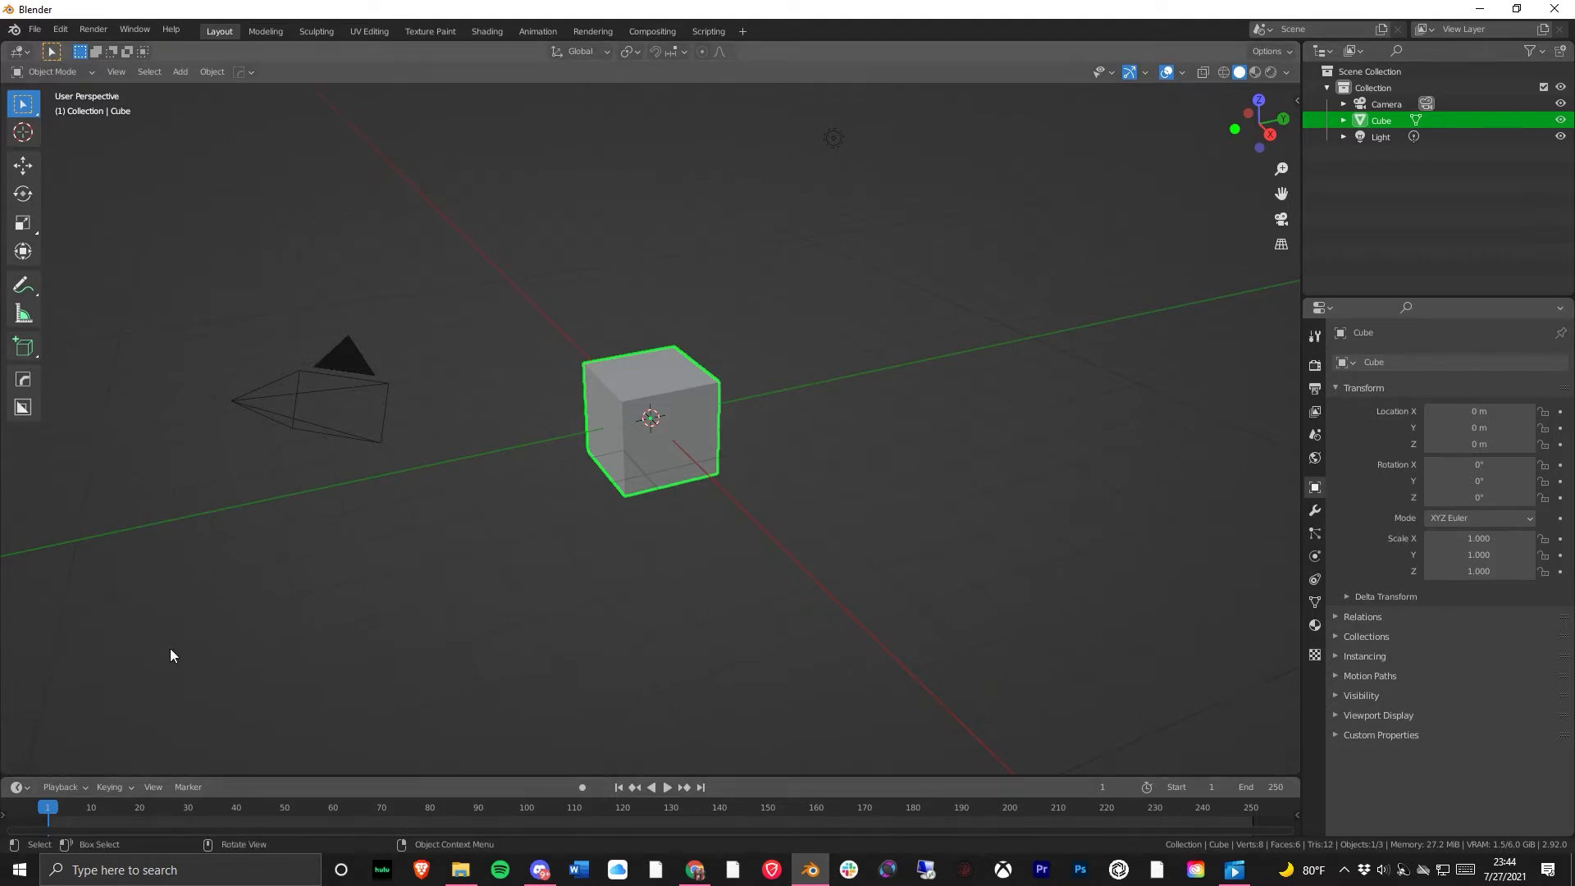
- Inspect the default cube, light and camera from several angles, selecting the light above the cube
{"action": "middle_click_drag", "start_coordinate": [842, 536], "coordinate": [964, 572]}
{"action": "middle_click_drag", "start_coordinate": [846, 499], "coordinate": [853, 434]}
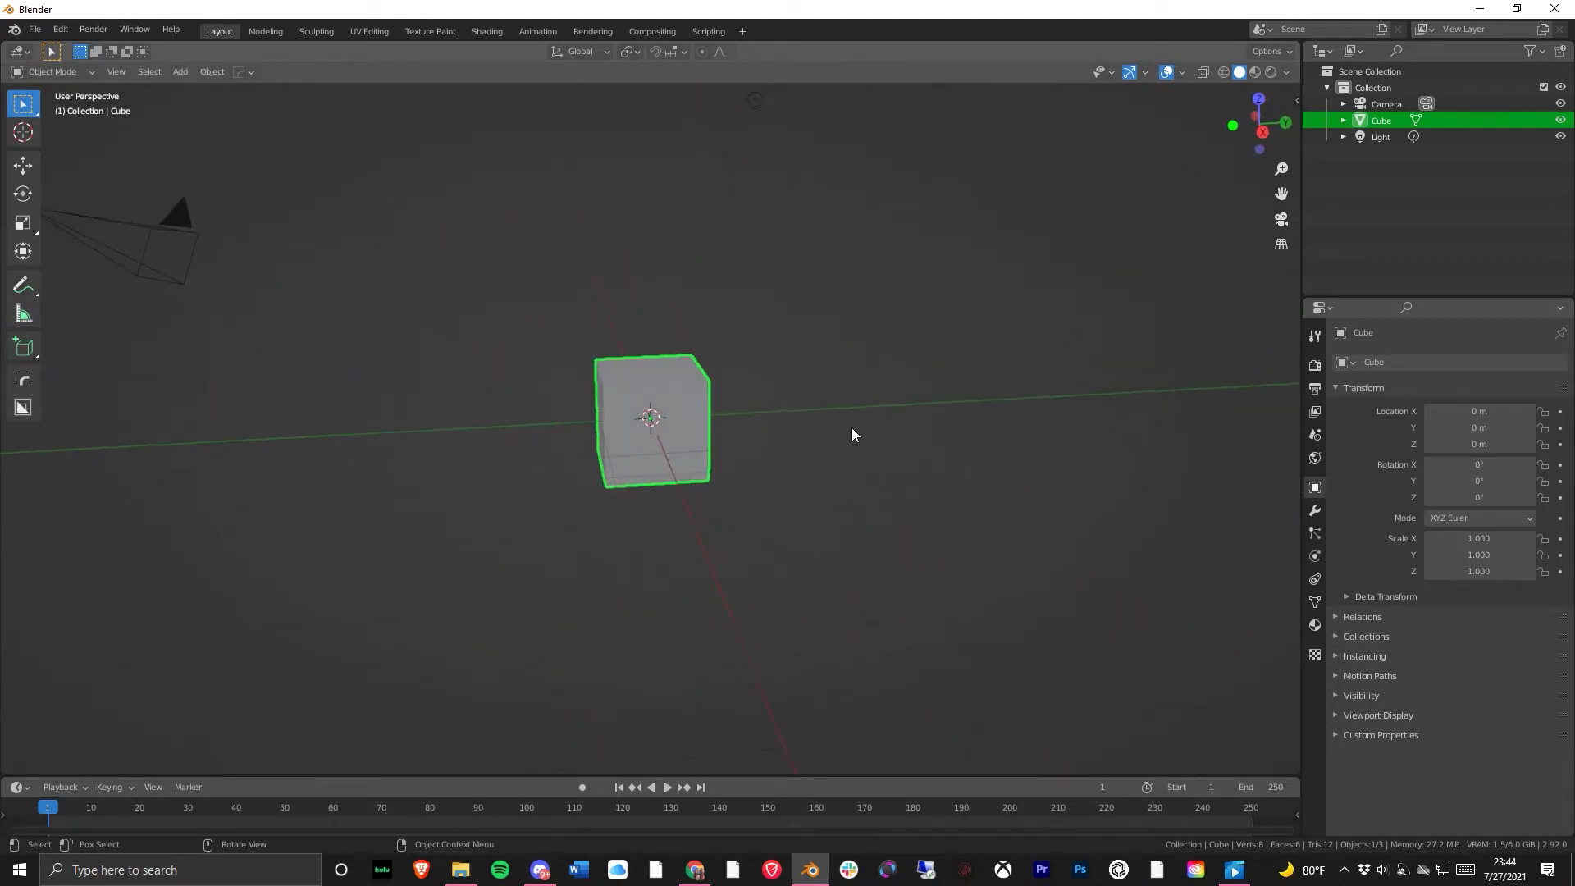
{"action": "middle_click_drag", "start_coordinate": [433, 429], "coordinate": [727, 371]}
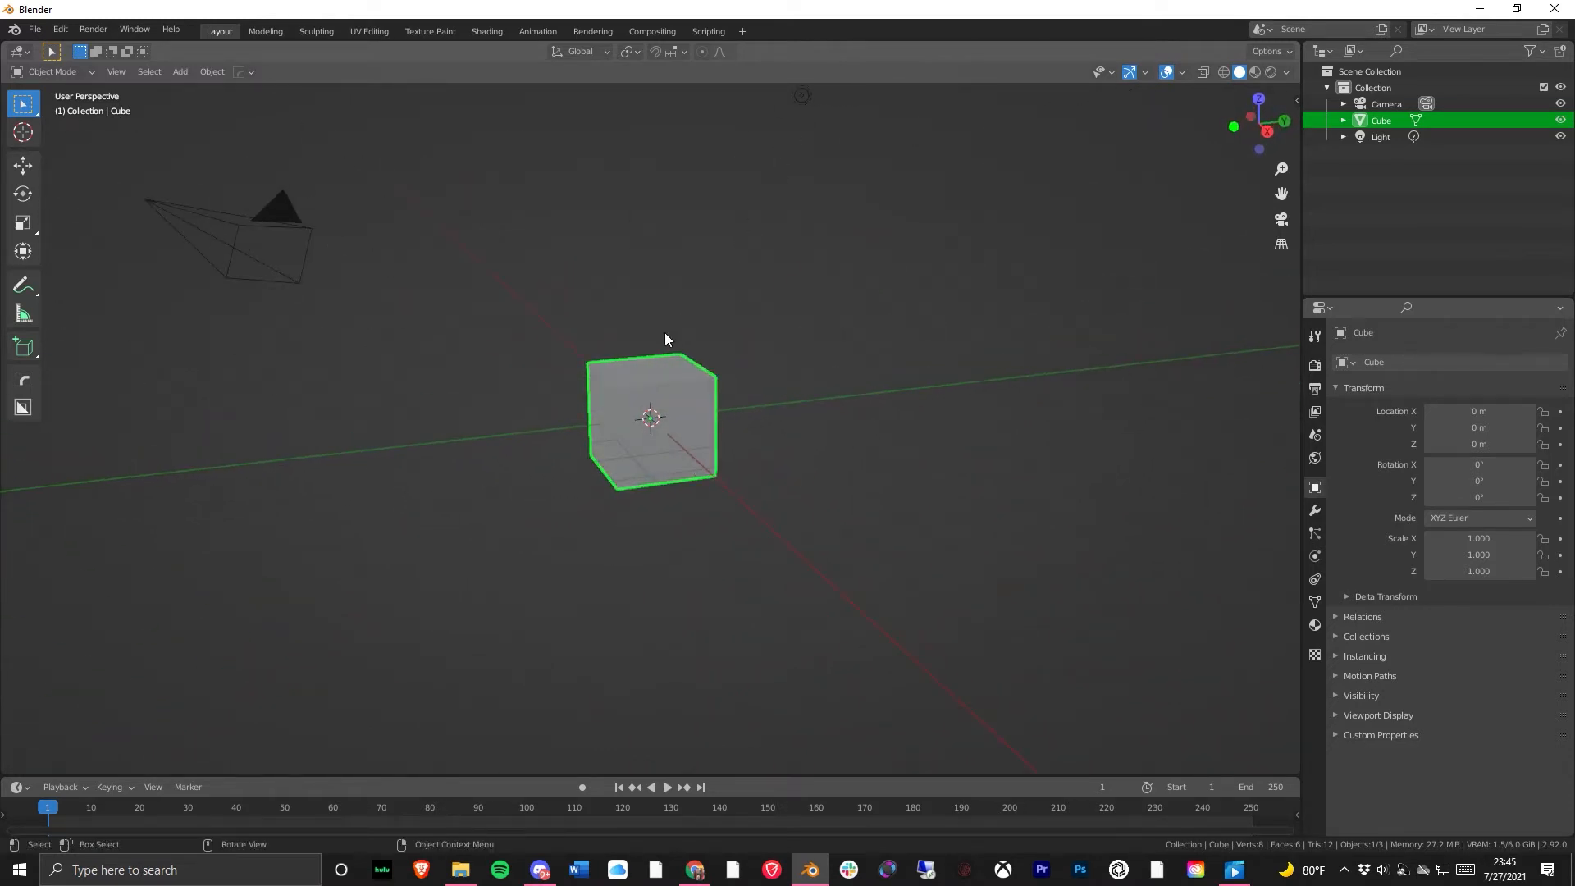
{"action": "scroll", "coordinate": [661, 345], "scroll_direction": "down", "scroll_amount": 2}
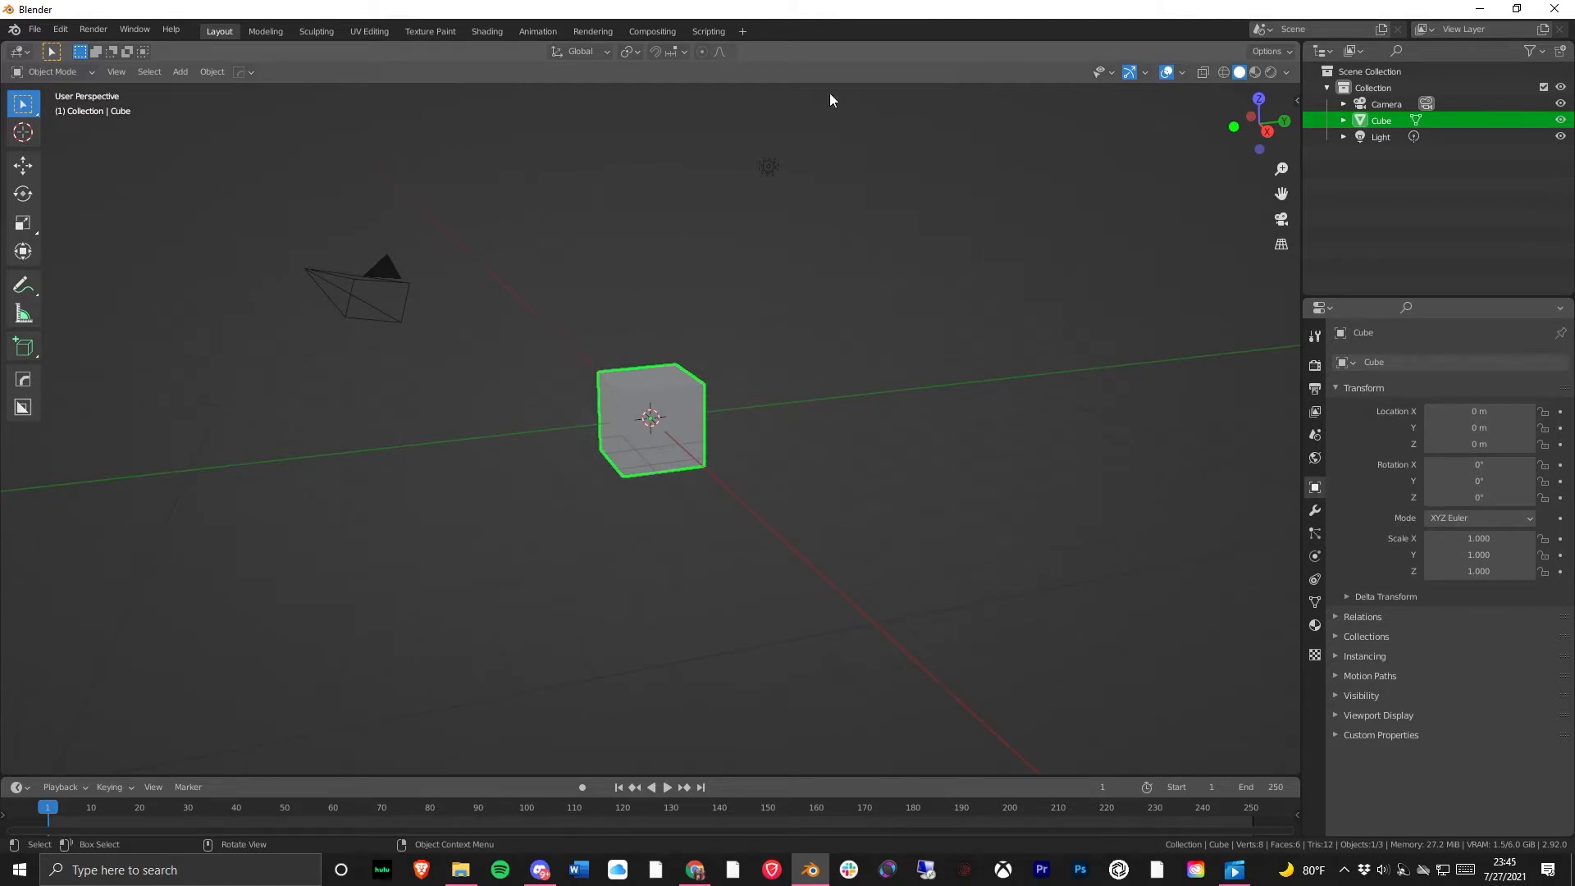
{"action": "left_click", "coordinate": [770, 163]}
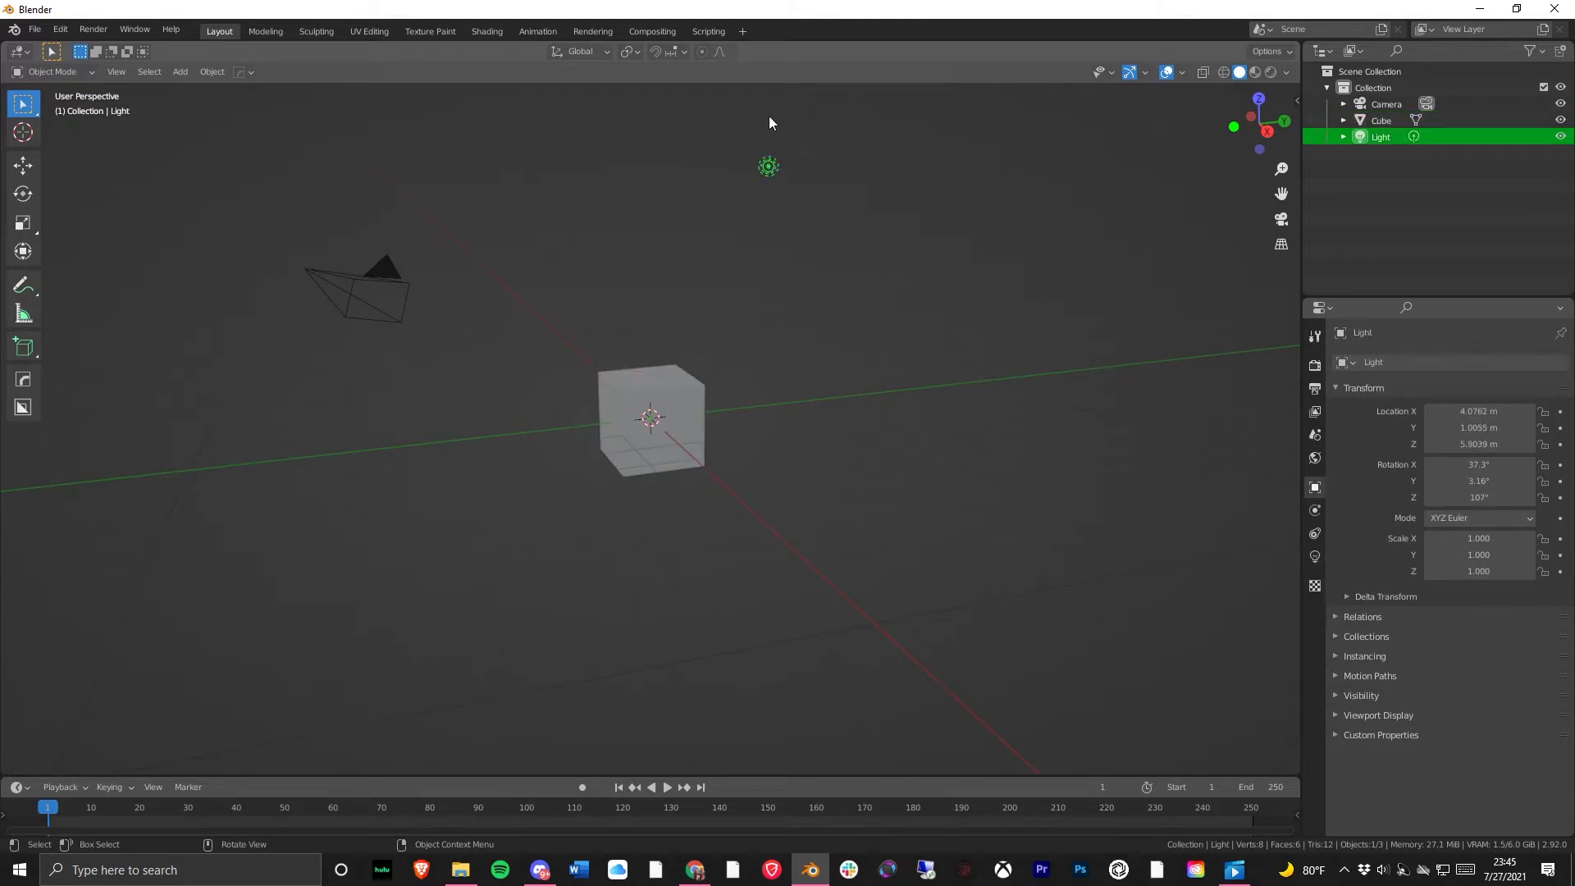
{"action": "left_click", "coordinate": [364, 281]}
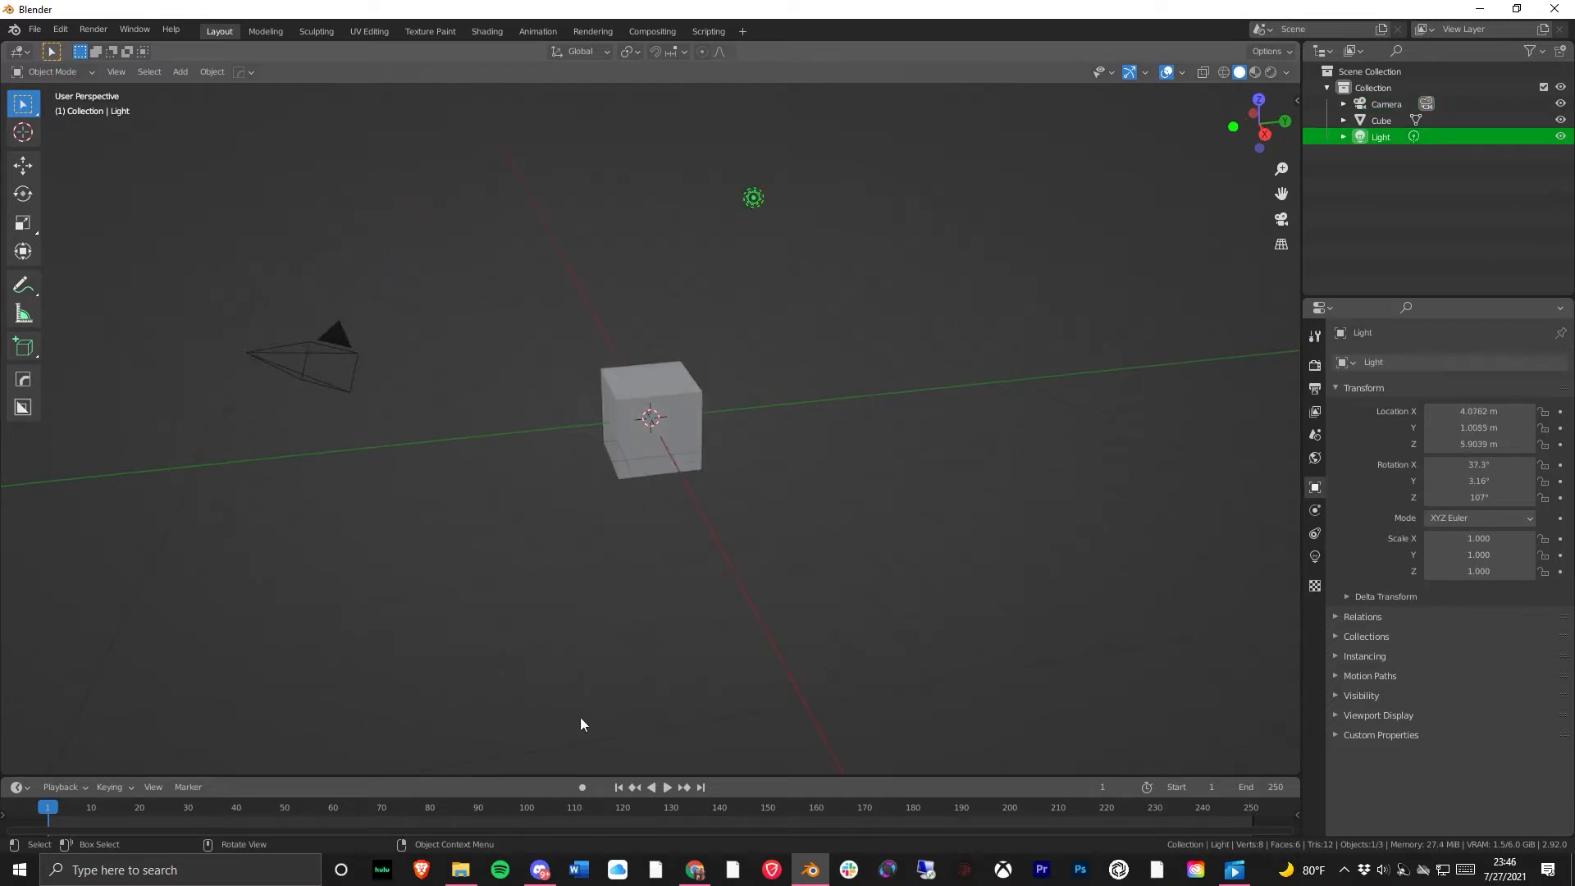
- Check the Blender_101 call in Discord and return to Blender
{"action": "left_click", "coordinate": [539, 870]}
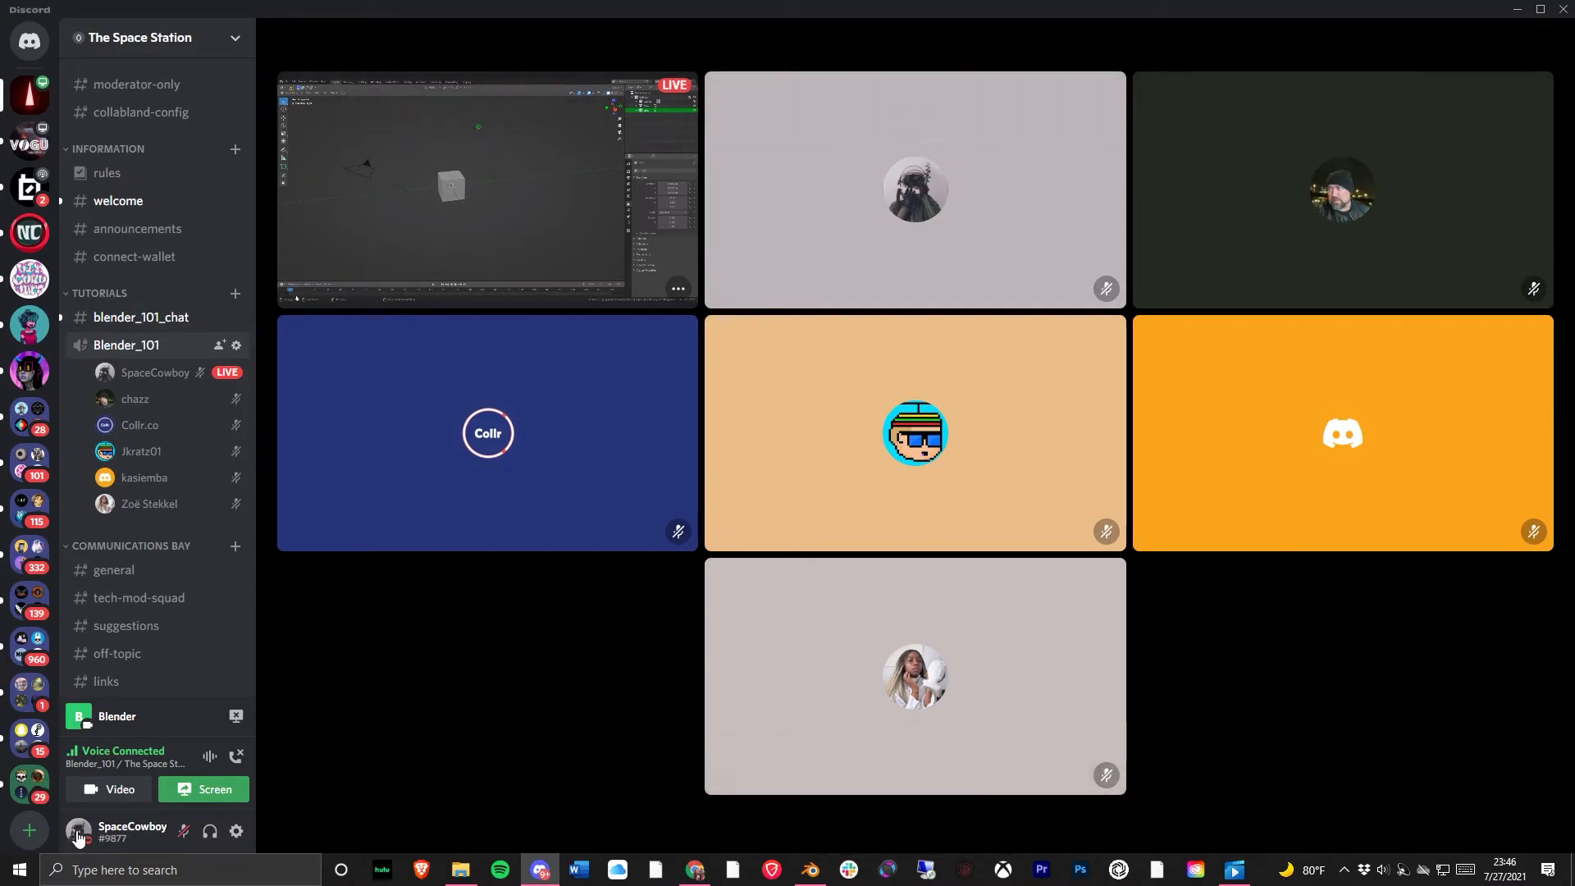
{"action": "left_click", "coordinate": [810, 869]}
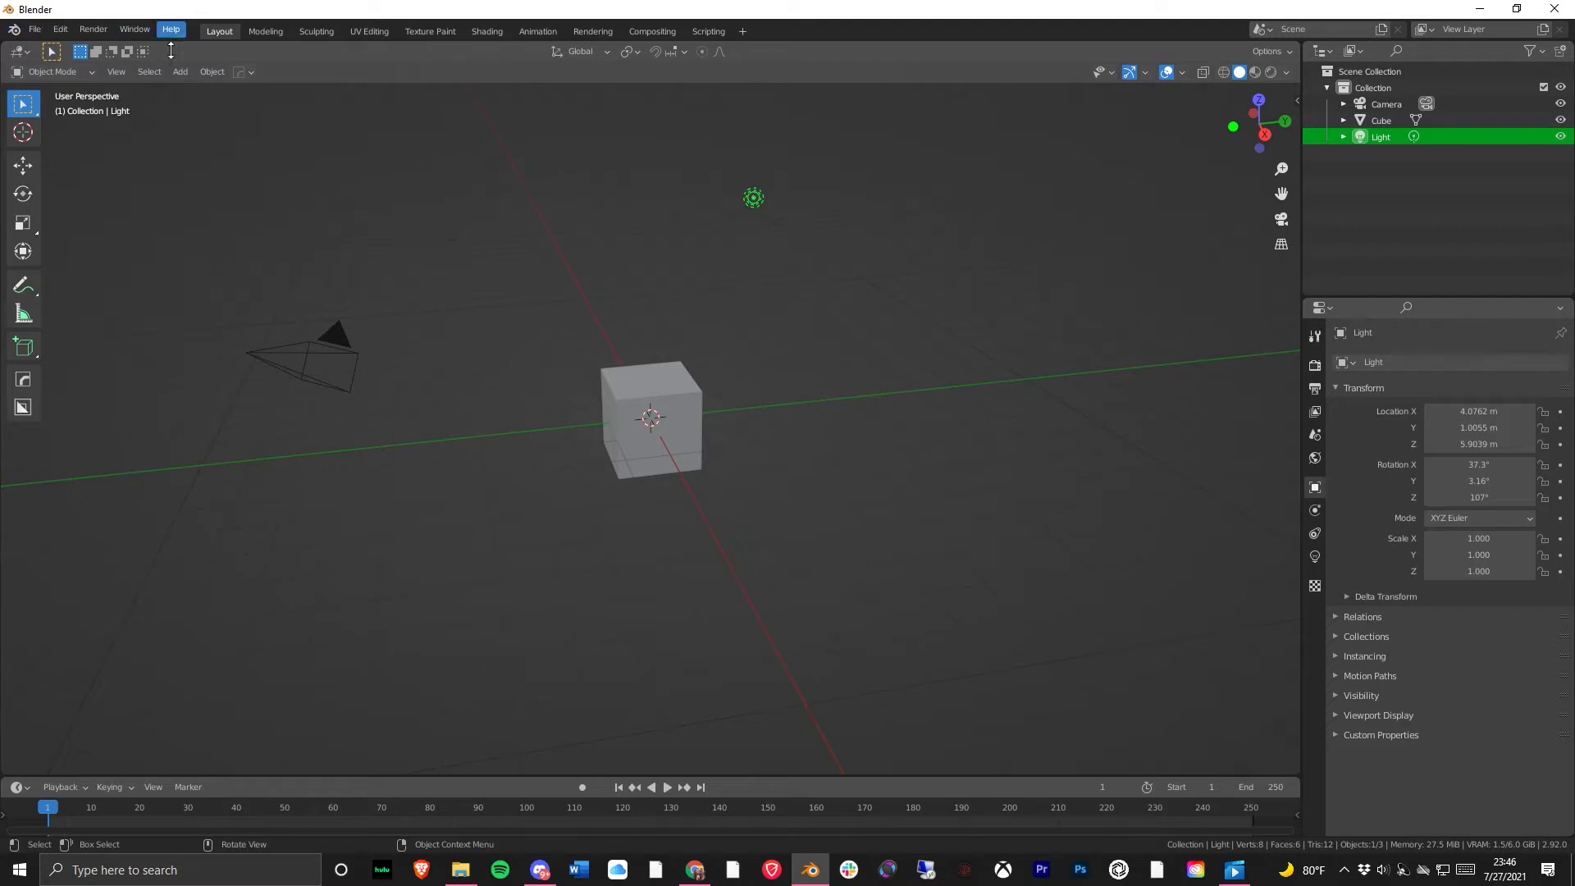
- Deselect the light and review the commands available for handling files
{"action": "left_click", "coordinate": [36, 29]}
{"action": "mouse_move", "coordinate": [92, 30]}
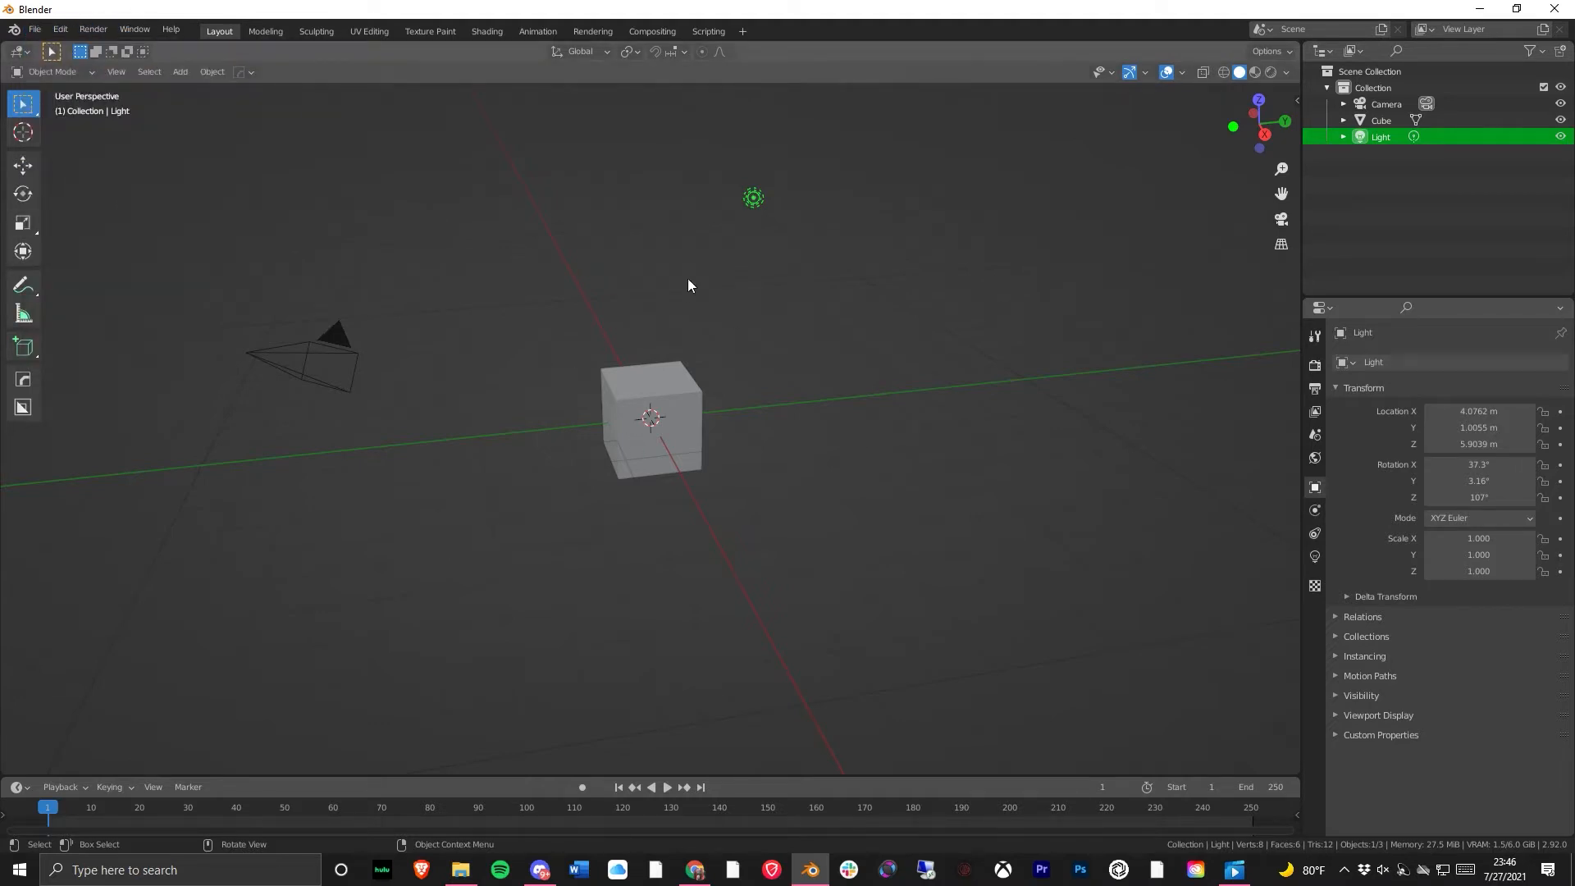
{"action": "left_click", "coordinate": [687, 285]}
{"action": "left_click", "coordinate": [35, 30]}
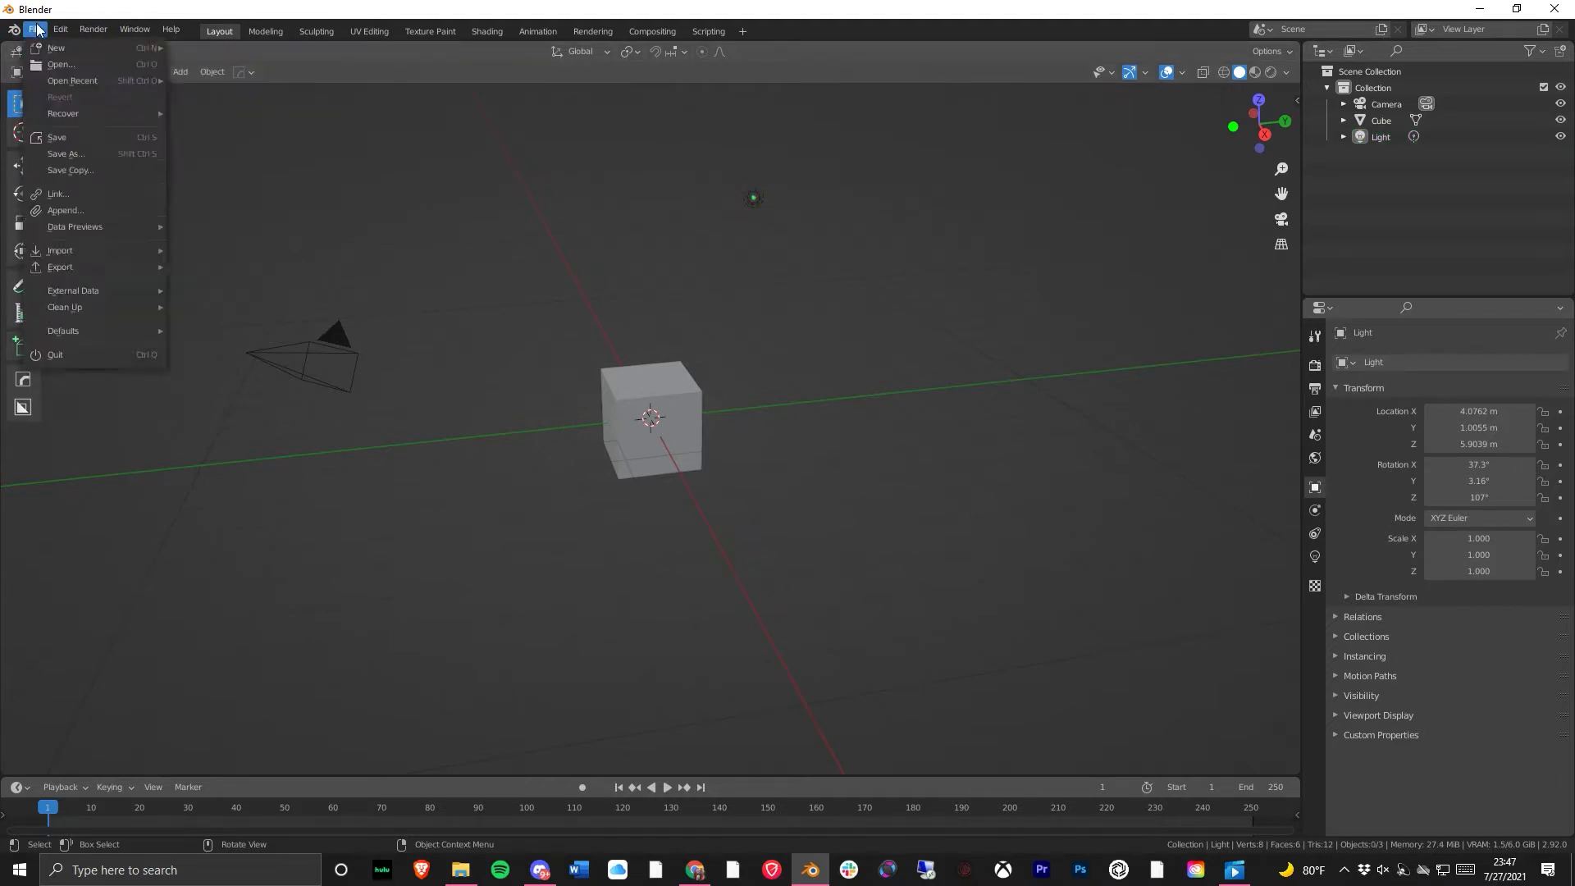
{"action": "mouse_move", "coordinate": [123, 28]}
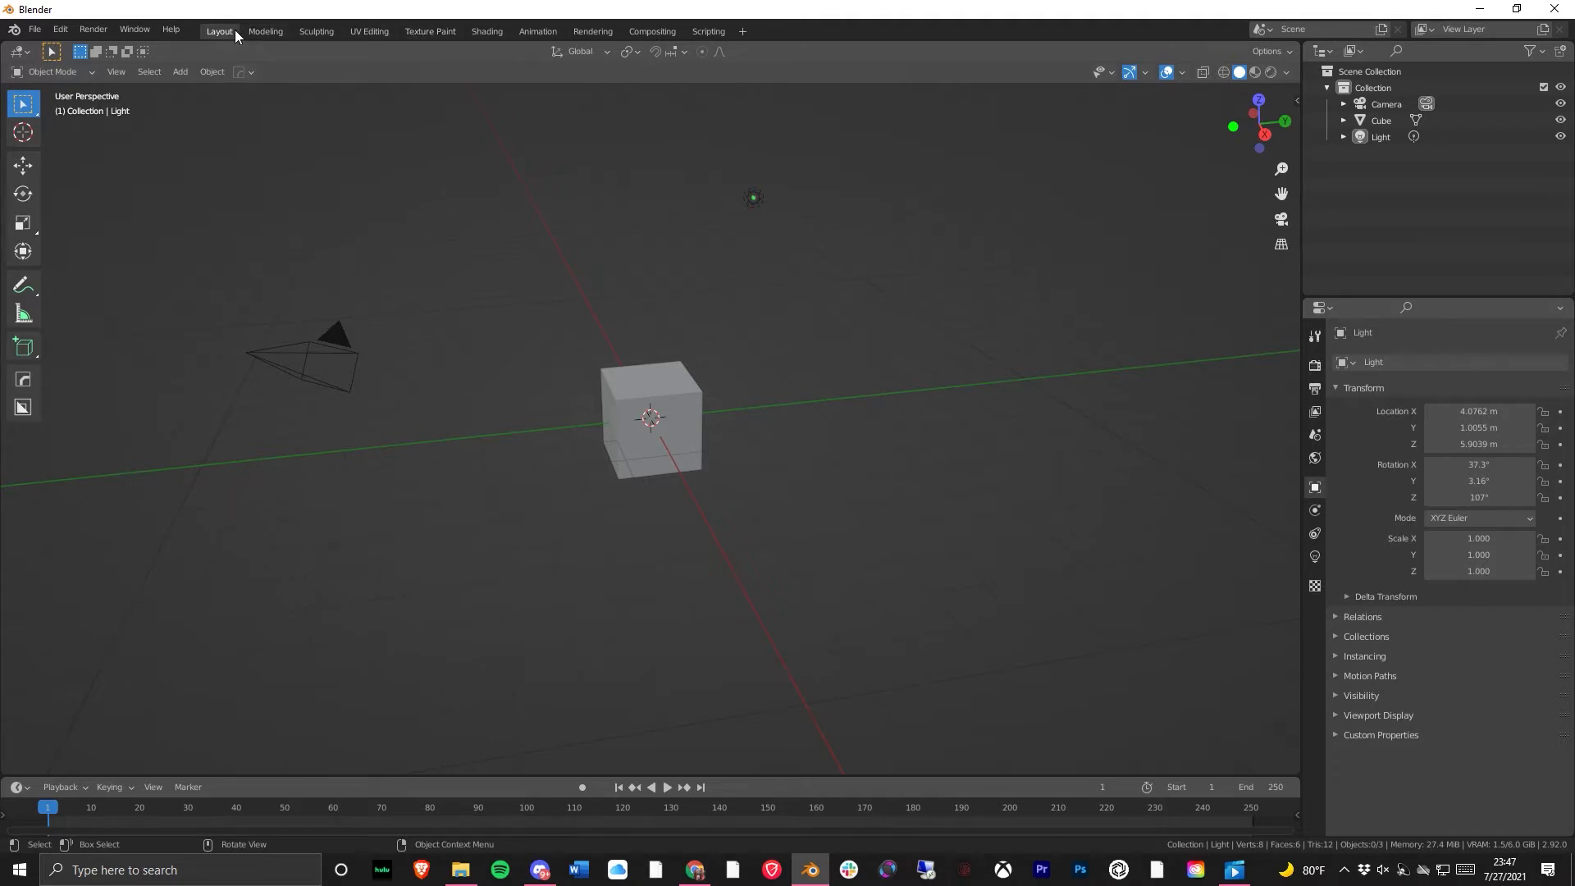
- Examine the Modeling, Sculpting and UV Editing workspaces in turn, viewing the default cube in them
{"action": "mouse_move", "coordinate": [873, 426]}
{"action": "middle_mouse_down"}
{"action": "mouse_move", "coordinate": [875, 408]}
{"action": "mouse_move", "coordinate": [854, 425]}
{"action": "middle_mouse_up"}
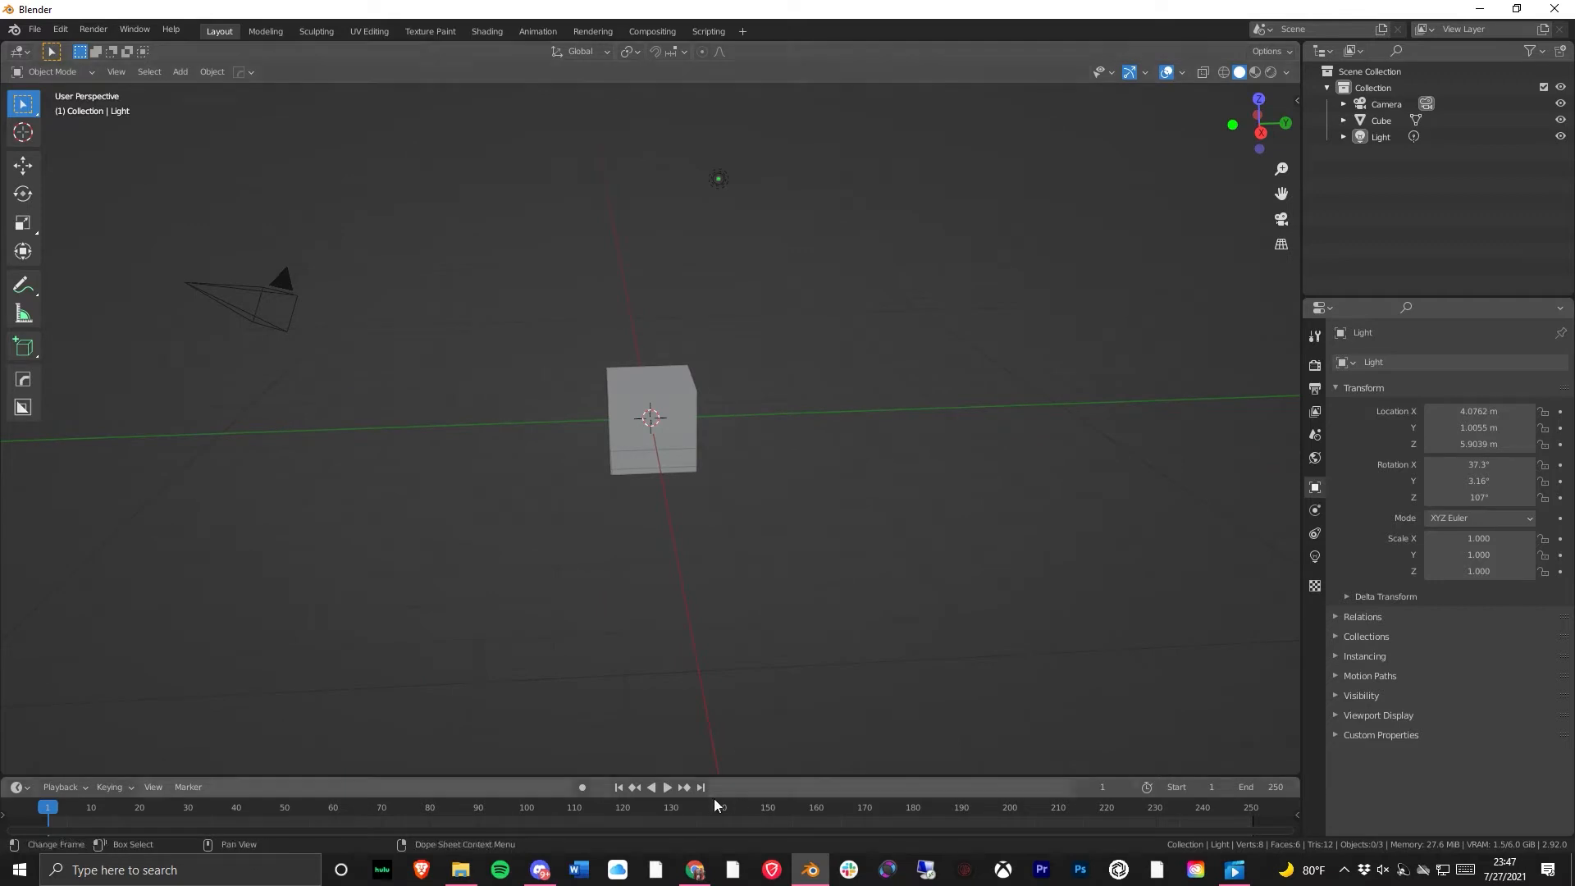
{"action": "middle_click_drag", "start_coordinate": [743, 147], "coordinate": [677, 518]}
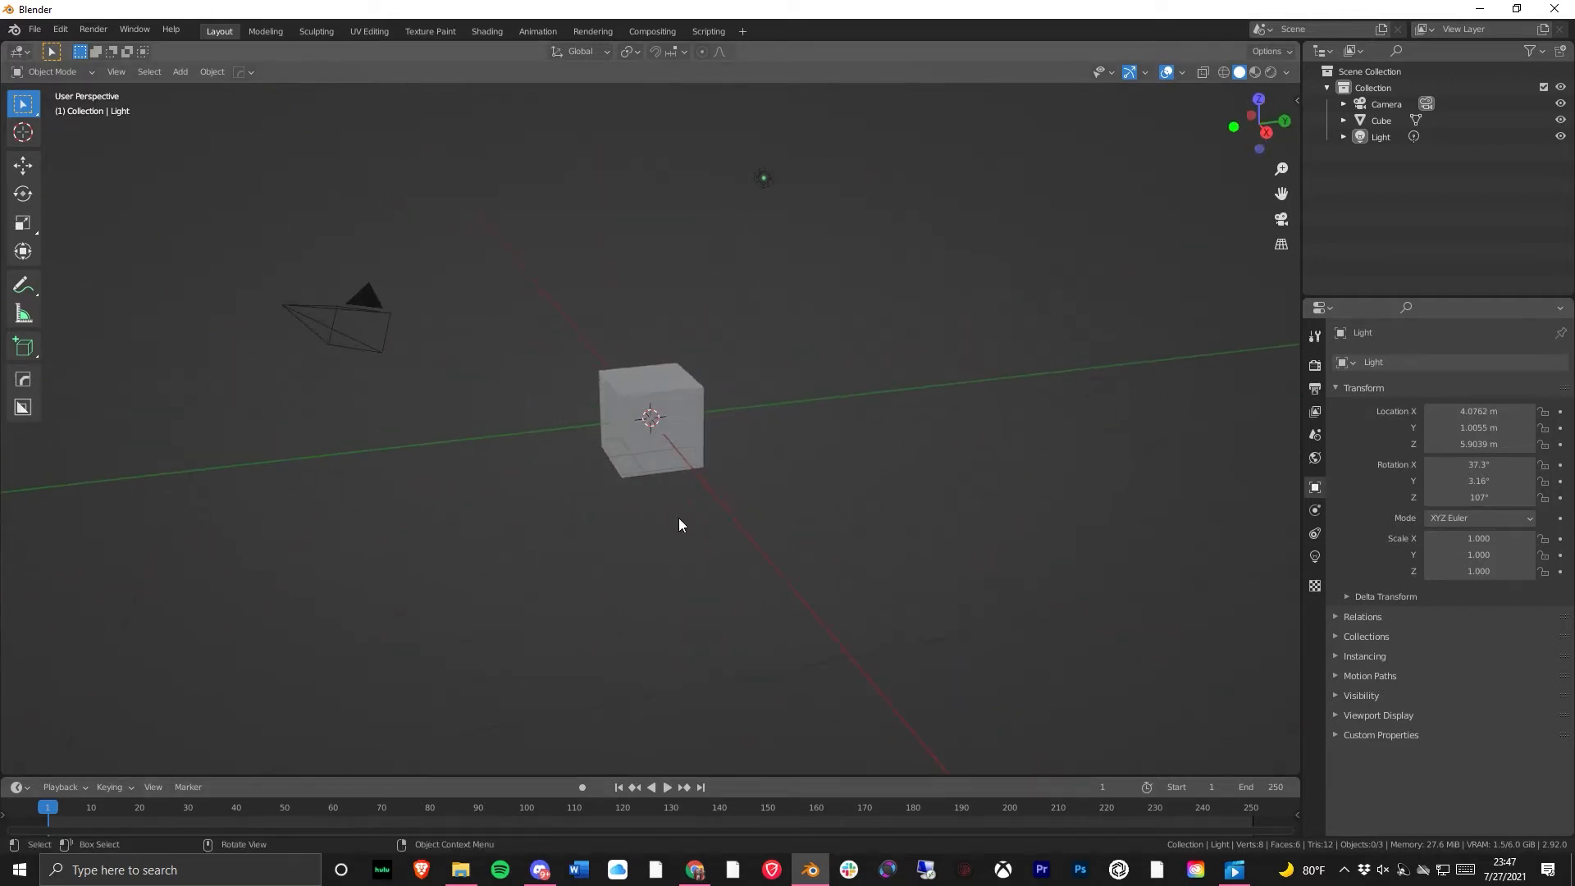
{"action": "left_click", "coordinate": [272, 33]}
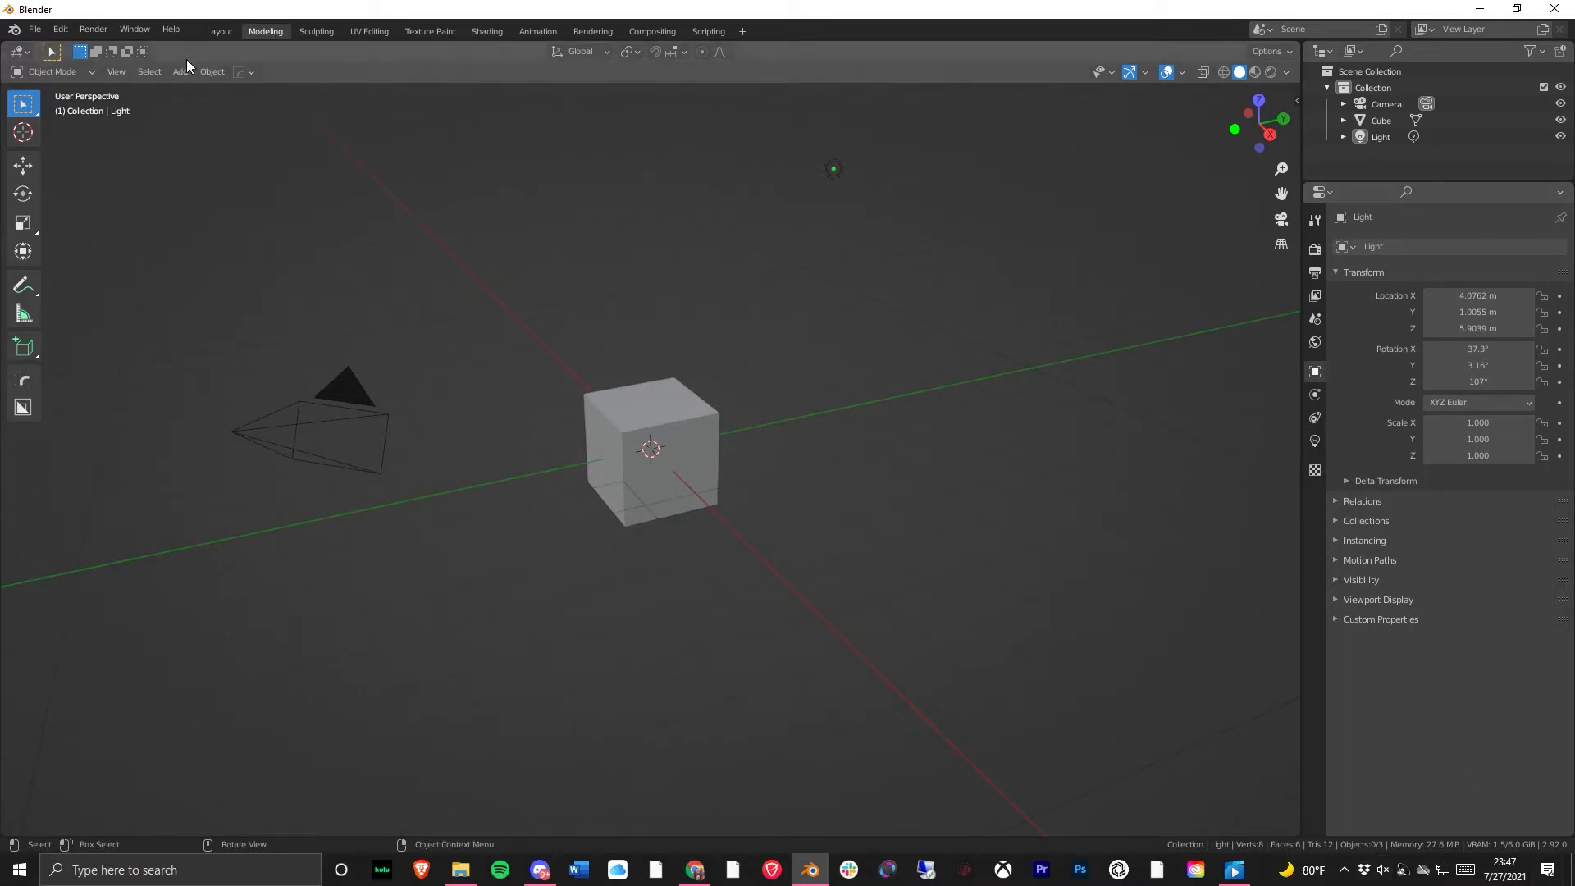
{"action": "left_click", "coordinate": [316, 31]}
{"action": "mouse_move", "coordinate": [592, 444]}
{"action": "middle_mouse_down"}
{"action": "mouse_move", "coordinate": [706, 450]}
{"action": "mouse_move", "coordinate": [598, 425]}
{"action": "middle_mouse_up"}
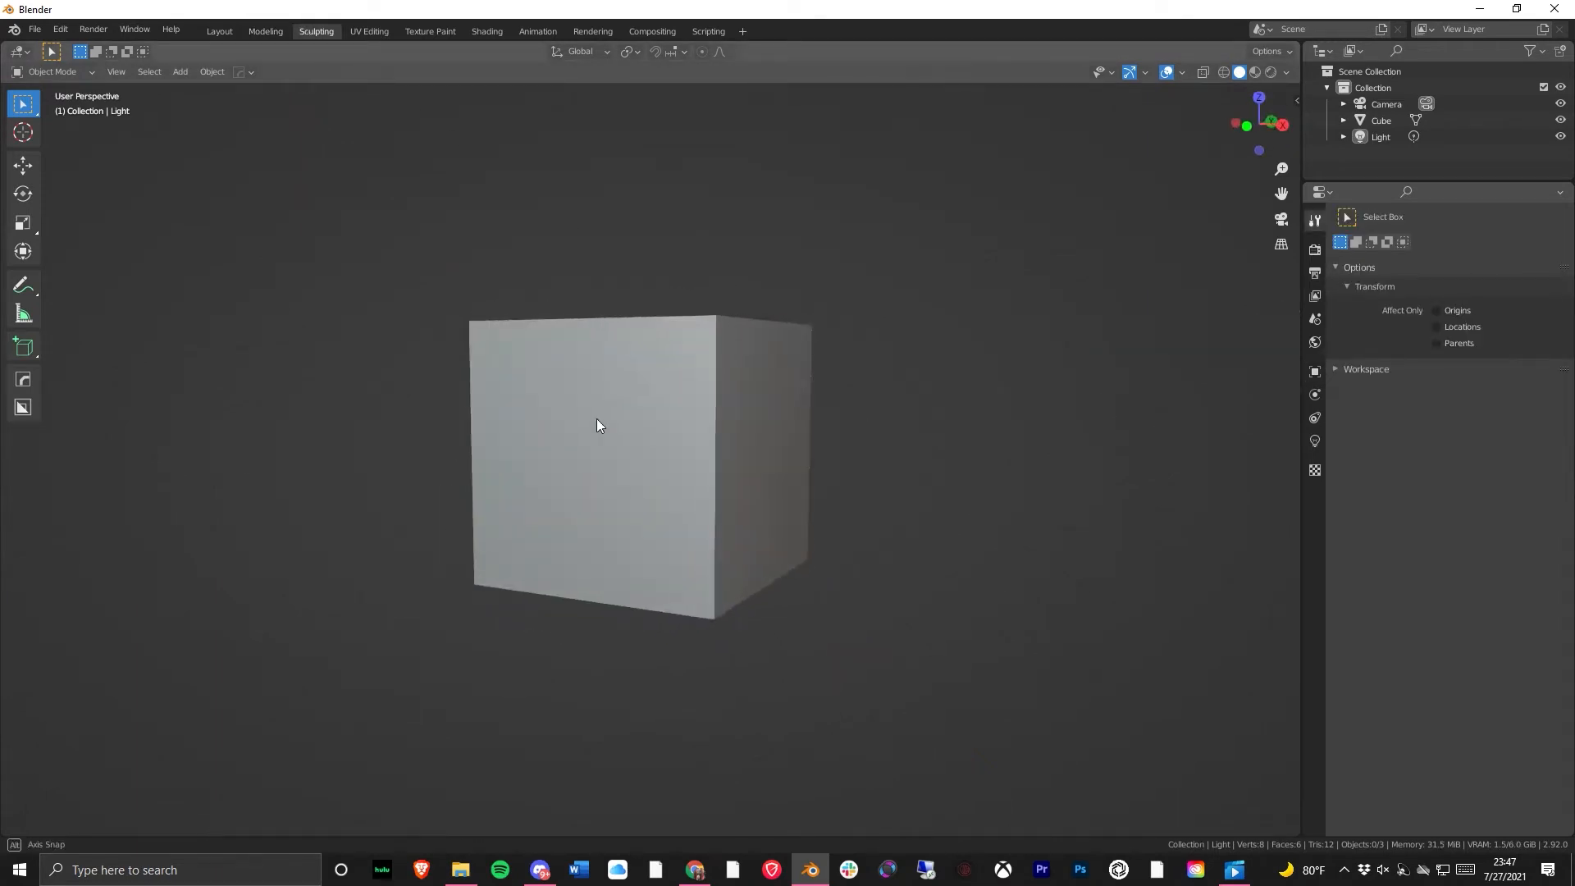
{"action": "left_click", "coordinate": [382, 31]}
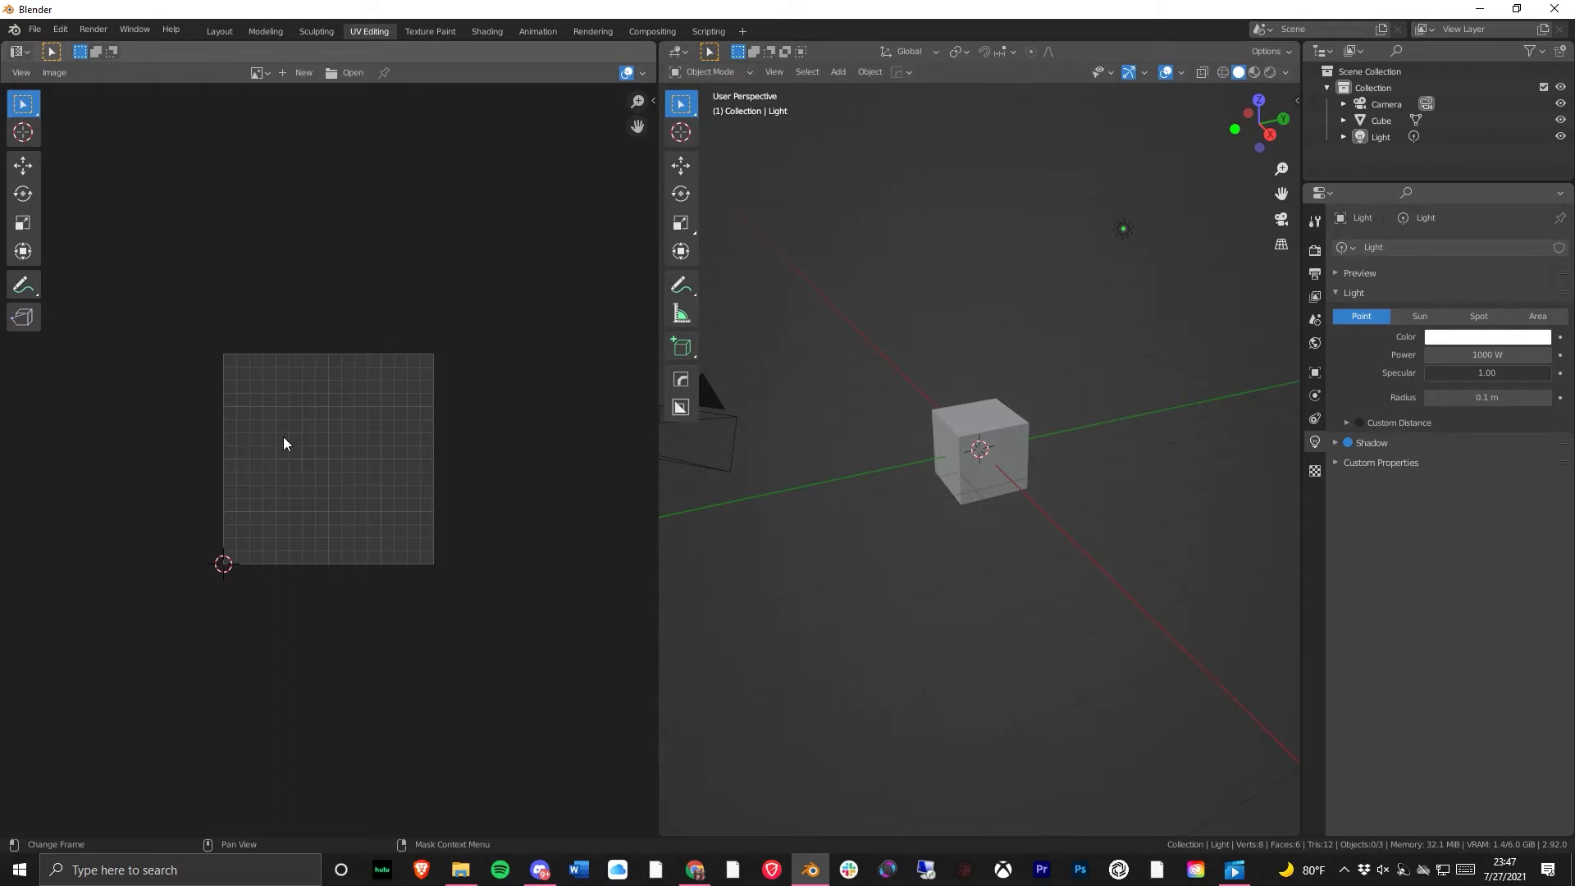
{"action": "middle_click_drag", "start_coordinate": [1130, 389], "coordinate": [957, 495]}
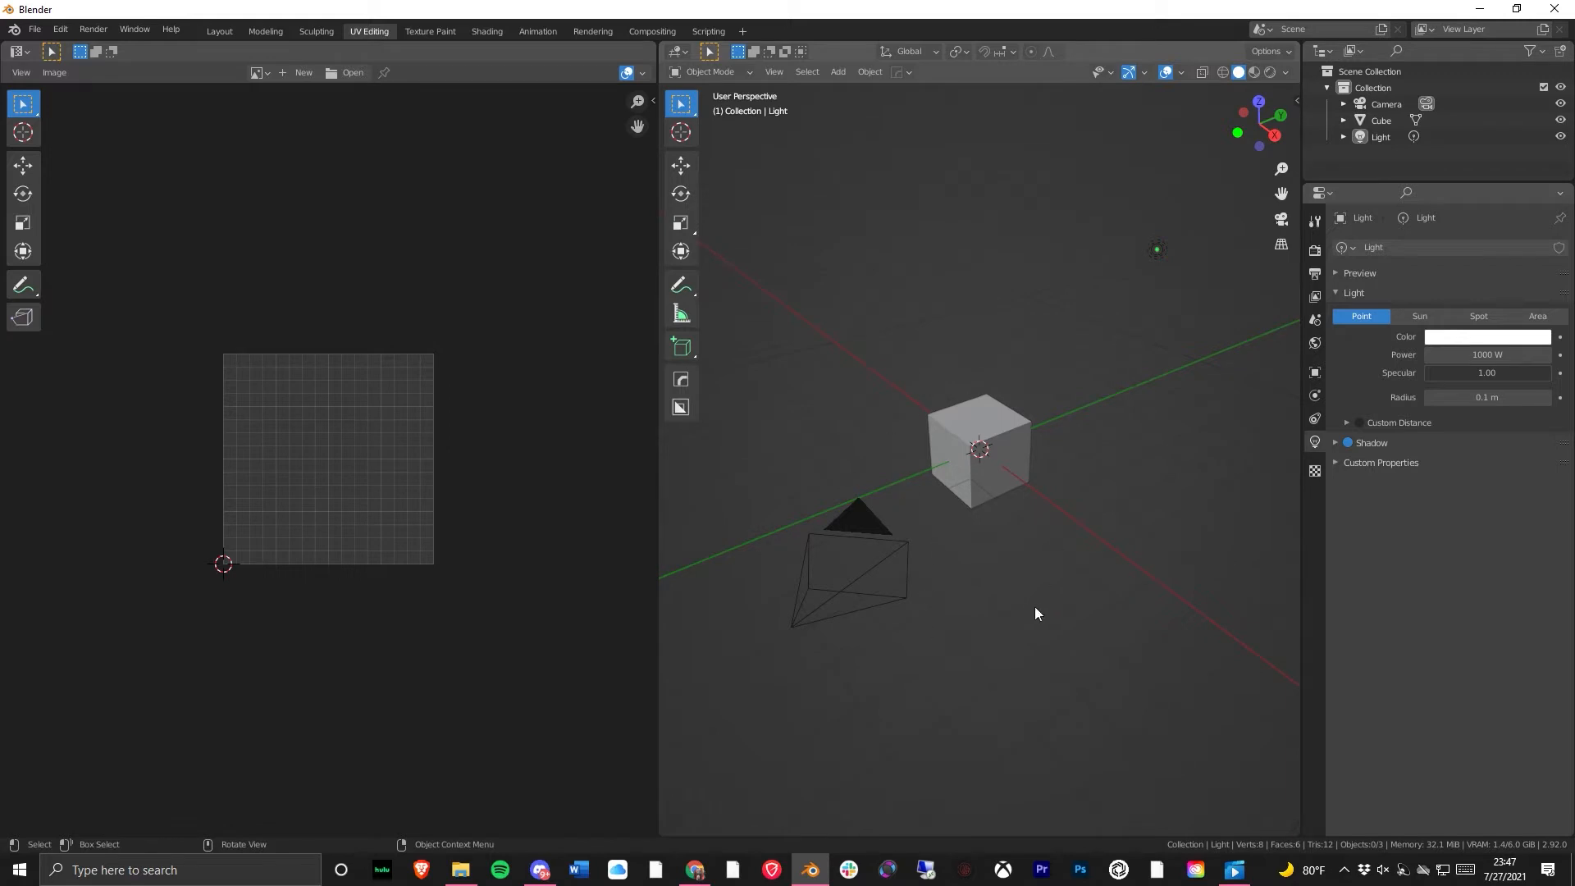
- Examine the Texture Paint and Shading workspaces, viewing the cube in the Shading preview
{"action": "left_click", "coordinate": [420, 30]}
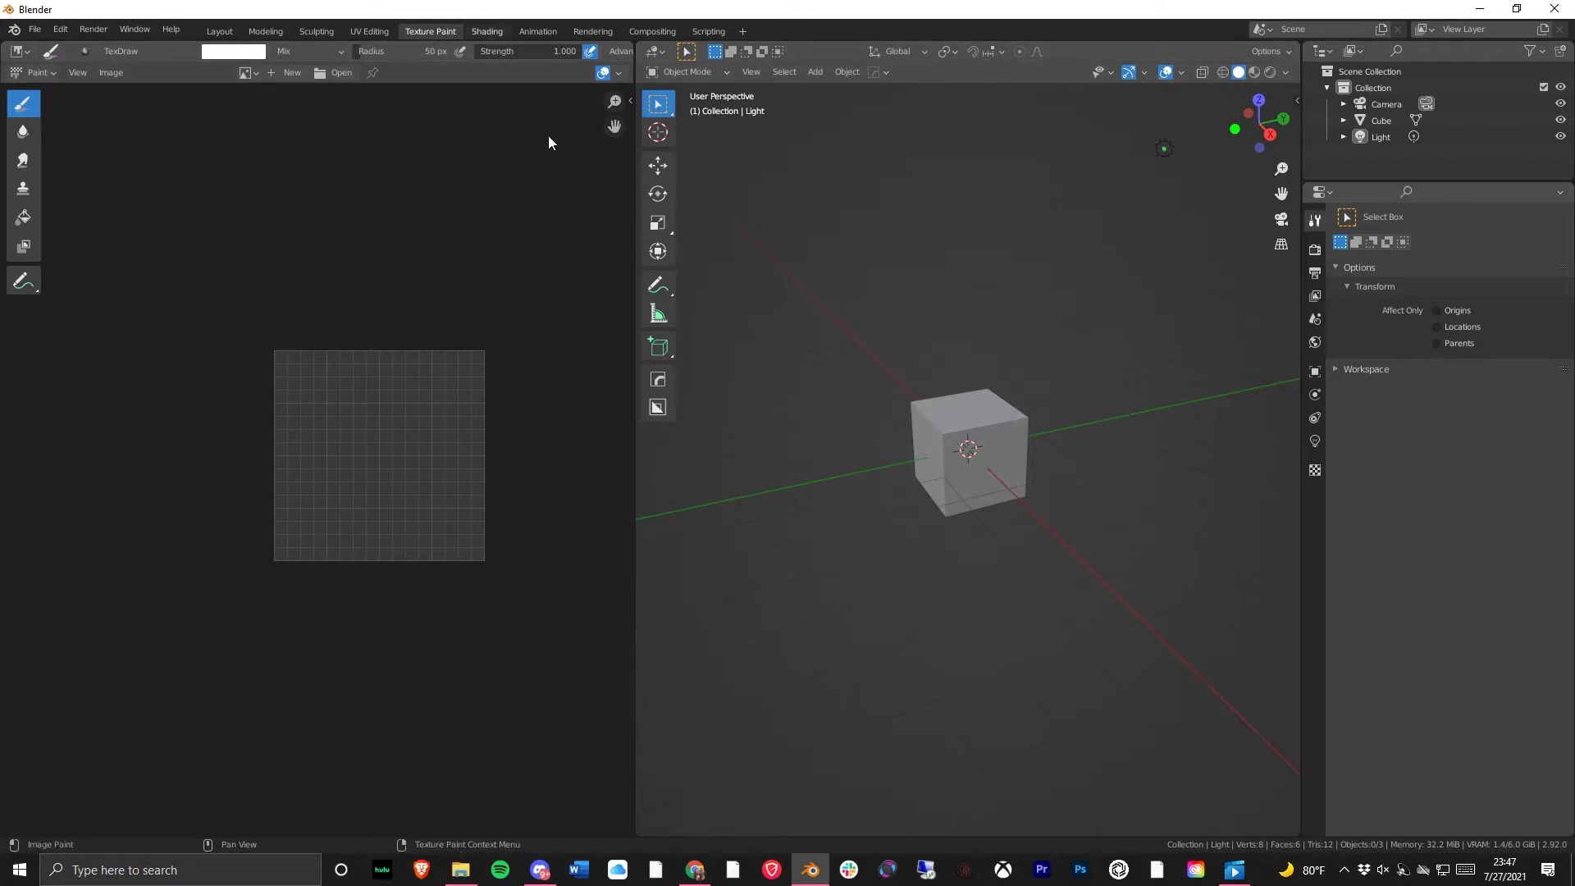
{"action": "left_click", "coordinate": [486, 30]}
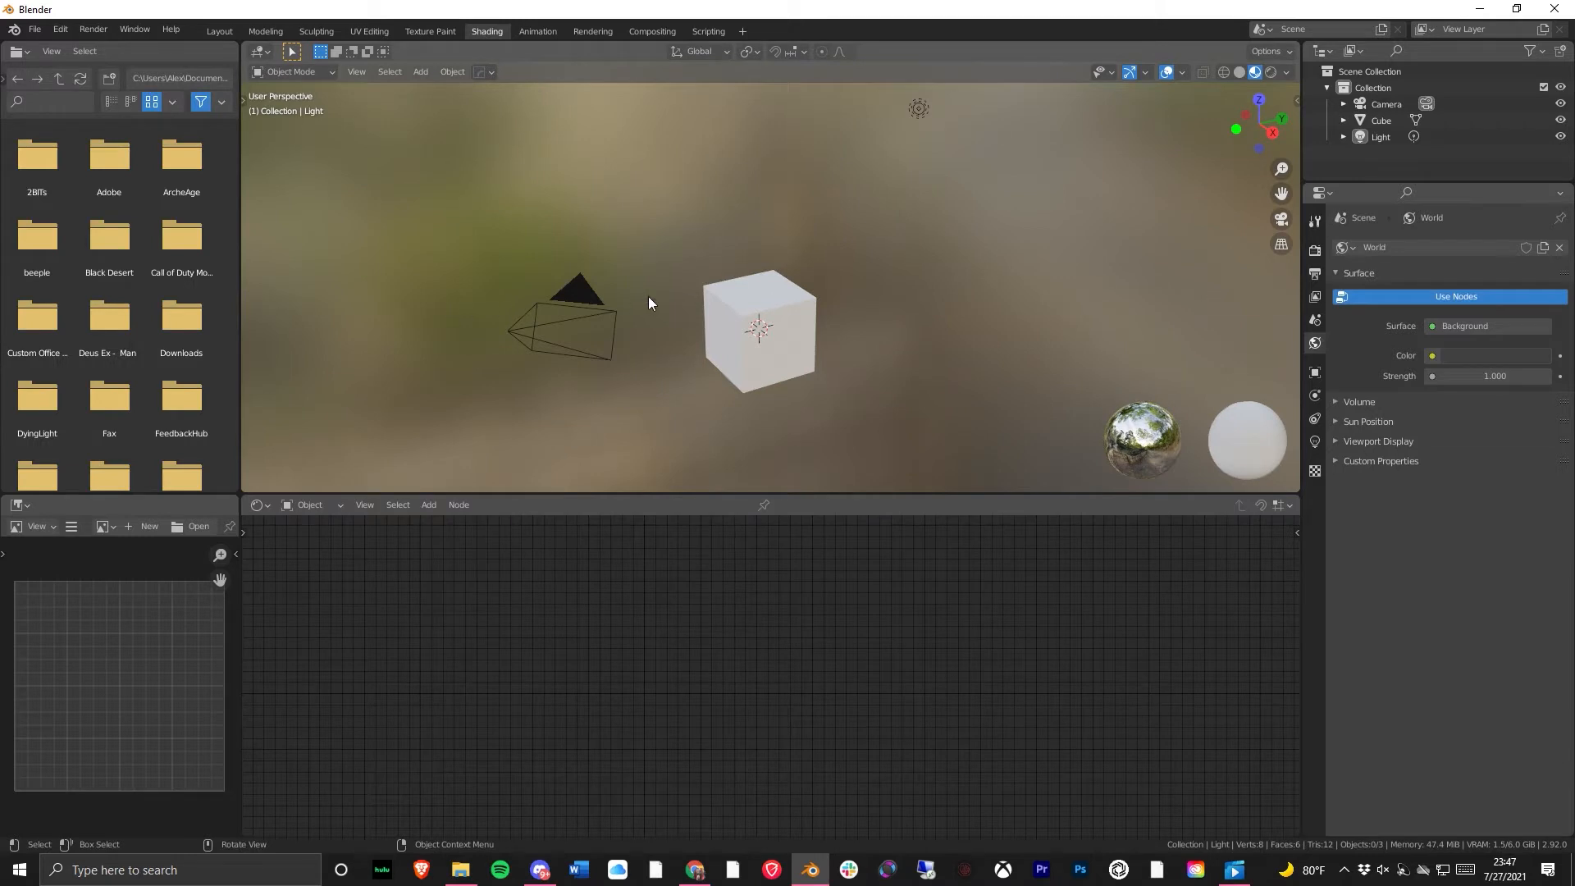
{"action": "middle_click_drag", "start_coordinate": [930, 325], "coordinate": [895, 329]}
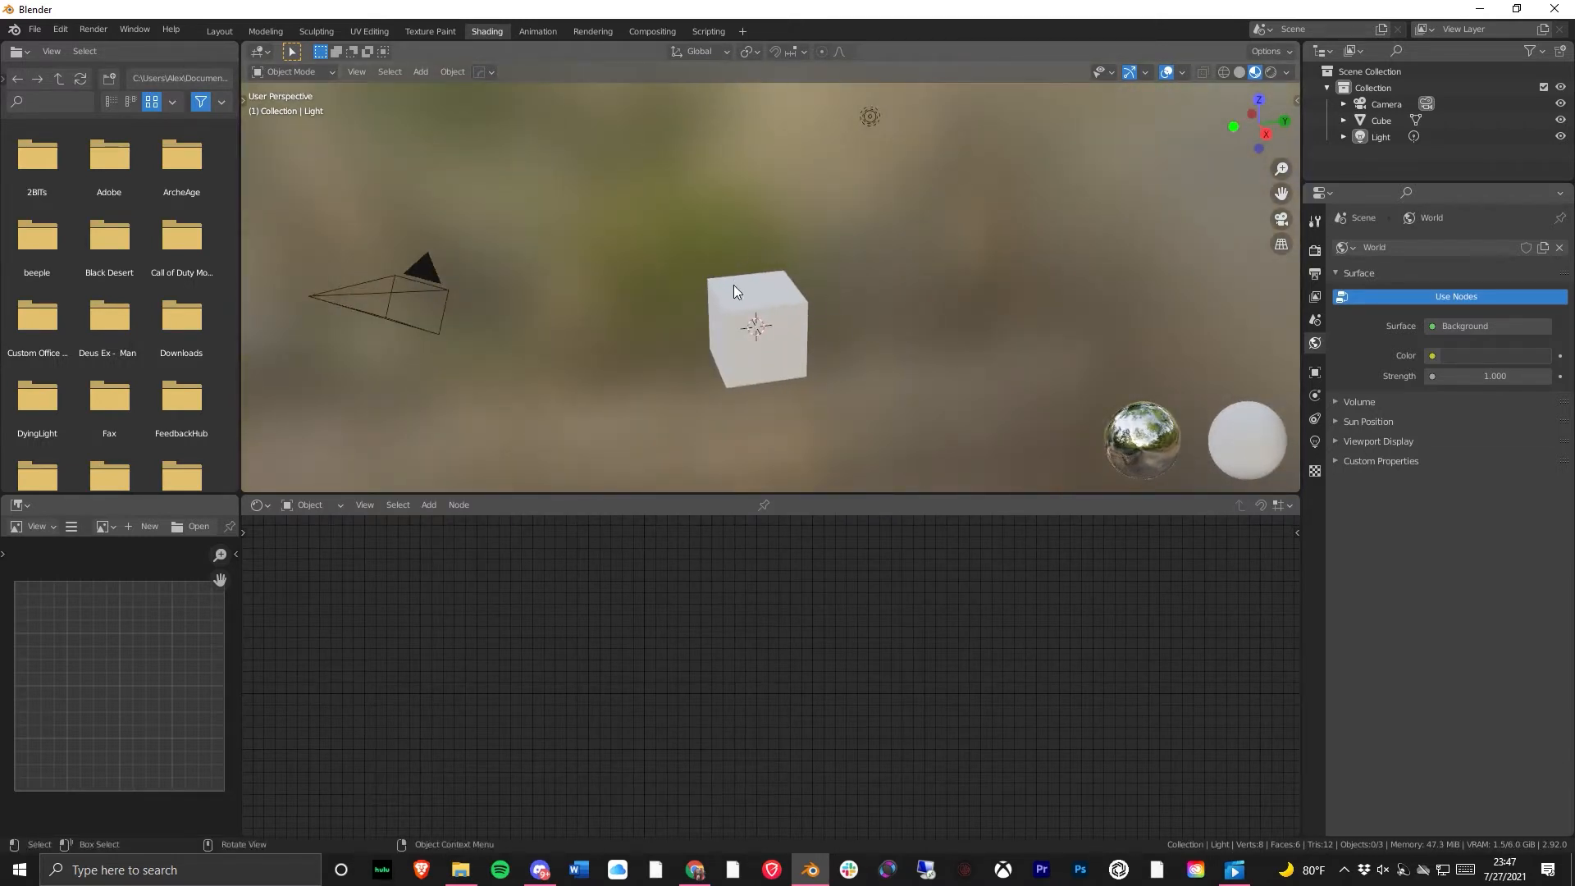
{"action": "middle_click_drag", "start_coordinate": [749, 380], "coordinate": [788, 379]}
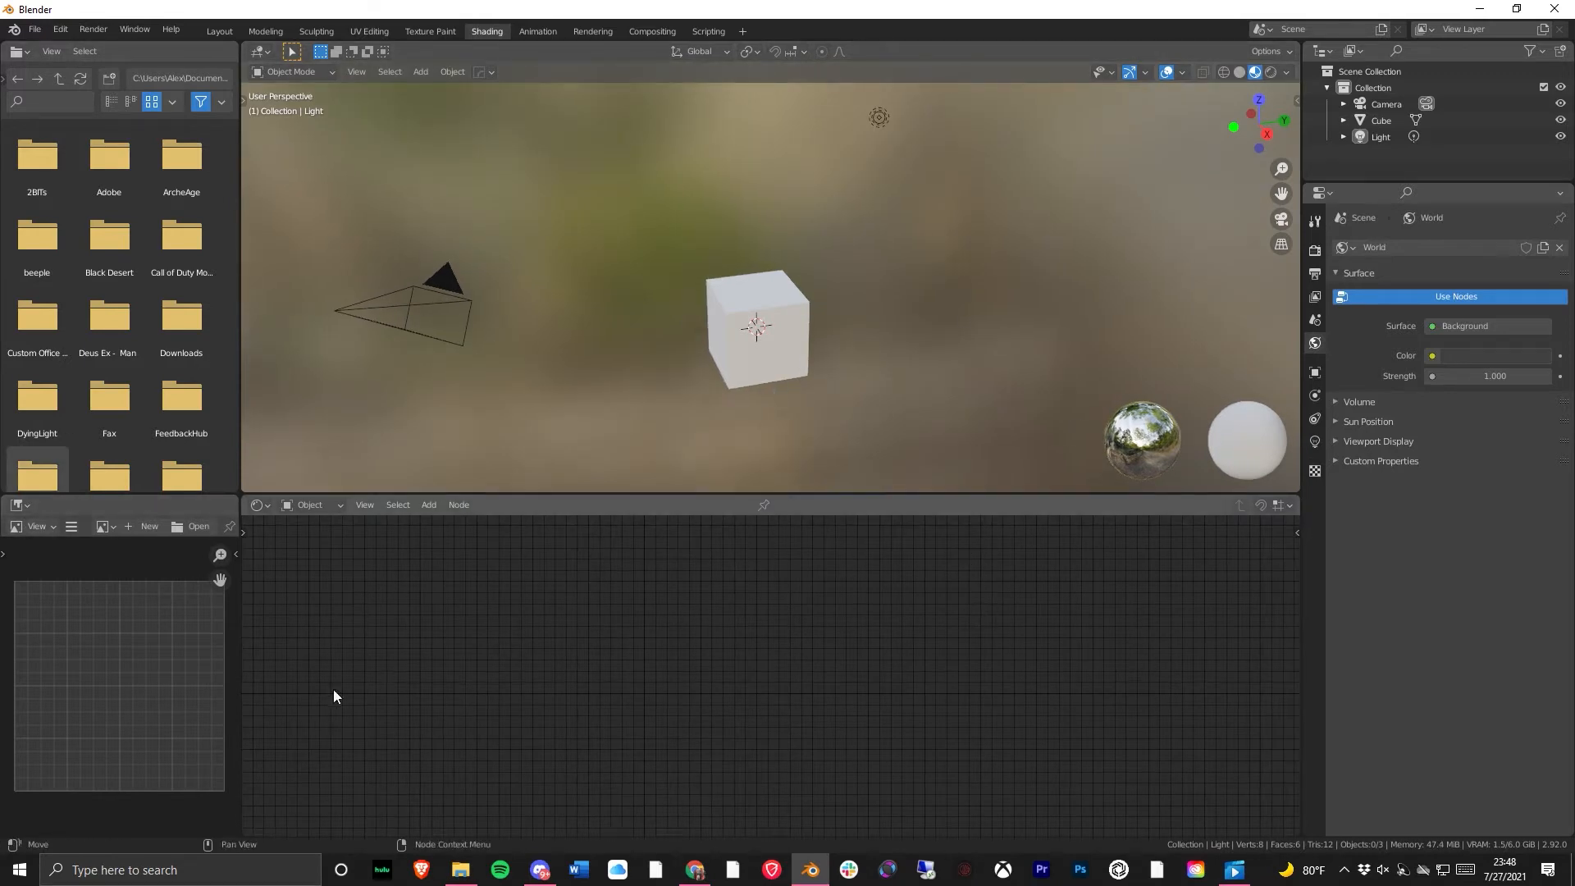
- Examine the Animation, Rendering, Compositing and Scripting workspaces, and return to the Layout workspace
{"action": "left_click", "coordinate": [537, 32]}
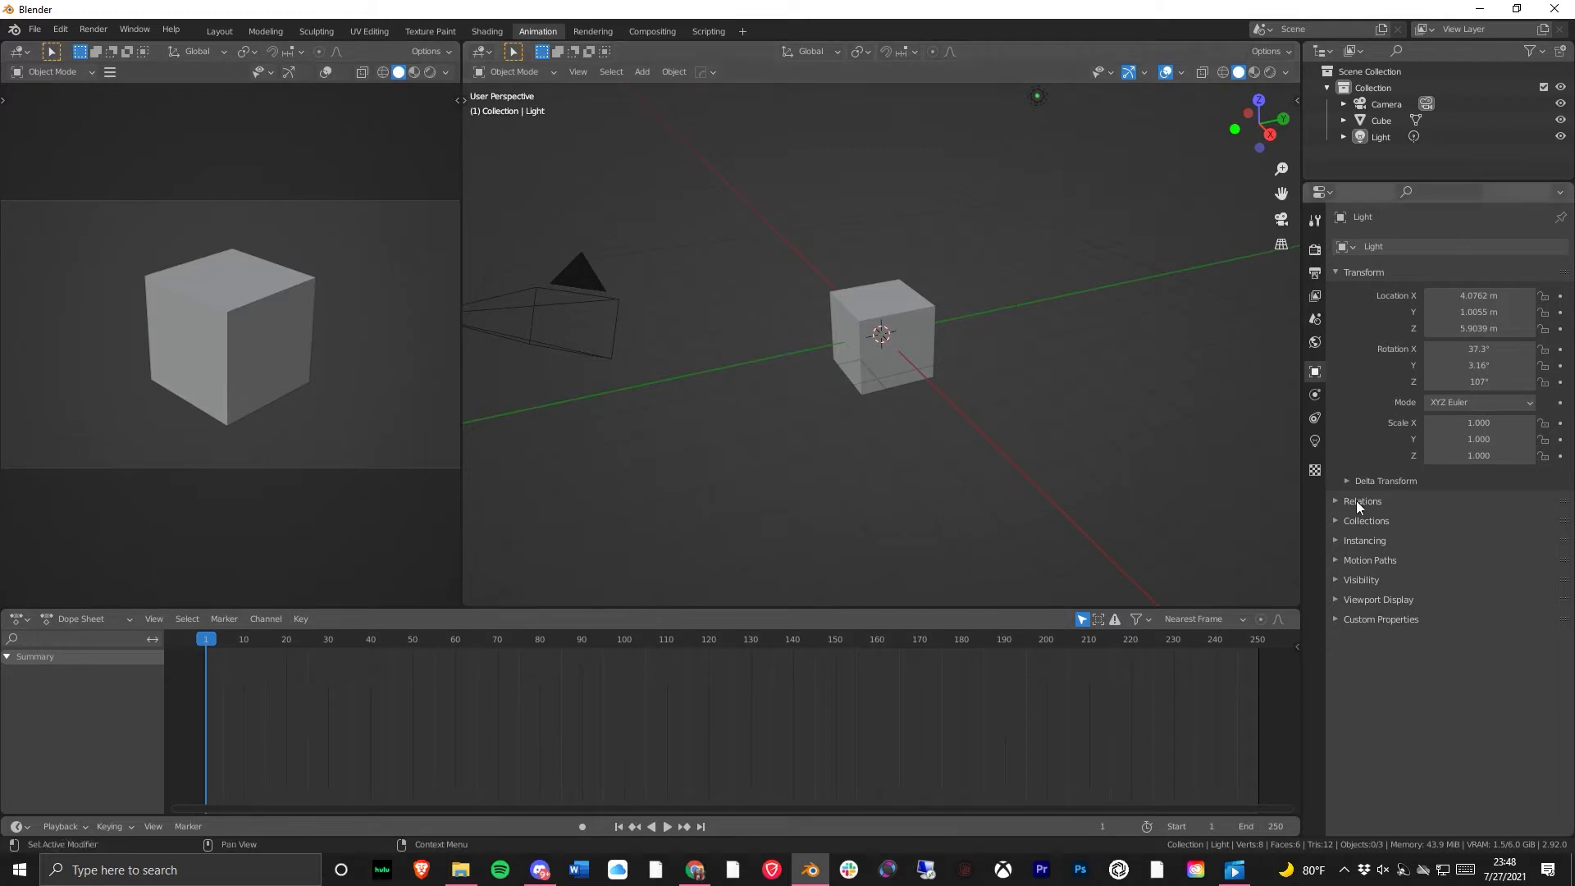
{"action": "left_click", "coordinate": [604, 30]}
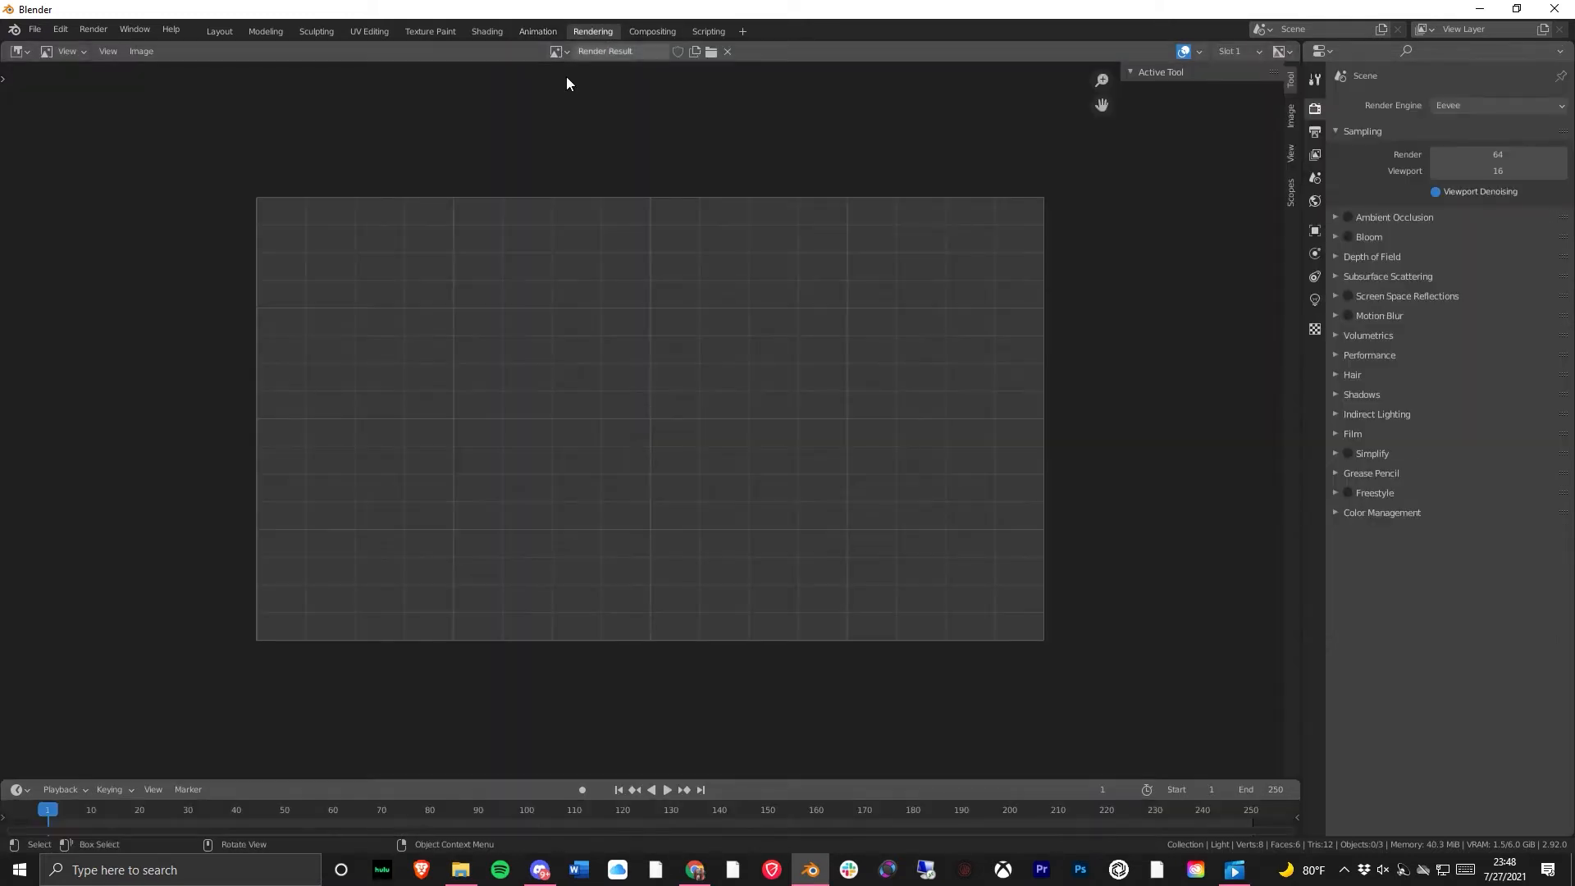
{"action": "left_click", "coordinate": [635, 33]}
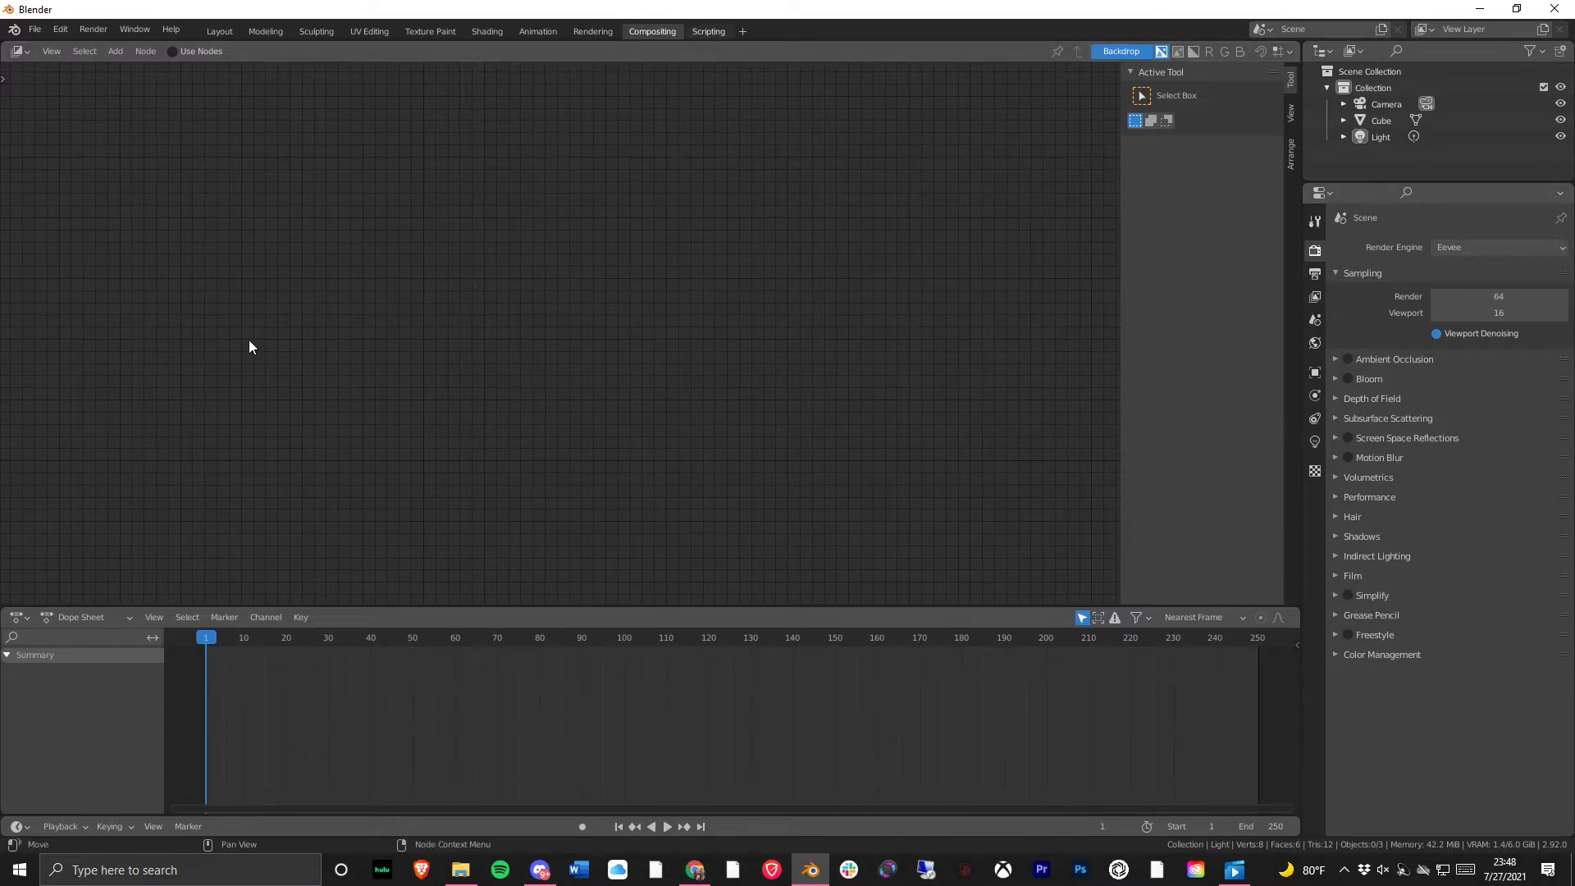
{"action": "key", "text": "ctrl+Page_Down"}
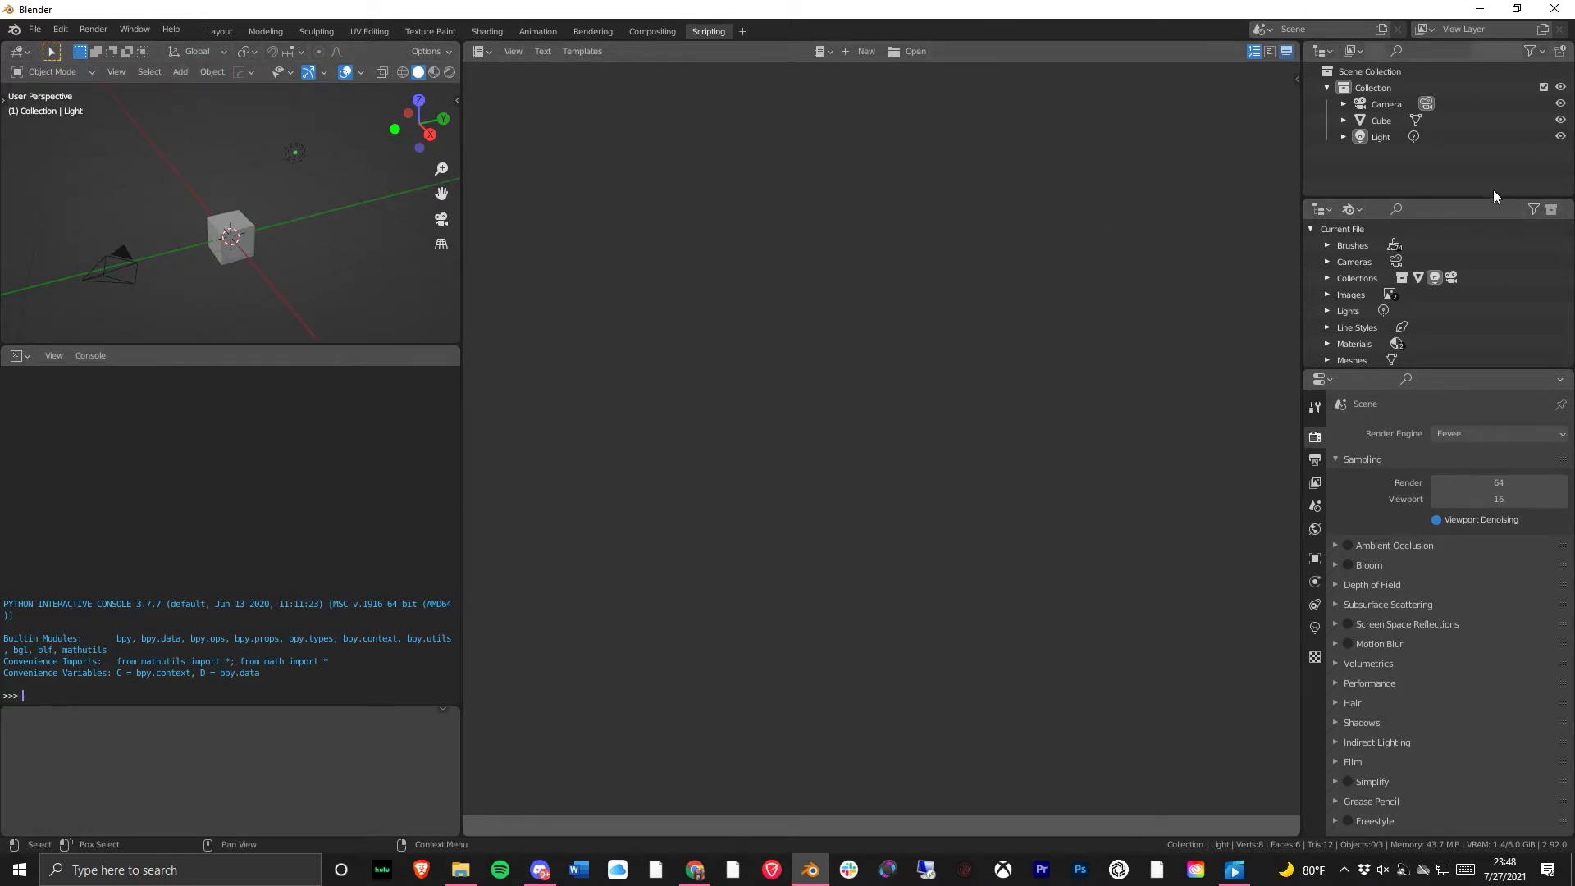
{"action": "left_click", "coordinate": [229, 31]}
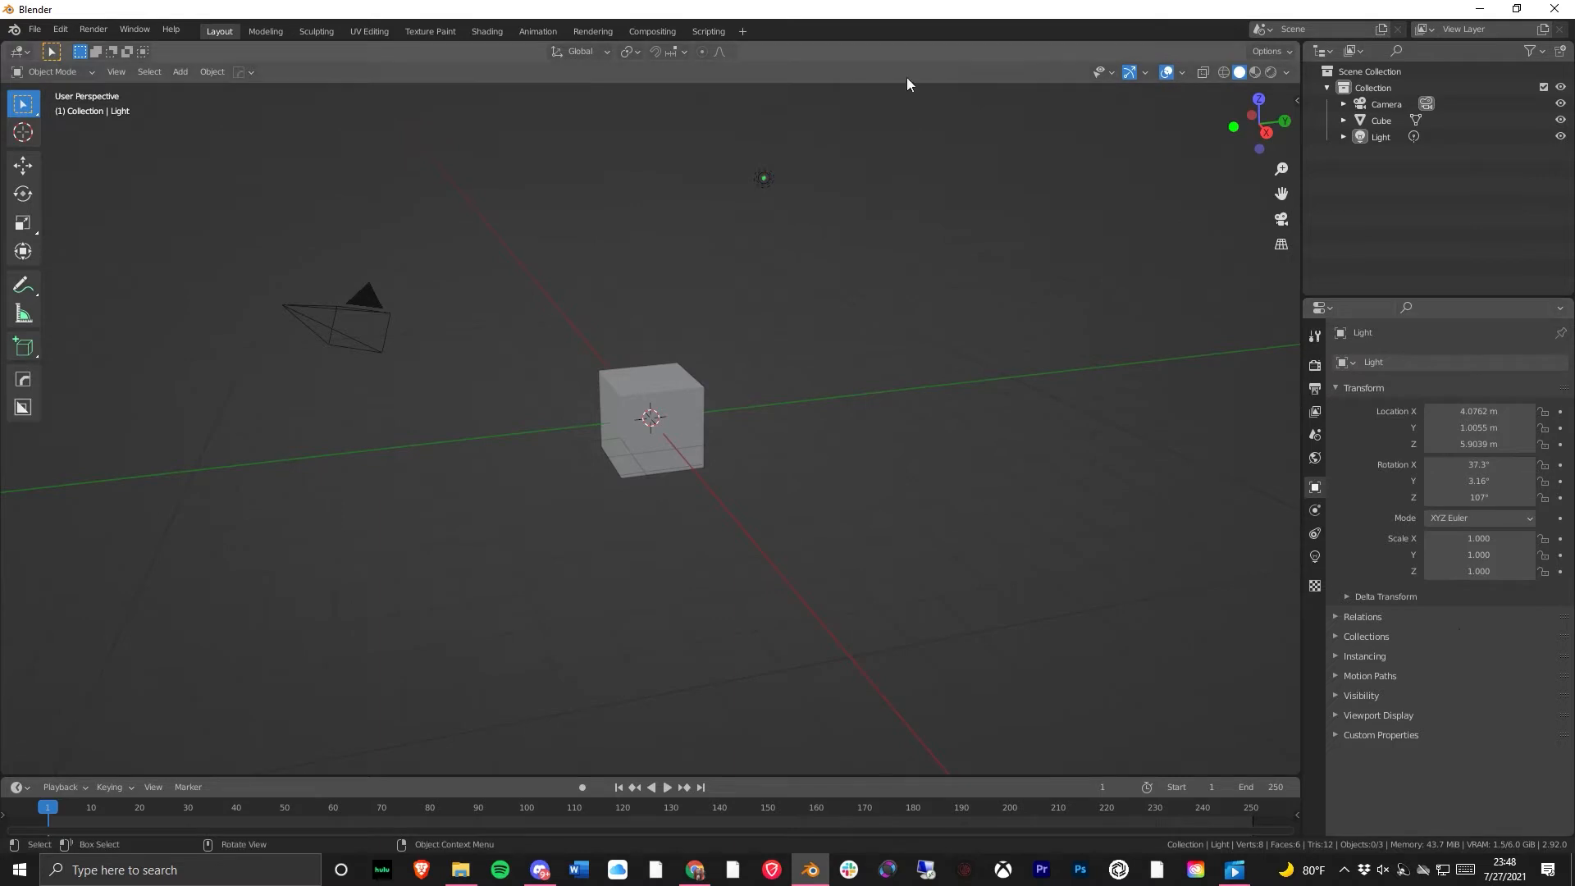
{"action": "middle_click_drag", "start_coordinate": [1020, 352], "coordinate": [746, 423]}
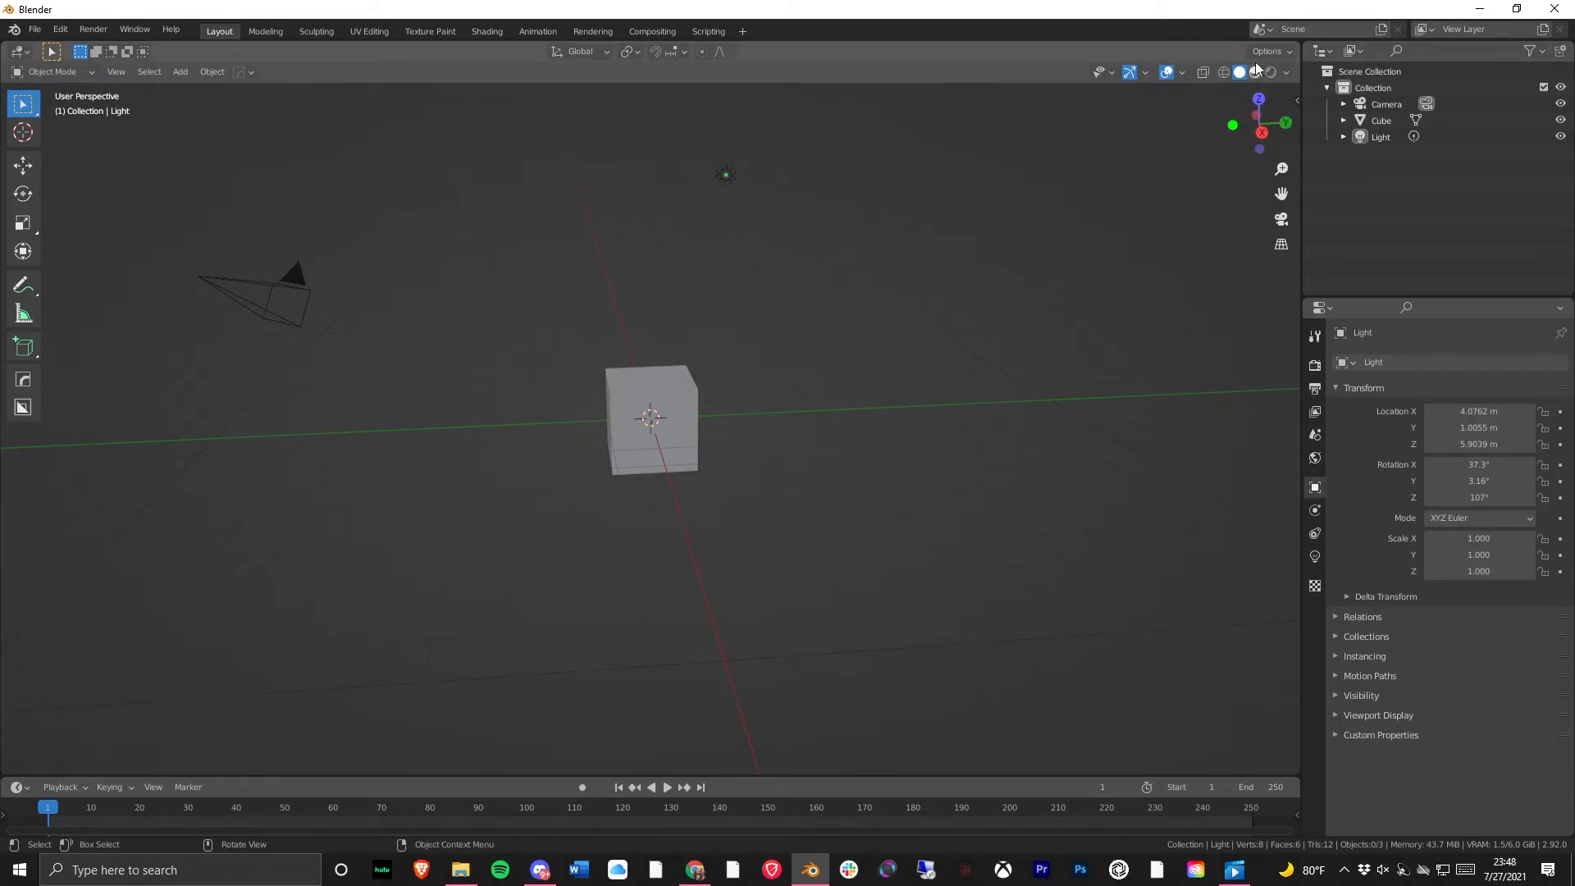
- Switch the main 3D Viewport area to the Outliner editor, and return it to the 3D Viewport
{"action": "left_click", "coordinate": [17, 51]}
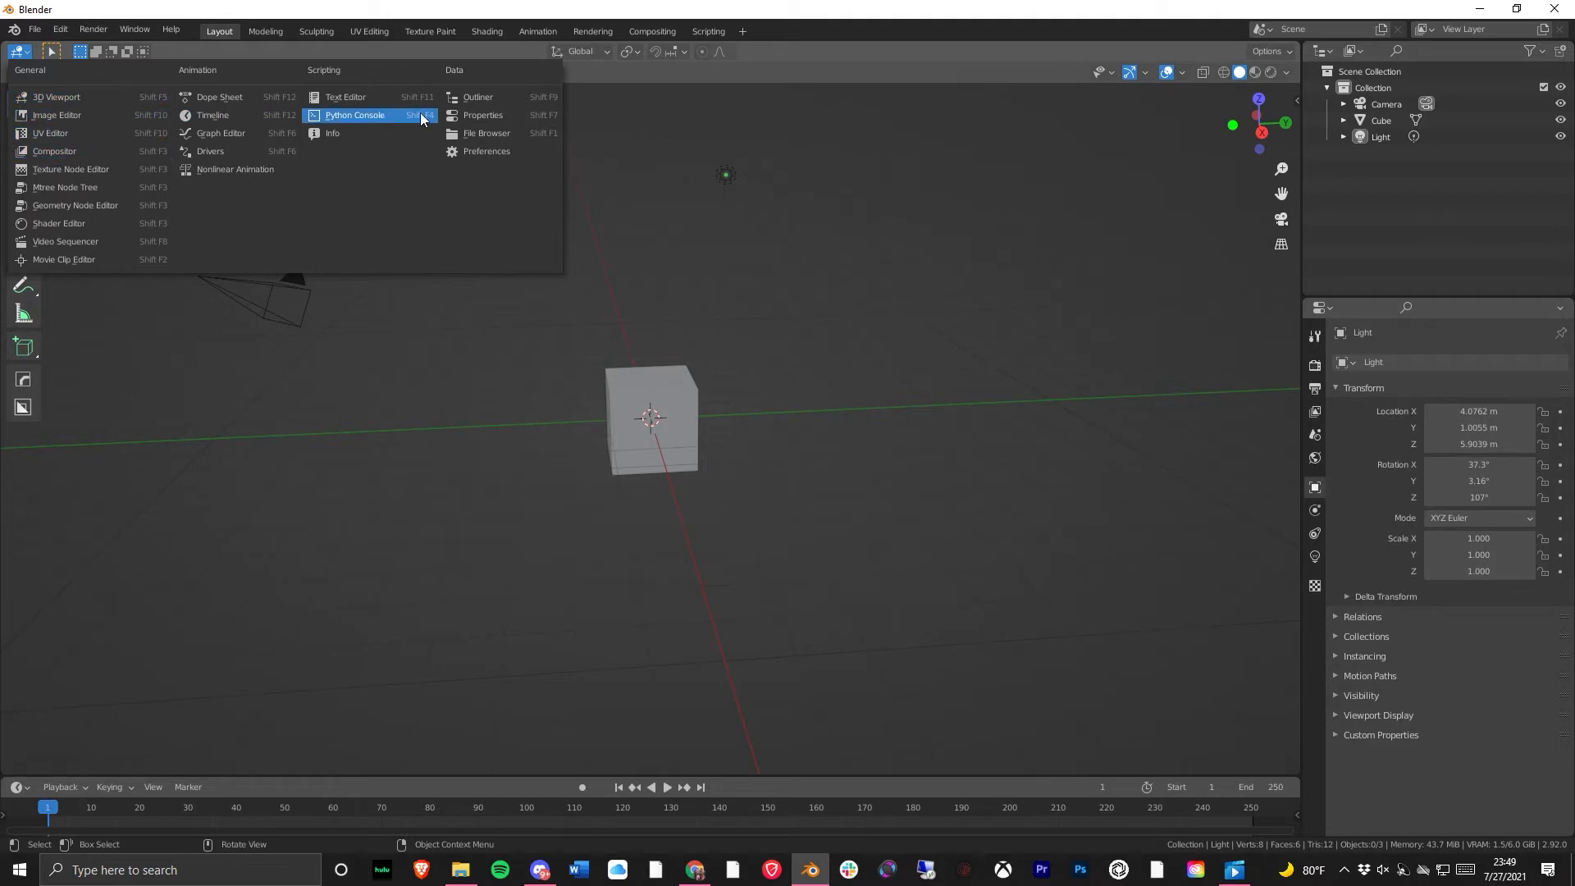
{"action": "left_click", "coordinate": [461, 96]}
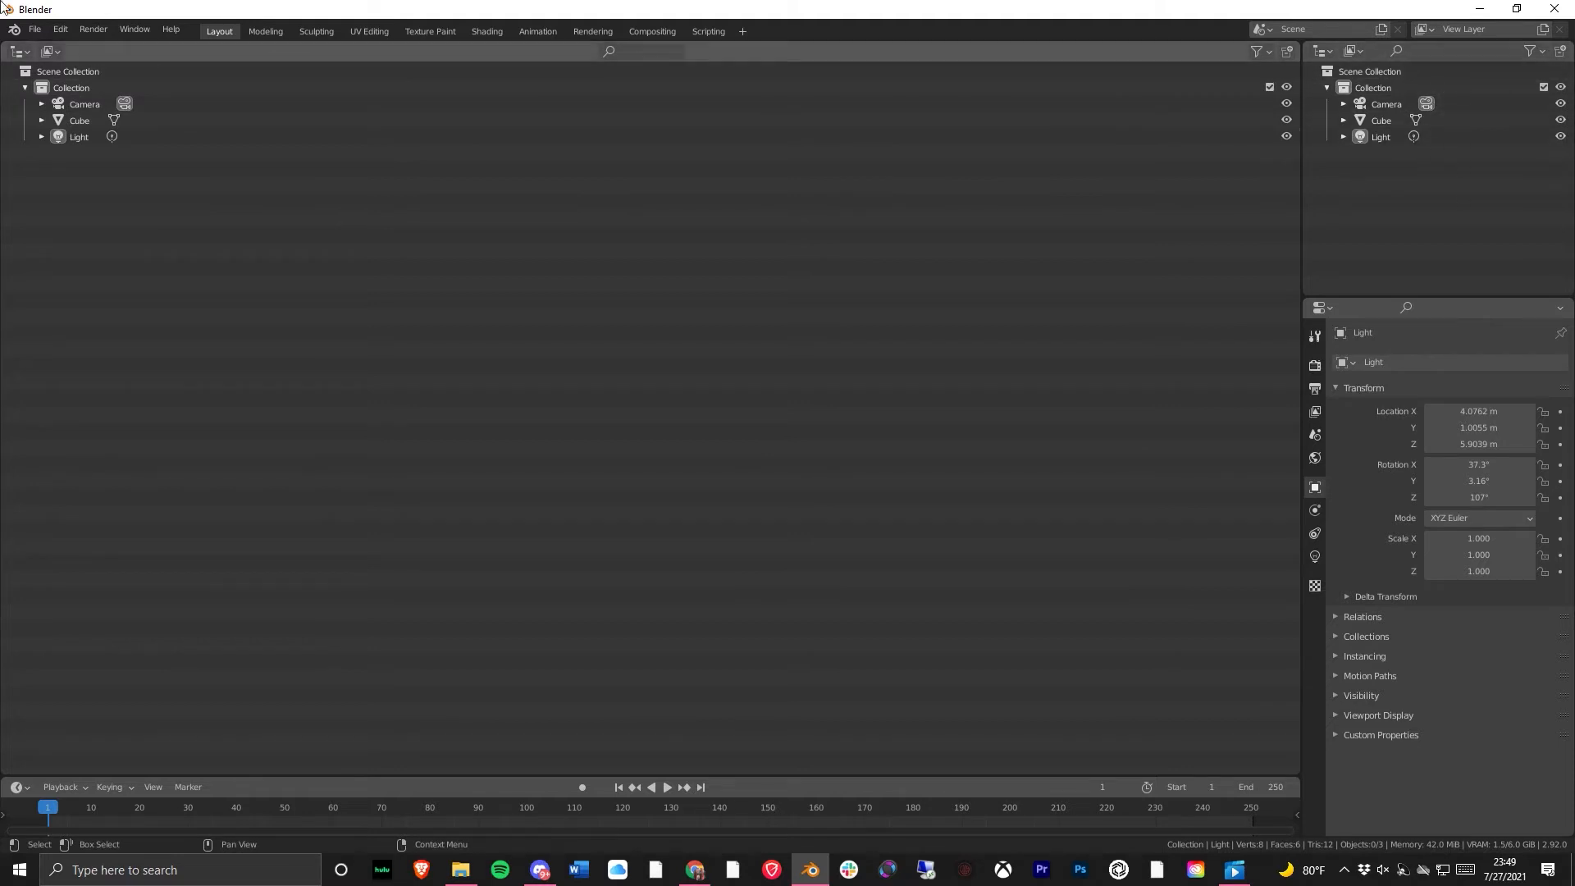
{"action": "left_click", "coordinate": [19, 51]}
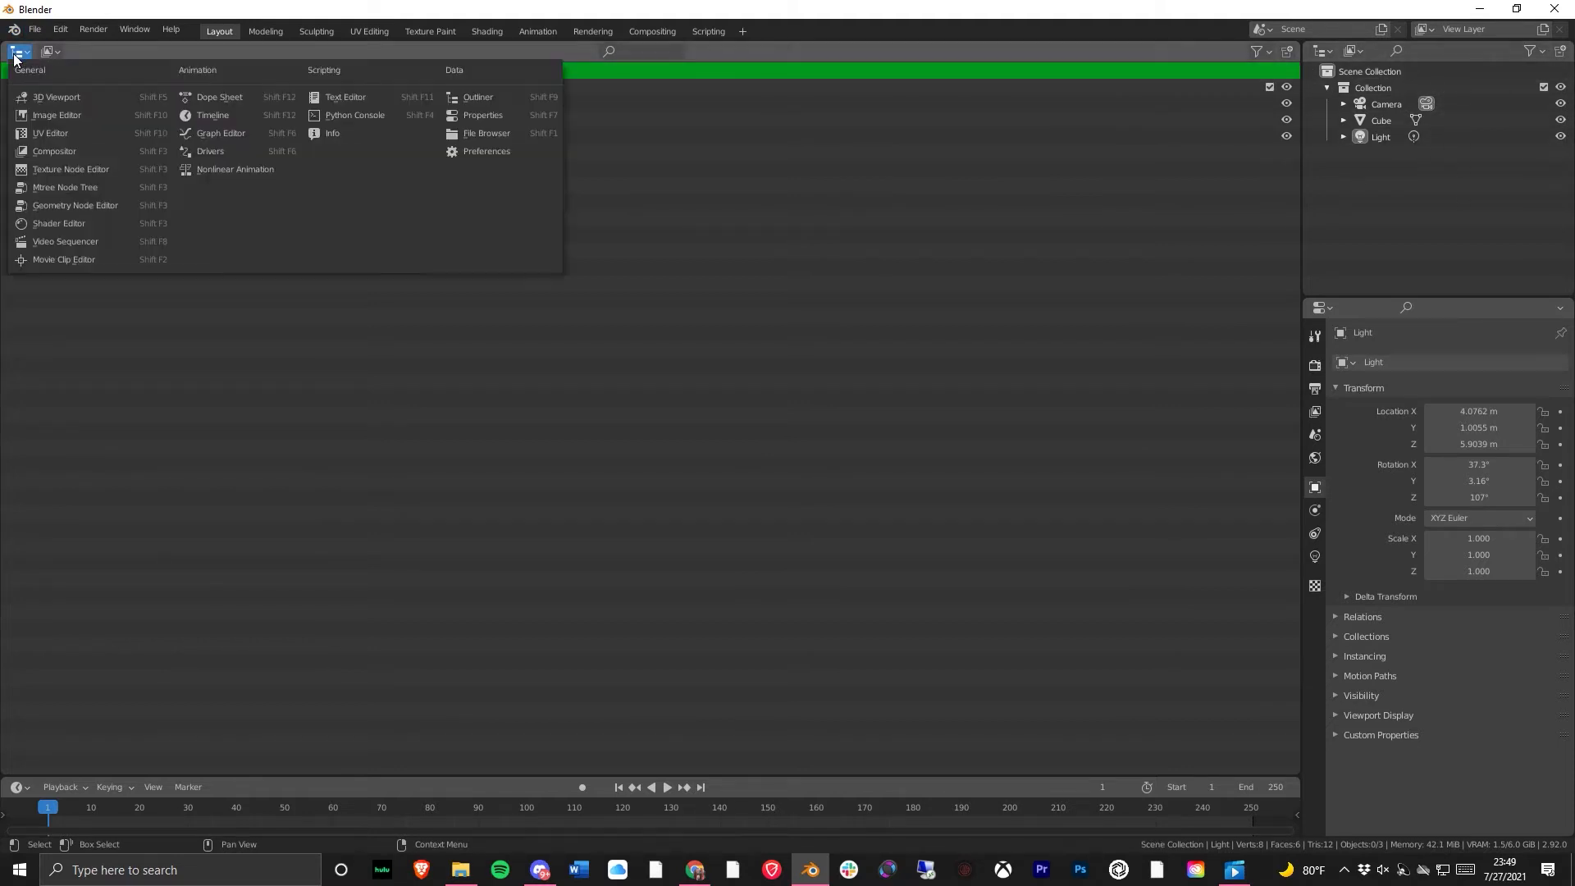
{"action": "left_click", "coordinate": [49, 96]}
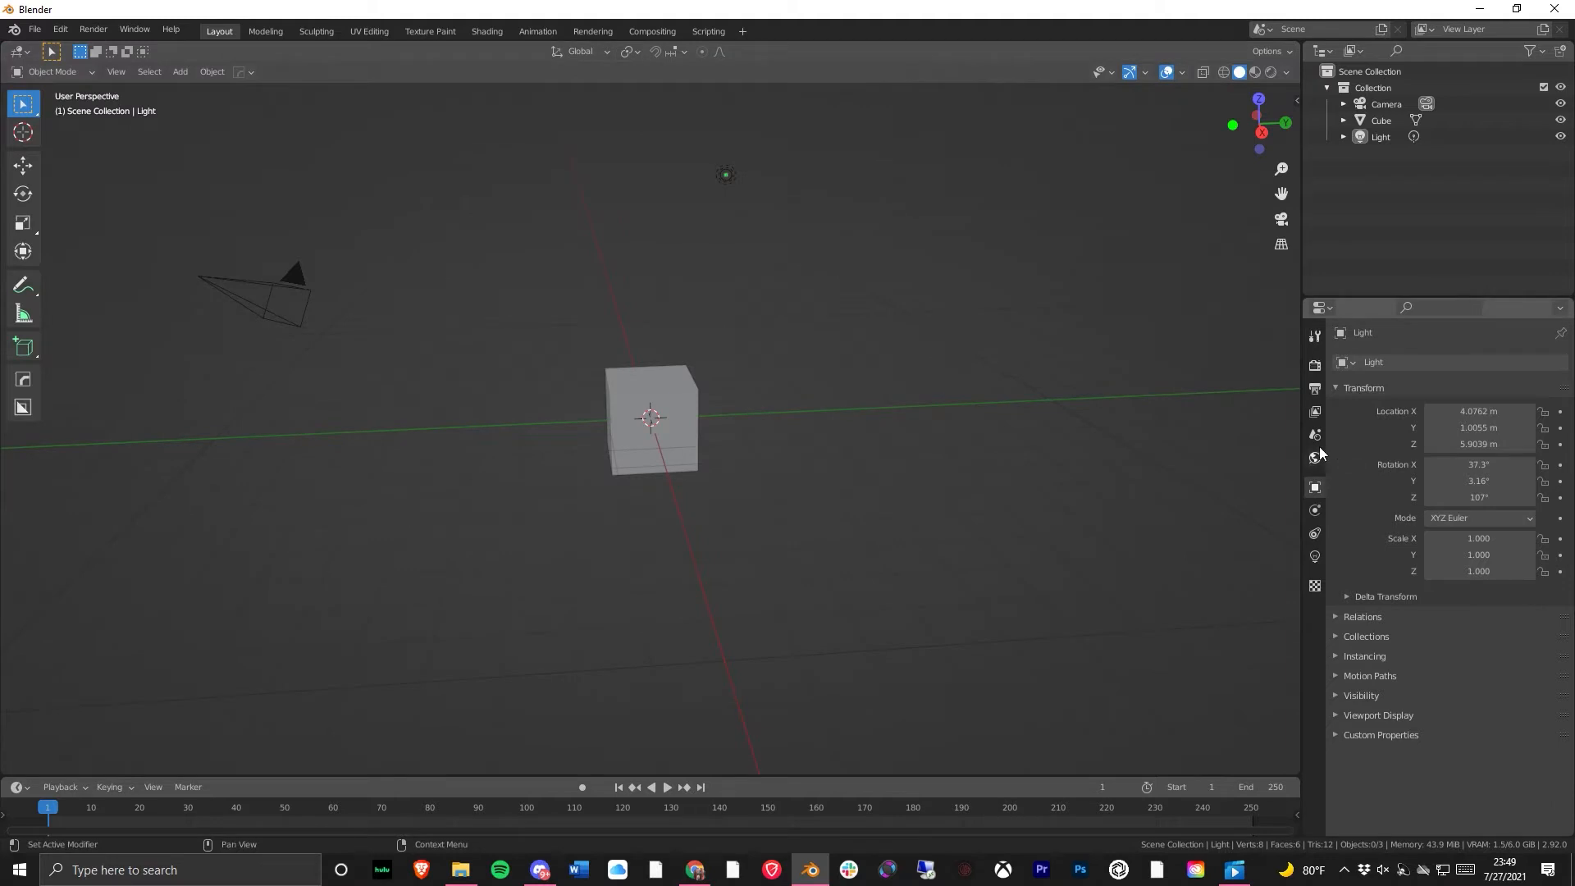
- Turn the timeline area below the viewport into a Shader Editor and shrink it to its header strip
{"action": "left_click_drag", "start_coordinate": [1305, 435], "coordinate": [1294, 376]}
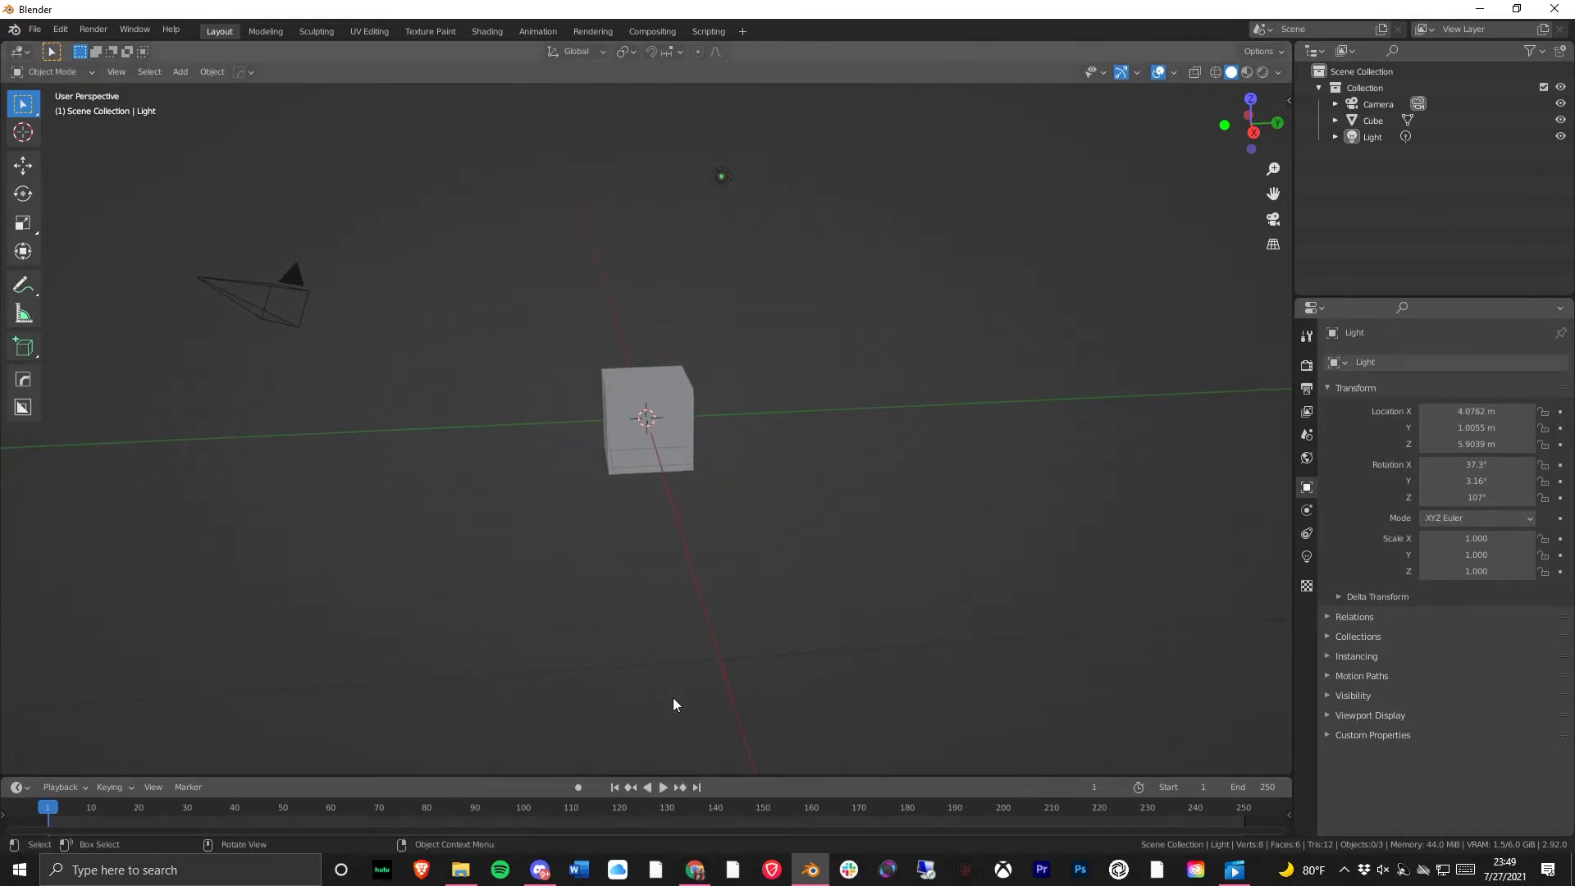
{"action": "left_click_drag", "start_coordinate": [718, 776], "coordinate": [574, 477]}
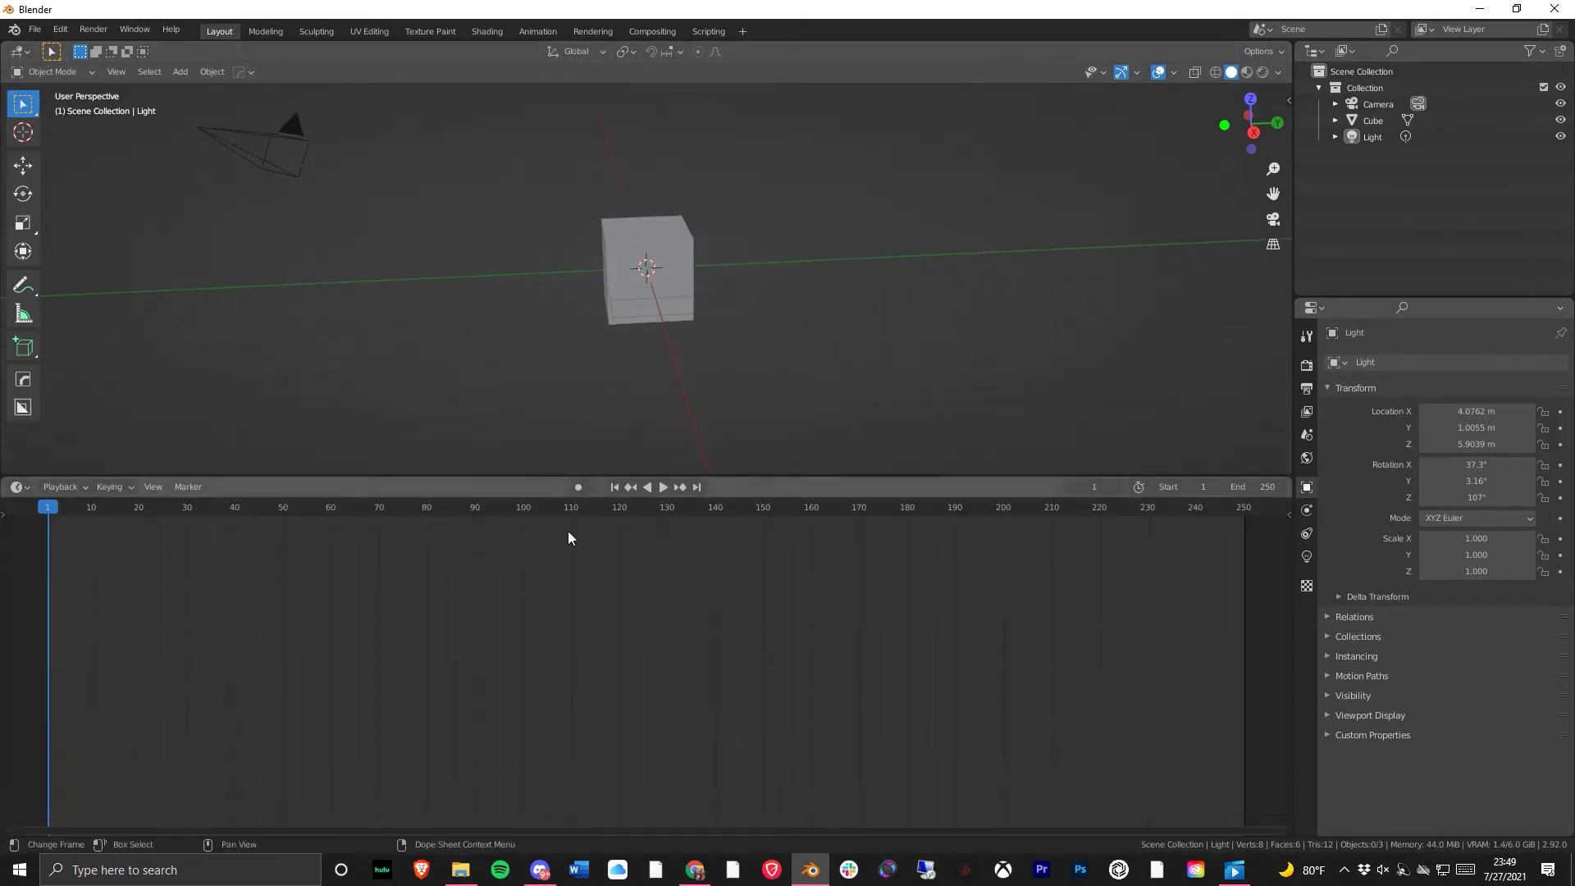
{"action": "left_click", "coordinate": [18, 487]}
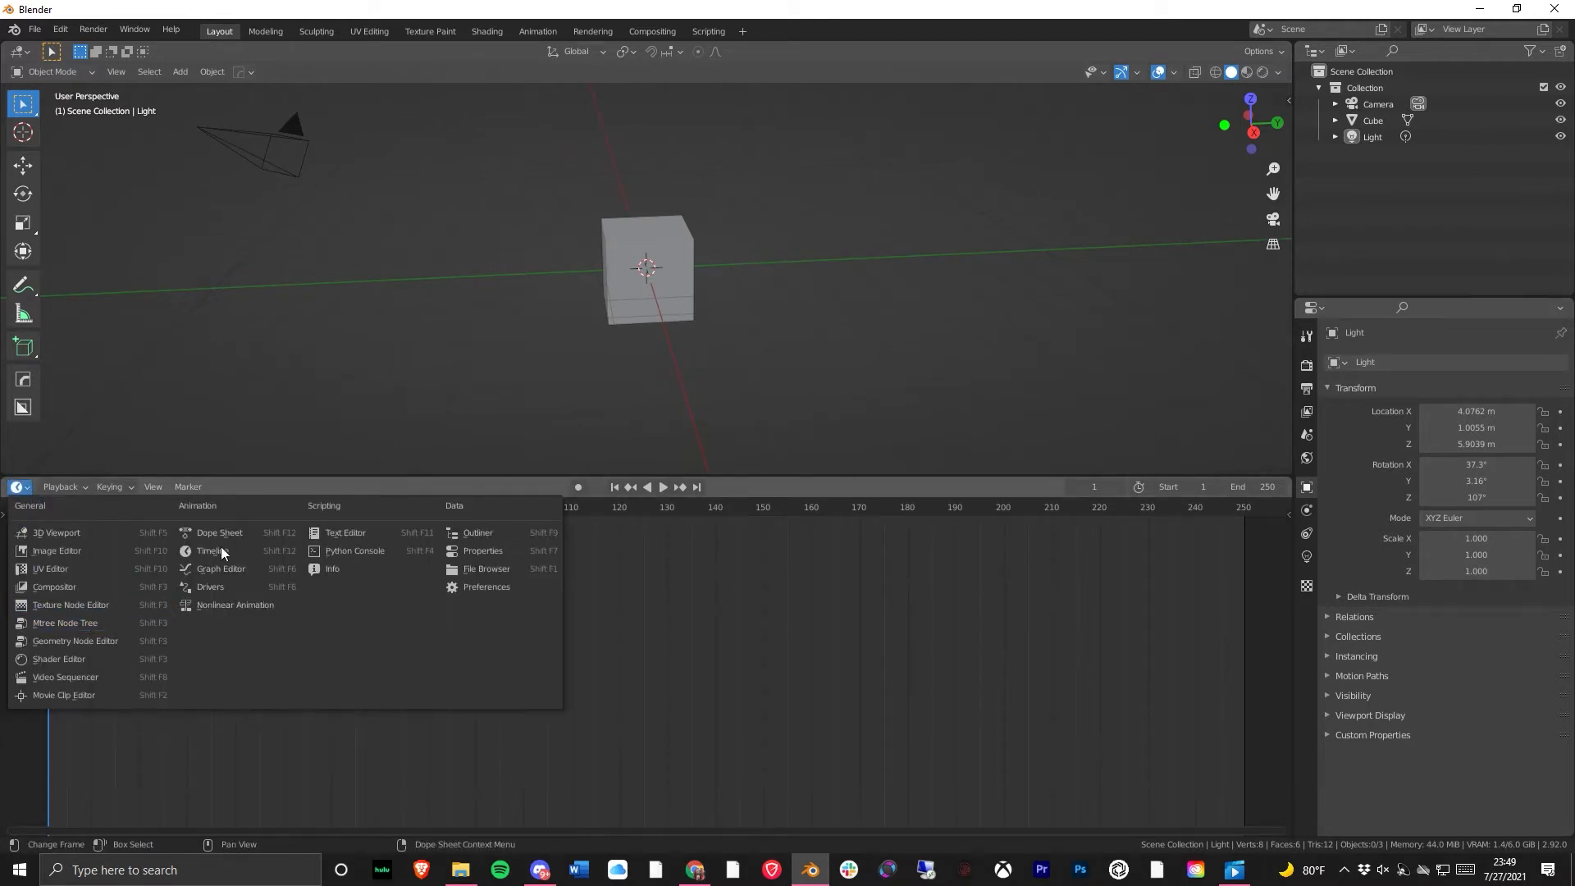
{"action": "left_click", "coordinate": [70, 658]}
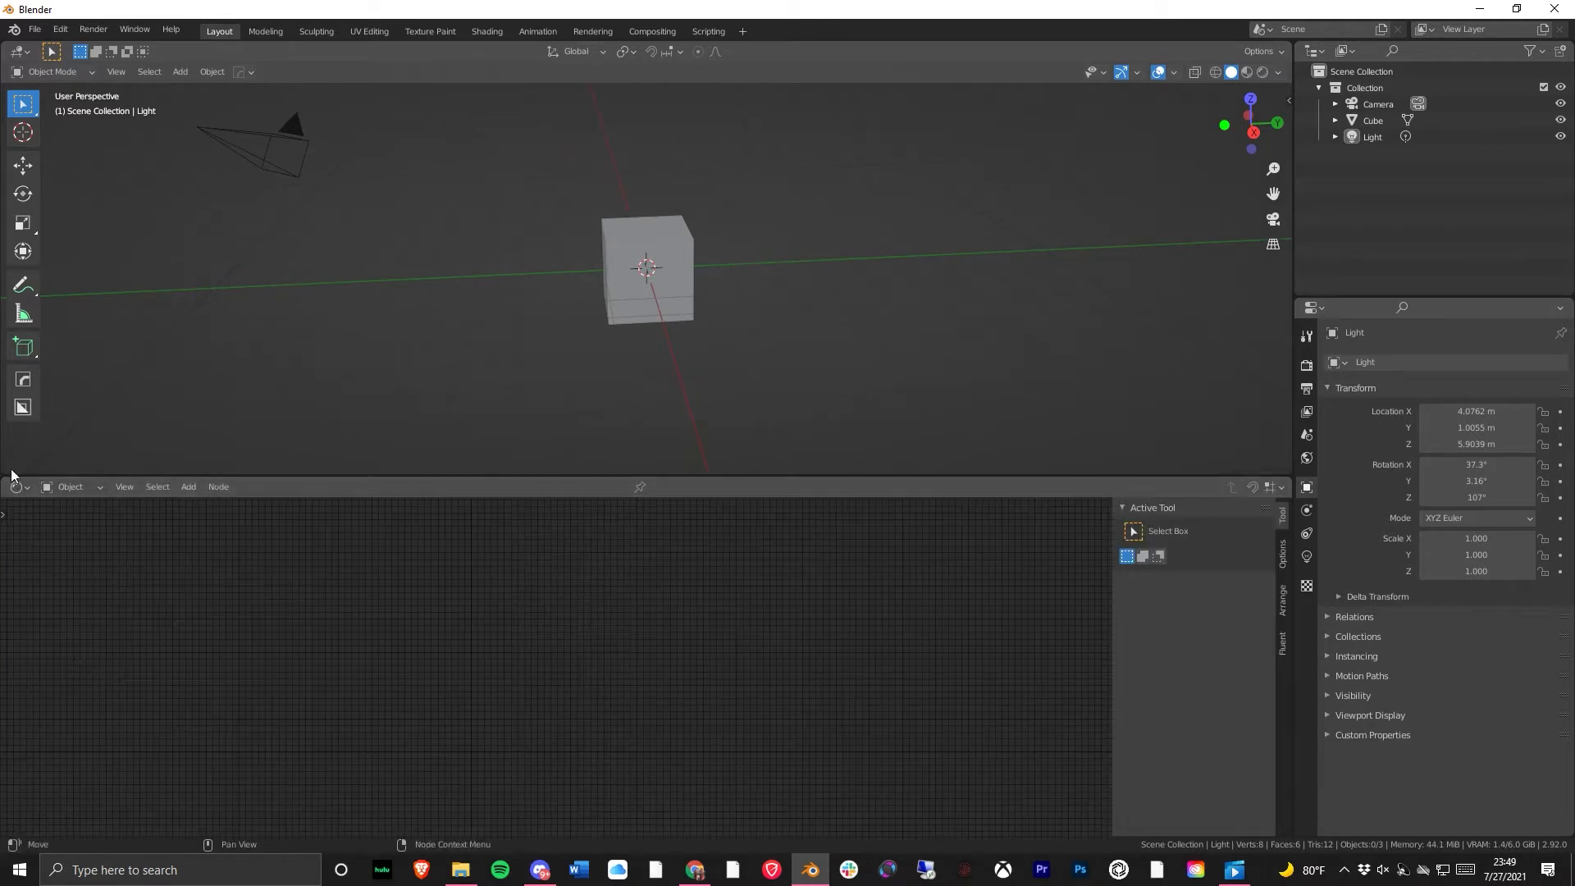
{"action": "left_click_drag", "start_coordinate": [572, 485], "coordinate": [538, 844]}
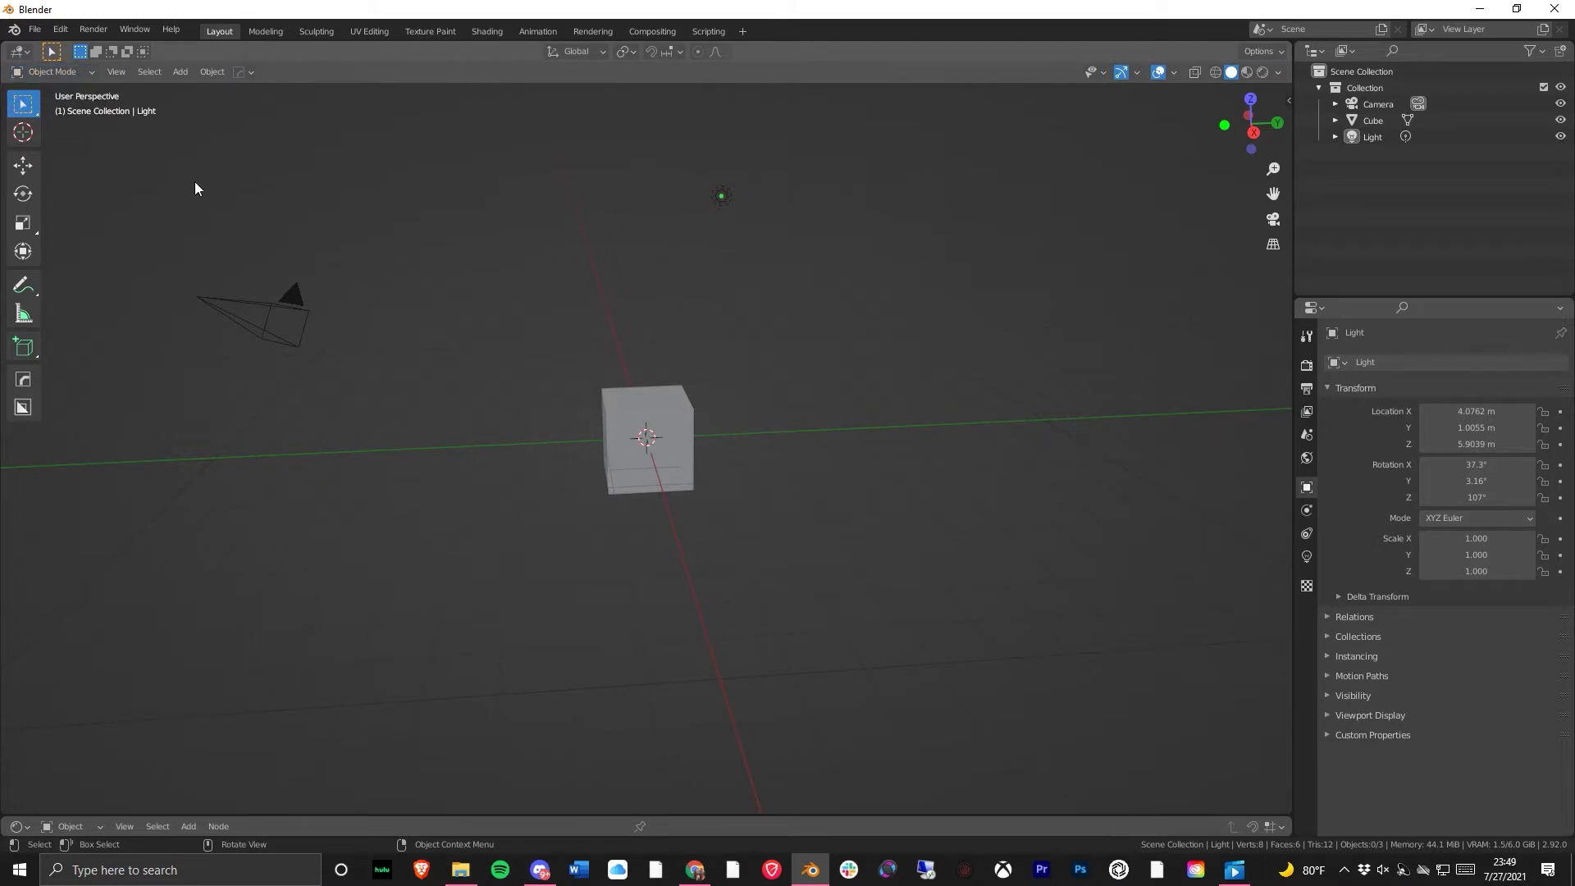
- Select the default cube and enter Edit Mode to view its vertices up close
{"action": "left_click", "coordinate": [615, 416]}
{"action": "middle_click_drag", "start_coordinate": [616, 417], "coordinate": [480, 201]}
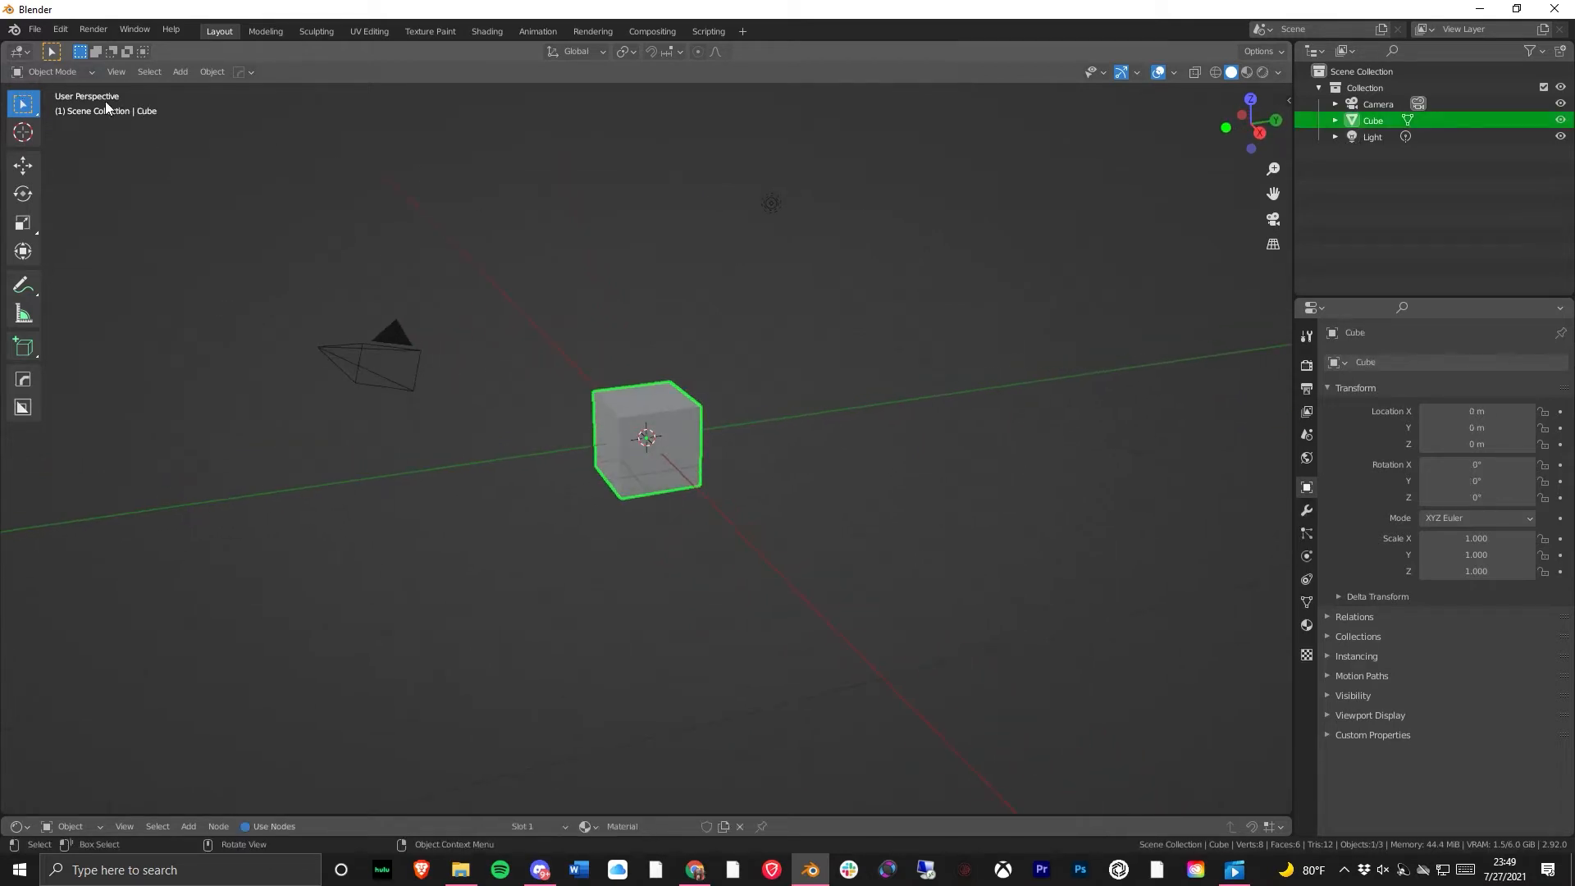
{"action": "left_click", "coordinate": [75, 72]}
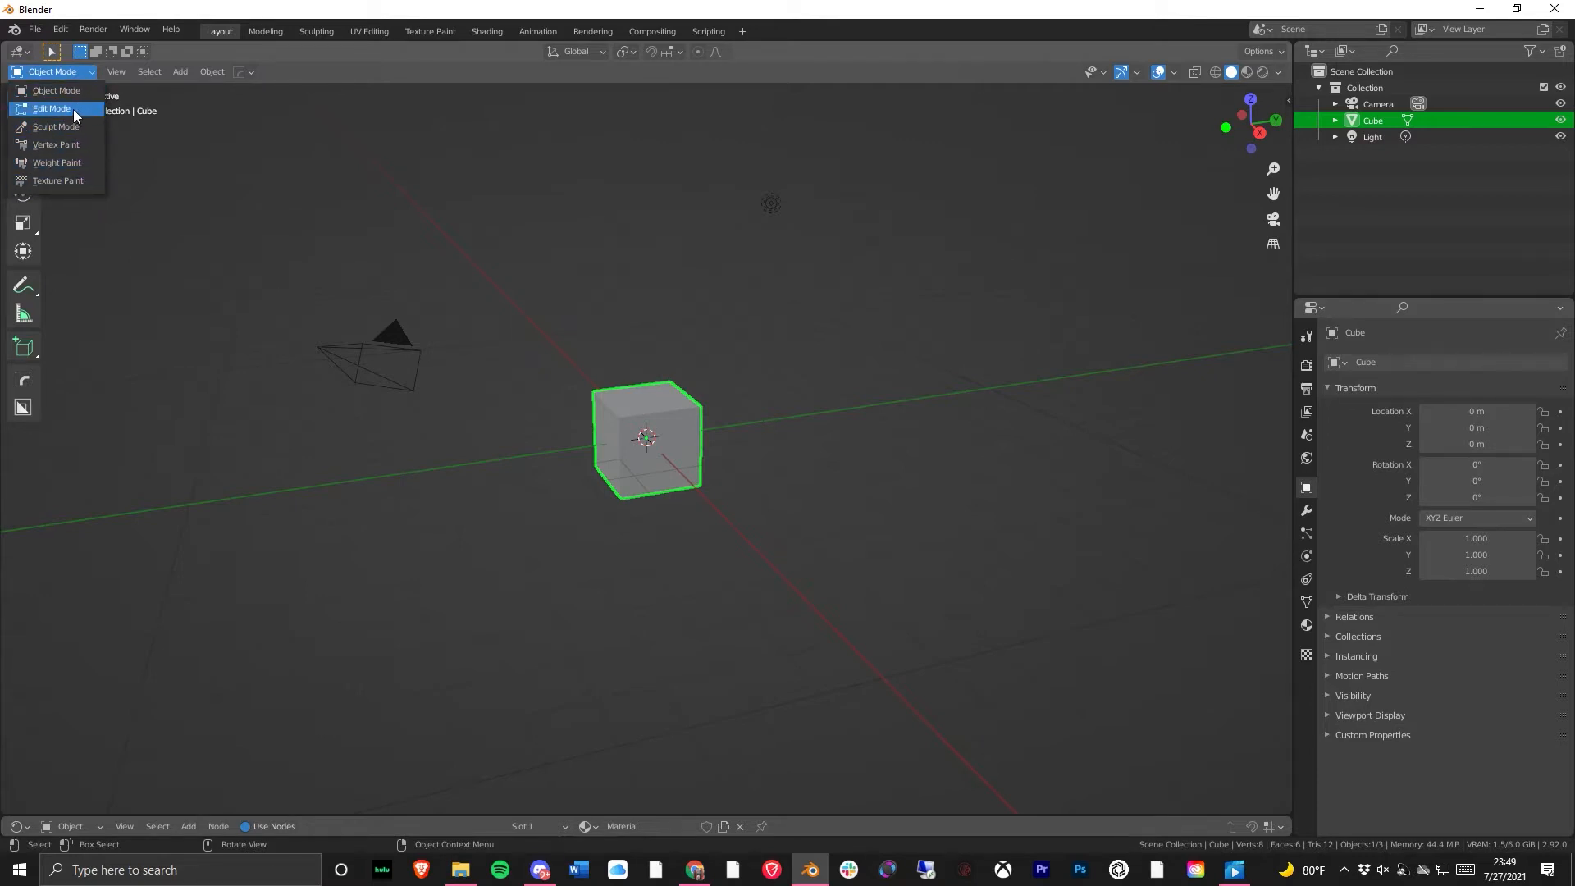
{"action": "left_click", "coordinate": [67, 105]}
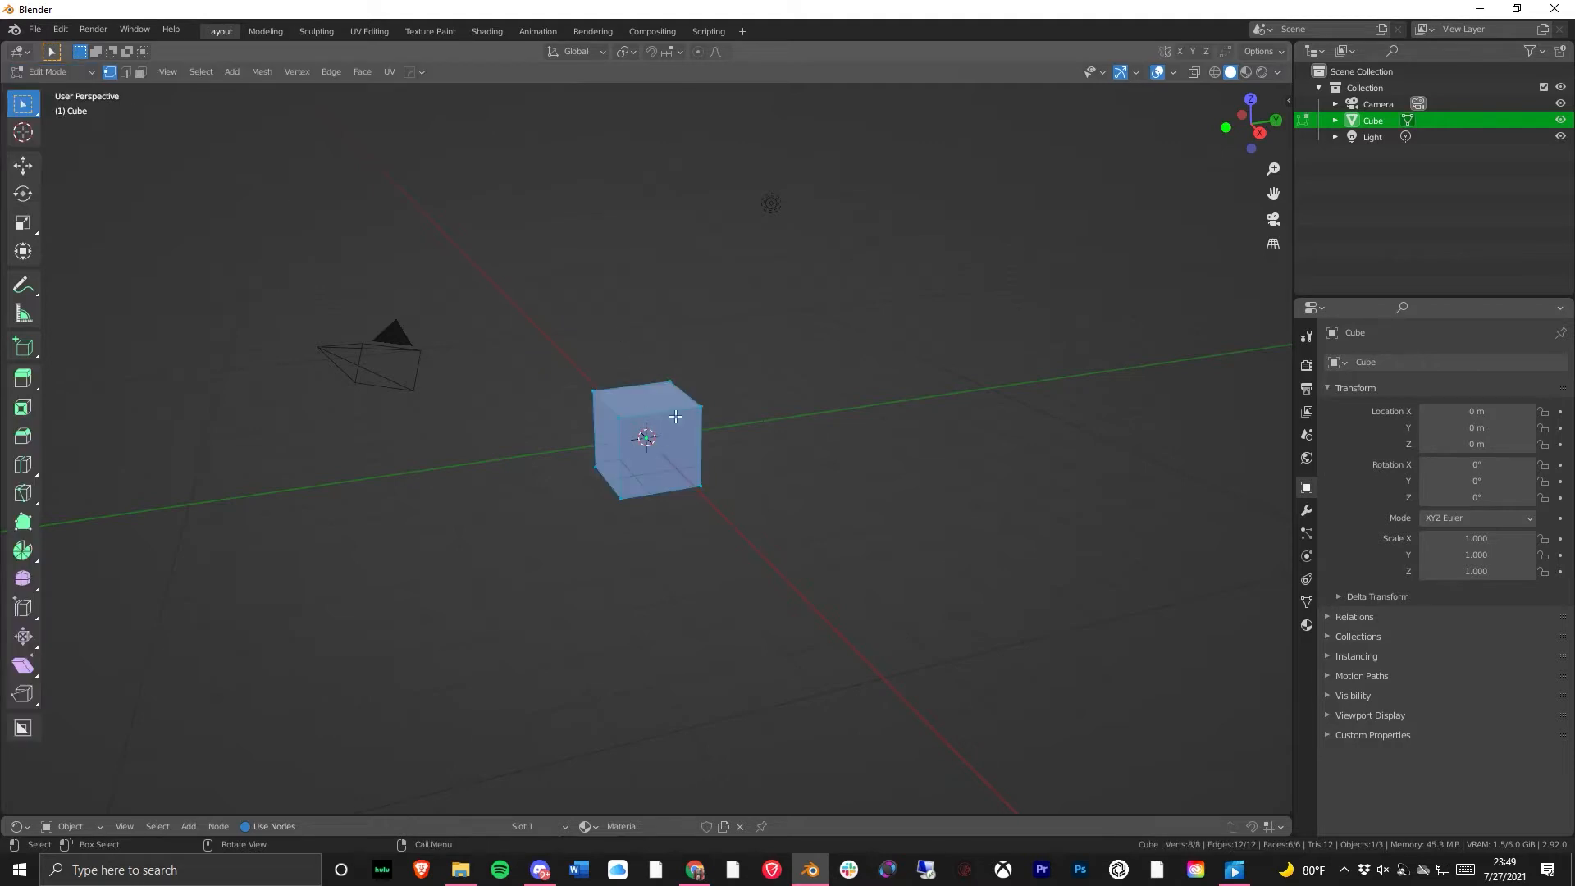
{"action": "middle_click_drag", "start_coordinate": [778, 586], "coordinate": [672, 583]}
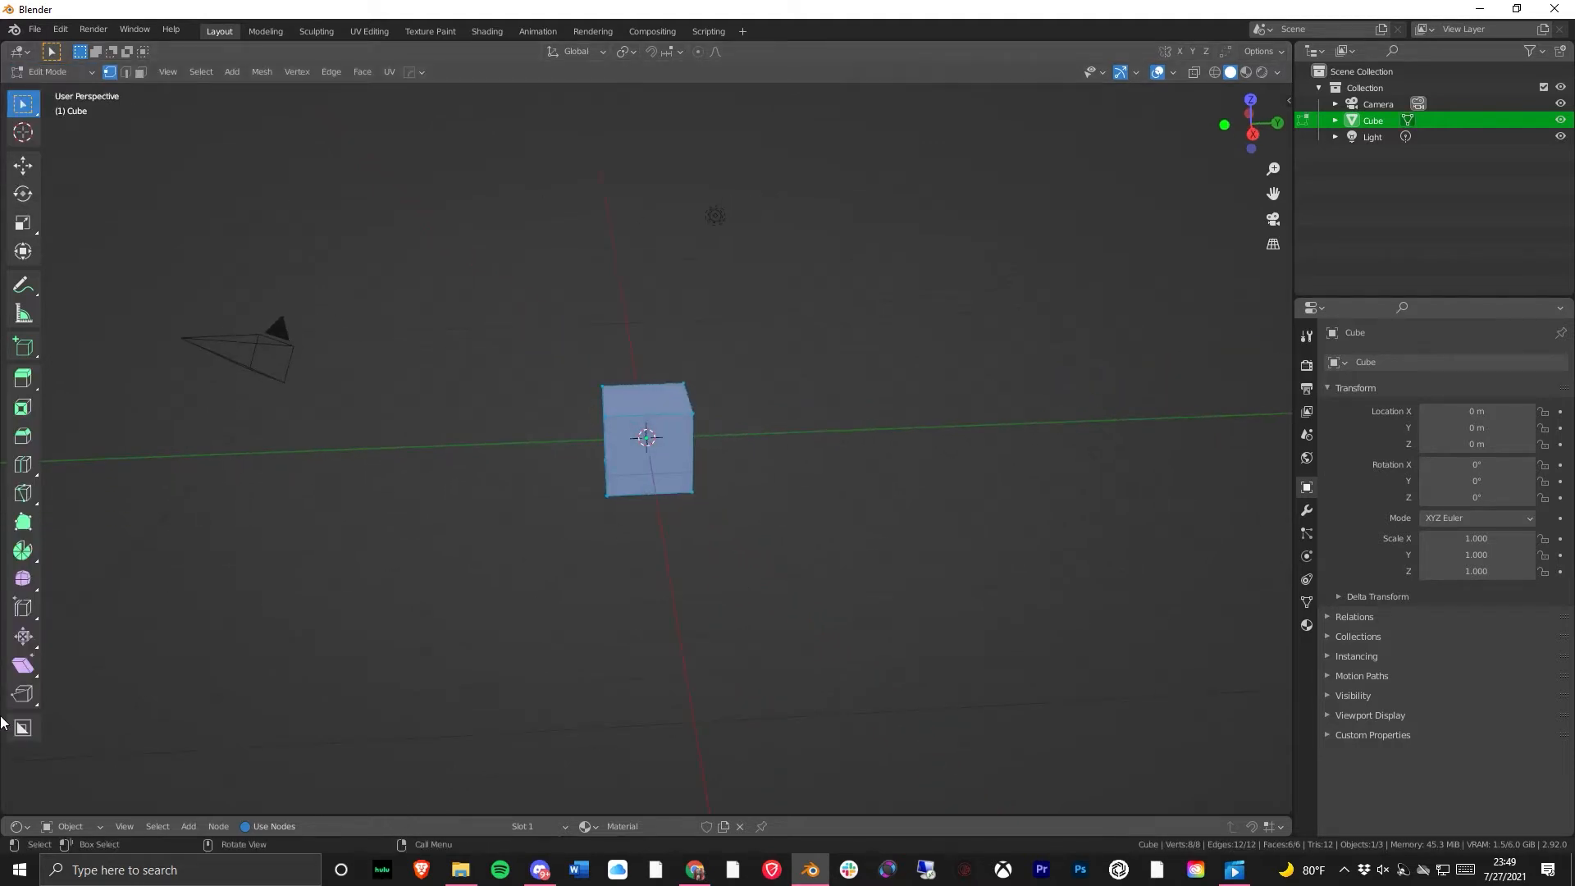
{"action": "scroll", "coordinate": [742, 408], "scroll_direction": "up", "scroll_amount": 6}
{"action": "middle_click_drag", "start_coordinate": [643, 436], "coordinate": [654, 457]}
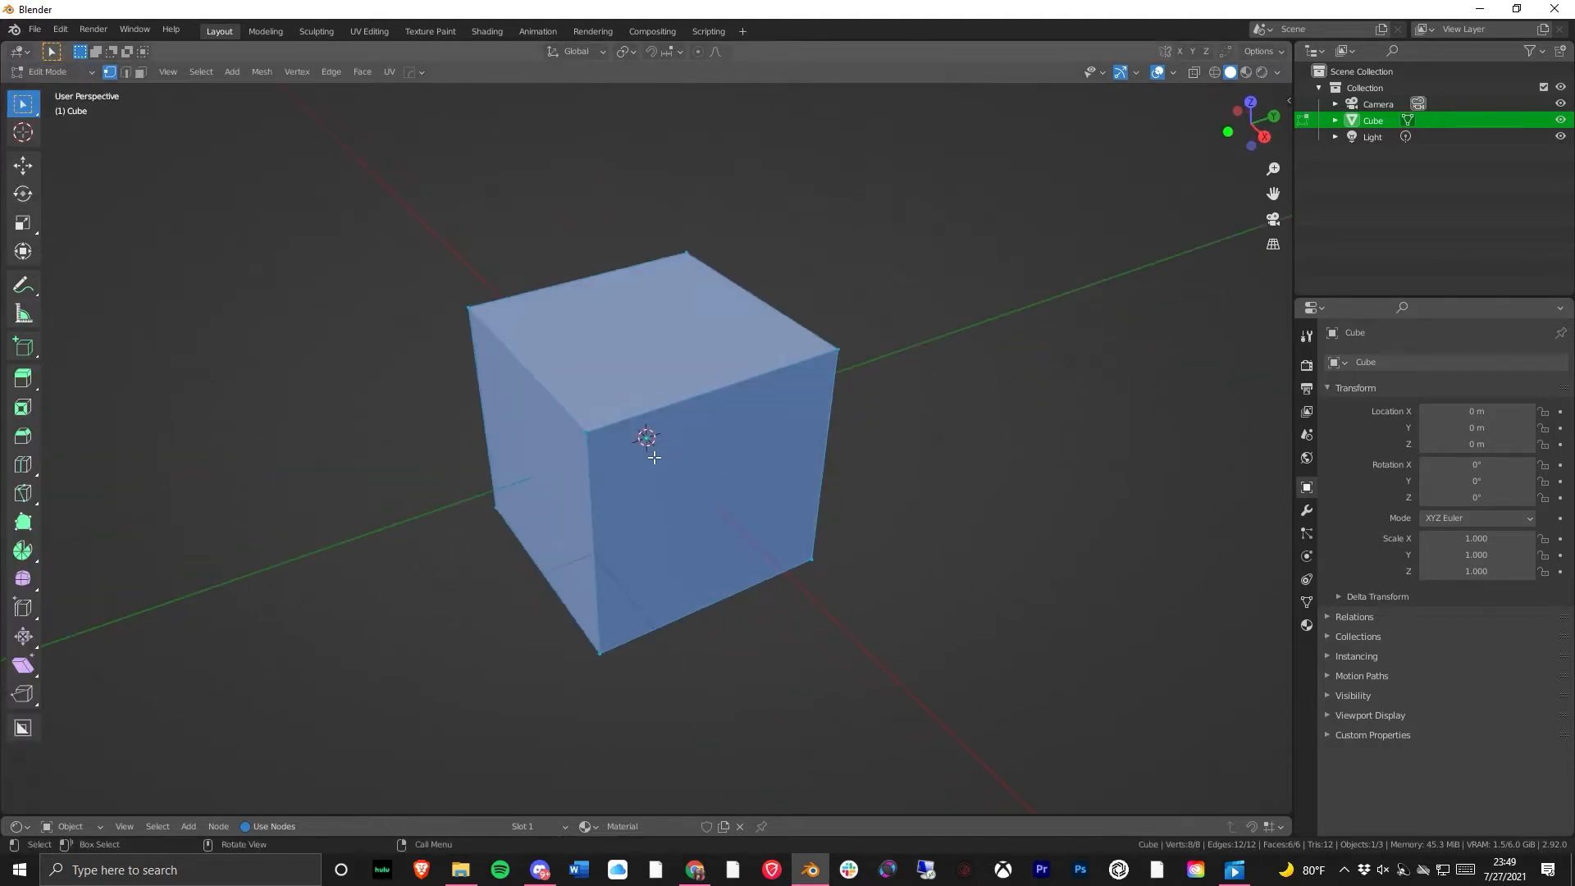
- Select the cube's front upper corner vertex and move it outward along the Y axis with the Move tool
{"action": "left_click", "coordinate": [586, 433]}
{"action": "mouse_move", "coordinate": [641, 539]}
{"action": "middle_mouse_down"}
{"action": "mouse_move", "coordinate": [582, 533]}
{"action": "mouse_move", "coordinate": [639, 533]}
{"action": "middle_mouse_up"}
{"action": "key", "text": "shift+space"}
{"action": "key", "text": "g"}
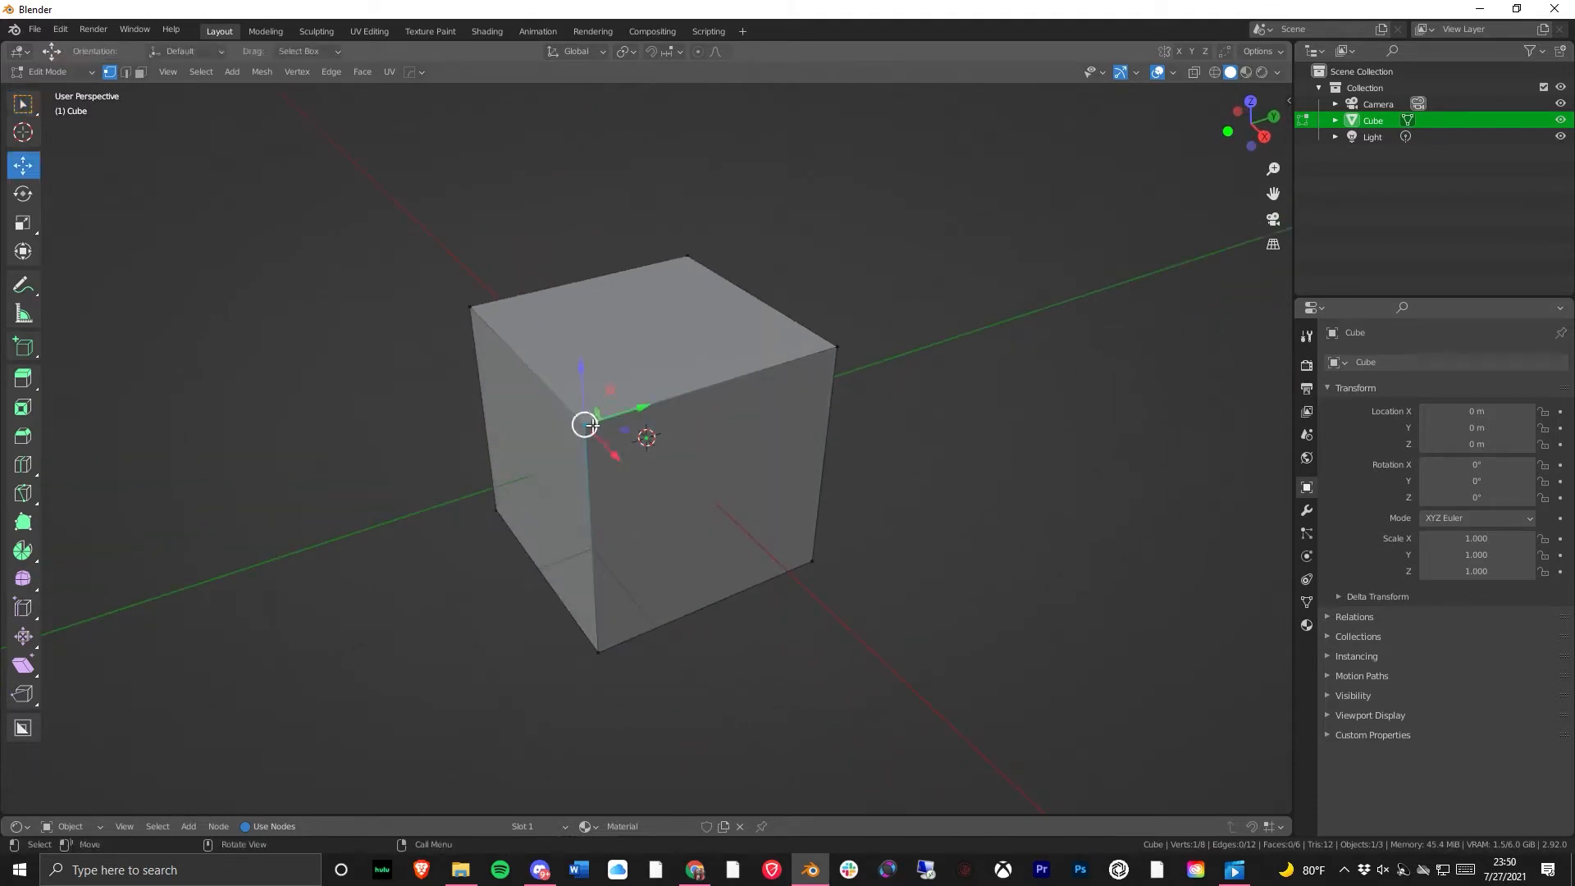
{"action": "left_click_drag", "start_coordinate": [646, 410], "coordinate": [555, 447]}
{"action": "middle_click_drag", "start_coordinate": [531, 471], "coordinate": [682, 553]}
{"action": "left_click_drag", "start_coordinate": [813, 498], "coordinate": [869, 509]}
{"action": "middle_click_drag", "start_coordinate": [869, 509], "coordinate": [825, 562]}
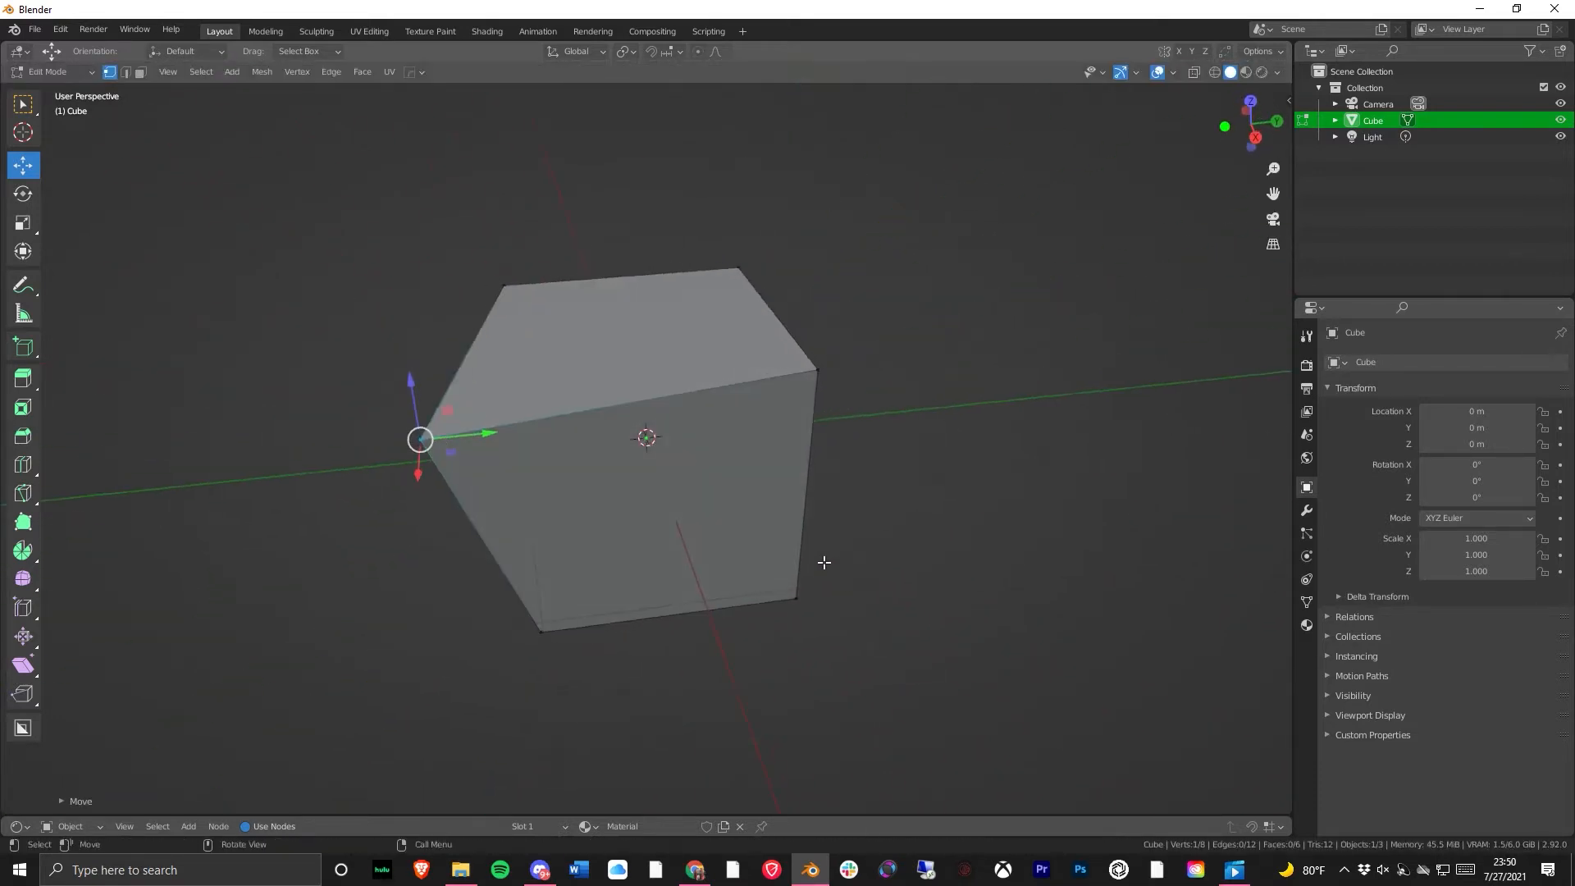
- Add a single loop cut around the deformed cube
{"action": "left_click", "coordinate": [23, 464]}
{"action": "left_click", "coordinate": [486, 389]}
{"action": "middle_click_drag", "start_coordinate": [731, 668], "coordinate": [643, 440]}
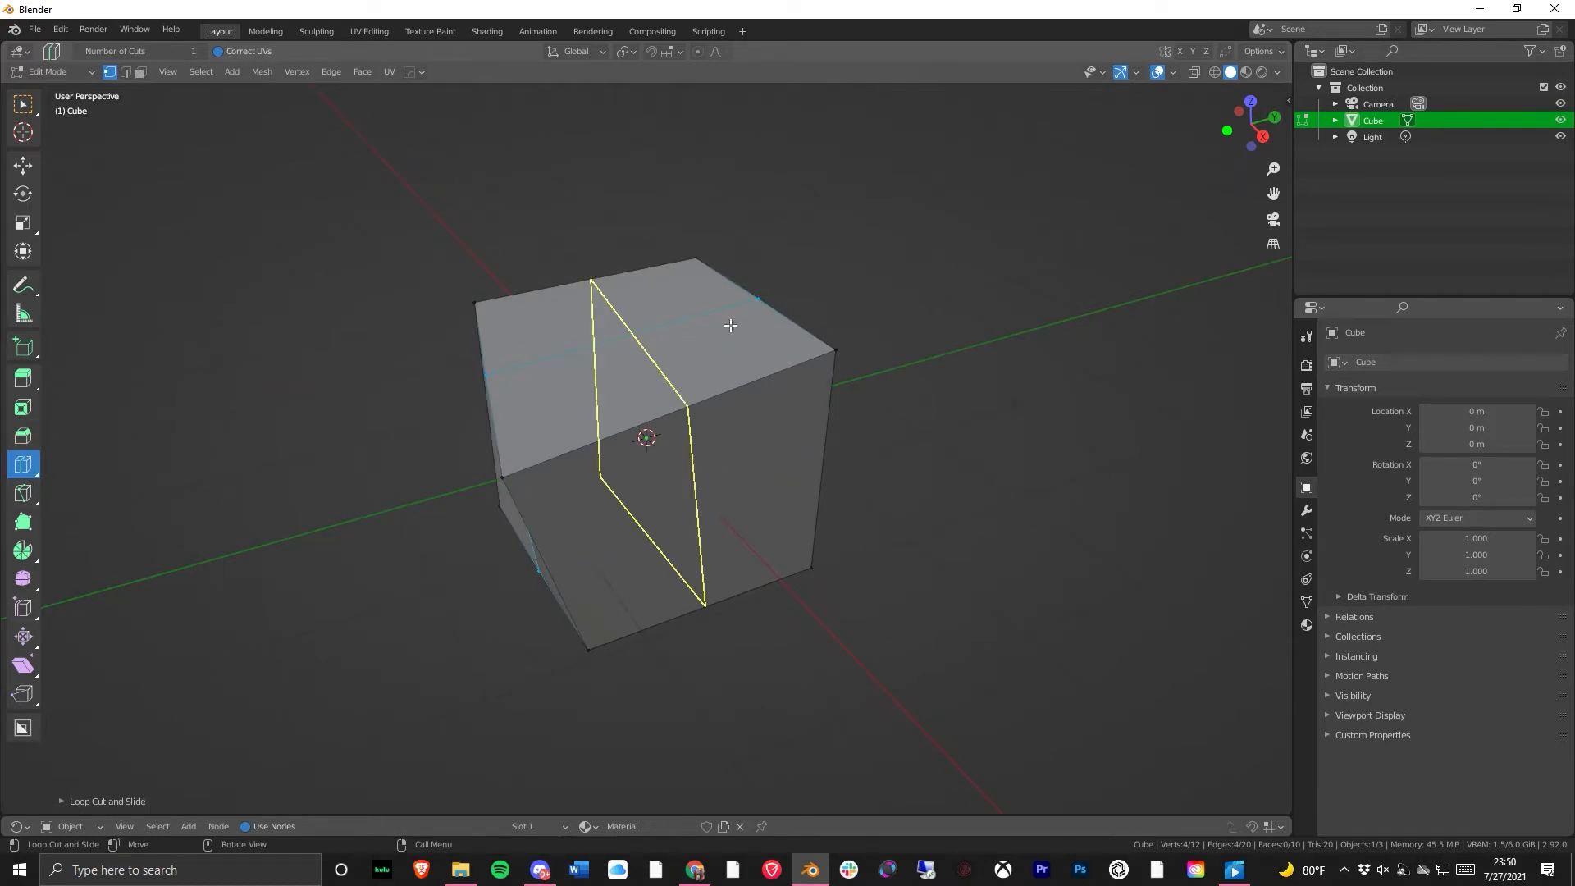
- Undo the loop cut and the vertex move on the cube
{"action": "key", "text": "ctrl+z"}
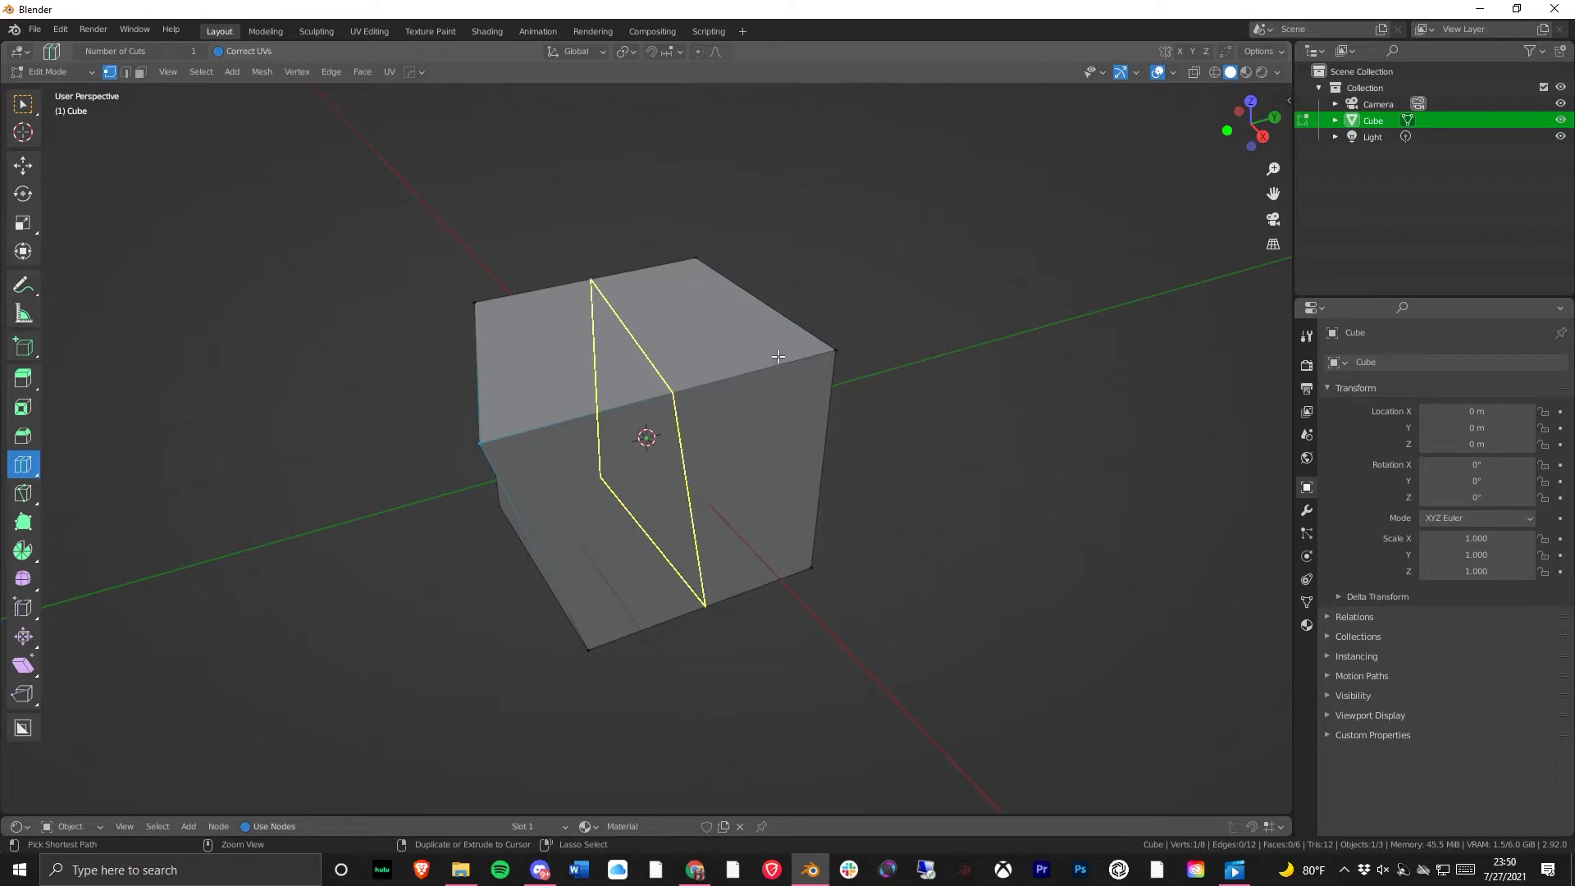
{"action": "key", "text": "ctrl+z"}
{"action": "scroll", "coordinate": [619, 530], "scroll_direction": "up", "scroll_amount": 1}
{"action": "middle_click_drag", "start_coordinate": [620, 532], "coordinate": [478, 450]}
- Switch the cube to Sculpt Mode to view the sculpting brushes, and return it to Object Mode
{"action": "left_click", "coordinate": [50, 72]}
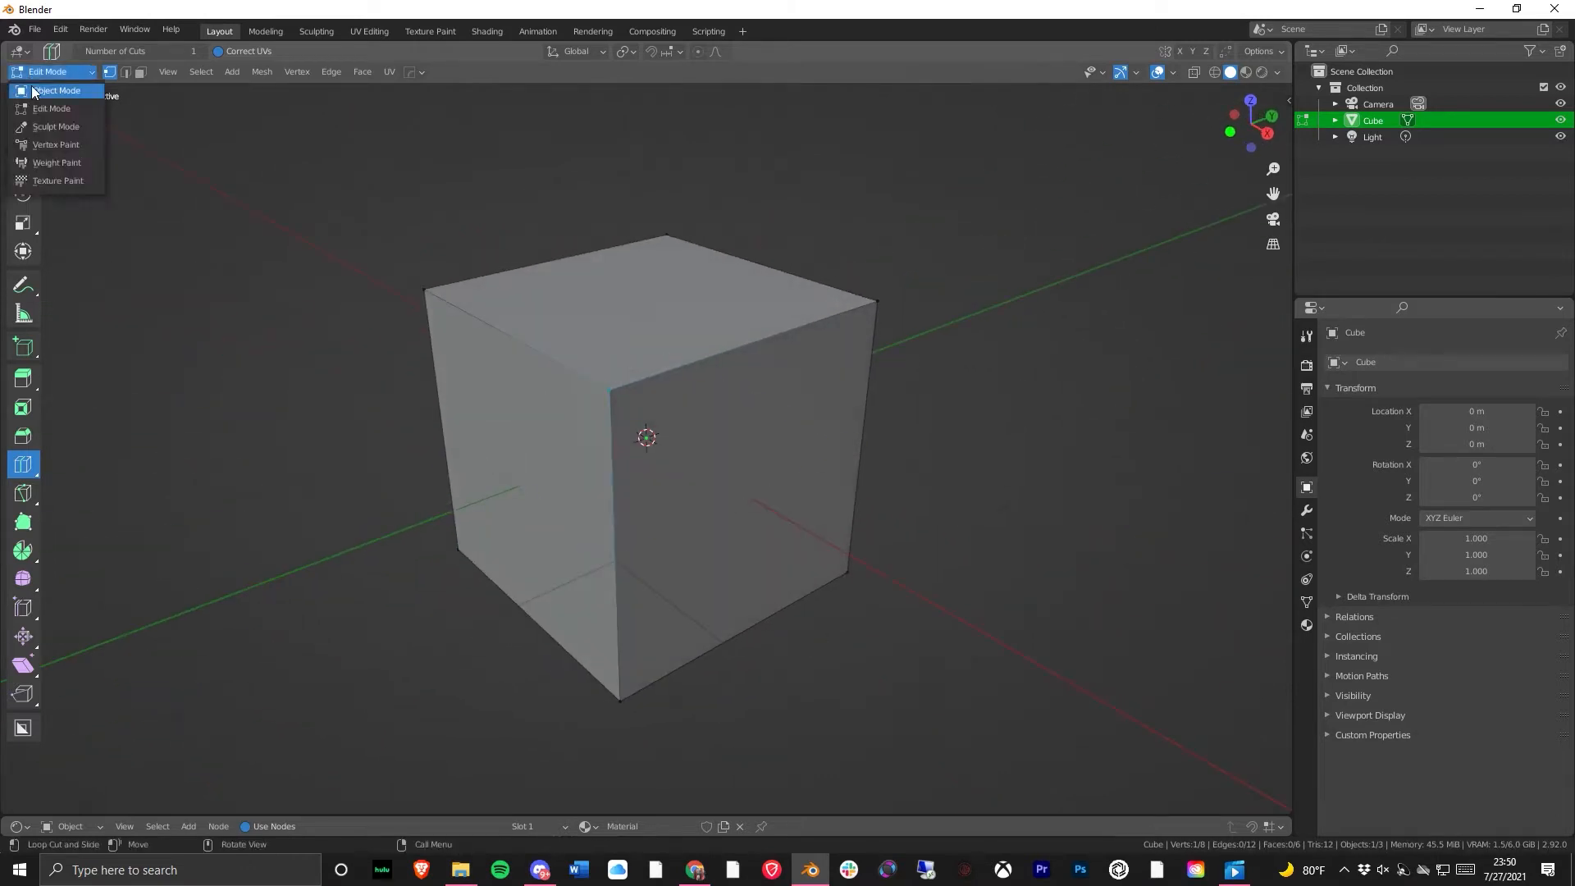
{"action": "left_click", "coordinate": [86, 128]}
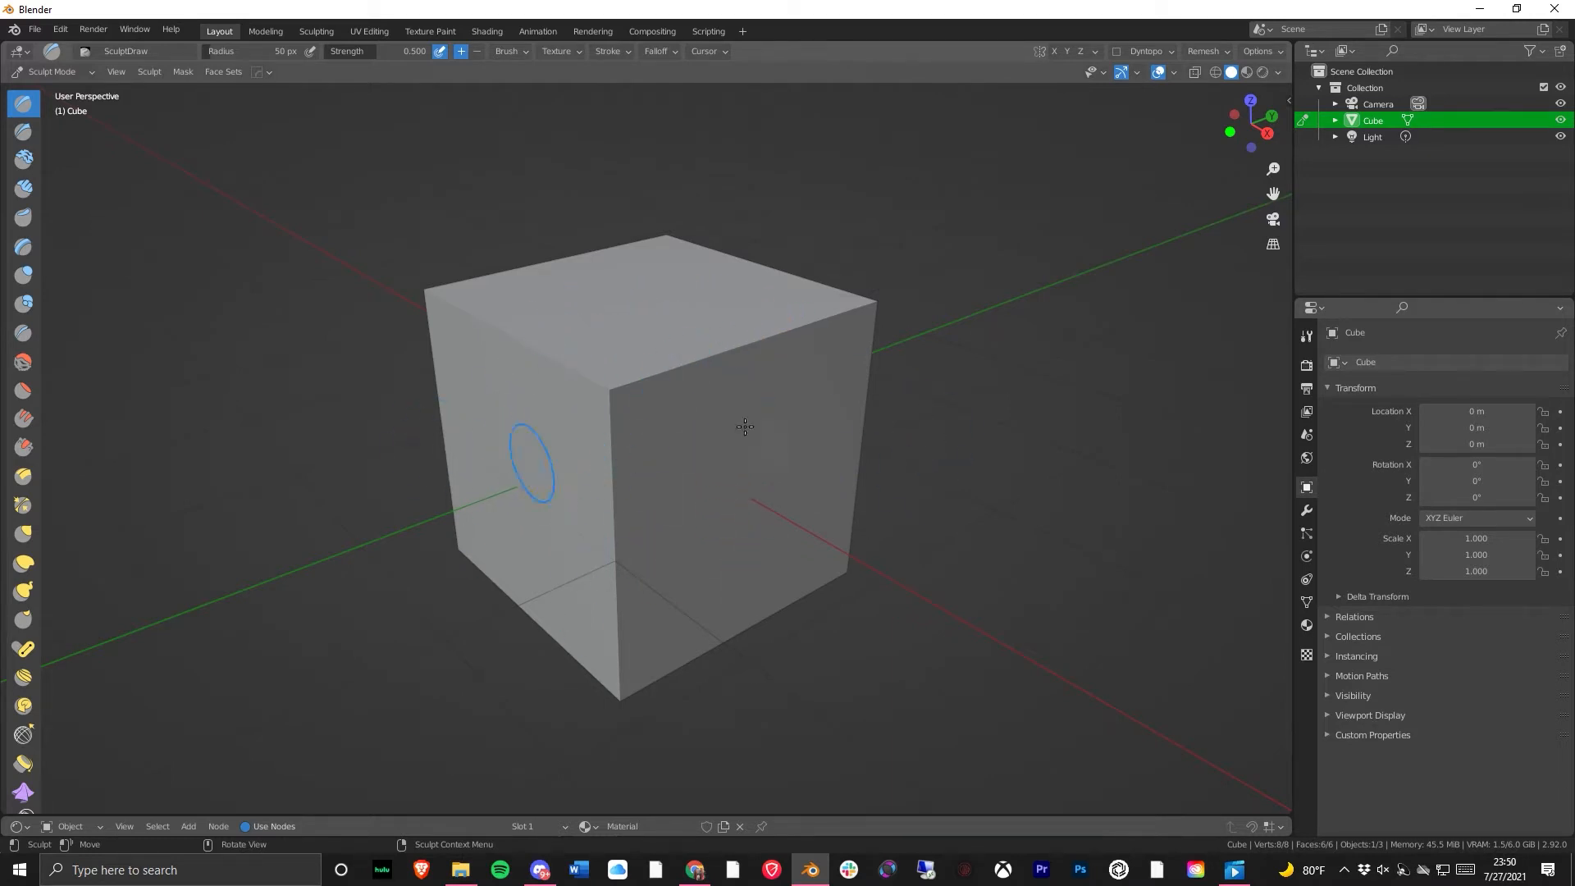
{"action": "left_click", "coordinate": [75, 72]}
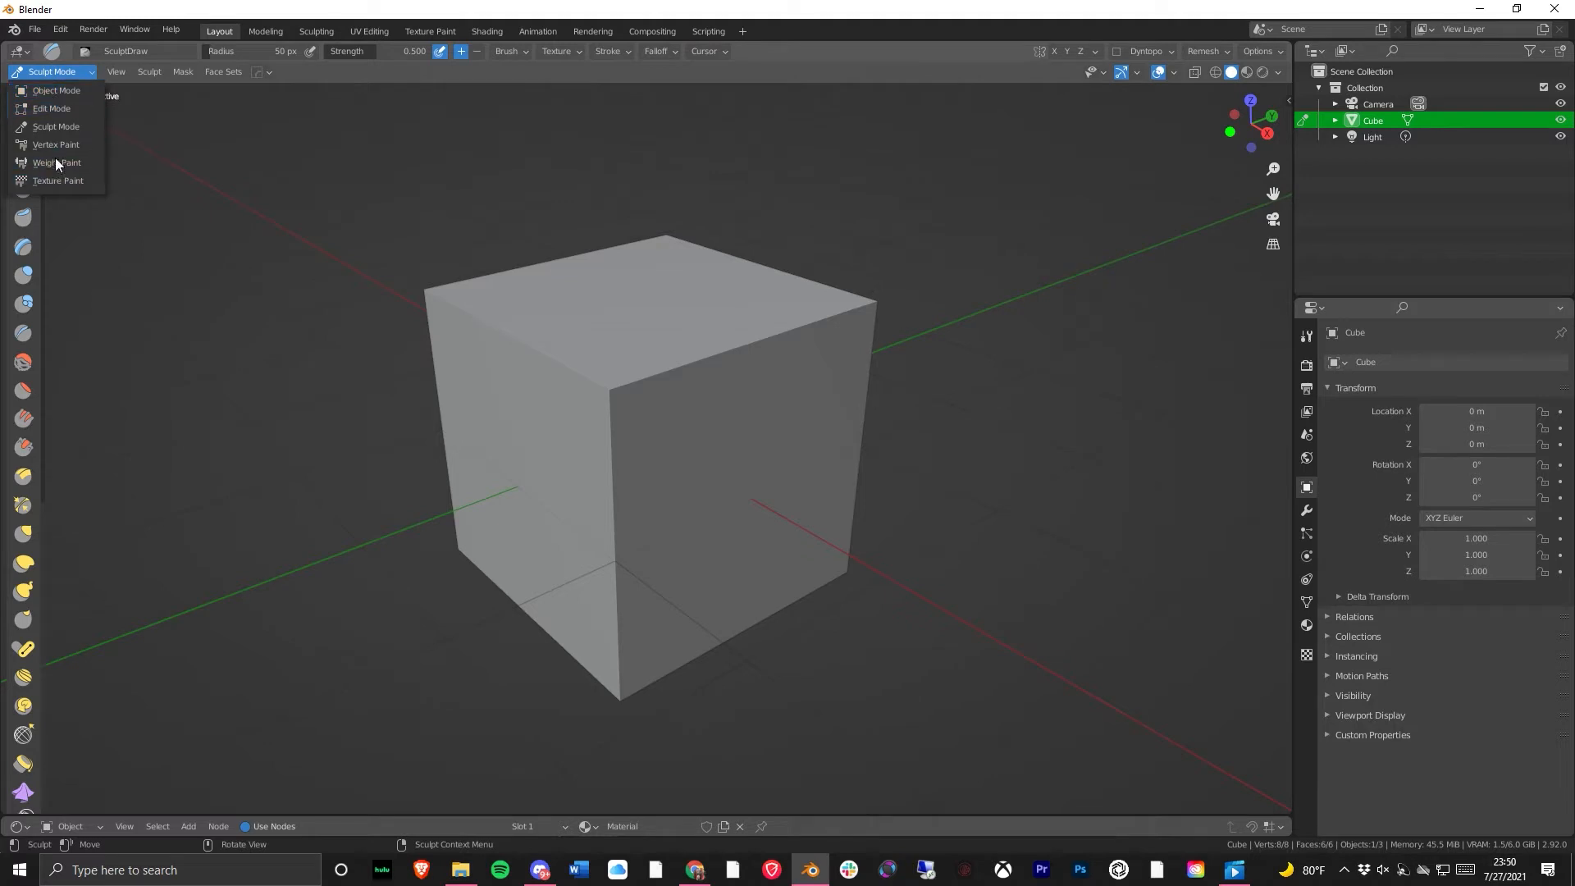
{"action": "left_click", "coordinate": [80, 92]}
{"action": "middle_click_drag", "start_coordinate": [761, 566], "coordinate": [410, 501]}
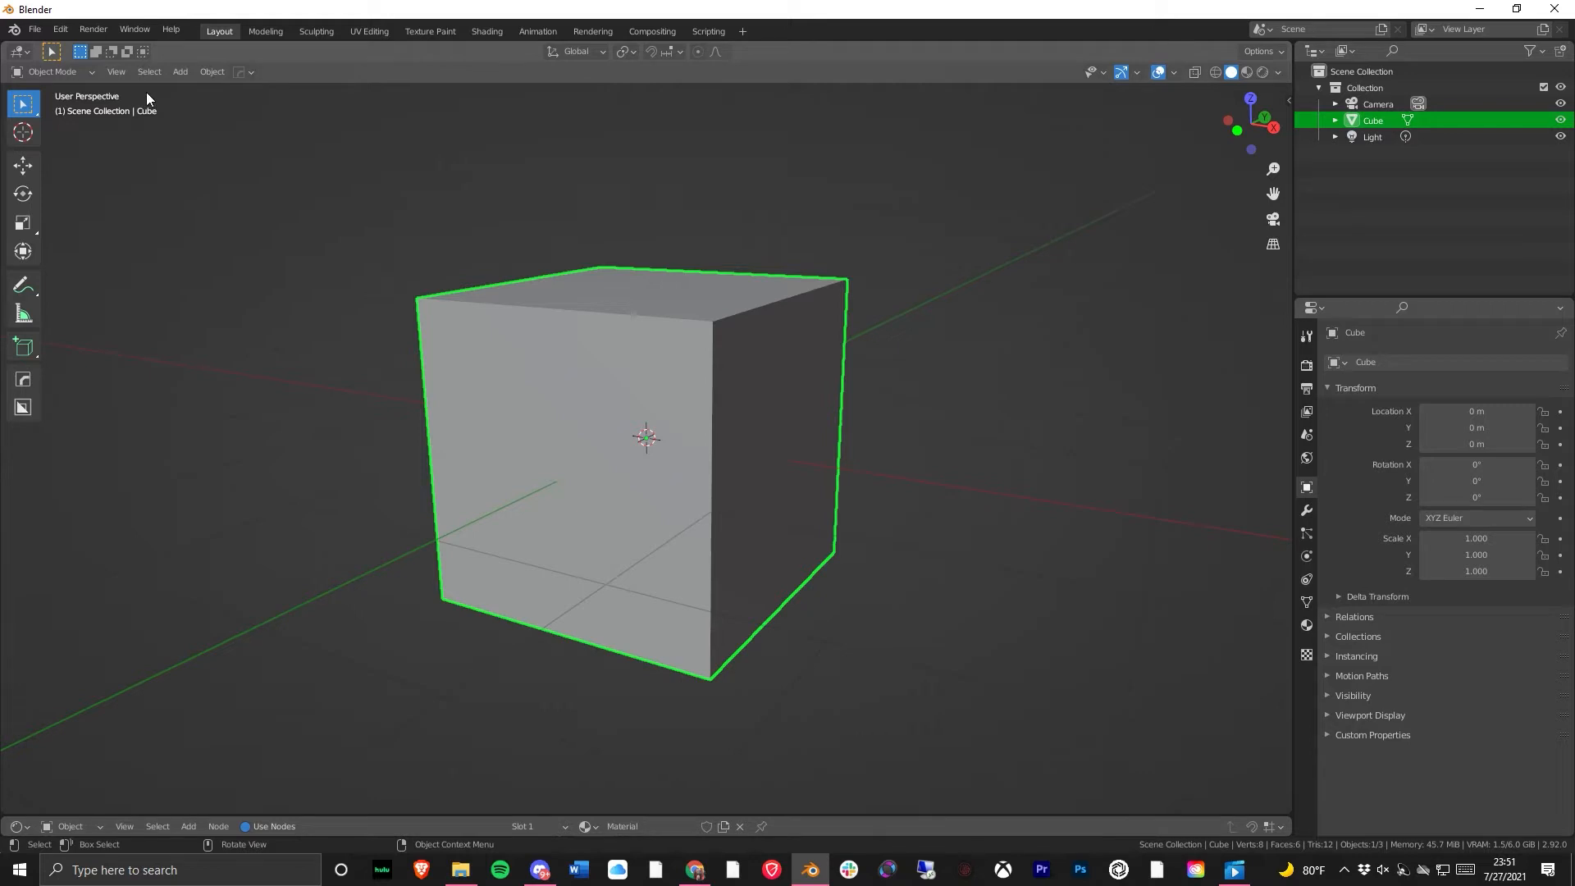
- Deselect the cube and add a UV sphere mesh inside it at the 3D cursor
{"action": "key", "text": "alt+a"}
{"action": "left_click", "coordinate": [116, 72]}
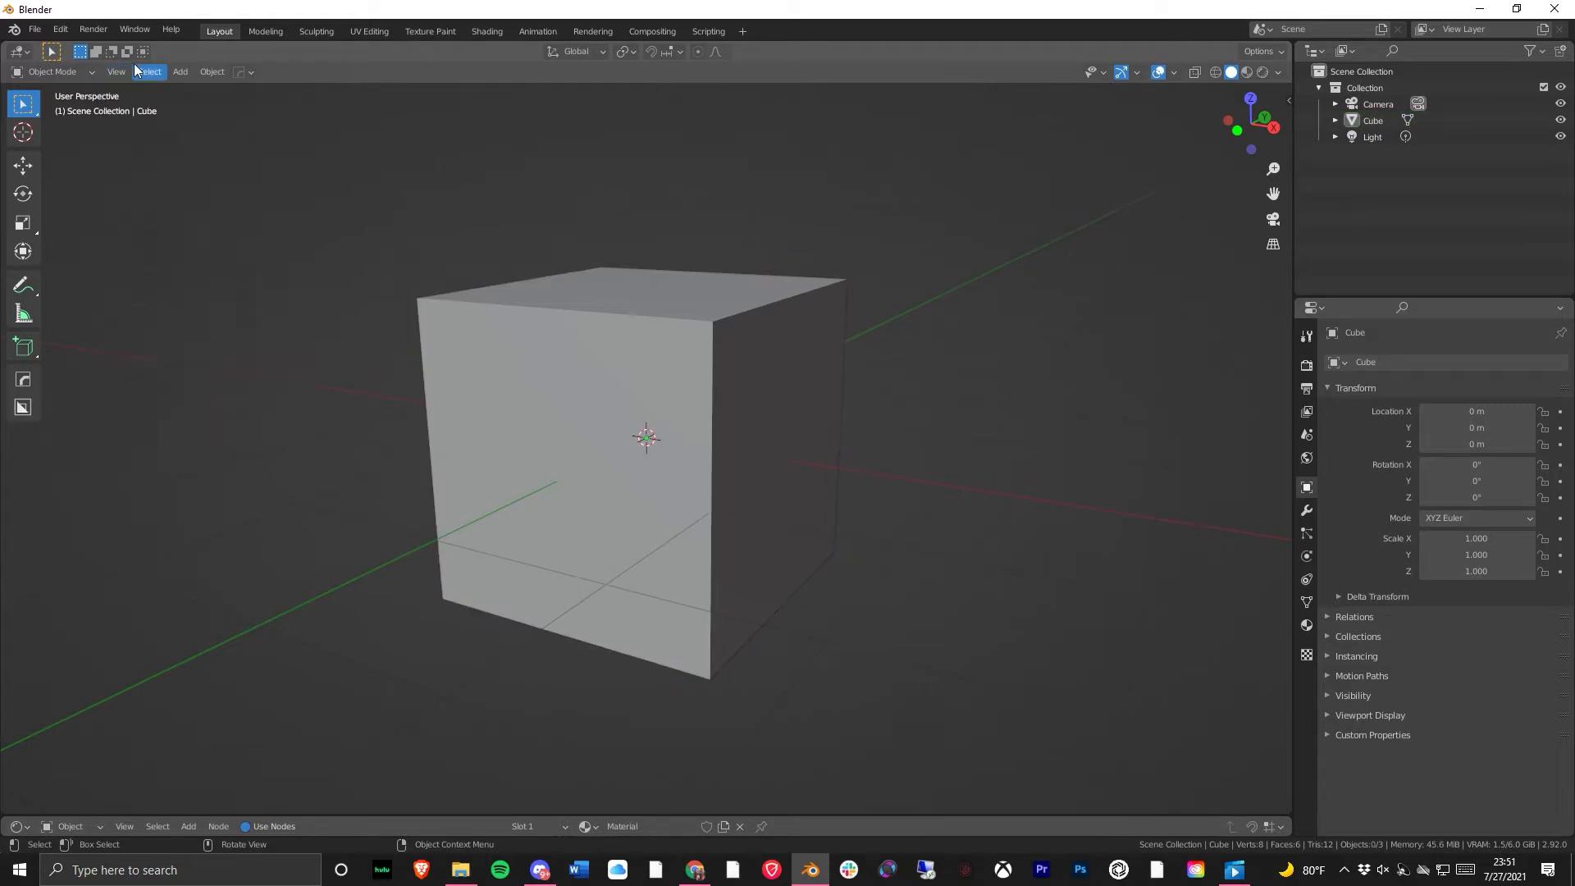
{"action": "mouse_move", "coordinate": [142, 71]}
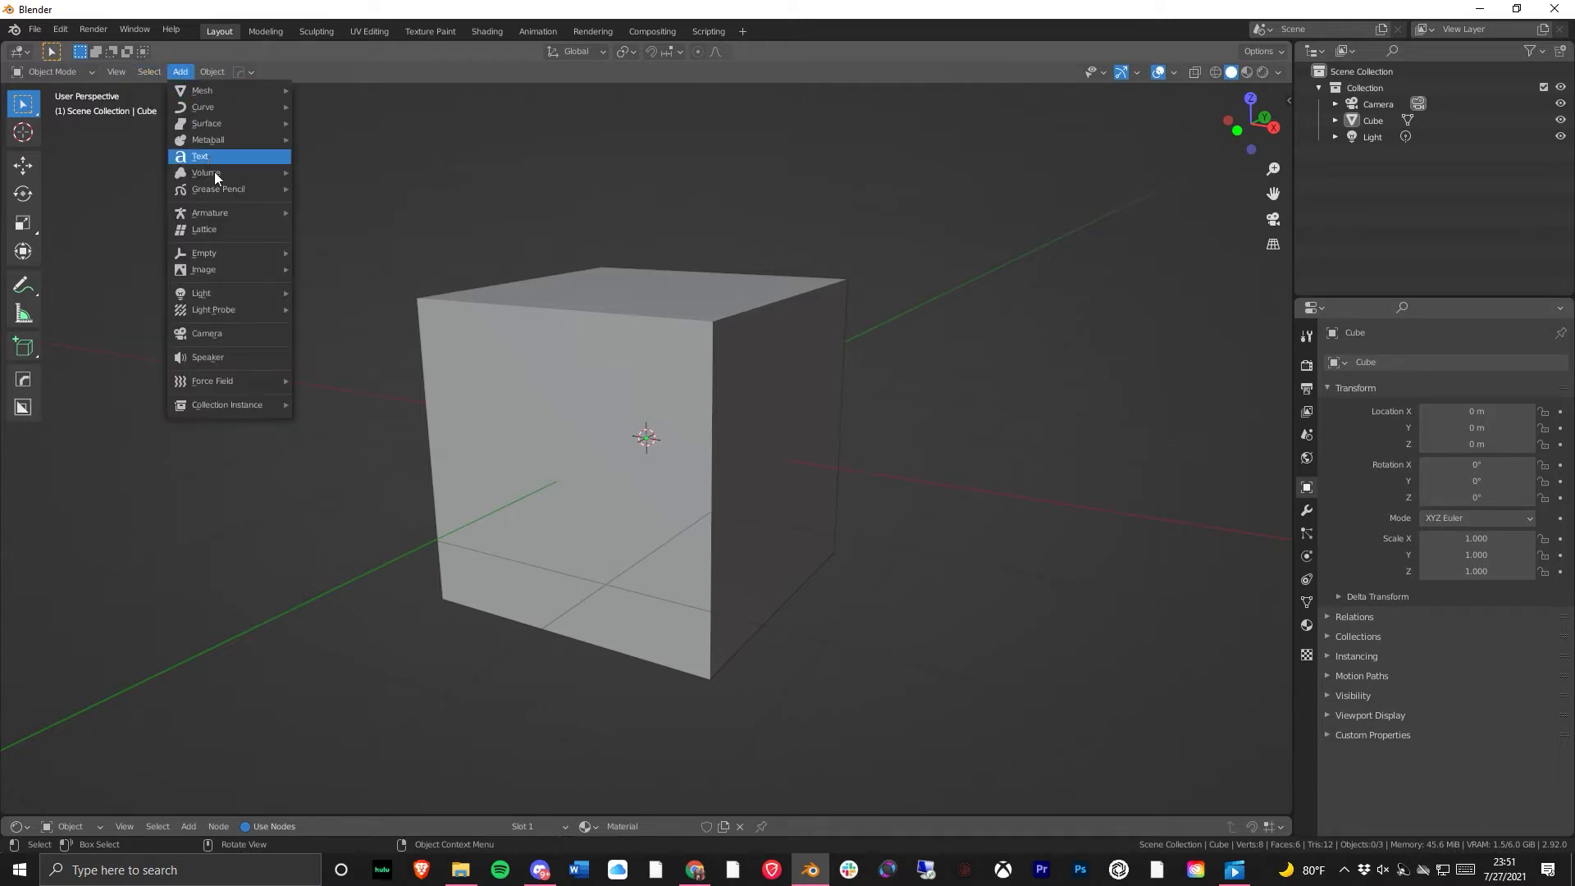
{"action": "mouse_move", "coordinate": [243, 97]}
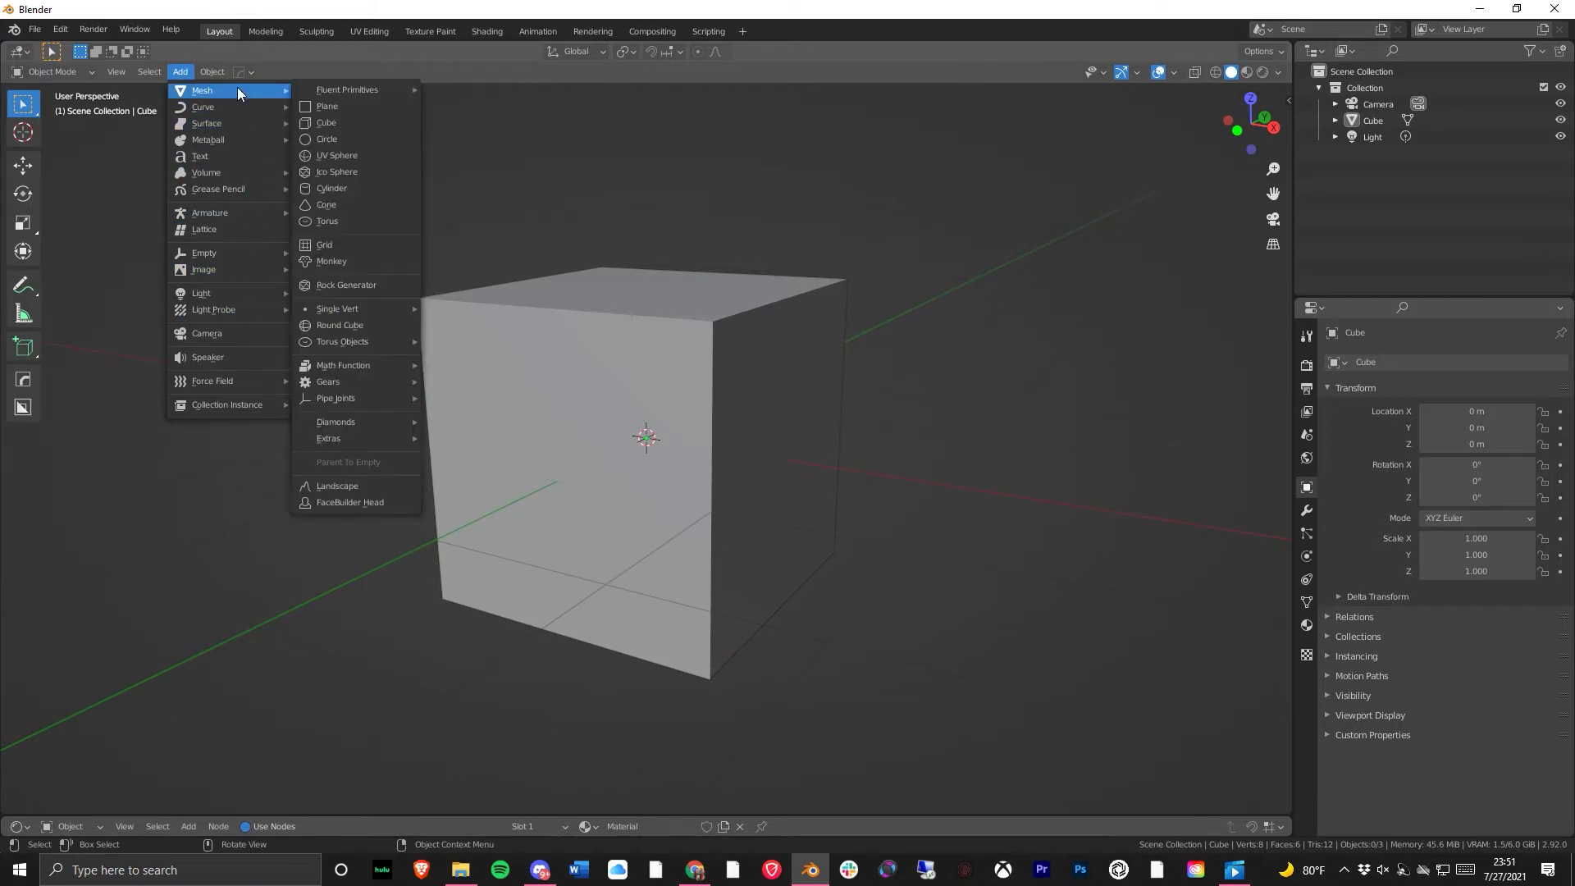
{"action": "left_click", "coordinate": [343, 154]}
{"action": "middle_click_drag", "start_coordinate": [847, 401], "coordinate": [801, 440]}
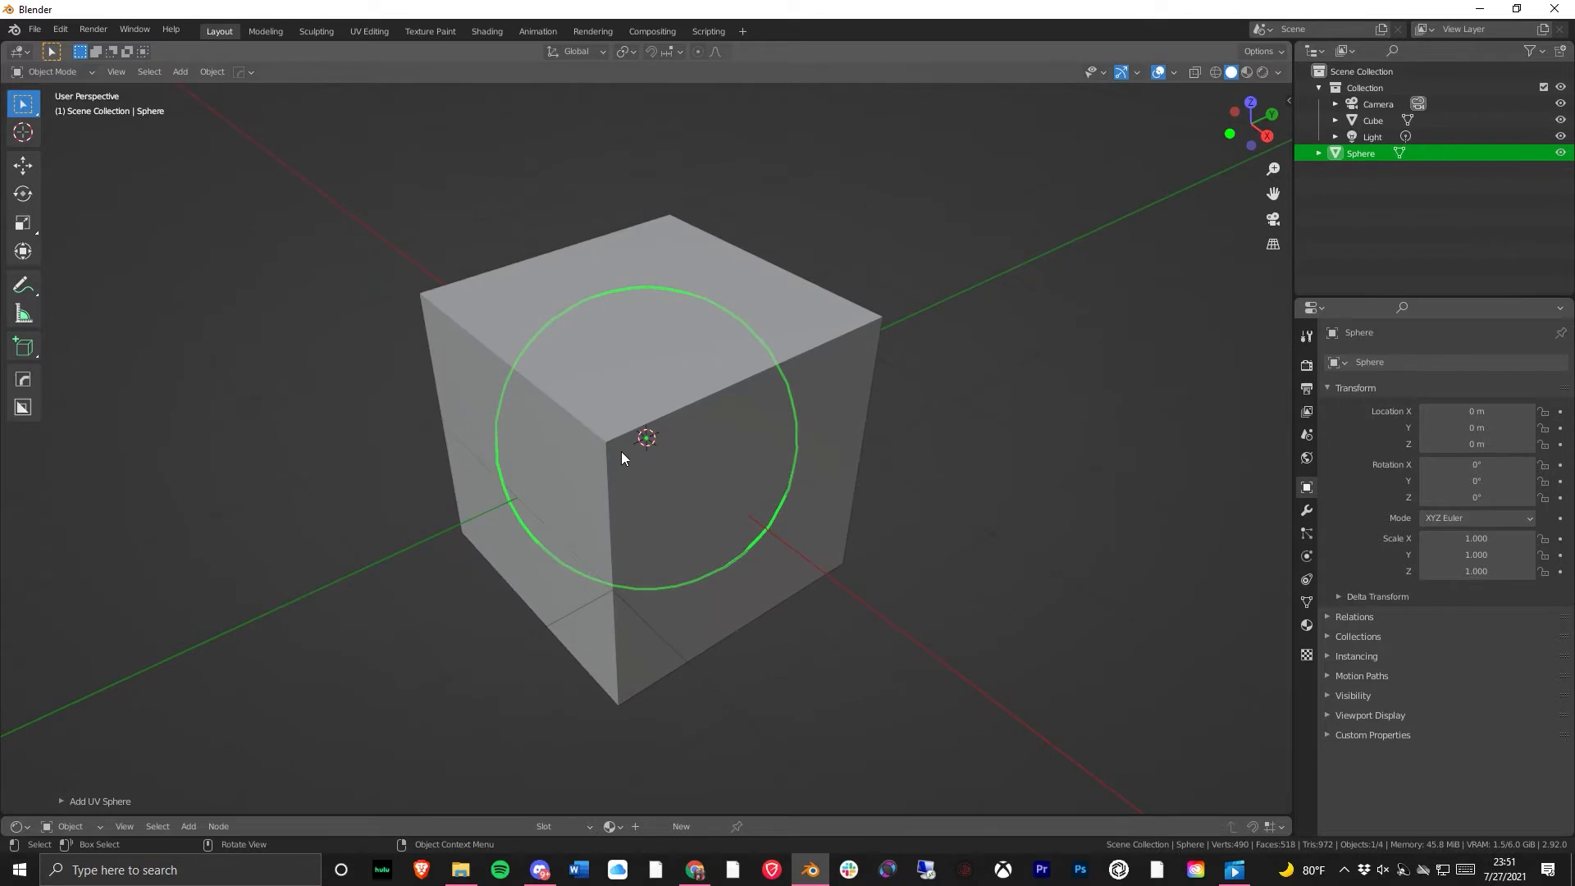
- Move the sphere out of the cube to about -1.87 m along the Y axis, and delete it
{"action": "key", "text": "shift+space"}
{"action": "key", "text": "g"}
{"action": "left_click_drag", "start_coordinate": [691, 417], "coordinate": [435, 529]}
{"action": "middle_click_drag", "start_coordinate": [796, 537], "coordinate": [379, 676]}
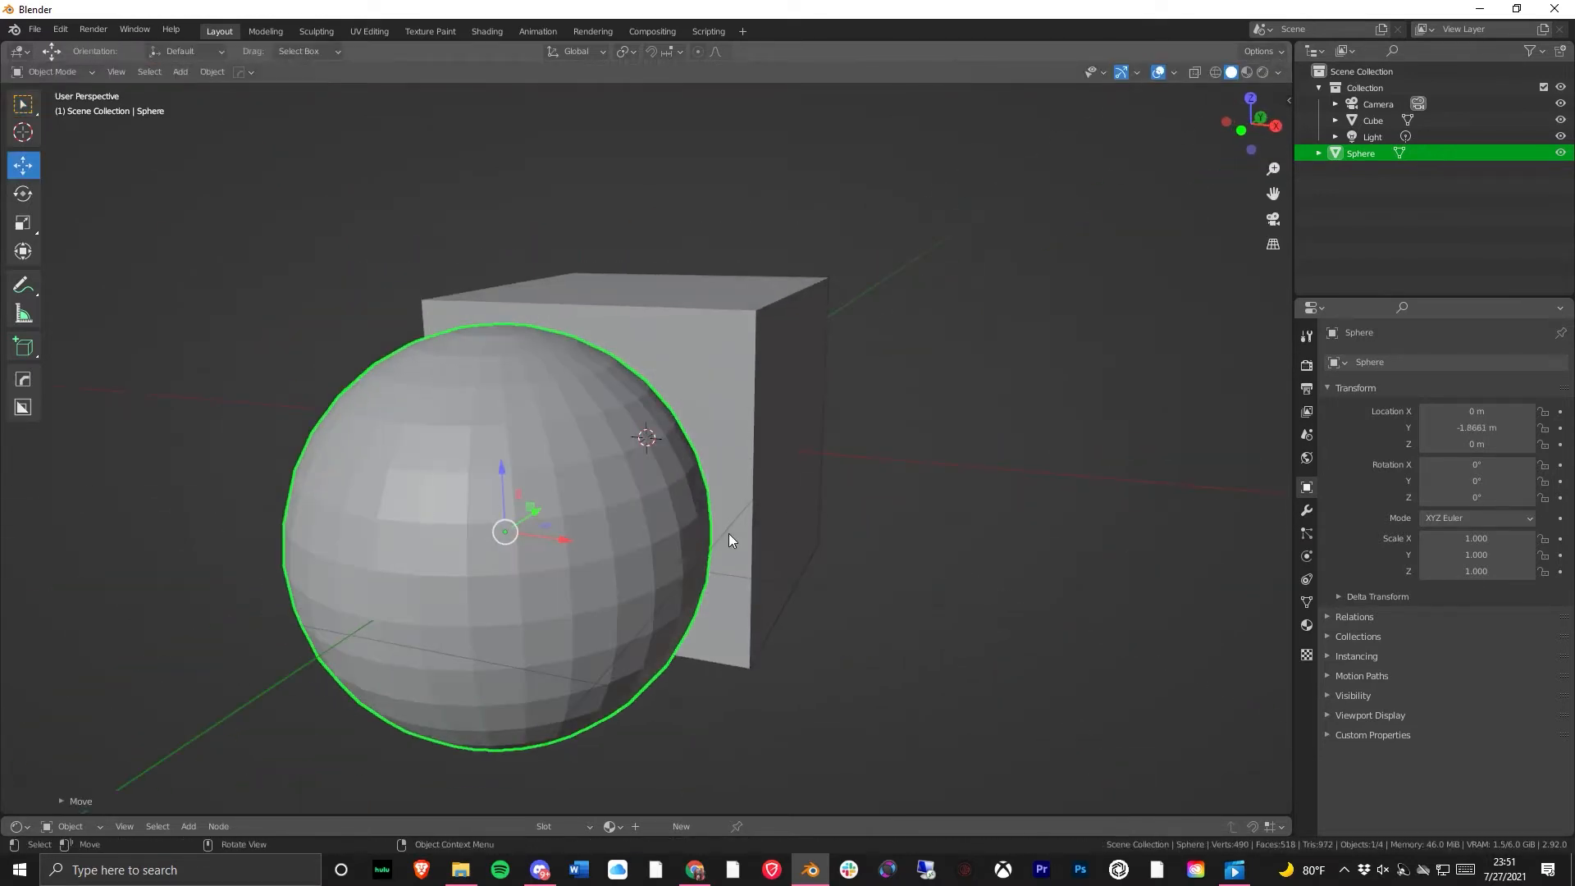
{"action": "key", "text": "x"}
{"action": "left_click", "coordinate": [500, 513]}
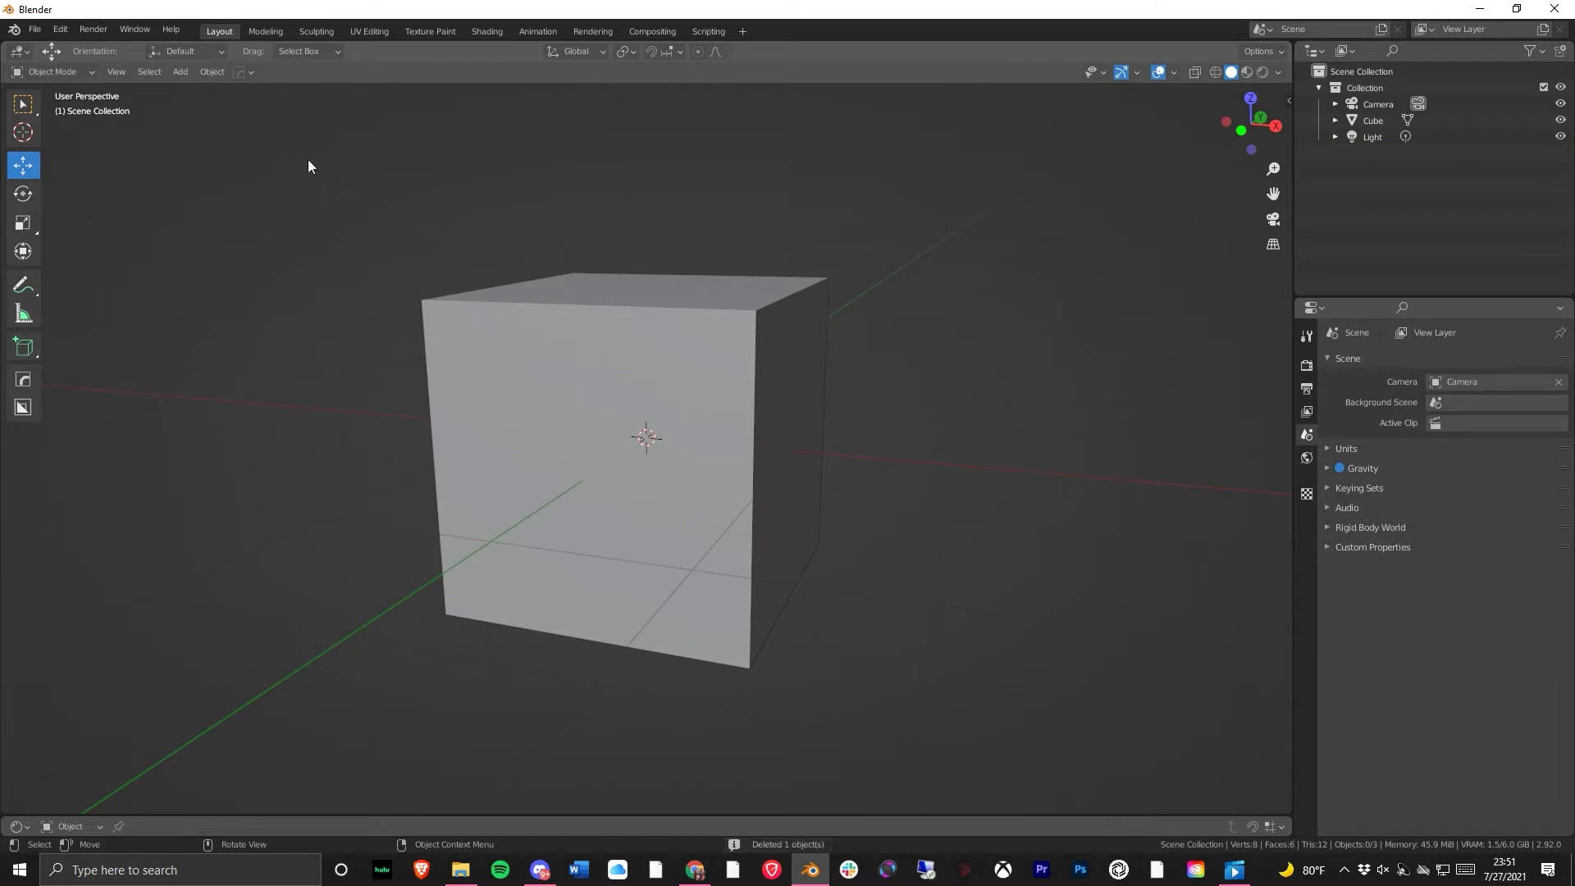
- Review the commands available for working on objects, such as duplicating, parenting and shading
{"action": "left_click", "coordinate": [212, 72]}
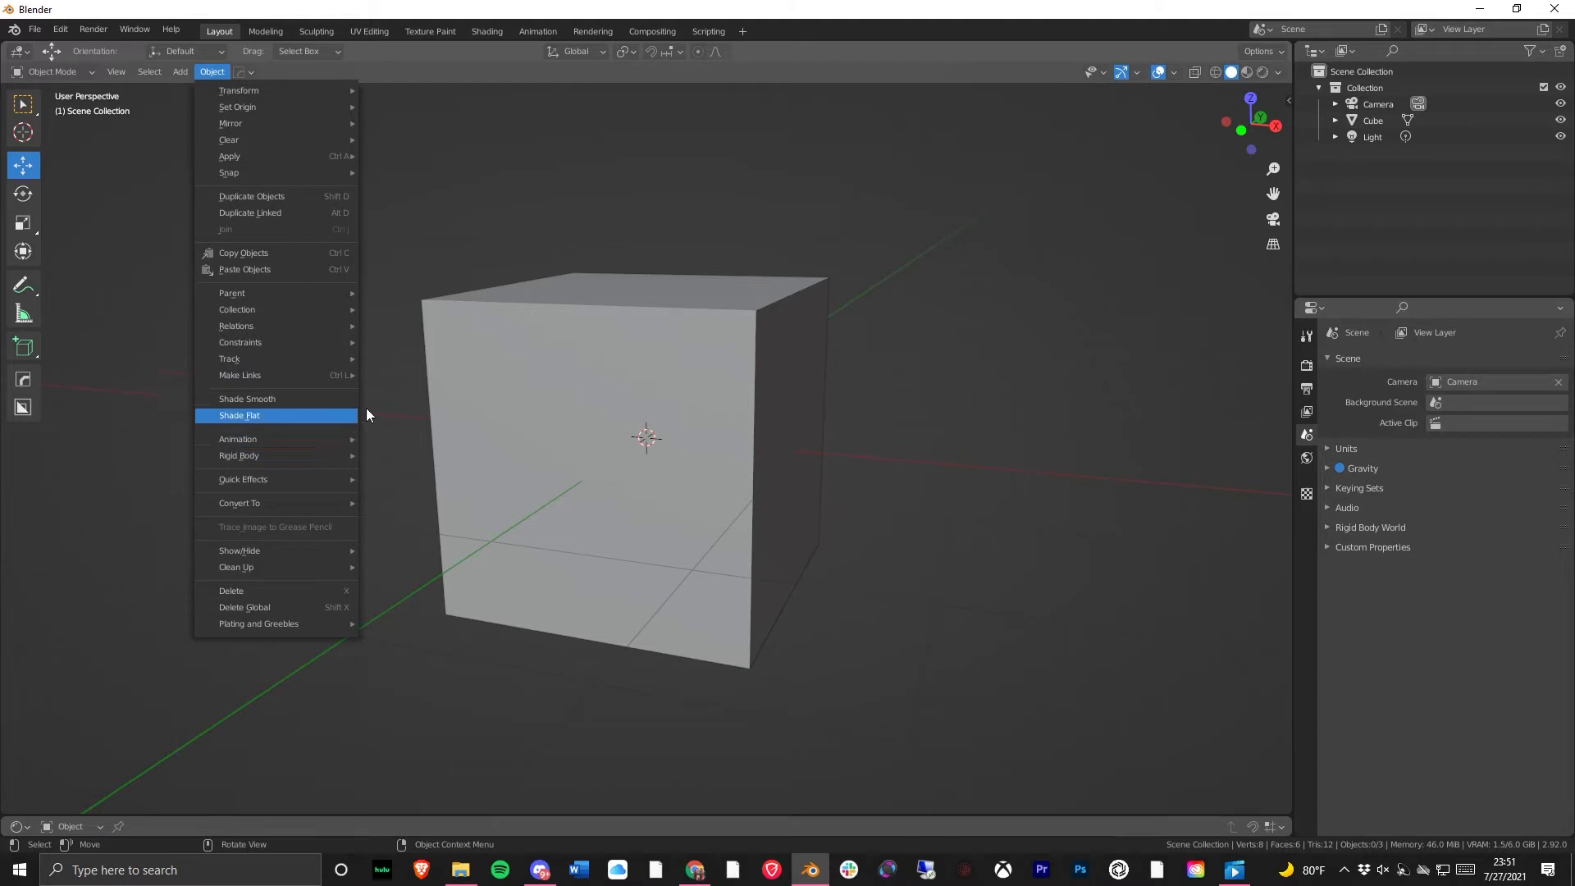
{"action": "left_click", "coordinate": [211, 74]}
{"action": "left_click", "coordinate": [211, 74]}
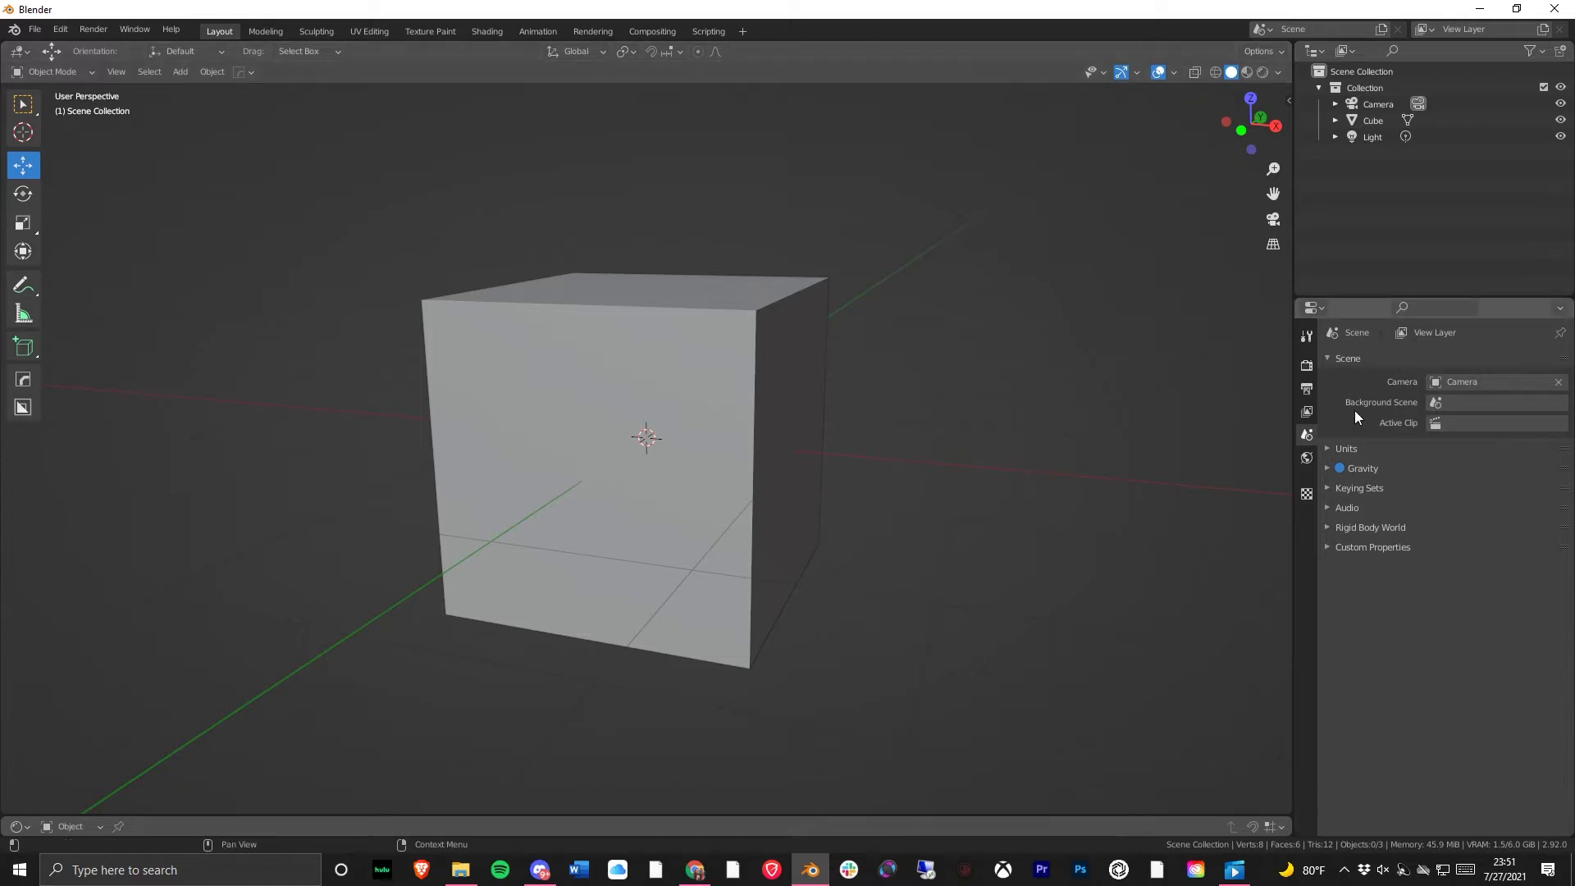
{"action": "mouse_move", "coordinate": [617, 453]}
{"action": "middle_mouse_down"}
{"action": "mouse_move", "coordinate": [662, 476]}
{"action": "mouse_move", "coordinate": [529, 504]}
{"action": "mouse_move", "coordinate": [874, 471]}
{"action": "mouse_move", "coordinate": [555, 499]}
{"action": "mouse_move", "coordinate": [652, 468]}
{"action": "mouse_move", "coordinate": [642, 440]}
{"action": "middle_mouse_up"}
{"action": "scroll", "coordinate": [555, 500], "scroll_direction": "down", "scroll_amount": 2}
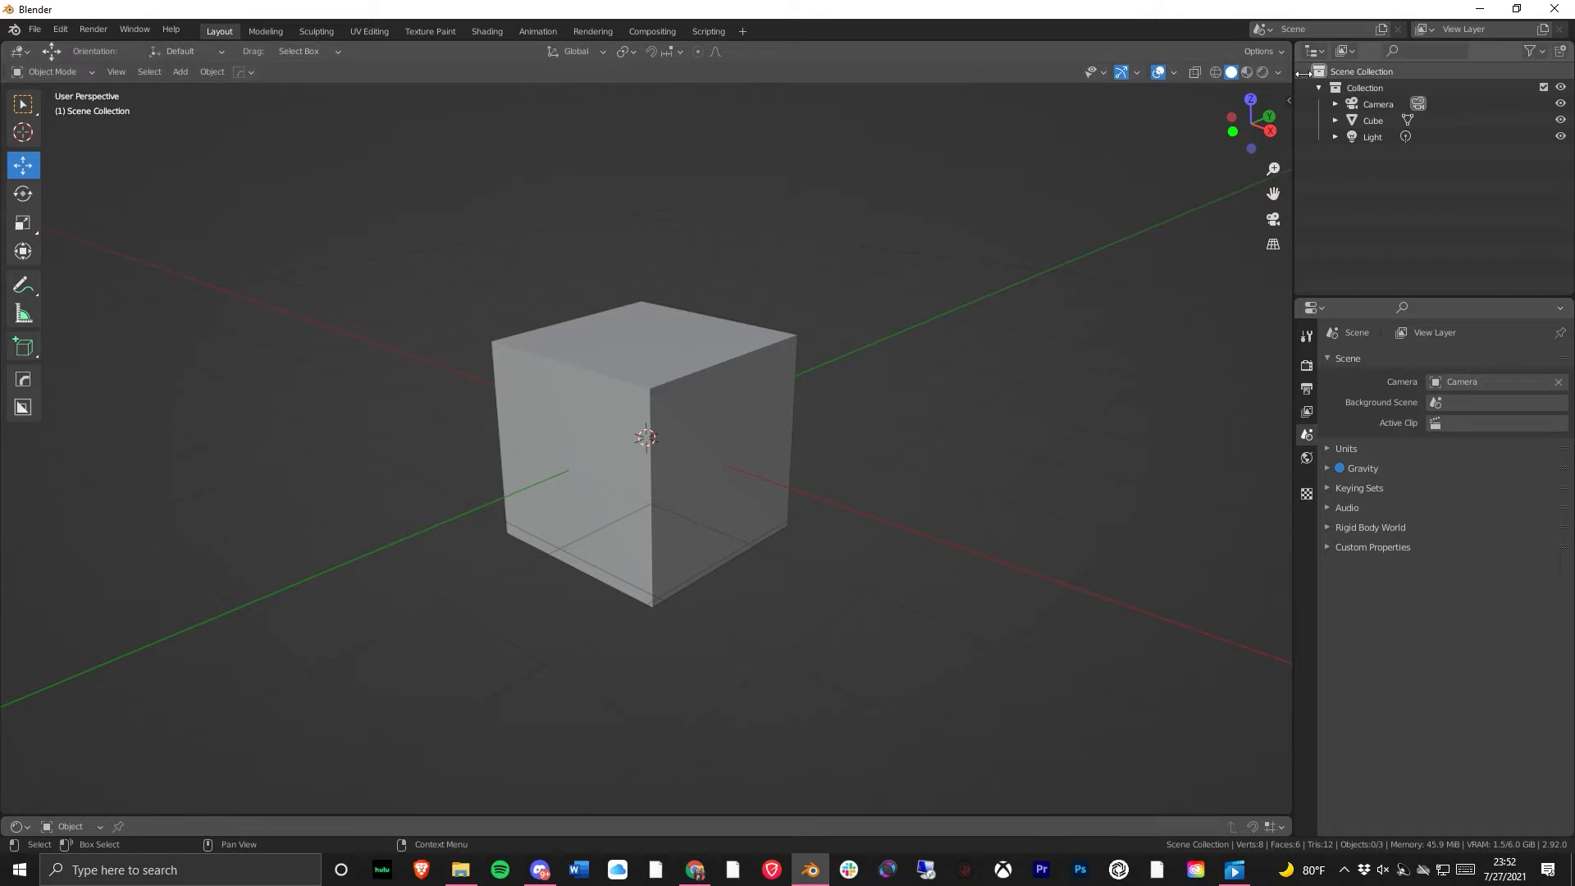
- Hide the viewport overlays to view the bare cube, and show them again
{"action": "left_click", "coordinate": [1159, 74]}
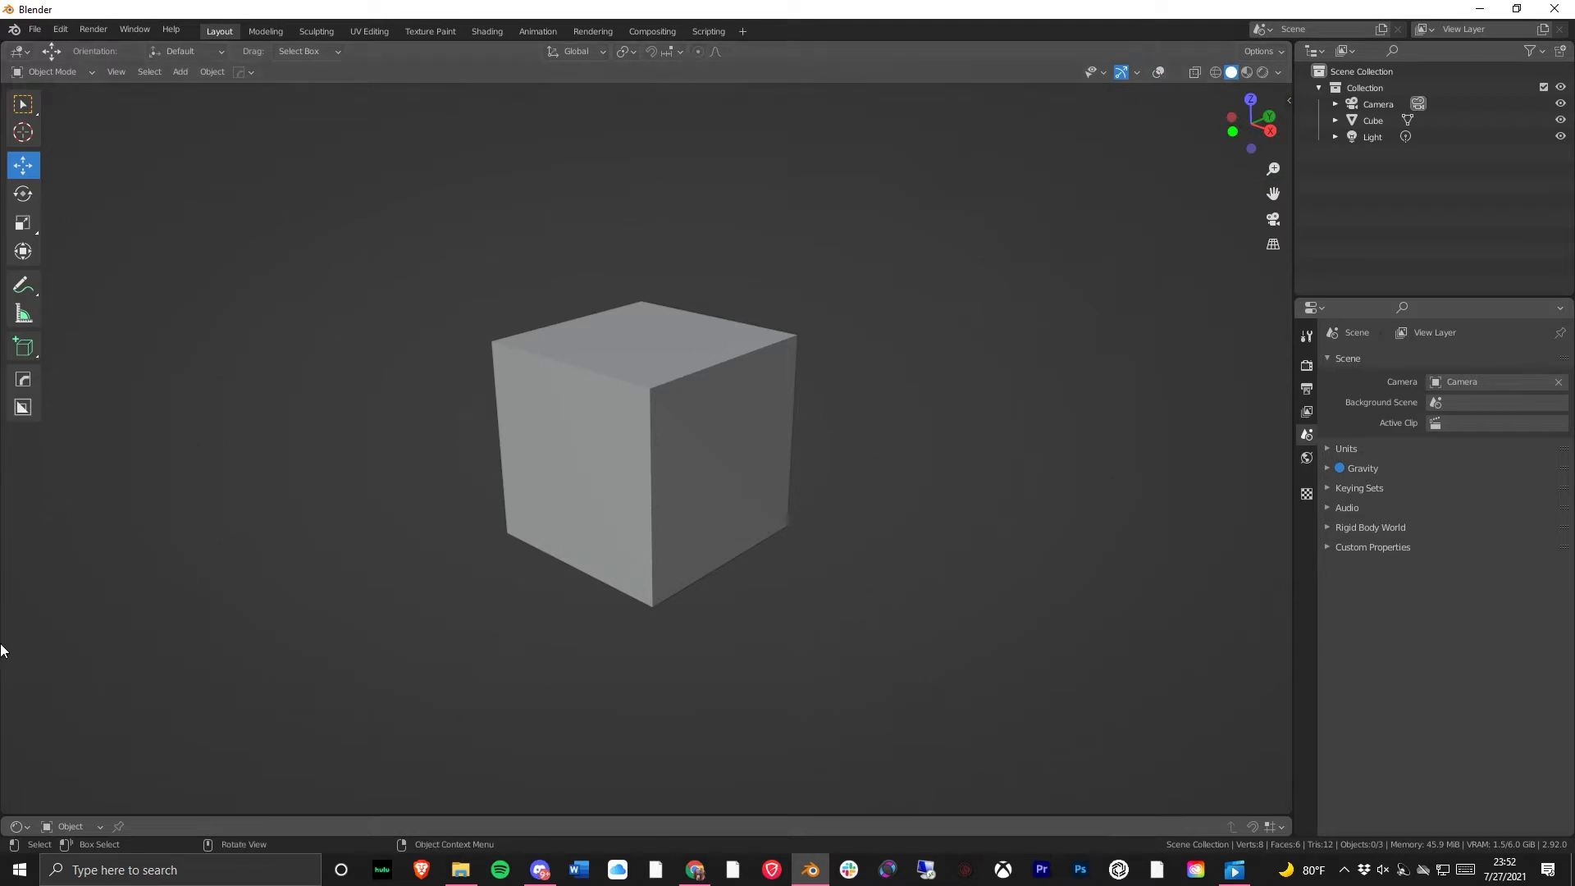
{"action": "mouse_move", "coordinate": [615, 477]}
{"action": "middle_mouse_down"}
{"action": "mouse_move", "coordinate": [737, 480]}
{"action": "mouse_move", "coordinate": [603, 438]}
{"action": "mouse_move", "coordinate": [731, 513]}
{"action": "mouse_move", "coordinate": [588, 479]}
{"action": "mouse_move", "coordinate": [624, 459]}
{"action": "middle_mouse_up"}
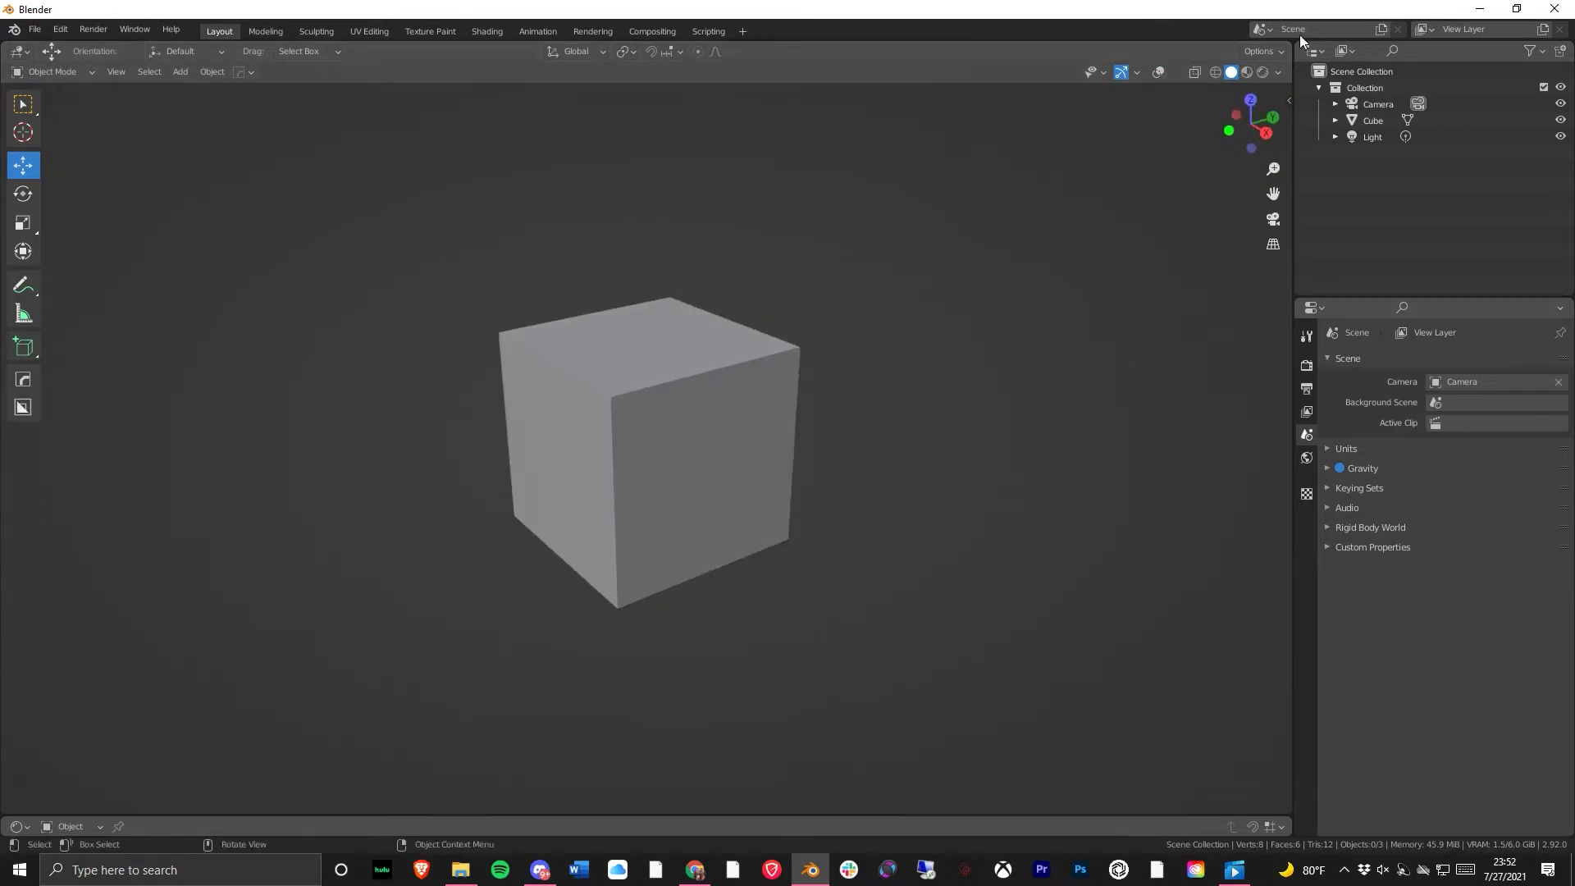
{"action": "left_click", "coordinate": [1158, 74]}
{"action": "middle_click_drag", "start_coordinate": [460, 598], "coordinate": [719, 453]}
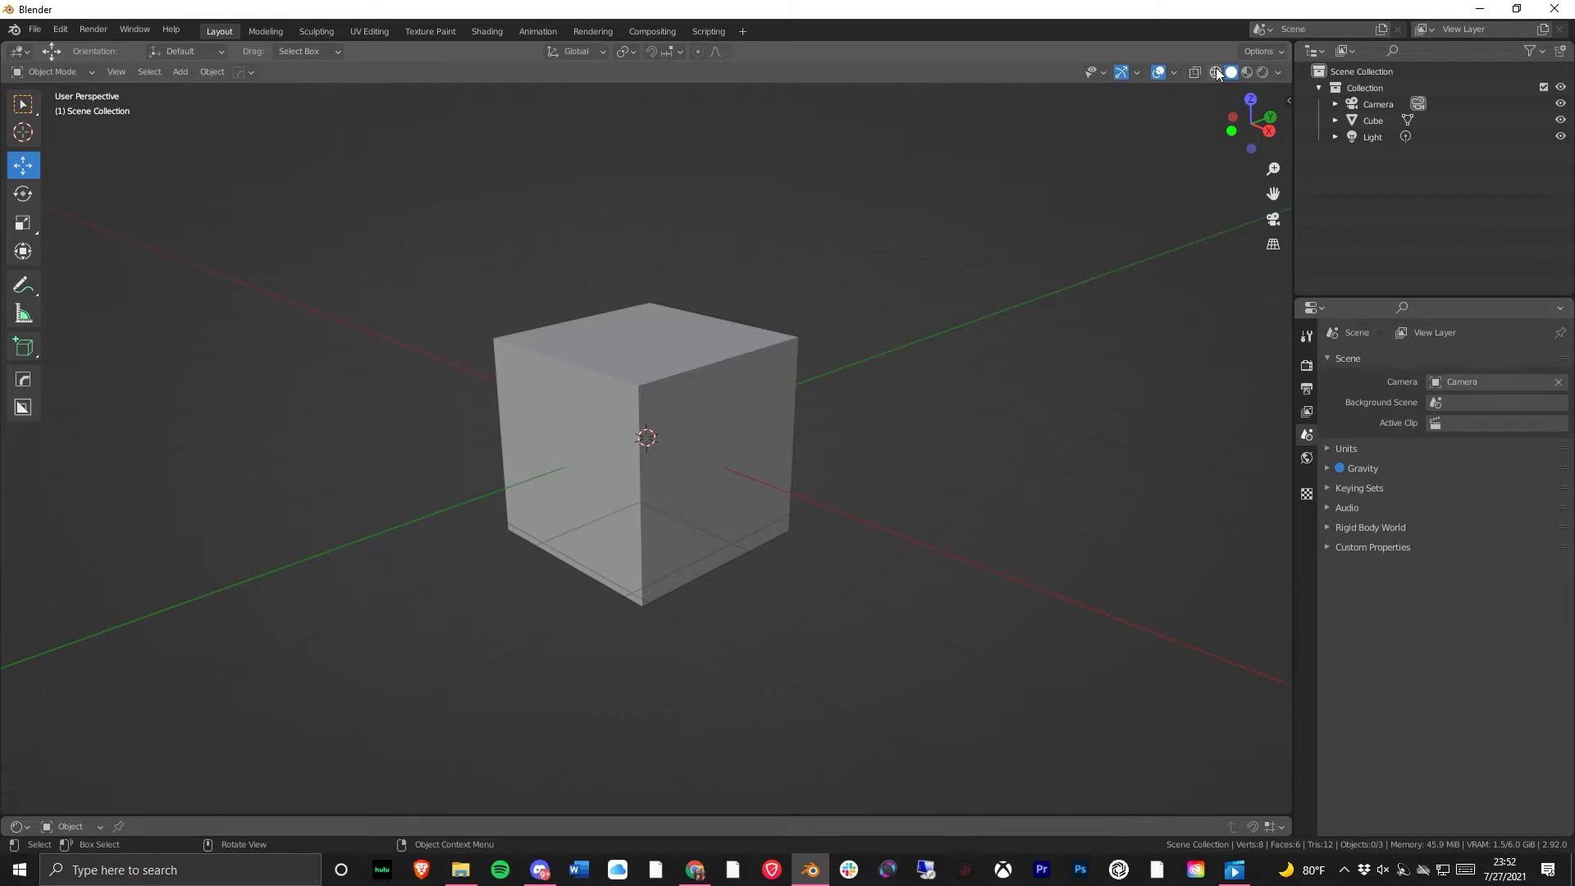
{"action": "middle_click_drag", "start_coordinate": [796, 489], "coordinate": [670, 611]}
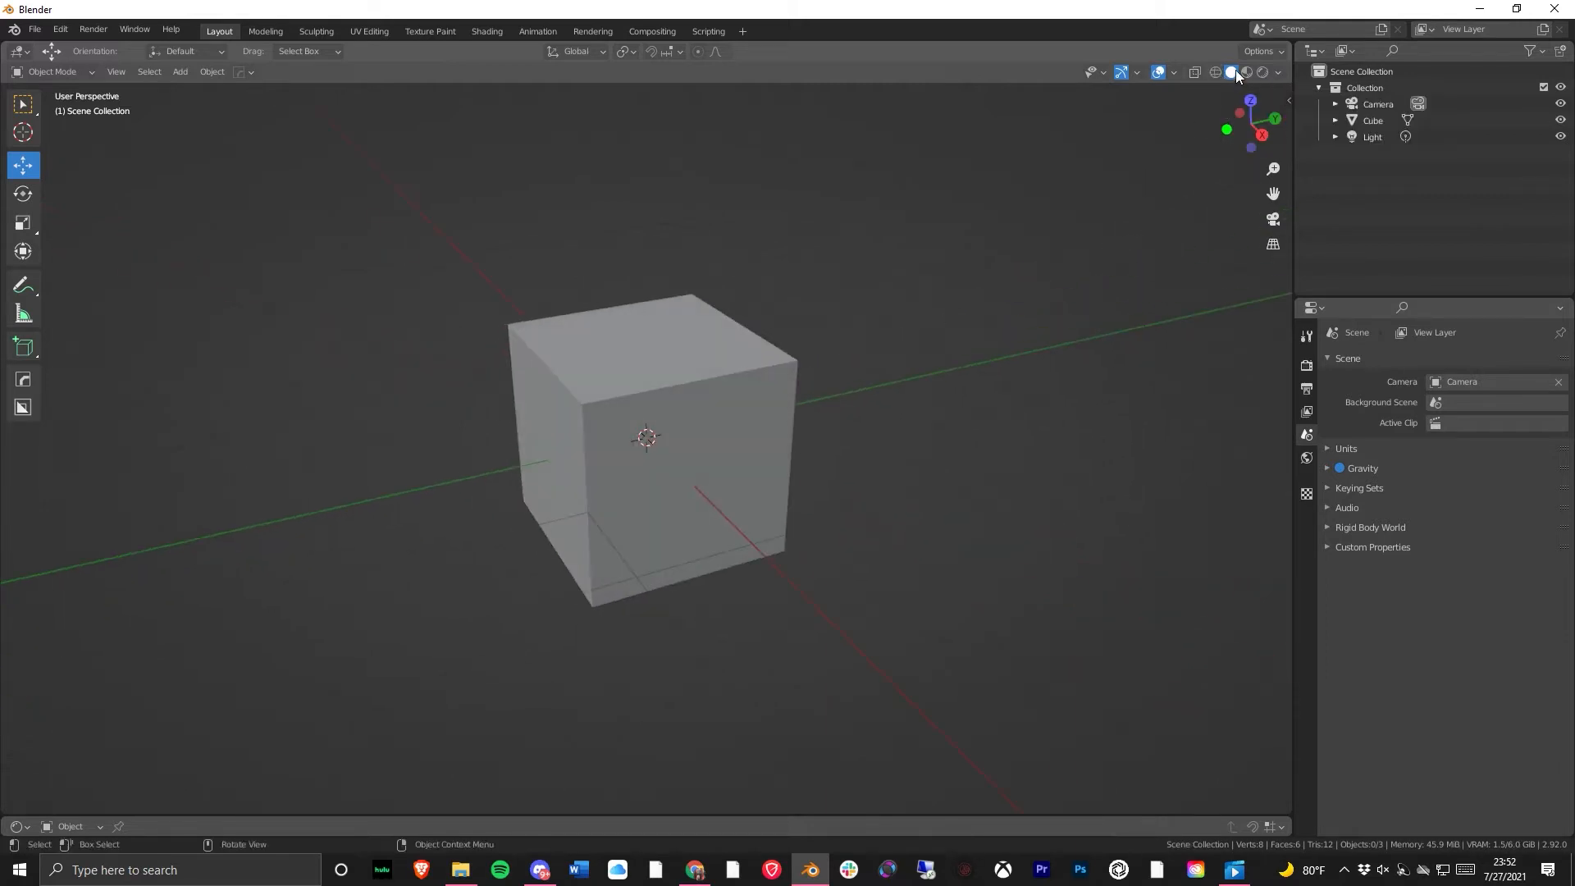
- Show the scene in wireframe shading and select the cube
{"action": "mouse_move", "coordinate": [694, 412]}
{"action": "middle_mouse_down"}
{"action": "mouse_move", "coordinate": [656, 465]}
{"action": "mouse_move", "coordinate": [602, 416]}
{"action": "middle_mouse_up"}
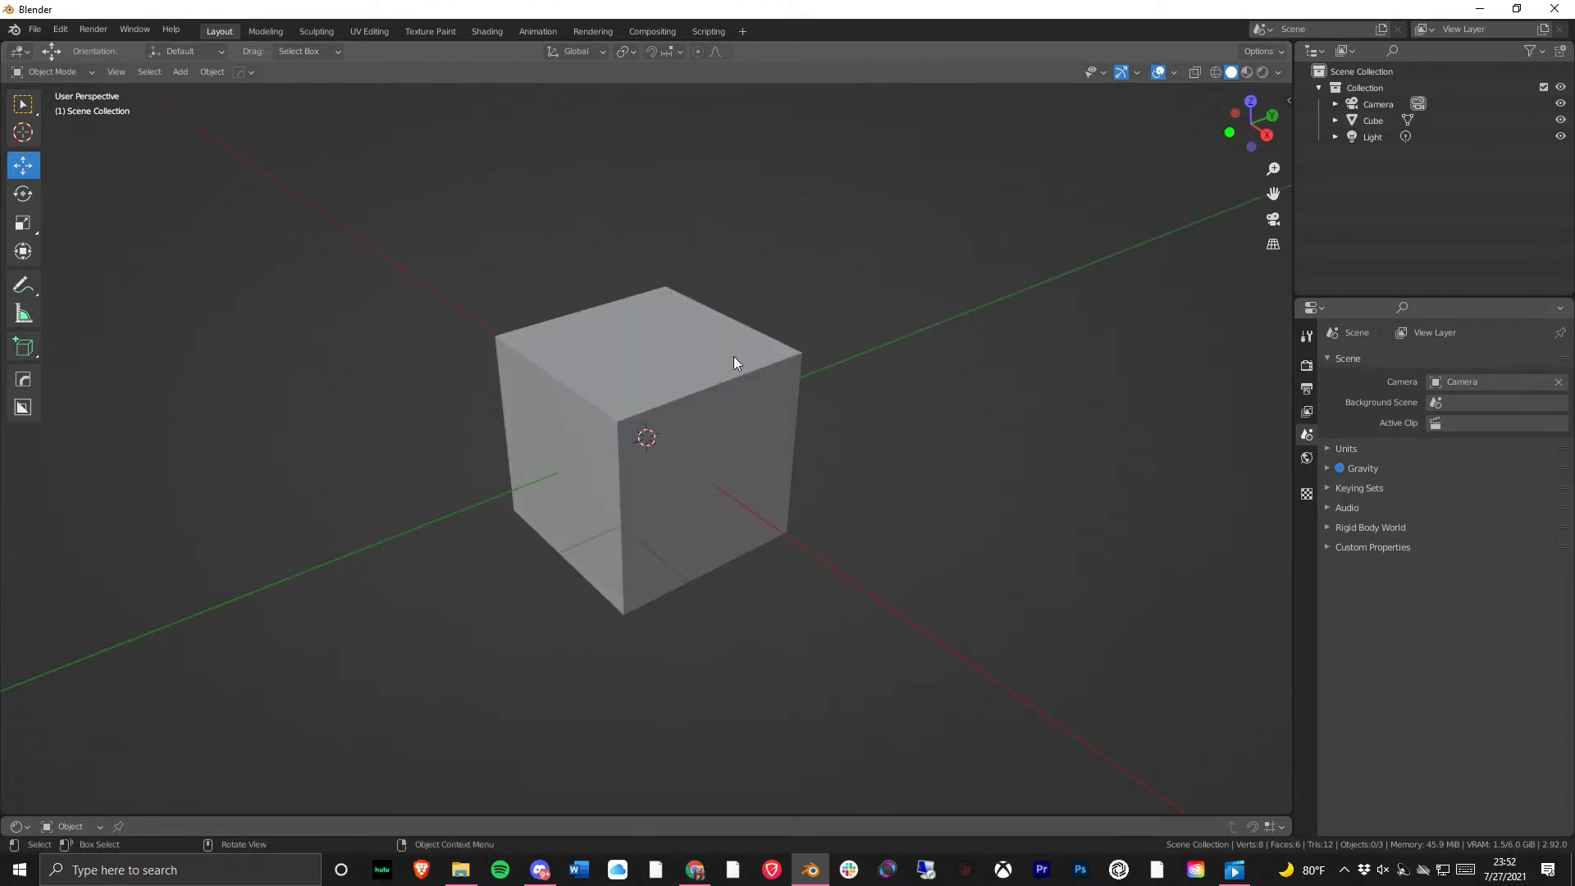
{"action": "middle_click_drag", "start_coordinate": [681, 426], "coordinate": [817, 422]}
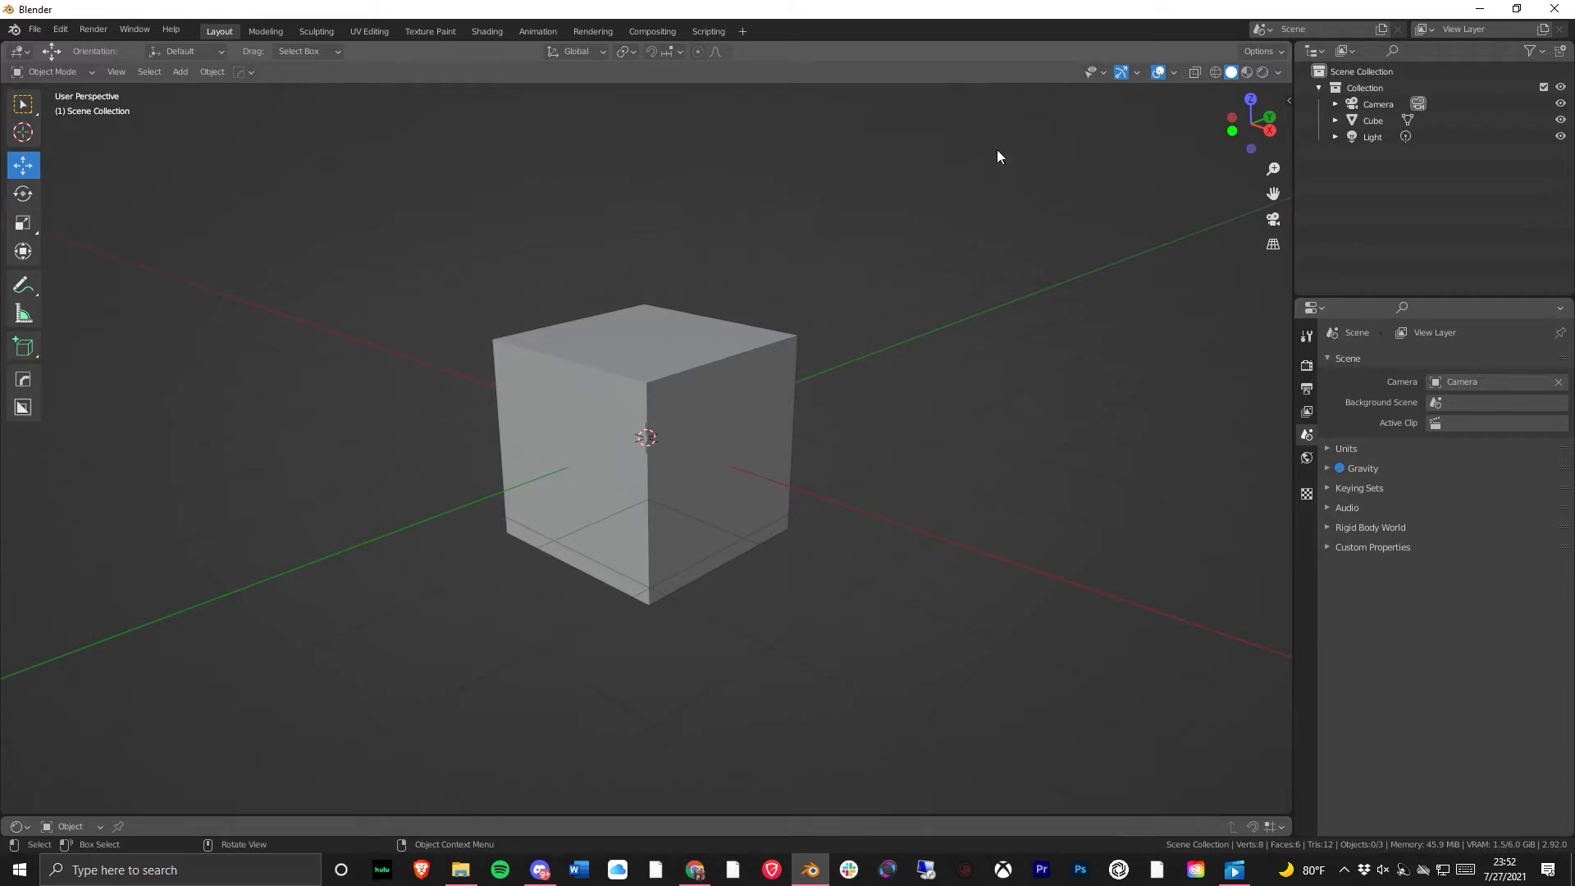
{"action": "left_click", "coordinate": [1212, 72]}
{"action": "mouse_move", "coordinate": [767, 483]}
{"action": "middle_mouse_down"}
{"action": "mouse_move", "coordinate": [655, 507]}
{"action": "mouse_move", "coordinate": [771, 594]}
{"action": "mouse_move", "coordinate": [574, 510]}
{"action": "mouse_move", "coordinate": [545, 467]}
{"action": "mouse_move", "coordinate": [637, 430]}
{"action": "mouse_move", "coordinate": [745, 465]}
{"action": "middle_mouse_up"}
{"action": "middle_click_drag", "start_coordinate": [786, 406], "coordinate": [853, 321]}
{"action": "left_click", "coordinate": [612, 368]}
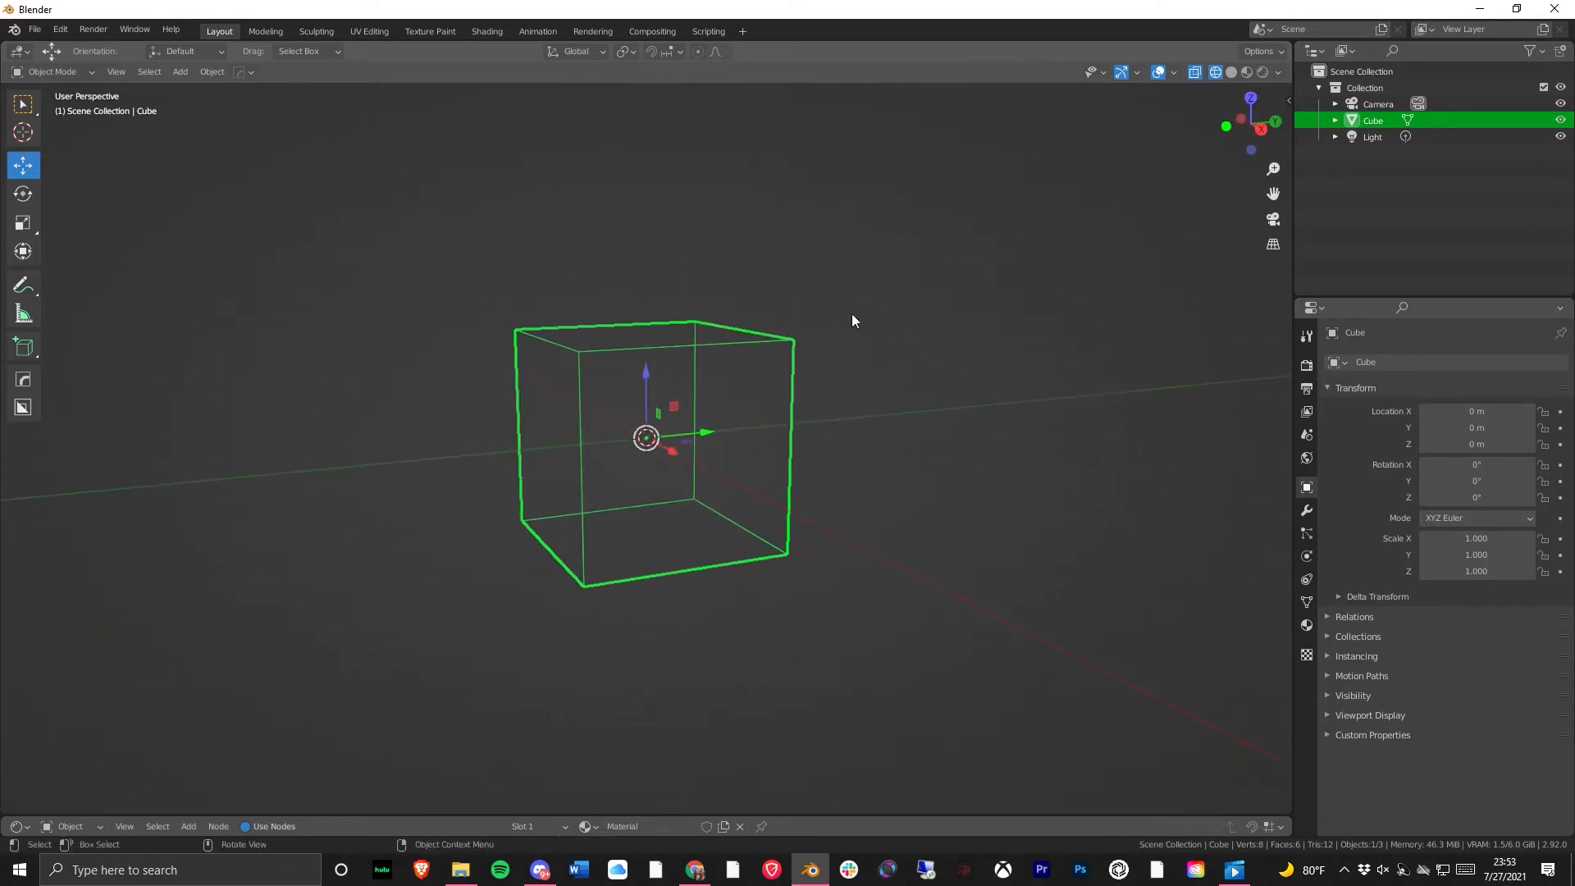
- View the cube from several angles in solid shading and in material preview shading
{"action": "left_click", "coordinate": [1232, 72]}
{"action": "mouse_move", "coordinate": [623, 427]}
{"action": "middle_mouse_down"}
{"action": "mouse_move", "coordinate": [384, 633]}
{"action": "mouse_move", "coordinate": [321, 617]}
{"action": "mouse_move", "coordinate": [415, 543]}
{"action": "middle_mouse_up"}
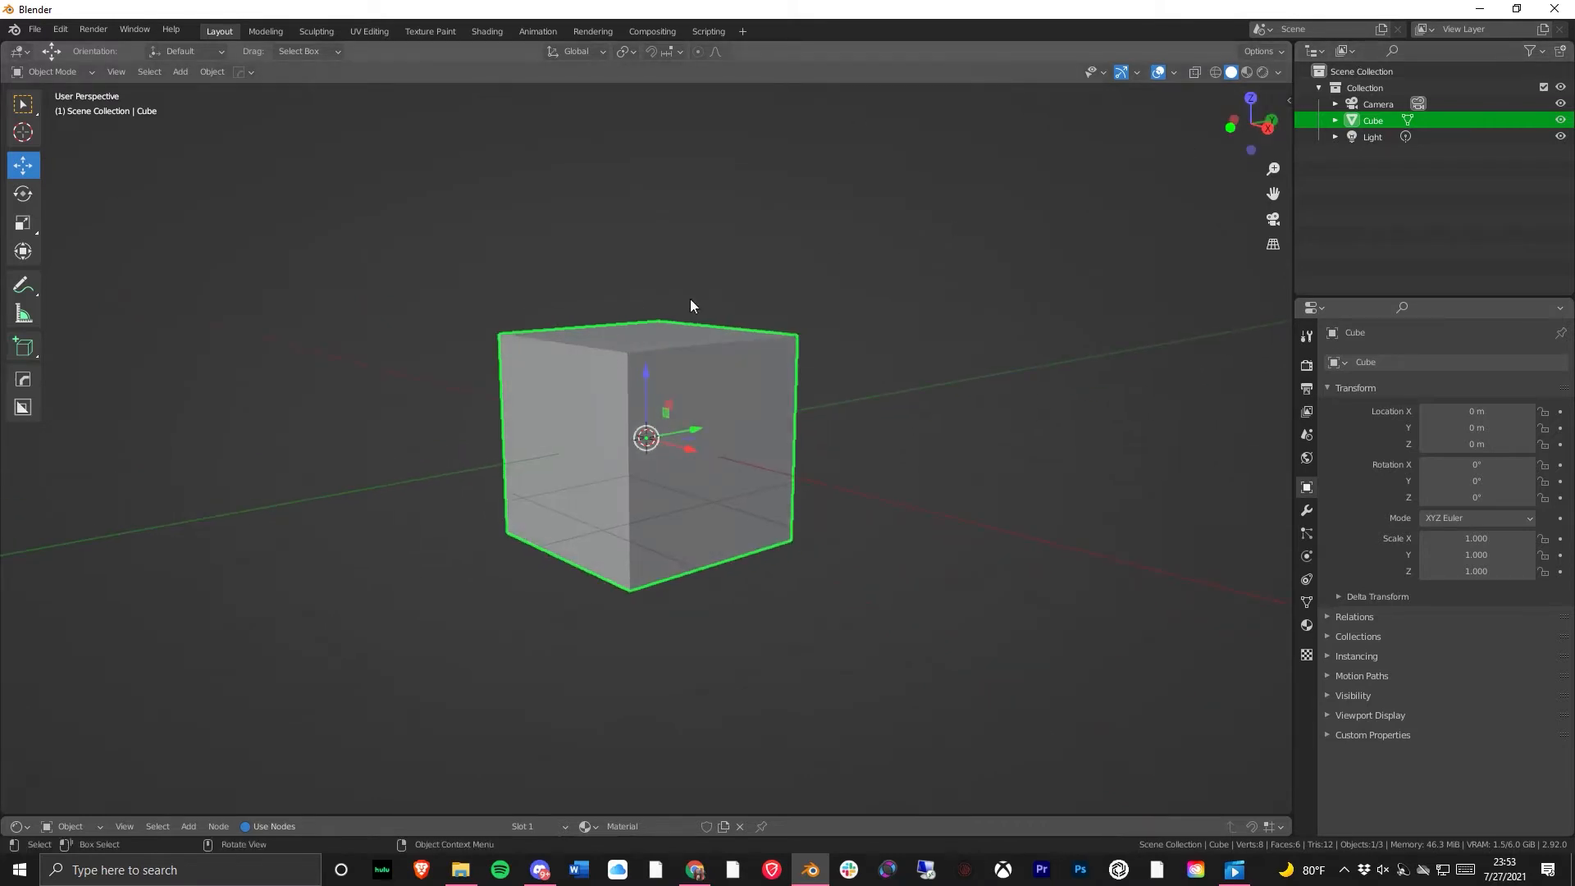
{"action": "left_click", "coordinate": [1248, 72]}
{"action": "middle_click_drag", "start_coordinate": [622, 515], "coordinate": [672, 538]}
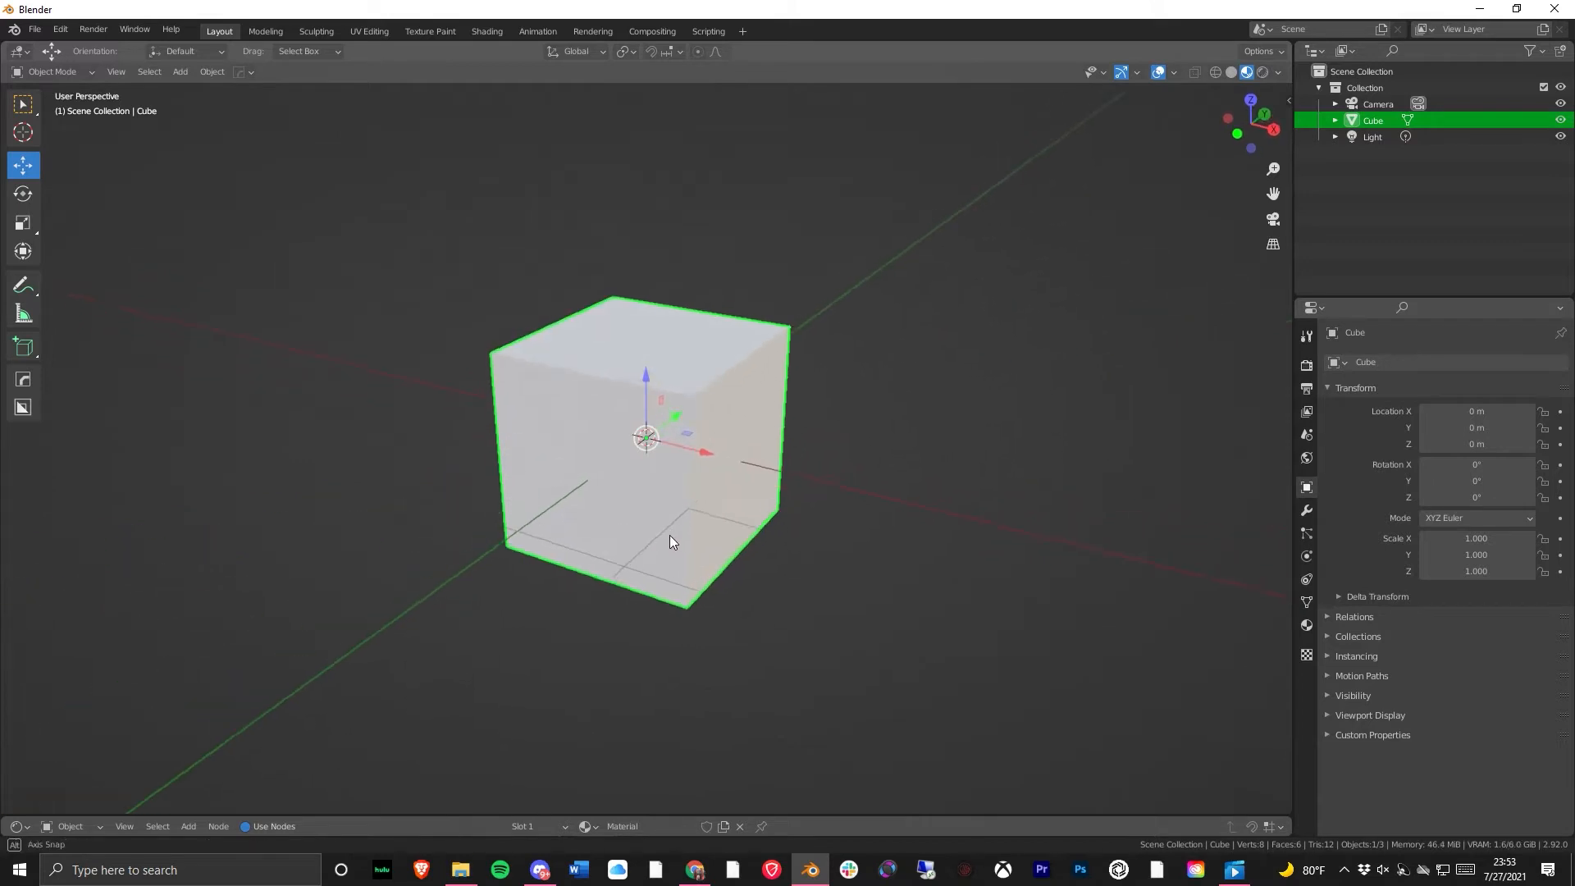
{"action": "middle_click_drag", "start_coordinate": [902, 567], "coordinate": [1086, 503]}
- Try a red base color with hue 0.005 and saturation 0.923 on the cube's material, and undo it
{"action": "left_click", "coordinate": [1306, 626]}
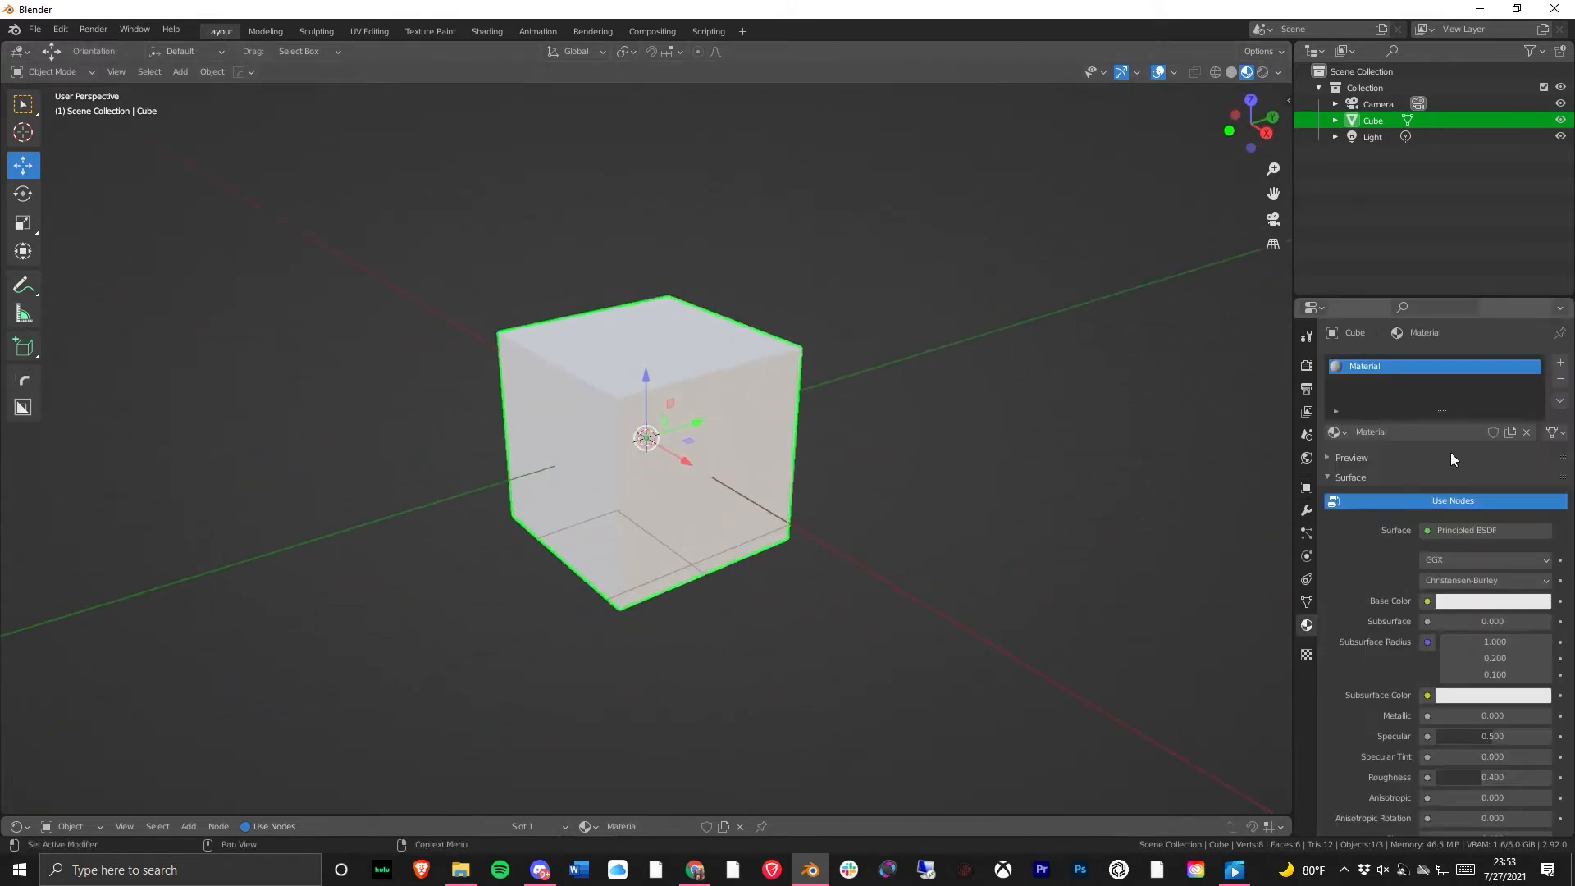
{"action": "left_click", "coordinate": [1478, 604]}
{"action": "left_click", "coordinate": [1464, 468]}
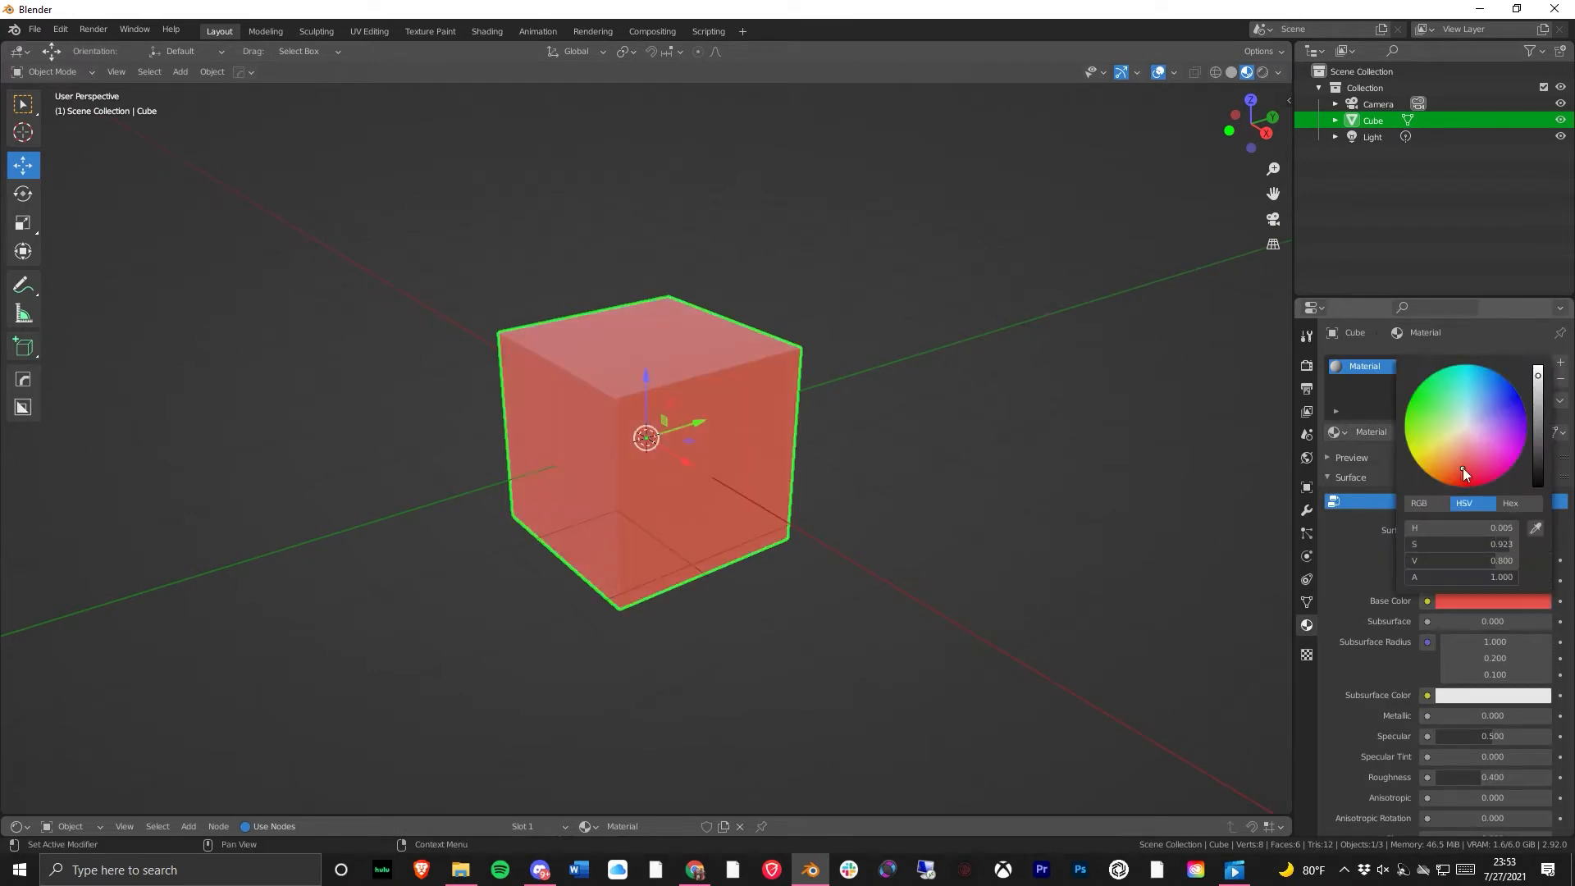
{"action": "middle_click_drag", "start_coordinate": [729, 513], "coordinate": [531, 455]}
{"action": "middle_click_drag", "start_coordinate": [833, 391], "coordinate": [654, 500]}
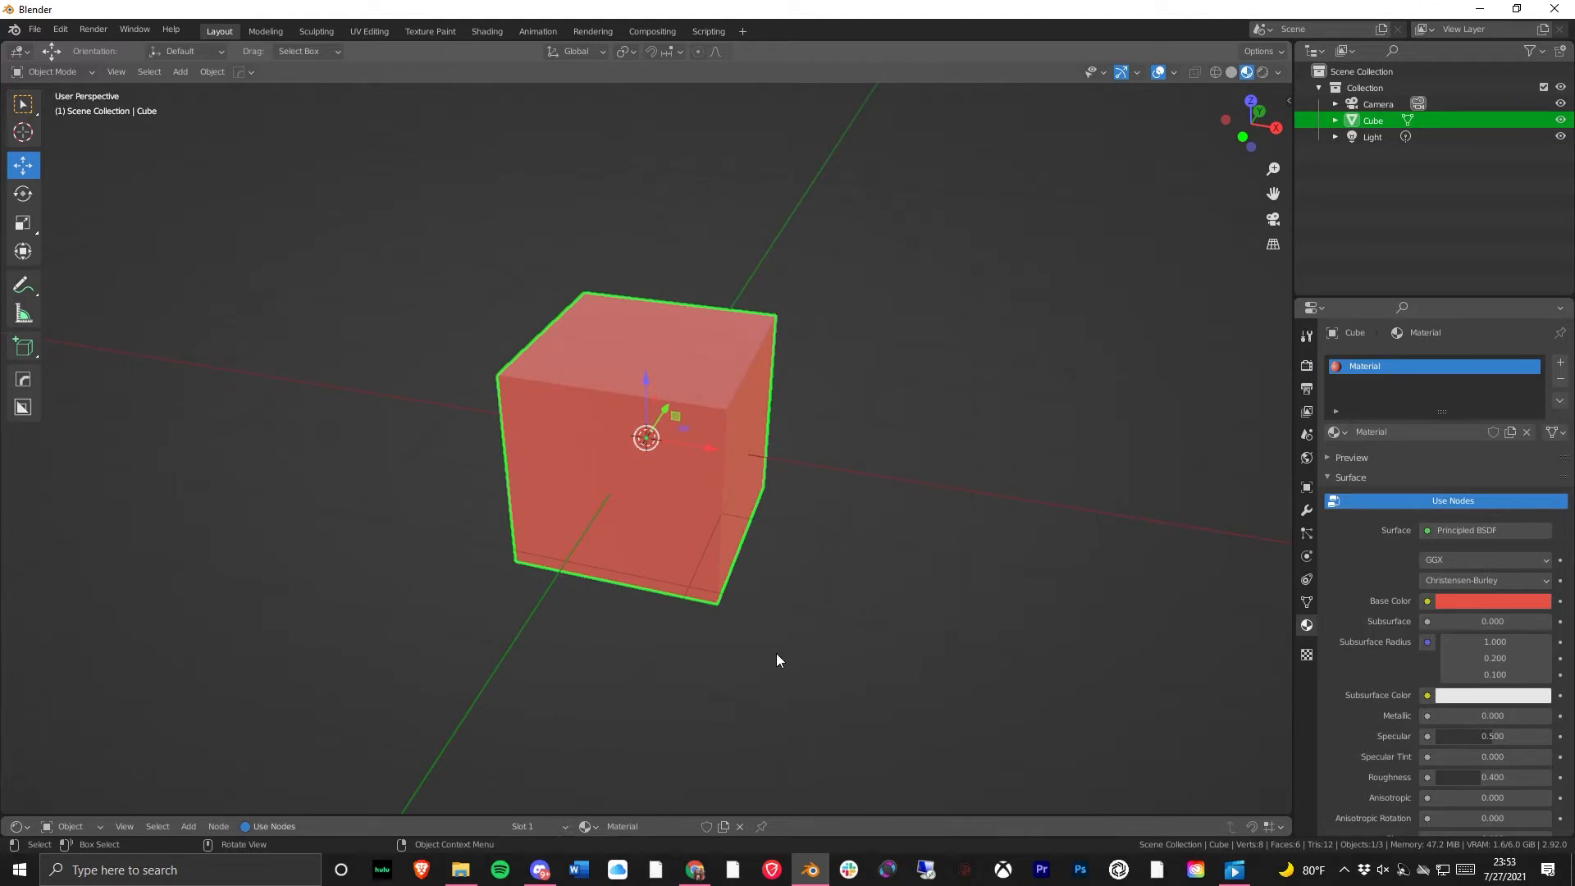
{"action": "middle_click_drag", "start_coordinate": [777, 664], "coordinate": [700, 618]}
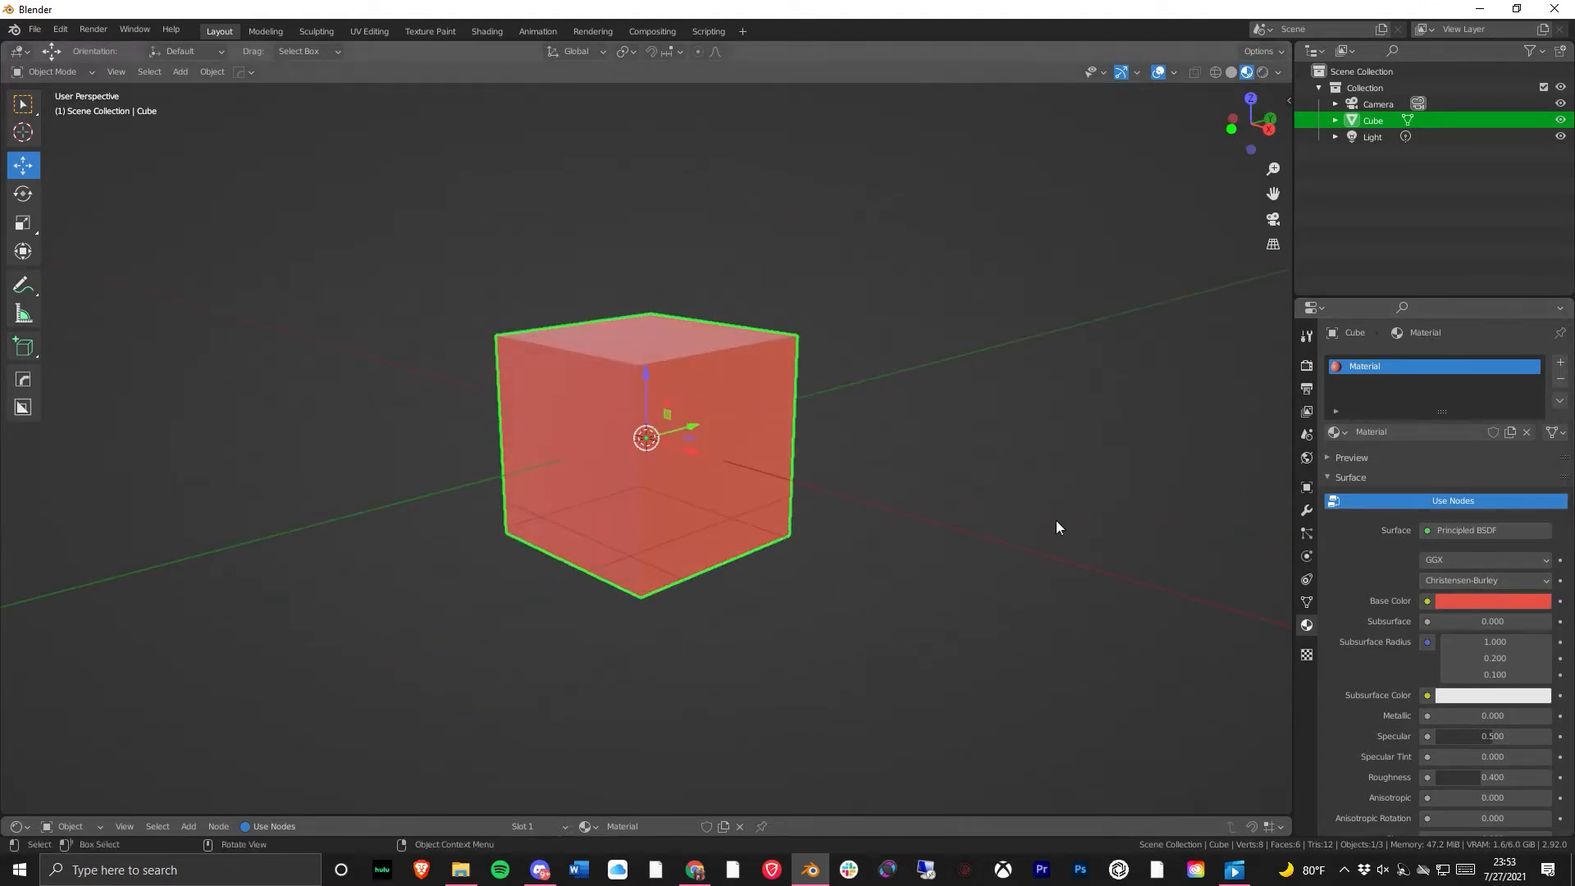
{"action": "key", "text": "ctrl+z"}
- Switch the viewport to rendered shading and view the cube together with the camera and light
{"action": "middle_click_drag", "start_coordinate": [942, 461], "coordinate": [1148, 125]}
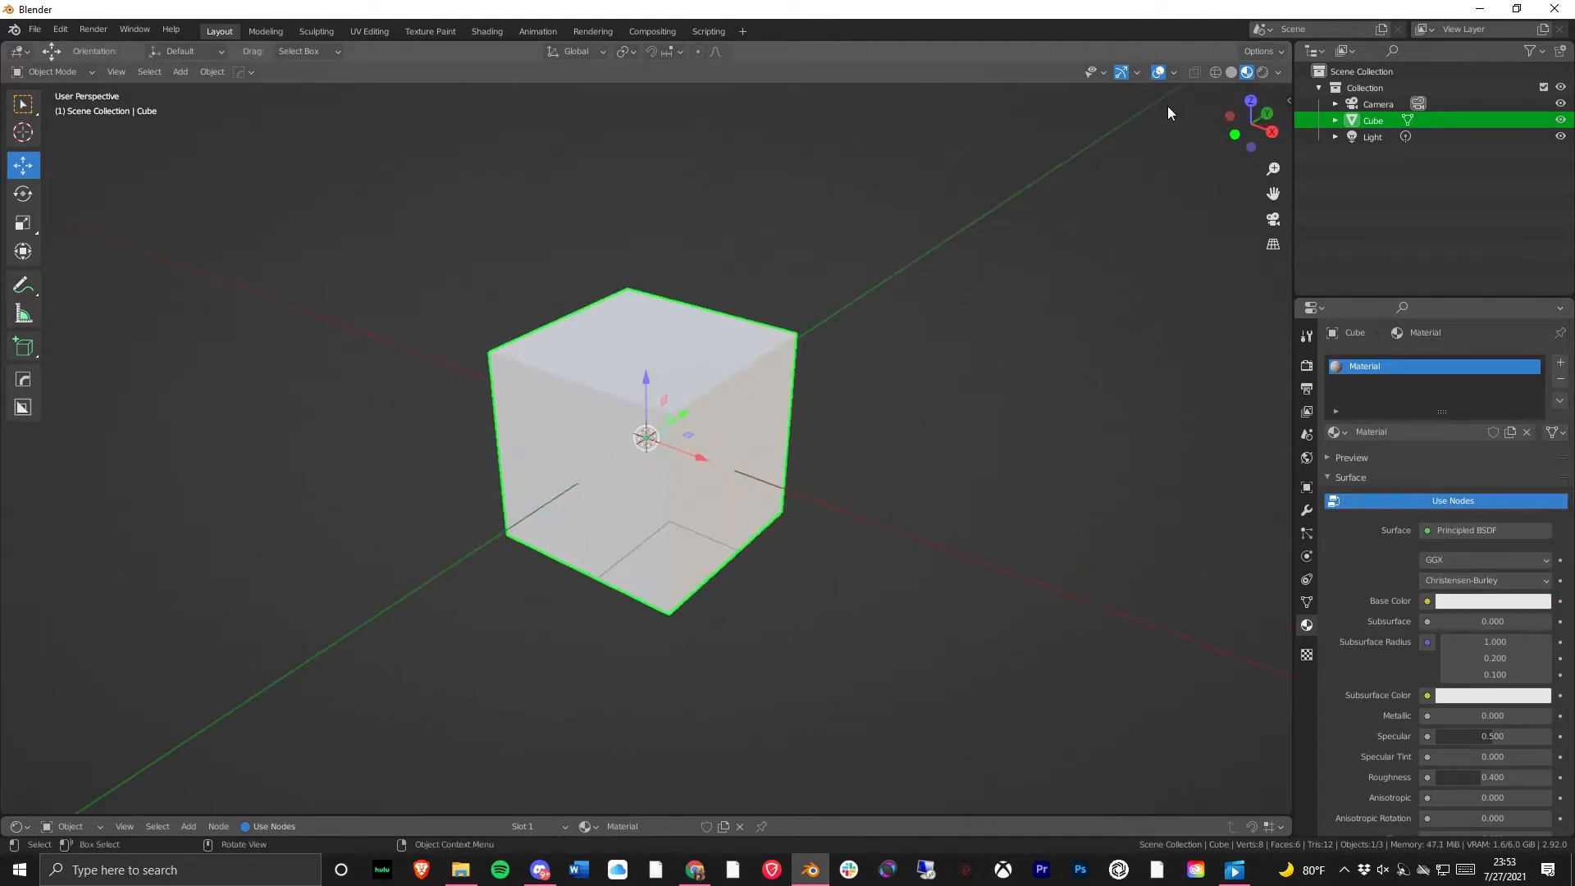
{"action": "left_click", "coordinate": [1265, 72]}
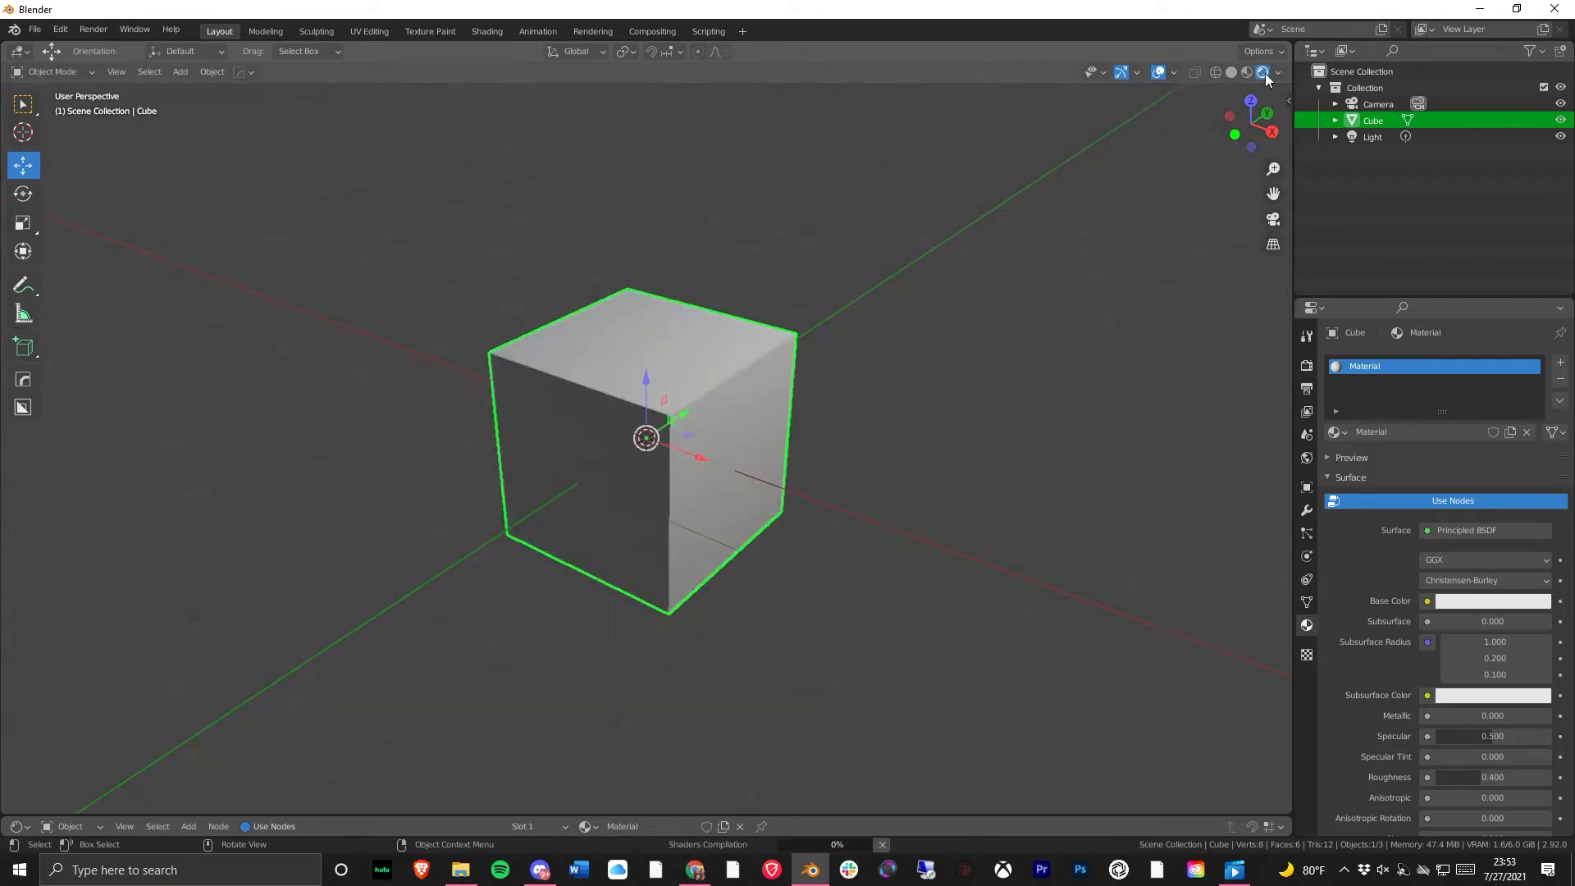
{"action": "mouse_move", "coordinate": [800, 548]}
{"action": "middle_mouse_down"}
{"action": "mouse_move", "coordinate": [574, 617]}
{"action": "mouse_move", "coordinate": [455, 612]}
{"action": "mouse_move", "coordinate": [767, 622]}
{"action": "mouse_move", "coordinate": [739, 612]}
{"action": "mouse_move", "coordinate": [763, 605]}
{"action": "mouse_move", "coordinate": [673, 441]}
{"action": "middle_mouse_up"}
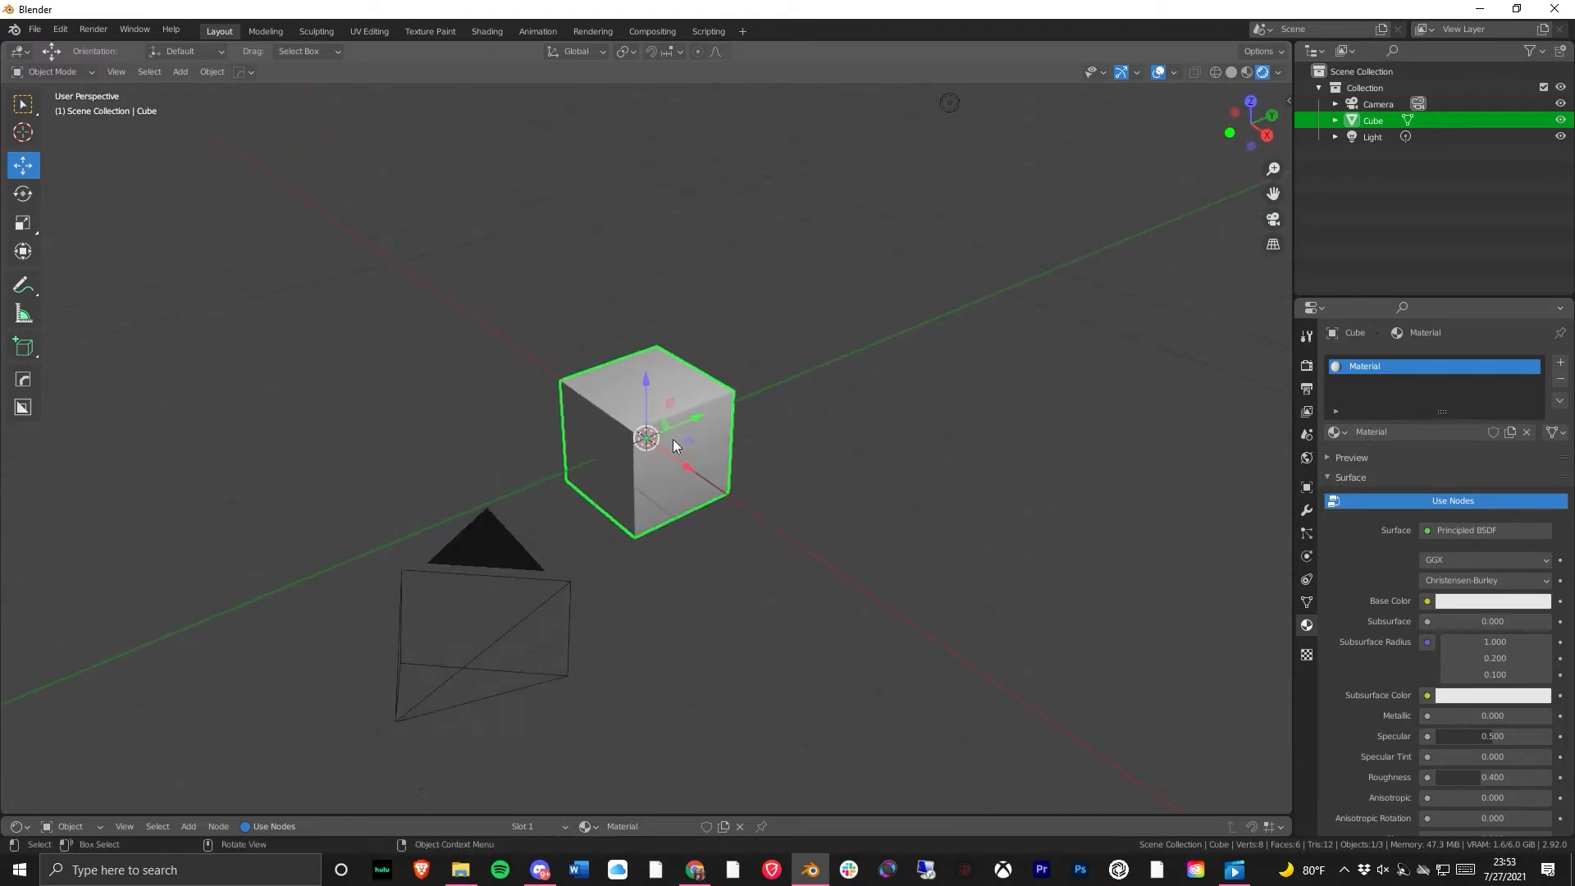
- Select the point light above the cube and set its power to 10000 W
{"action": "left_click", "coordinate": [952, 103]}
{"action": "middle_click_drag", "start_coordinate": [964, 235], "coordinate": [830, 378]}
{"action": "scroll", "coordinate": [591, 578], "scroll_direction": "up", "scroll_amount": 3}
{"action": "scroll", "coordinate": [641, 507], "scroll_direction": "down", "scroll_amount": 2}
{"action": "scroll", "coordinate": [642, 507], "scroll_direction": "up", "scroll_amount": 2}
{"action": "left_click", "coordinate": [1512, 469]}
{"action": "type", "text": "10000"}
{"action": "key", "text": "Return"}
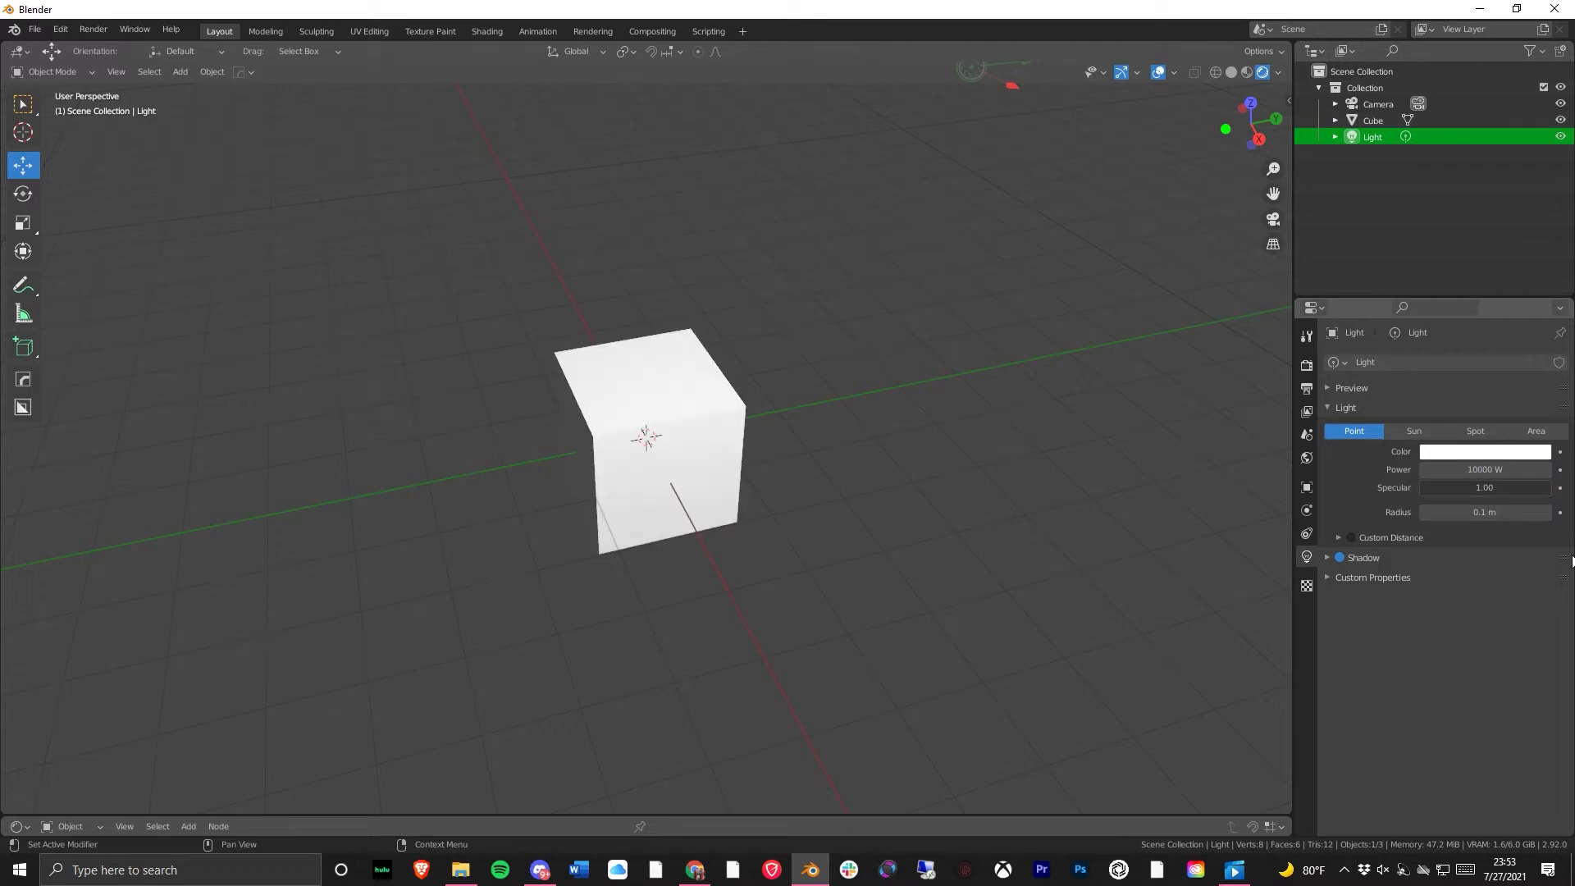
- Hide the viewport overlays to view the brightly lit cube in rendered shading, and show them again
{"action": "middle_click_drag", "start_coordinate": [768, 416], "coordinate": [648, 640]}
{"action": "scroll", "coordinate": [649, 643], "scroll_direction": "down", "scroll_amount": 4}
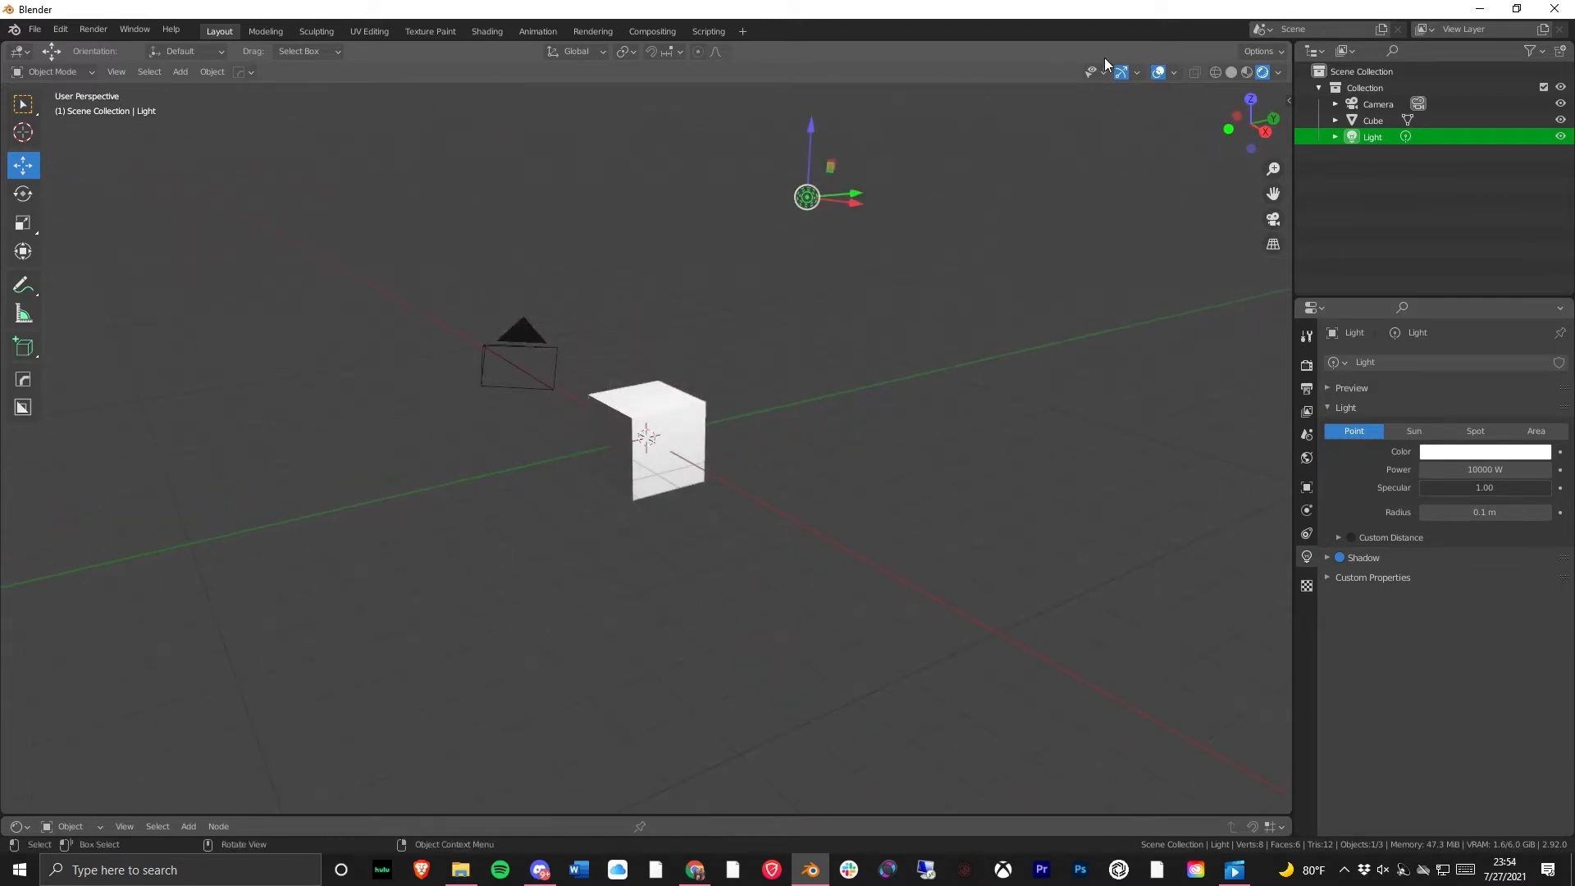
{"action": "left_click", "coordinate": [1156, 74]}
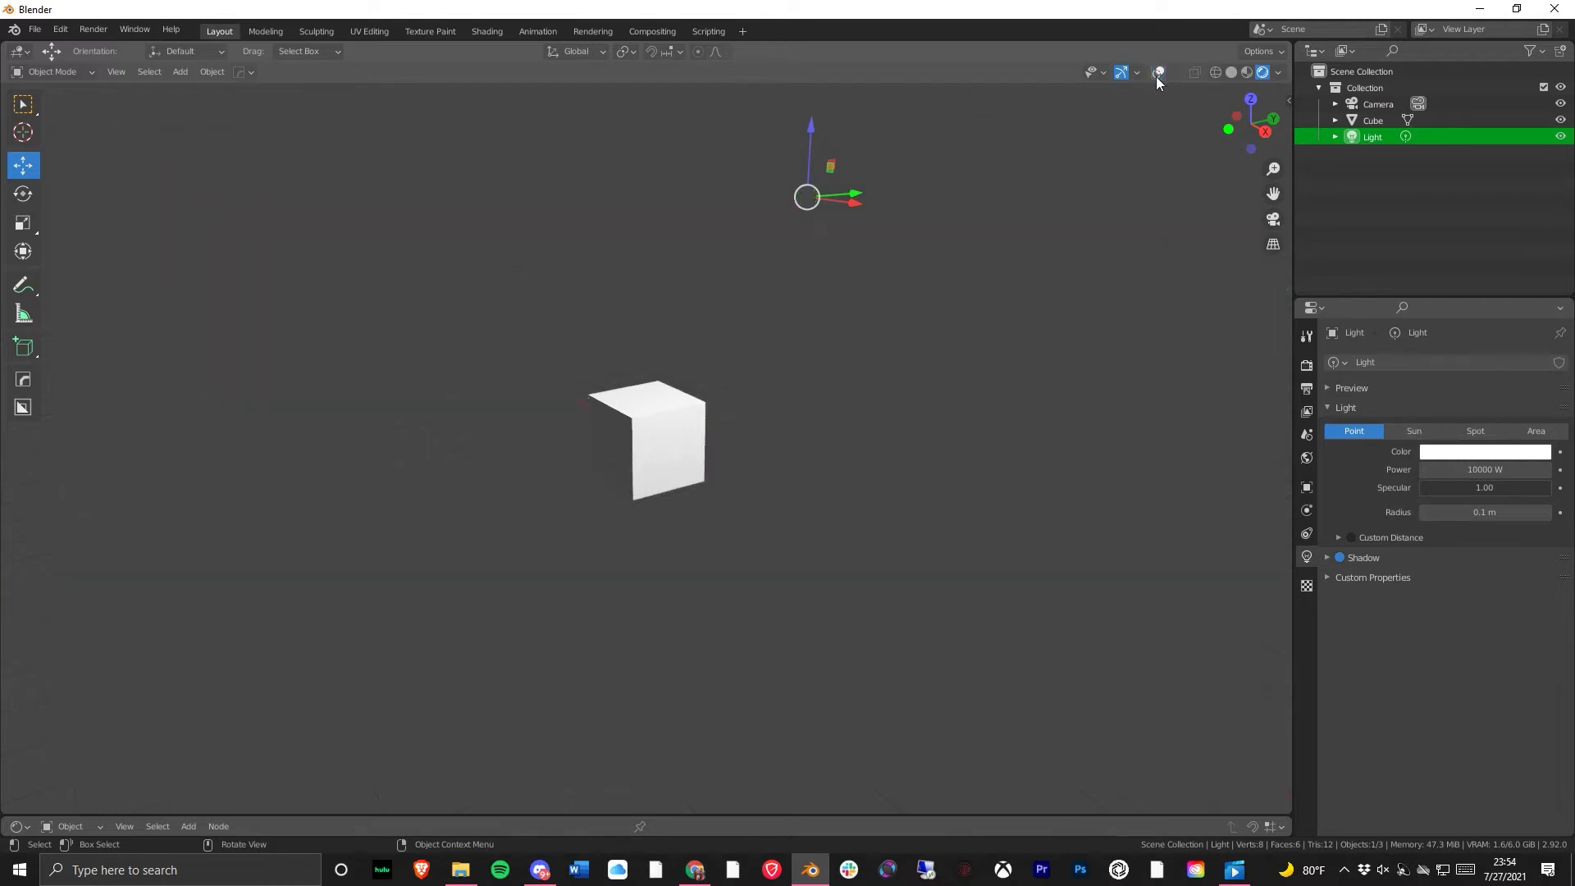
{"action": "mouse_move", "coordinate": [702, 451]}
{"action": "middle_mouse_down"}
{"action": "mouse_move", "coordinate": [627, 431]}
{"action": "mouse_move", "coordinate": [735, 443]}
{"action": "mouse_move", "coordinate": [668, 442]}
{"action": "mouse_move", "coordinate": [749, 317]}
{"action": "mouse_move", "coordinate": [672, 495]}
{"action": "mouse_move", "coordinate": [688, 450]}
{"action": "middle_mouse_up"}
{"action": "scroll", "coordinate": [627, 433], "scroll_direction": "up", "scroll_amount": 3}
{"action": "left_click", "coordinate": [1157, 73]}
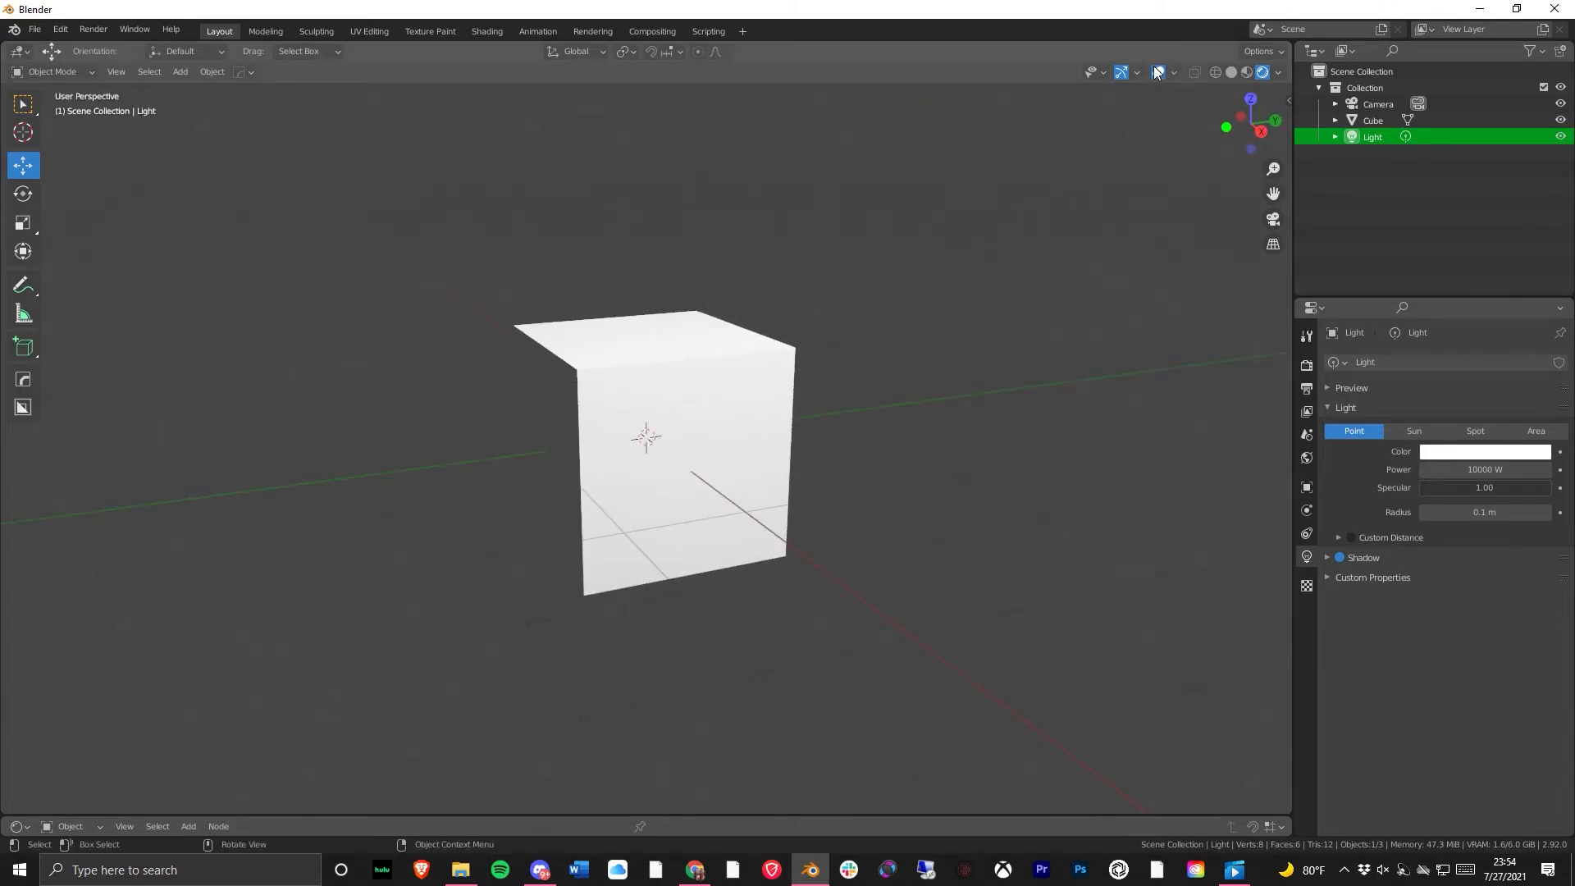
- Select the cube and inspect its lit and shaded sides from several angles
{"action": "scroll", "coordinate": [345, 569], "scroll_direction": "down", "scroll_amount": 4}
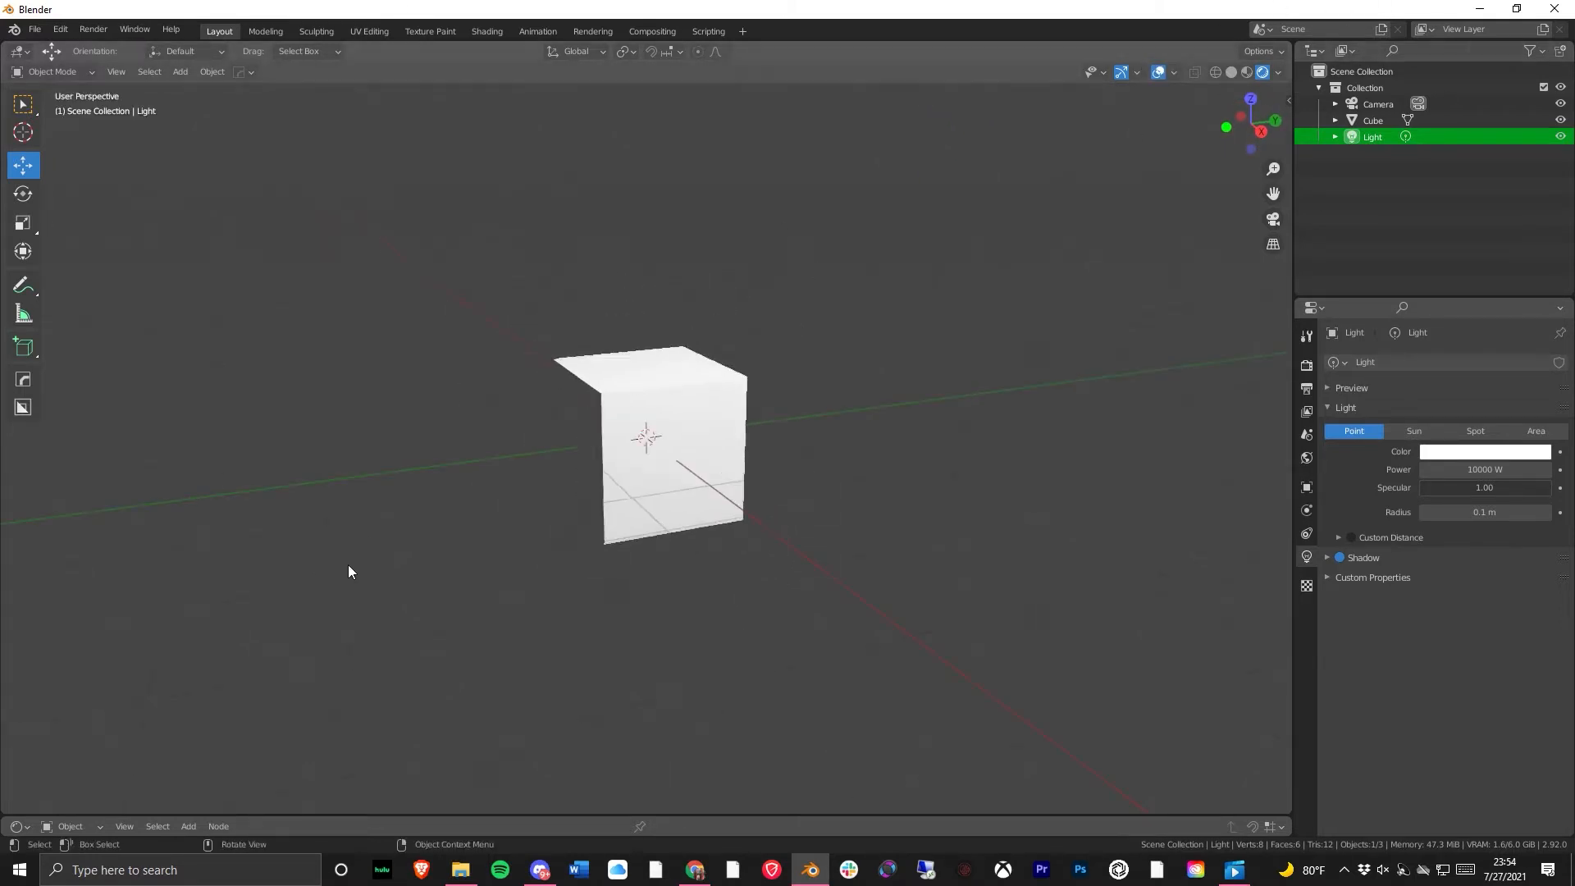
{"action": "mouse_move", "coordinate": [710, 437]}
{"action": "middle_mouse_down"}
{"action": "mouse_move", "coordinate": [727, 443]}
{"action": "mouse_move", "coordinate": [699, 443]}
{"action": "middle_mouse_up"}
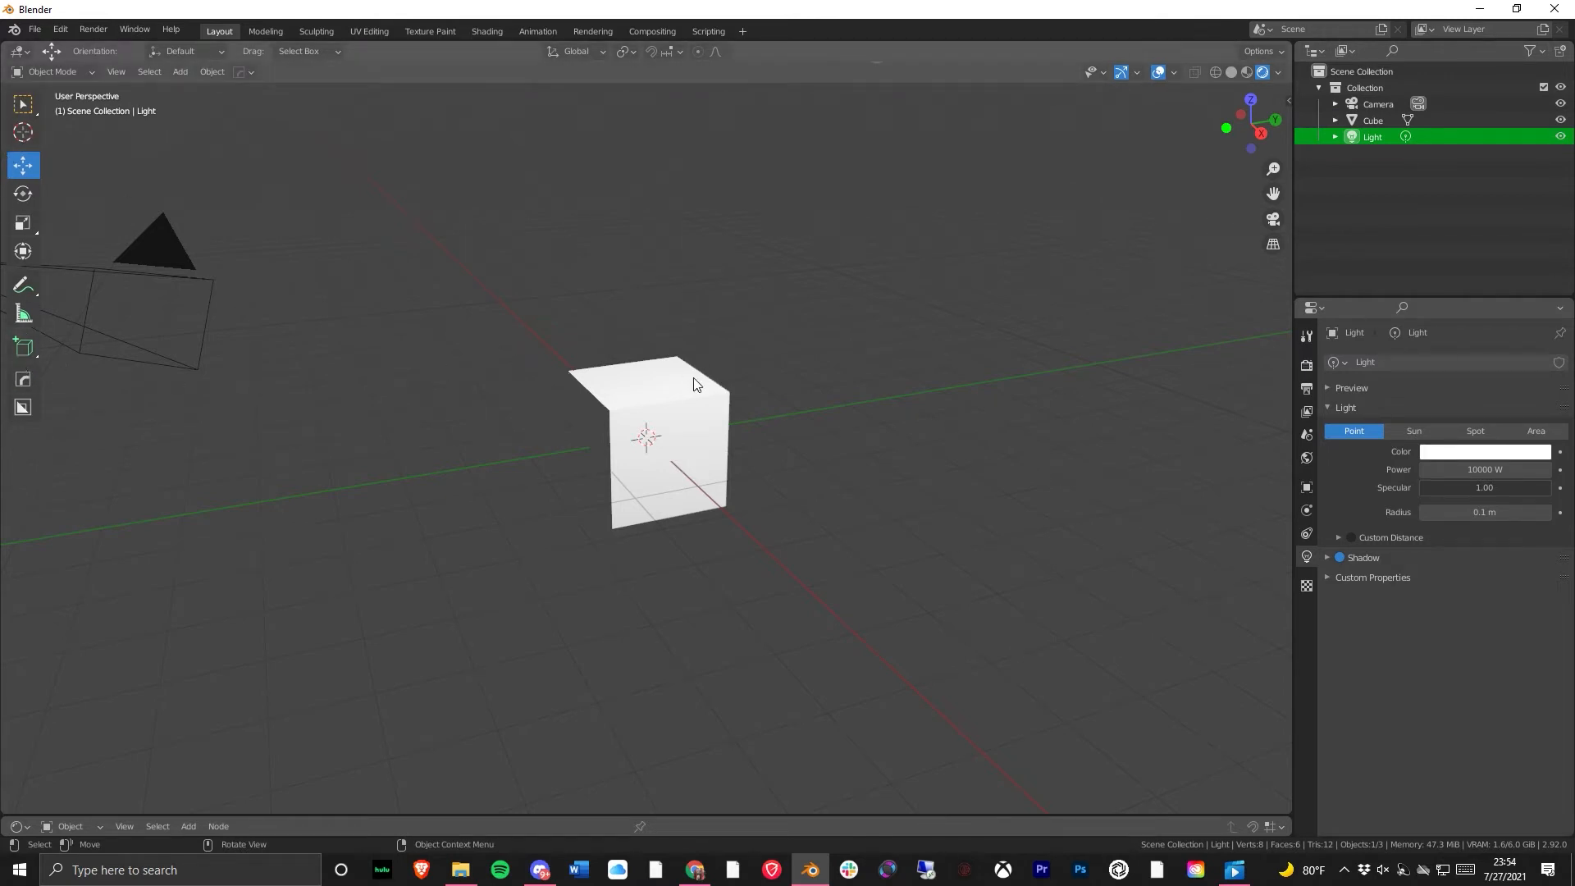
{"action": "left_click", "coordinate": [648, 386]}
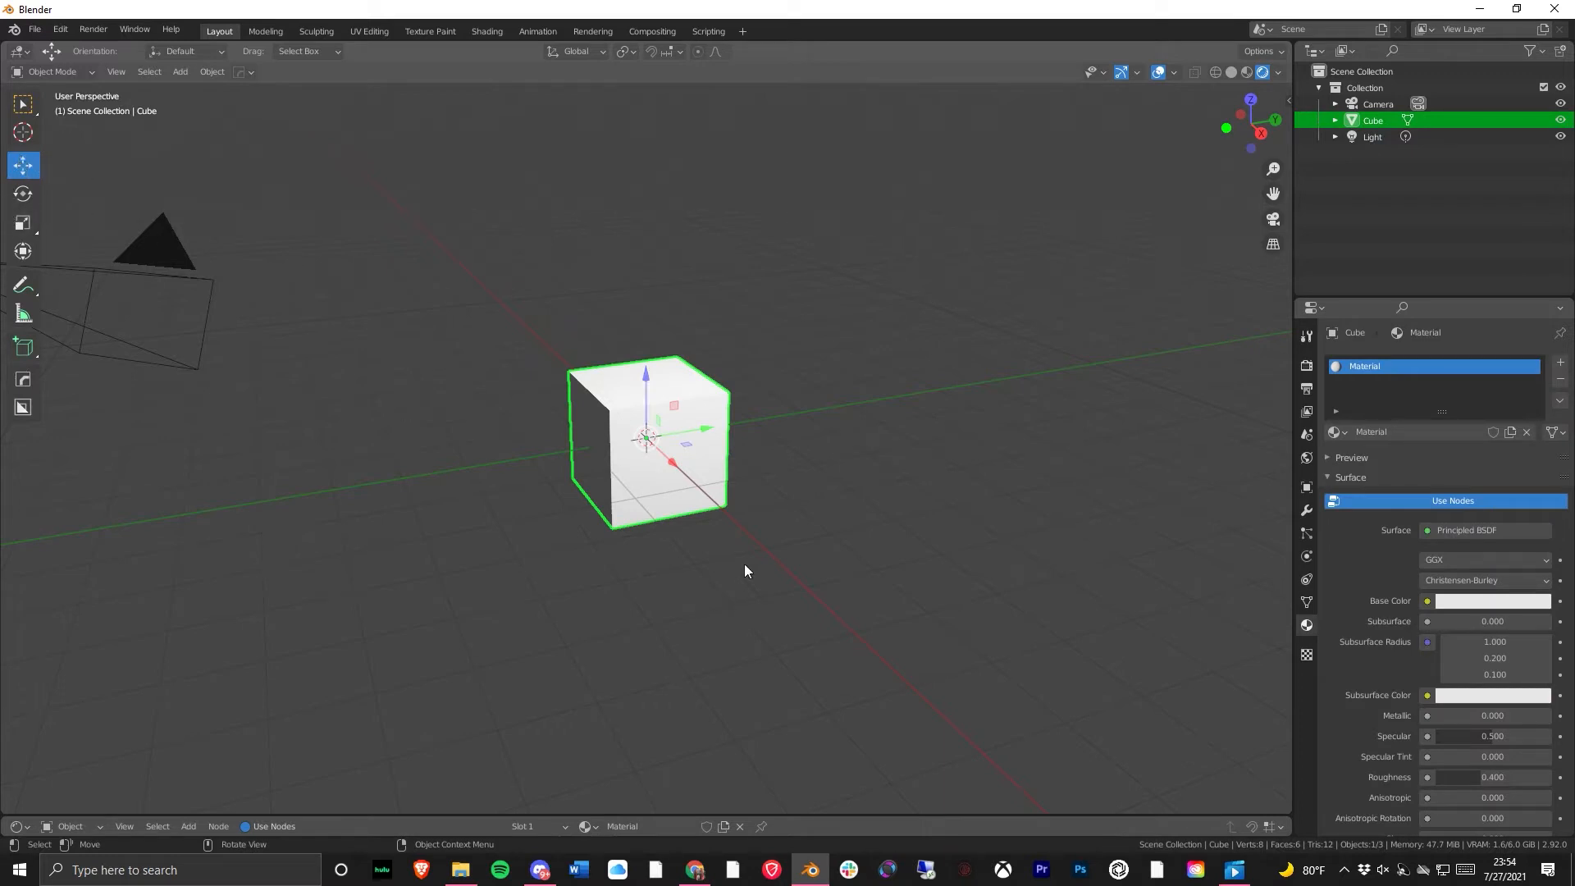
{"action": "middle_click_drag", "start_coordinate": [619, 419], "coordinate": [575, 385]}
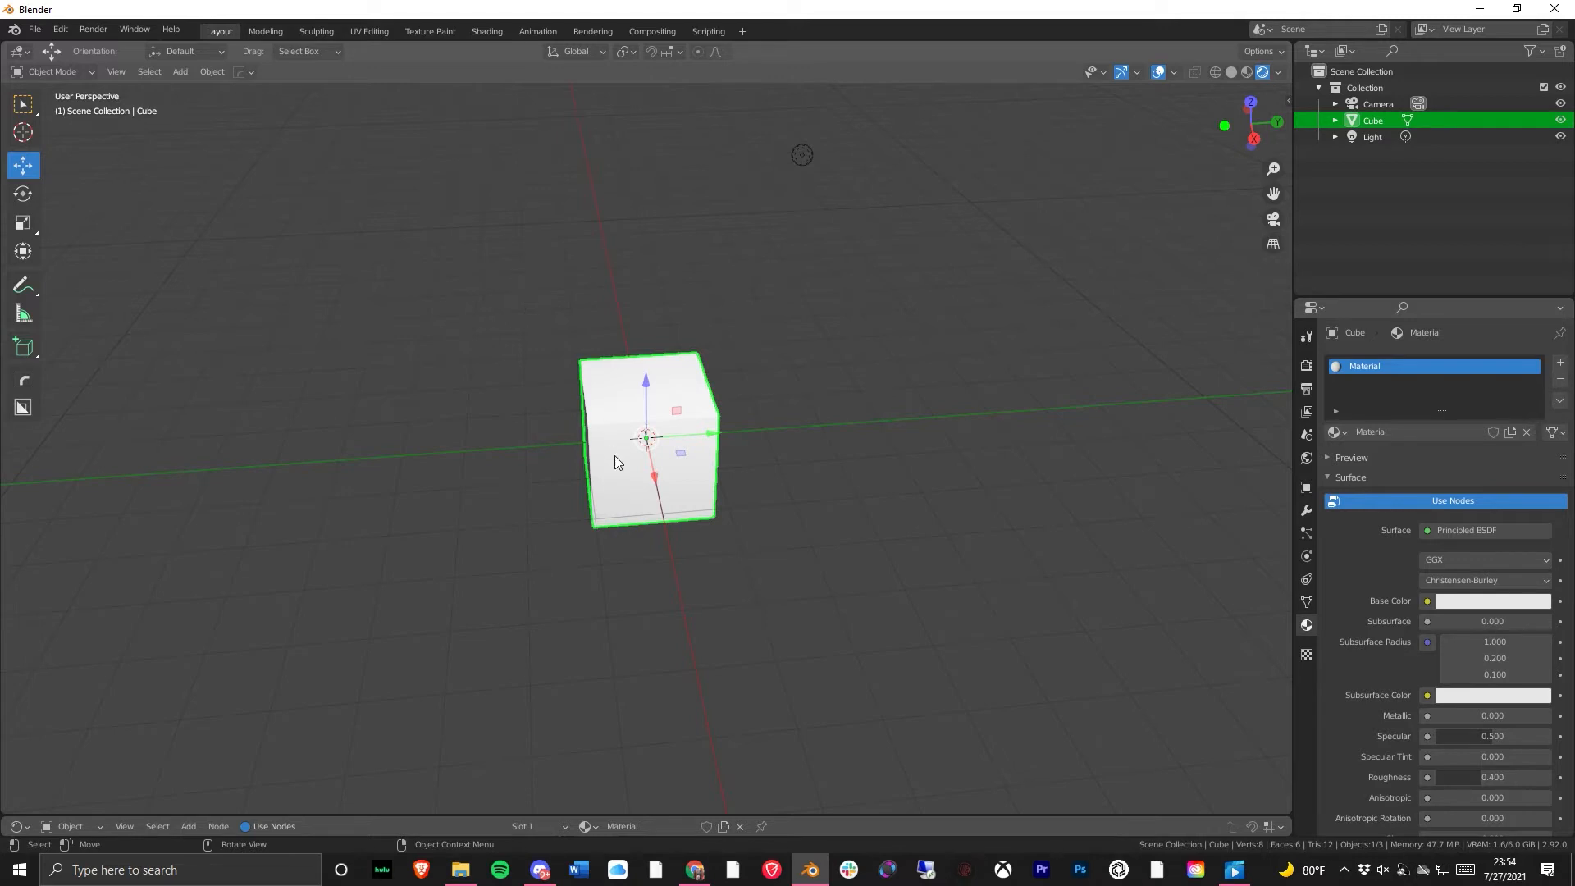
{"action": "middle_click_drag", "start_coordinate": [710, 564], "coordinate": [724, 452]}
{"action": "middle_click_drag", "start_coordinate": [958, 545], "coordinate": [809, 489]}
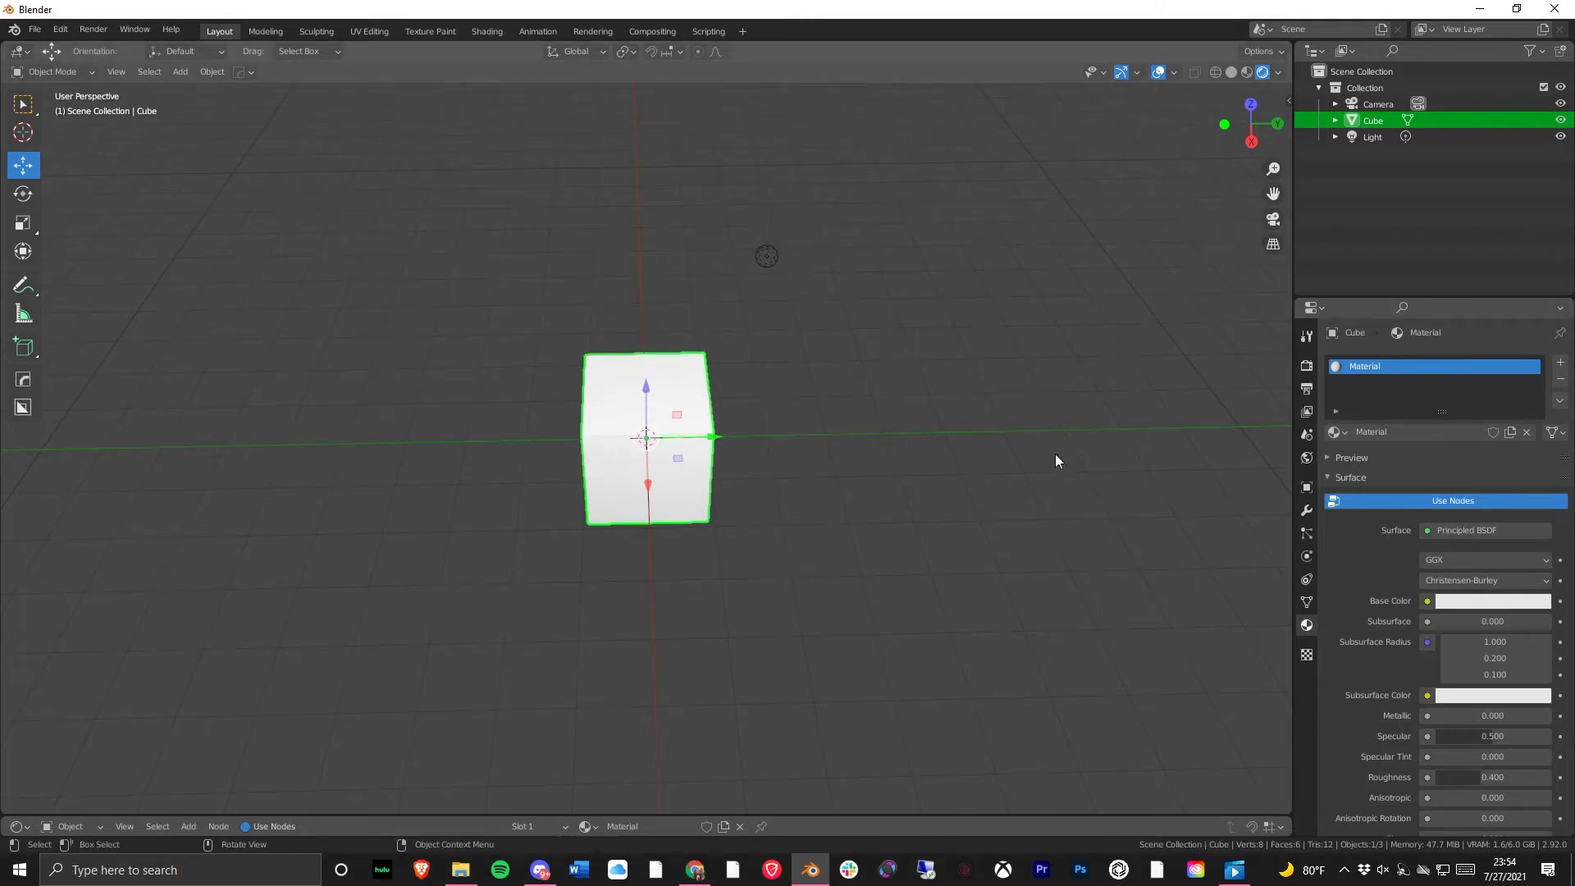
- Move the cube a short distance away from the world origin with the Move tool, and undo the moves
{"action": "left_click_drag", "start_coordinate": [714, 443], "coordinate": [703, 390]}
{"action": "middle_click_drag", "start_coordinate": [671, 515], "coordinate": [671, 474]}
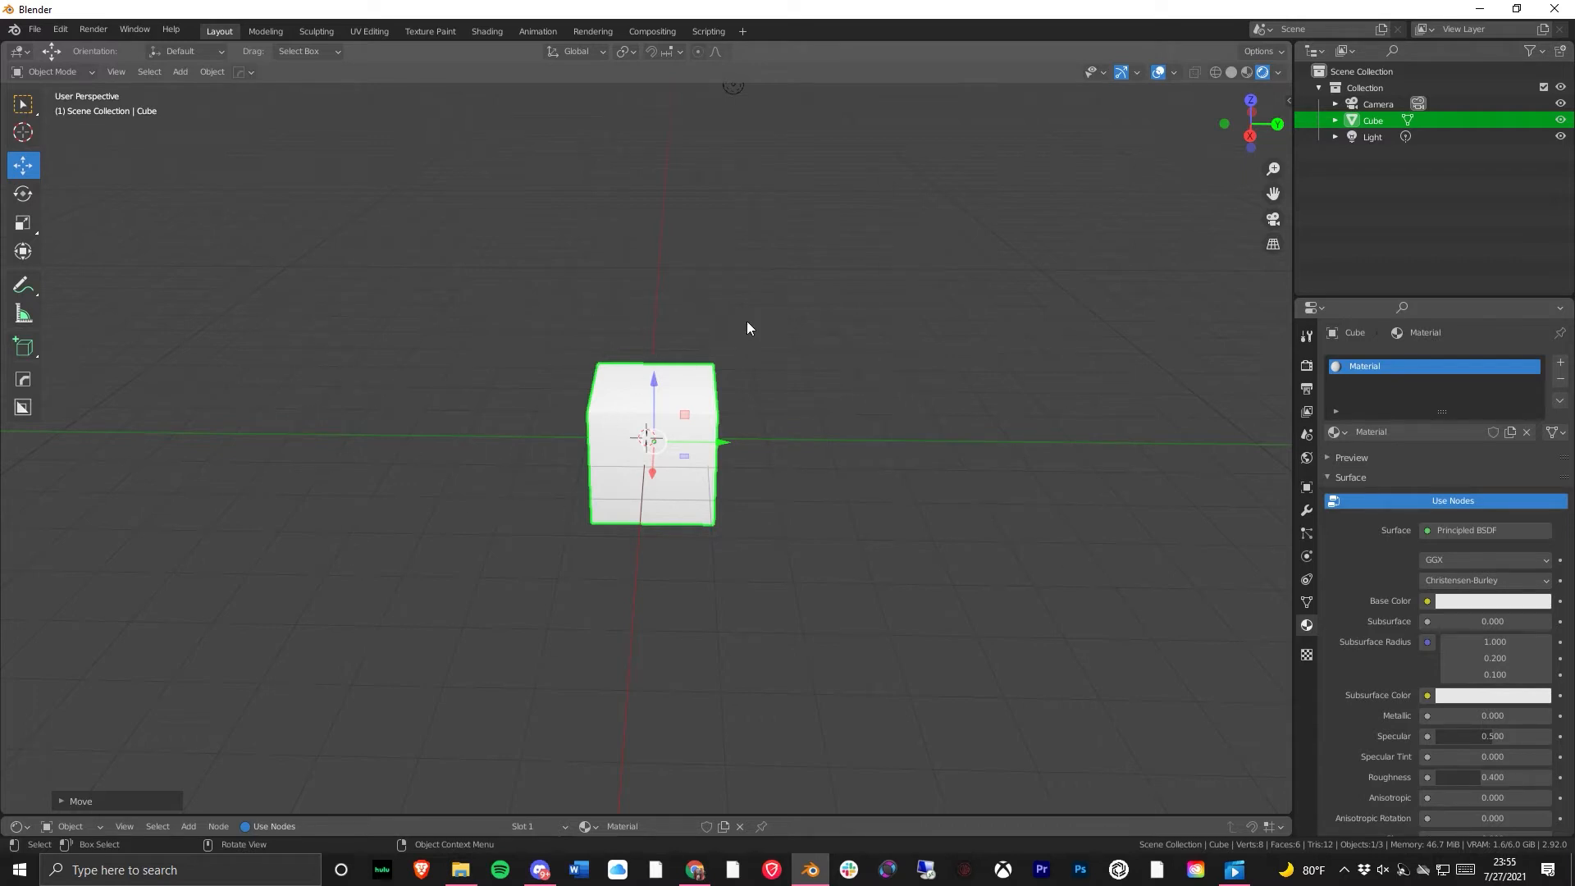
{"action": "key", "text": "ctrl+z"}
{"action": "key", "text": "ctrl+z"}
{"action": "key", "text": "ctrl+z"}
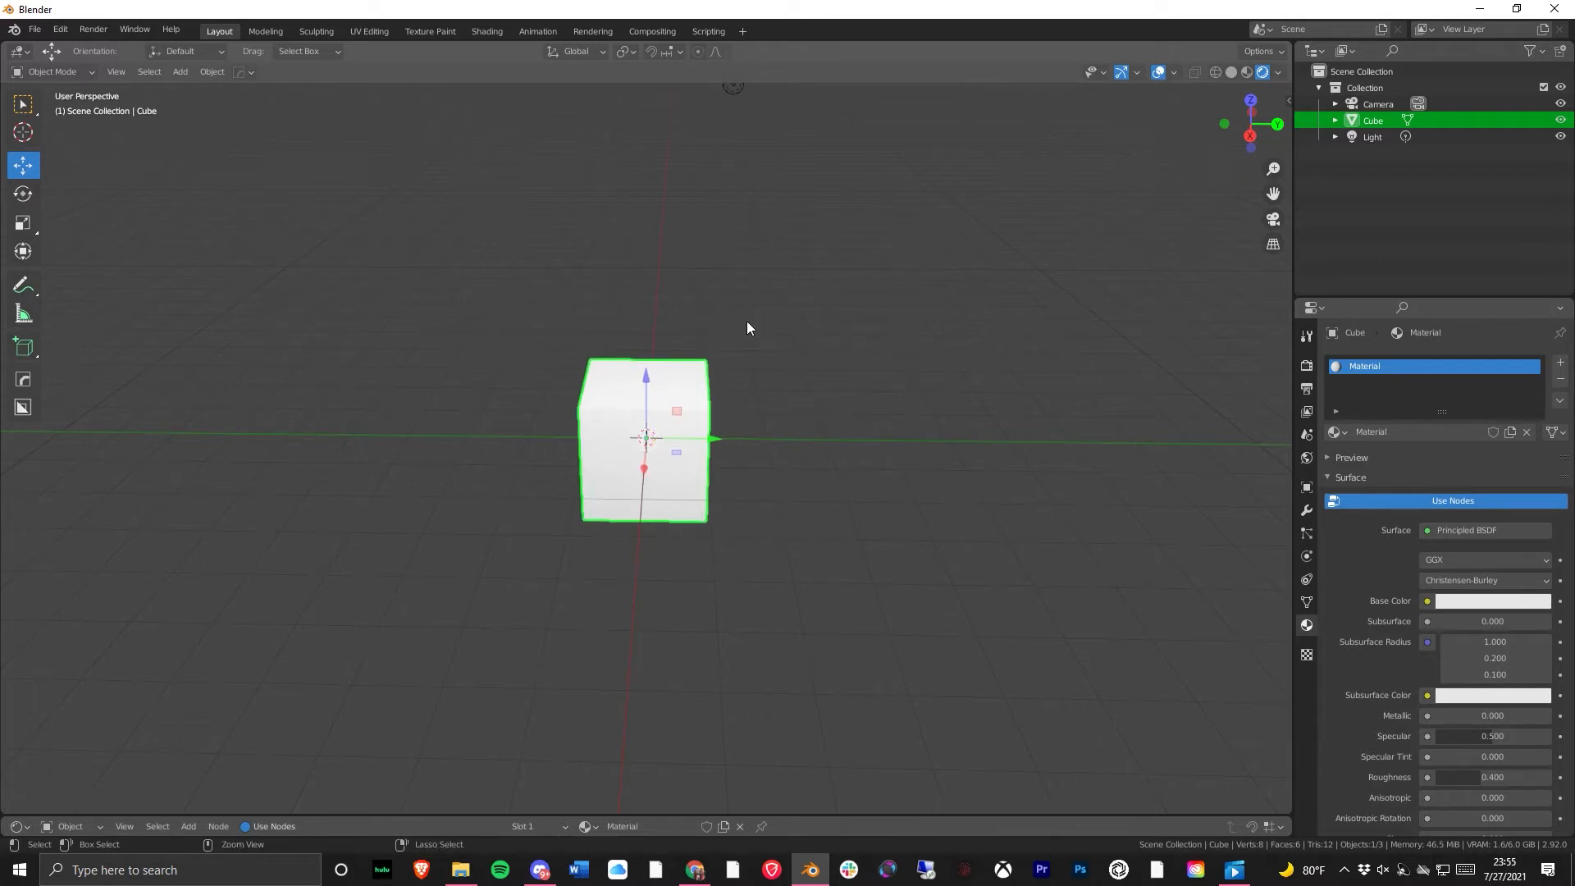
- Rotate the cube about its X, Y and Z axes with the Rotate tool, undoing the rotations
{"action": "left_click", "coordinate": [18, 198]}
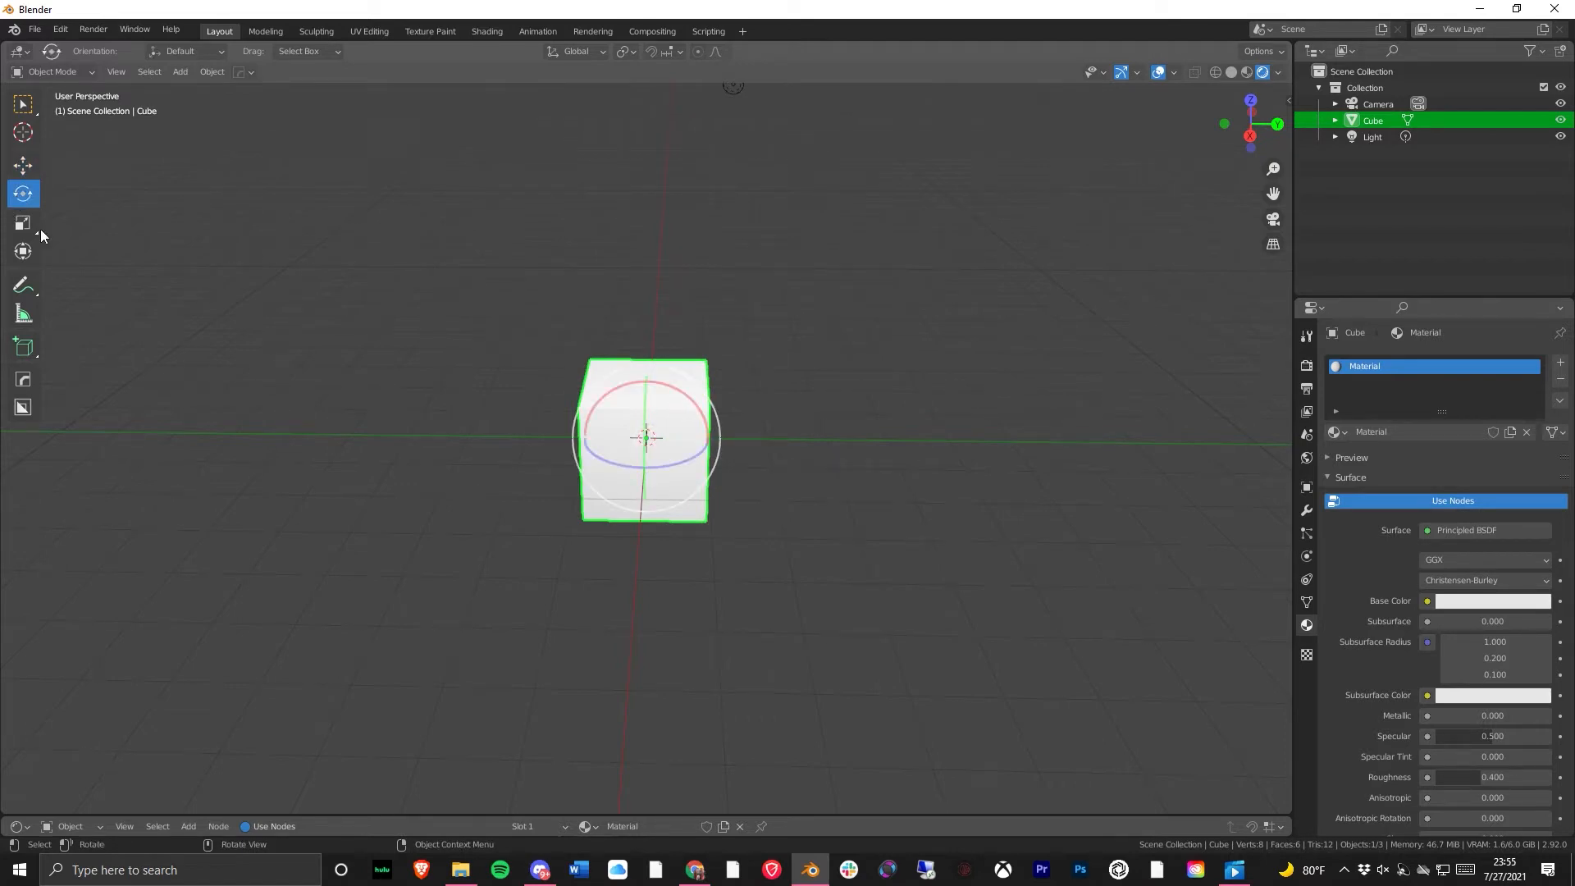
{"action": "middle_click_drag", "start_coordinate": [596, 536], "coordinate": [661, 534]}
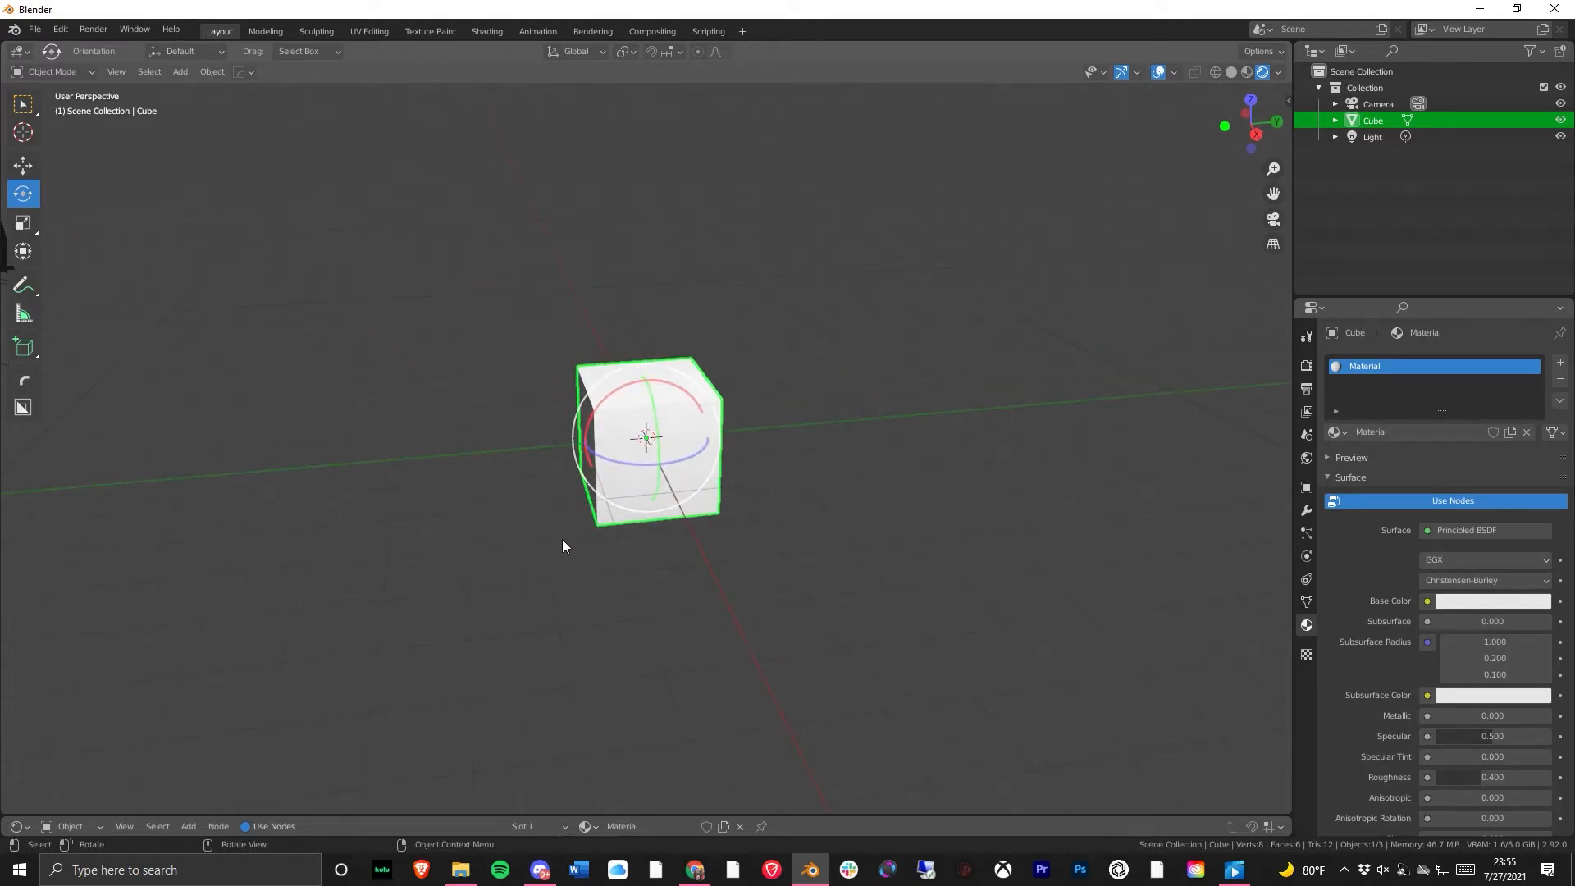
{"action": "middle_click_drag", "start_coordinate": [559, 538], "coordinate": [599, 523]}
{"action": "left_click_drag", "start_coordinate": [608, 408], "coordinate": [582, 368]}
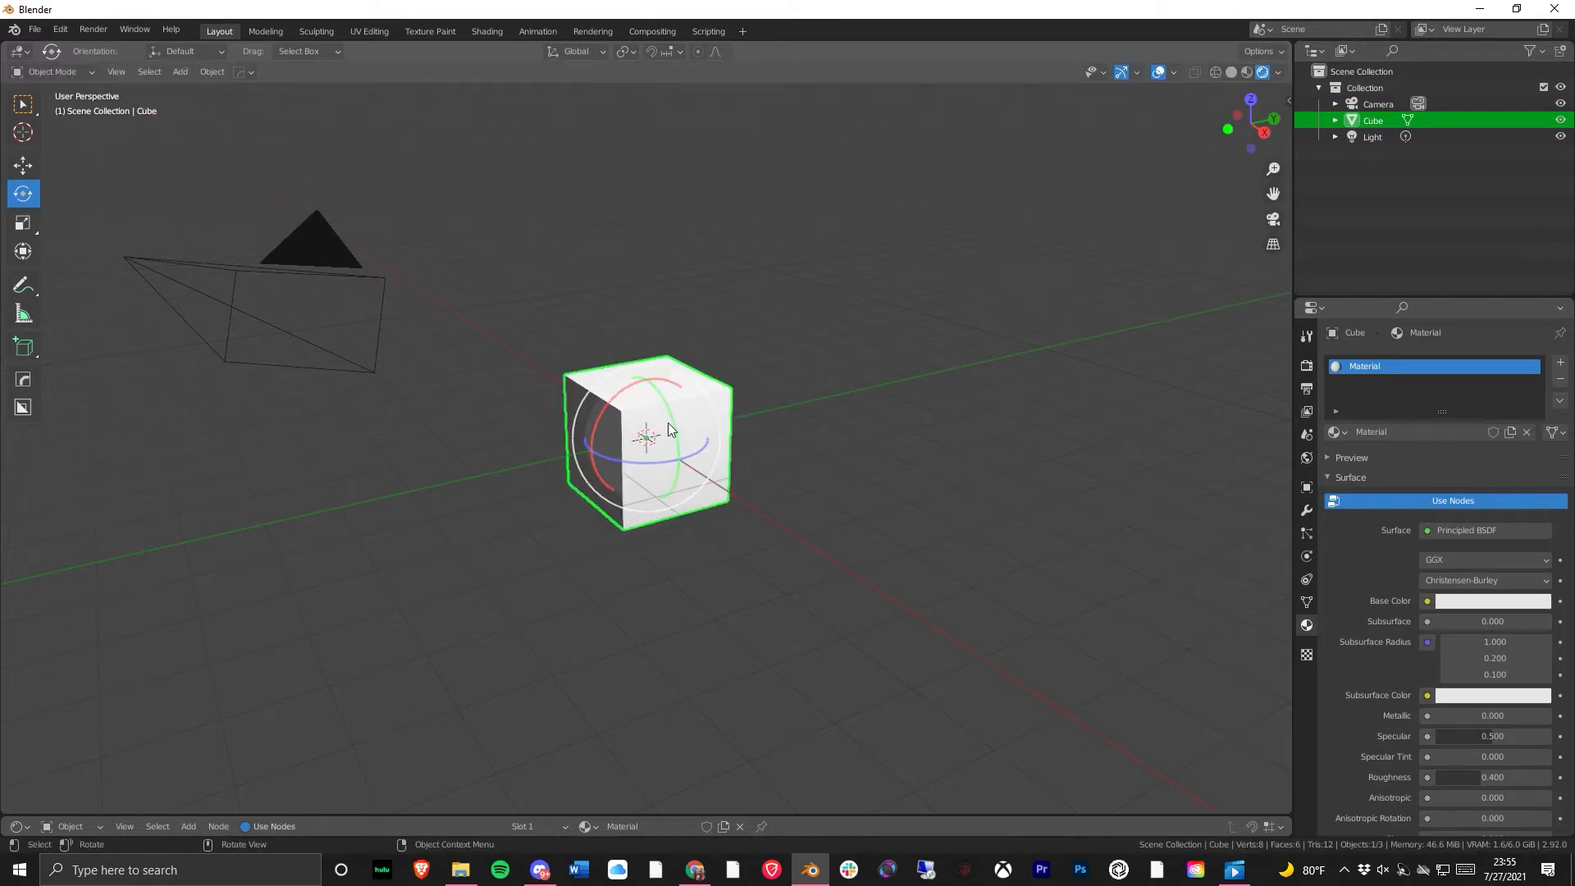
{"action": "left_click_drag", "start_coordinate": [691, 416], "coordinate": [684, 476]}
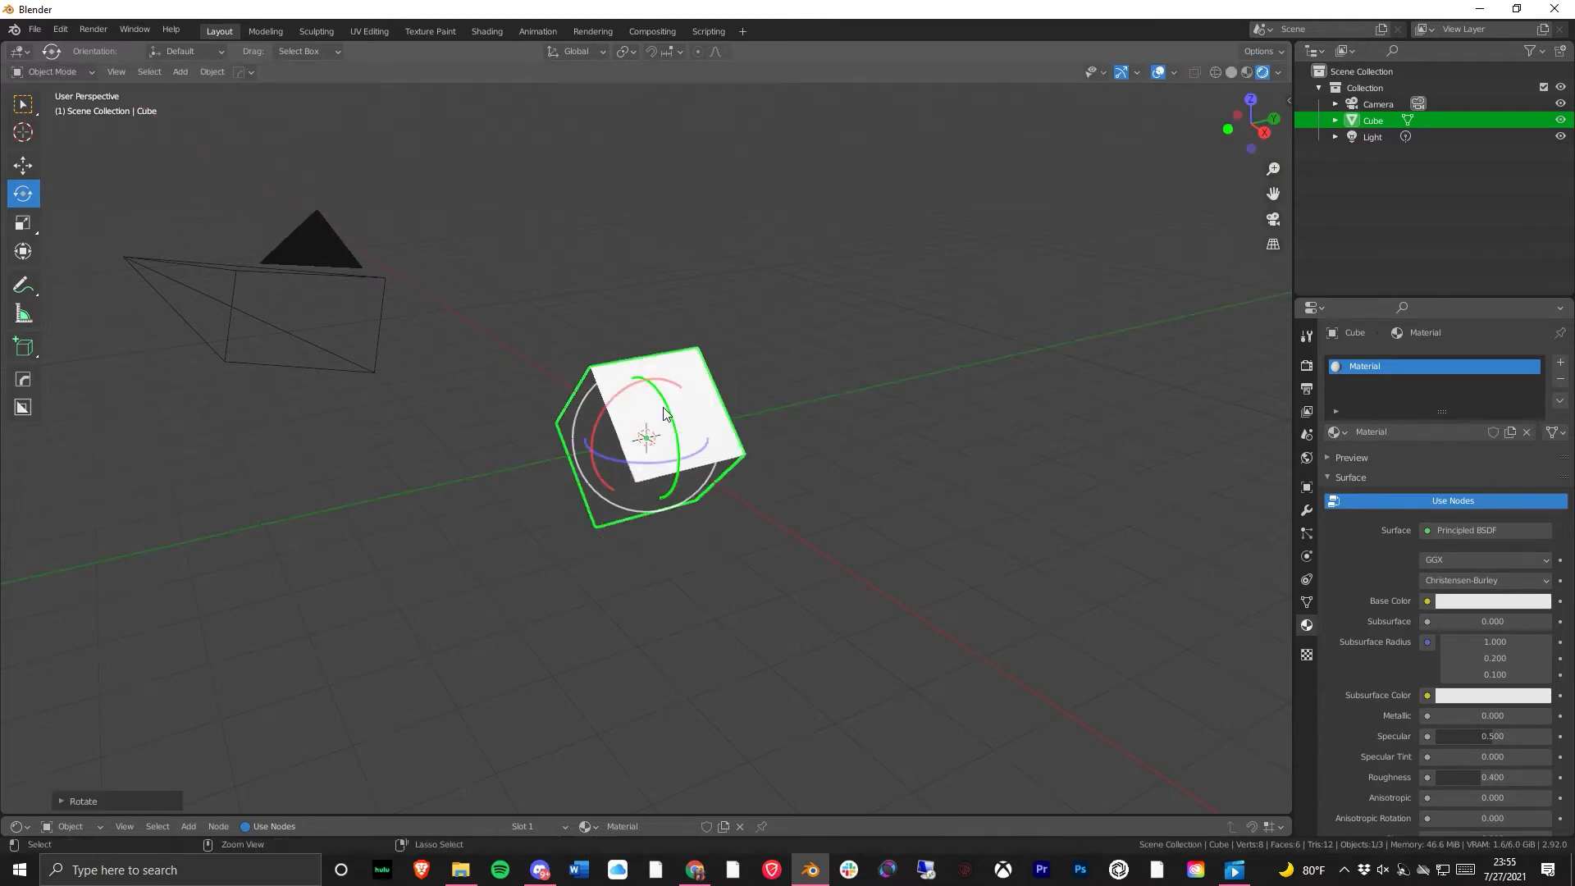
{"action": "left_click_drag", "start_coordinate": [640, 461], "coordinate": [631, 515]}
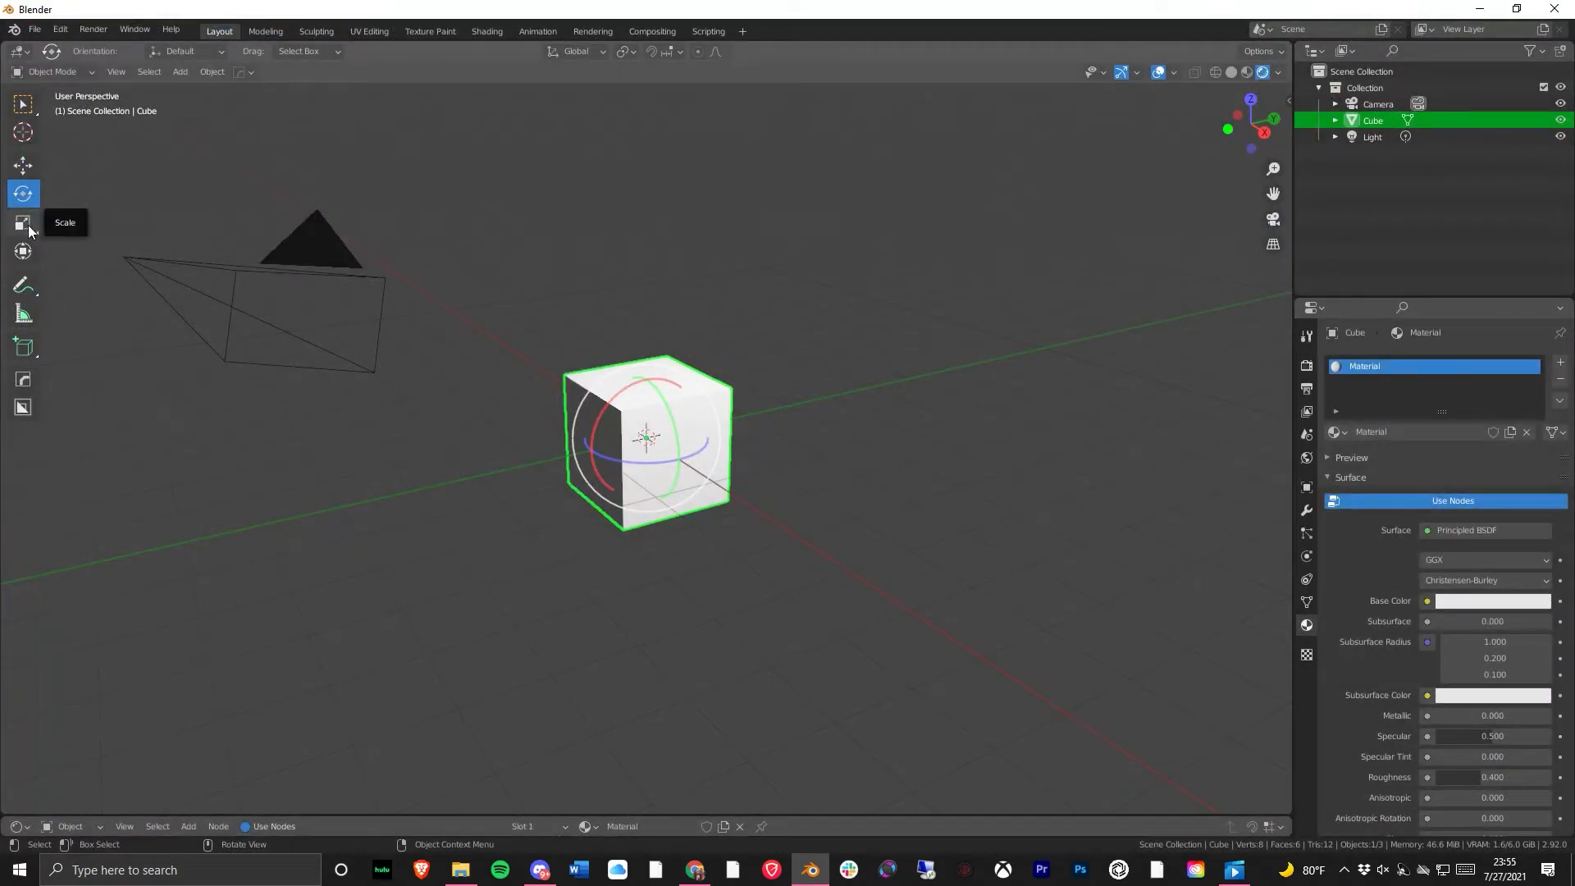
- Scale the cube along individual axes and uniformly with the Scale tool, and undo all the resizing
{"action": "left_click", "coordinate": [24, 223]}
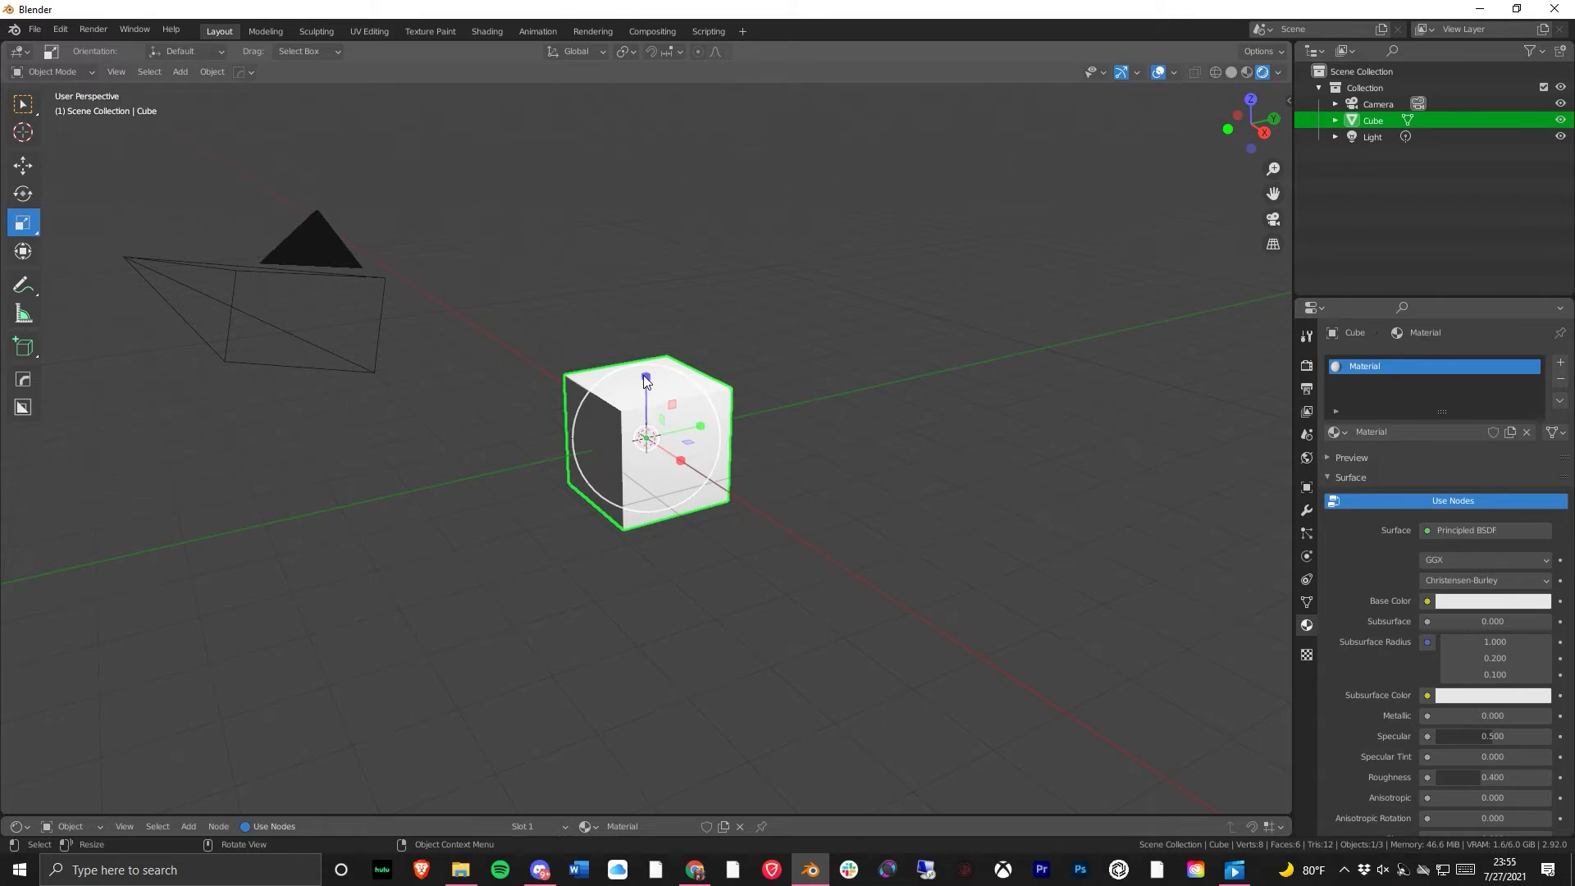
{"action": "left_click_drag", "start_coordinate": [647, 376], "coordinate": [643, 197]}
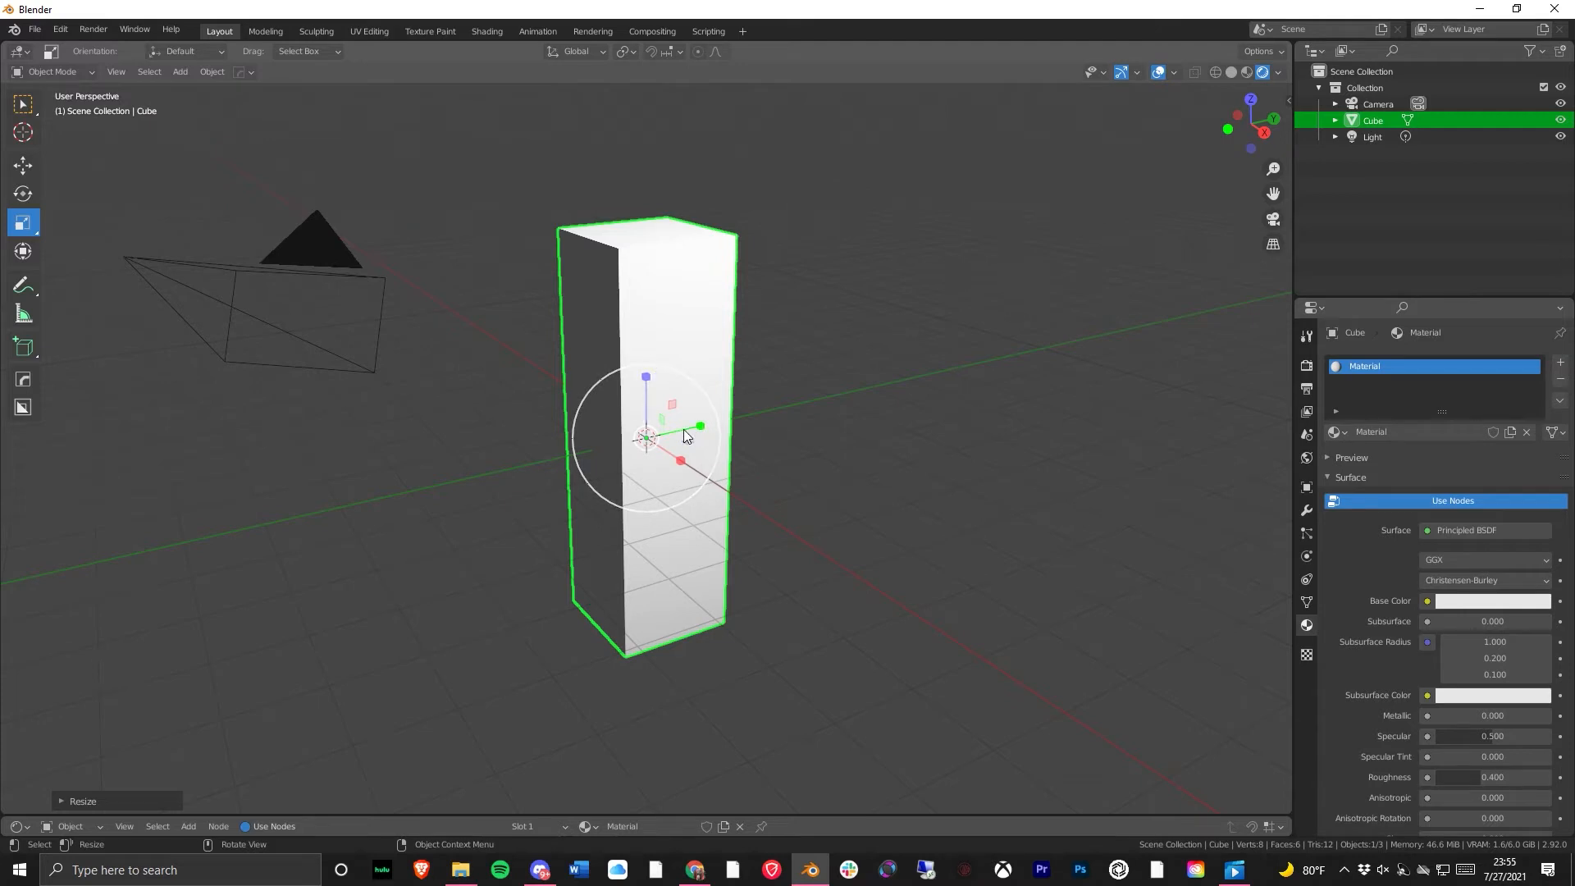
{"action": "left_click_drag", "start_coordinate": [689, 429], "coordinate": [766, 507]}
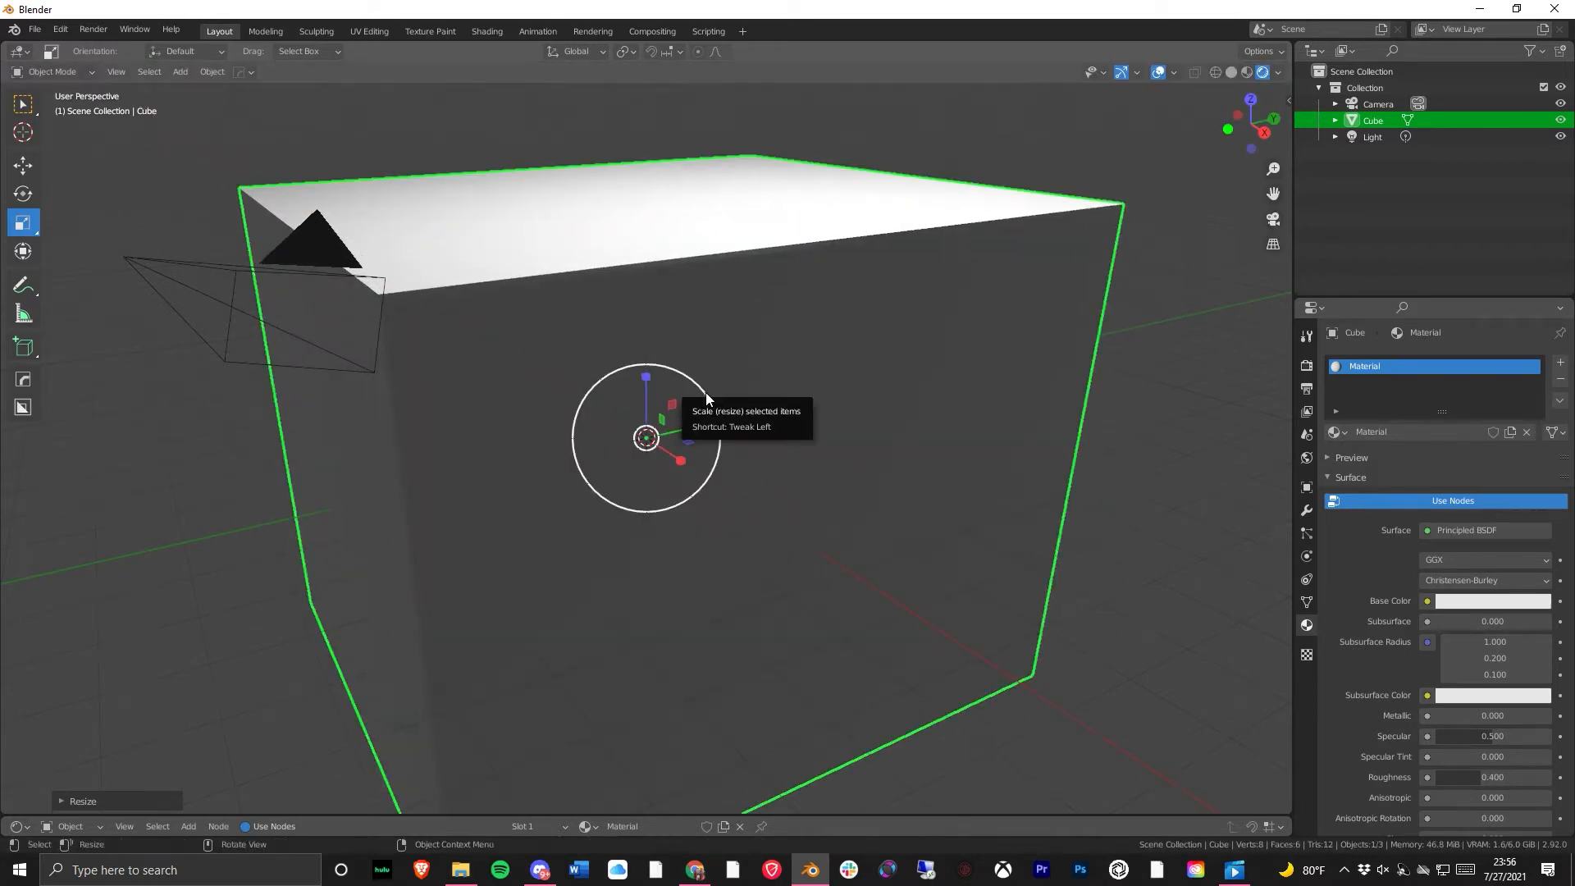
{"action": "left_click_drag", "start_coordinate": [716, 407], "coordinate": [641, 422]}
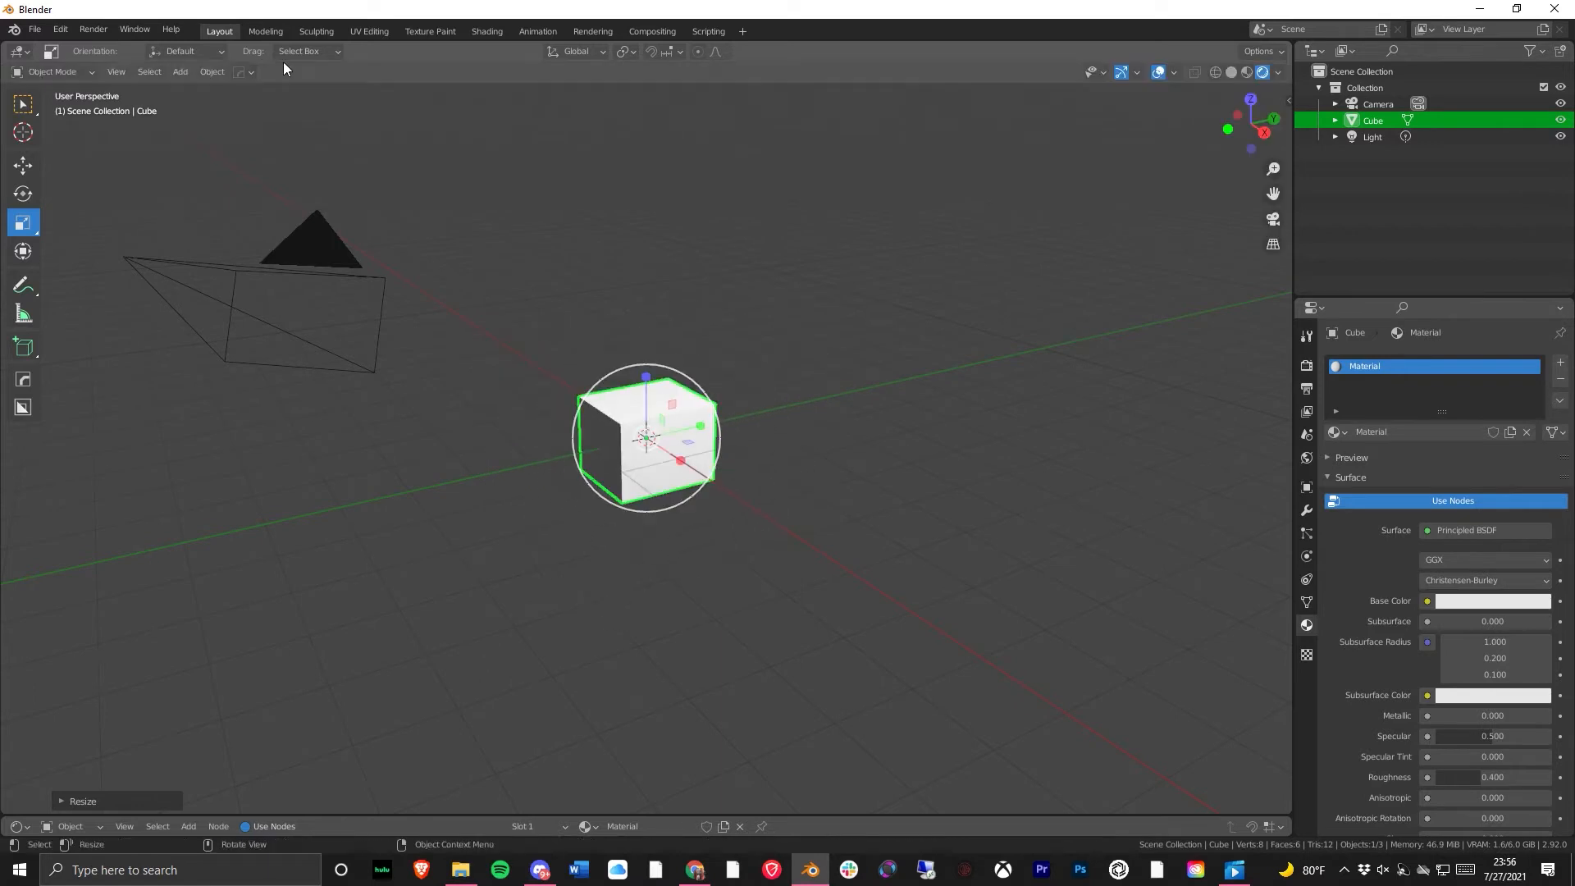
{"action": "key", "text": "ctrl+z"}
{"action": "key", "text": "ctrl+z"}
{"action": "key", "text": "ctrl+z"}
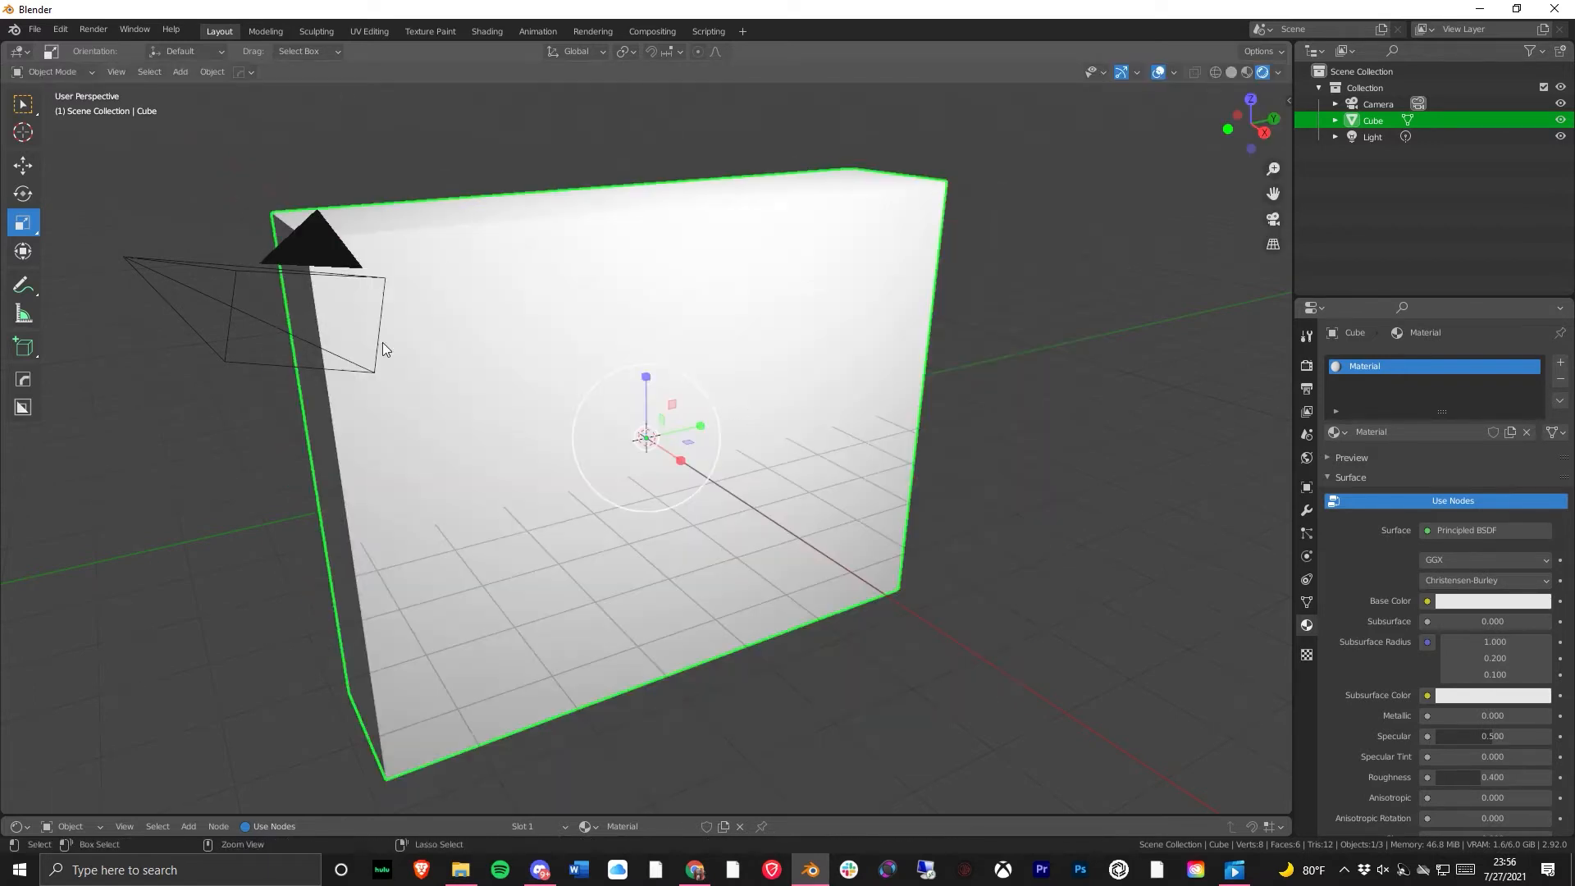
{"action": "key", "text": "ctrl+z"}
{"action": "key", "text": "ctrl+z"}
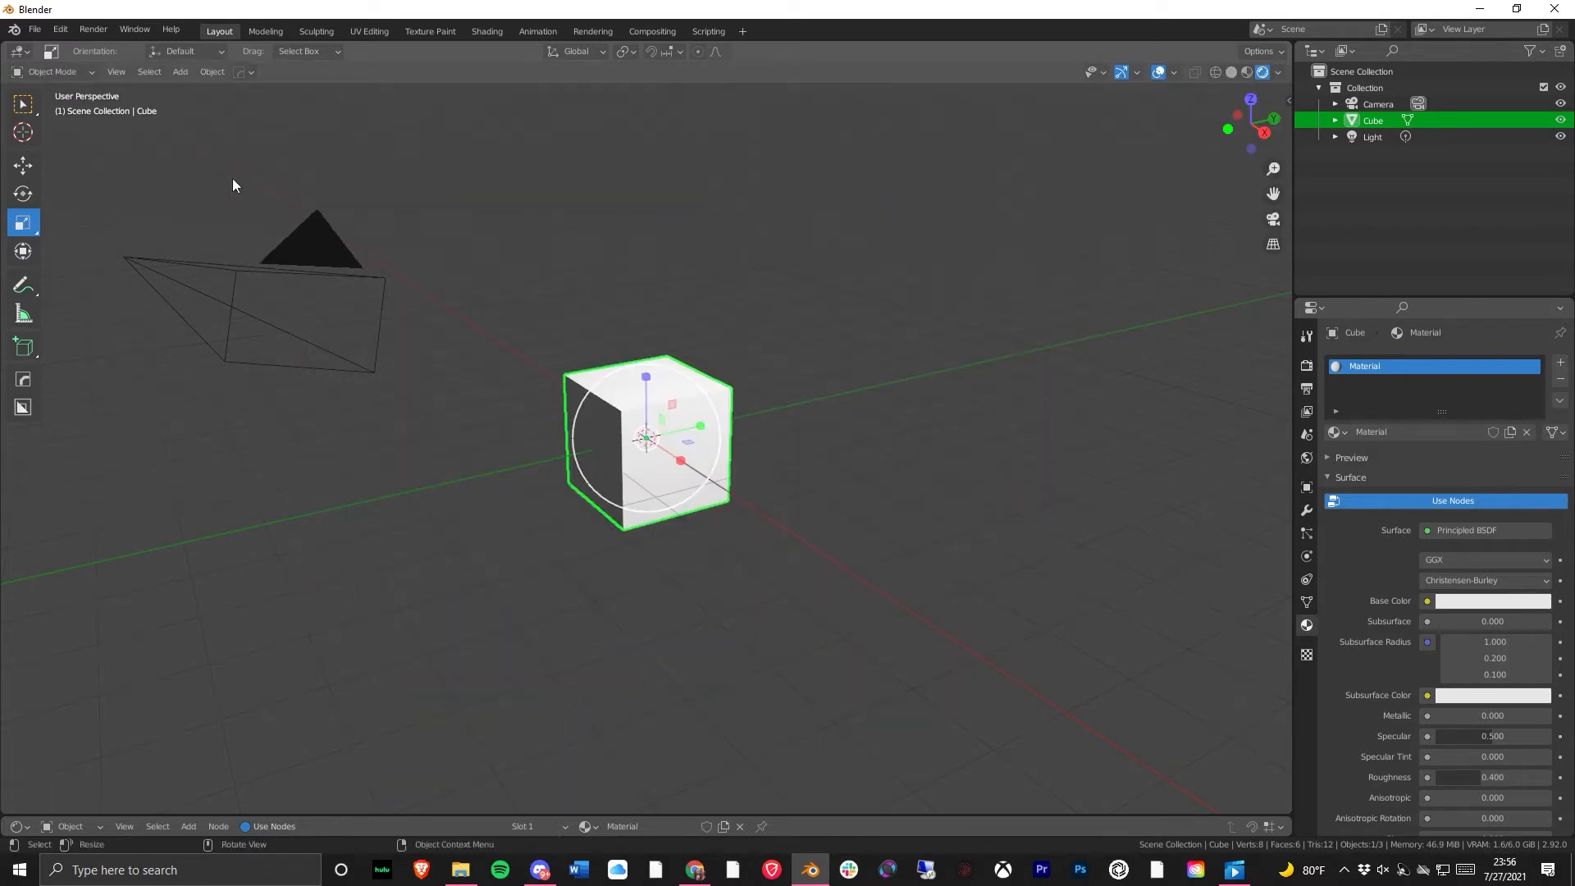
- Show the combined Transform tool's handles on the cube and switch back to the Move tool
{"action": "left_click", "coordinate": [23, 253]}
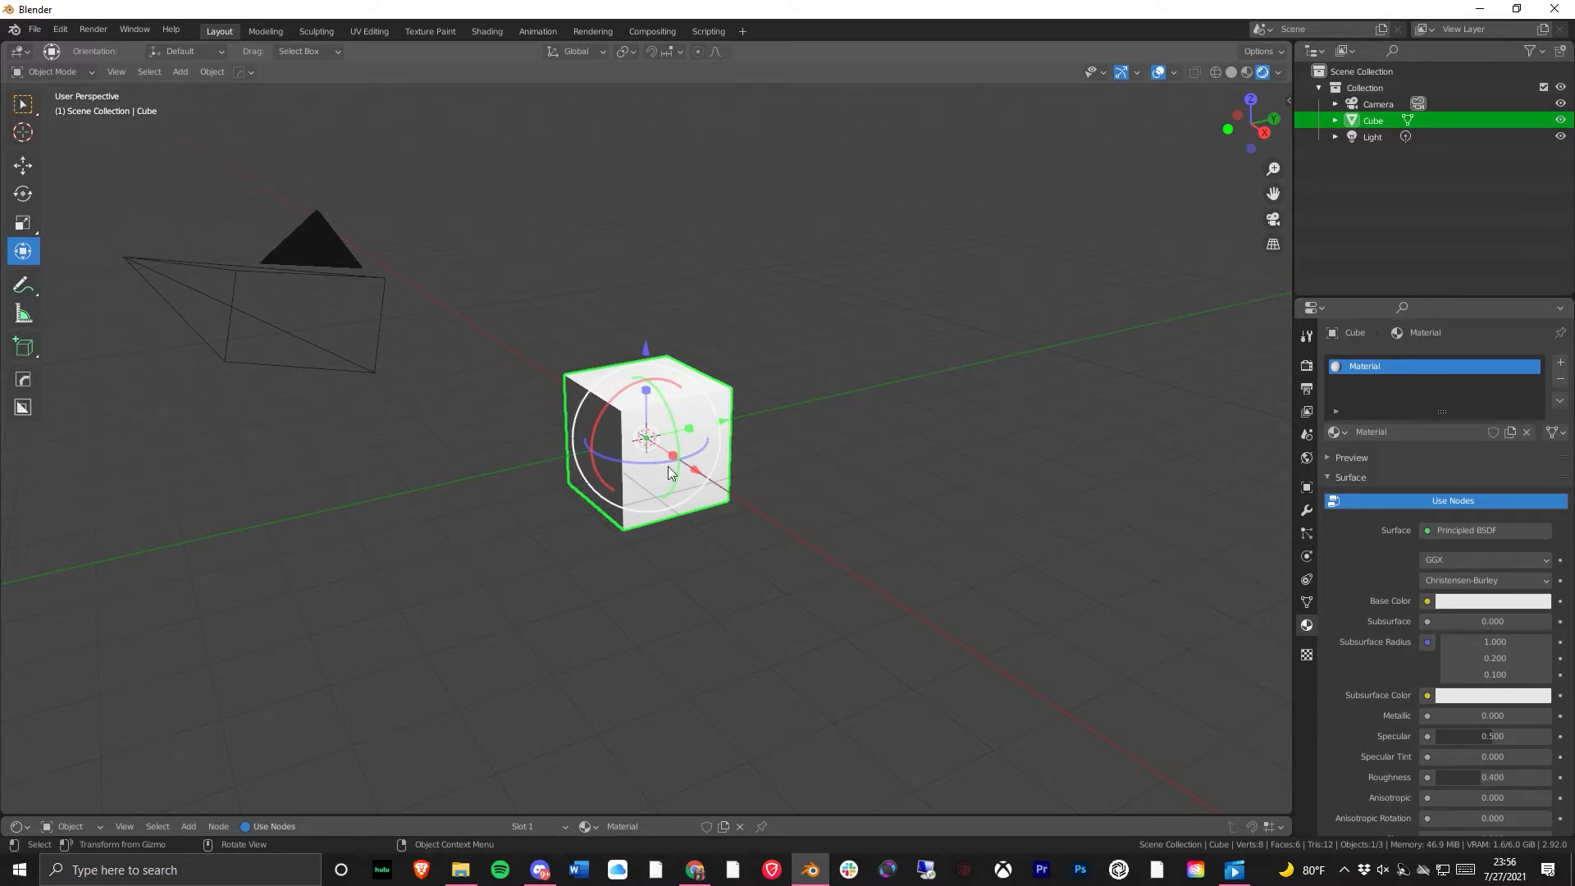
{"action": "middle_click_drag", "start_coordinate": [874, 498], "coordinate": [841, 502]}
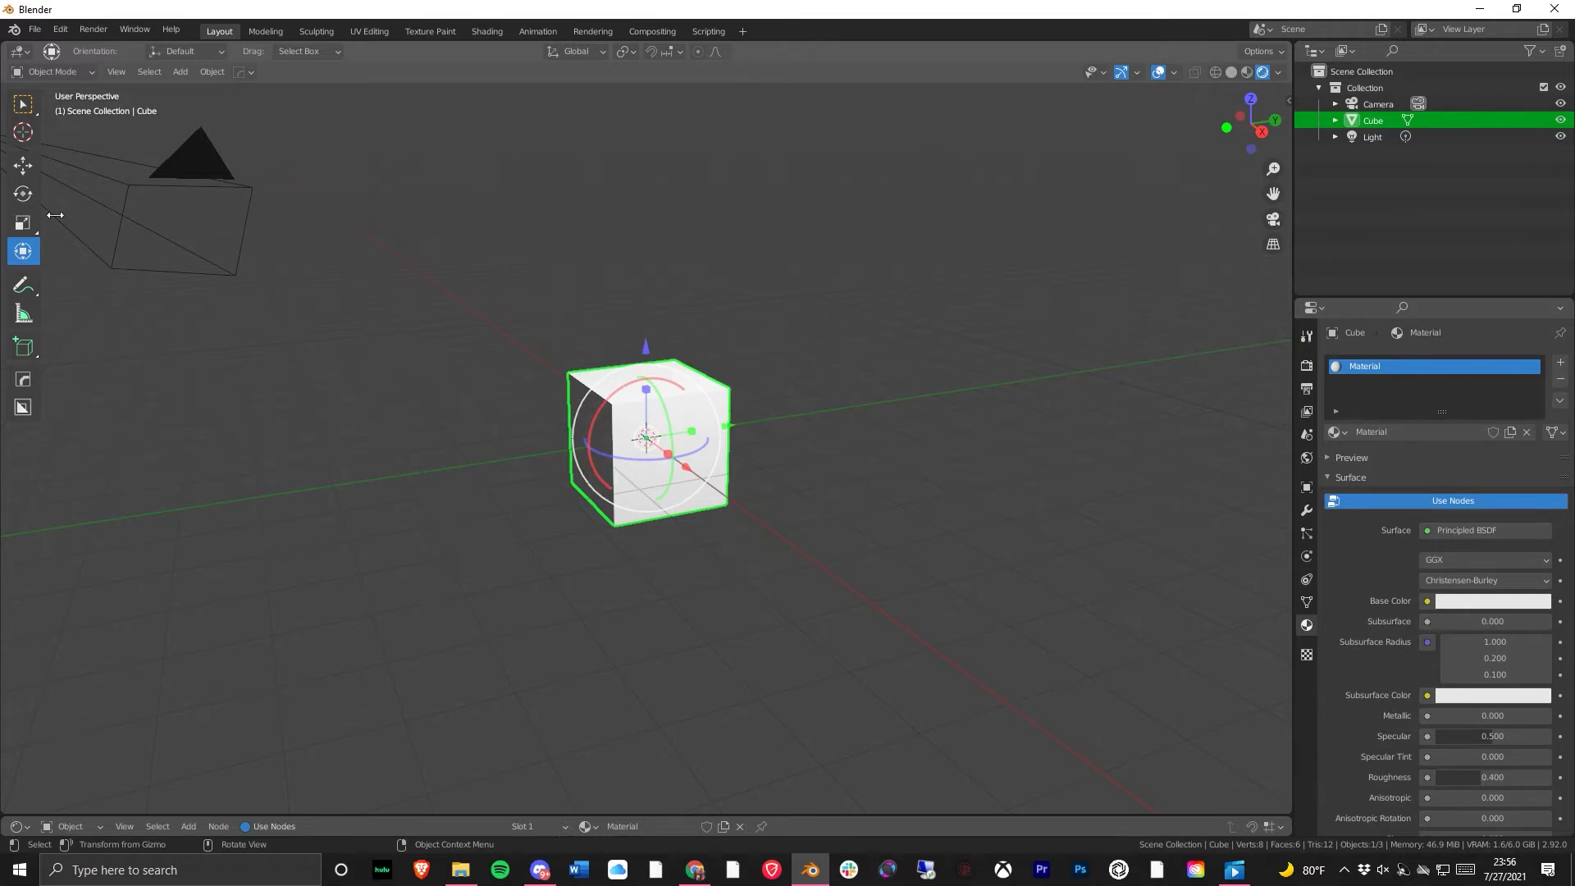
{"action": "left_click", "coordinate": [22, 164]}
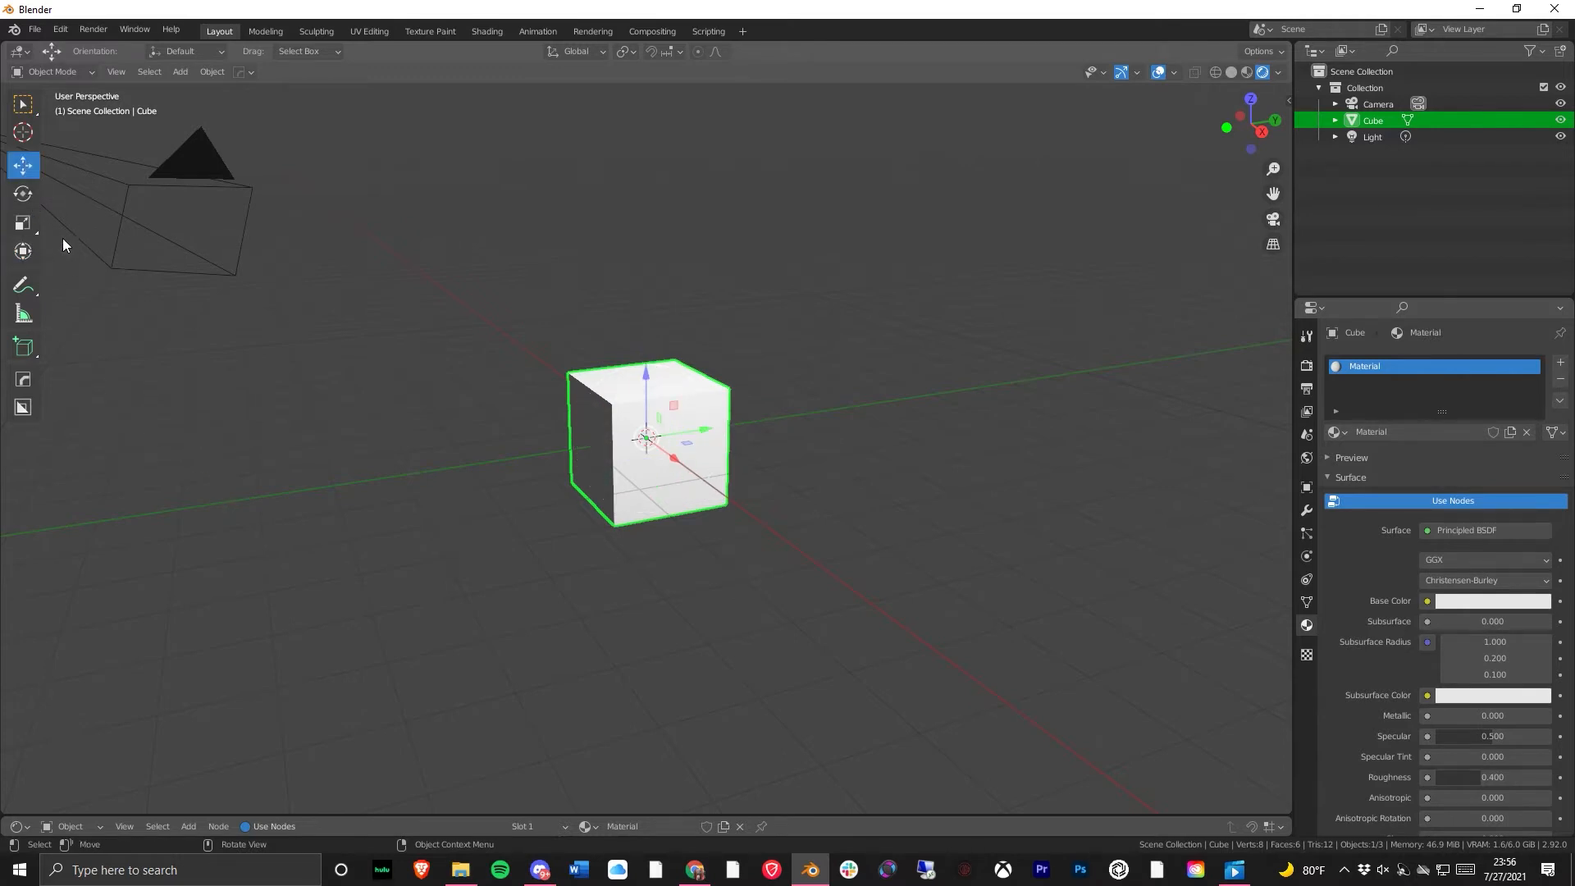
- Box-select the camera, cube and light together with the Select Box tool, and clear the selection
{"action": "left_click", "coordinate": [22, 104]}
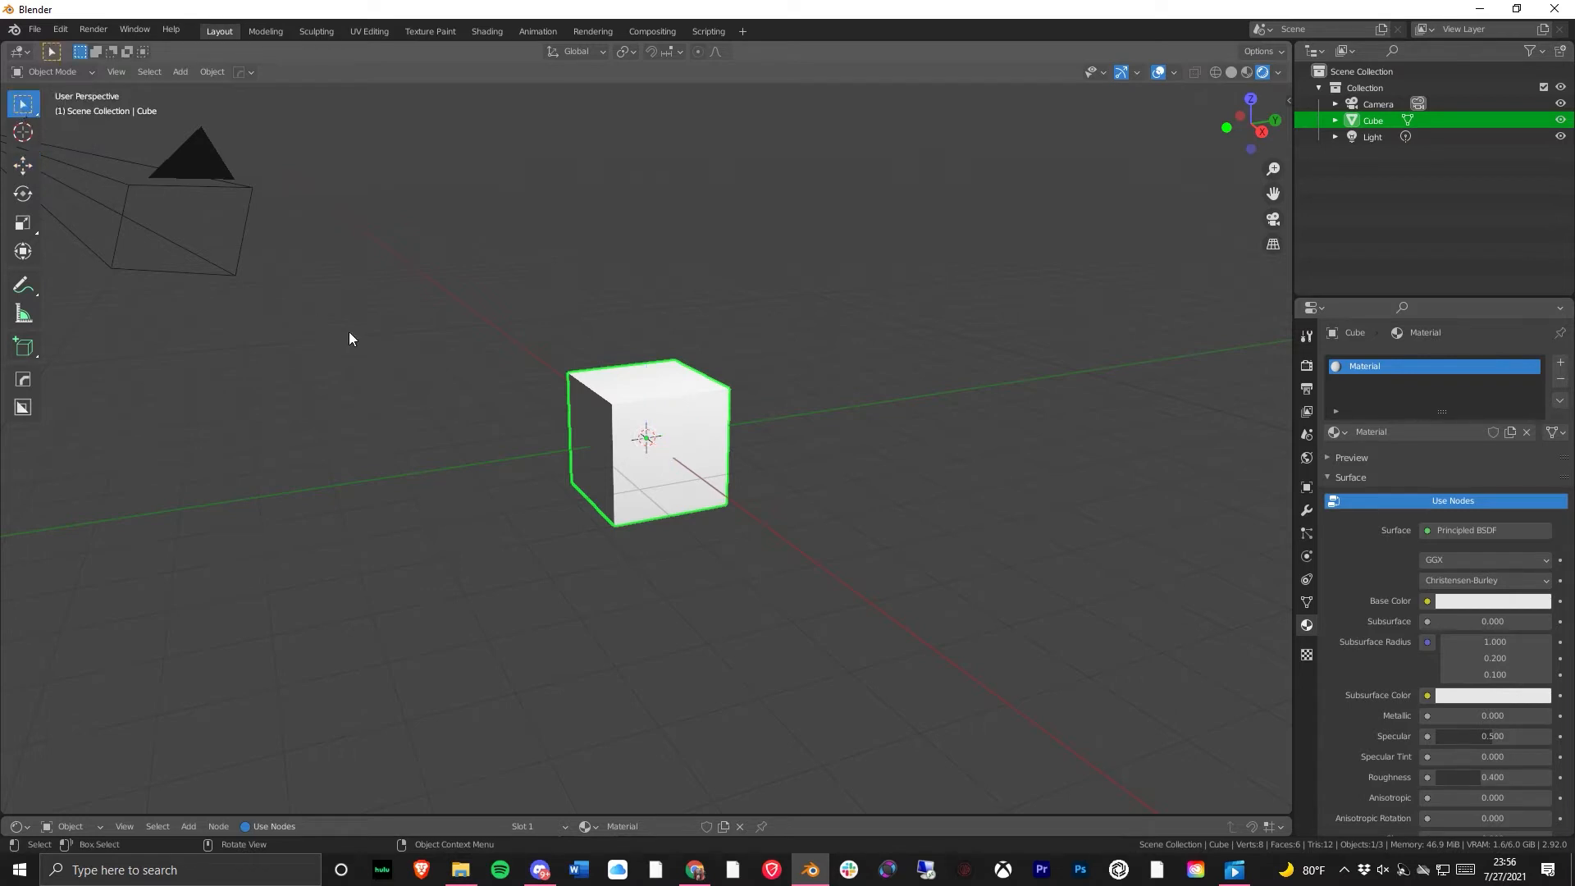
{"action": "scroll", "coordinate": [583, 459], "scroll_direction": "down", "scroll_amount": 3}
{"action": "scroll", "coordinate": [707, 486], "scroll_direction": "up", "scroll_amount": 1}
{"action": "left_click_drag", "start_coordinate": [989, 599], "coordinate": [299, 136]}
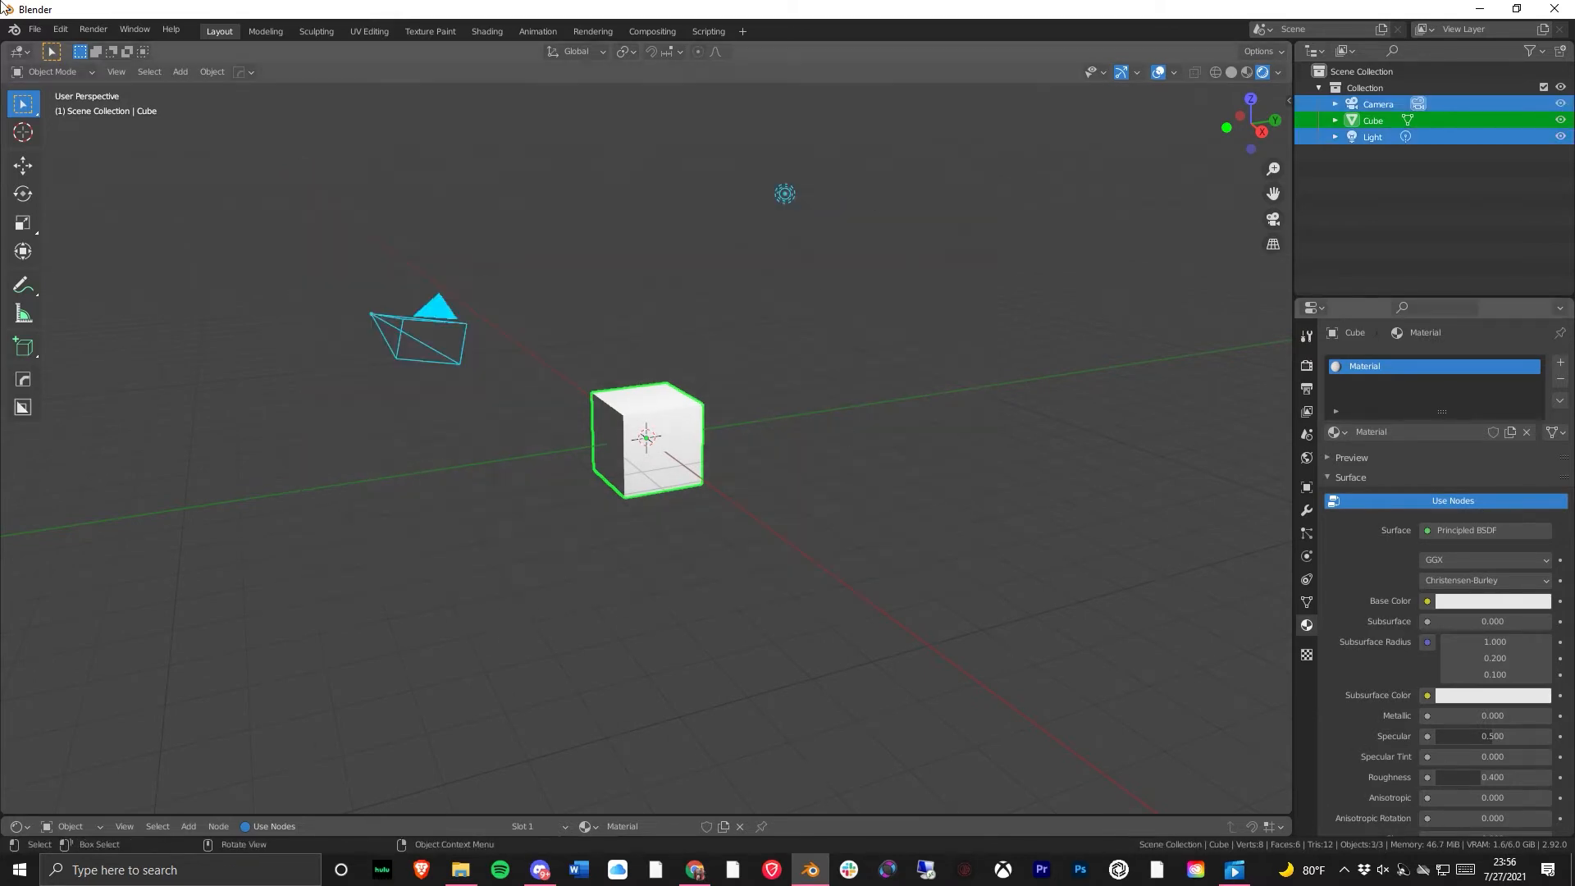
{"action": "left_click", "coordinate": [811, 554]}
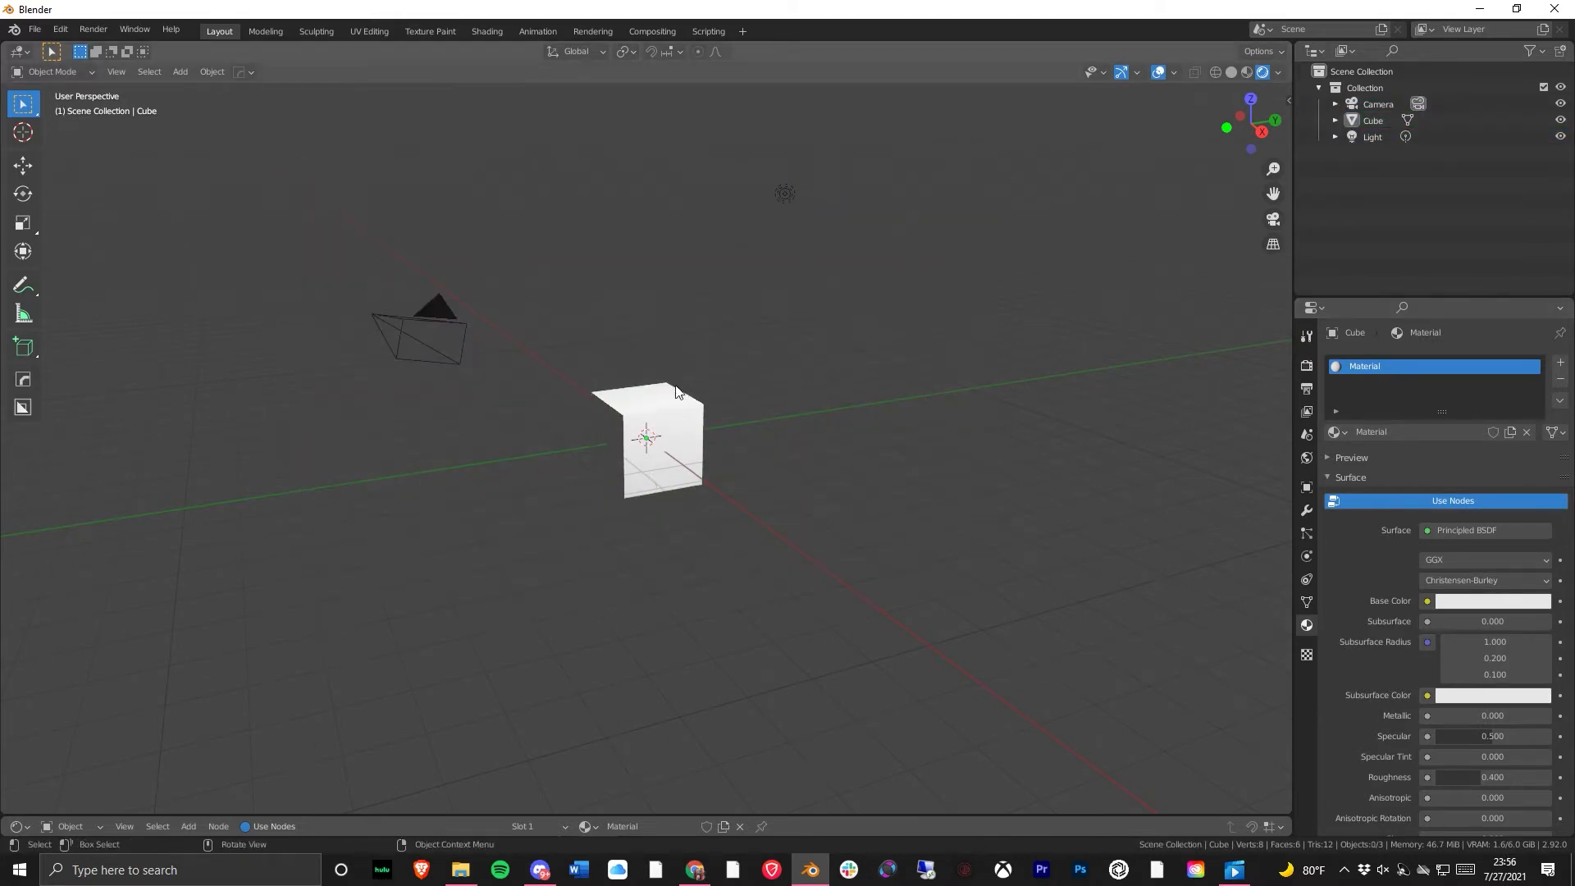
- Select only the cube, first with a selection box and again directly, and deselect it
{"action": "left_click_drag", "start_coordinate": [587, 369], "coordinate": [796, 573]}
{"action": "left_click", "coordinate": [768, 425]}
{"action": "left_click", "coordinate": [647, 427]}
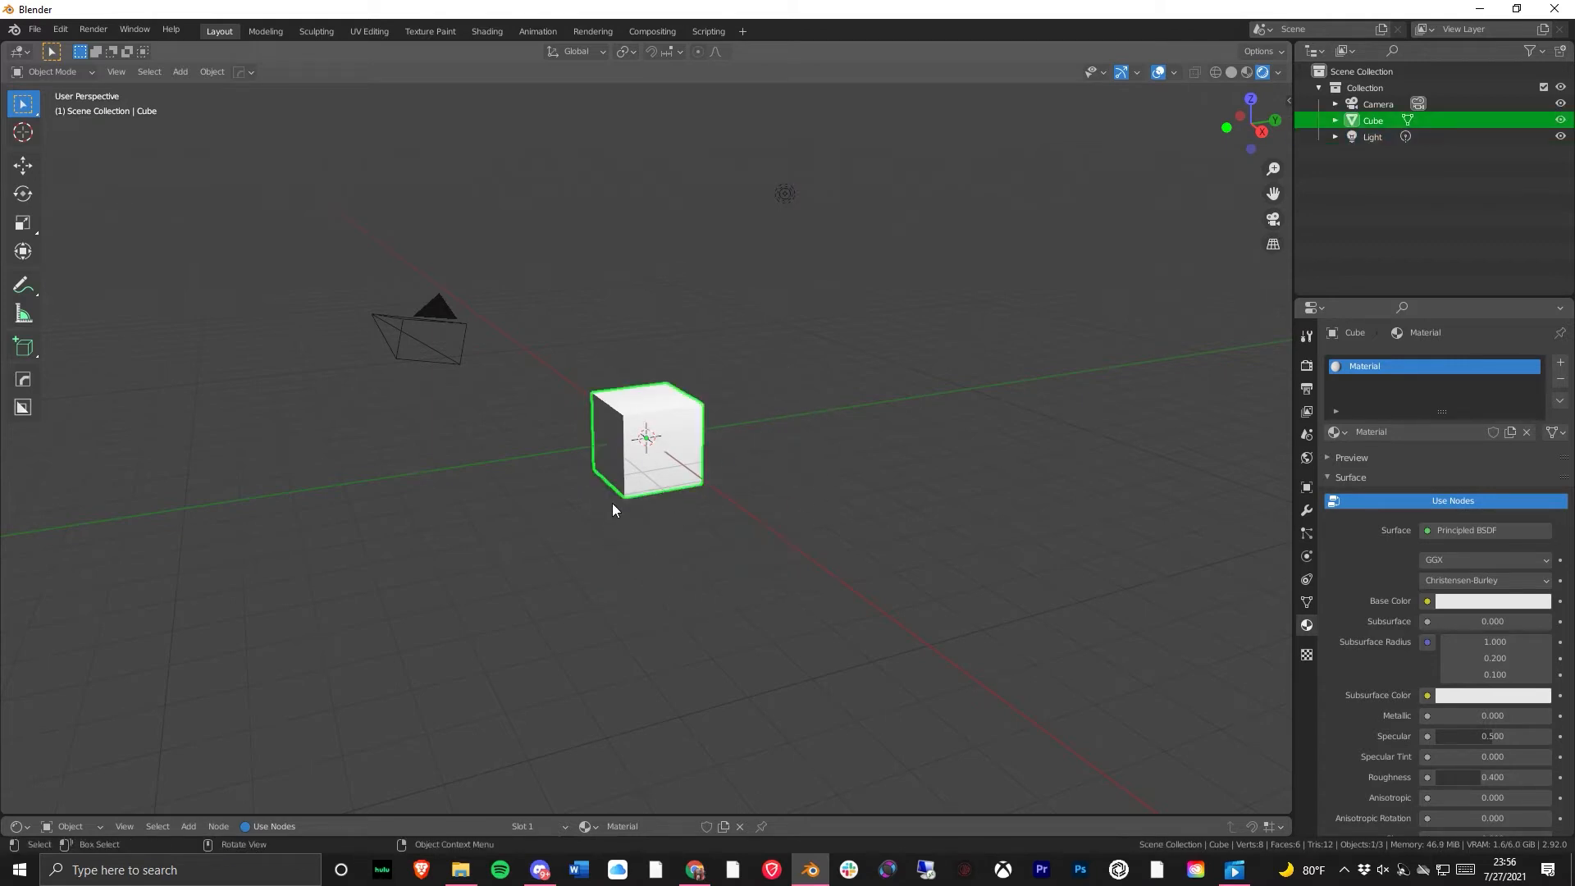
{"action": "left_click", "coordinate": [578, 446]}
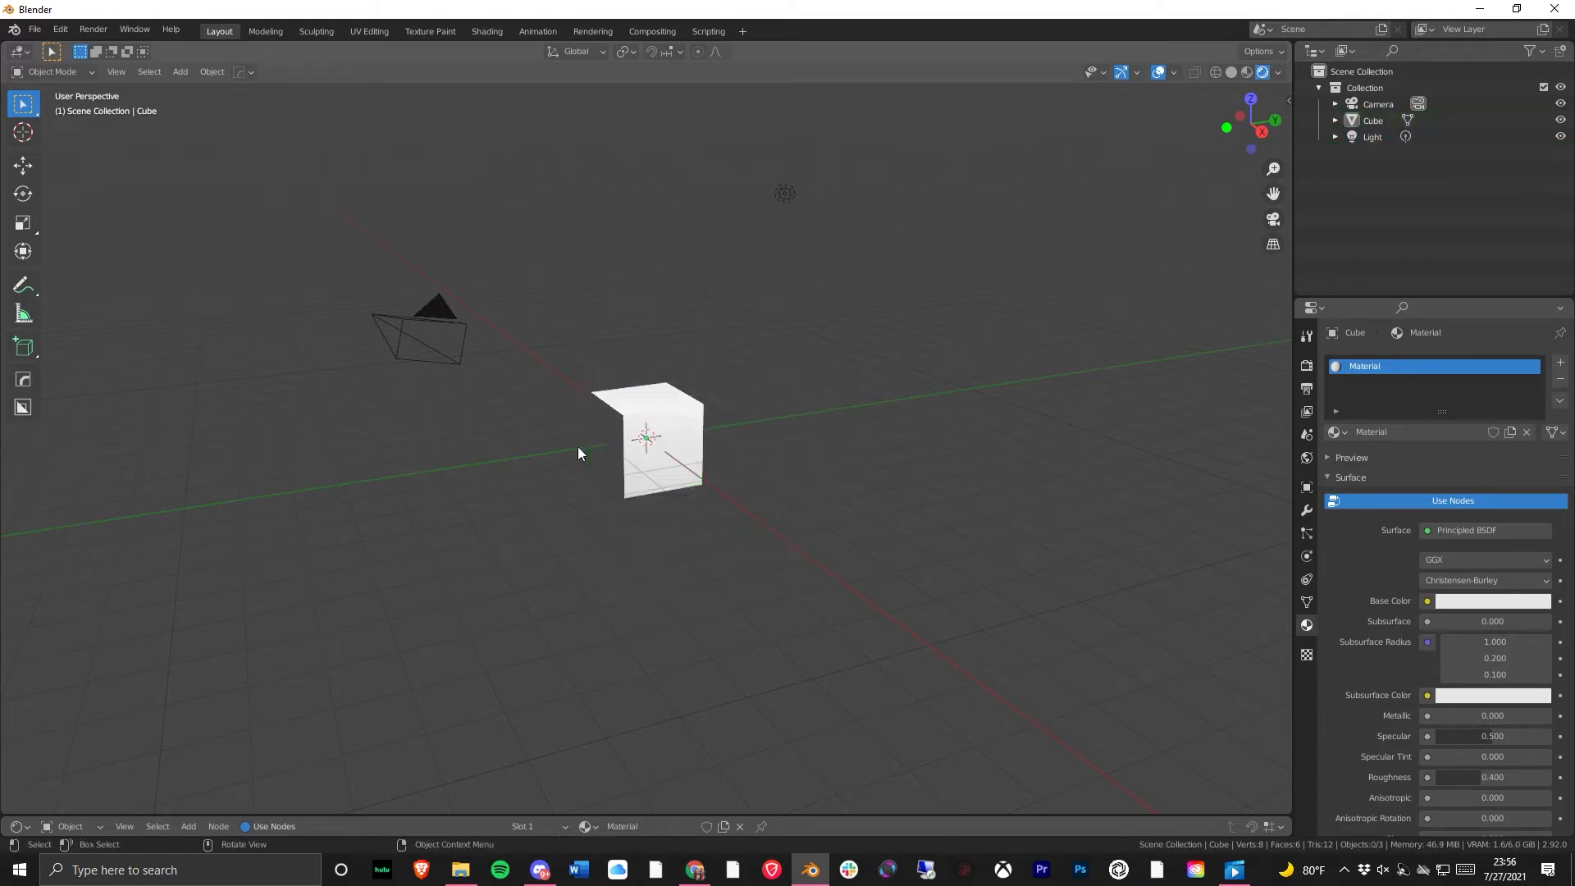
- Place the 3D cursor beside the cube, near the green Y axis, with the Cursor tool
{"action": "left_click", "coordinate": [16, 131]}
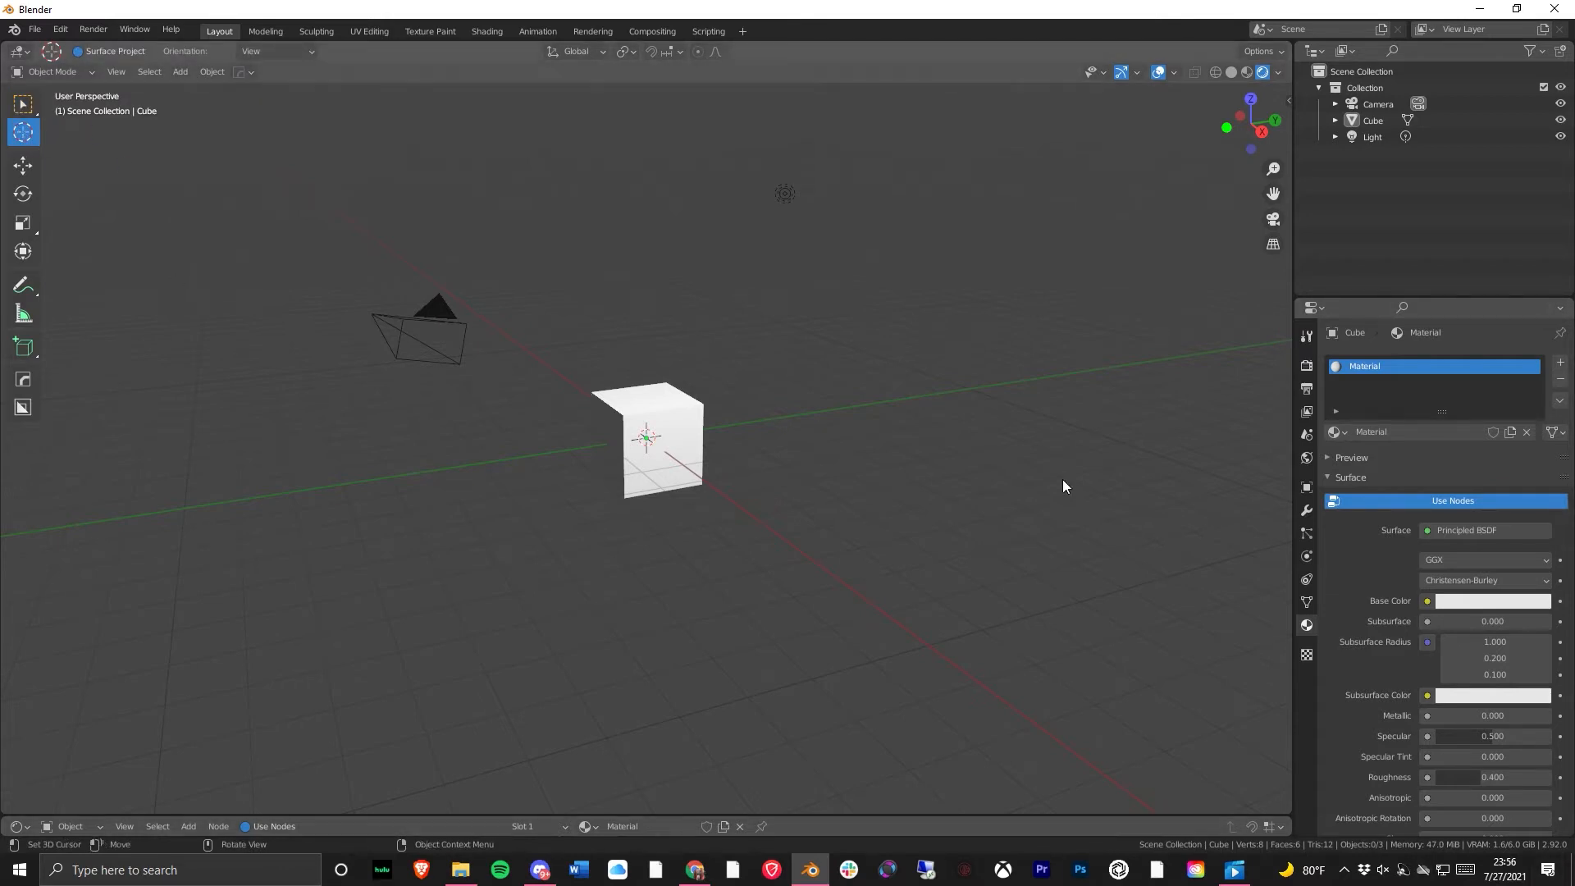
{"action": "scroll", "coordinate": [585, 437], "scroll_direction": "up", "scroll_amount": 2}
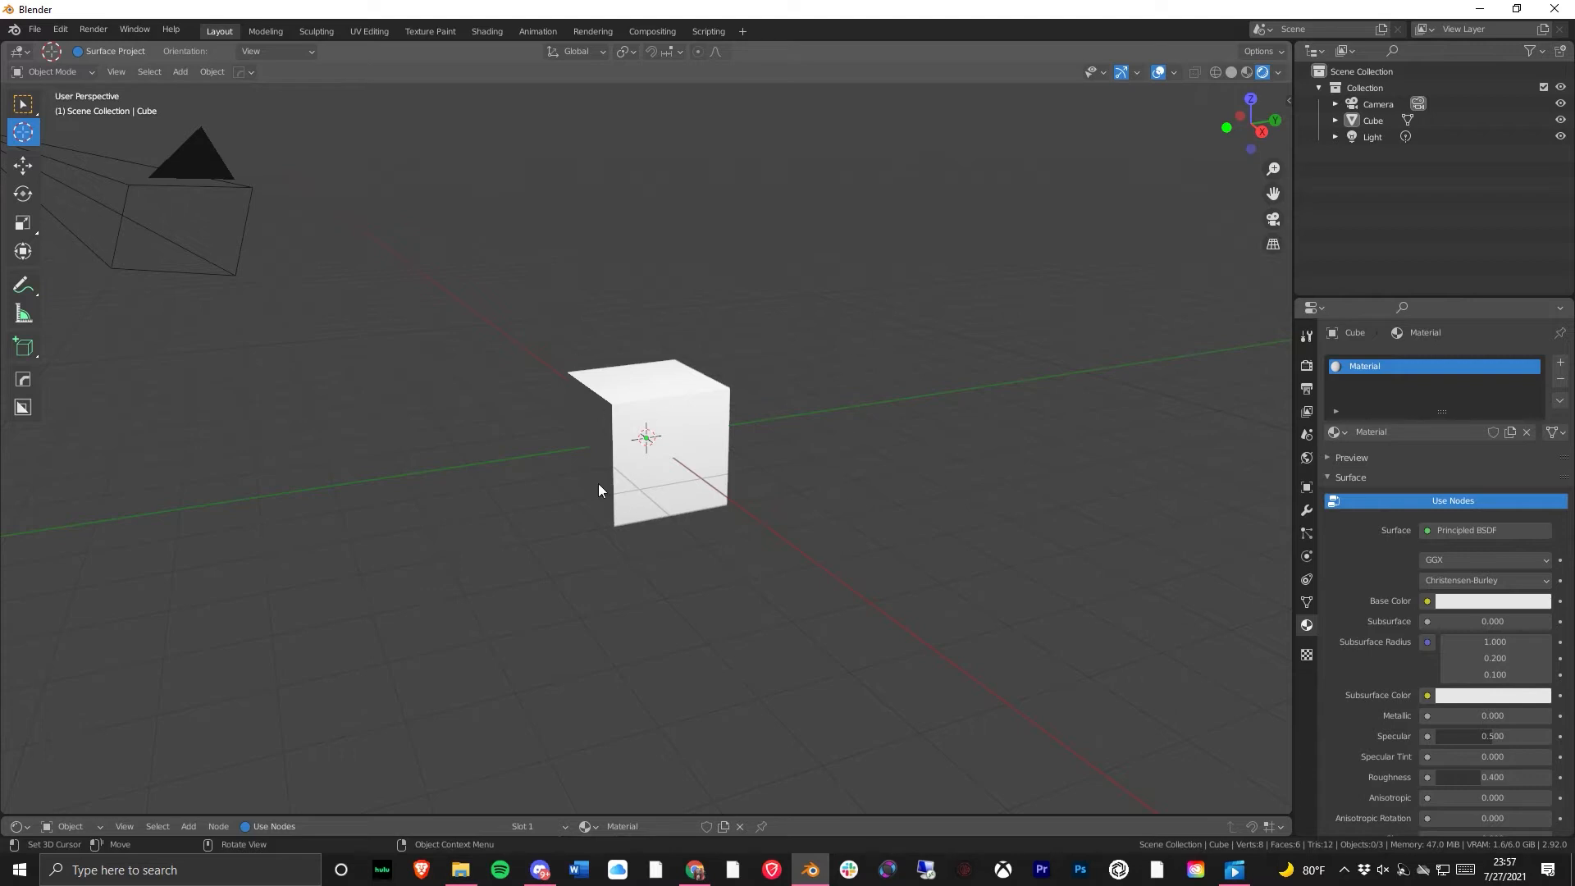
{"action": "left_click", "coordinate": [332, 487]}
- Add a second mesh cube at the 3D cursor, inspect its placement, and undo the addition
{"action": "left_click", "coordinate": [23, 104]}
{"action": "left_click", "coordinate": [190, 74]}
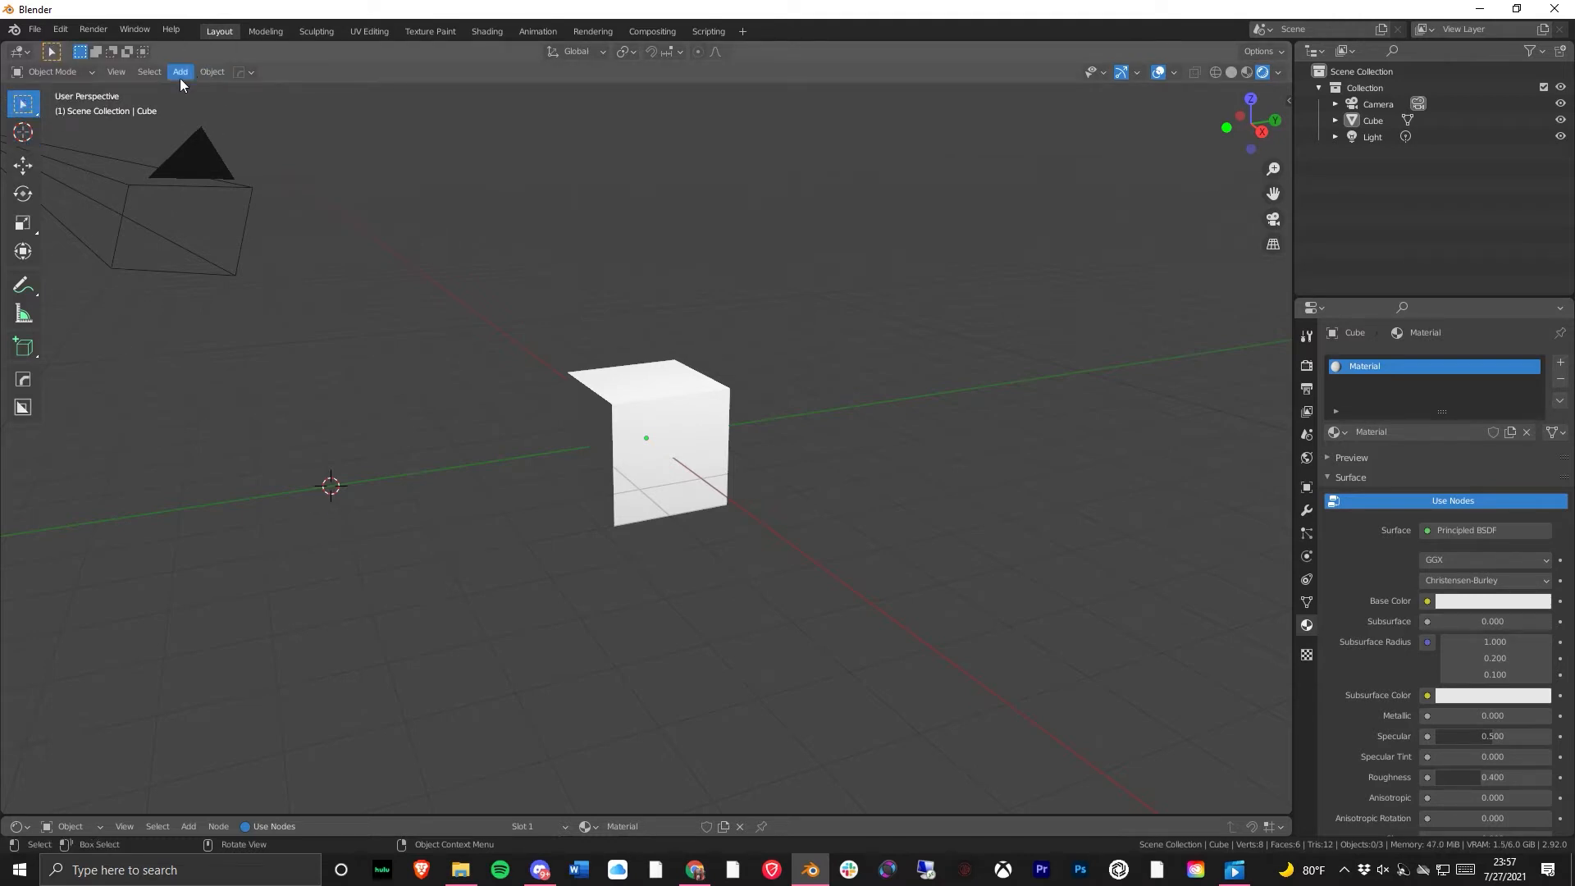
{"action": "left_click", "coordinate": [180, 72]}
{"action": "mouse_move", "coordinate": [246, 90]}
{"action": "left_click", "coordinate": [338, 116]}
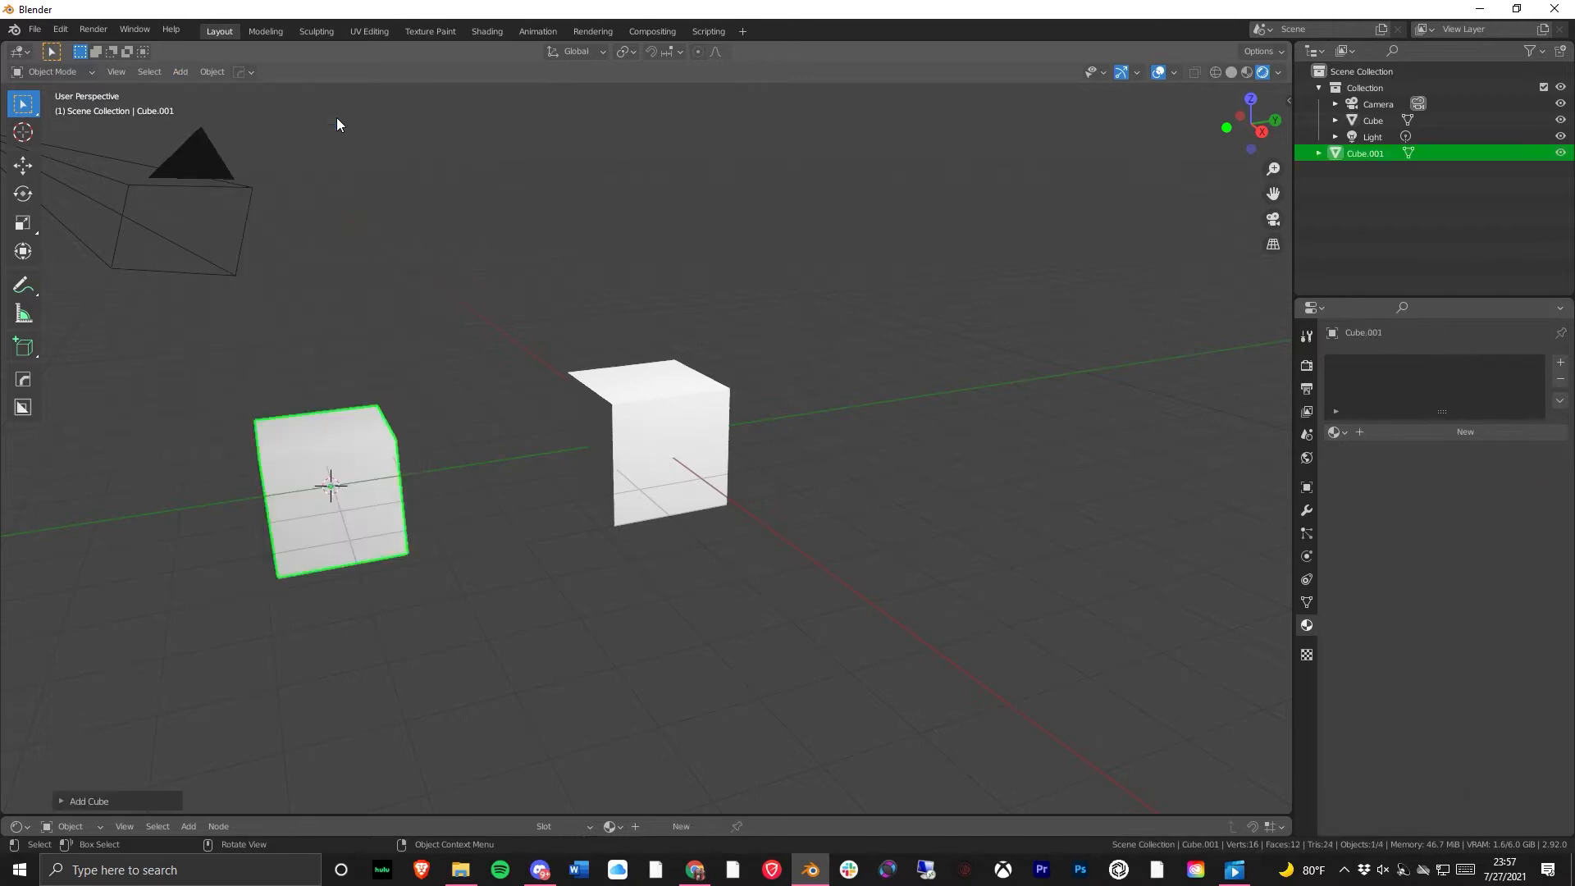
{"action": "middle_click_drag", "start_coordinate": [395, 455], "coordinate": [765, 697]}
{"action": "middle_click_drag", "start_coordinate": [773, 563], "coordinate": [577, 534]}
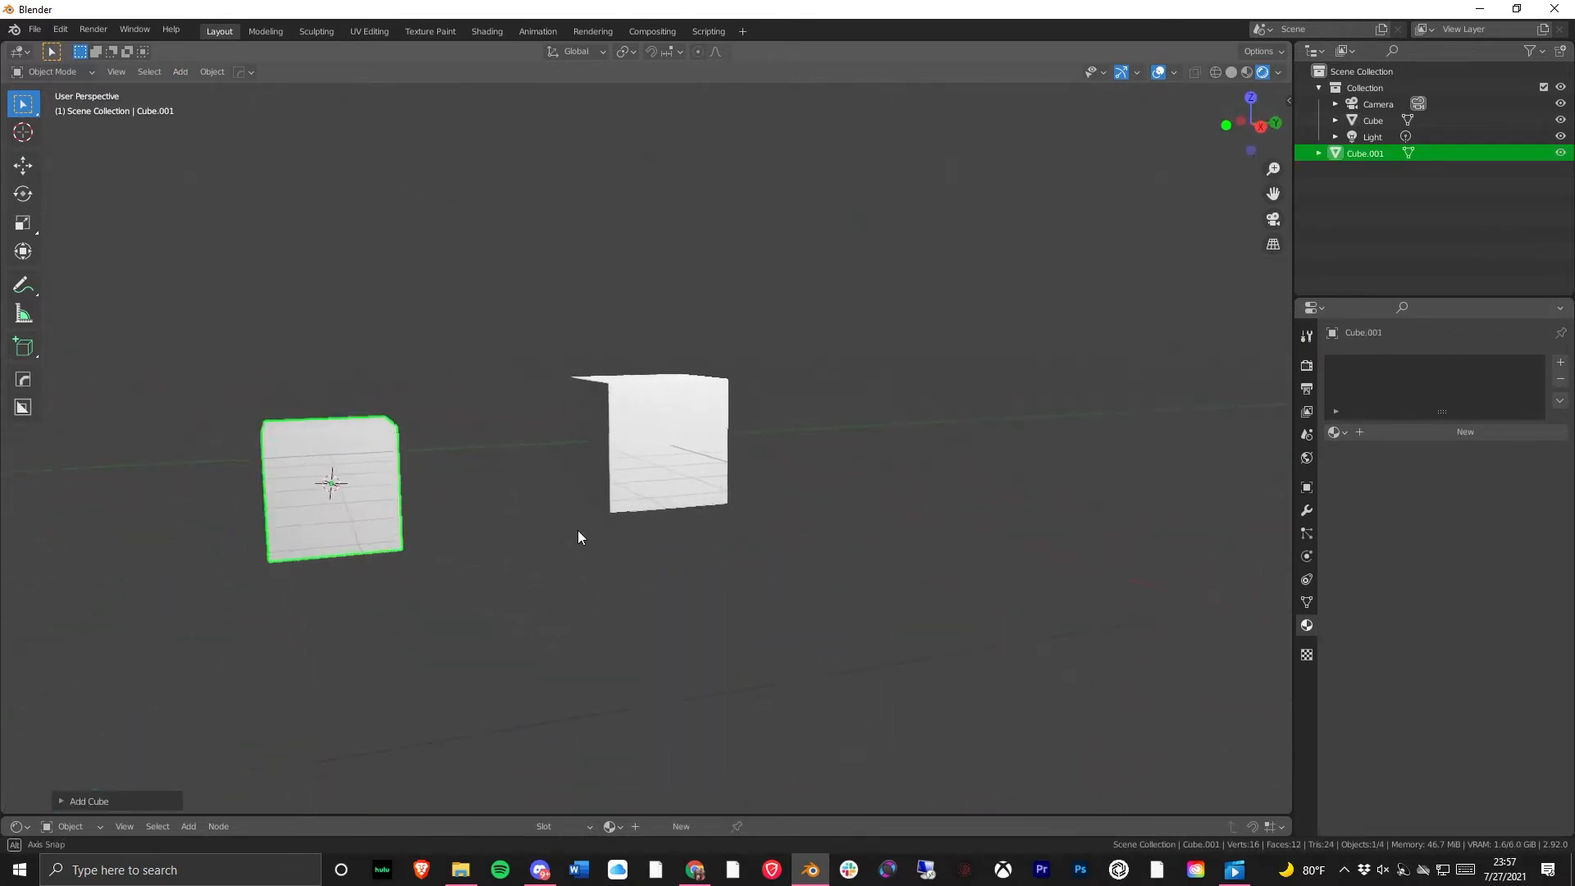
{"action": "key", "text": "ctrl+z"}
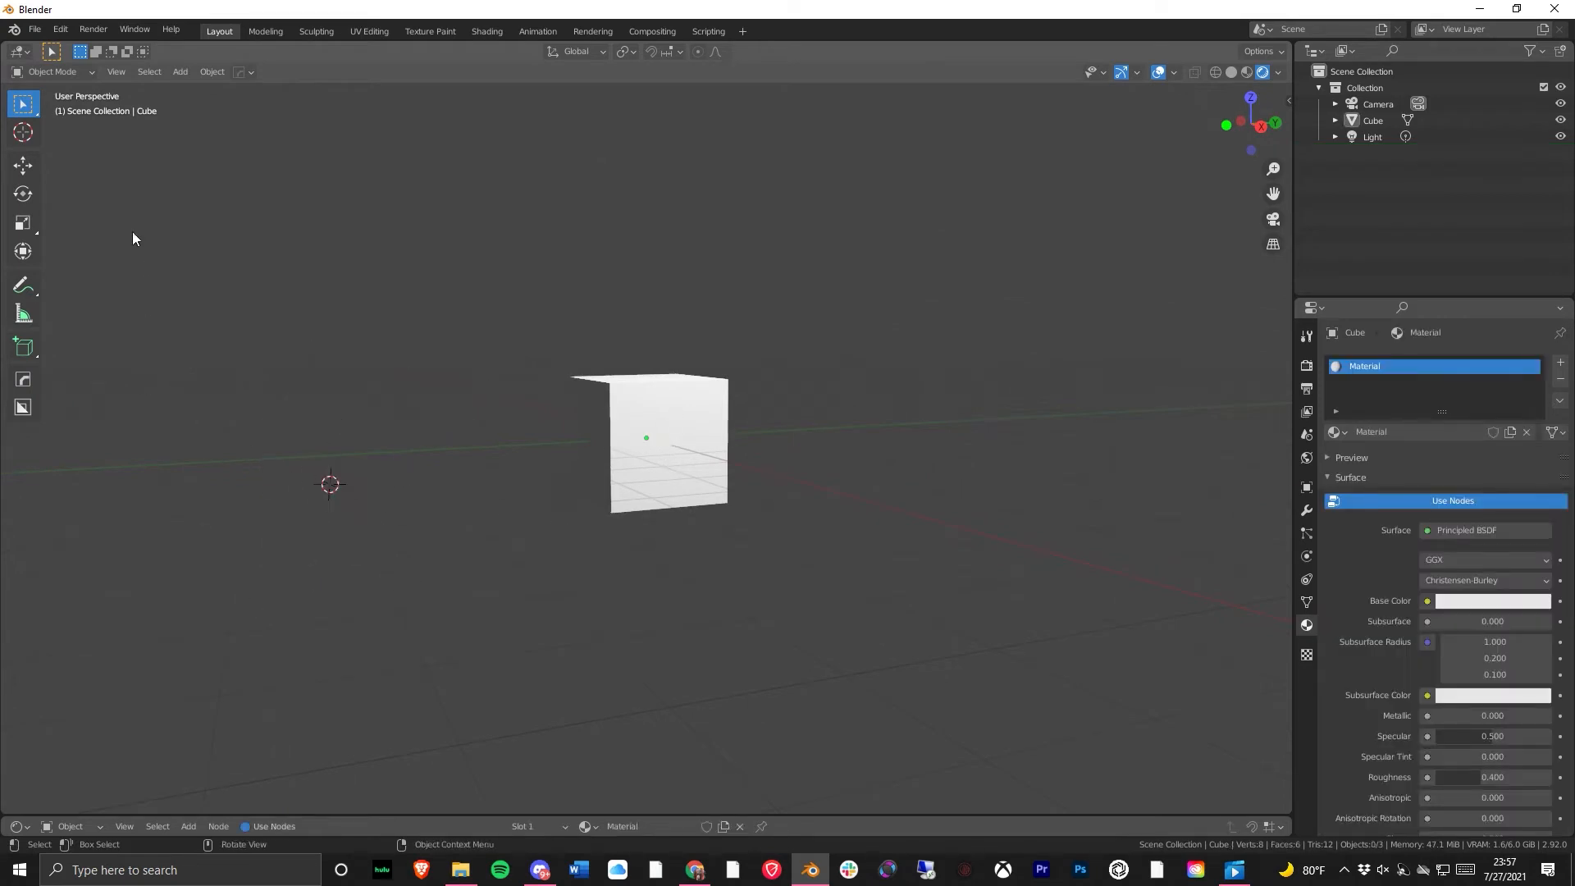
- Snap the 3D cursor back to the world origin
{"action": "middle_click_drag", "start_coordinate": [550, 549], "coordinate": [505, 544]}
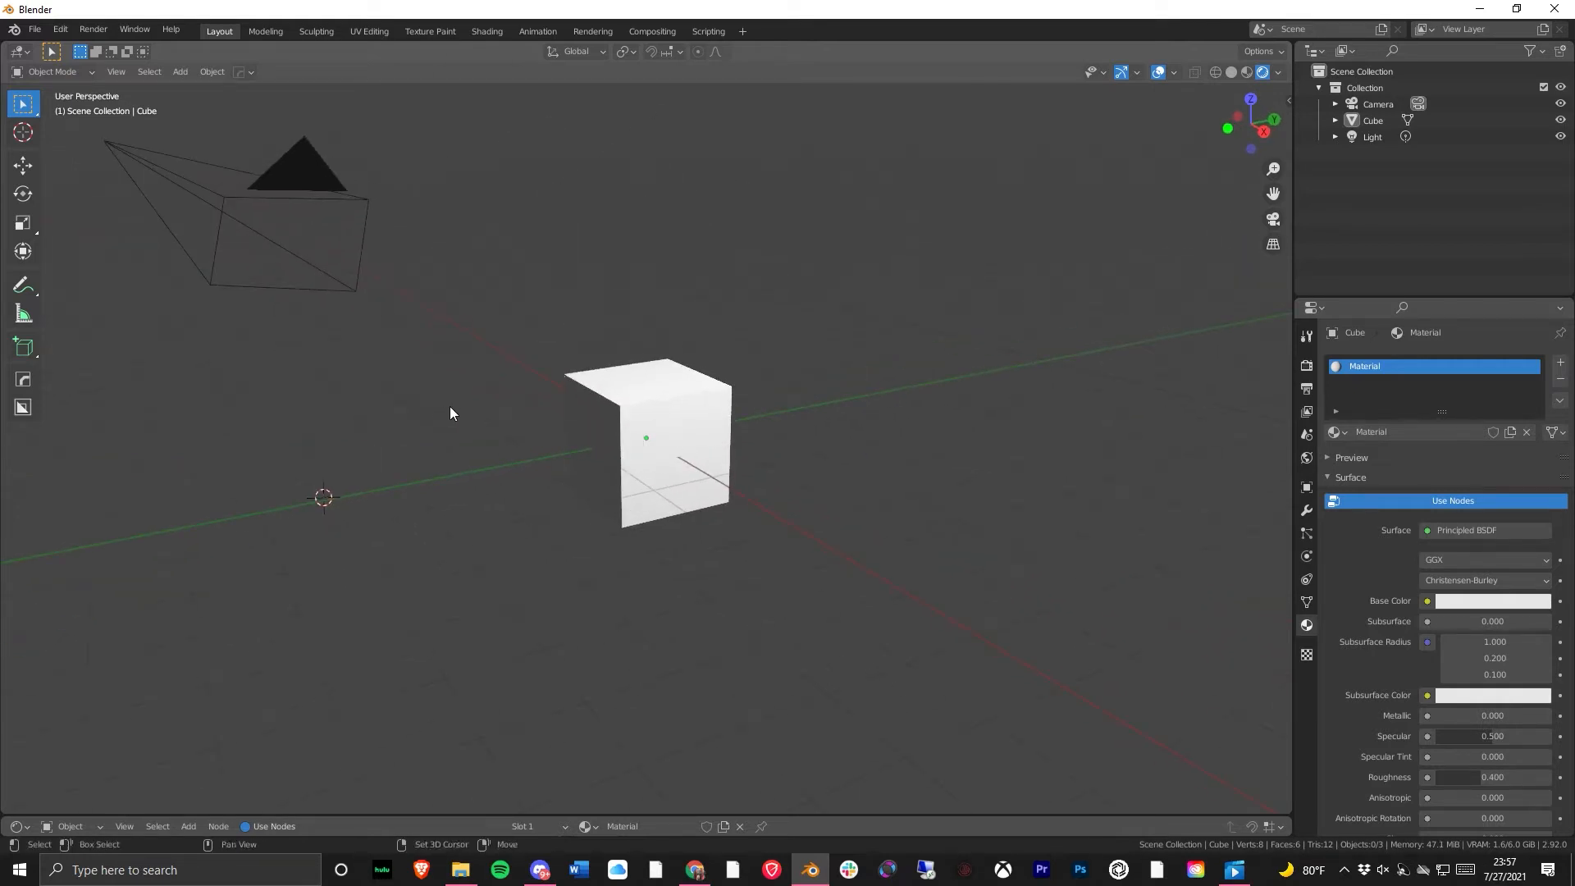
{"action": "key", "text": "shift+s"}
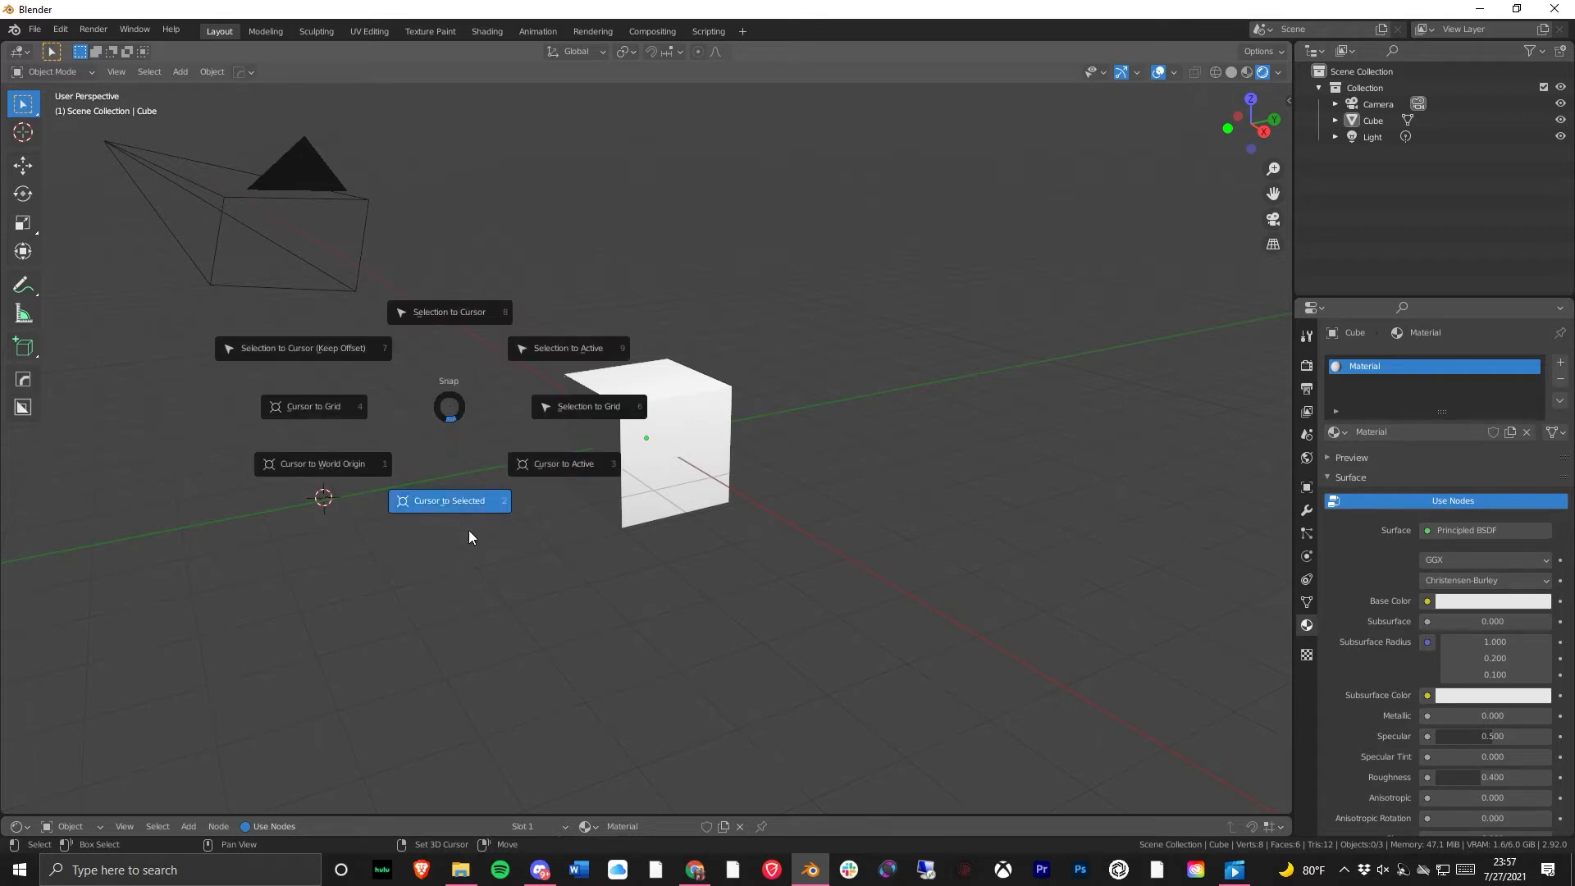
{"action": "left_click", "coordinate": [303, 474]}
{"action": "middle_click_drag", "start_coordinate": [430, 491], "coordinate": [541, 503]}
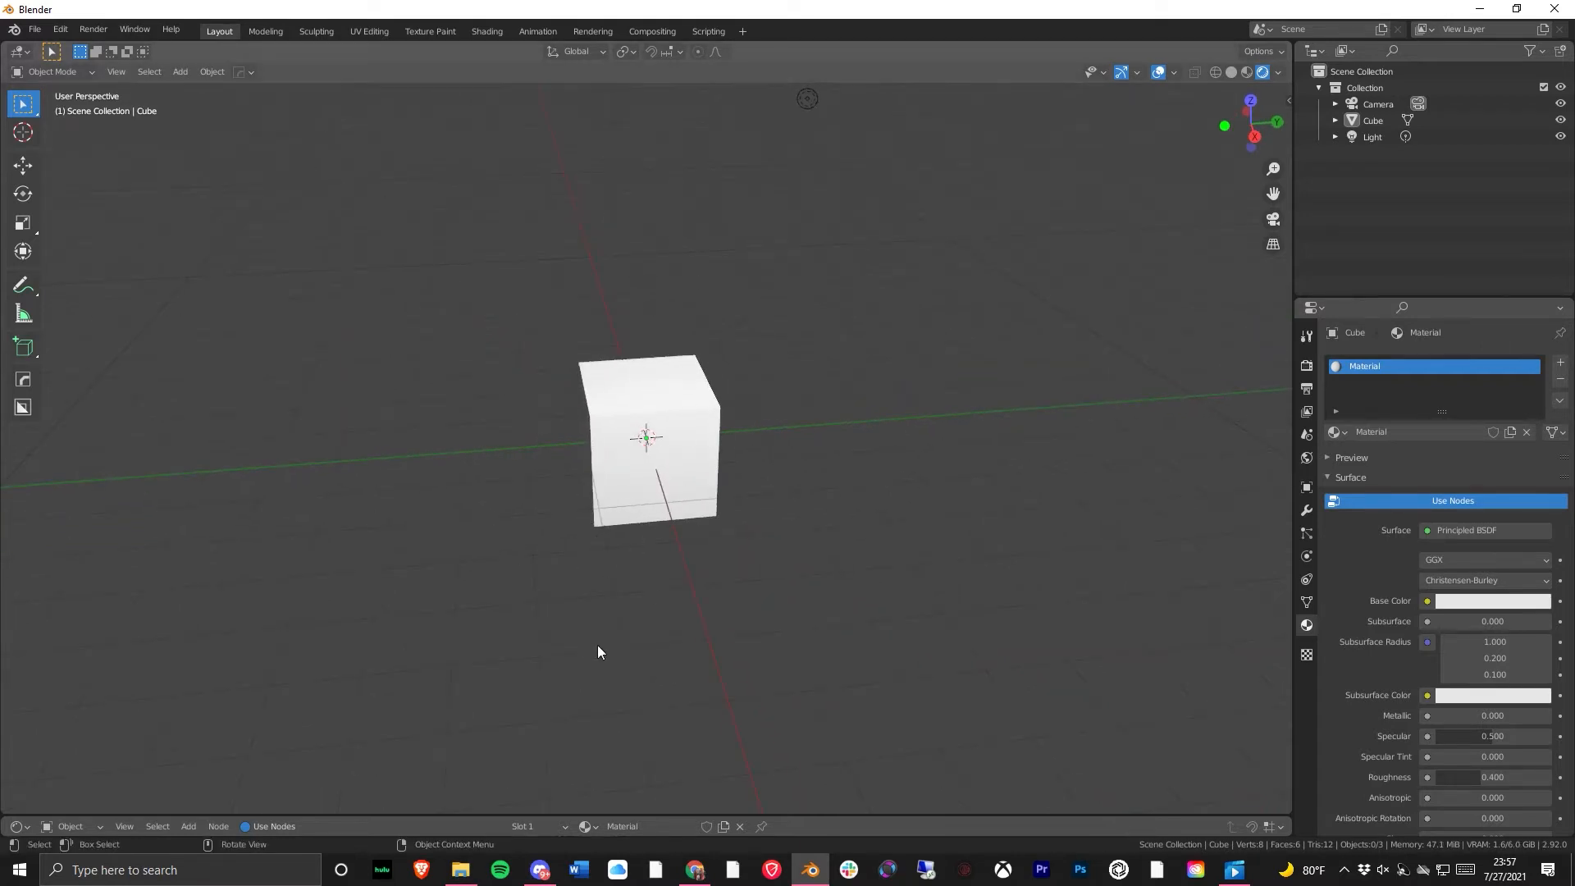
{"action": "middle_click_drag", "start_coordinate": [671, 489], "coordinate": [618, 551]}
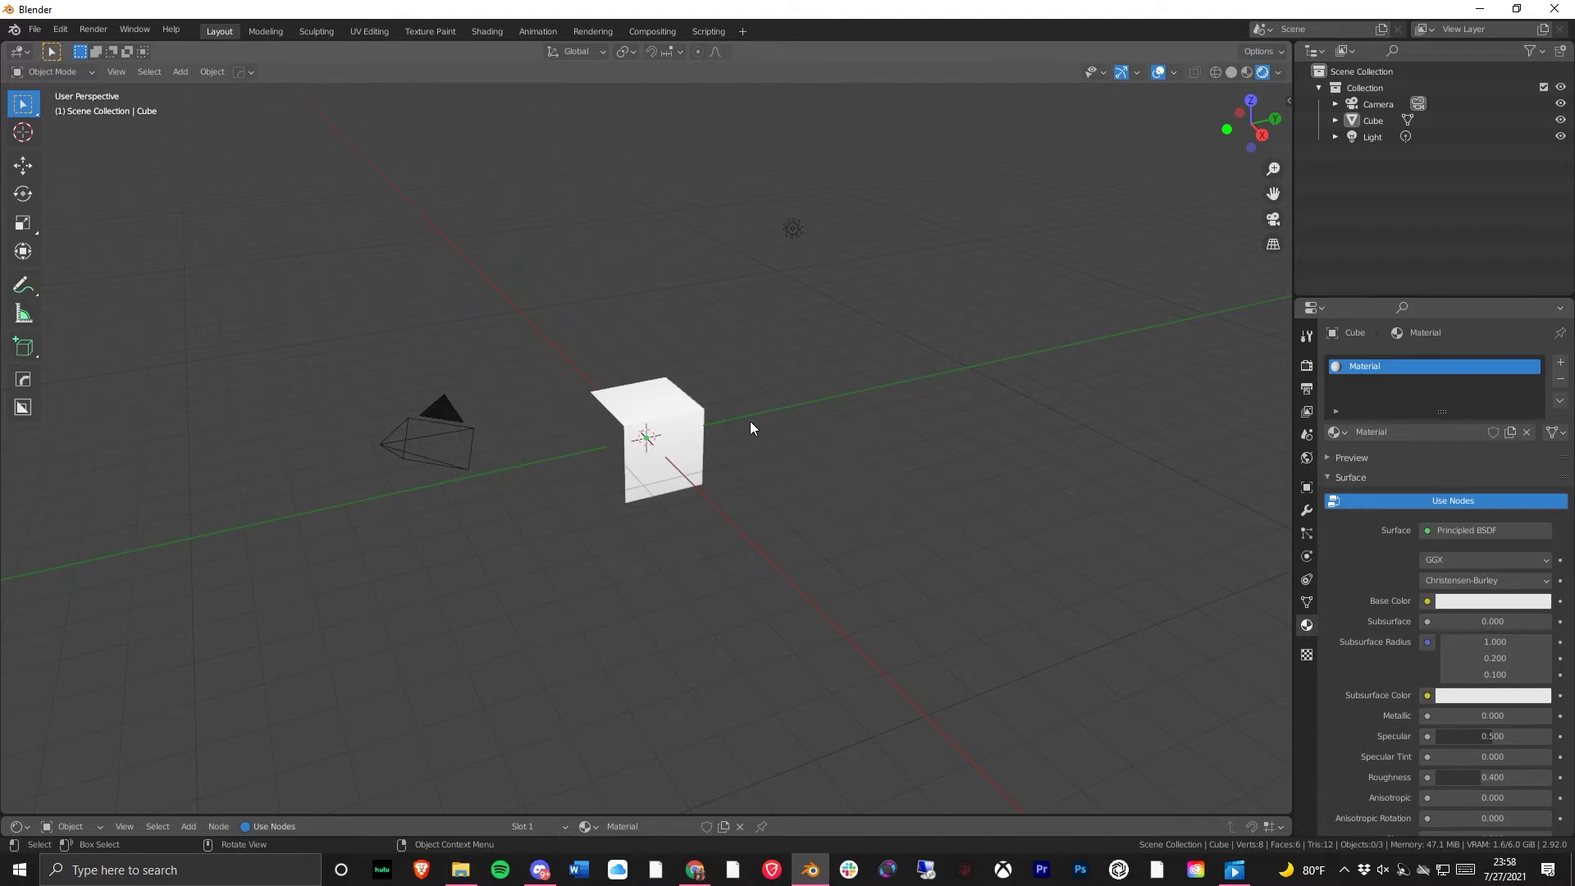
{"action": "middle_click_drag", "start_coordinate": [507, 555], "coordinate": [464, 237]}
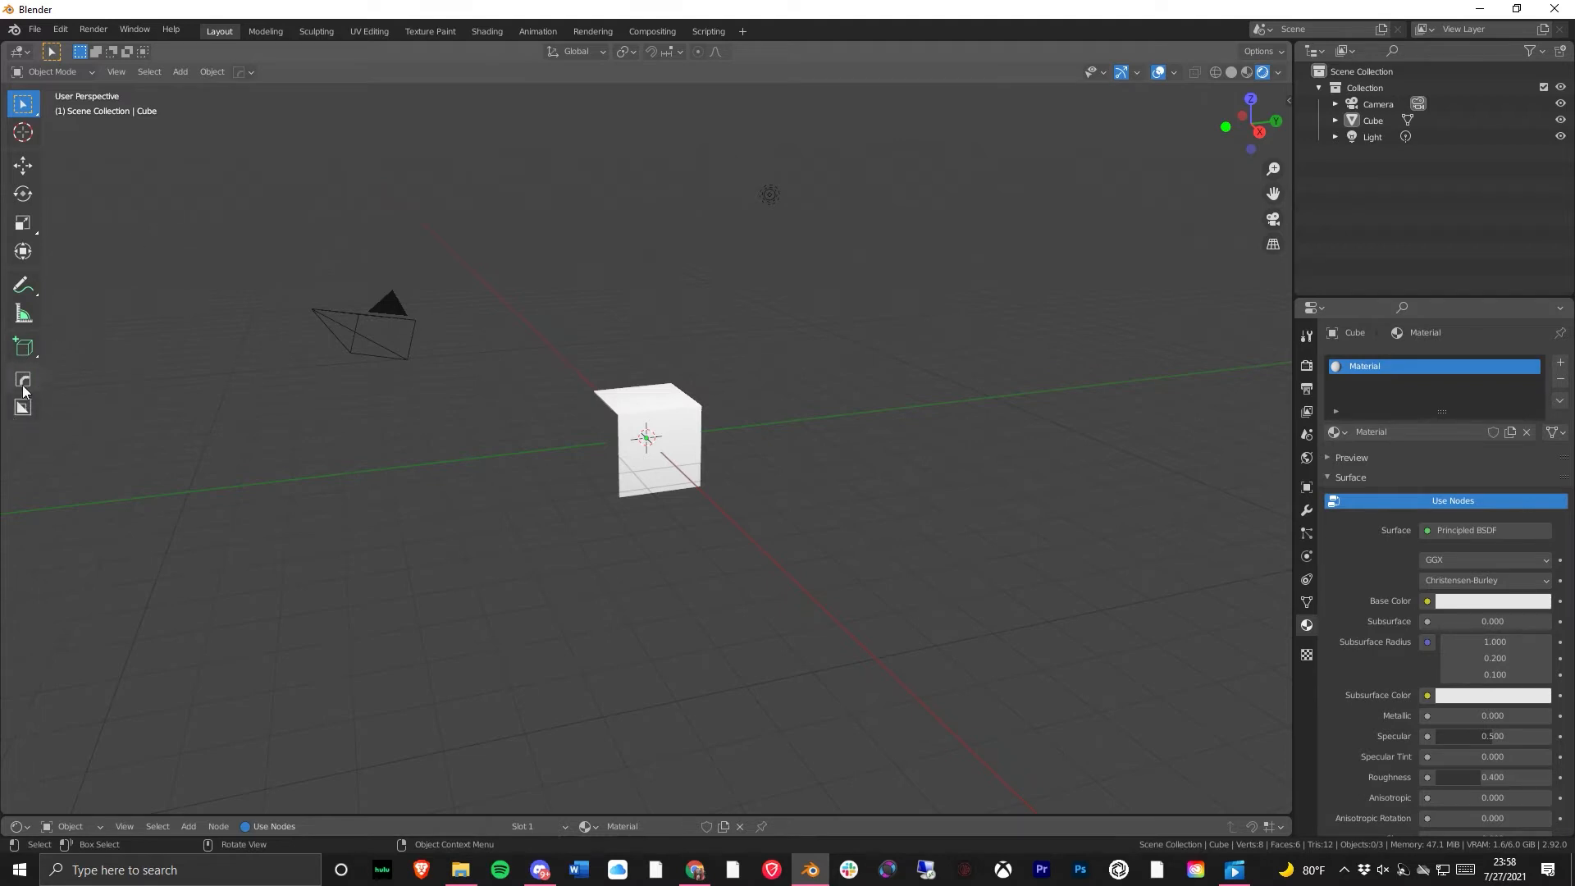
- Switch the cube to Edit Mode and activate the Extrude Region tool with one top corner vertex selected
{"action": "left_click", "coordinate": [645, 438]}
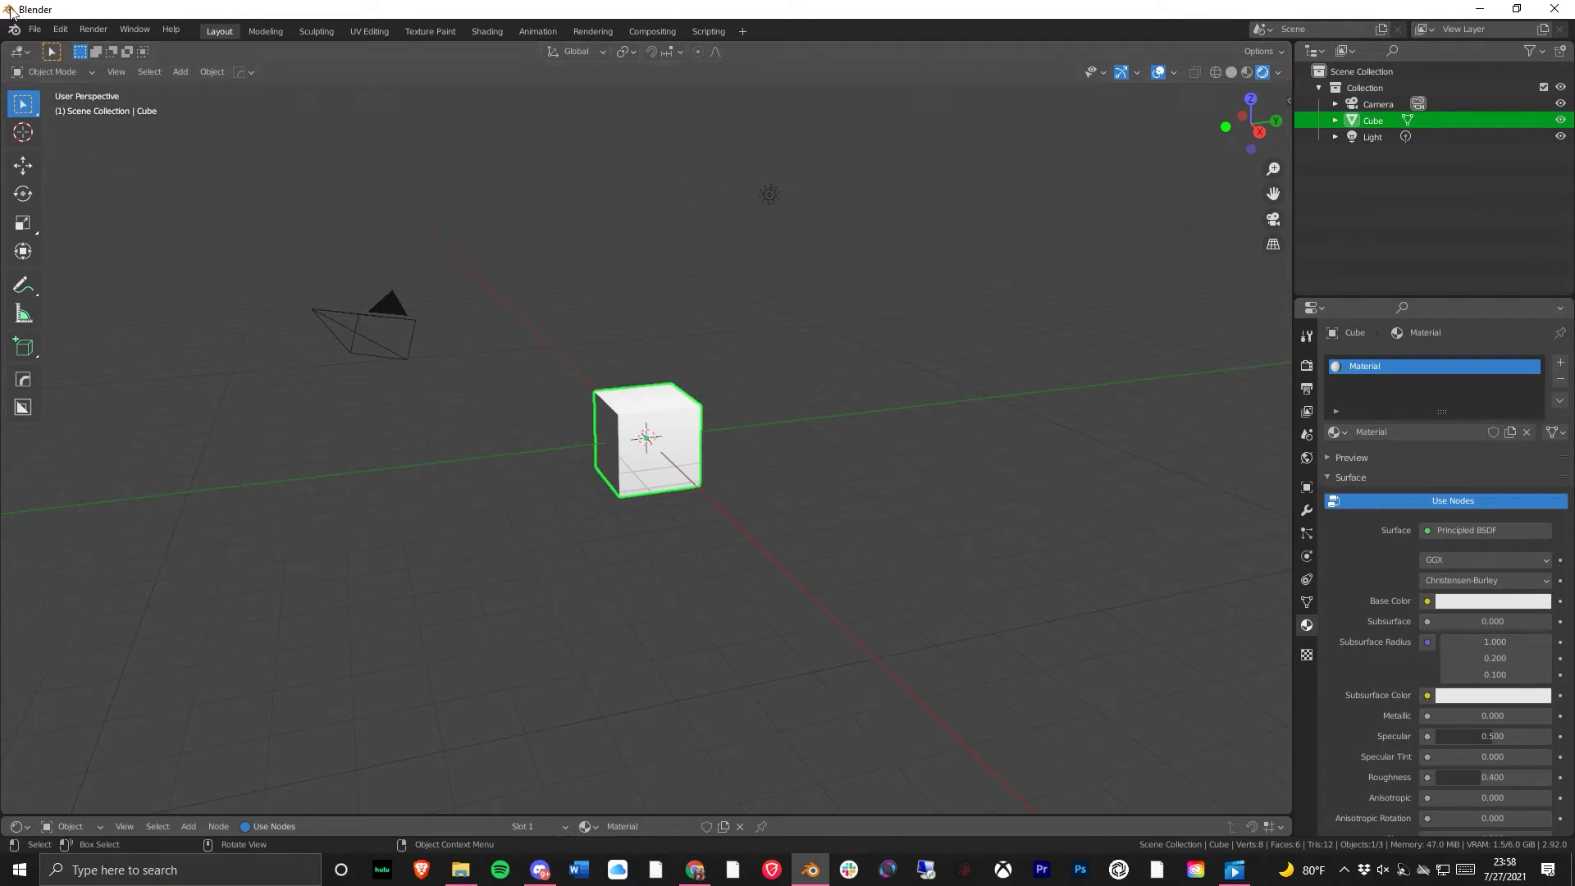
{"action": "left_click", "coordinate": [56, 73]}
{"action": "left_click", "coordinate": [61, 110]}
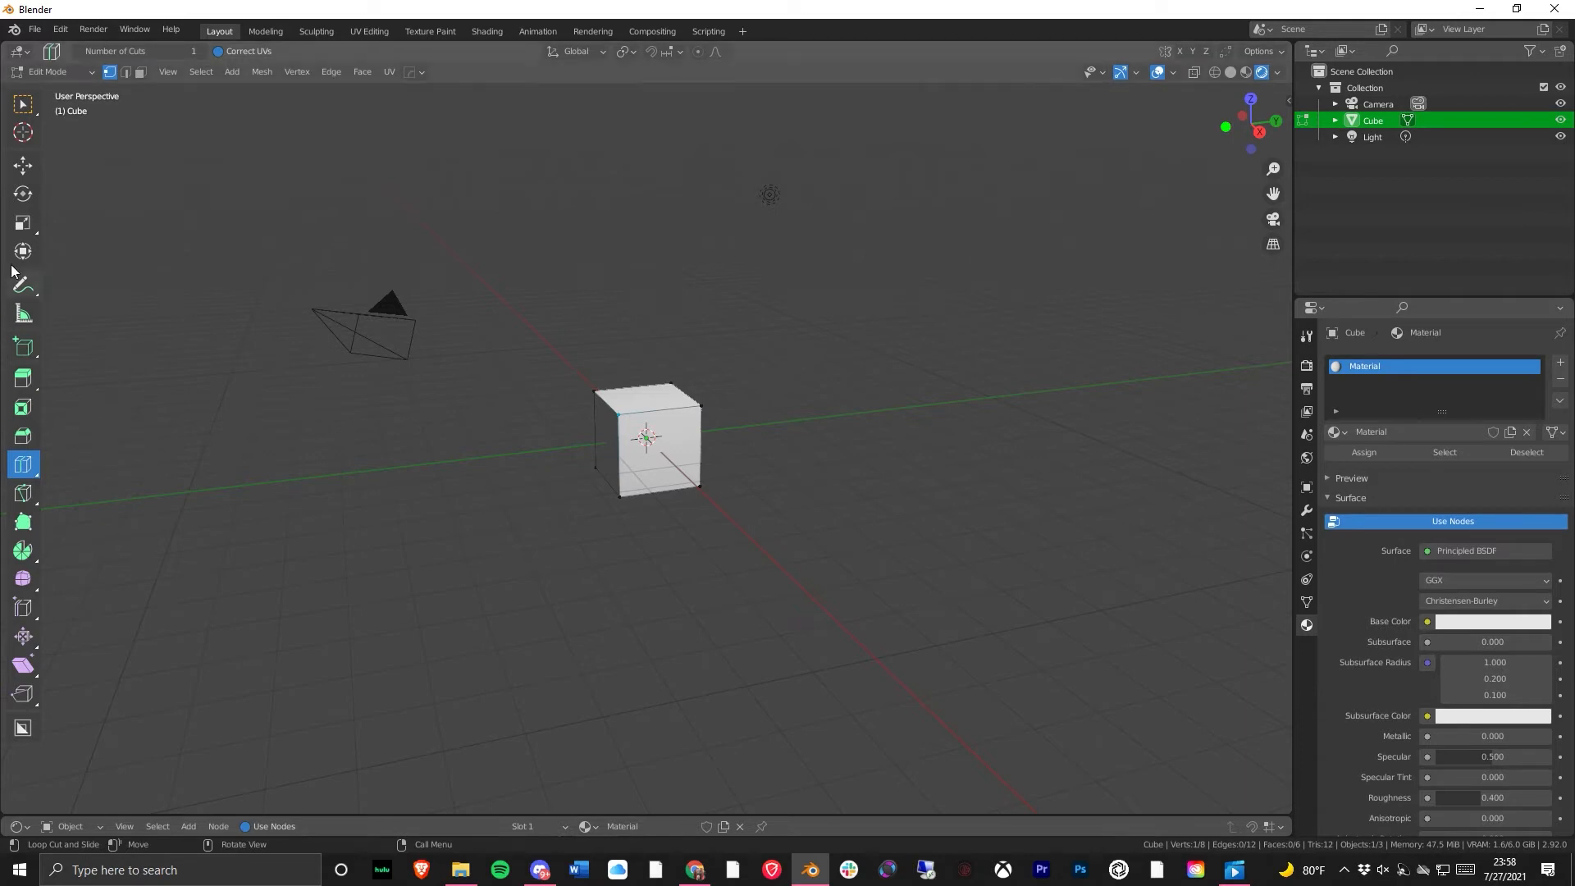
{"action": "left_click", "coordinate": [18, 387]}
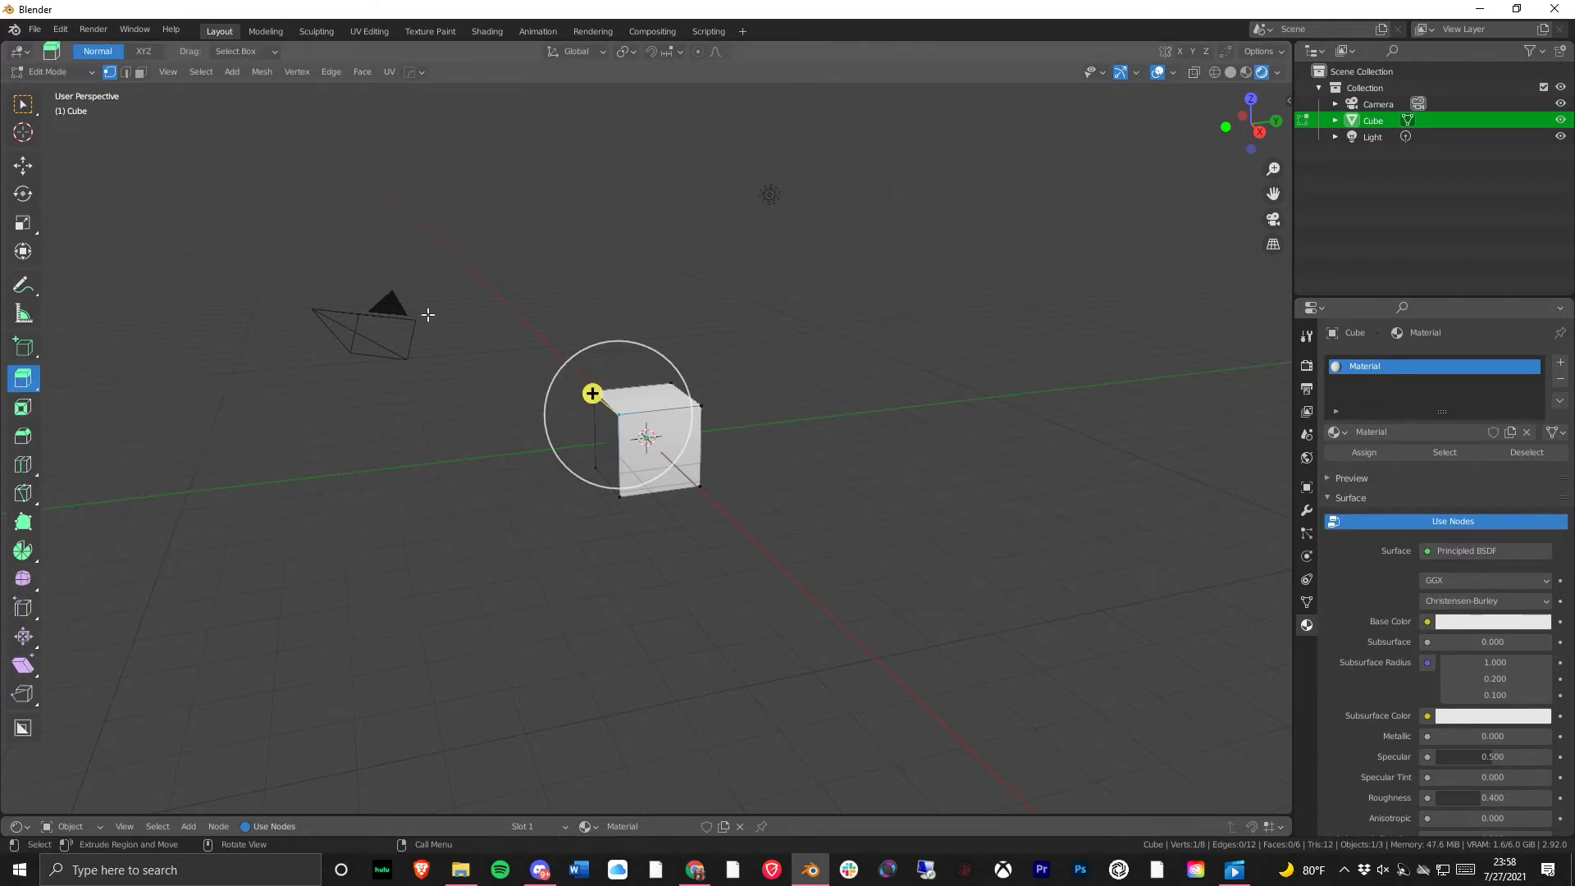
{"action": "middle_click_drag", "start_coordinate": [651, 453], "coordinate": [632, 509]}
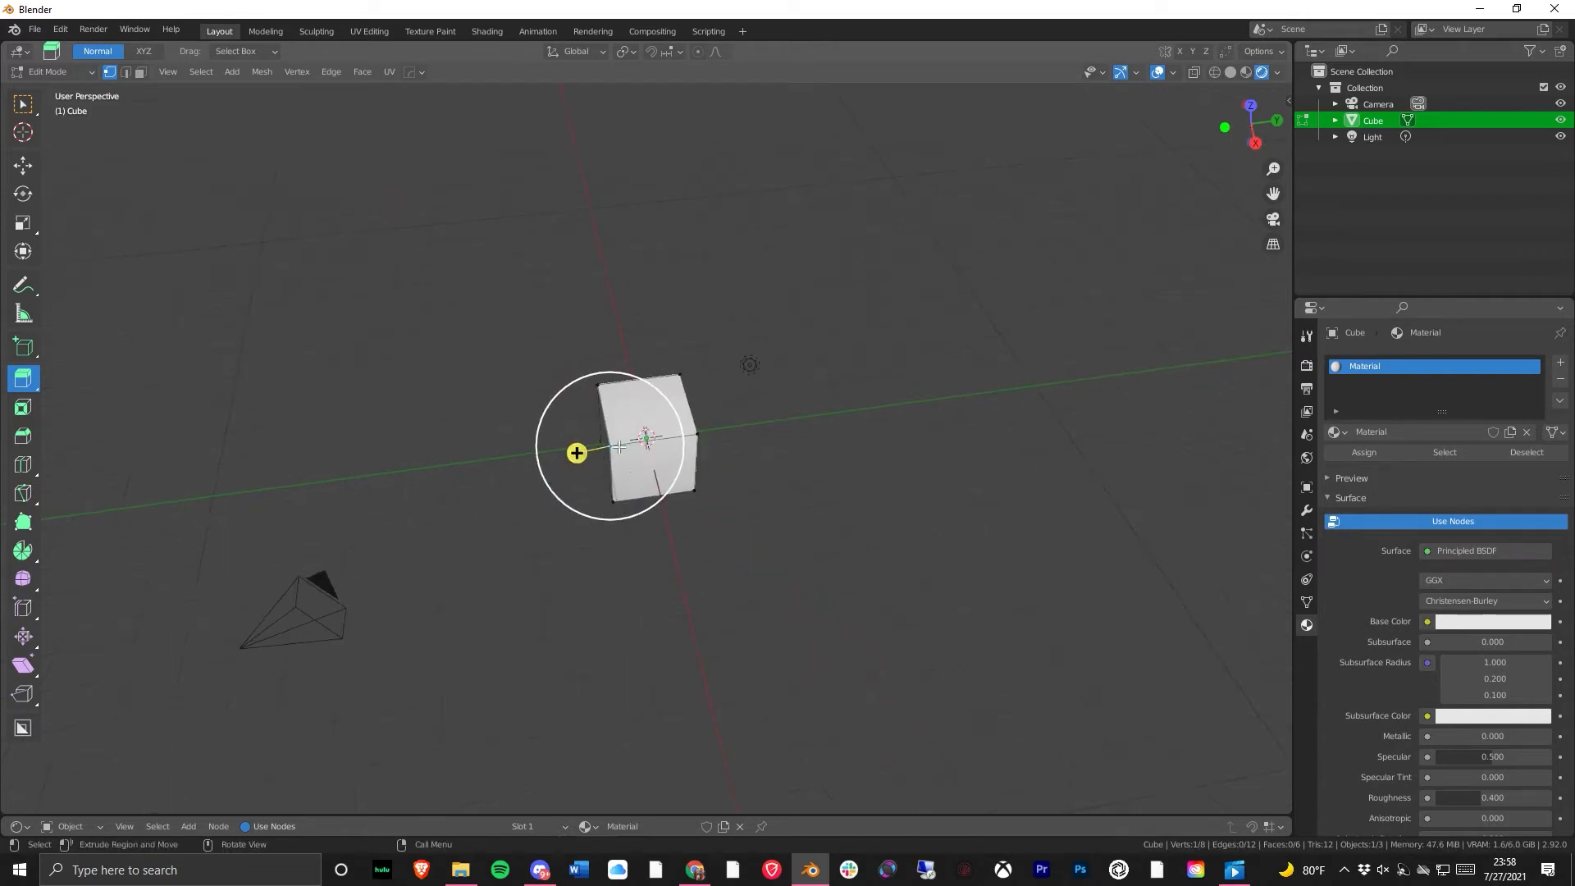
{"action": "scroll", "coordinate": [607, 451], "scroll_direction": "up", "scroll_amount": 3}
{"action": "middle_click_drag", "start_coordinate": [607, 451], "coordinate": [648, 520]}
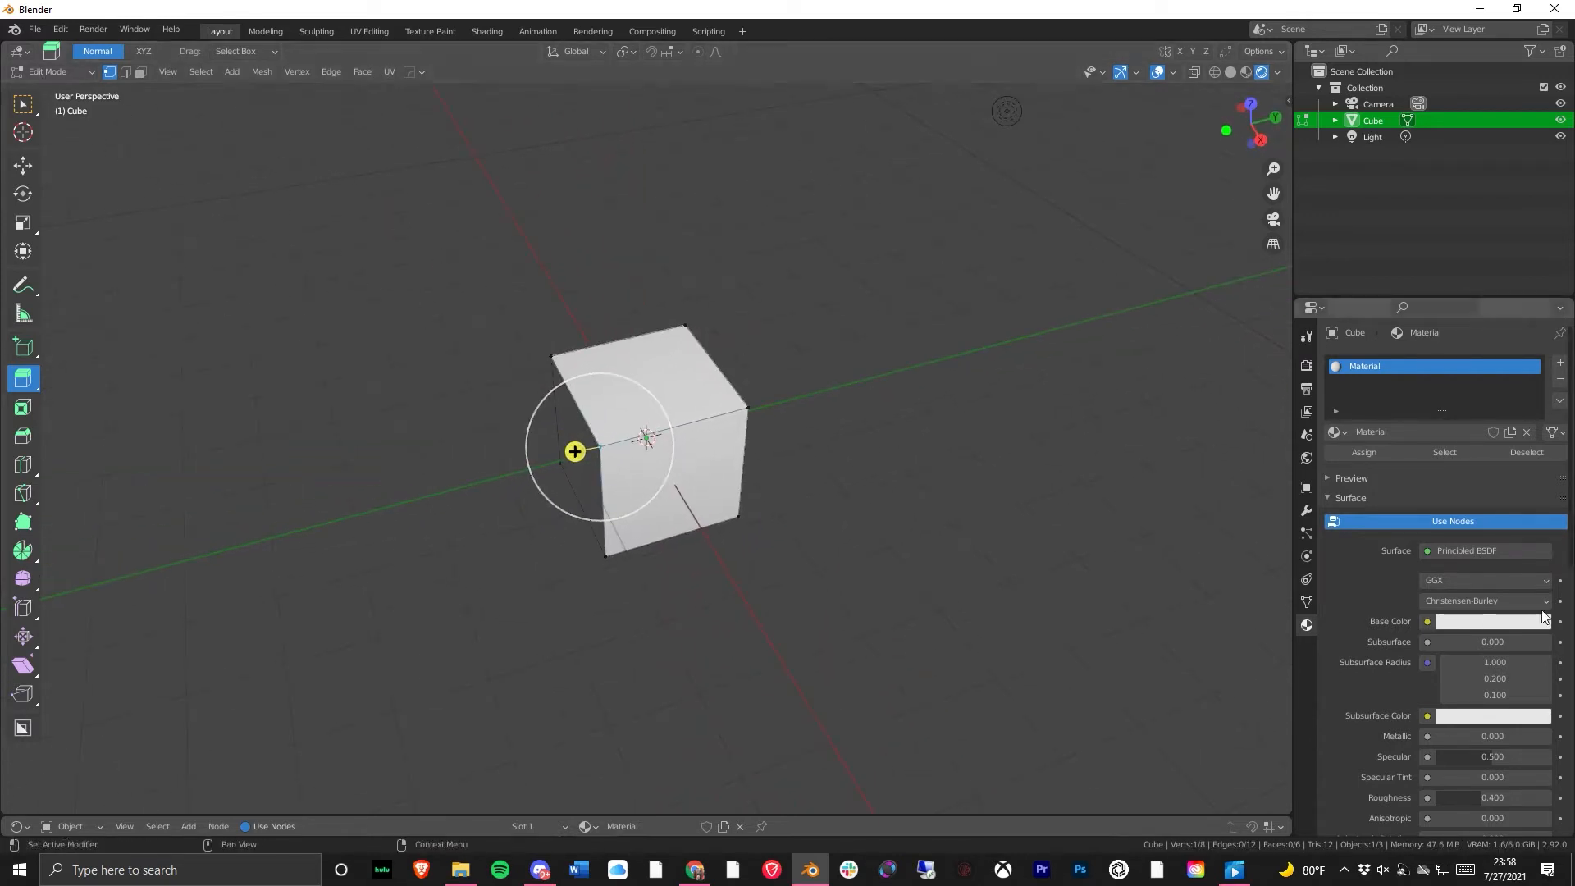
{"action": "middle_click_drag", "start_coordinate": [886, 538], "coordinate": [895, 517]}
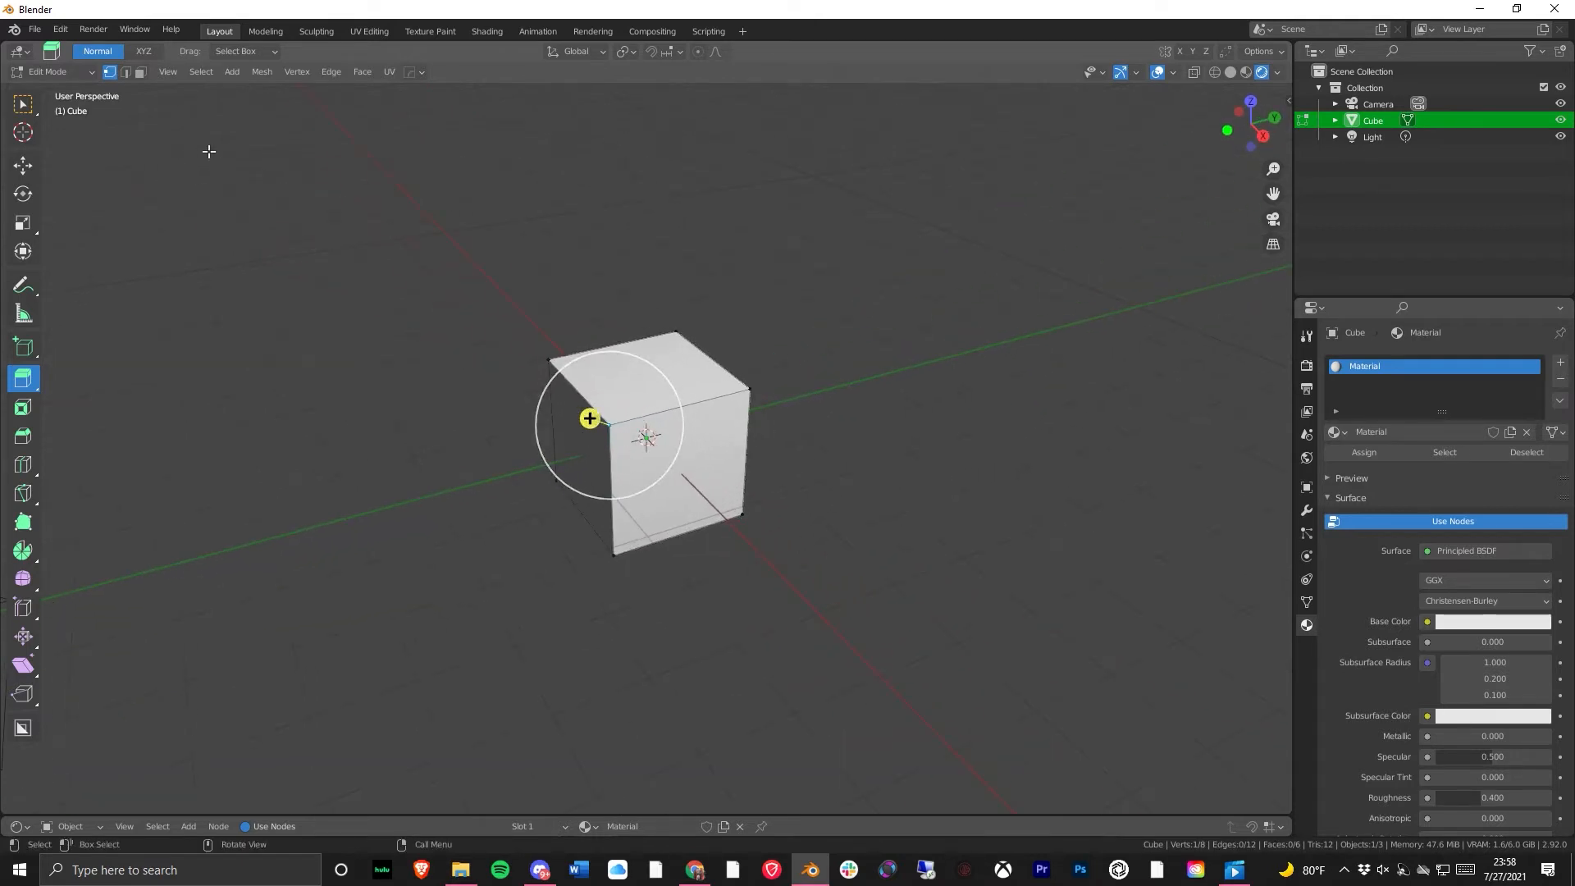
- Switch to edge selection and select the cube's top edge bordering the shaded side
{"action": "left_click", "coordinate": [125, 73]}
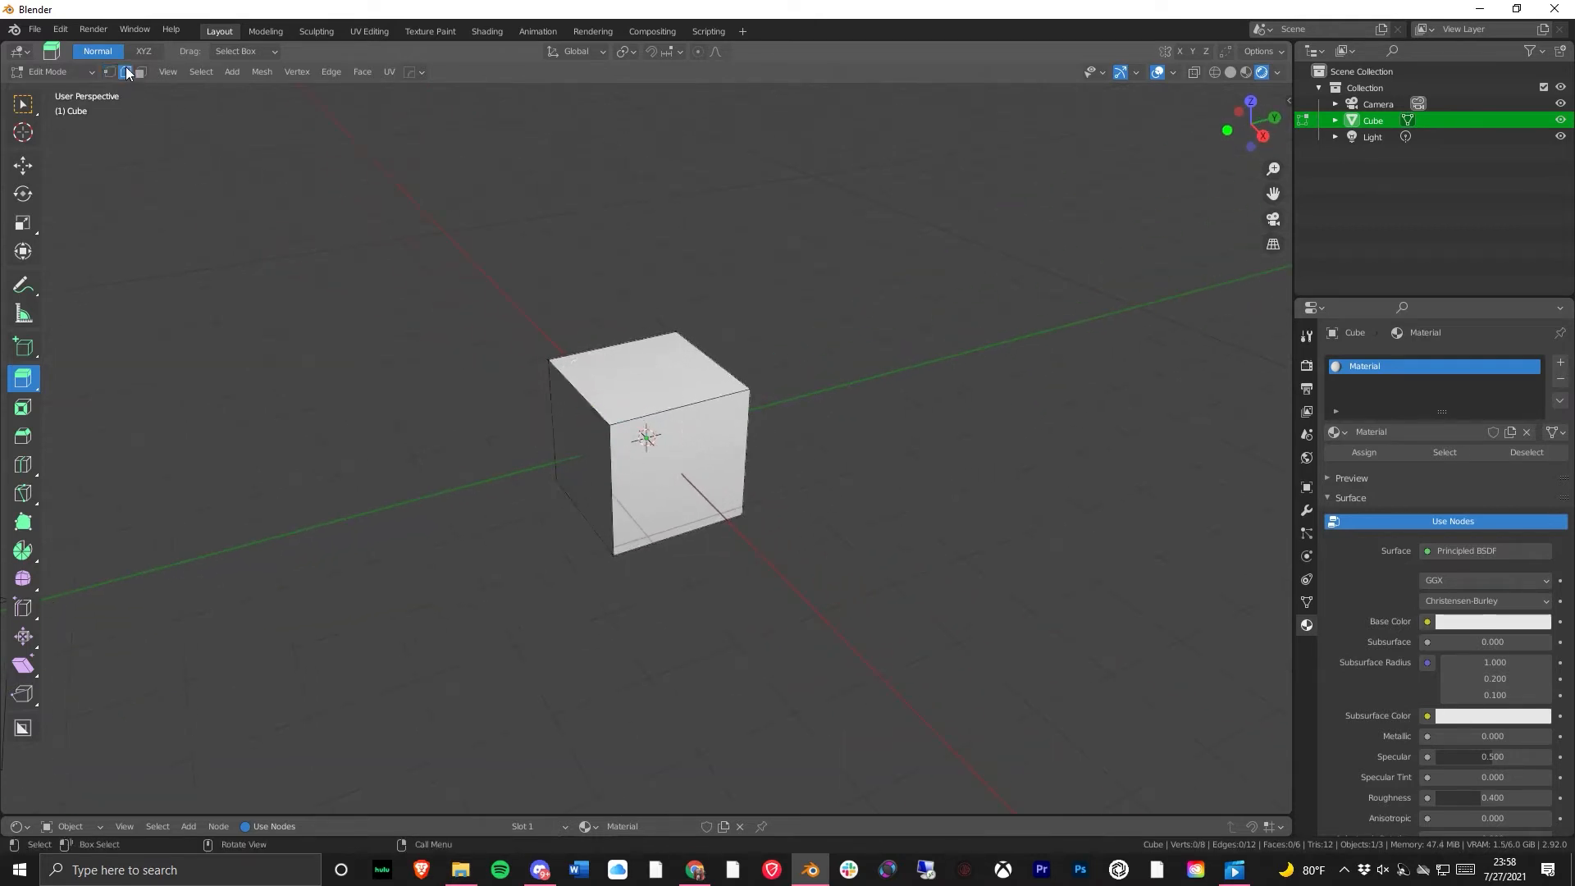
{"action": "left_click", "coordinate": [574, 383]}
{"action": "middle_click_drag", "start_coordinate": [574, 383], "coordinate": [525, 378]}
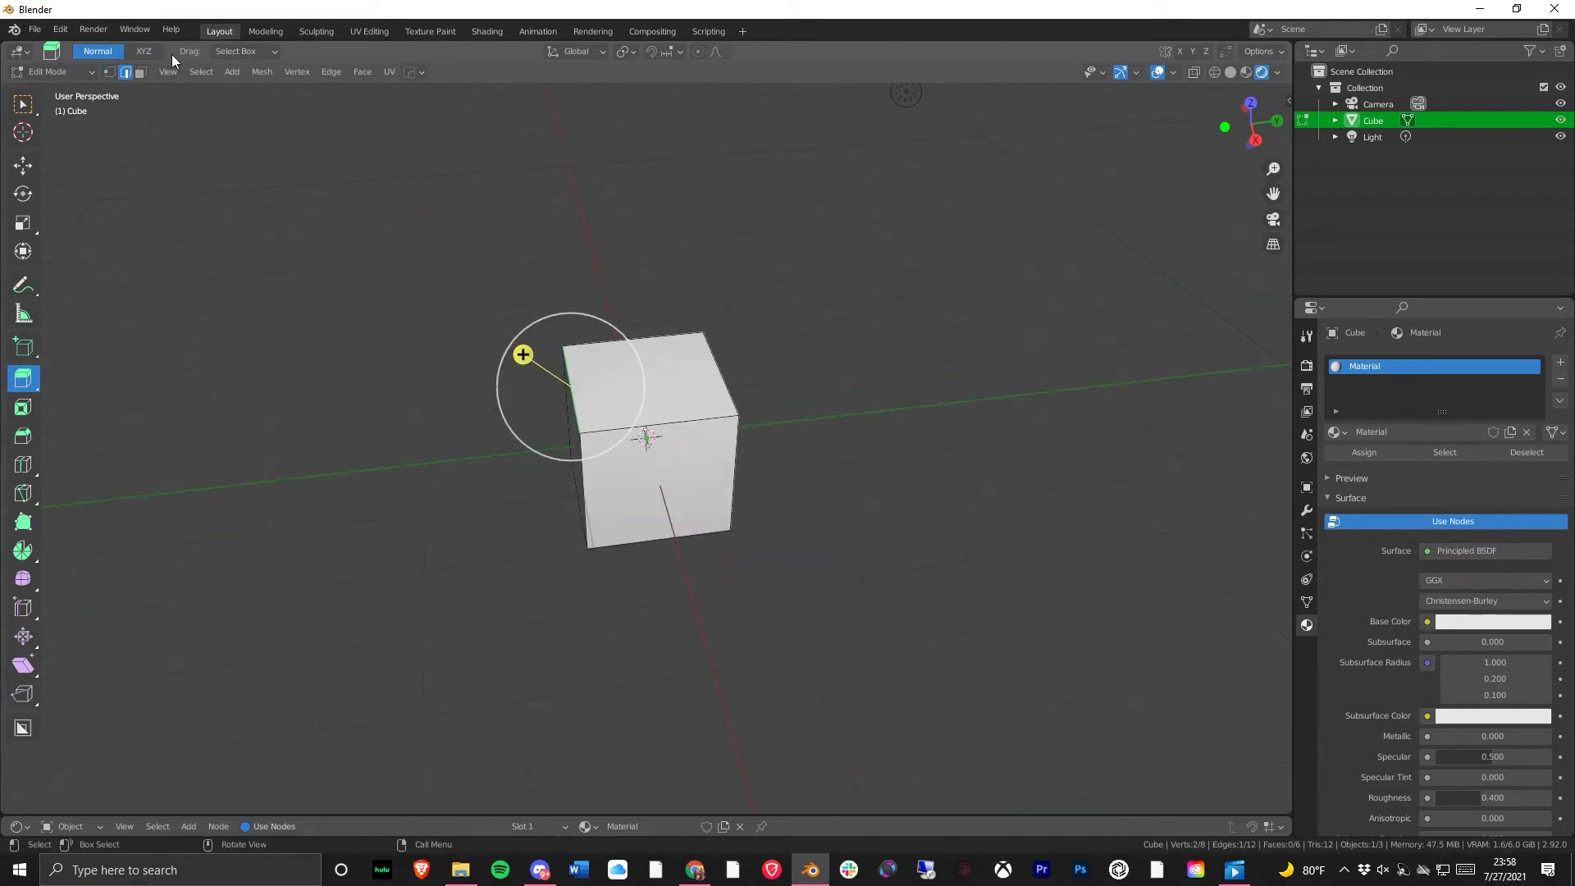
- Switch to face selection and select the cube's top face
{"action": "left_click", "coordinate": [140, 72]}
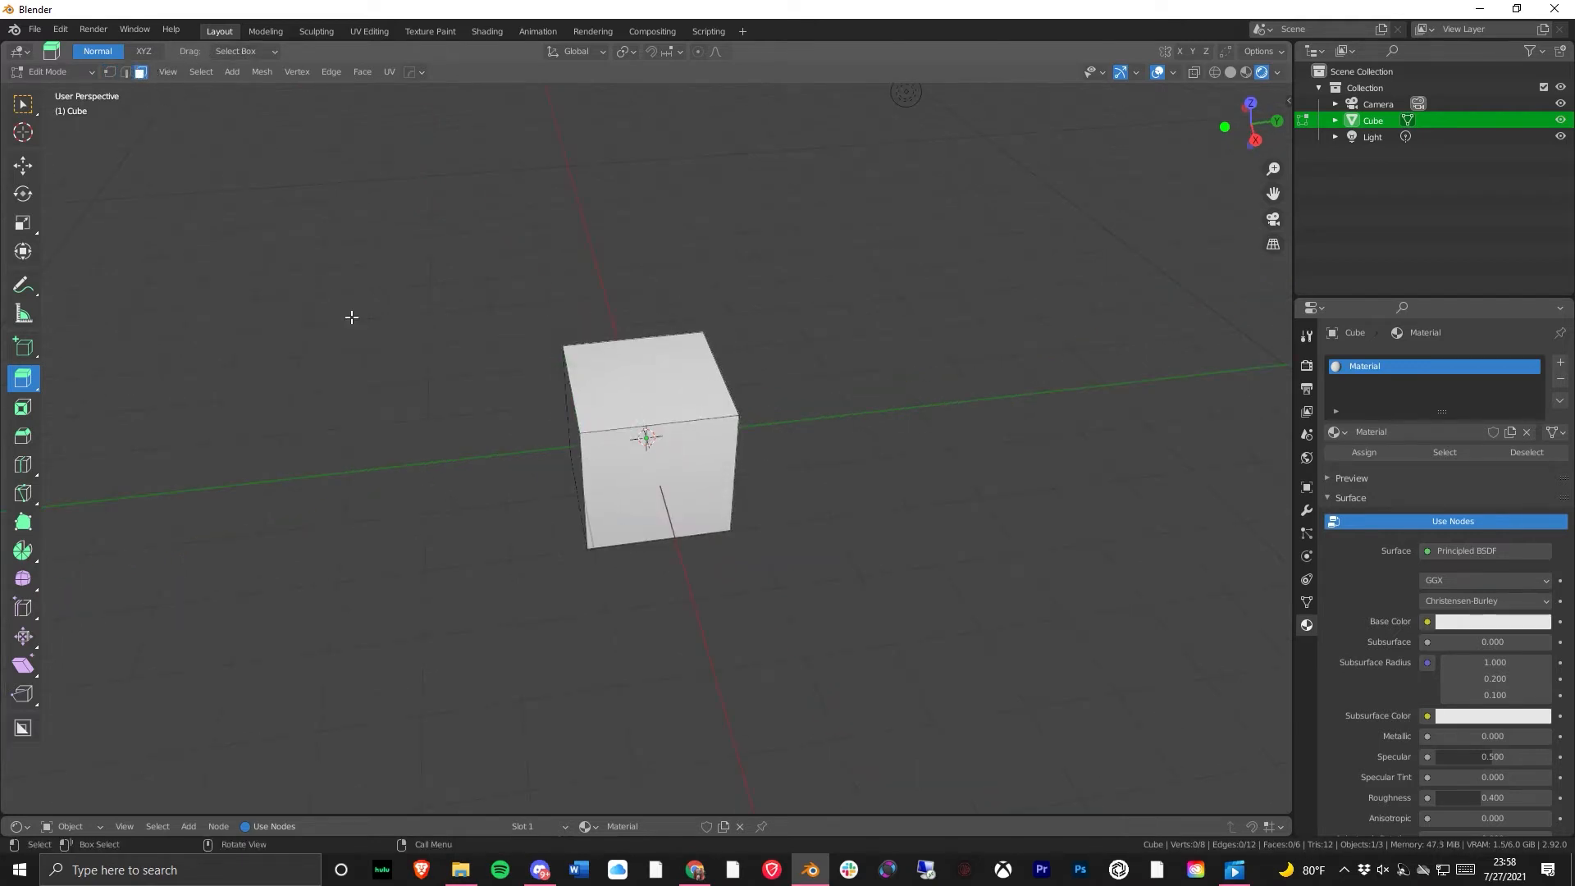
{"action": "left_click", "coordinate": [581, 386]}
{"action": "middle_click_drag", "start_coordinate": [872, 496], "coordinate": [893, 453]}
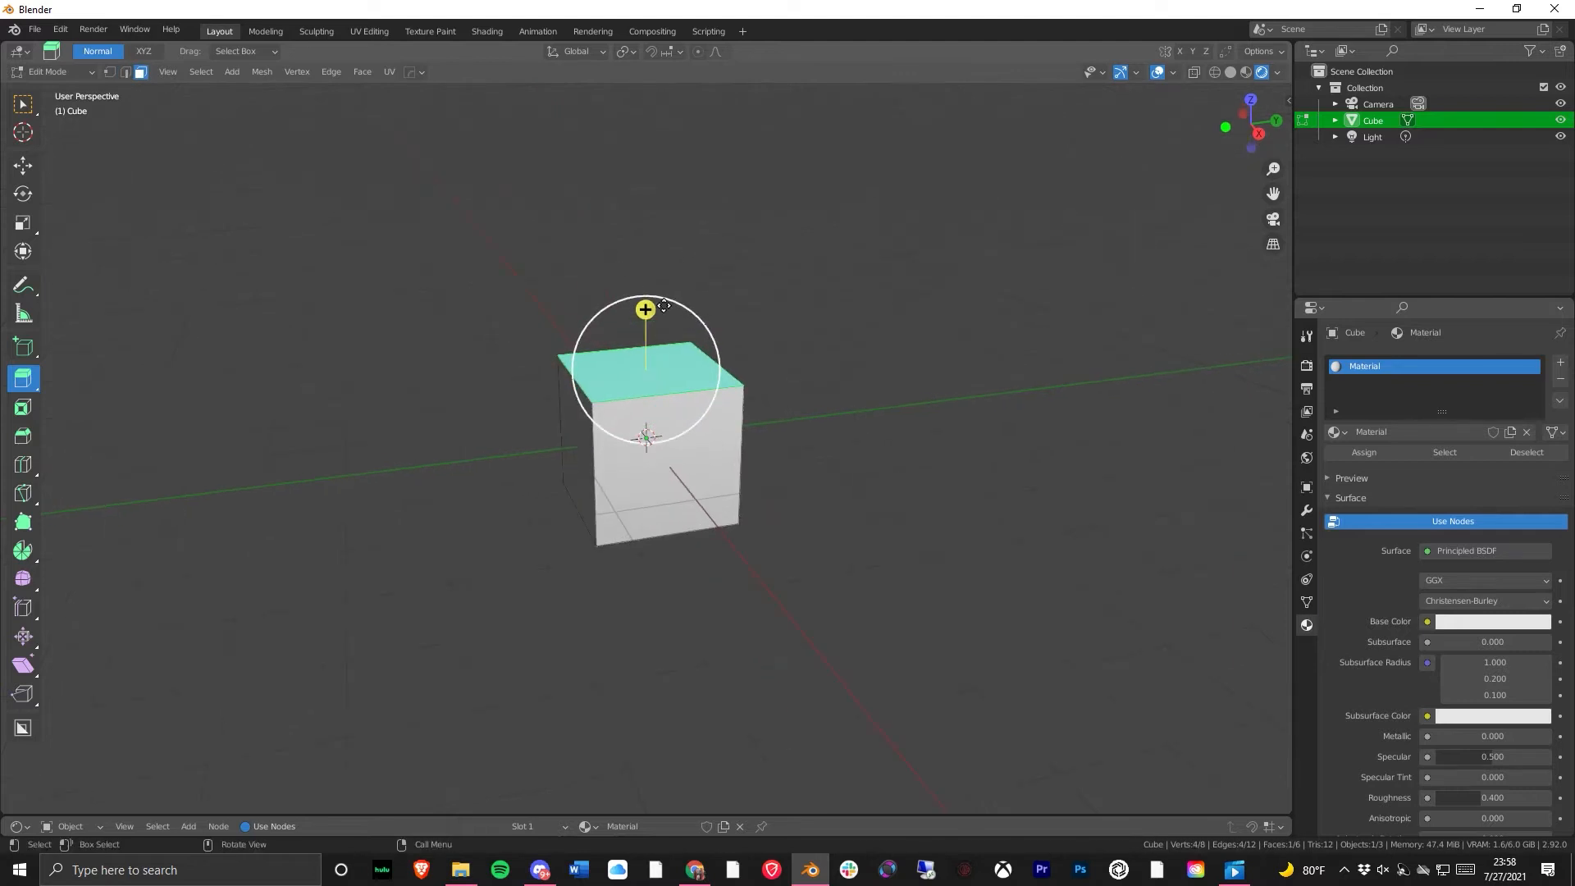
- Extrude the cube's top face upward in two sections to form a tall column, and undo both extrusions
{"action": "left_click_drag", "start_coordinate": [645, 310], "coordinate": [653, 92]}
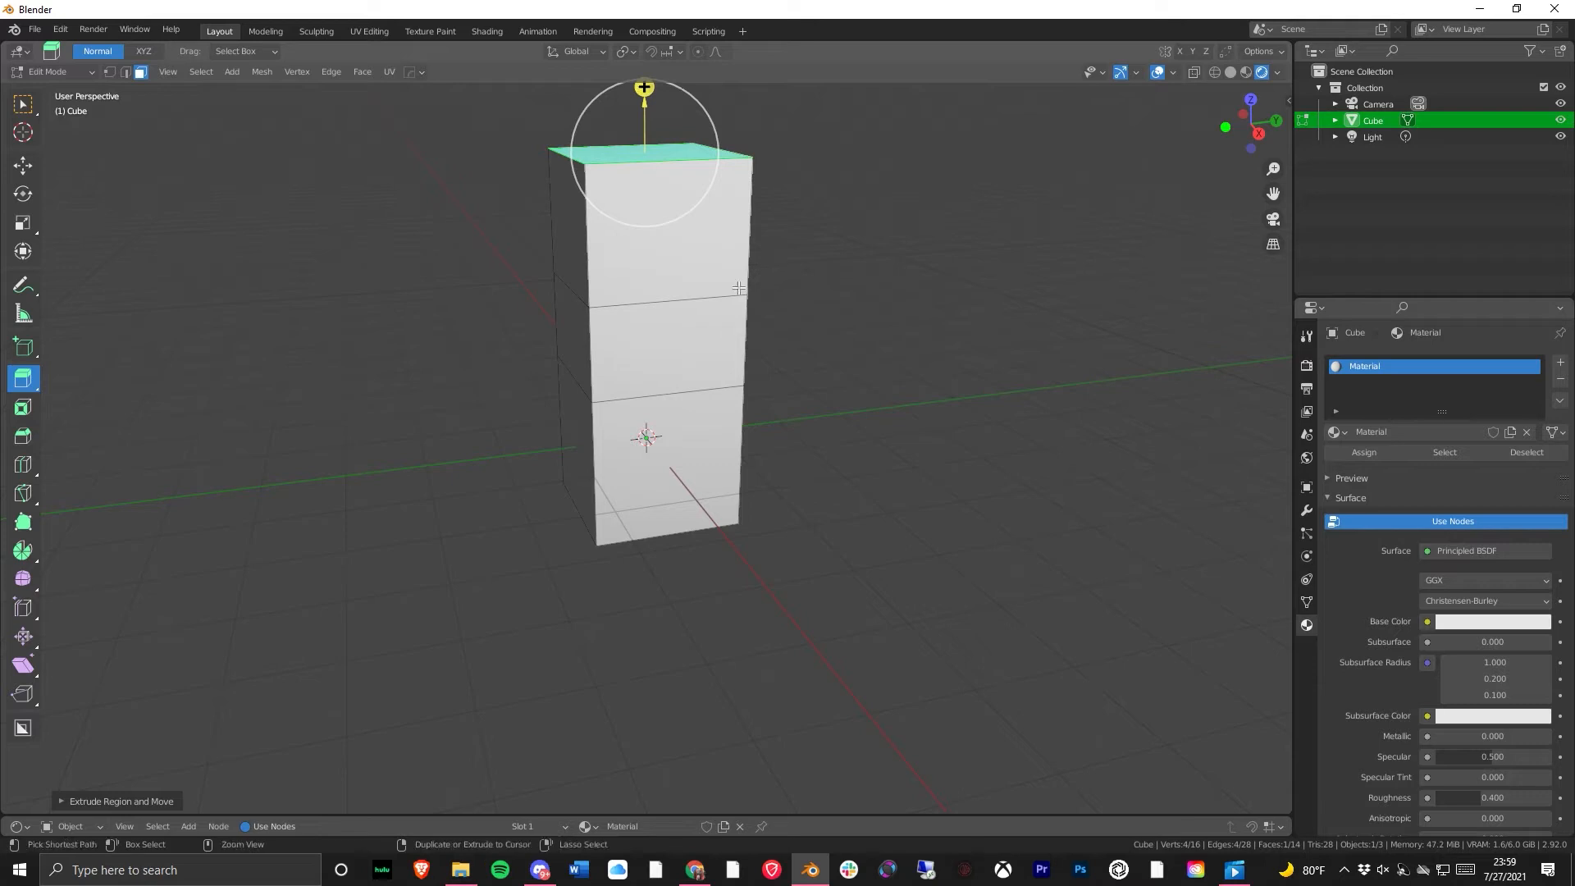
{"action": "key", "text": "ctrl+z"}
{"action": "key", "text": "ctrl+z"}
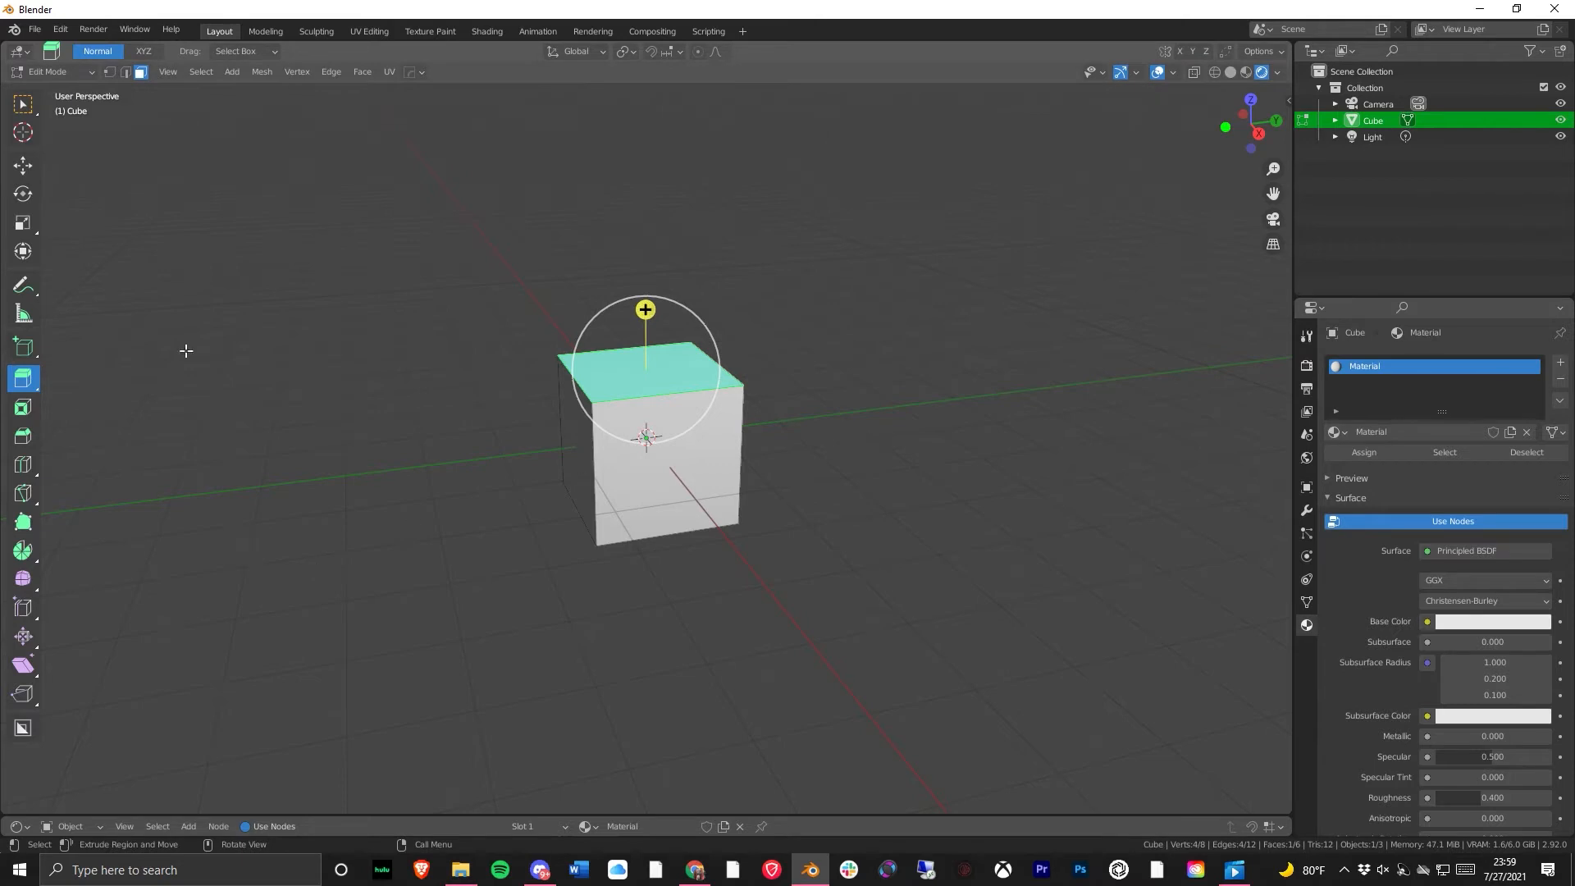
- Return the cube to Object Mode and clear the selection
{"action": "left_click", "coordinate": [47, 77]}
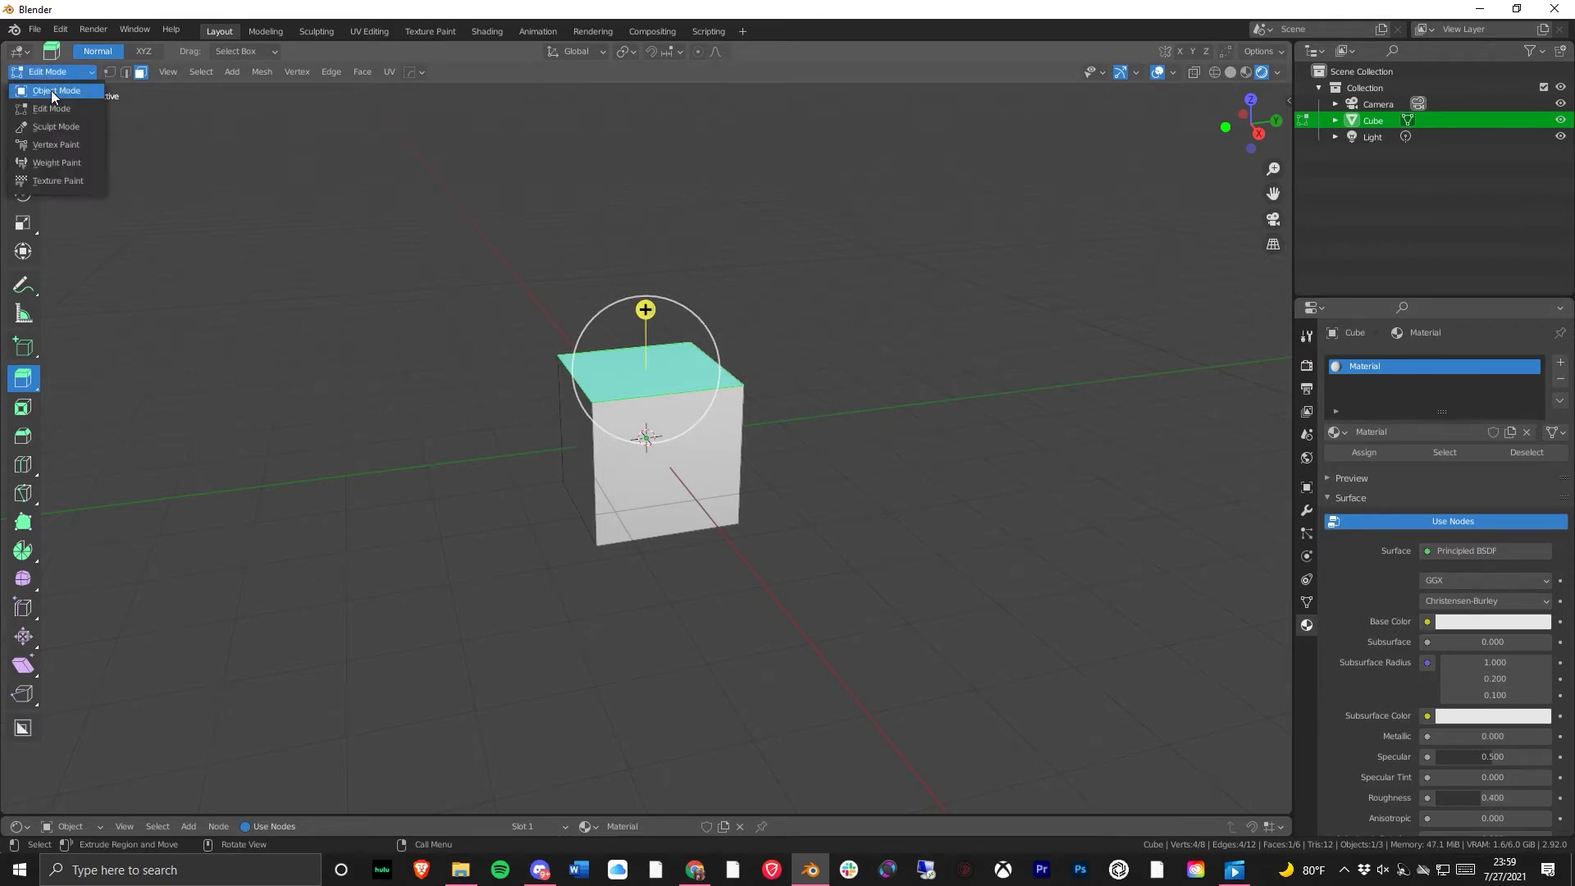
{"action": "left_click", "coordinate": [44, 87]}
{"action": "left_click", "coordinate": [856, 510]}
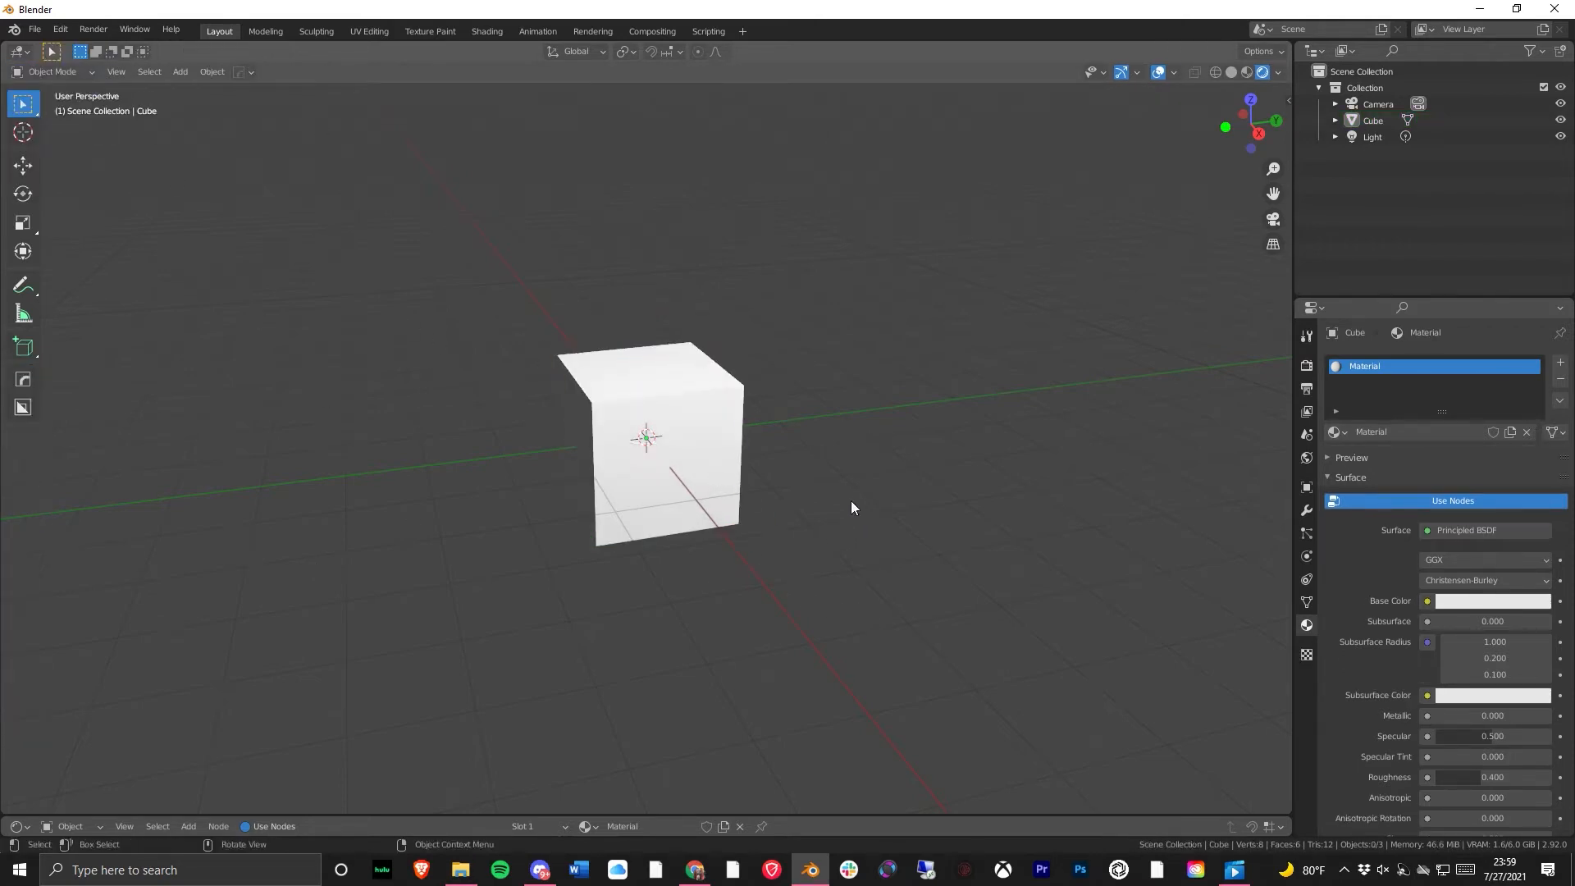
- Select the cube in Object Mode and bring it into a closer view
{"action": "mouse_move", "coordinate": [515, 532]}
{"action": "middle_mouse_down"}
{"action": "mouse_move", "coordinate": [536, 531]}
{"action": "mouse_move", "coordinate": [504, 527]}
{"action": "middle_mouse_up"}
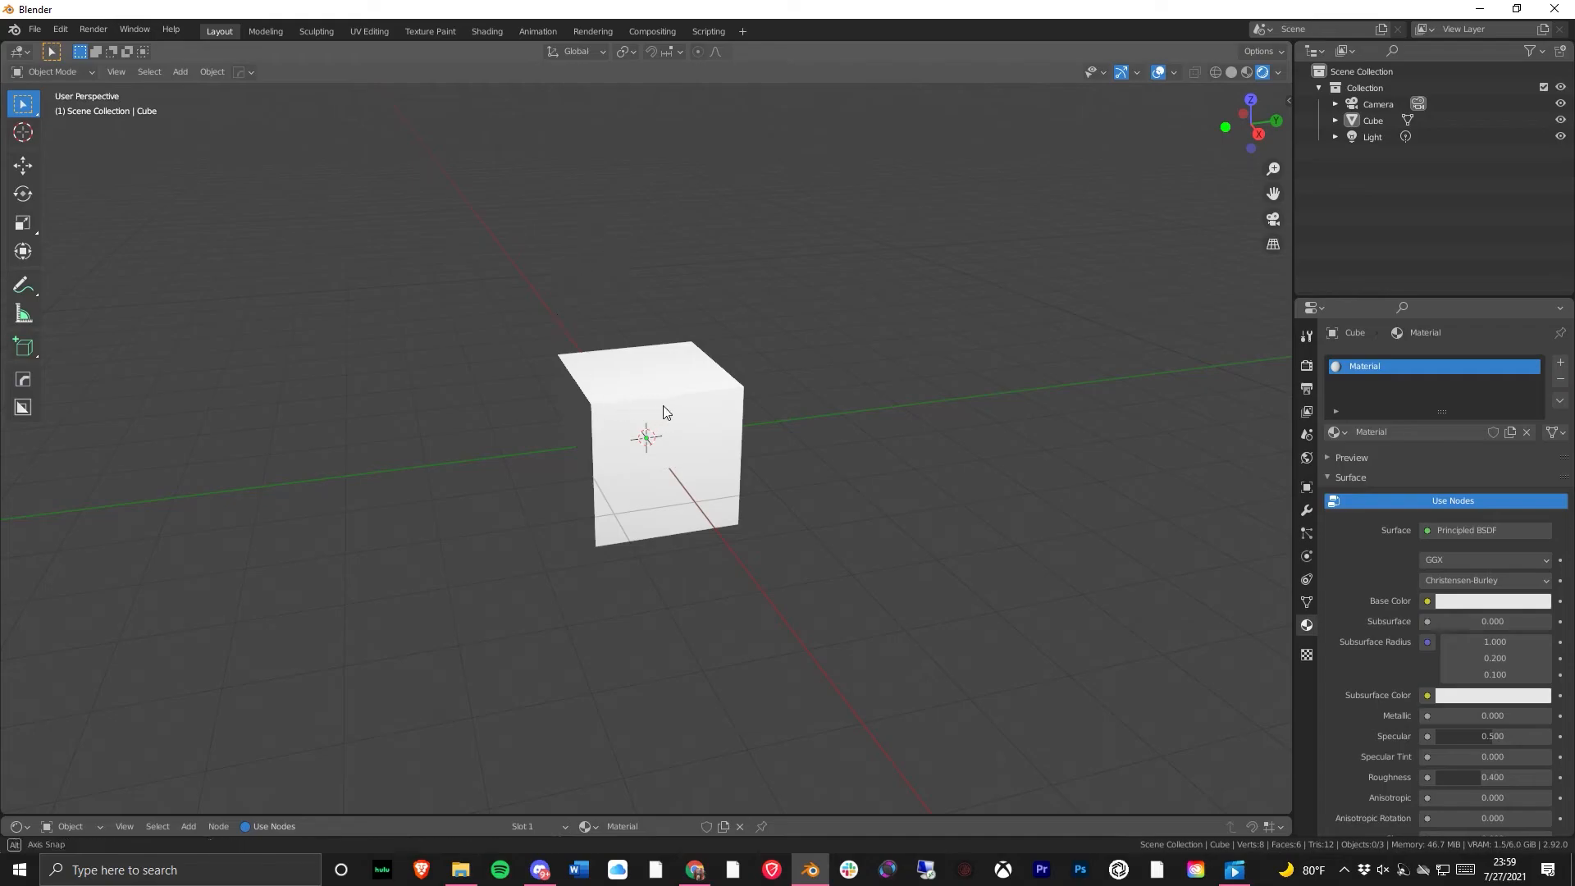
{"action": "middle_click_drag", "start_coordinate": [663, 405], "coordinate": [589, 371]}
{"action": "left_click", "coordinate": [621, 397]}
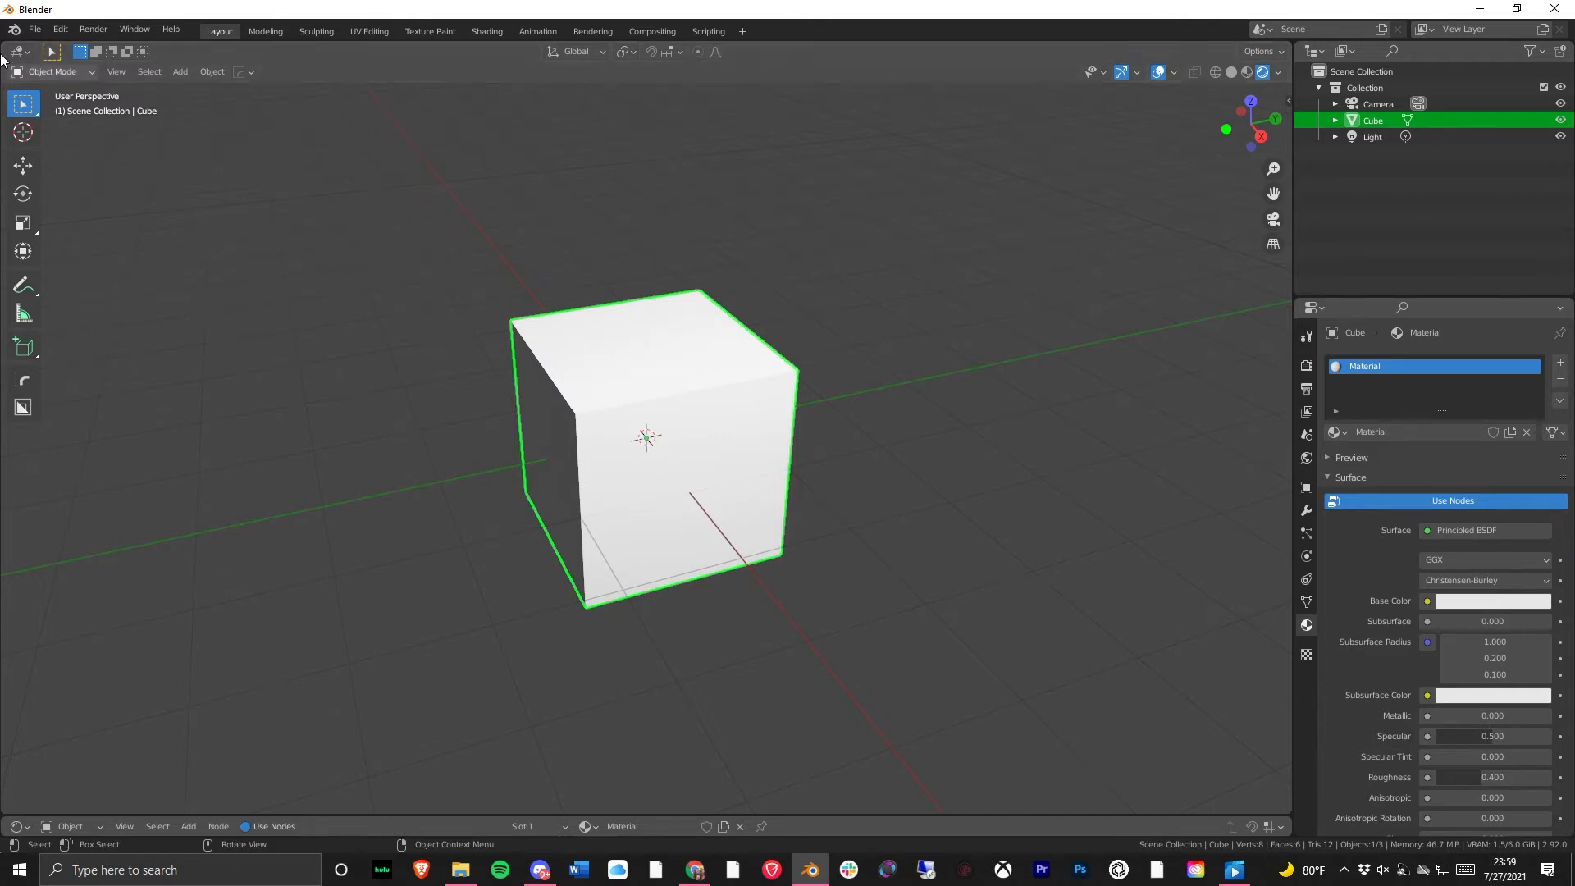
- Scale the cube up along the Z axis in Object Mode to form a tall column
{"action": "scroll", "coordinate": [799, 460], "scroll_direction": "down", "scroll_amount": 2}
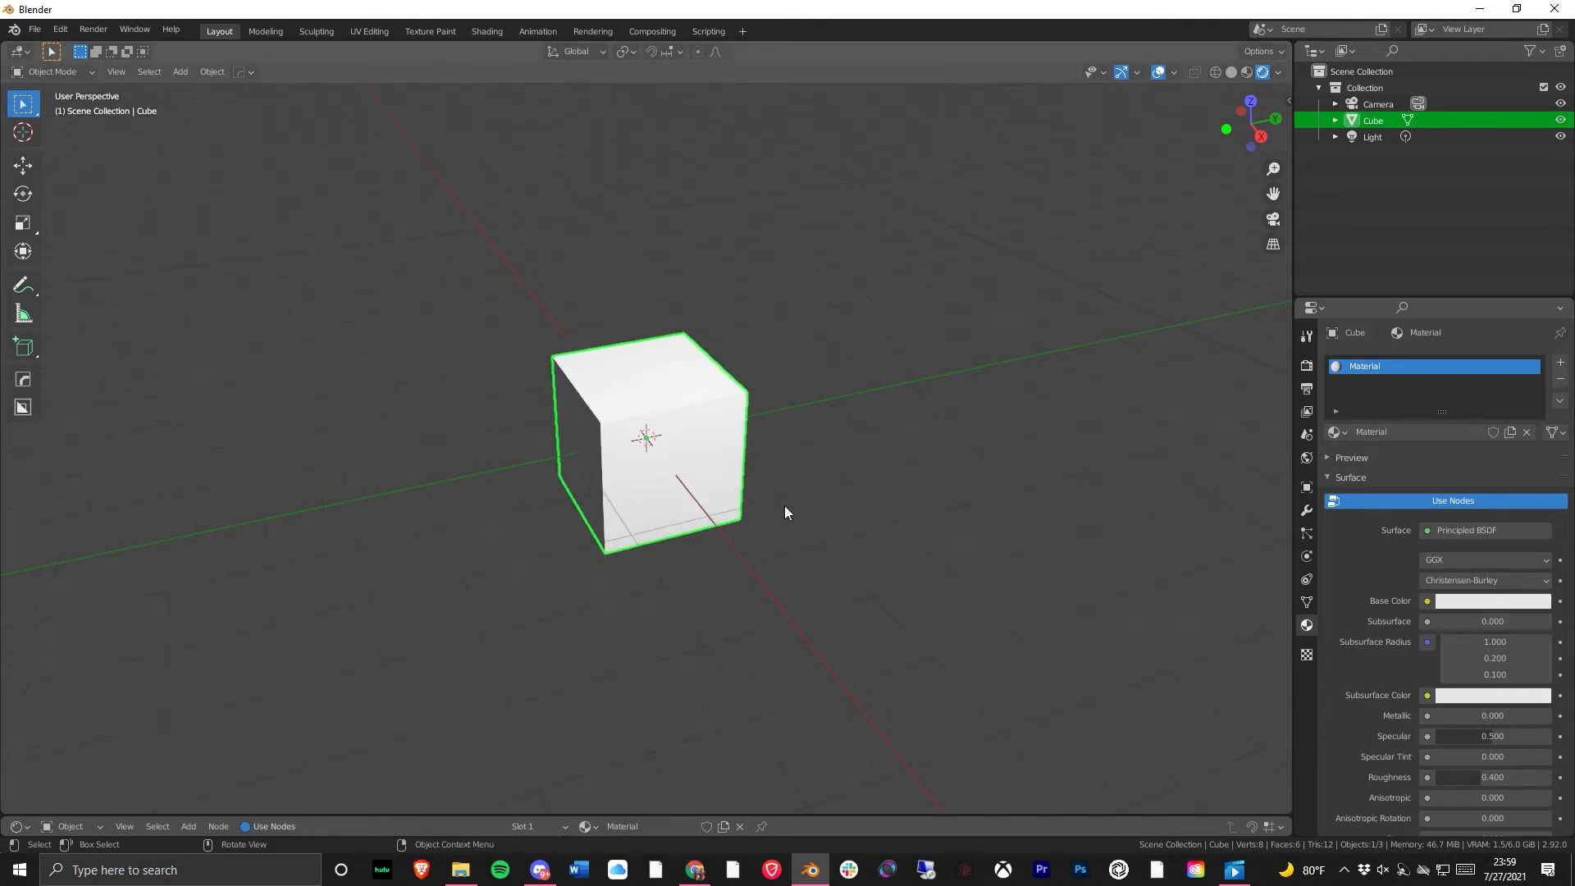
{"action": "left_click", "coordinate": [25, 221]}
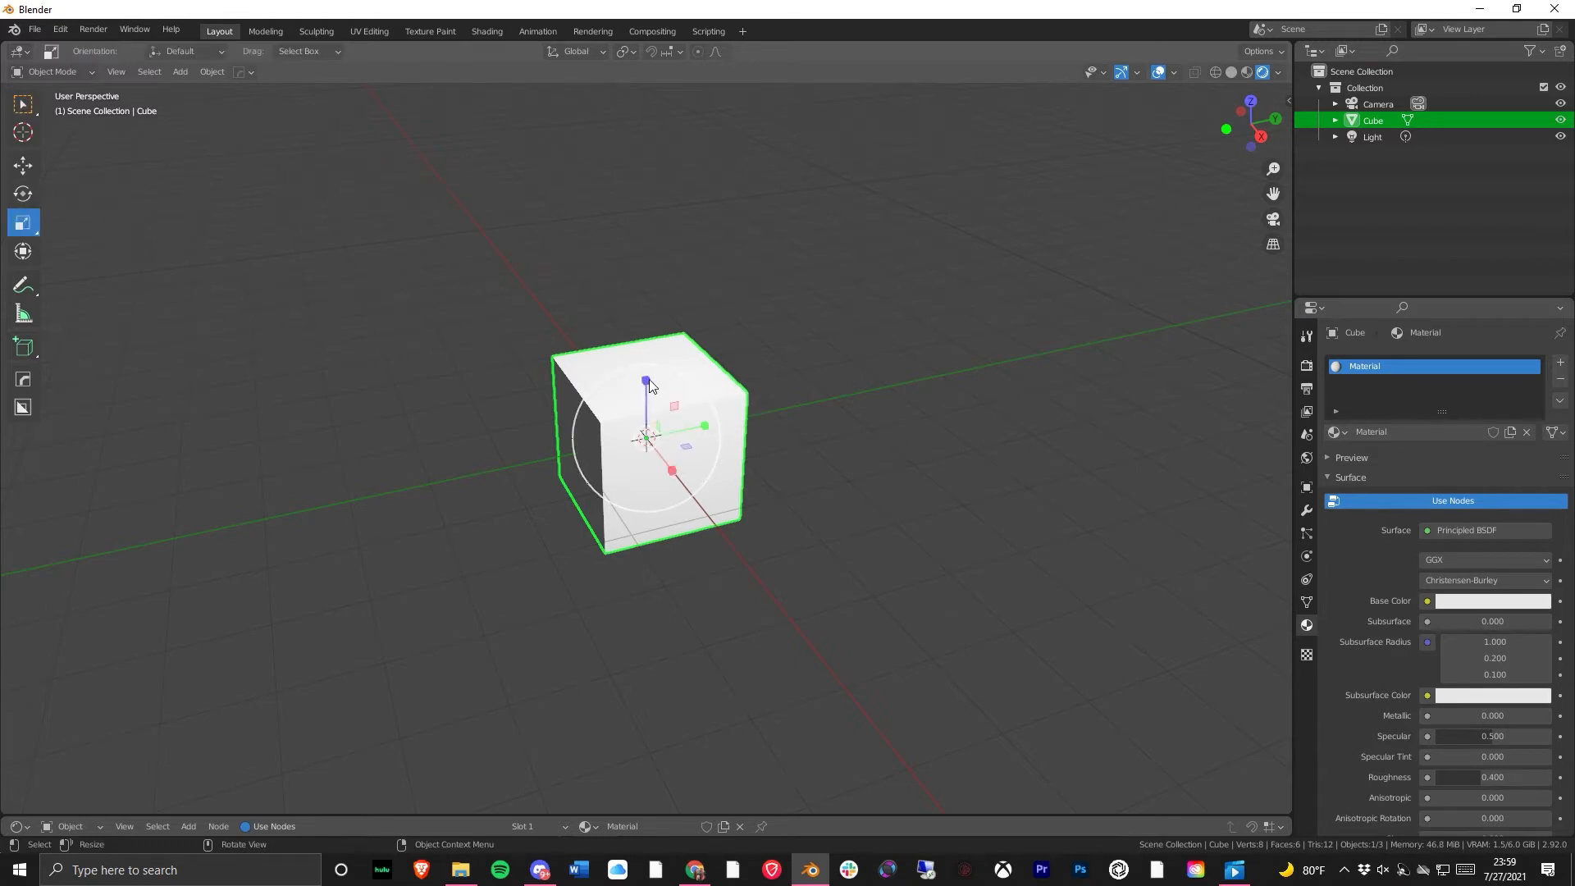
{"action": "left_click_drag", "start_coordinate": [656, 379], "coordinate": [622, 327]}
- Switch the stretched cube to Edit Mode
{"action": "left_click", "coordinate": [33, 71]}
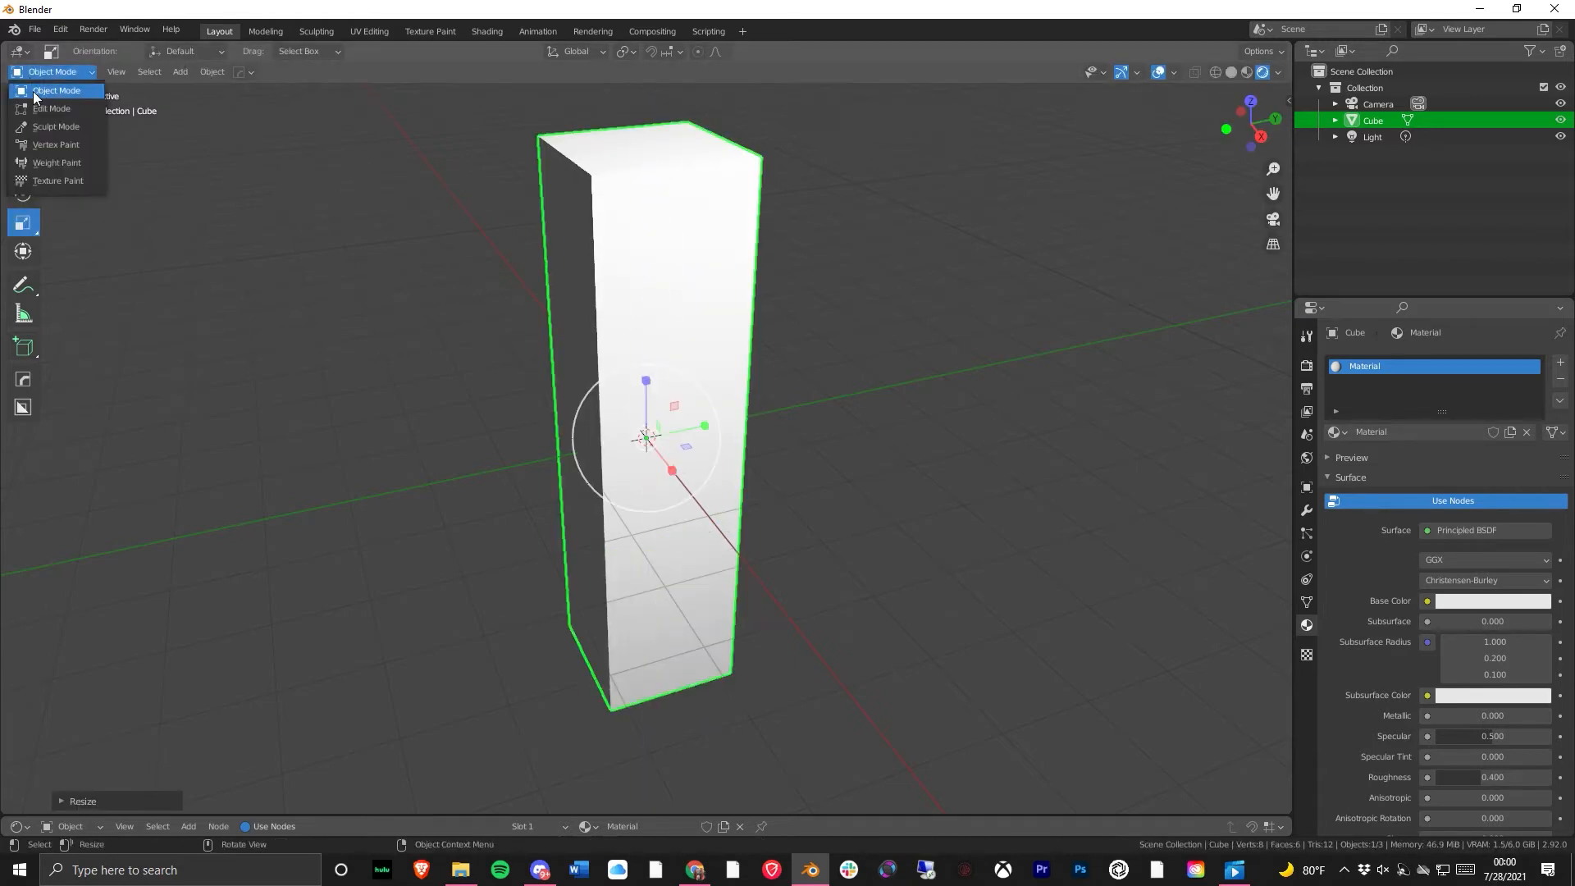
{"action": "left_click", "coordinate": [56, 108]}
{"action": "middle_click_drag", "start_coordinate": [575, 312], "coordinate": [637, 301]}
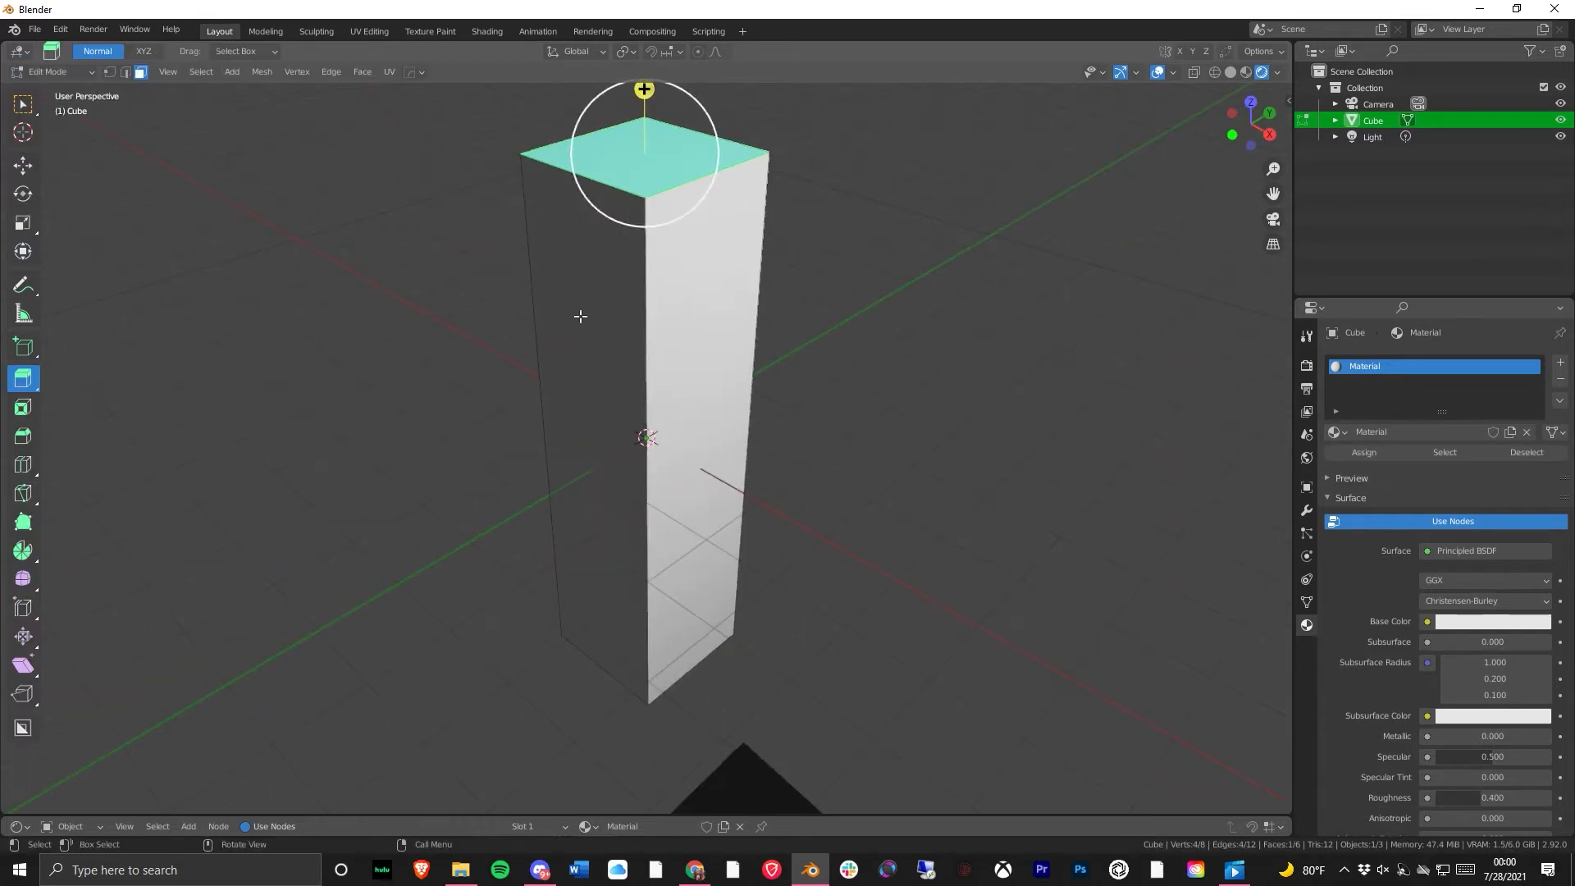
{"action": "middle_click_drag", "start_coordinate": [835, 402], "coordinate": [591, 444]}
{"action": "scroll", "coordinate": [576, 161], "scroll_direction": "down", "scroll_amount": 2}
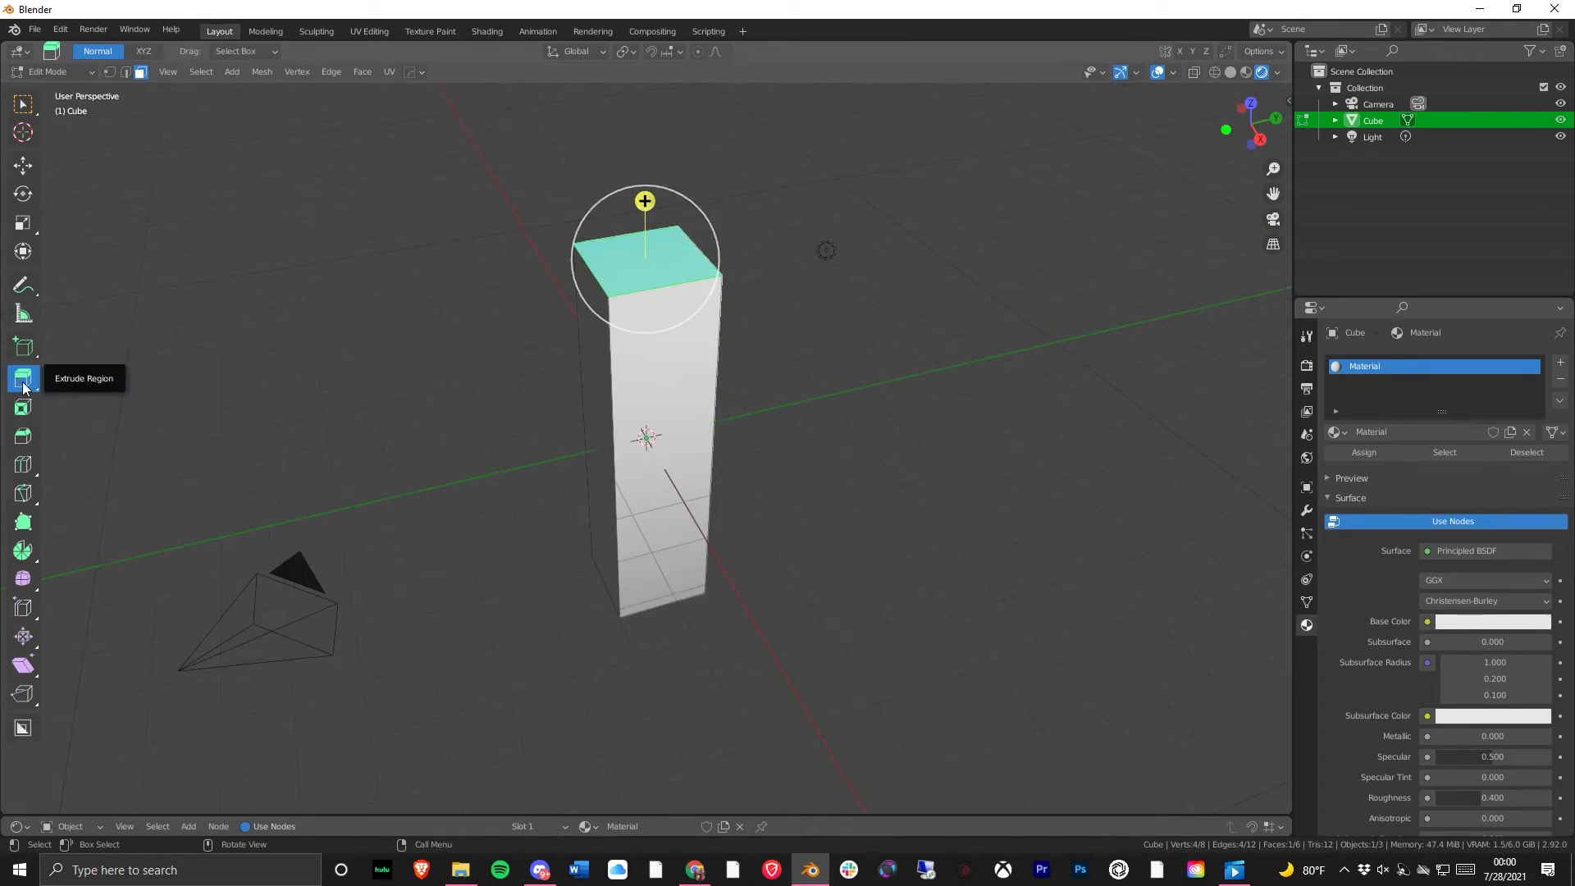
- Extrude the column's top face upward by one section, and undo the extrusion
{"action": "left_click_drag", "start_coordinate": [645, 201], "coordinate": [644, 98]}
{"action": "middle_click_drag", "start_coordinate": [643, 307], "coordinate": [741, 278]}
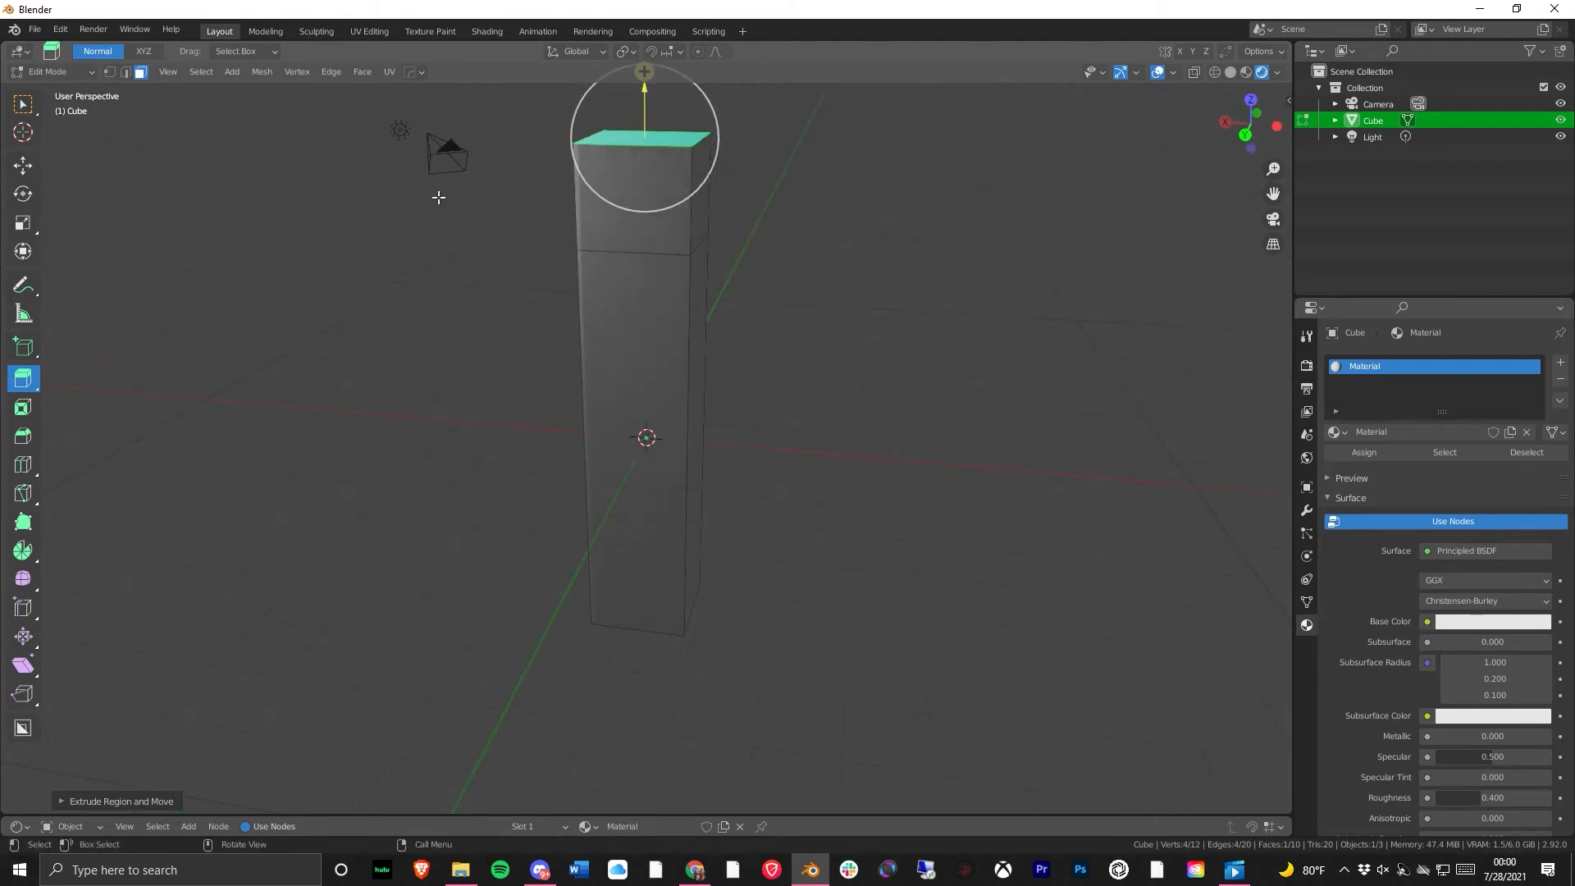
{"action": "middle_click_drag", "start_coordinate": [471, 263], "coordinate": [454, 436]}
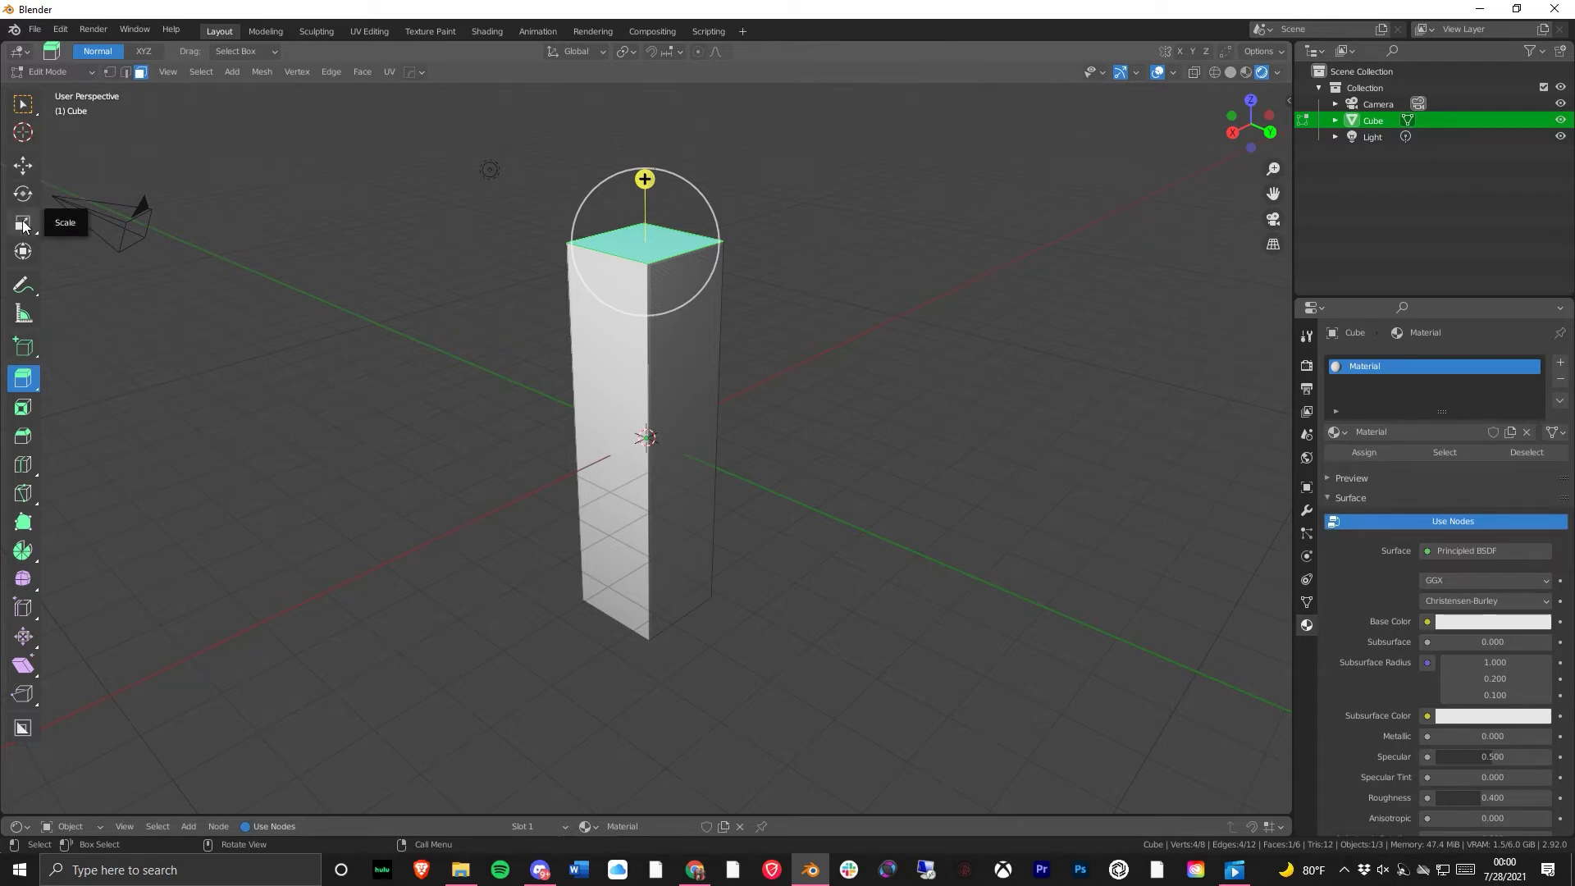
- Select the column's entire mesh in Edit Mode and scale it down along the Z axis to cube proportions
{"action": "left_click", "coordinate": [33, 168]}
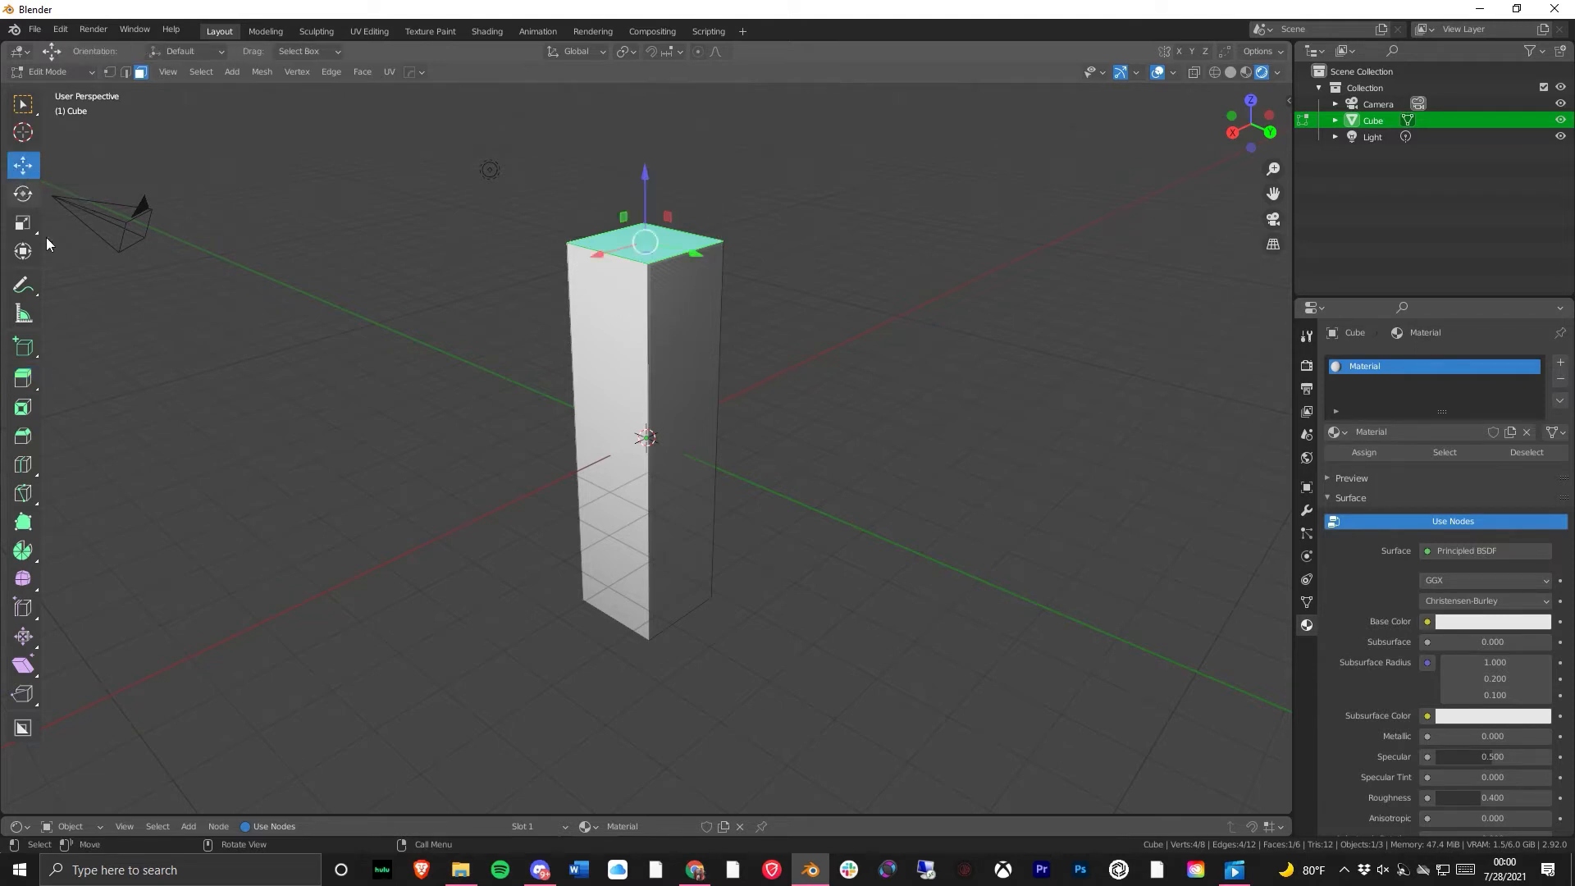
{"action": "left_click", "coordinate": [520, 258]}
{"action": "left_click", "coordinate": [22, 194]}
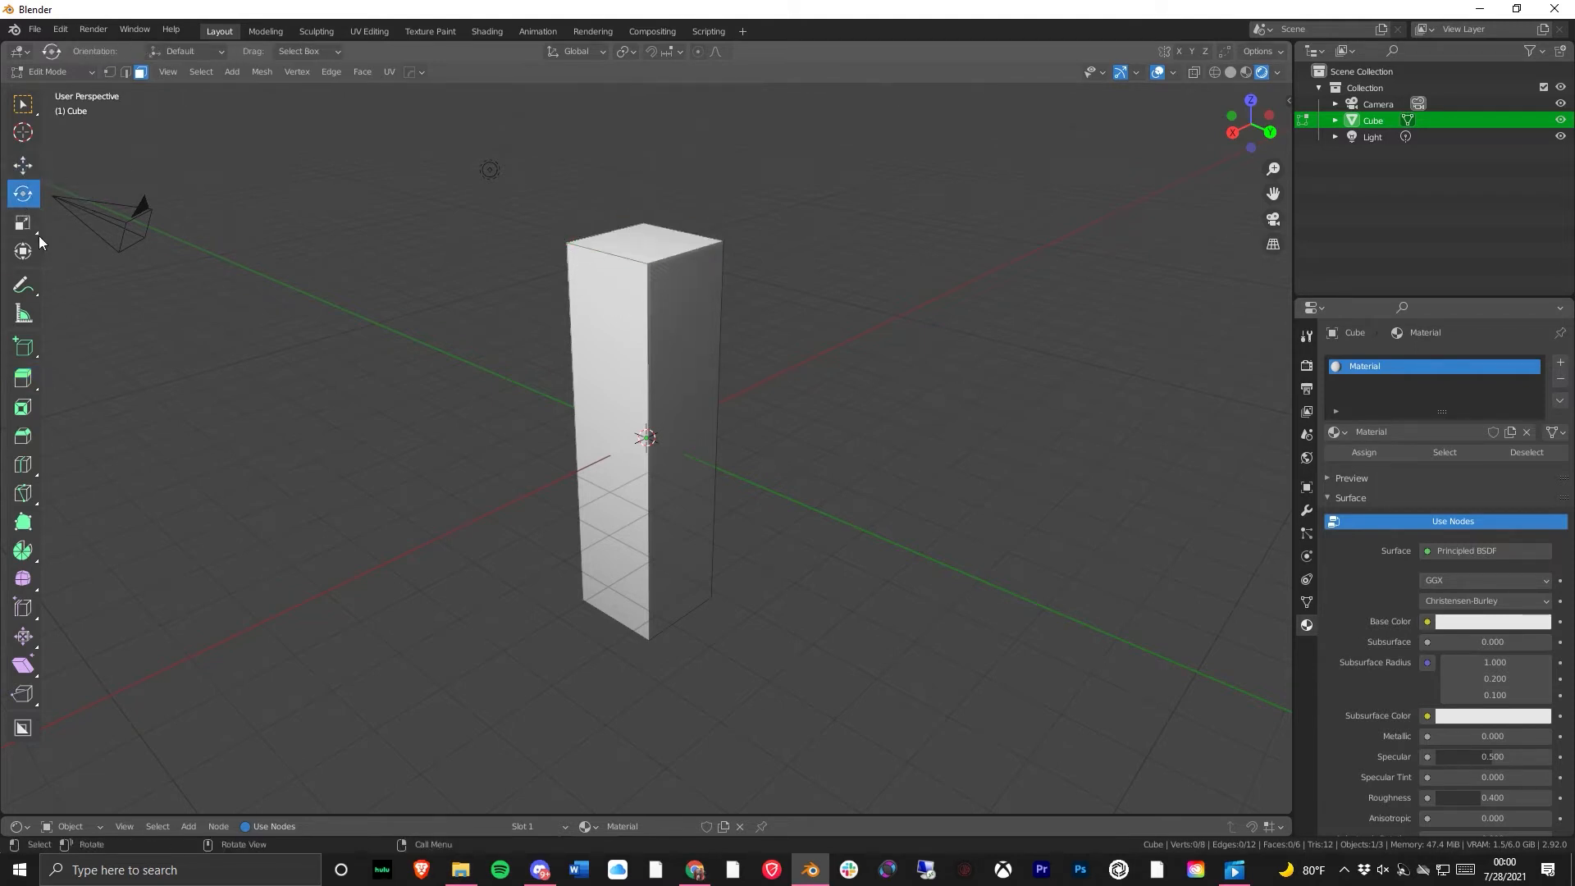
{"action": "left_click", "coordinate": [22, 166]}
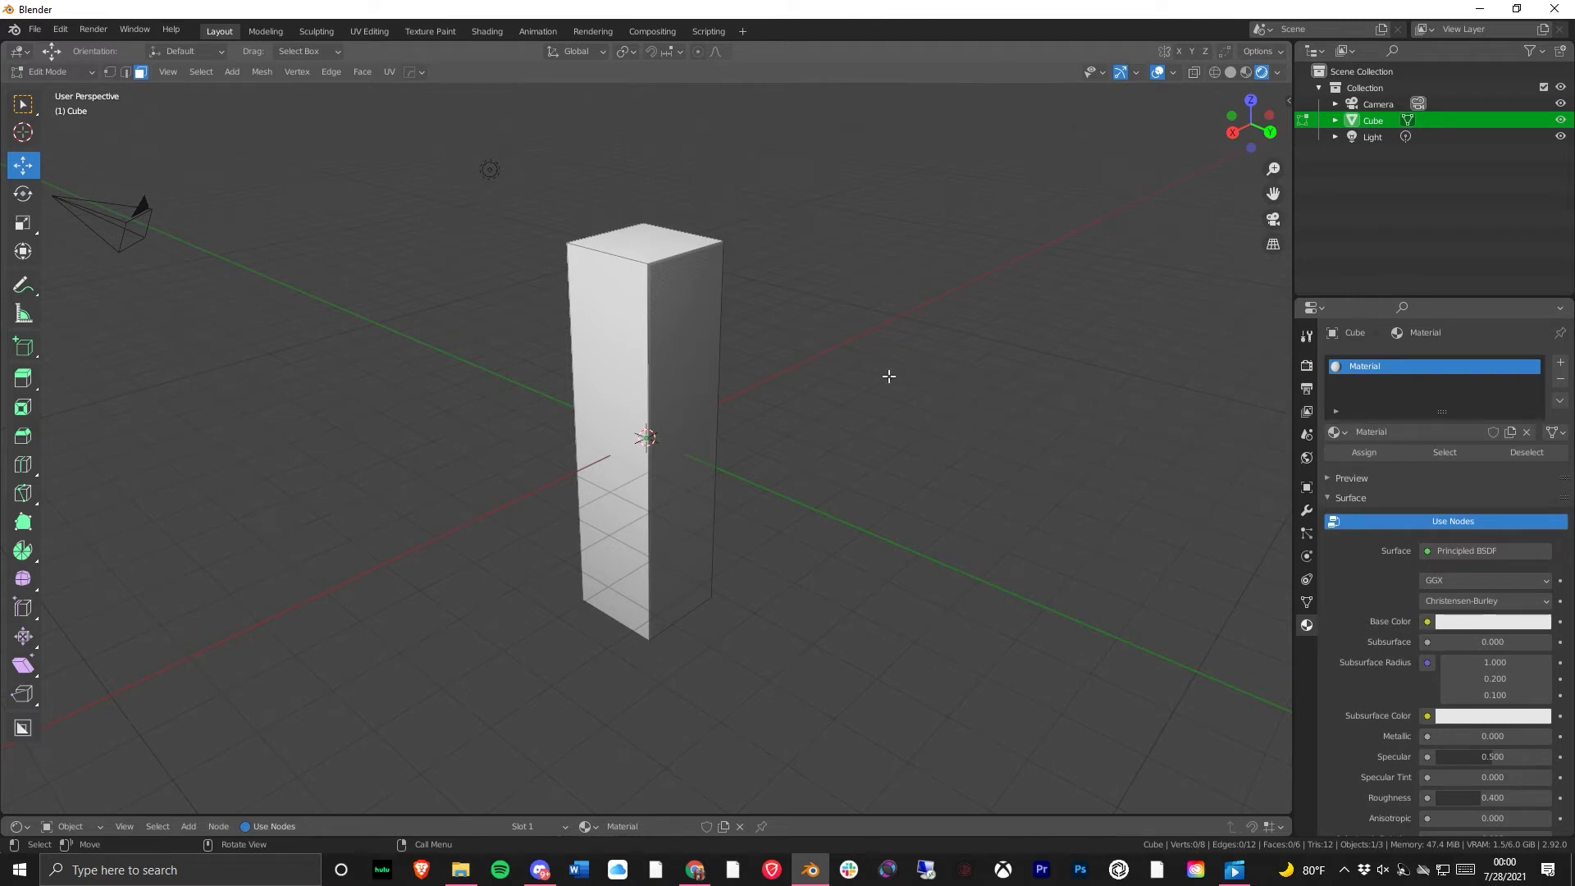
{"action": "key", "text": "a"}
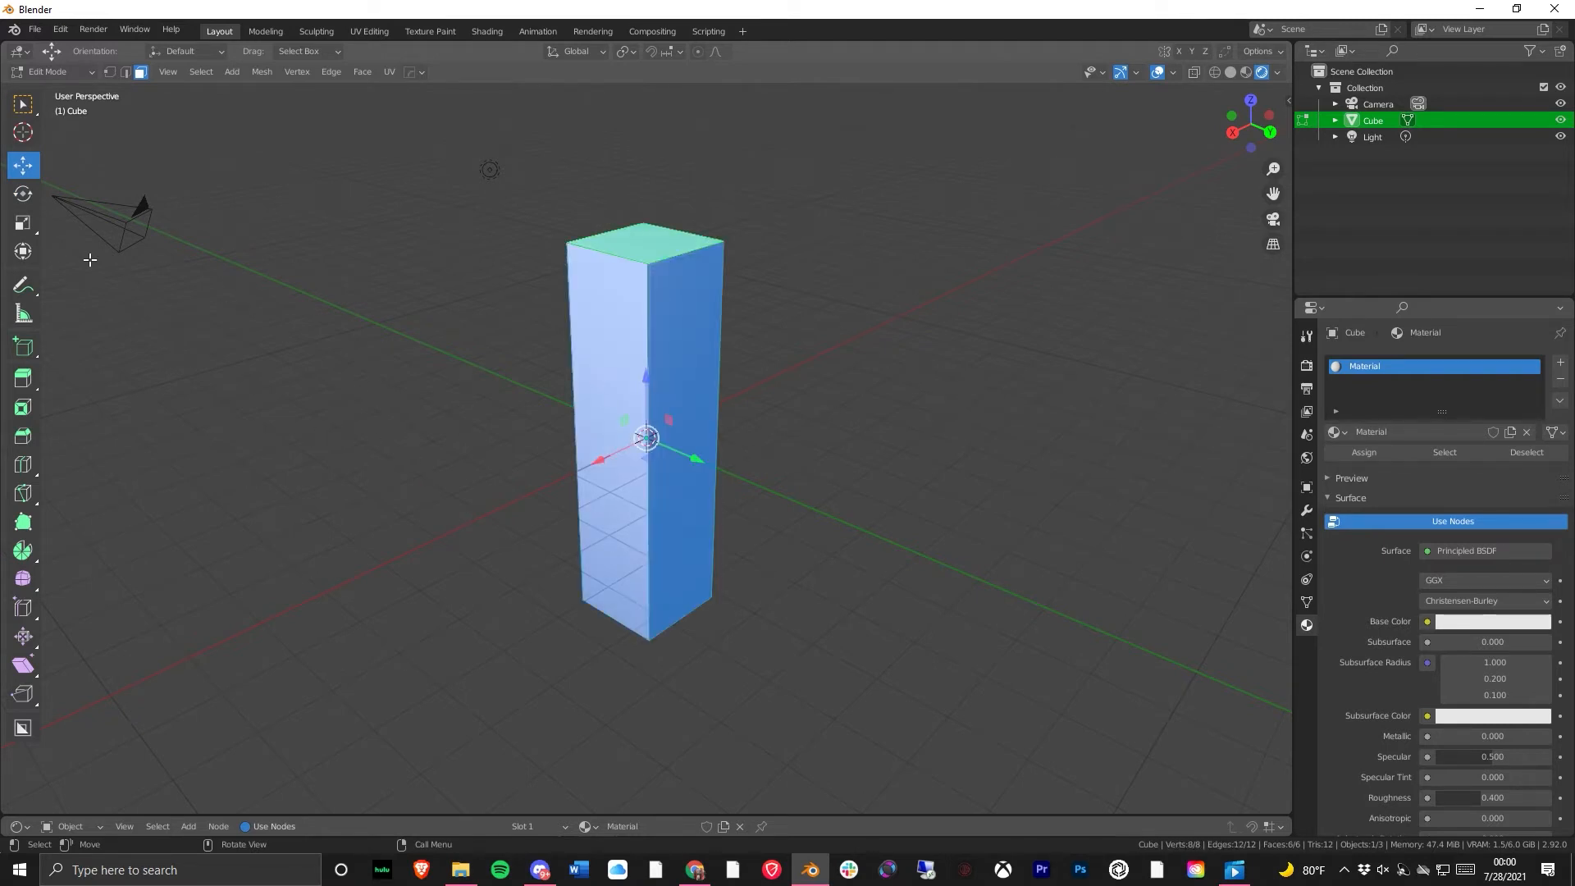
{"action": "left_click", "coordinate": [34, 219]}
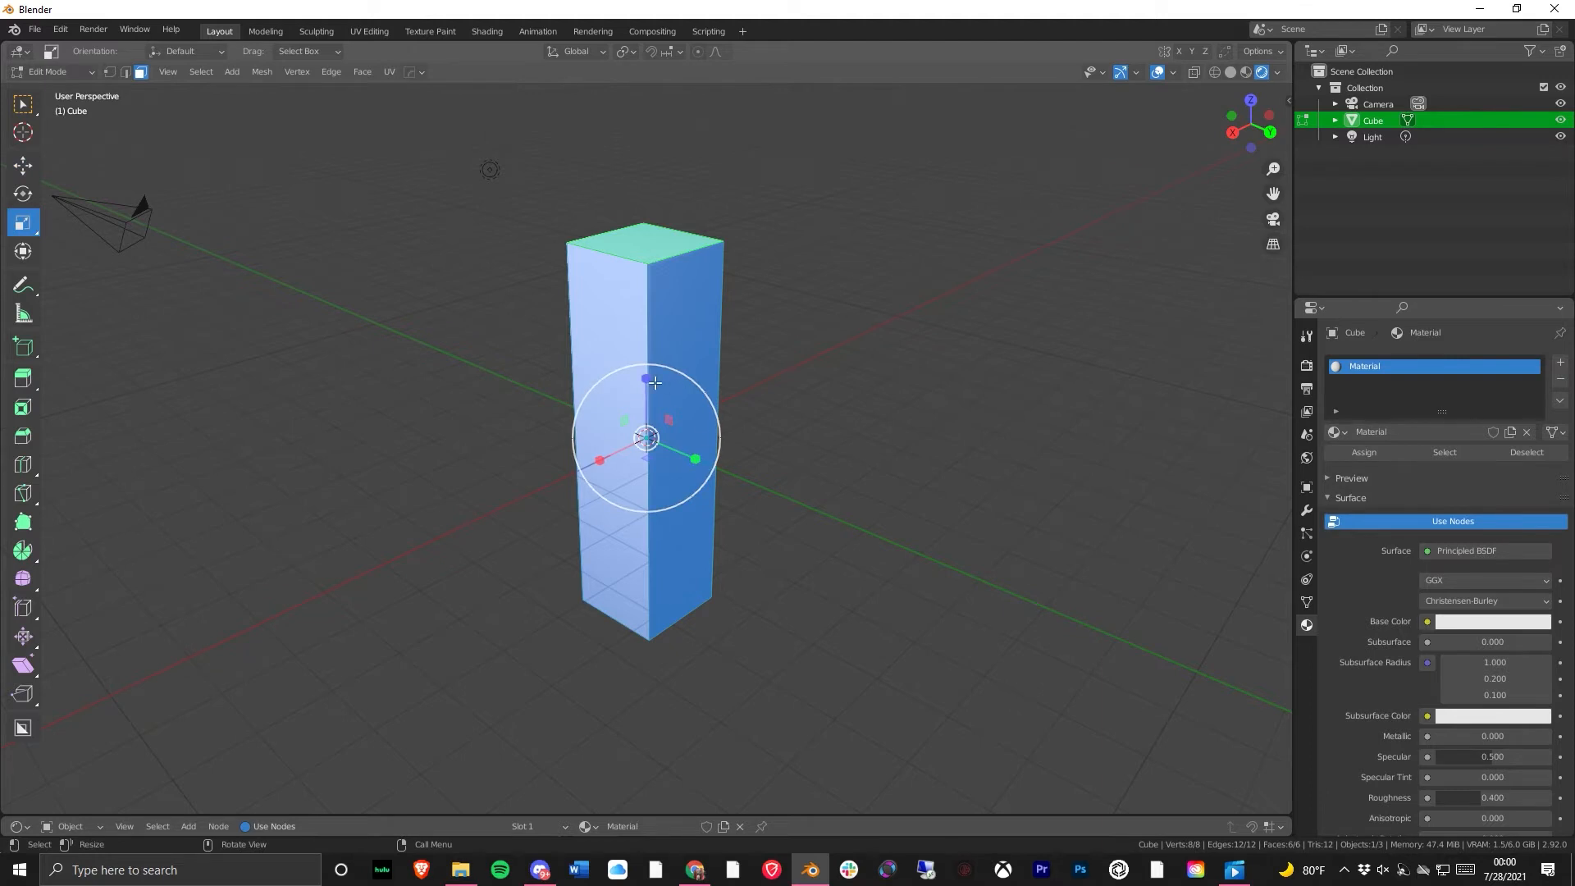
{"action": "left_click_drag", "start_coordinate": [646, 379], "coordinate": [647, 425]}
{"action": "middle_click_drag", "start_coordinate": [725, 548], "coordinate": [604, 518]}
{"action": "scroll", "coordinate": [549, 573], "scroll_direction": "up", "scroll_amount": 3}
{"action": "scroll", "coordinate": [549, 573], "scroll_direction": "up", "scroll_amount": 1}
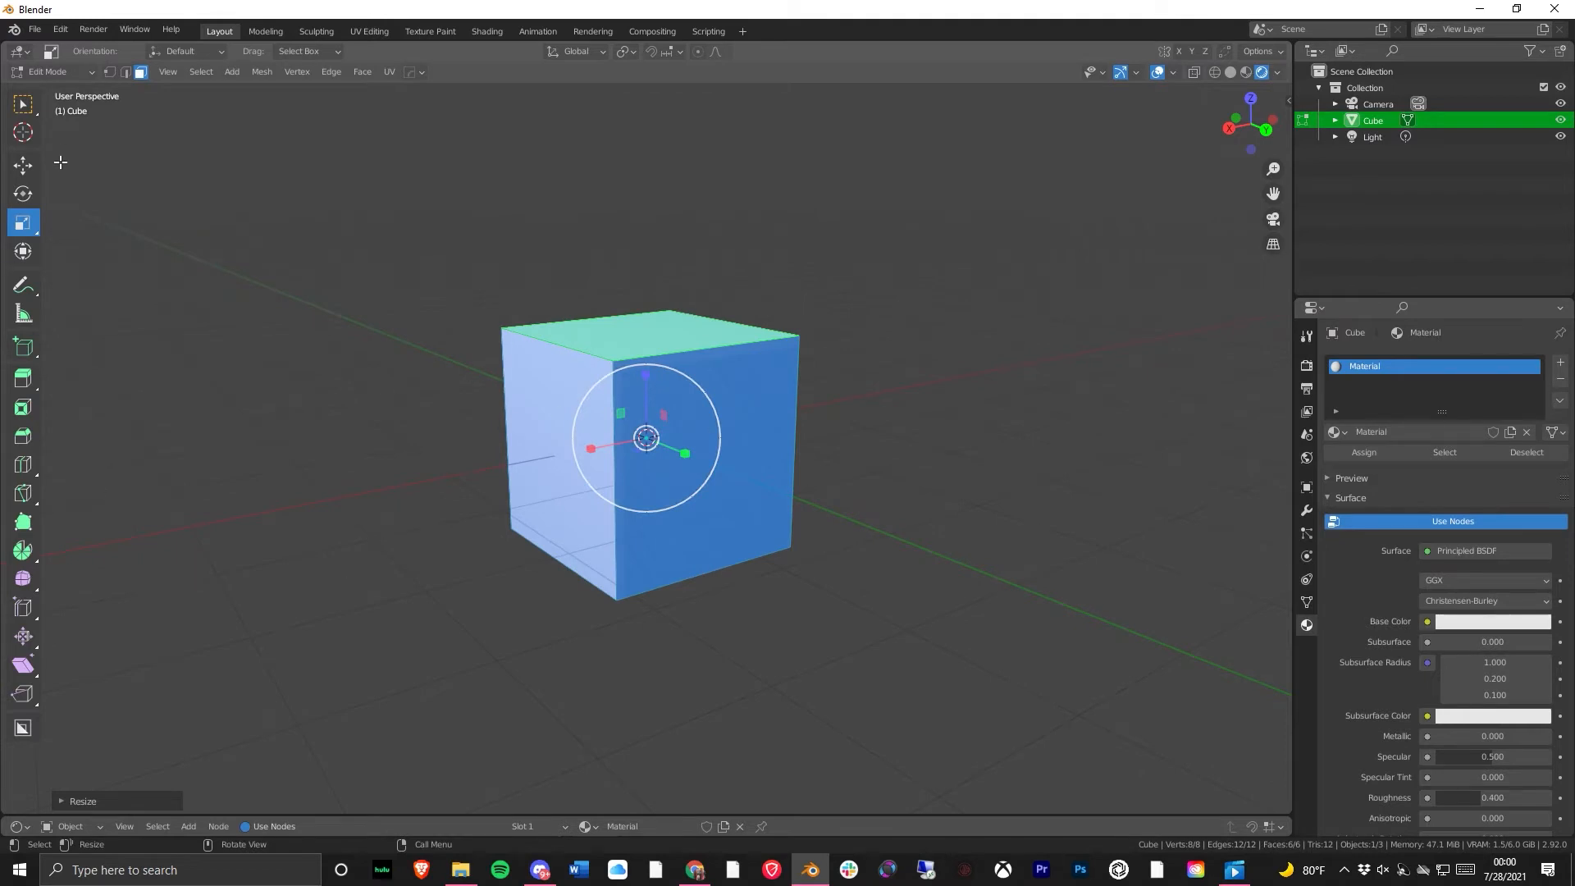
- Move only the cube's top face along the negative Y axis to slant the block
{"action": "left_click", "coordinate": [26, 167]}
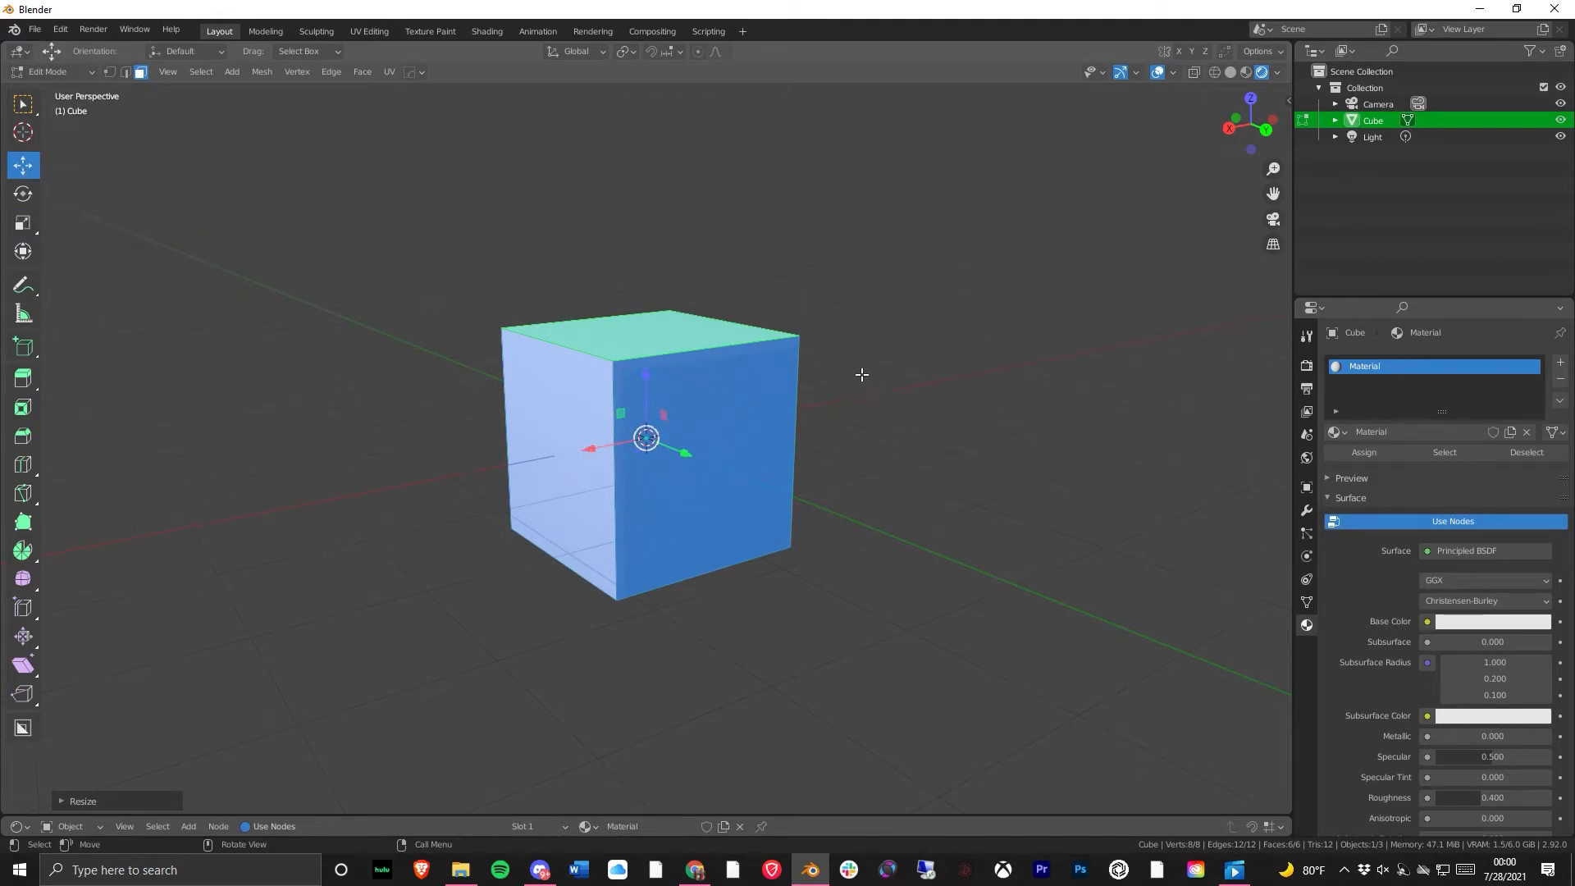
{"action": "left_click", "coordinate": [648, 343]}
{"action": "middle_click_drag", "start_coordinate": [648, 361], "coordinate": [809, 465]}
{"action": "left_click_drag", "start_coordinate": [699, 355], "coordinate": [574, 330]}
{"action": "middle_click_drag", "start_coordinate": [727, 521], "coordinate": [695, 456]}
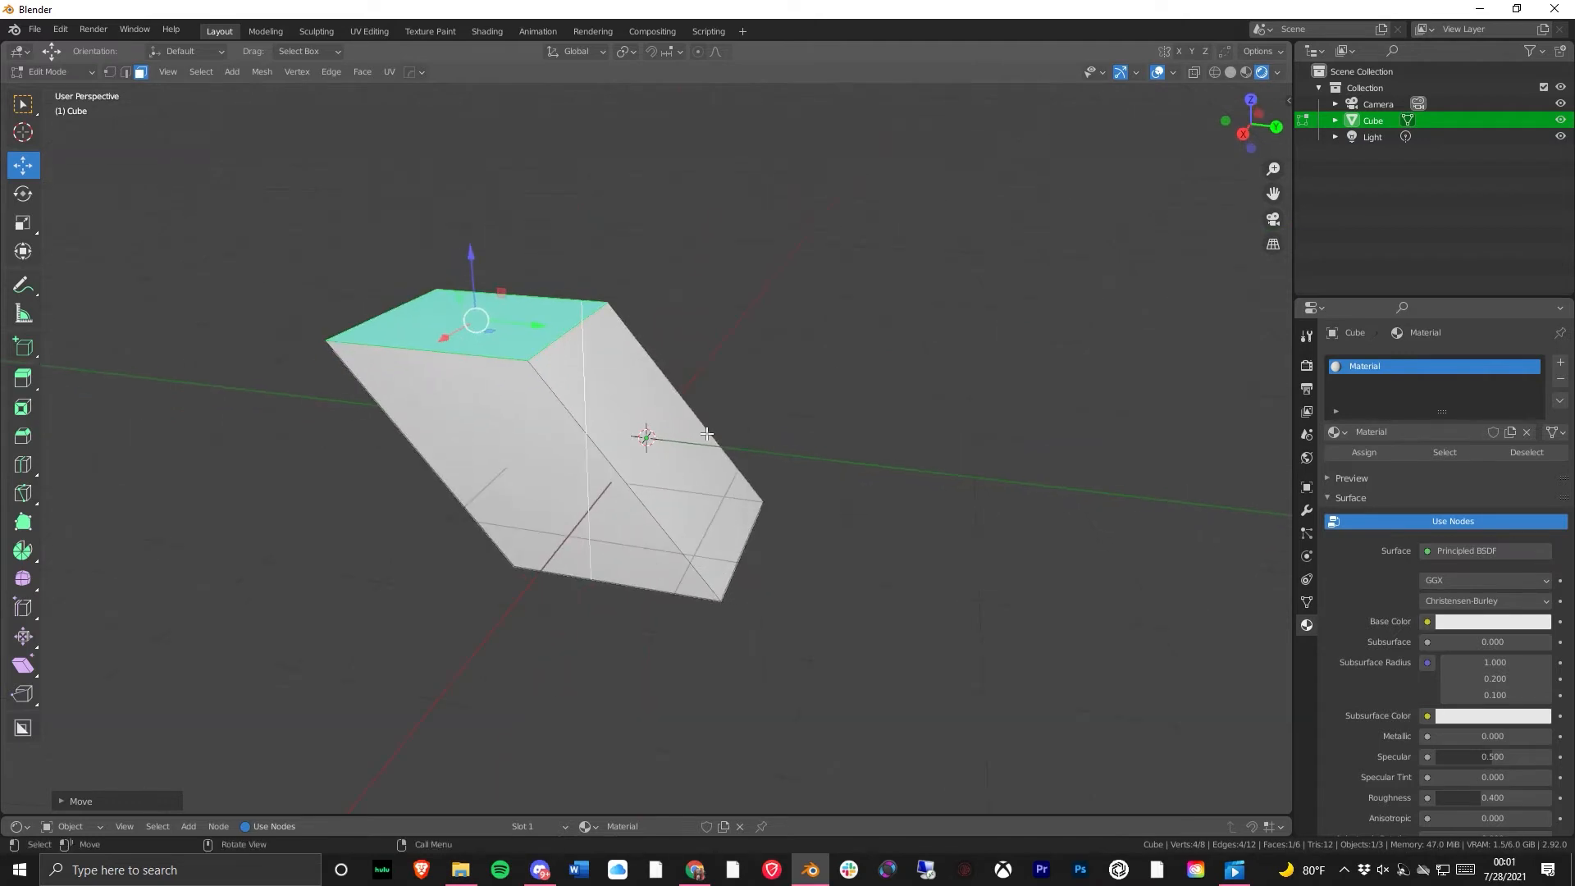
- Extrude the slanted block's top face upward in two successive sections
{"action": "left_click", "coordinate": [23, 378]}
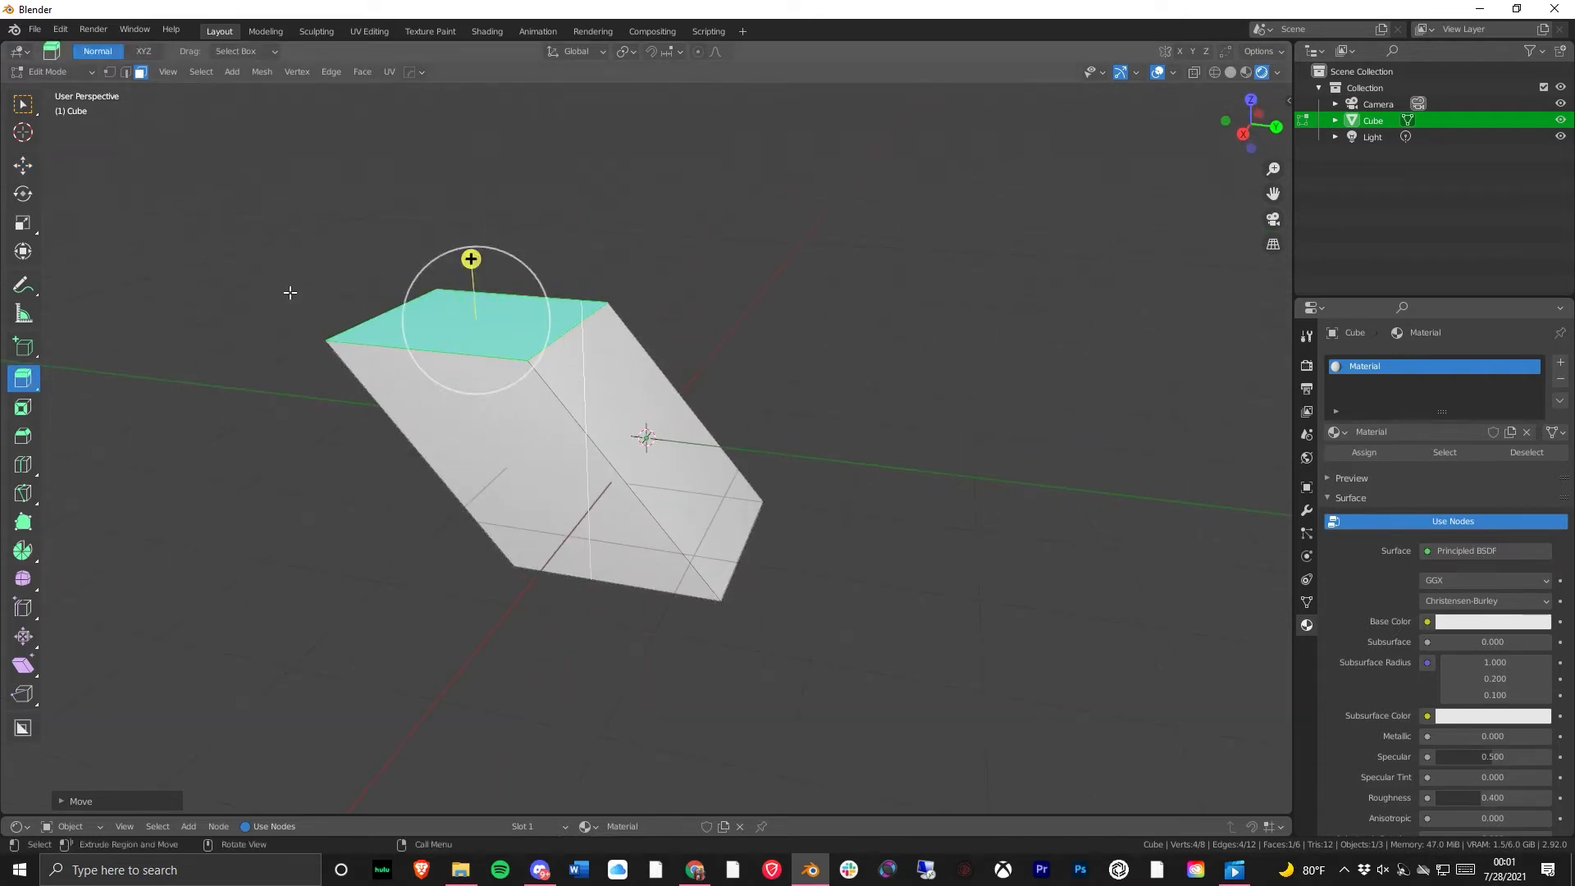
{"action": "left_click_drag", "start_coordinate": [471, 259], "coordinate": [506, 164]}
{"action": "middle_click_drag", "start_coordinate": [507, 164], "coordinate": [668, 263]}
{"action": "left_click_drag", "start_coordinate": [425, 189], "coordinate": [458, 79]}
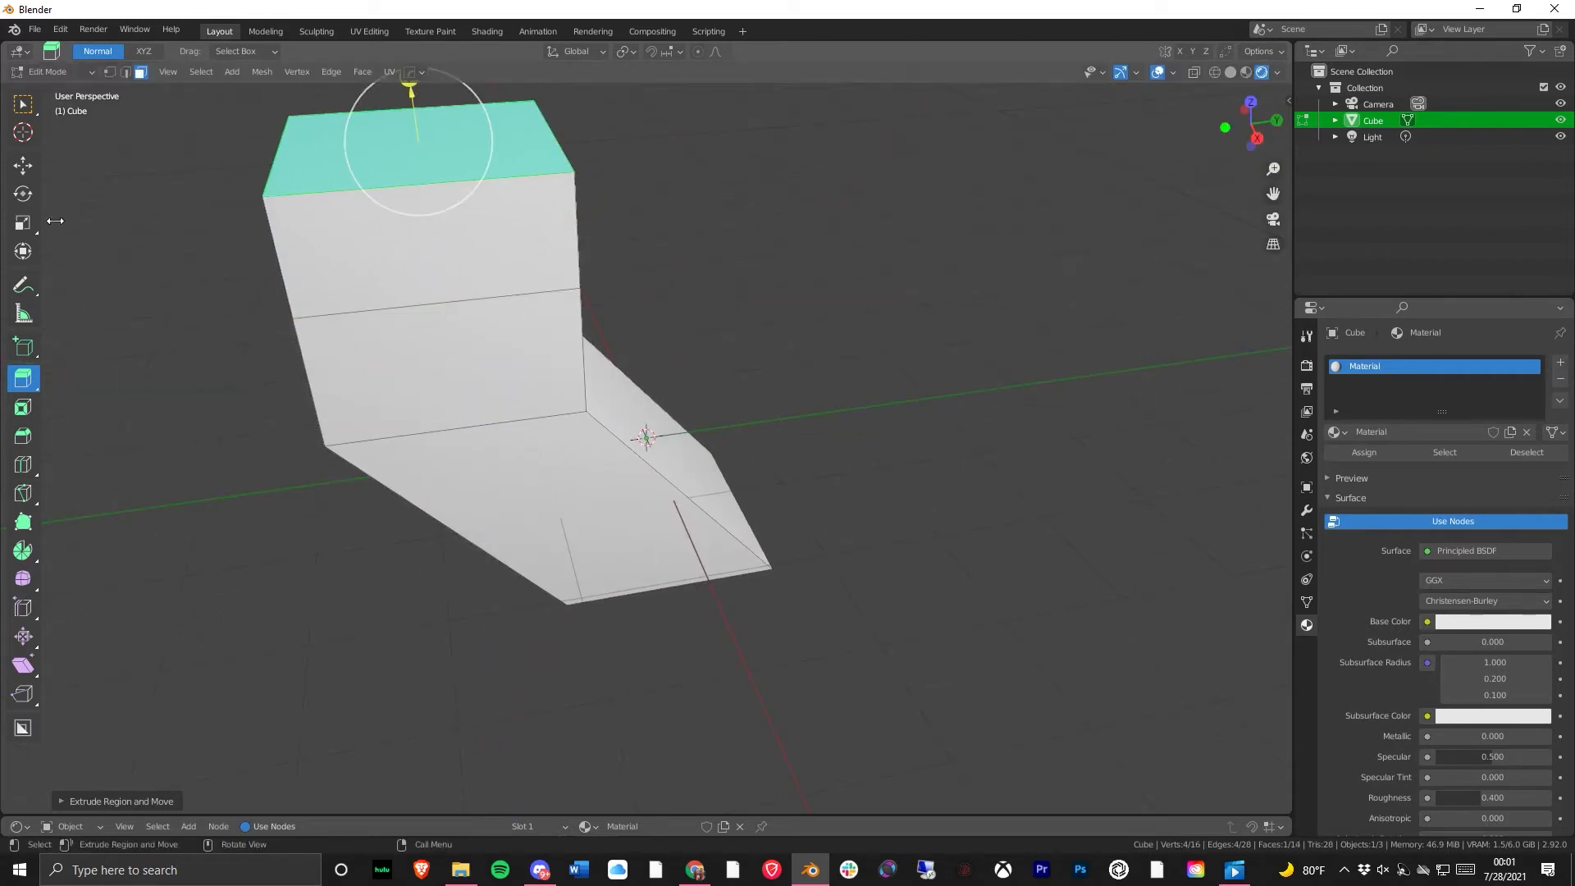
- Move the extruded top face along the positive Y axis past the base, and raise it along Z
{"action": "left_click", "coordinate": [22, 165]}
{"action": "left_click_drag", "start_coordinate": [490, 140], "coordinate": [774, 137]}
{"action": "middle_click_drag", "start_coordinate": [948, 456], "coordinate": [846, 316]}
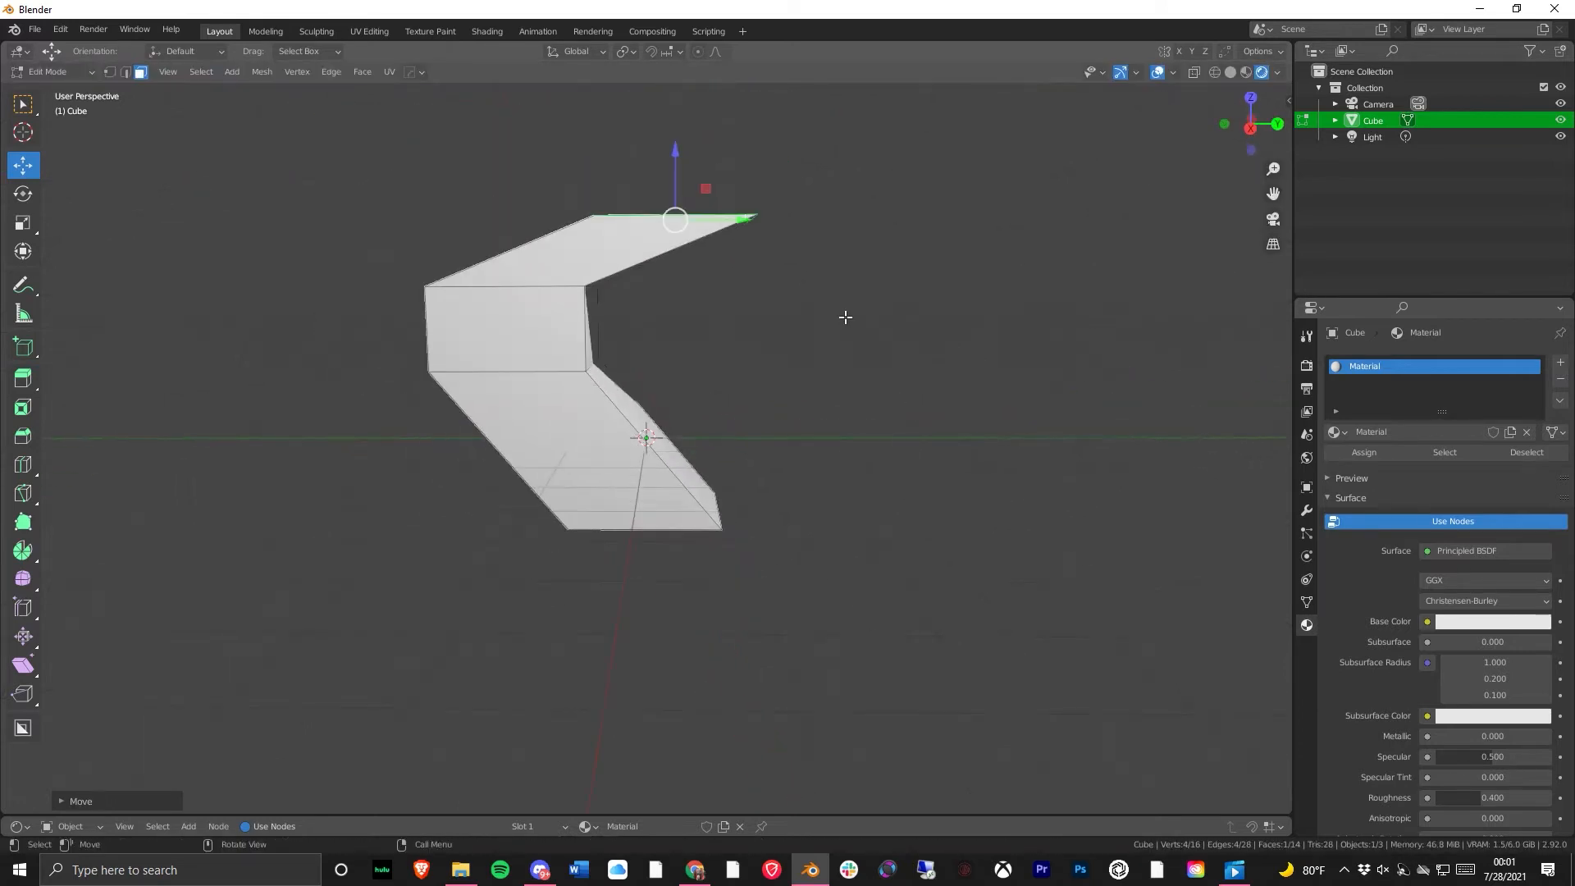
{"action": "left_click_drag", "start_coordinate": [670, 151], "coordinate": [716, 118]}
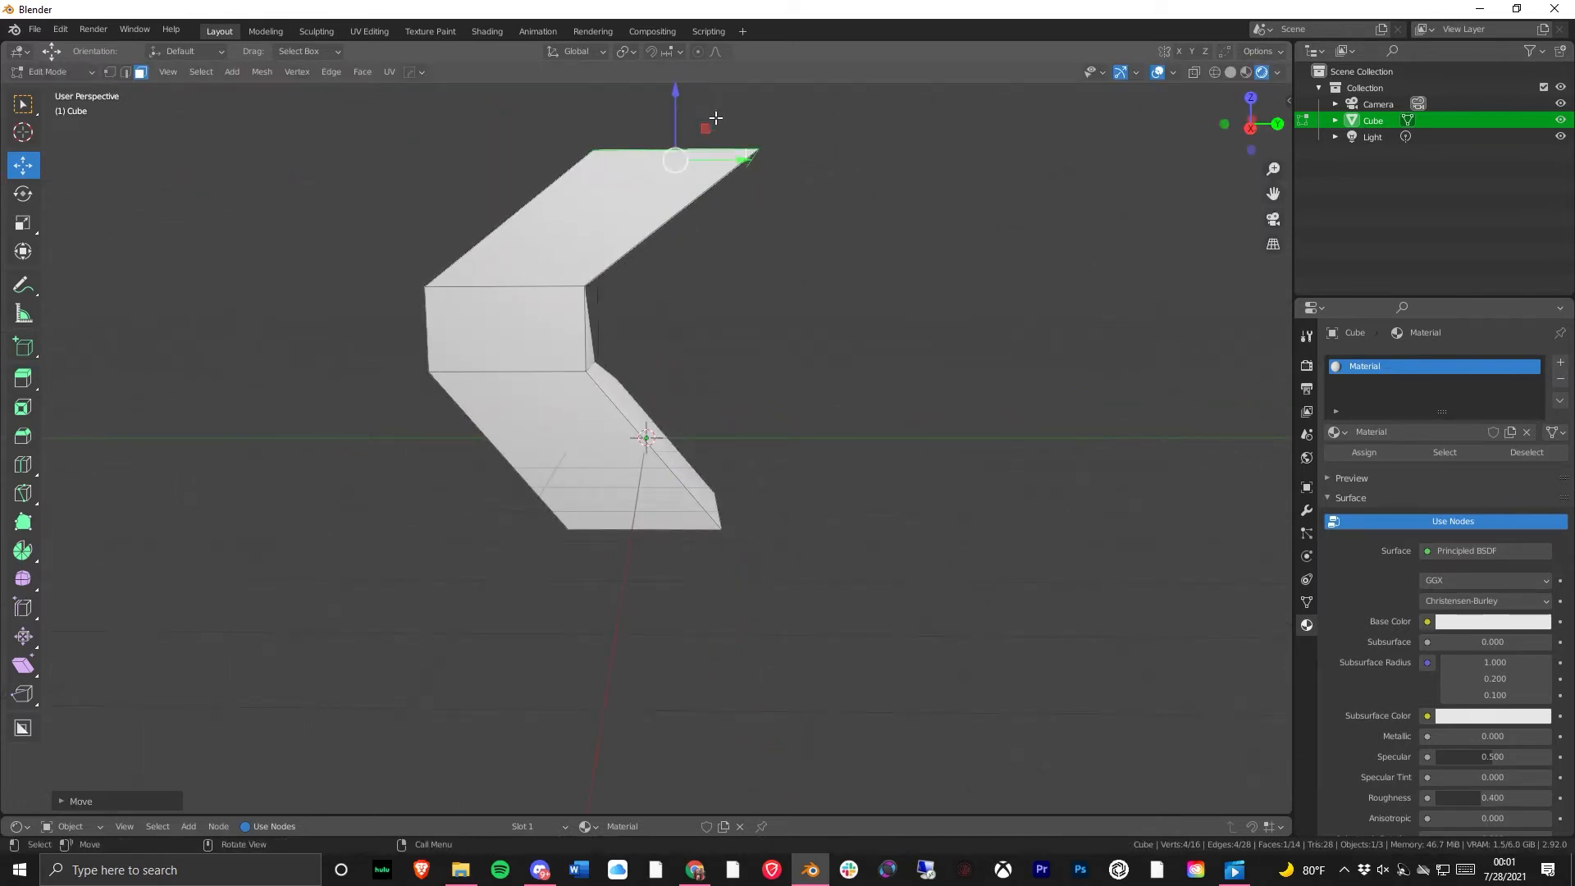
{"action": "middle_click_drag", "start_coordinate": [728, 168], "coordinate": [792, 259]}
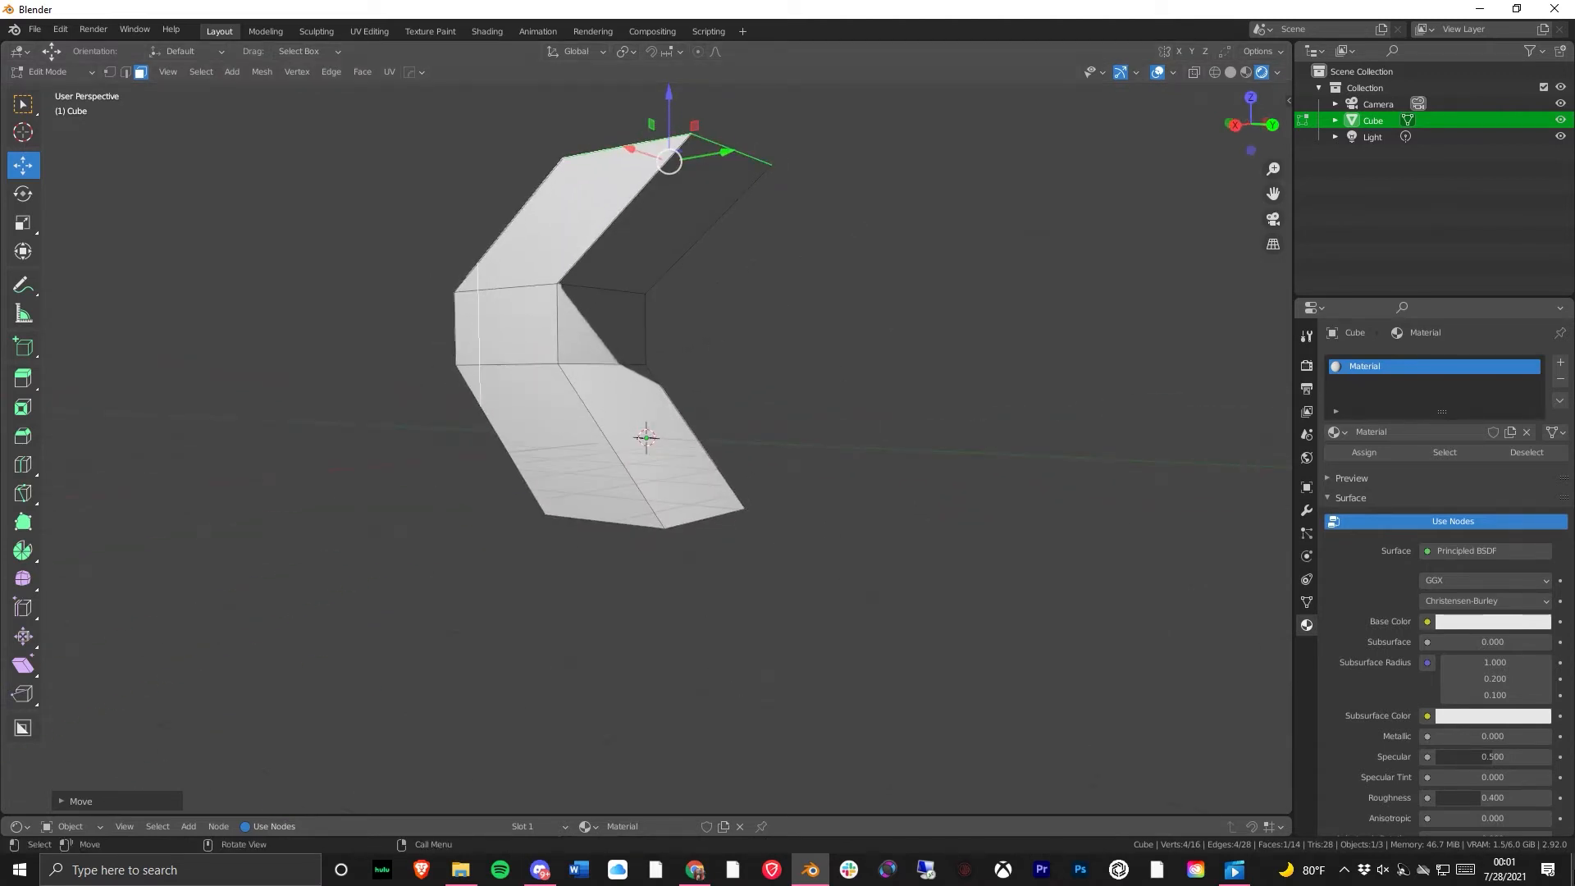
{"action": "middle_click_drag", "start_coordinate": [1103, 643], "coordinate": [682, 337]}
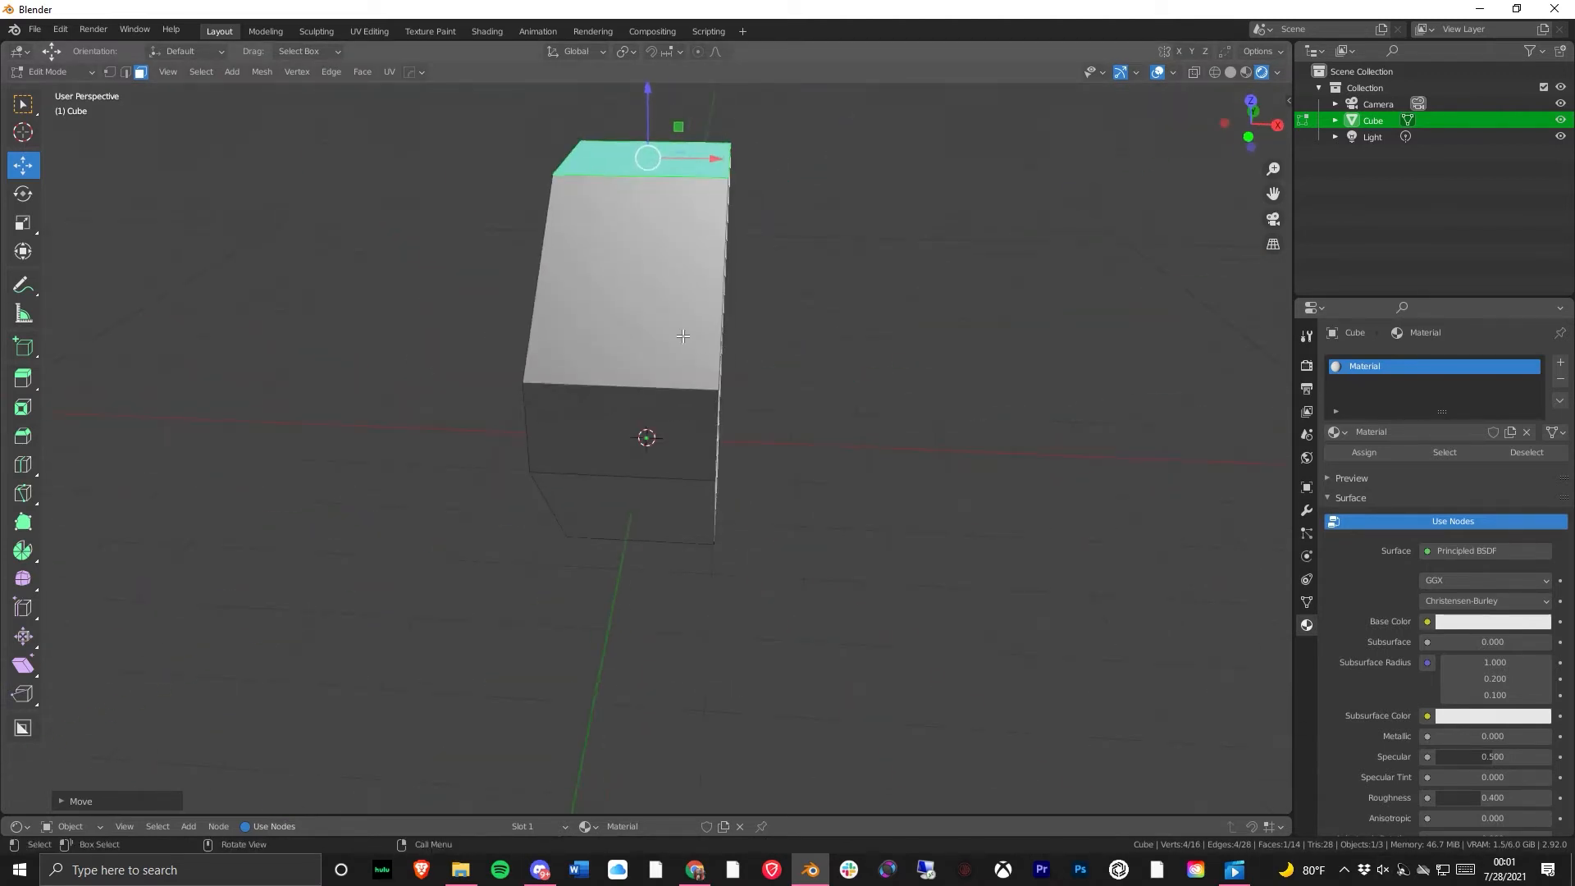
{"action": "middle_click_drag", "start_coordinate": [1030, 439], "coordinate": [591, 353]}
- Scale the top face down uniformly to a very small size, clear the selection, and undo these changes
{"action": "left_click", "coordinate": [22, 194]}
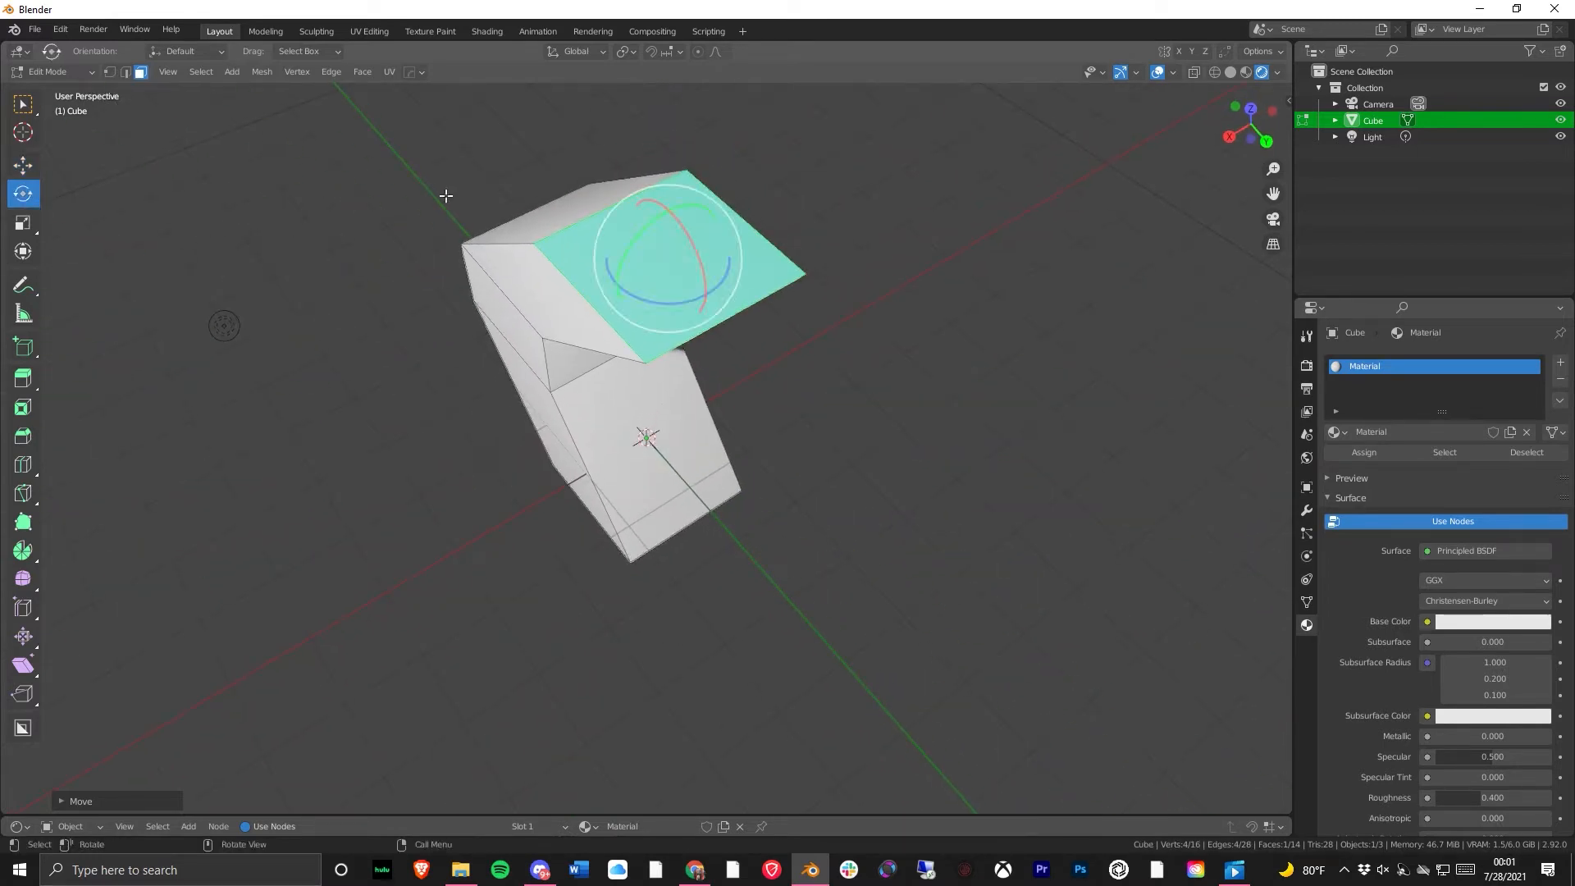
{"action": "left_click", "coordinate": [23, 222]}
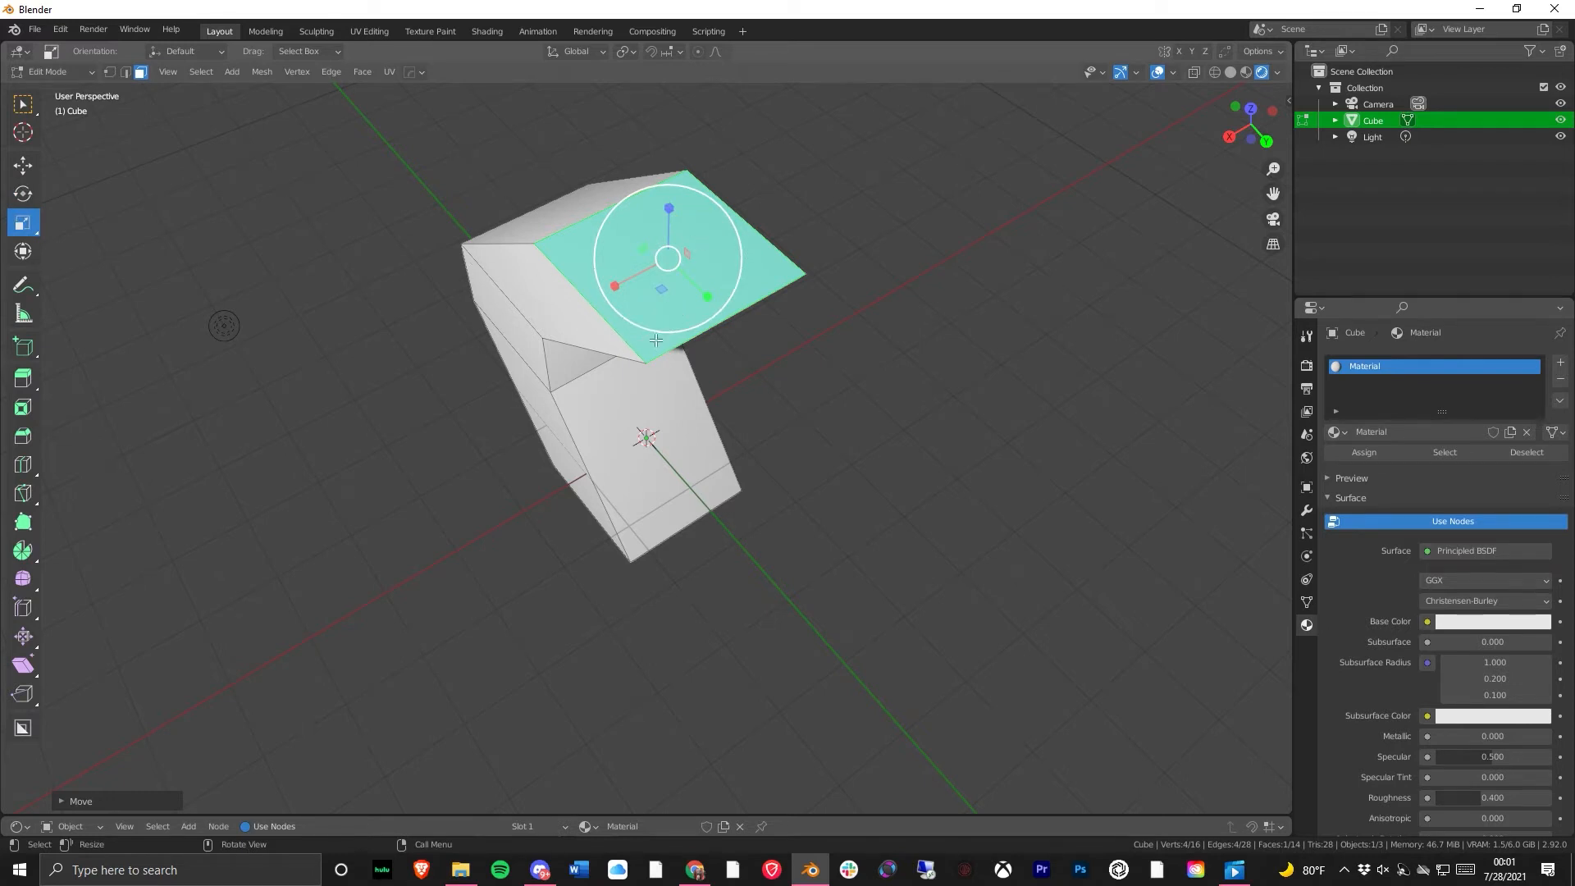
{"action": "left_click_drag", "start_coordinate": [656, 340], "coordinate": [668, 257]}
{"action": "middle_click_drag", "start_coordinate": [669, 257], "coordinate": [789, 345]}
{"action": "left_click", "coordinate": [772, 255]}
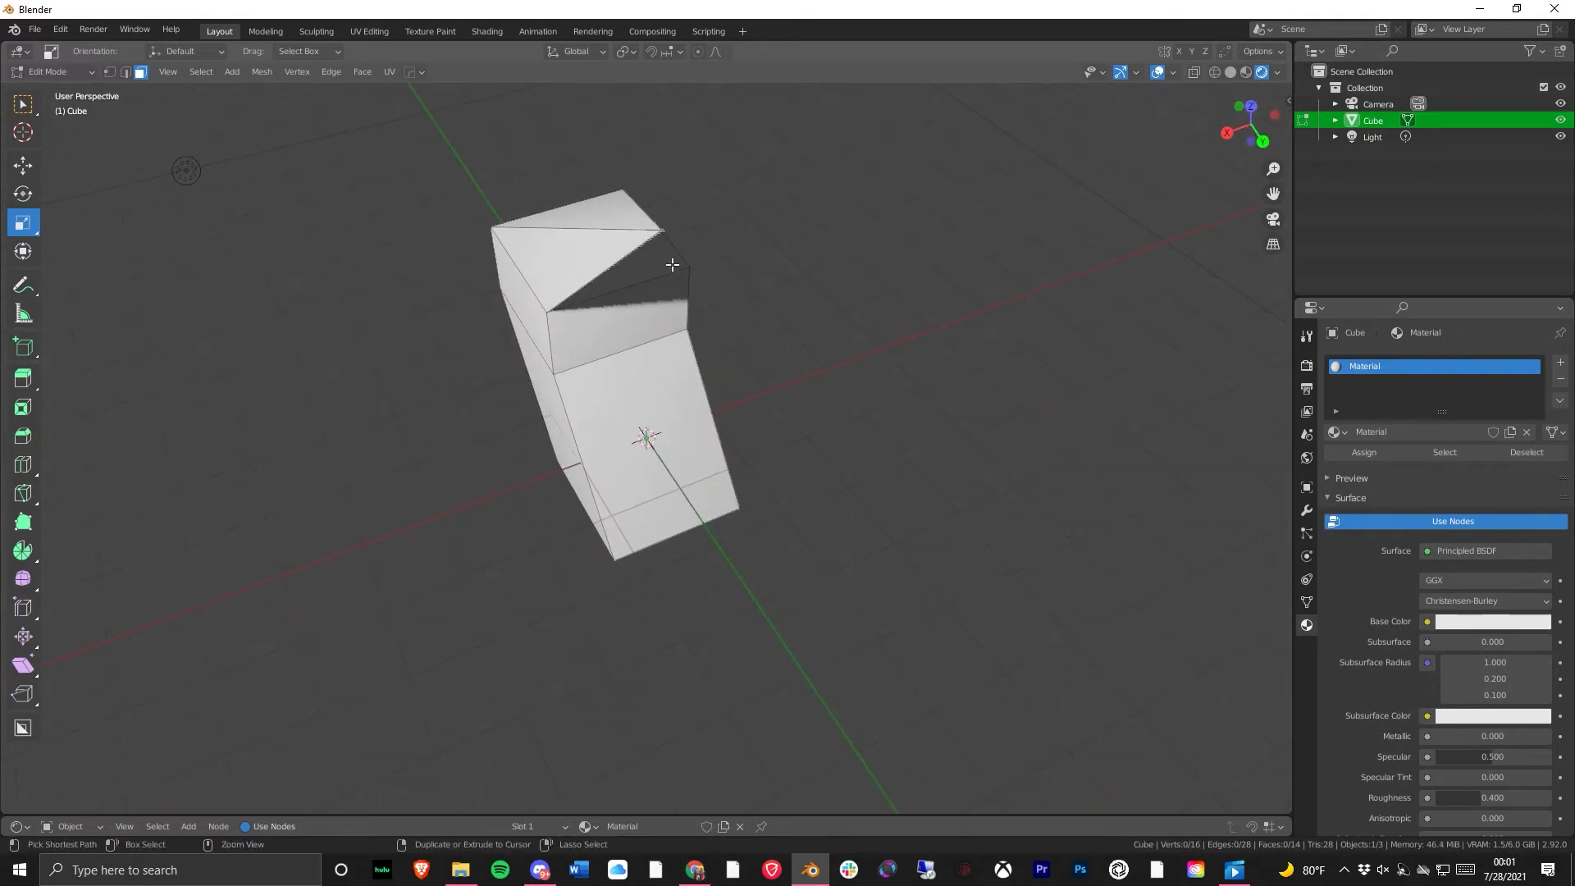
{"action": "left_click", "coordinate": [752, 260], "text": "ctrl"}
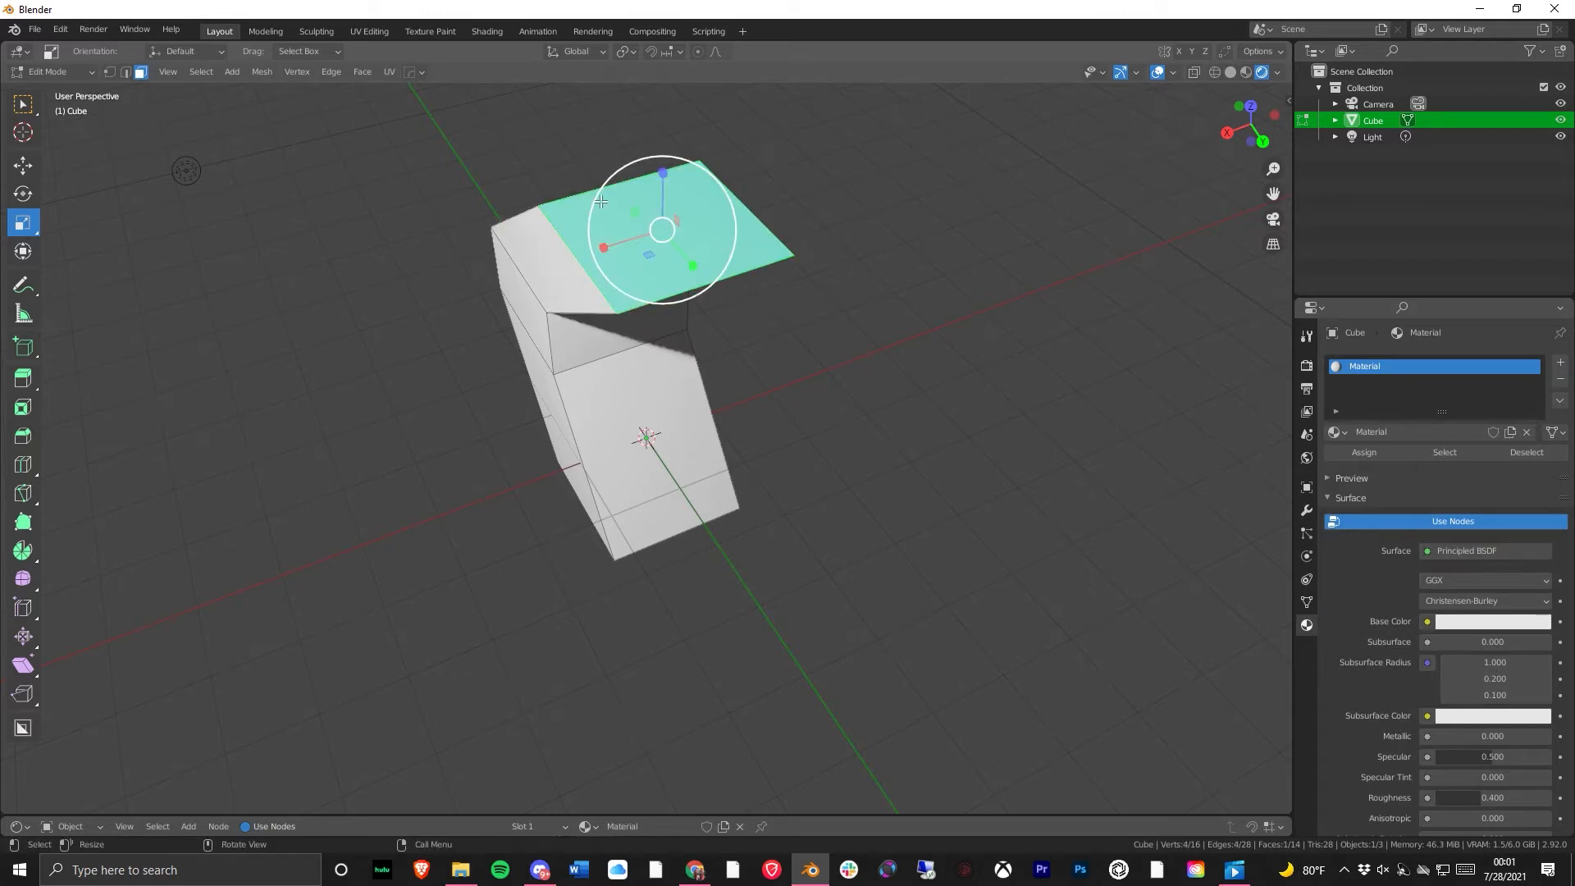
- Review the editing operations available for faces, edges, vertices and the whole mesh
{"action": "right_click", "coordinate": [627, 233]}
{"action": "right_click", "coordinate": [634, 243]}
{"action": "right_click", "coordinate": [643, 198]}
{"action": "left_click", "coordinate": [361, 71]}
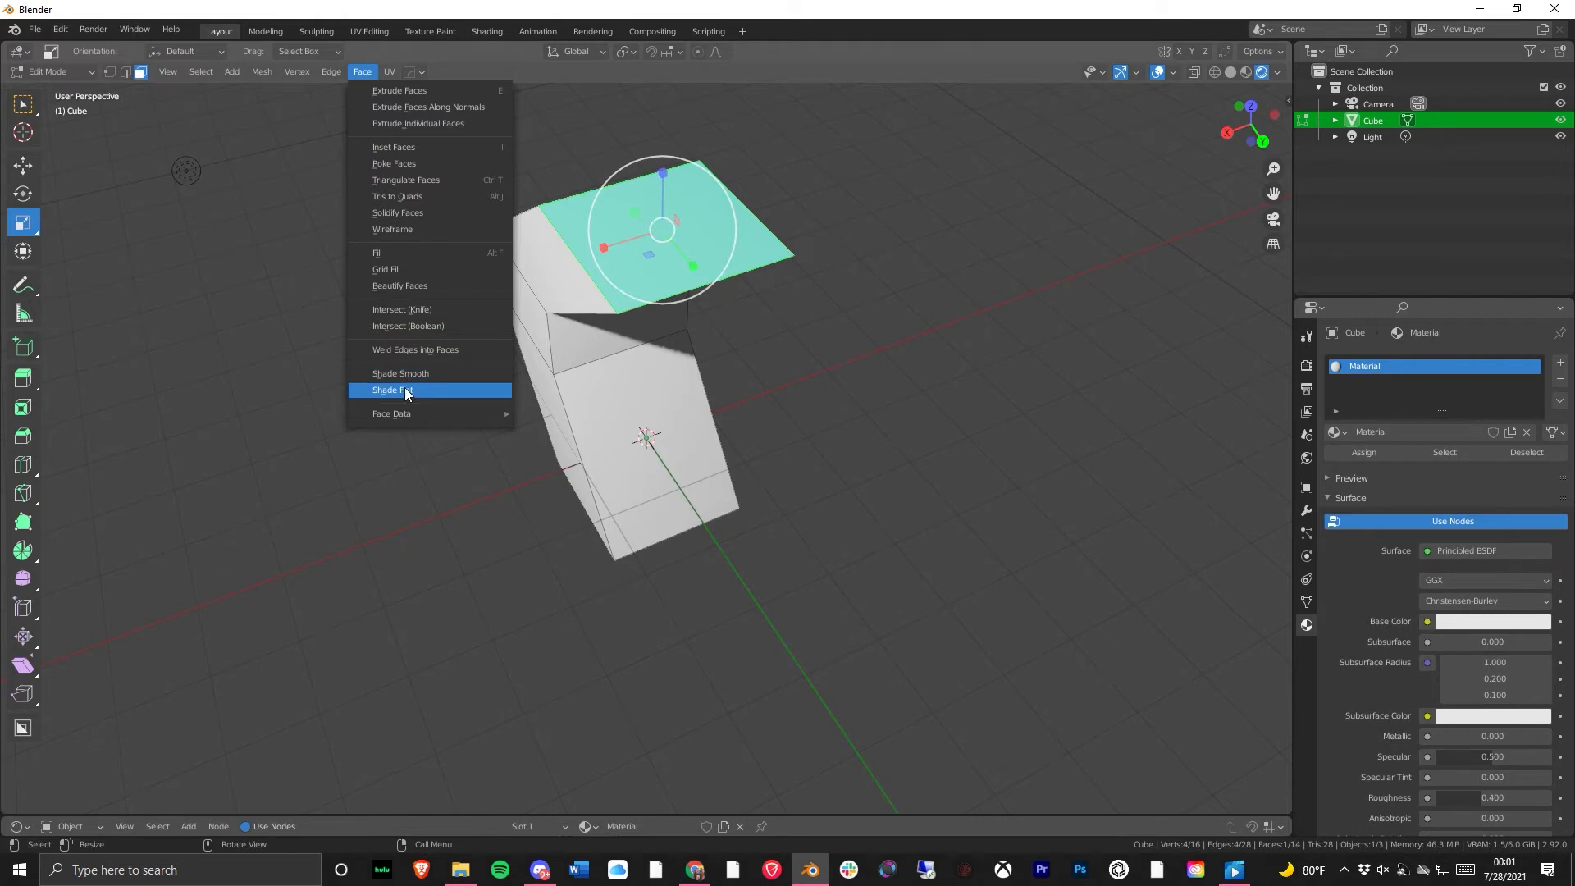
{"action": "left_click", "coordinate": [333, 72]}
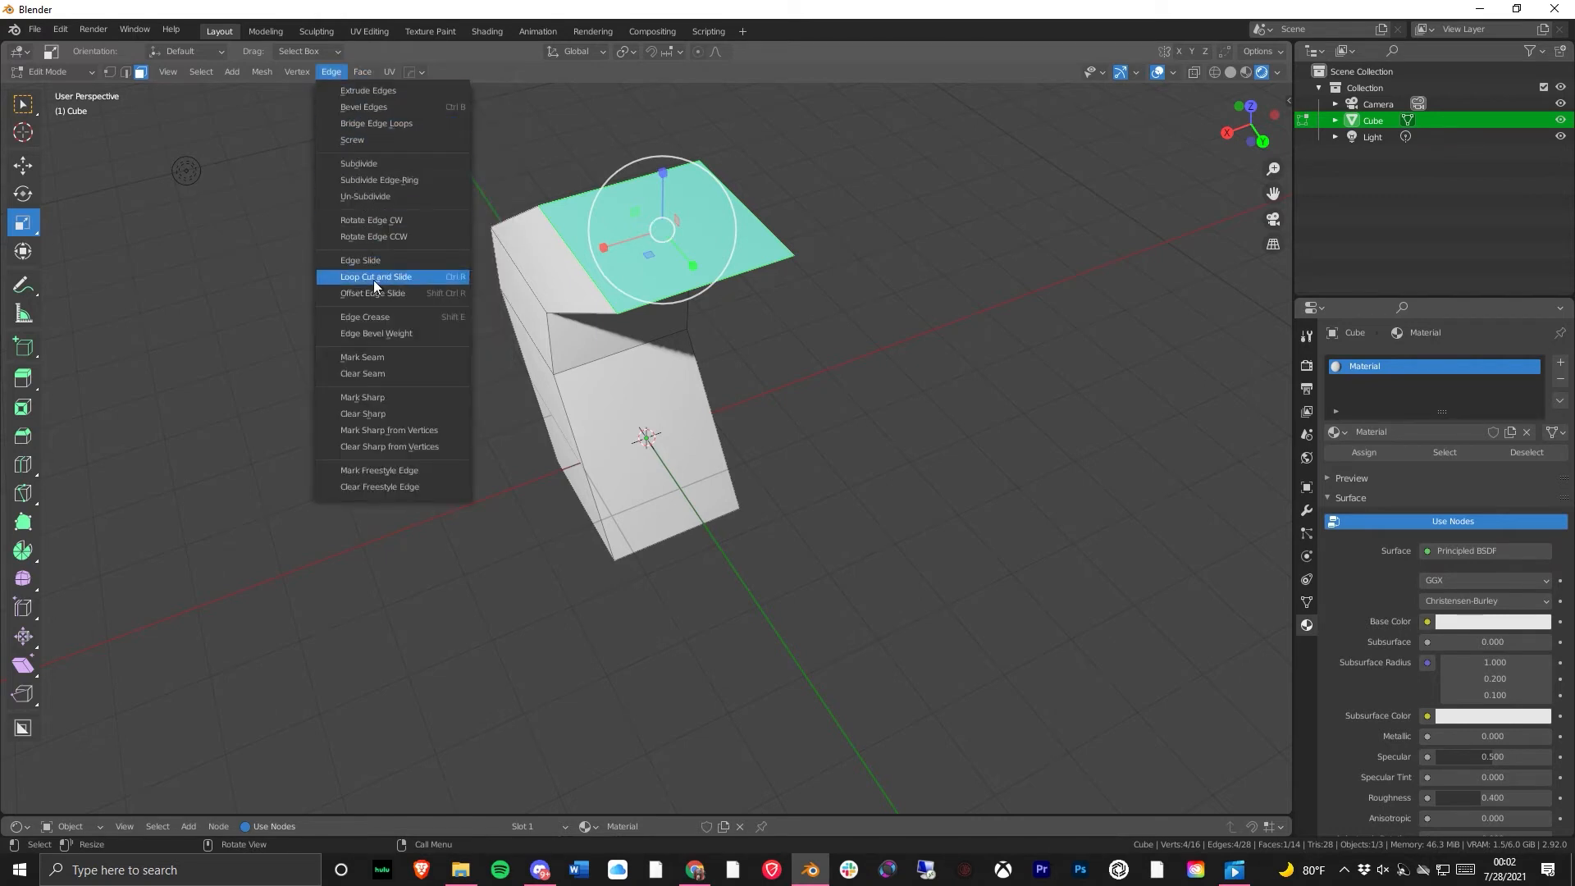
{"action": "left_click", "coordinate": [297, 71]}
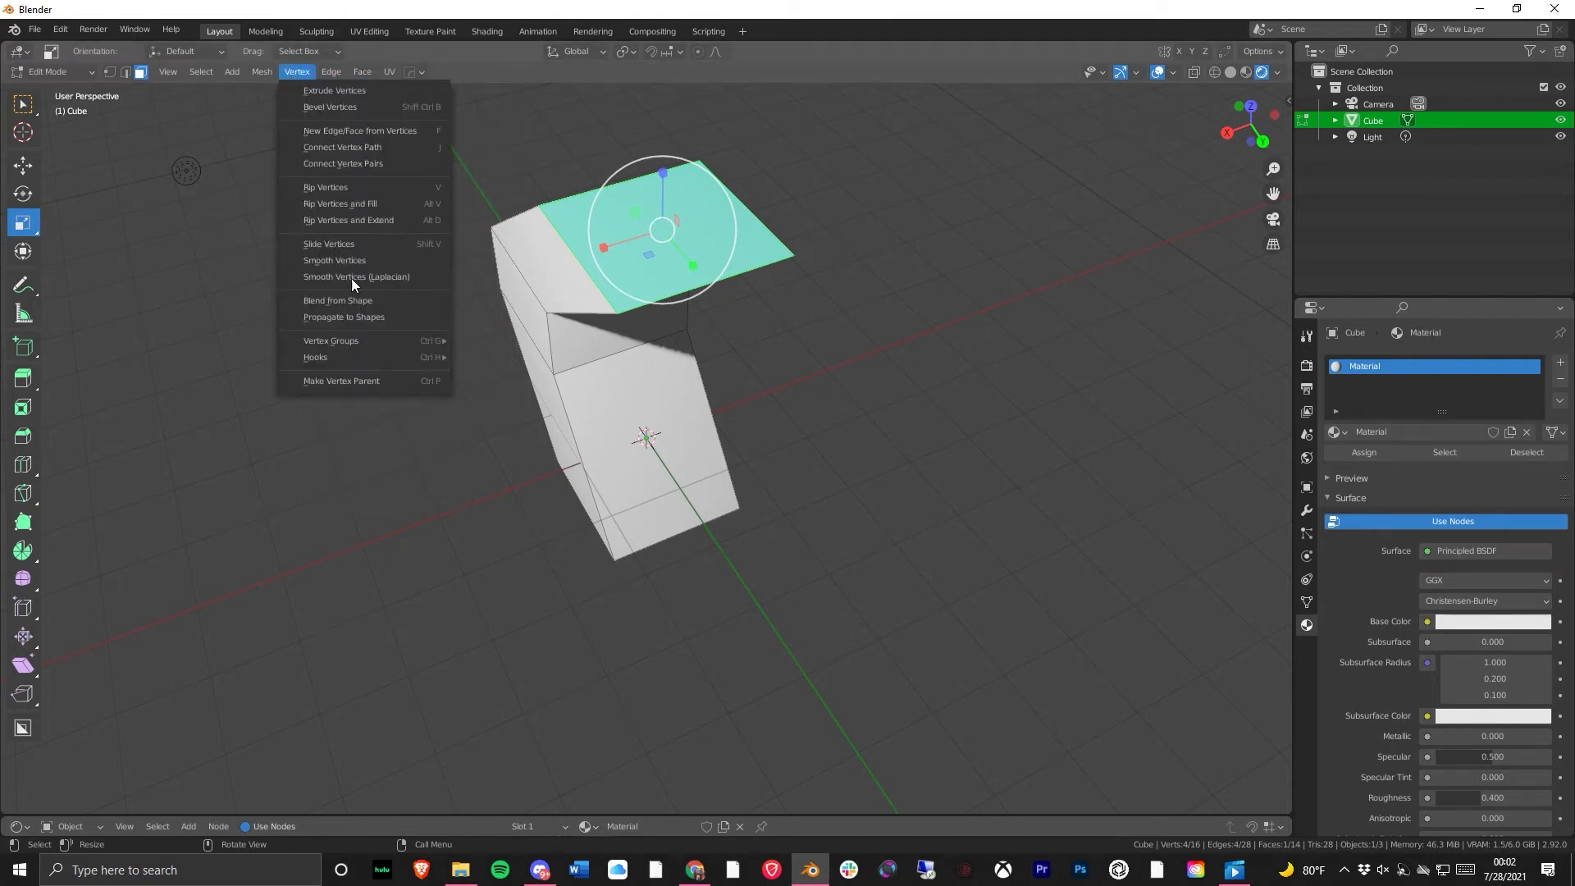
{"action": "left_click", "coordinate": [261, 72]}
{"action": "left_click", "coordinate": [255, 71]}
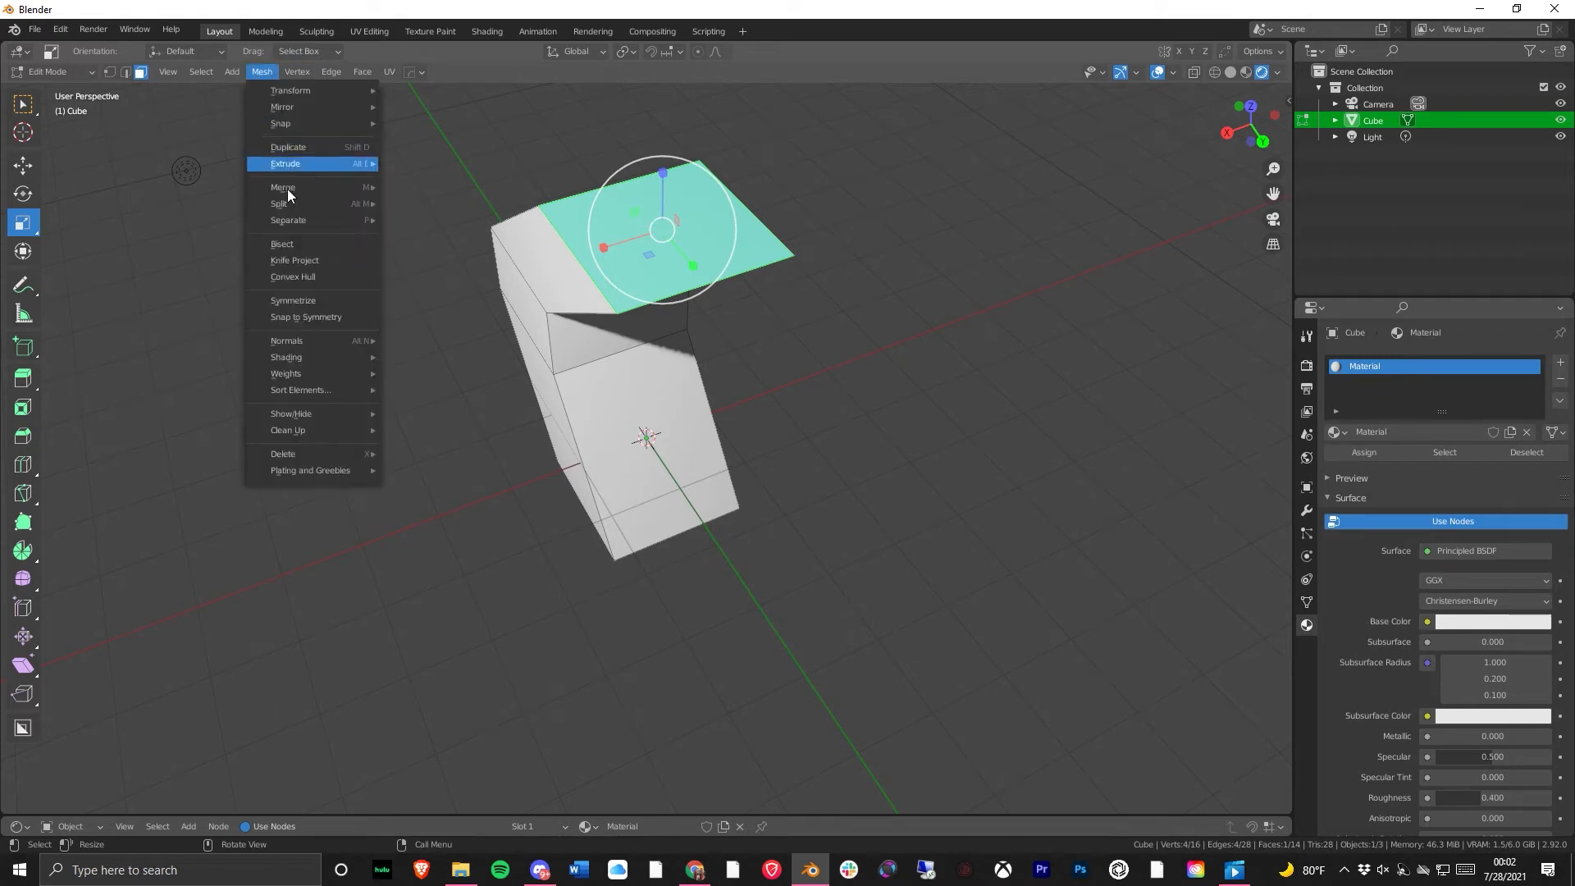
{"action": "left_click", "coordinate": [261, 74]}
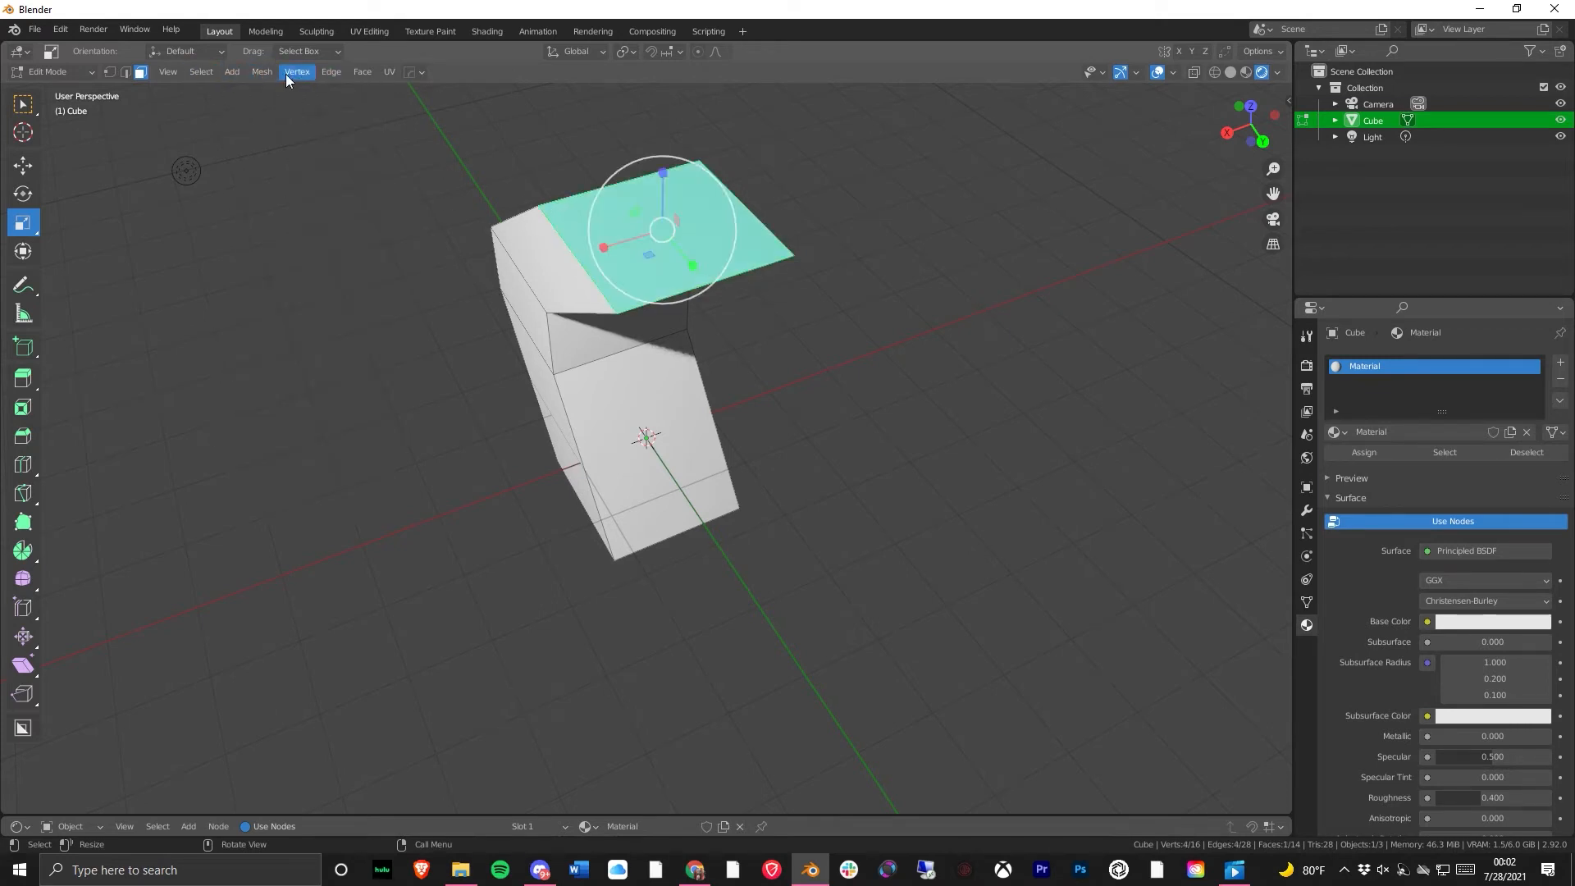
- Merge the selected top face's vertices at their center to form a pointed tip
{"action": "left_click", "coordinate": [274, 72]}
{"action": "left_click", "coordinate": [268, 71]}
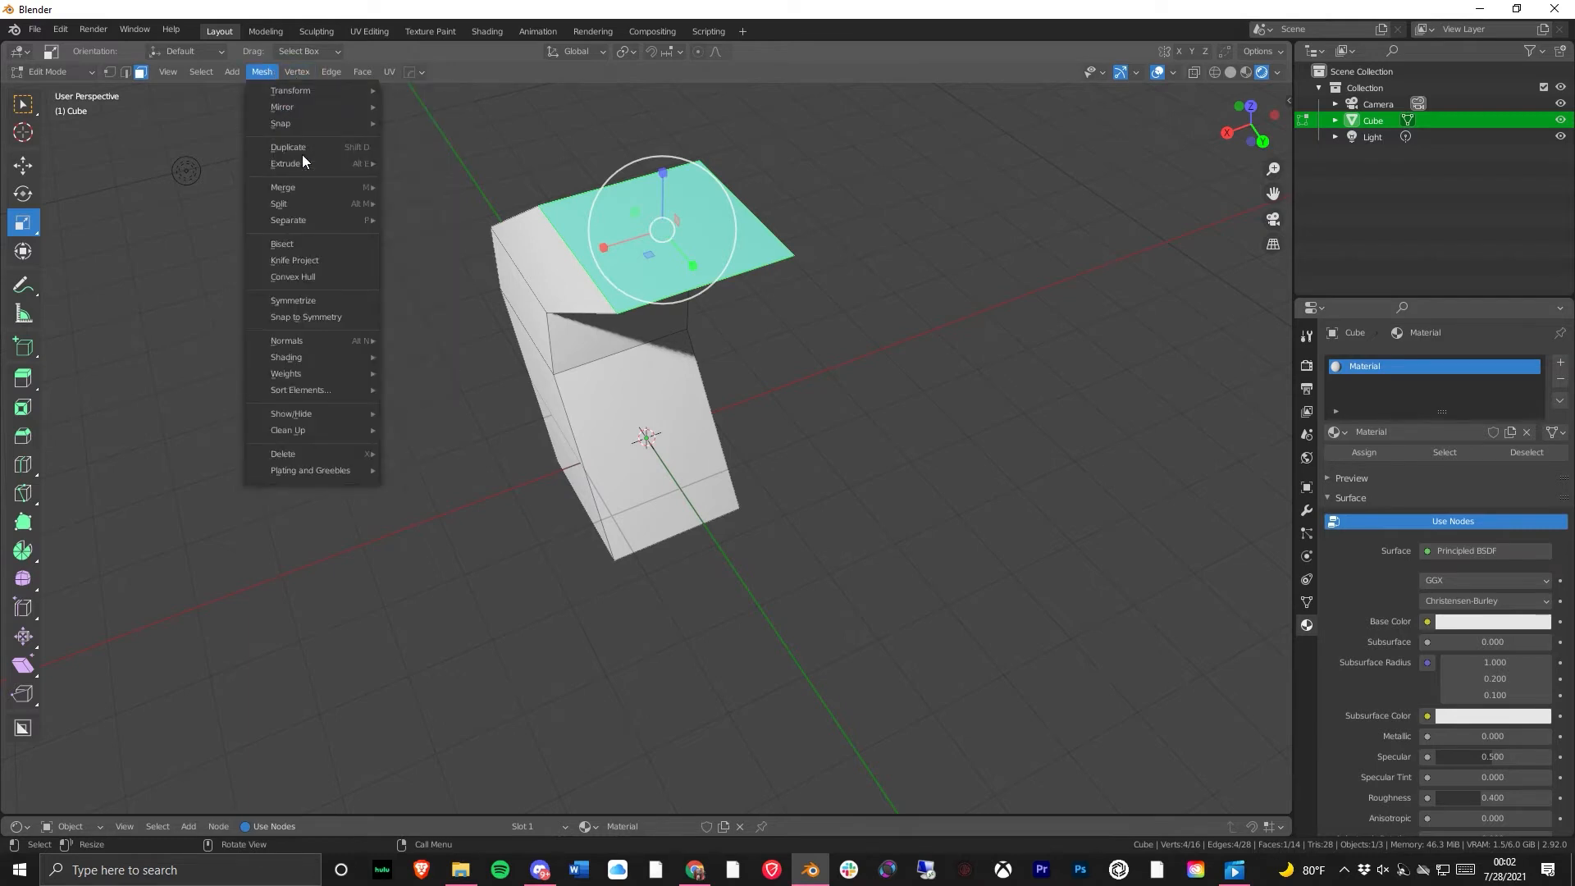
{"action": "mouse_move", "coordinate": [323, 186]}
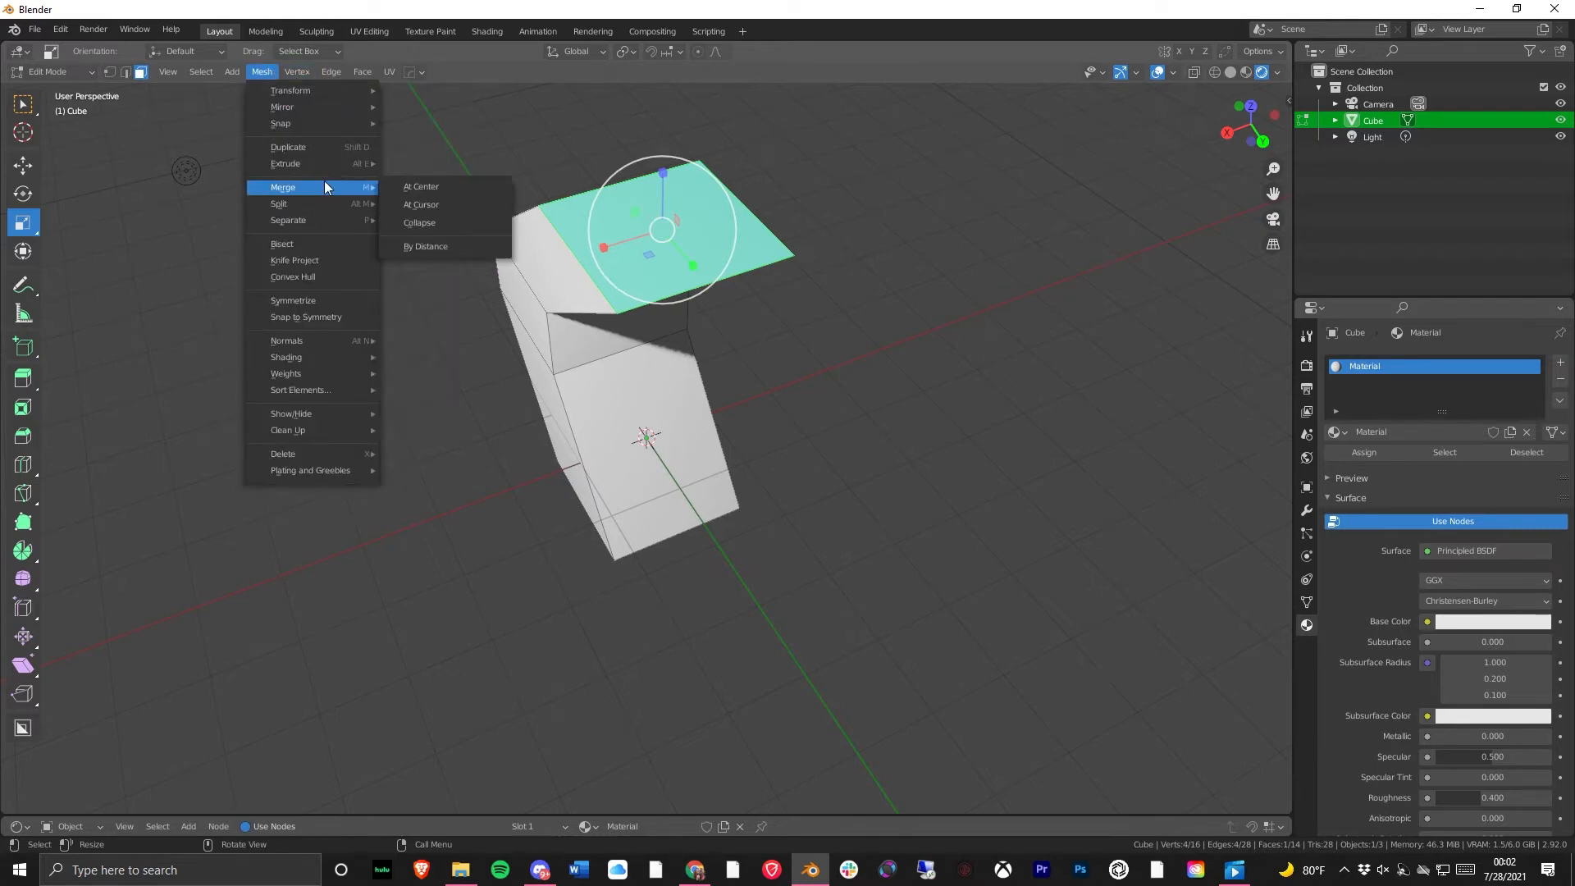
{"action": "left_click", "coordinate": [425, 190]}
{"action": "middle_click_drag", "start_coordinate": [625, 320], "coordinate": [574, 318]}
{"action": "scroll", "coordinate": [591, 316], "scroll_direction": "up", "scroll_amount": 3}
{"action": "middle_click_drag", "start_coordinate": [691, 299], "coordinate": [802, 331]}
- Delete all of the mesh's geometry and return to Object Mode
{"action": "key", "text": "a"}
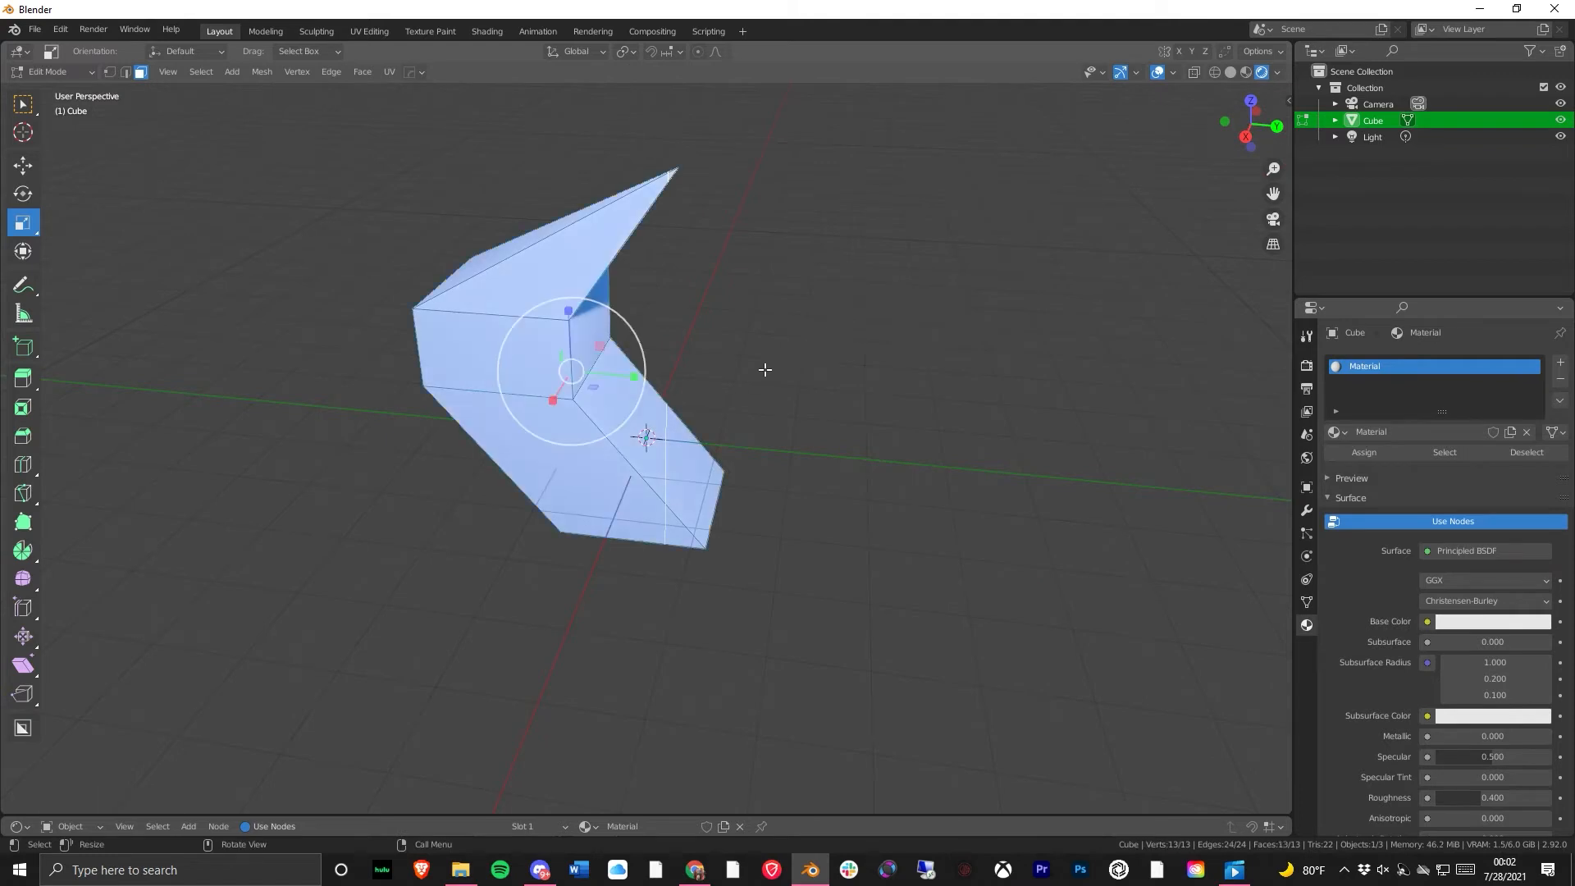
{"action": "key", "text": "x"}
{"action": "left_click", "coordinate": [711, 378]}
{"action": "left_click", "coordinate": [41, 72]}
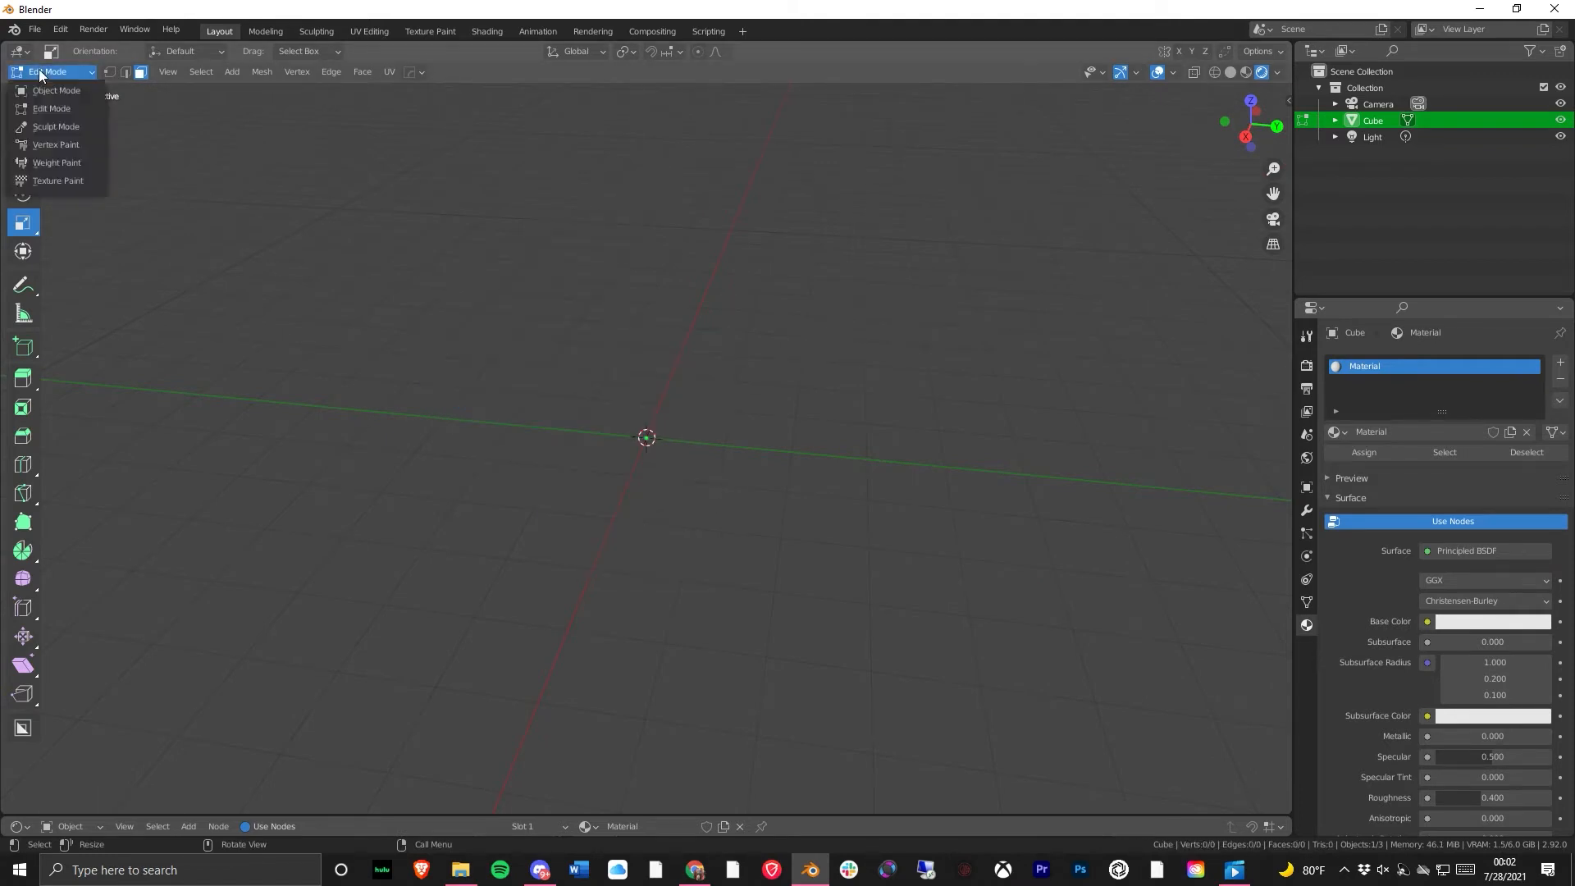
{"action": "left_click", "coordinate": [66, 85]}
- Add a new cube mesh at the world origin and delete the old empty Cube object from the scene
{"action": "left_click", "coordinate": [174, 71]}
{"action": "mouse_move", "coordinate": [211, 72]}
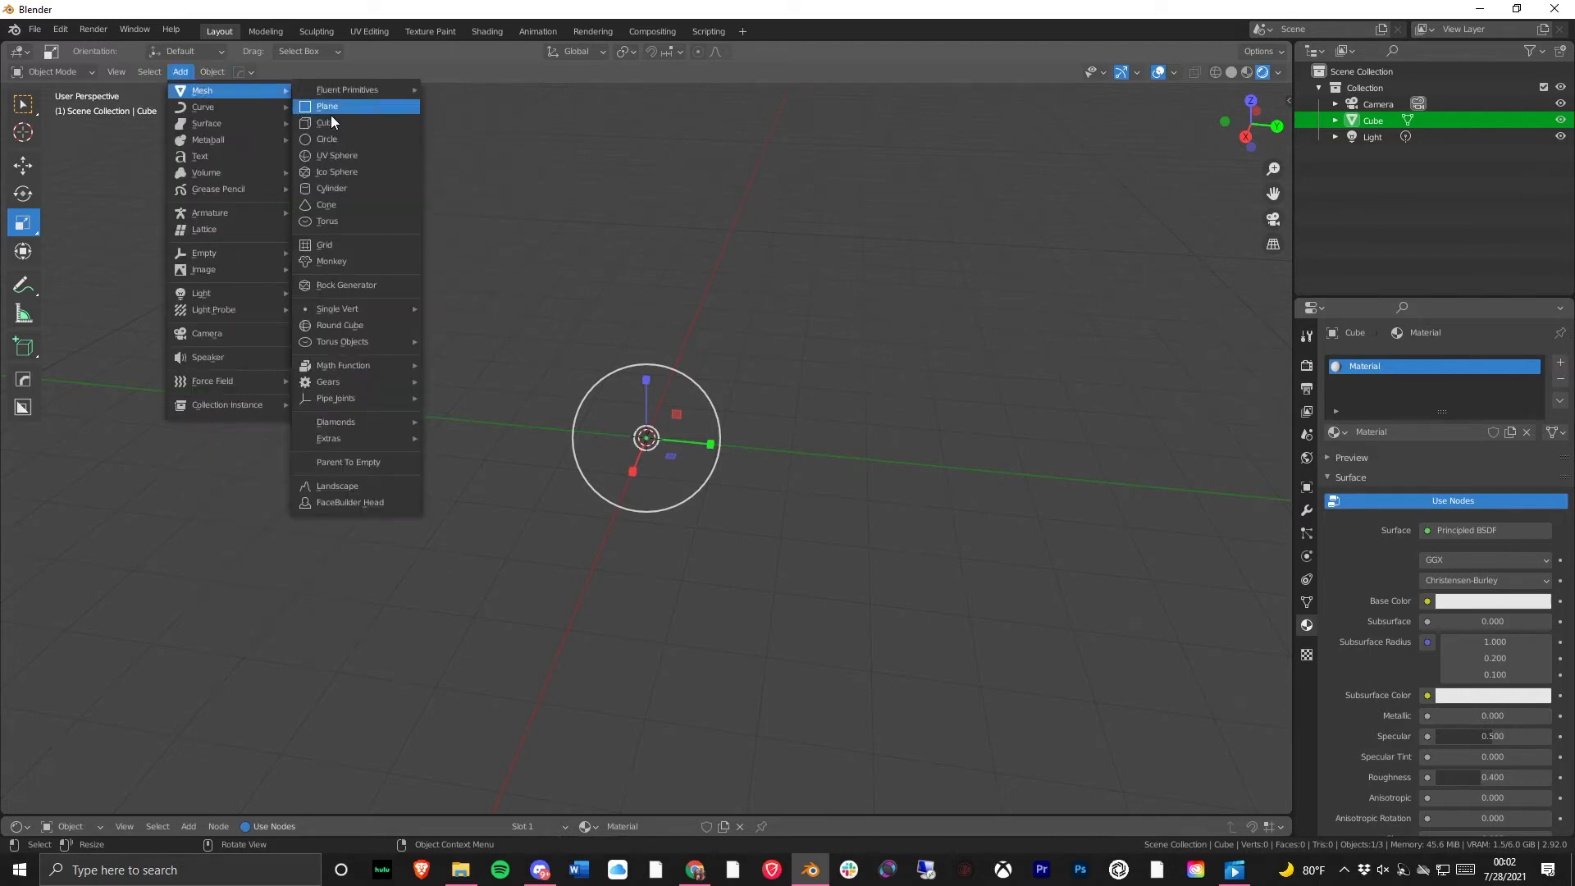
{"action": "left_click", "coordinate": [350, 128]}
{"action": "left_click", "coordinate": [1416, 119]}
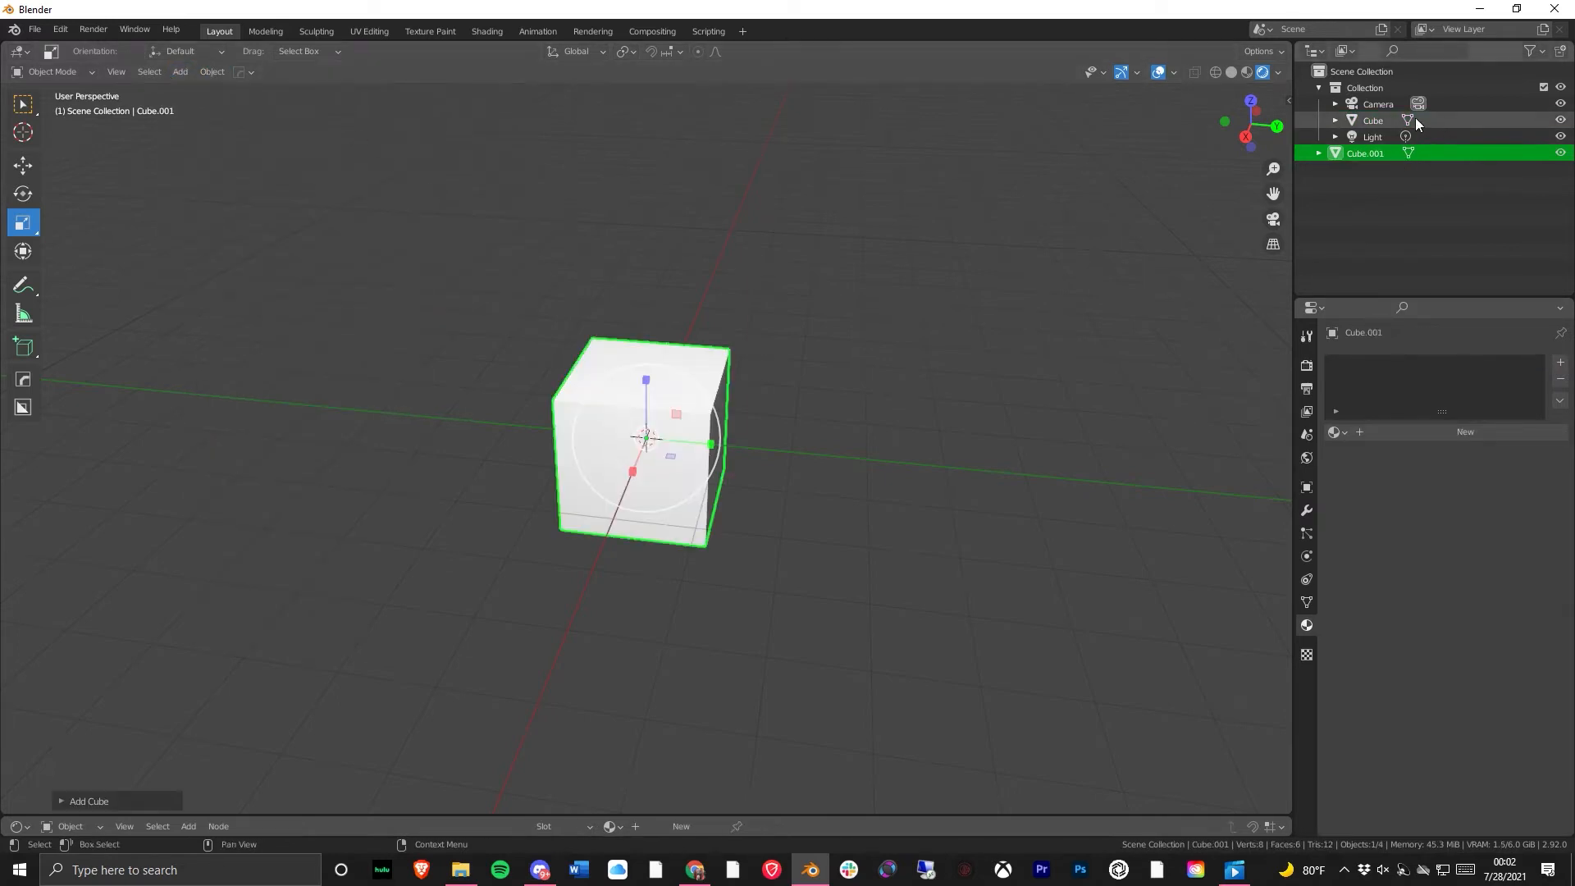
{"action": "key", "text": "Delete"}
{"action": "left_click", "coordinate": [632, 411]}
{"action": "middle_click_drag", "start_coordinate": [631, 410], "coordinate": [845, 422]}
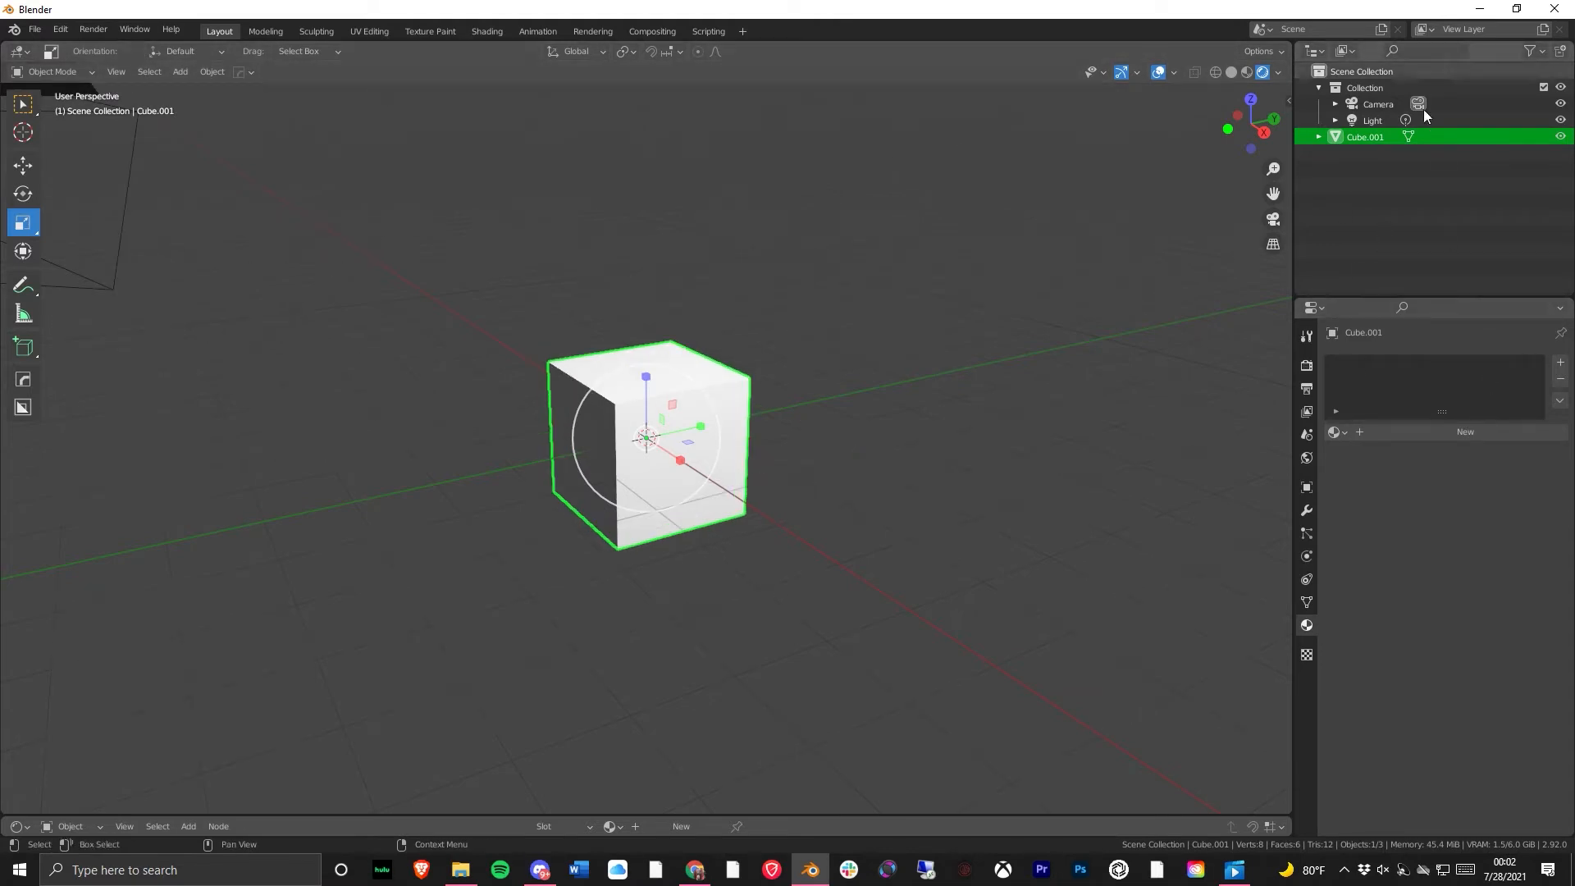
- Rename the new cube object as bob in the scene hierarchy
{"action": "left_click", "coordinate": [1362, 74]}
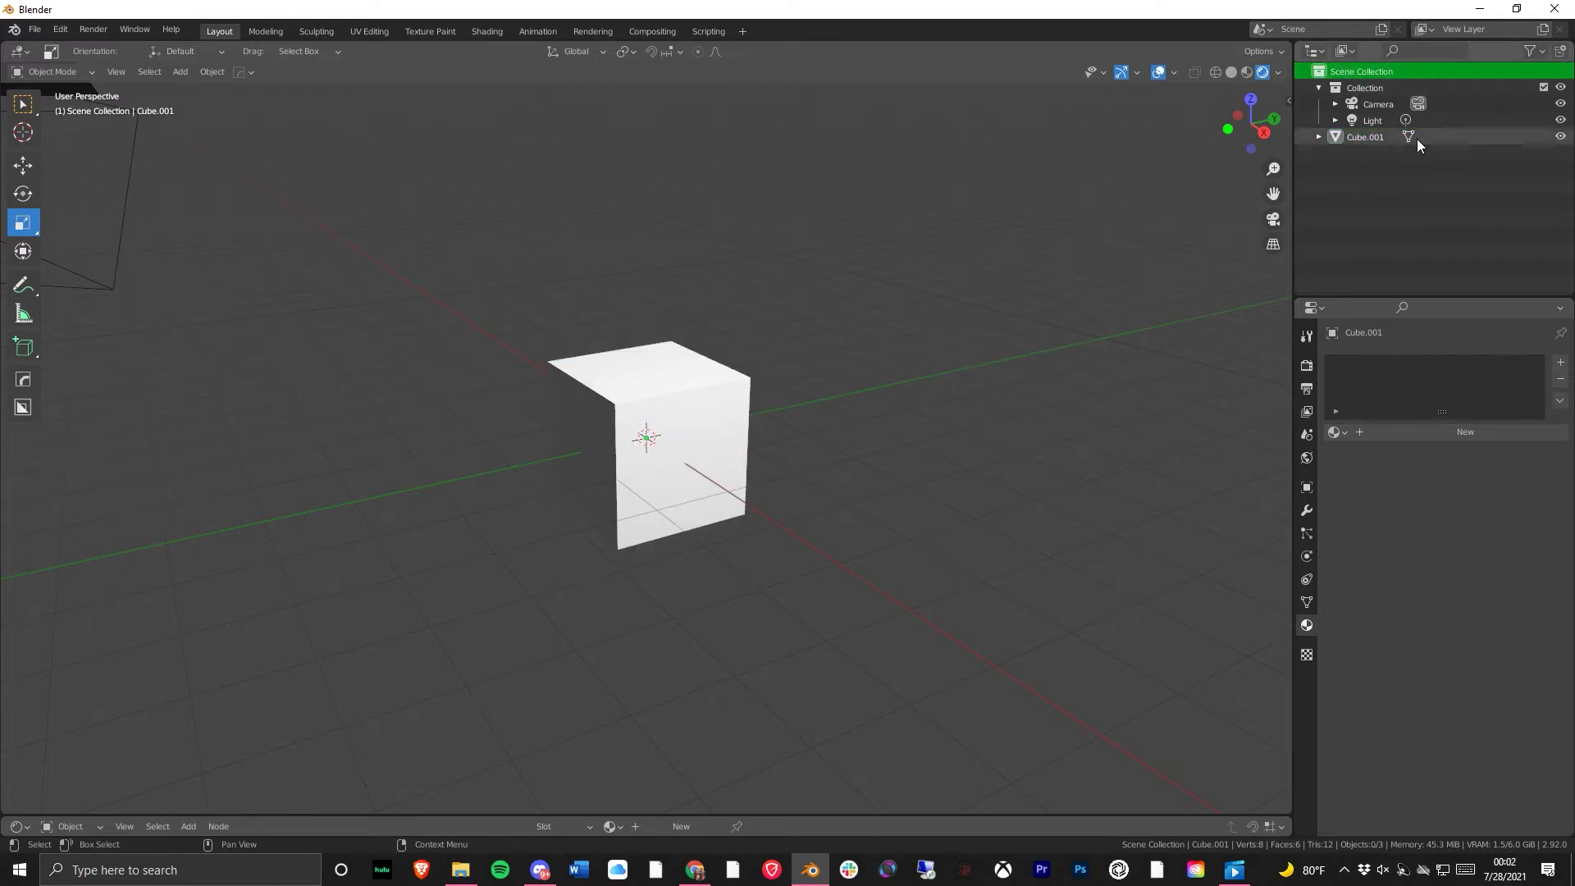
{"action": "scroll", "coordinate": [603, 374], "scroll_direction": "down", "scroll_amount": 3}
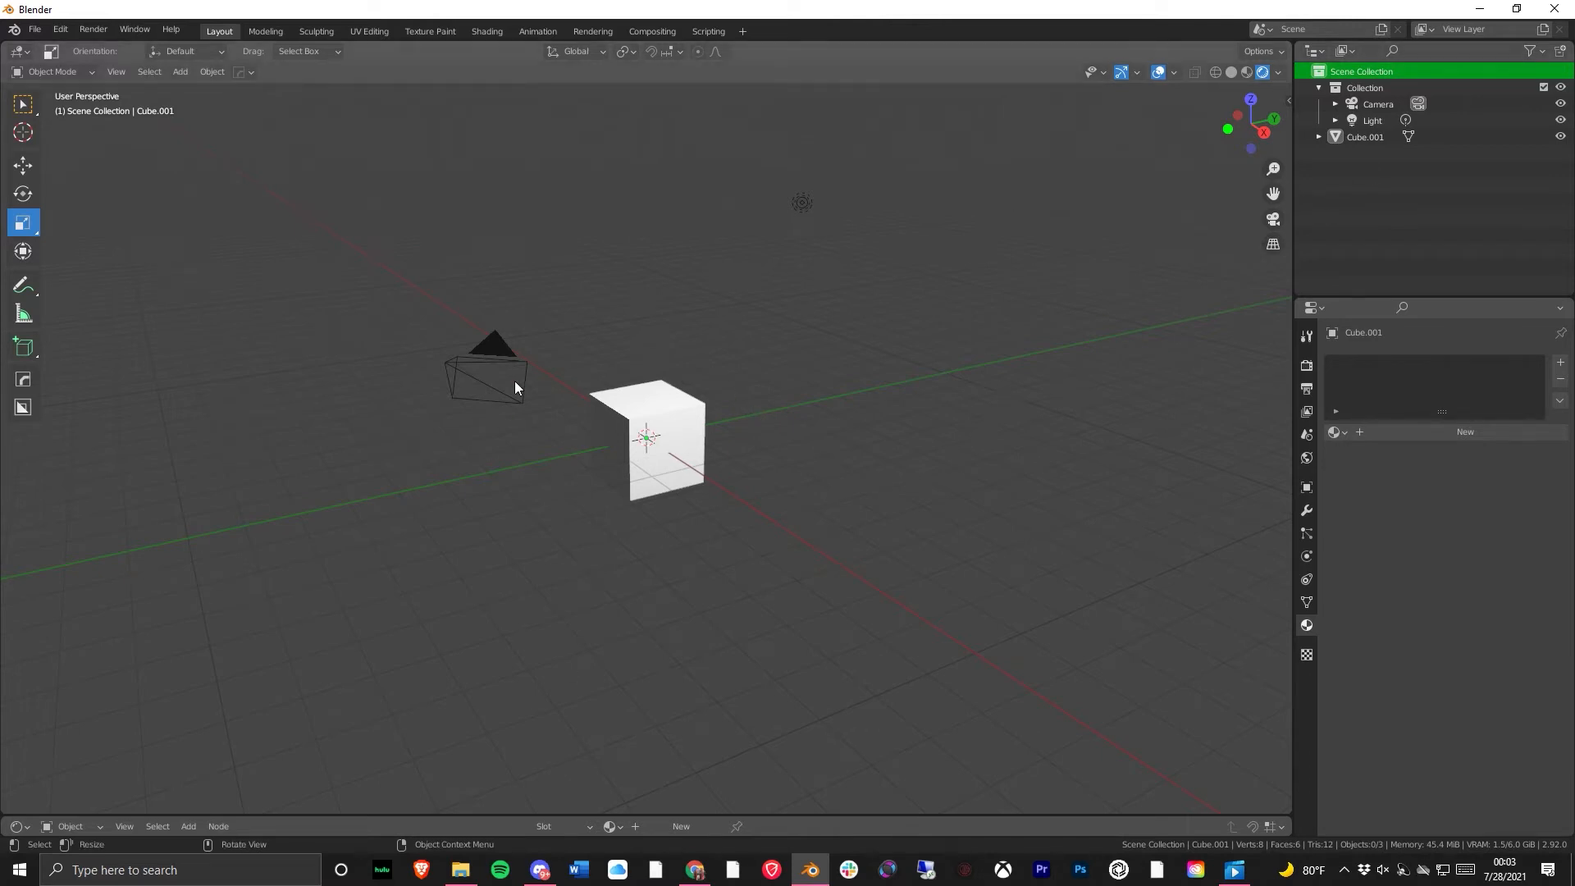
{"action": "double_click", "coordinate": [1366, 137]}
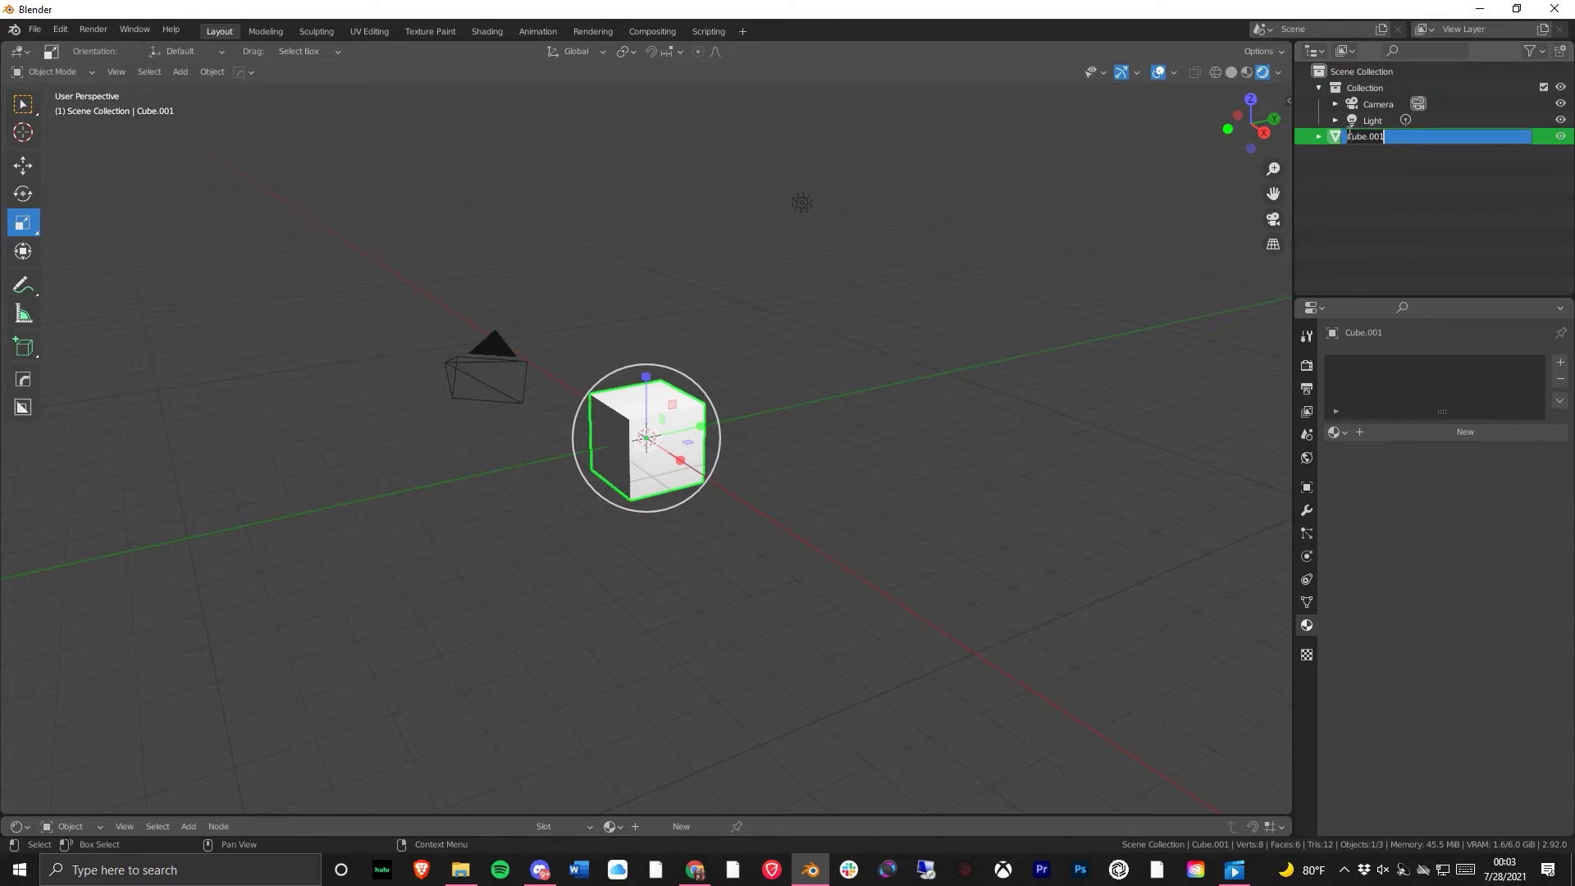
{"action": "key", "text": "BackSpace"}
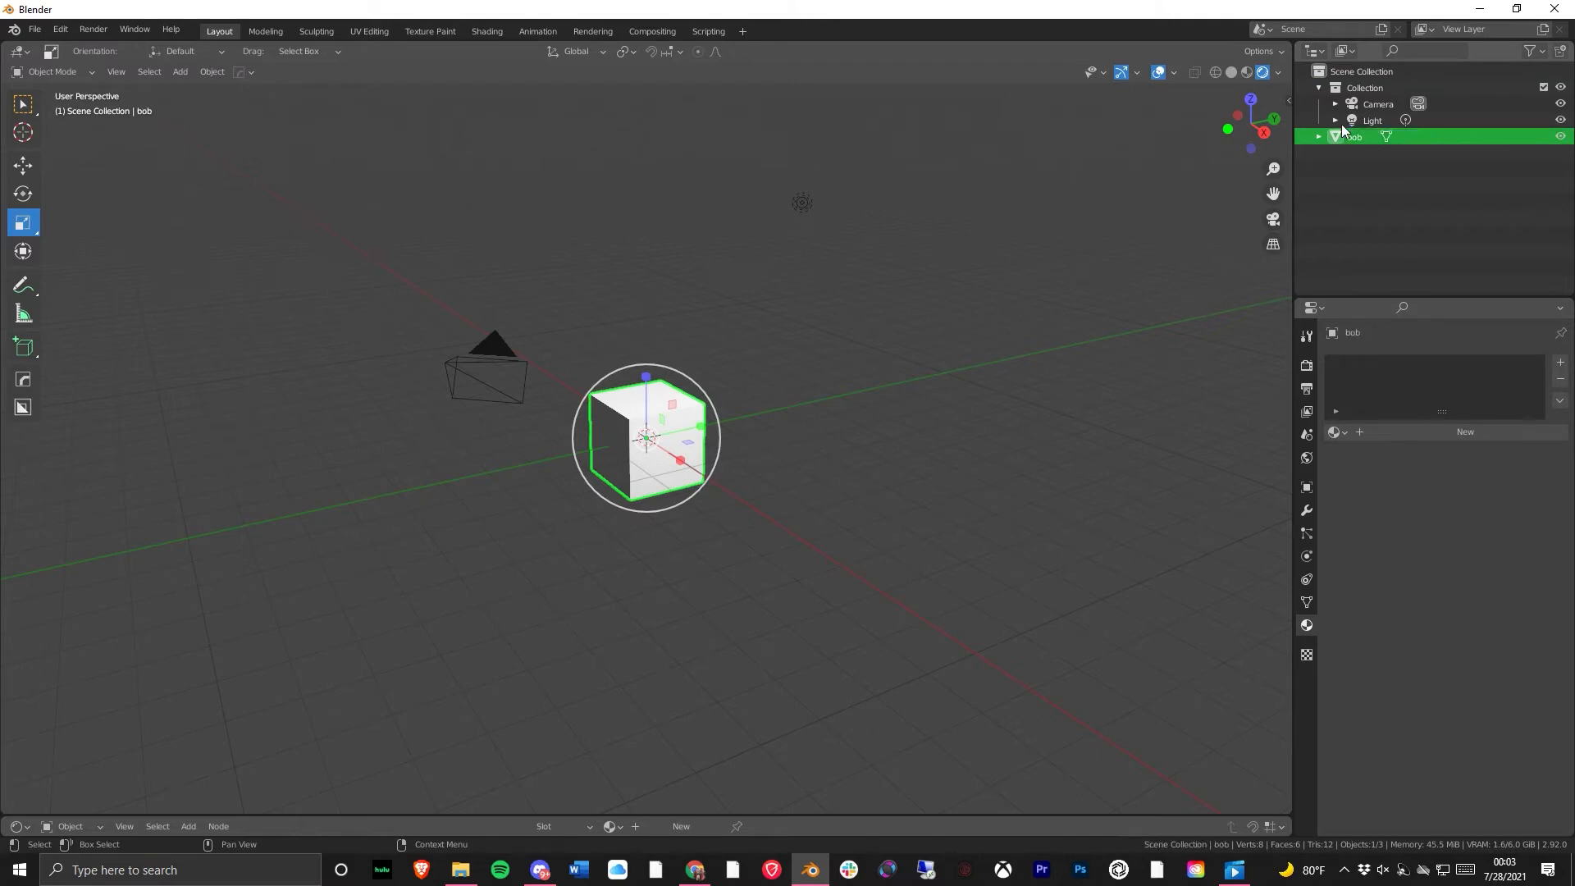
{"action": "key", "text": "Return"}
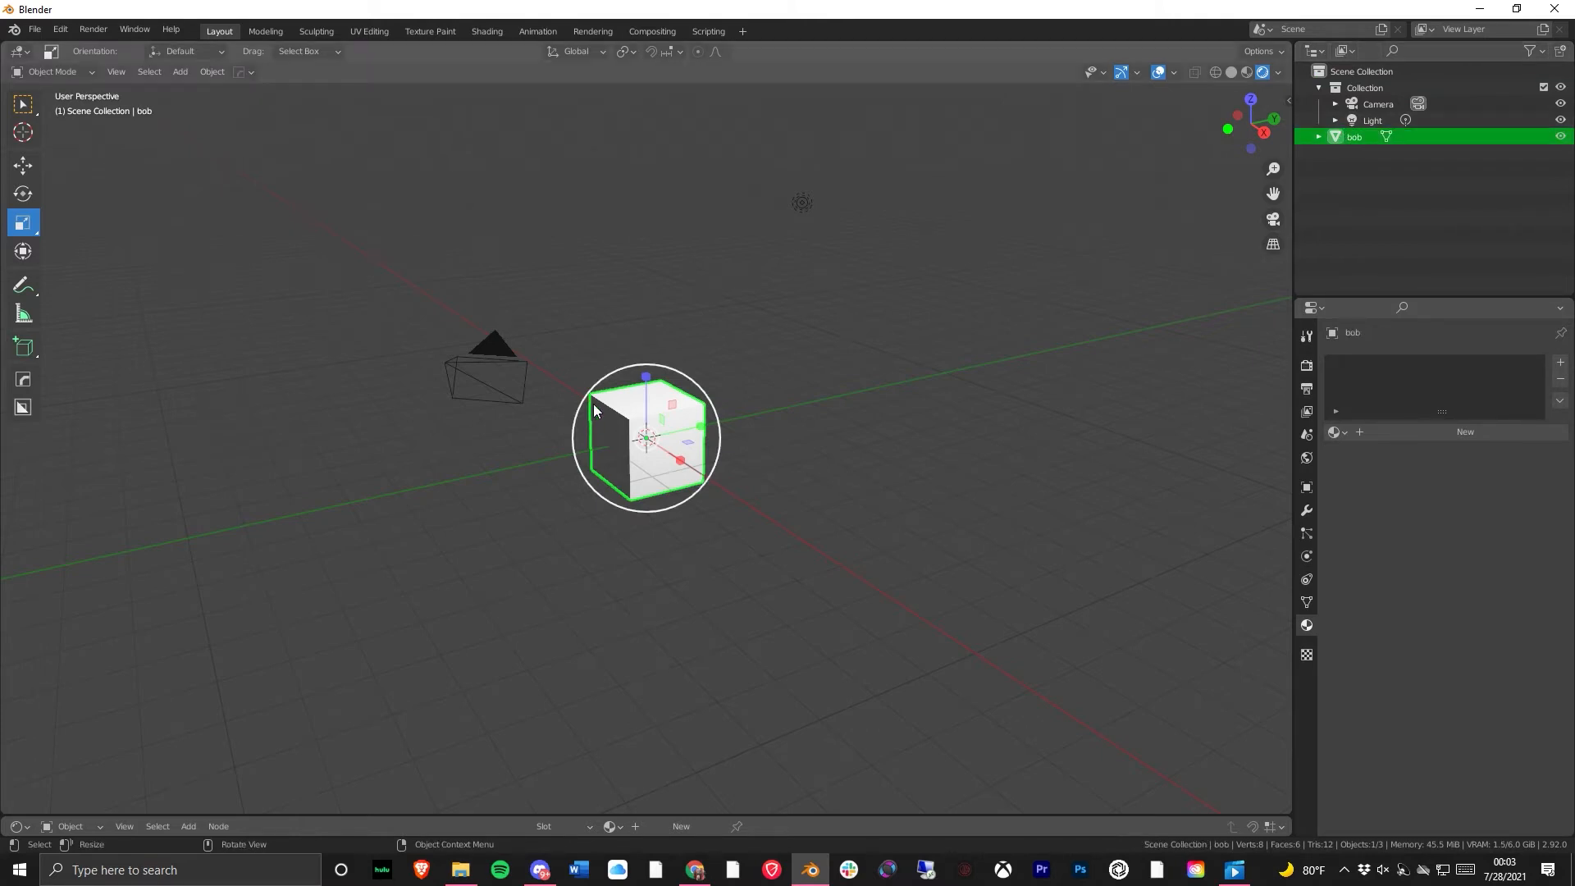
- Select the light, bob and the collection in turn, show bob's object properties, and reselect the cube
{"action": "left_click", "coordinate": [1380, 120]}
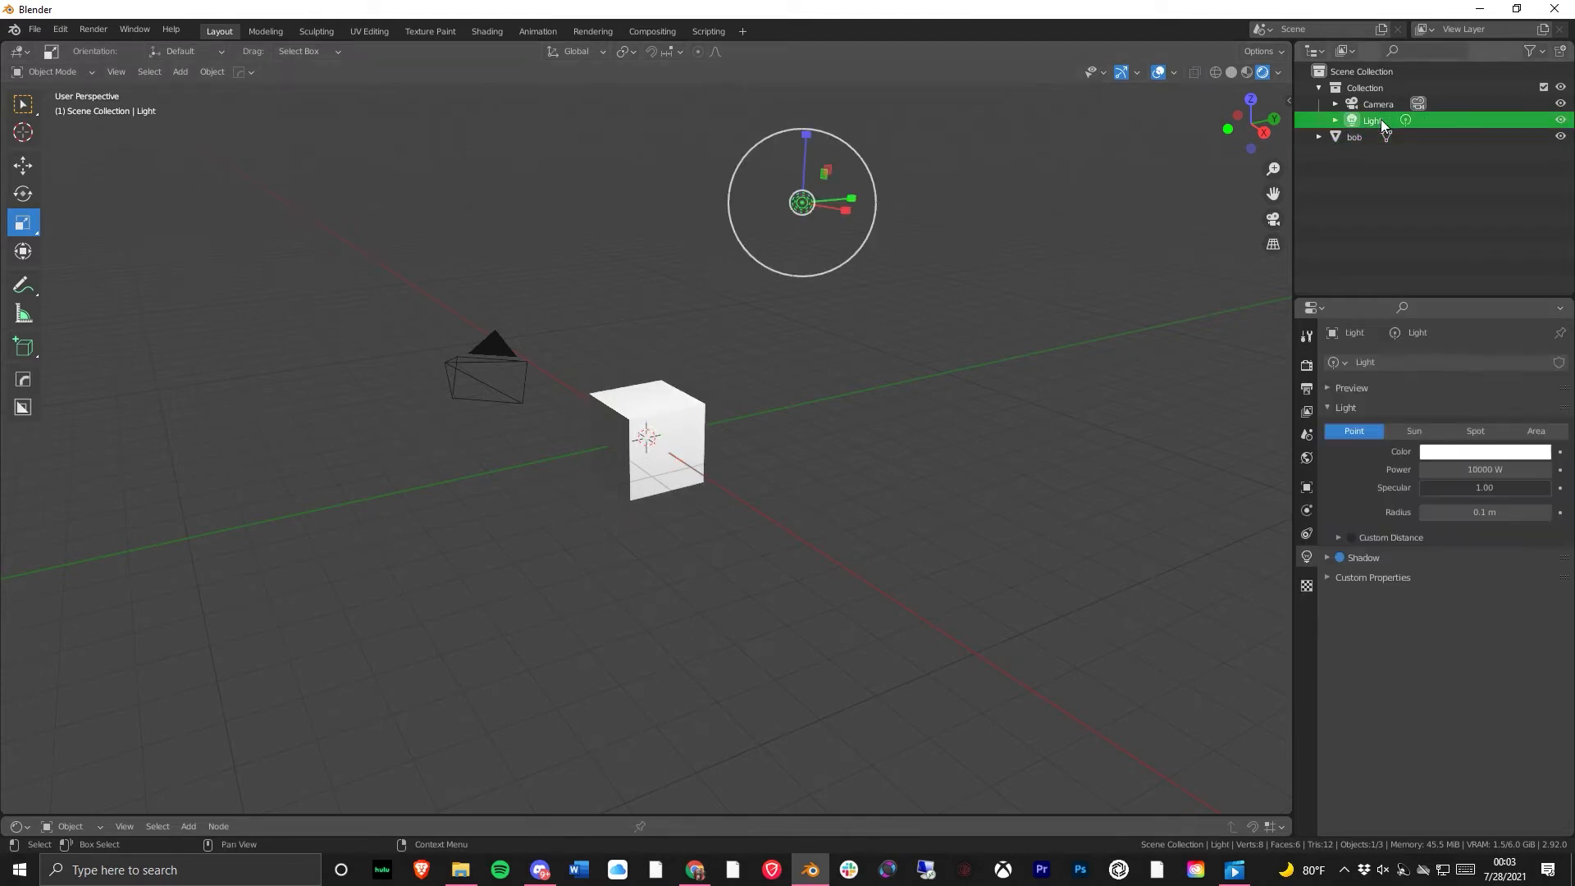
{"action": "left_click", "coordinate": [1354, 136]}
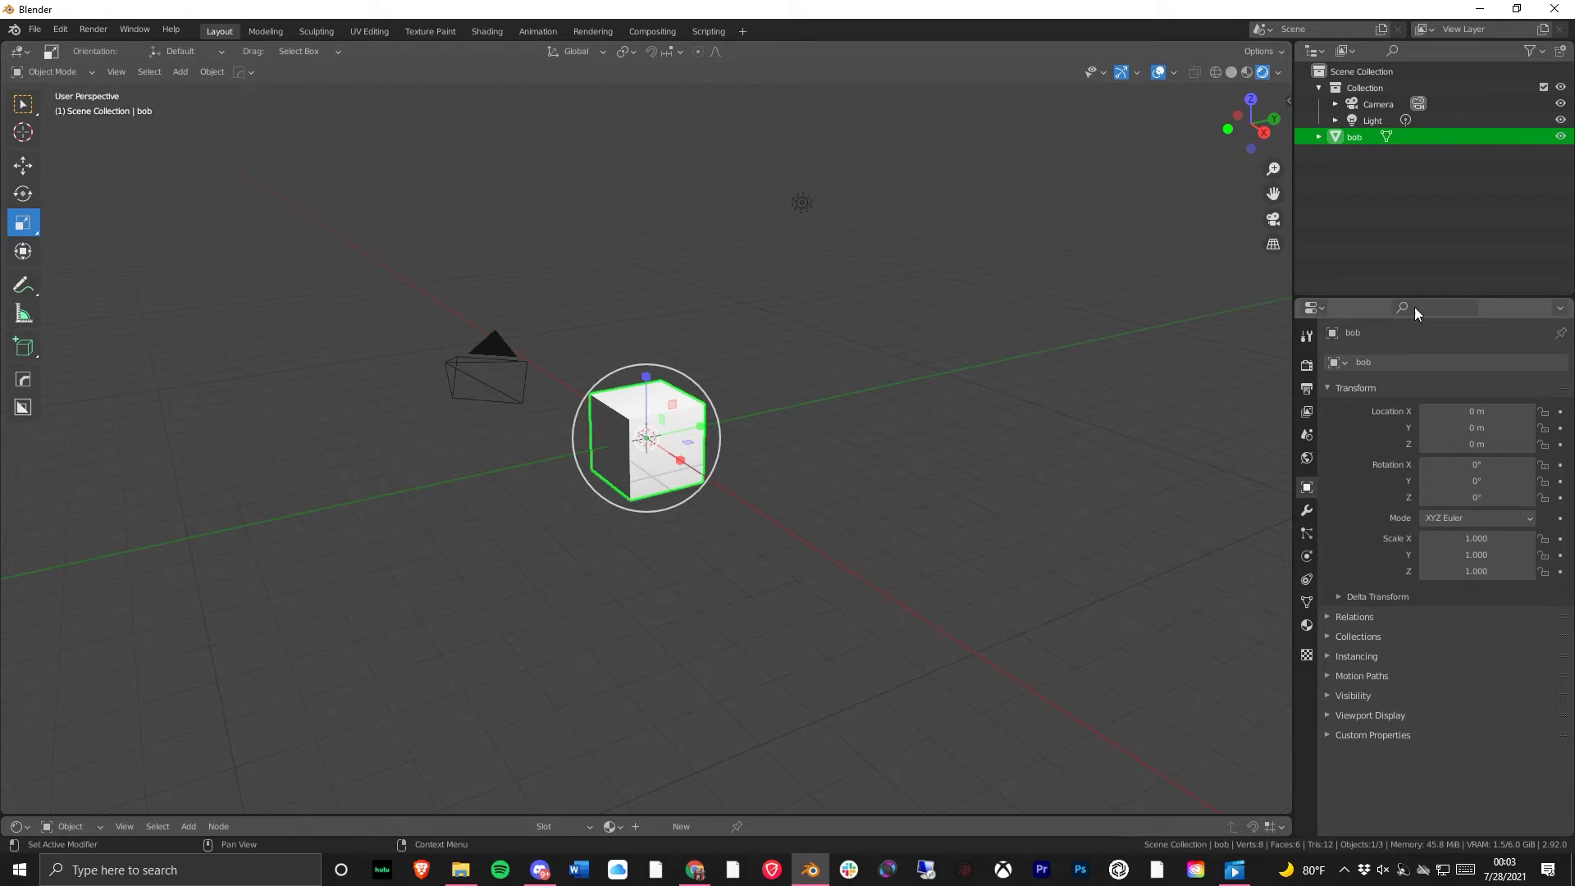
{"action": "left_click", "coordinate": [1438, 82]}
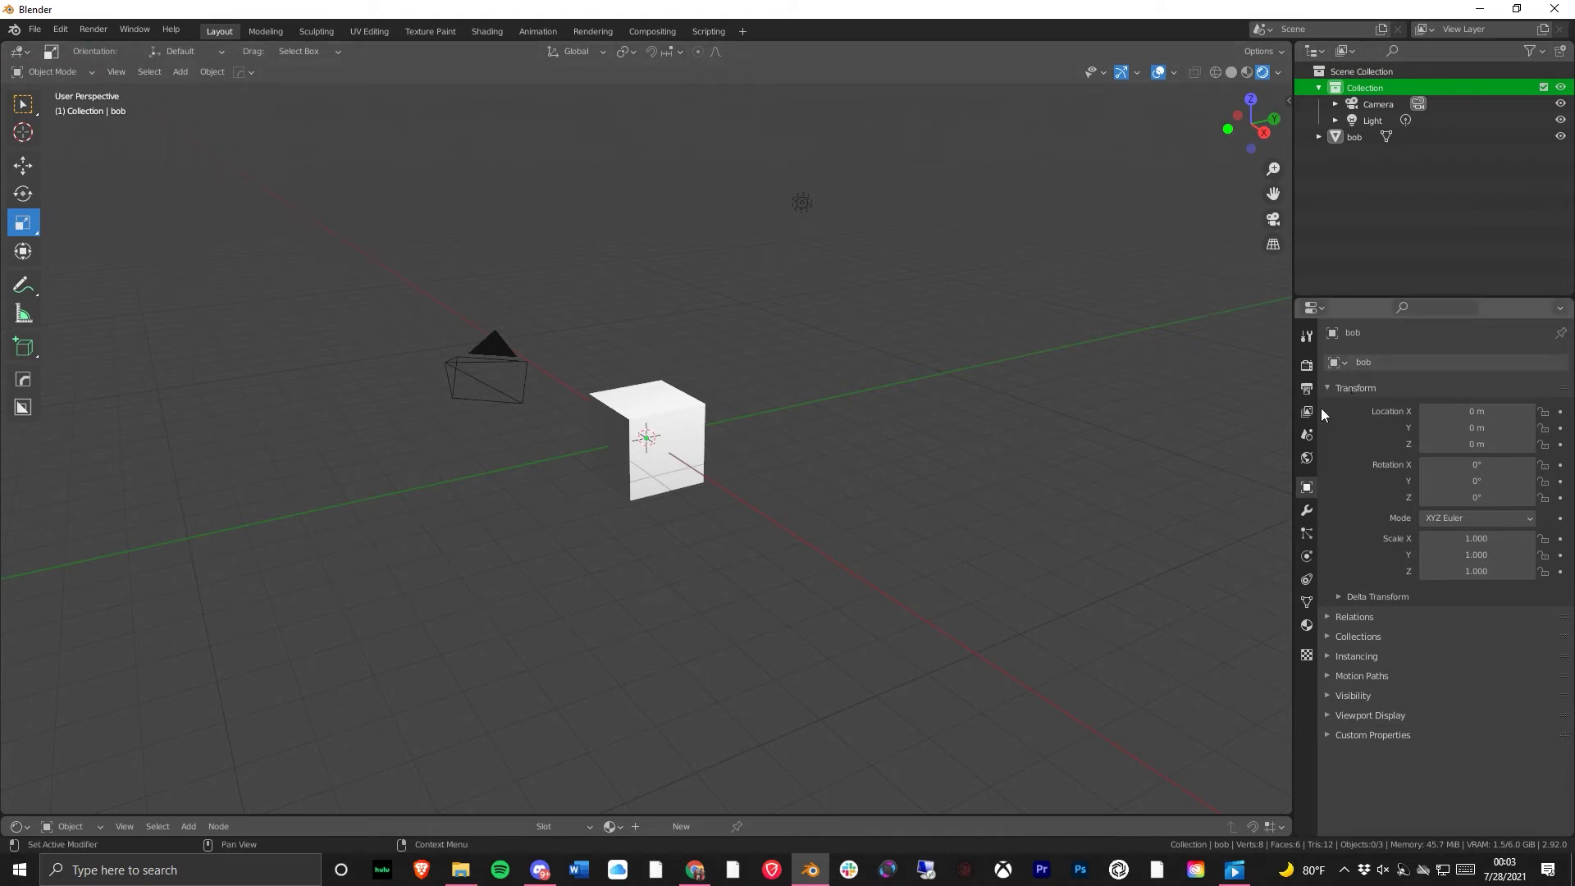
{"action": "left_click", "coordinate": [637, 399]}
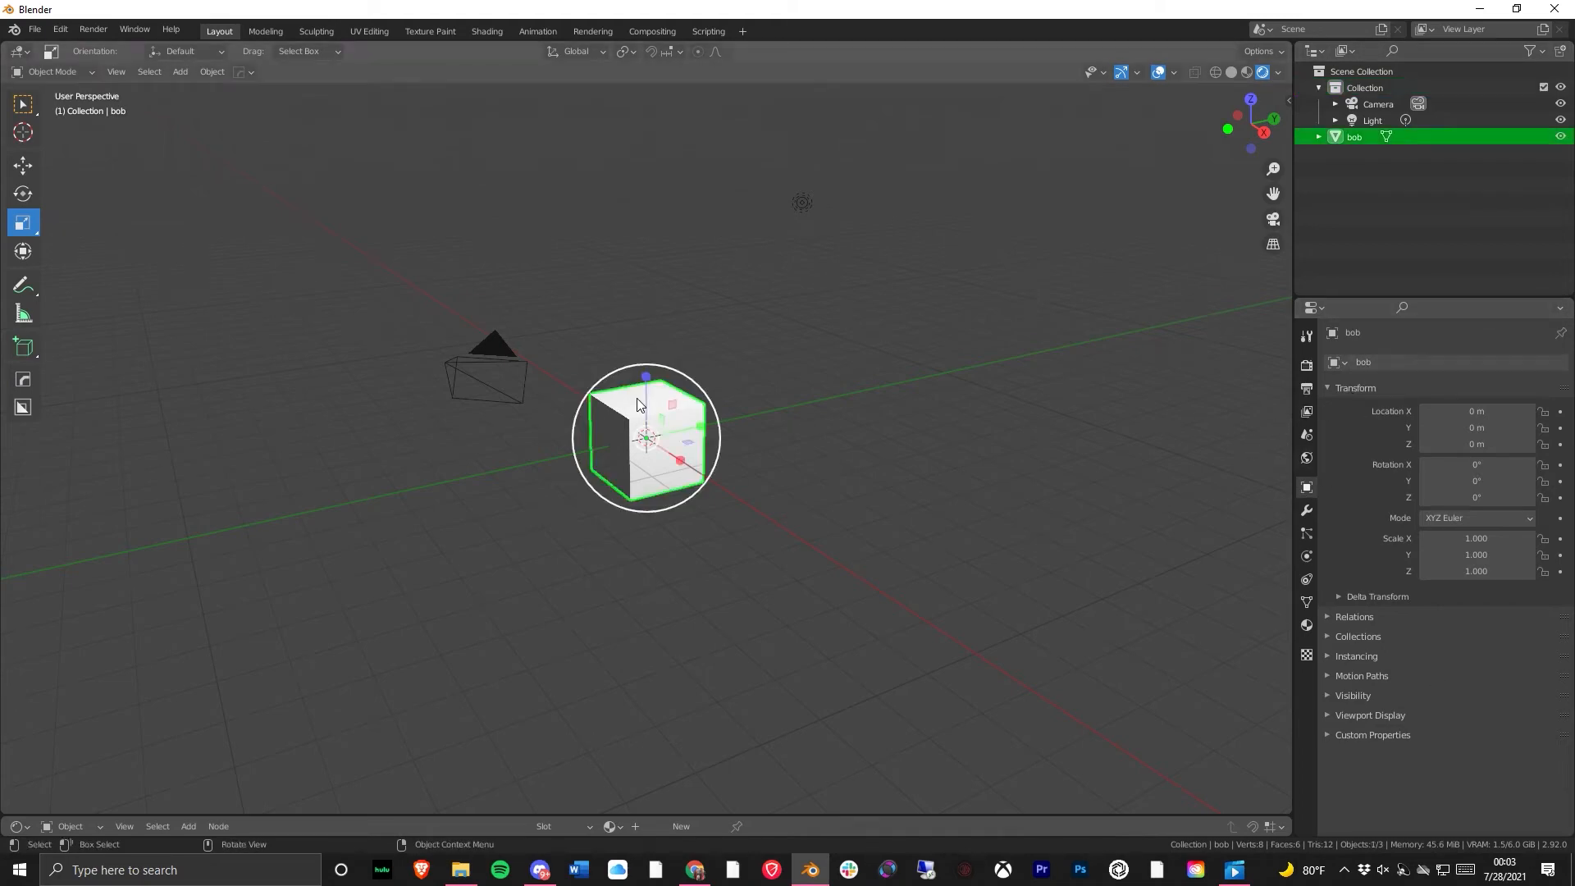
{"action": "scroll", "coordinate": [700, 483], "scroll_direction": "up", "scroll_amount": 2}
{"action": "scroll", "coordinate": [699, 483], "scroll_direction": "up", "scroll_amount": 1}
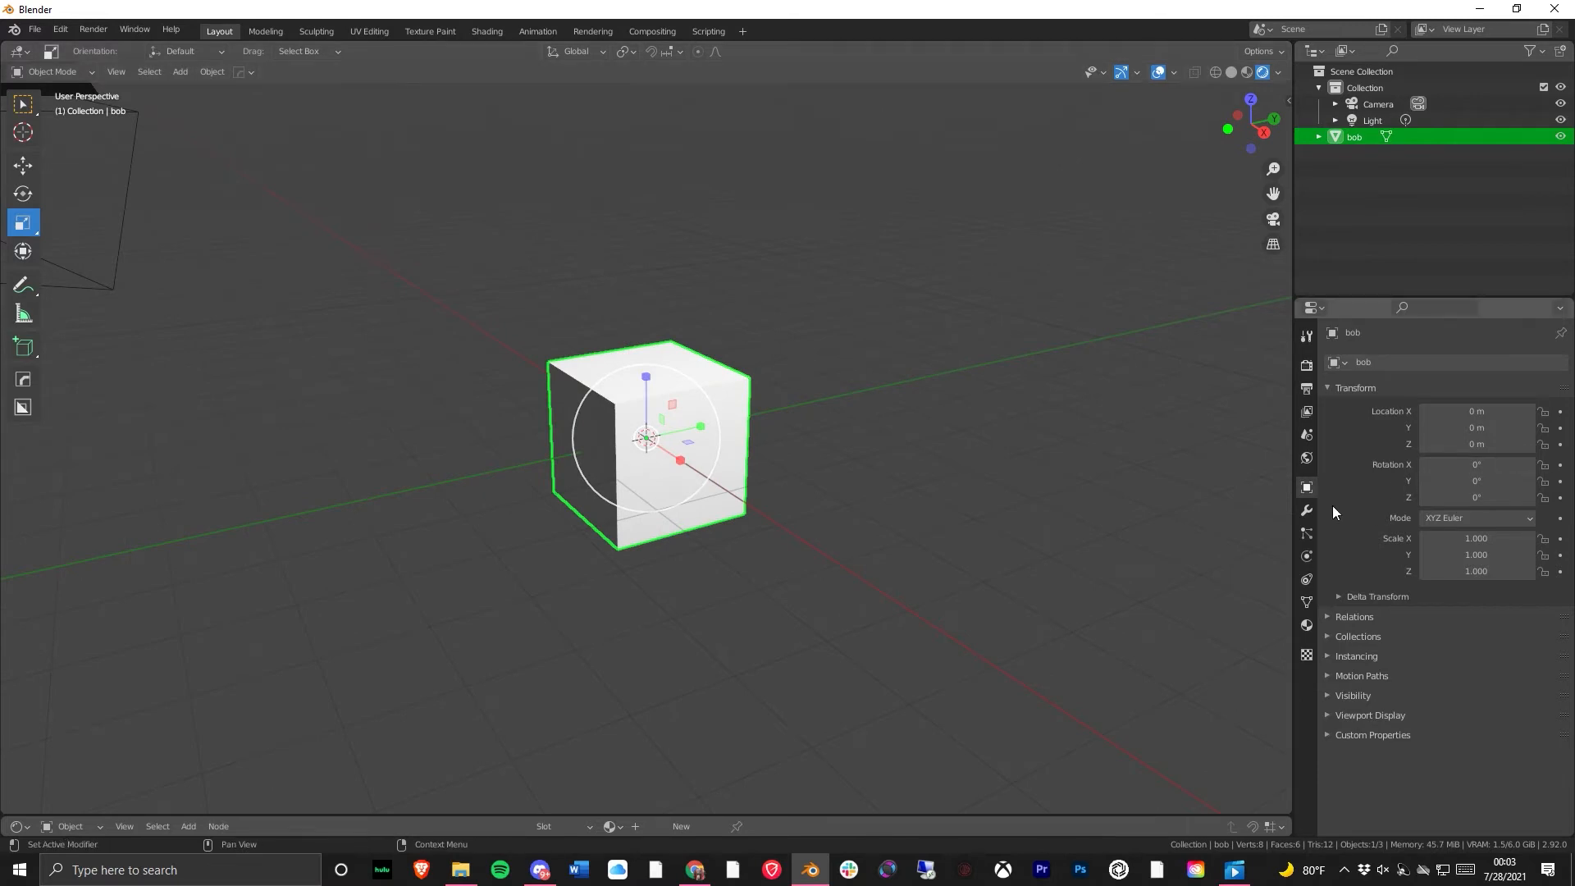
- Try Y scales of 0.904 and 3.544 on the cube, and set its Y scale back to 1
{"action": "mouse_move", "coordinate": [700, 426]}
{"action": "left_mouse_down"}
{"action": "mouse_move", "coordinate": [905, 381]}
{"action": "mouse_move", "coordinate": [711, 398]}
{"action": "mouse_move", "coordinate": [691, 426]}
{"action": "left_mouse_up"}
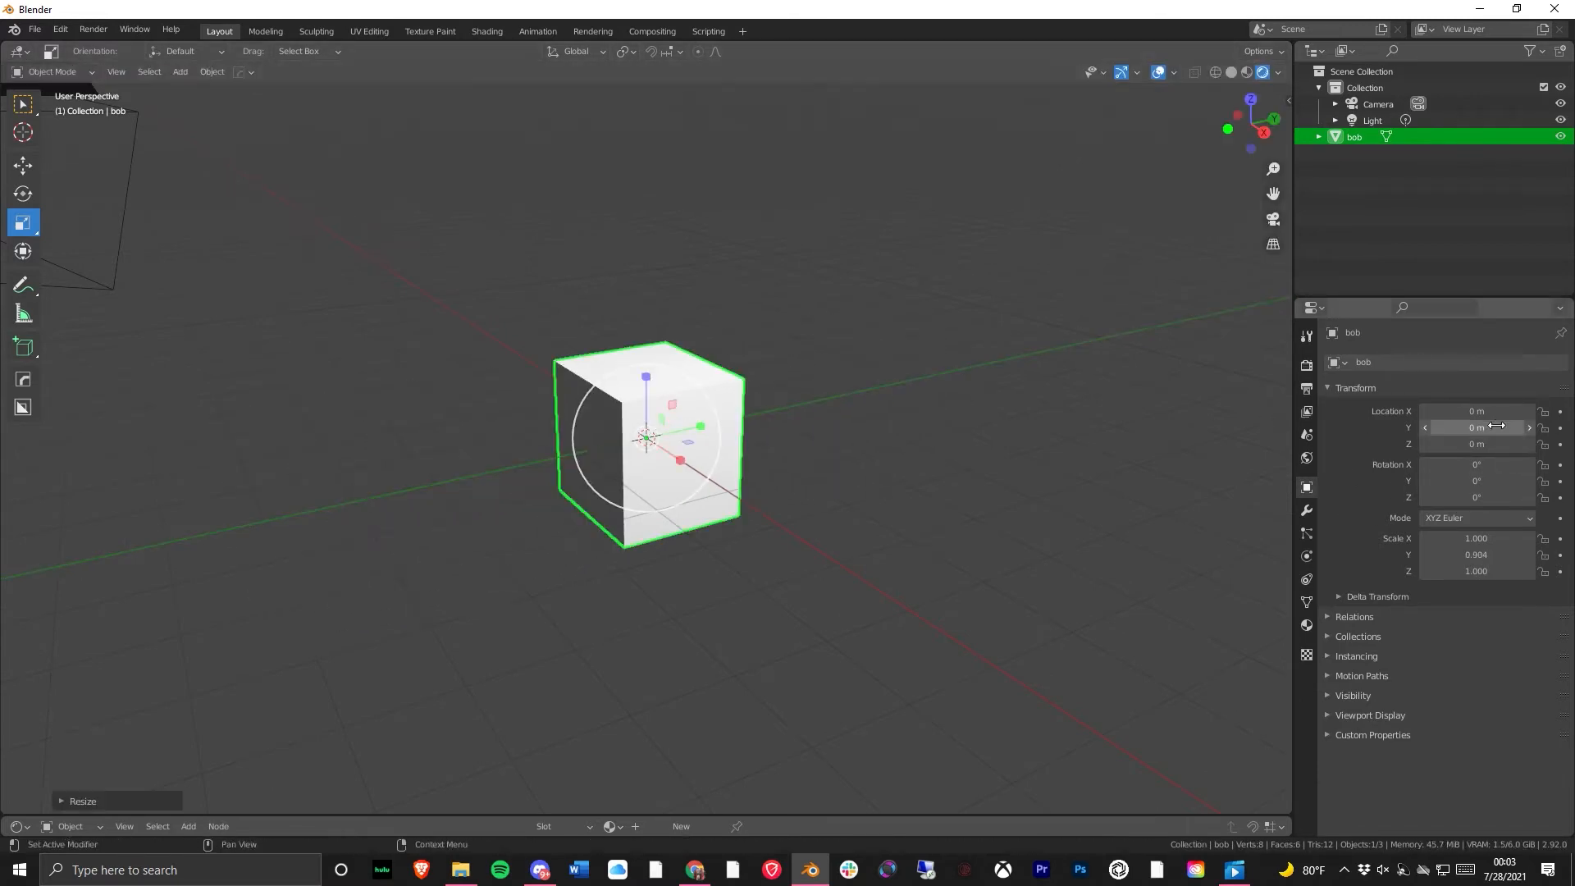
{"action": "mouse_move", "coordinate": [1474, 555]}
{"action": "left_mouse_down"}
{"action": "mouse_move", "coordinate": [1526, 555]}
{"action": "mouse_move", "coordinate": [1476, 556]}
{"action": "left_mouse_up"}
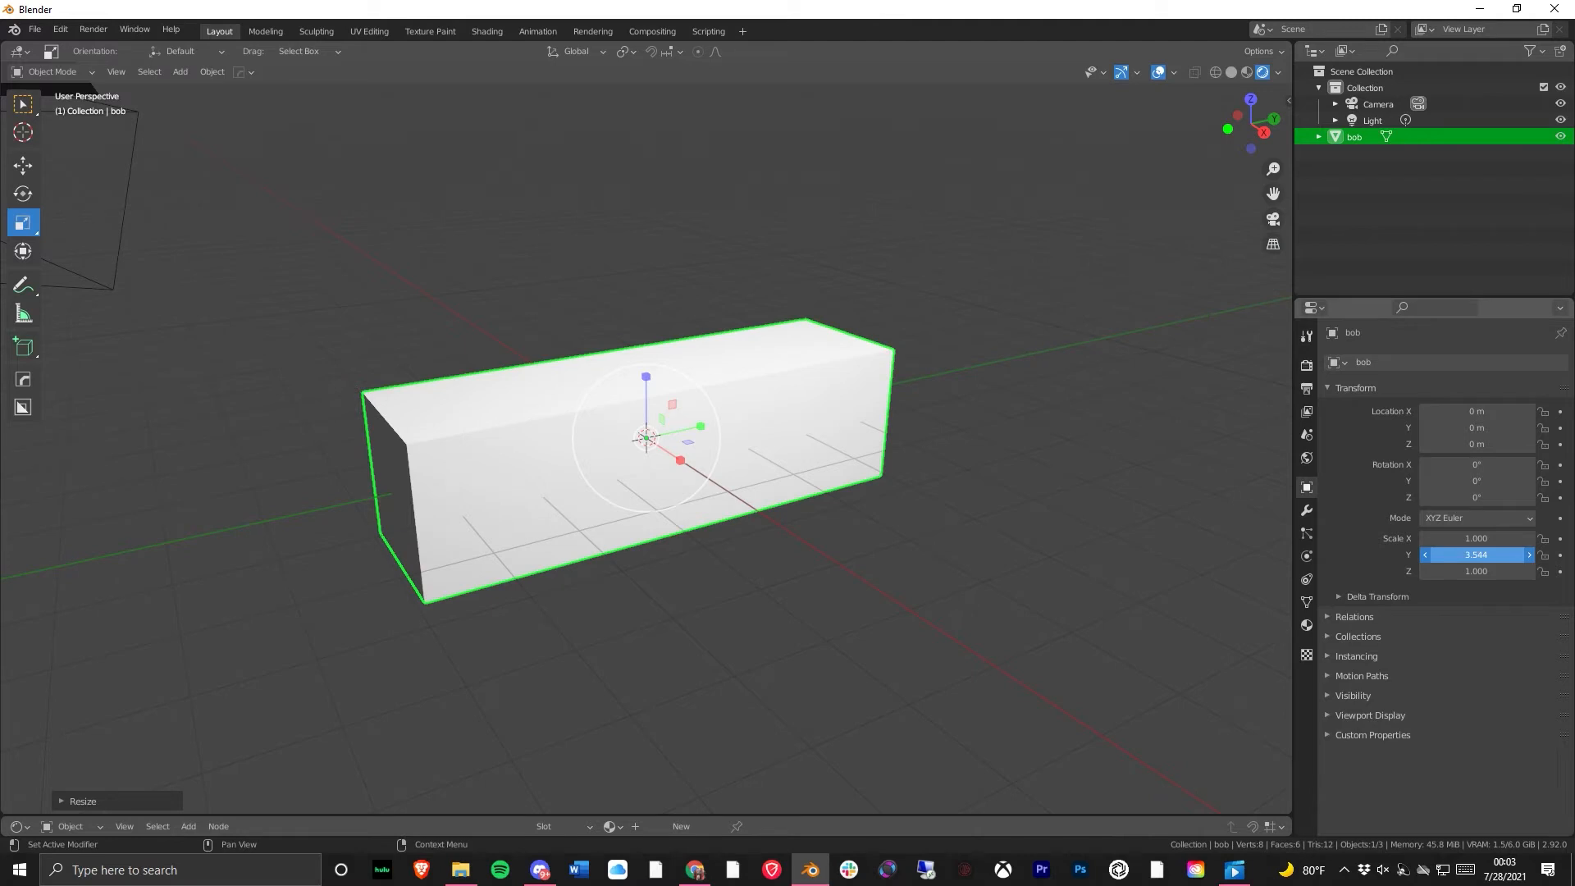
{"action": "left_click", "coordinate": [1476, 555]}
{"action": "type", "text": "1"}
{"action": "key", "text": "Return"}
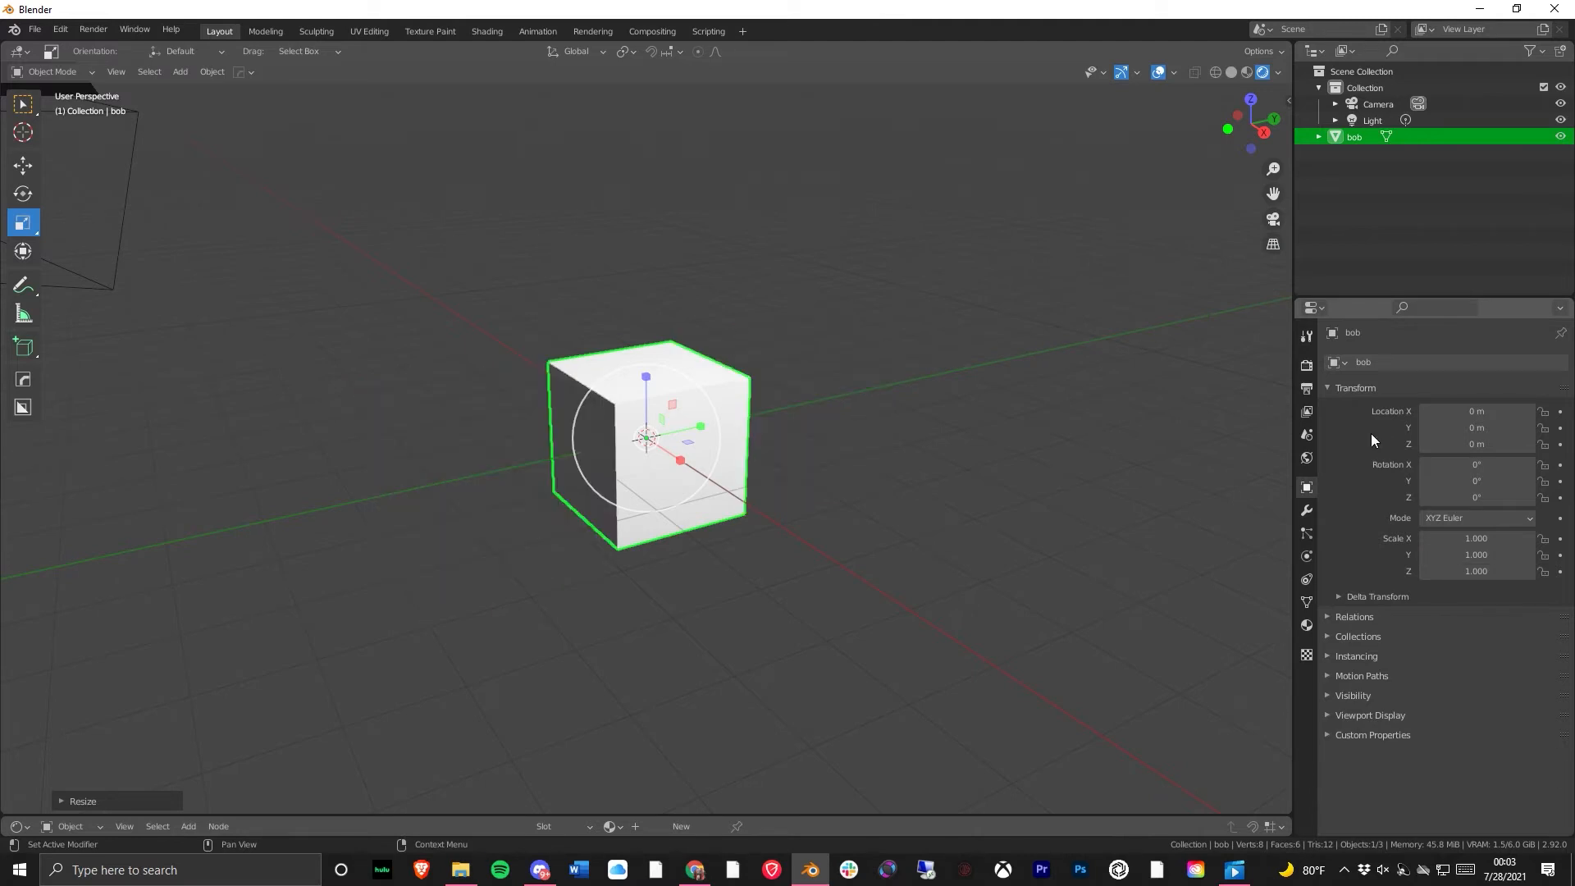
- Examine the cube's Relations and Viewport Display settings in its object properties, and collapse these sections again
{"action": "middle_click_drag", "start_coordinate": [765, 615], "coordinate": [652, 501]}
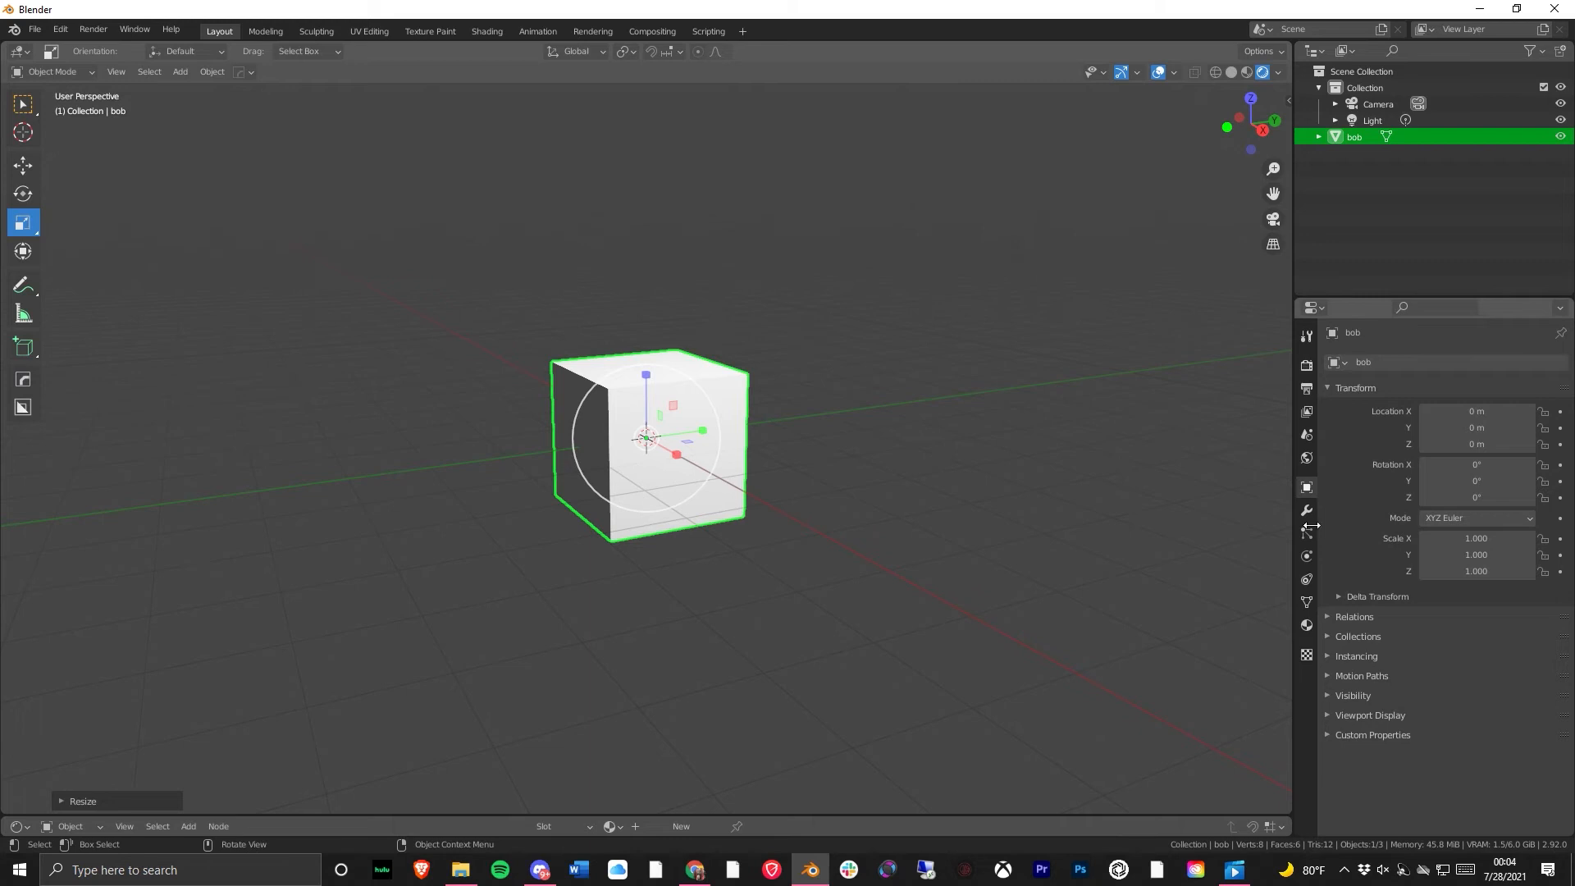
{"action": "left_click", "coordinate": [1353, 617]}
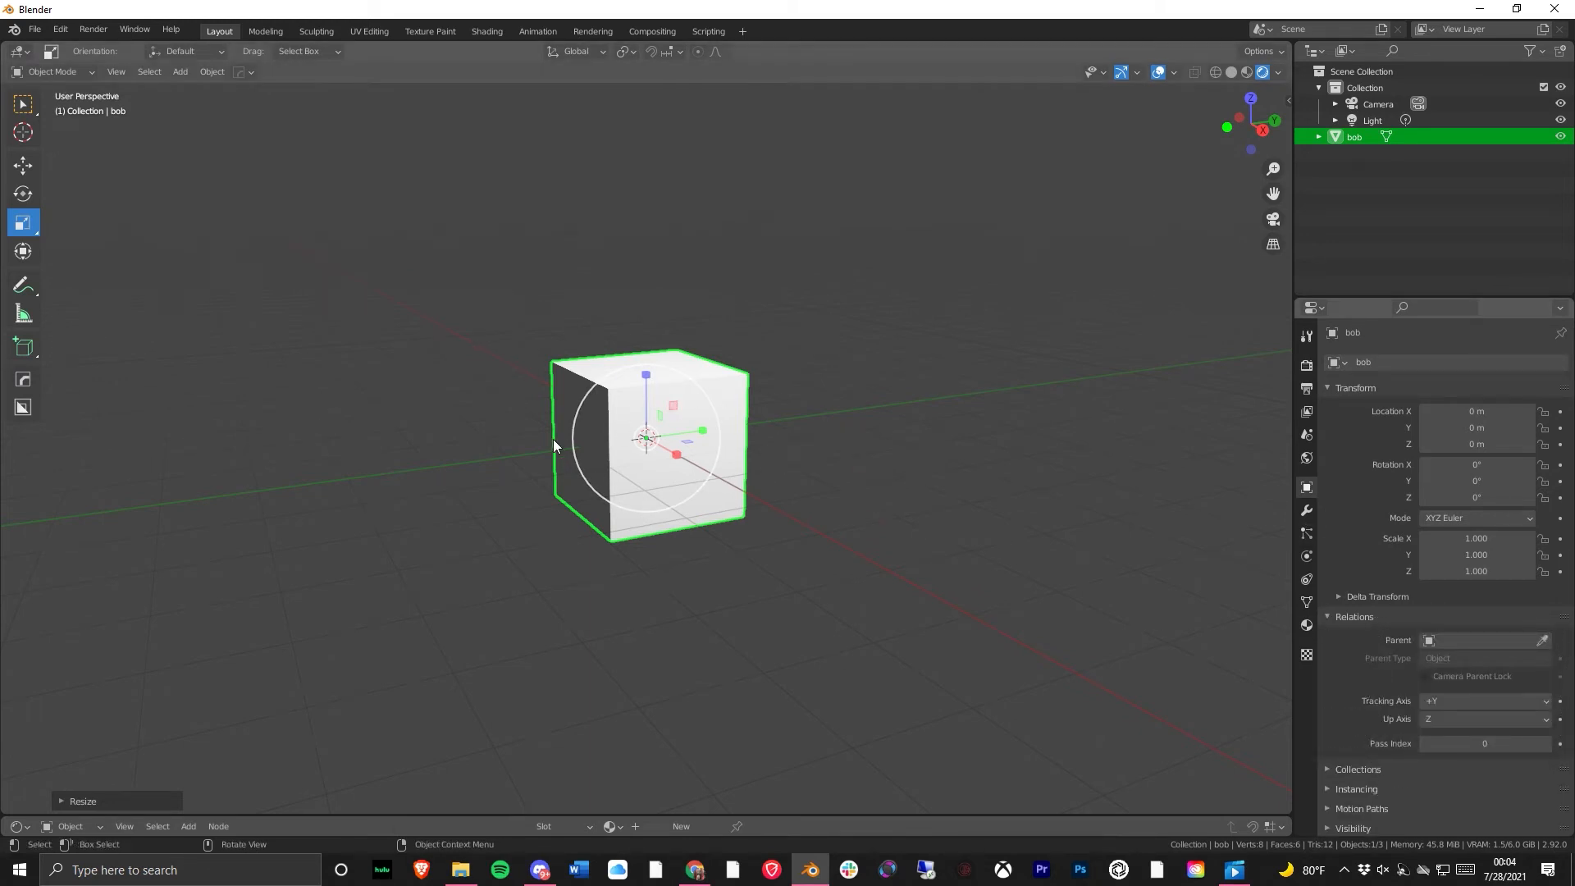
{"action": "scroll", "coordinate": [1411, 714], "scroll_direction": "down", "scroll_amount": 2}
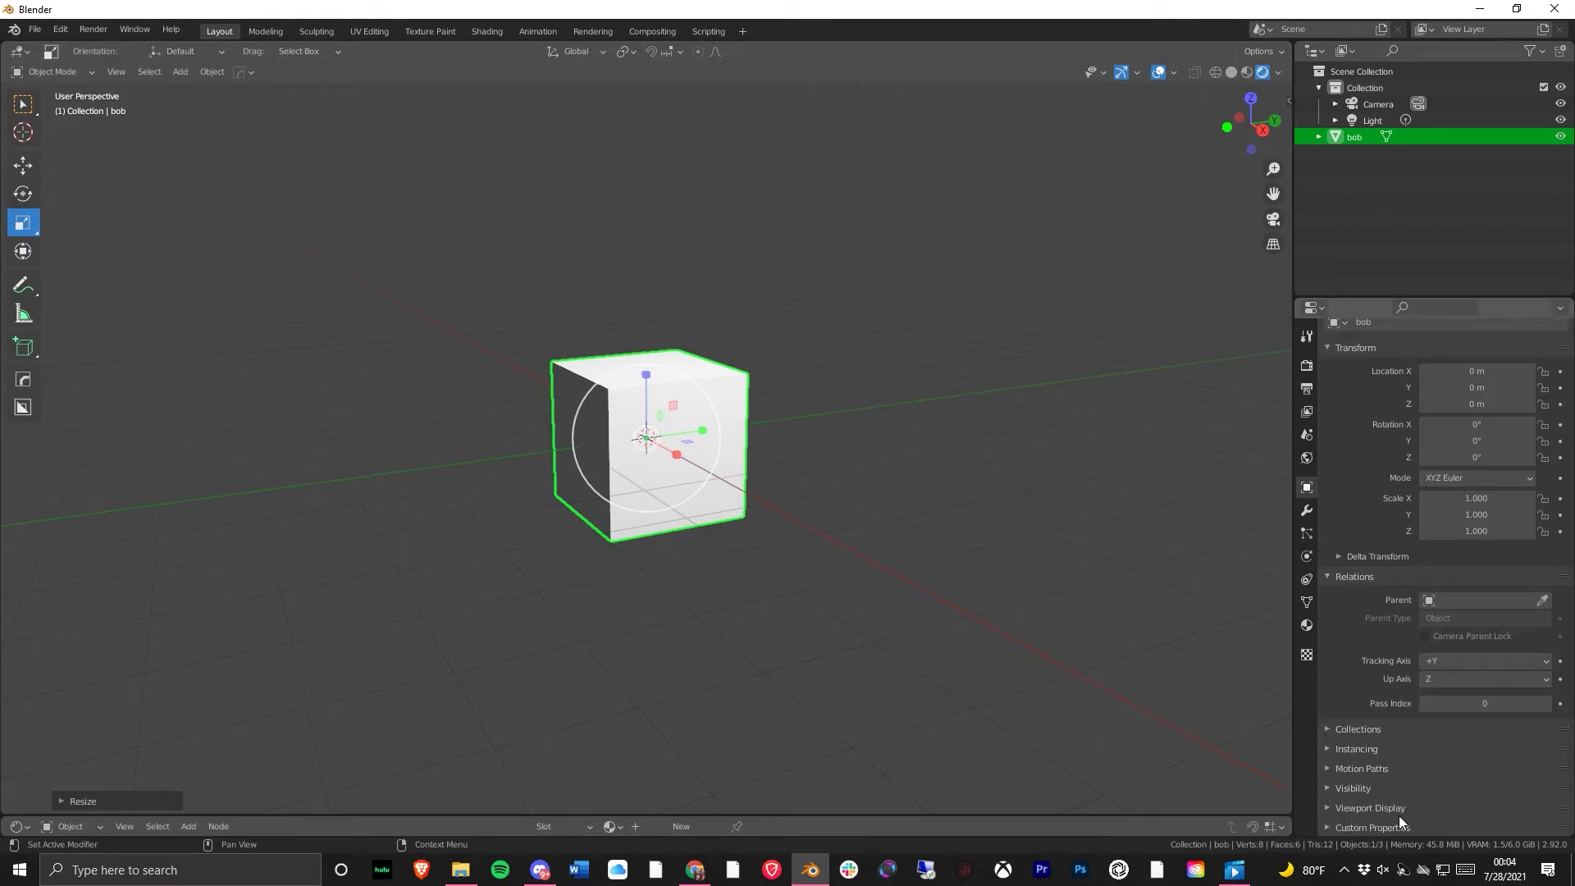
{"action": "left_click", "coordinate": [1370, 808]}
{"action": "scroll", "coordinate": [1386, 738], "scroll_direction": "down", "scroll_amount": 3}
{"action": "scroll", "coordinate": [1416, 686], "scroll_direction": "down", "scroll_amount": 3}
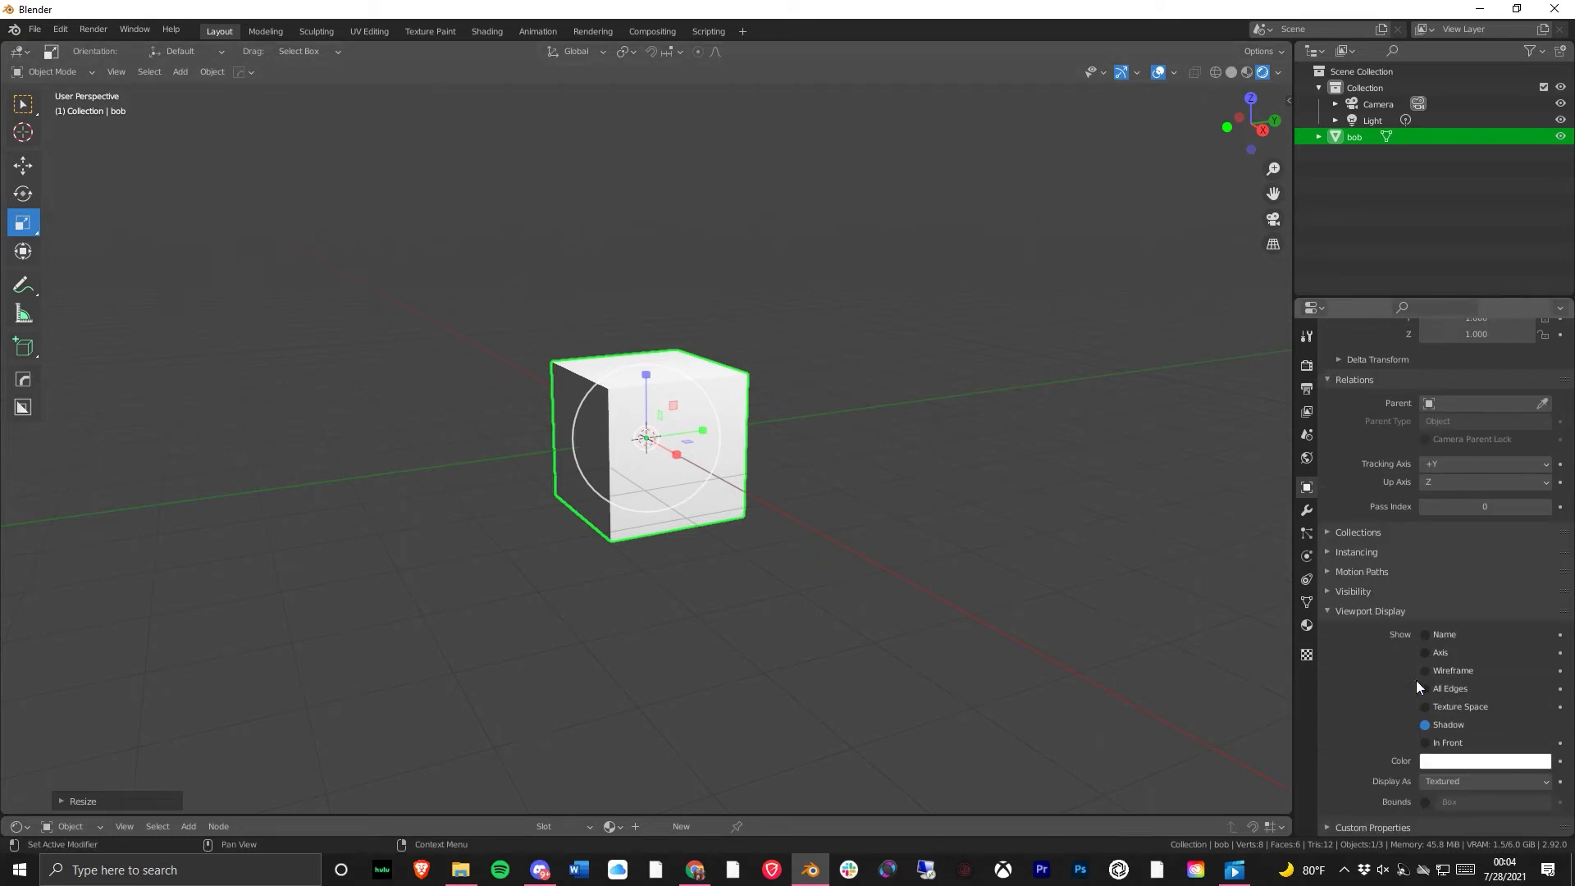
{"action": "left_click", "coordinate": [1350, 611]}
{"action": "left_click", "coordinate": [1361, 579]}
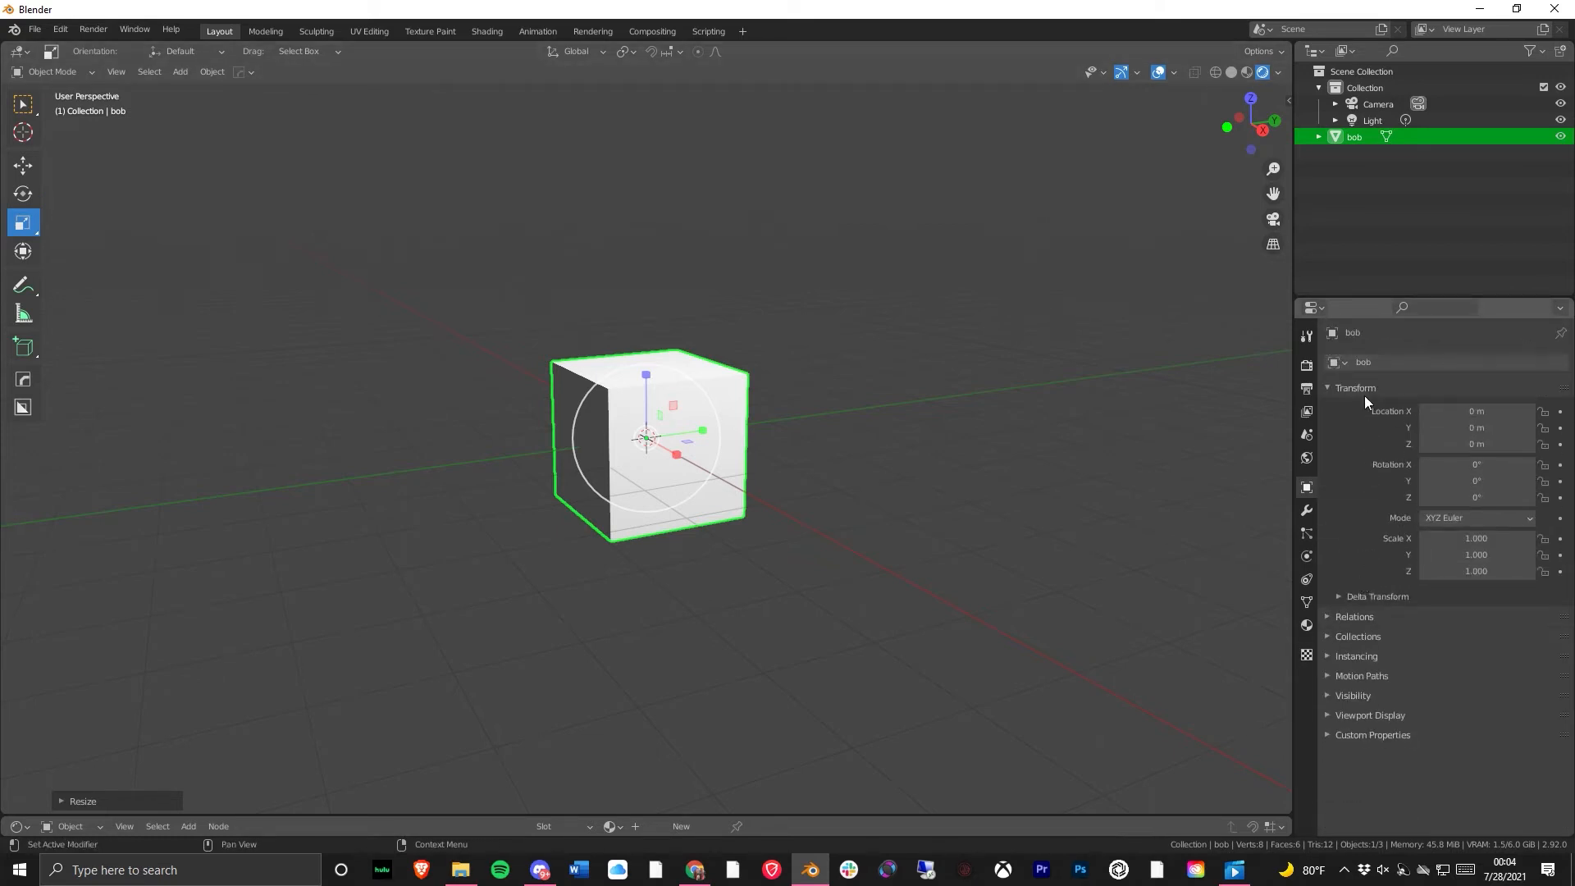
{"action": "left_click", "coordinate": [1355, 380]}
- Try a Subdivision Surface modifier on the cube, remove it, and review the other available modifiers
{"action": "left_click", "coordinate": [1307, 511]}
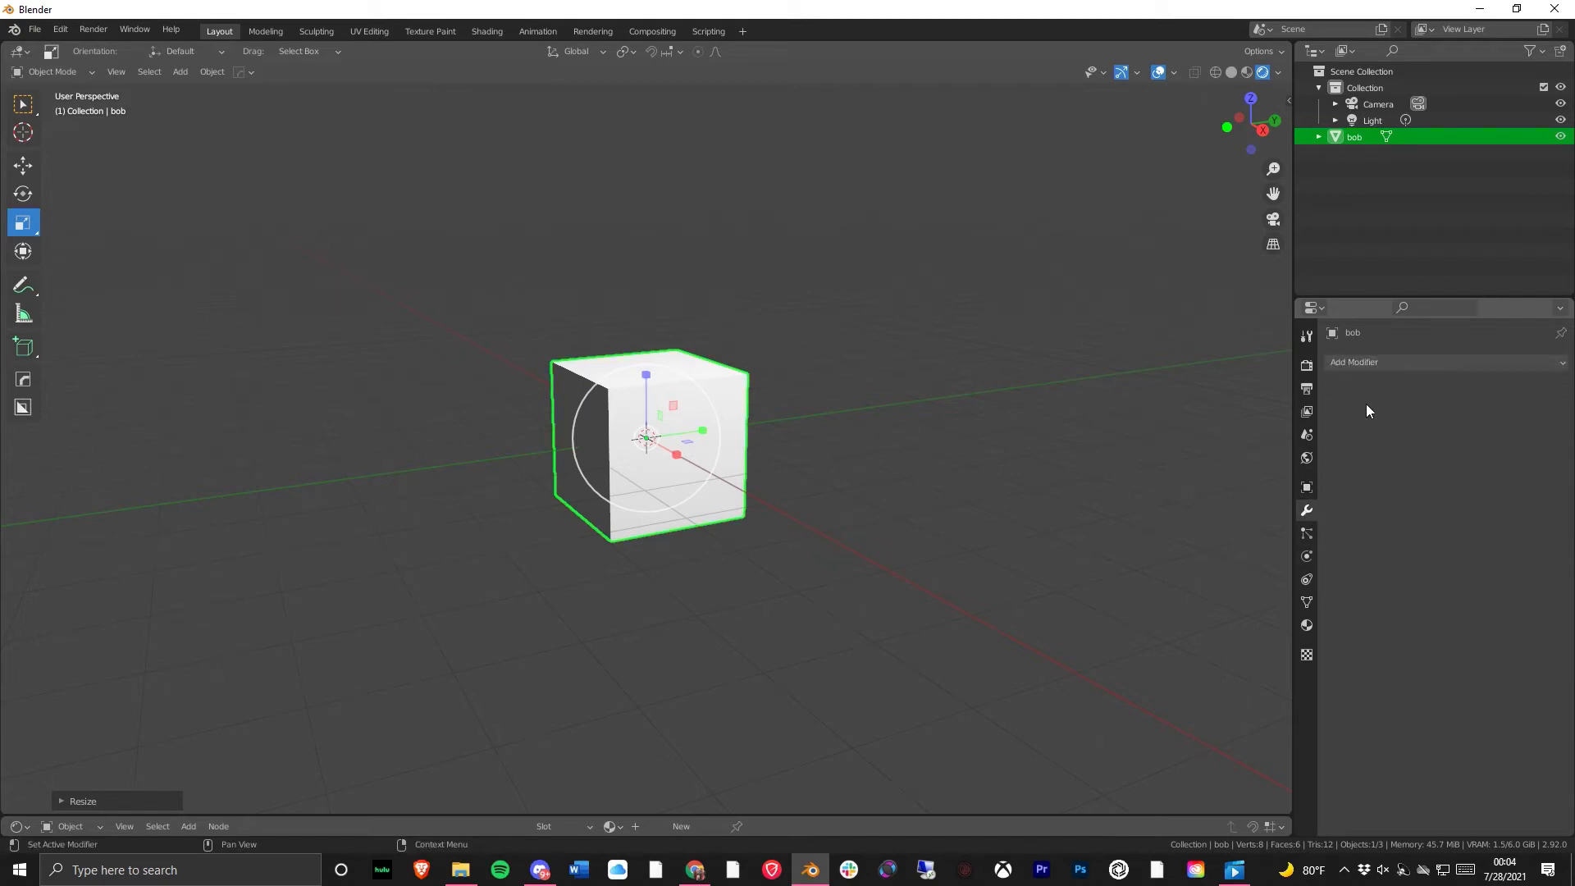
{"action": "left_click", "coordinate": [1373, 362]}
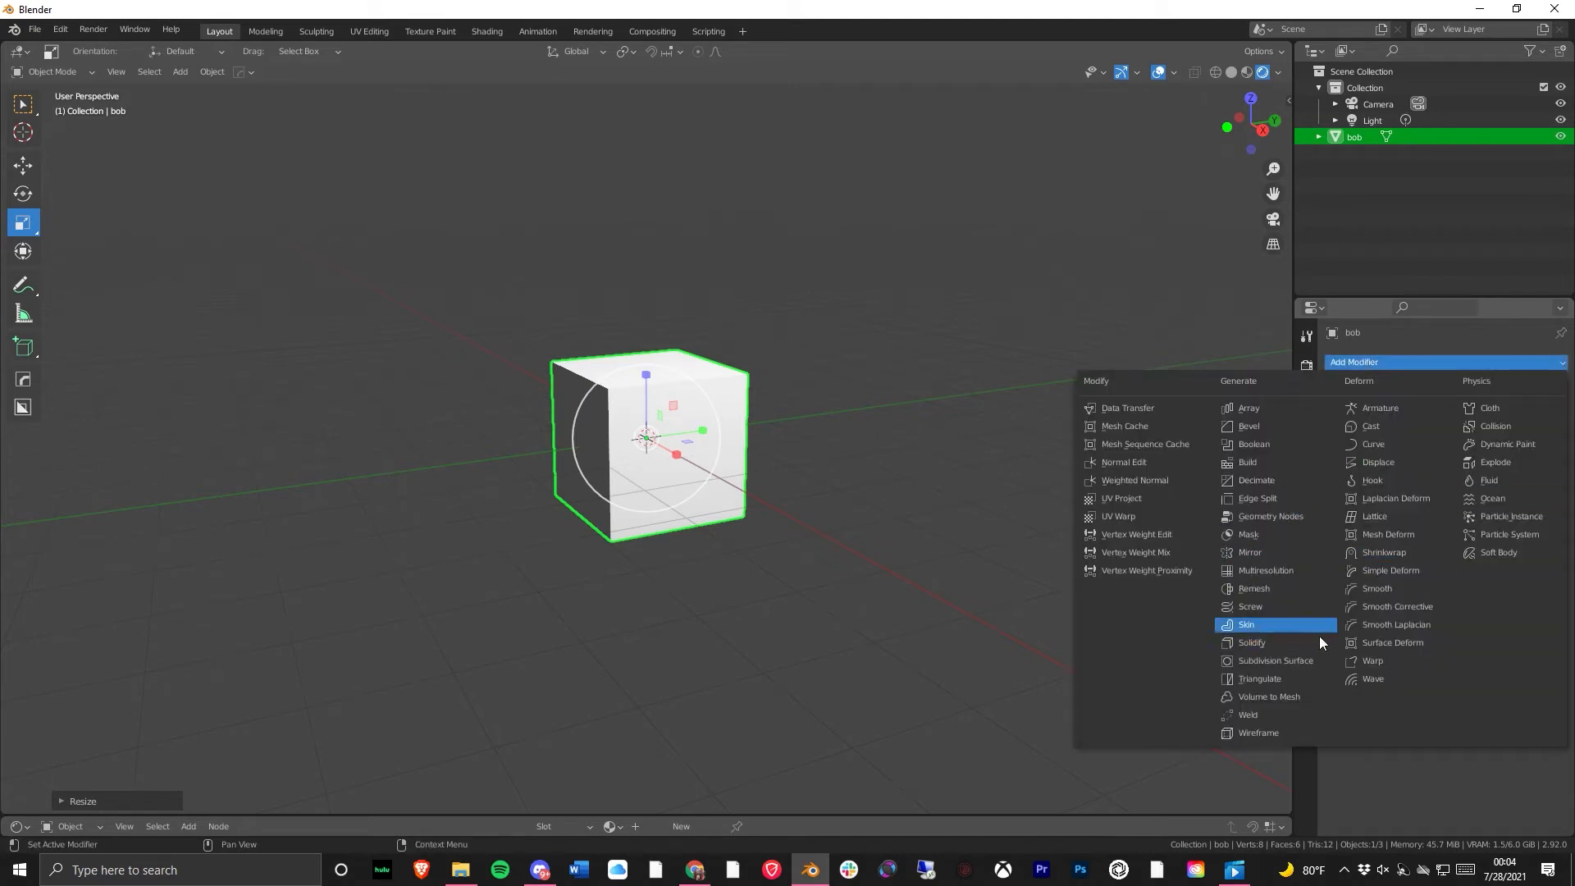
{"action": "left_click", "coordinate": [1316, 666]}
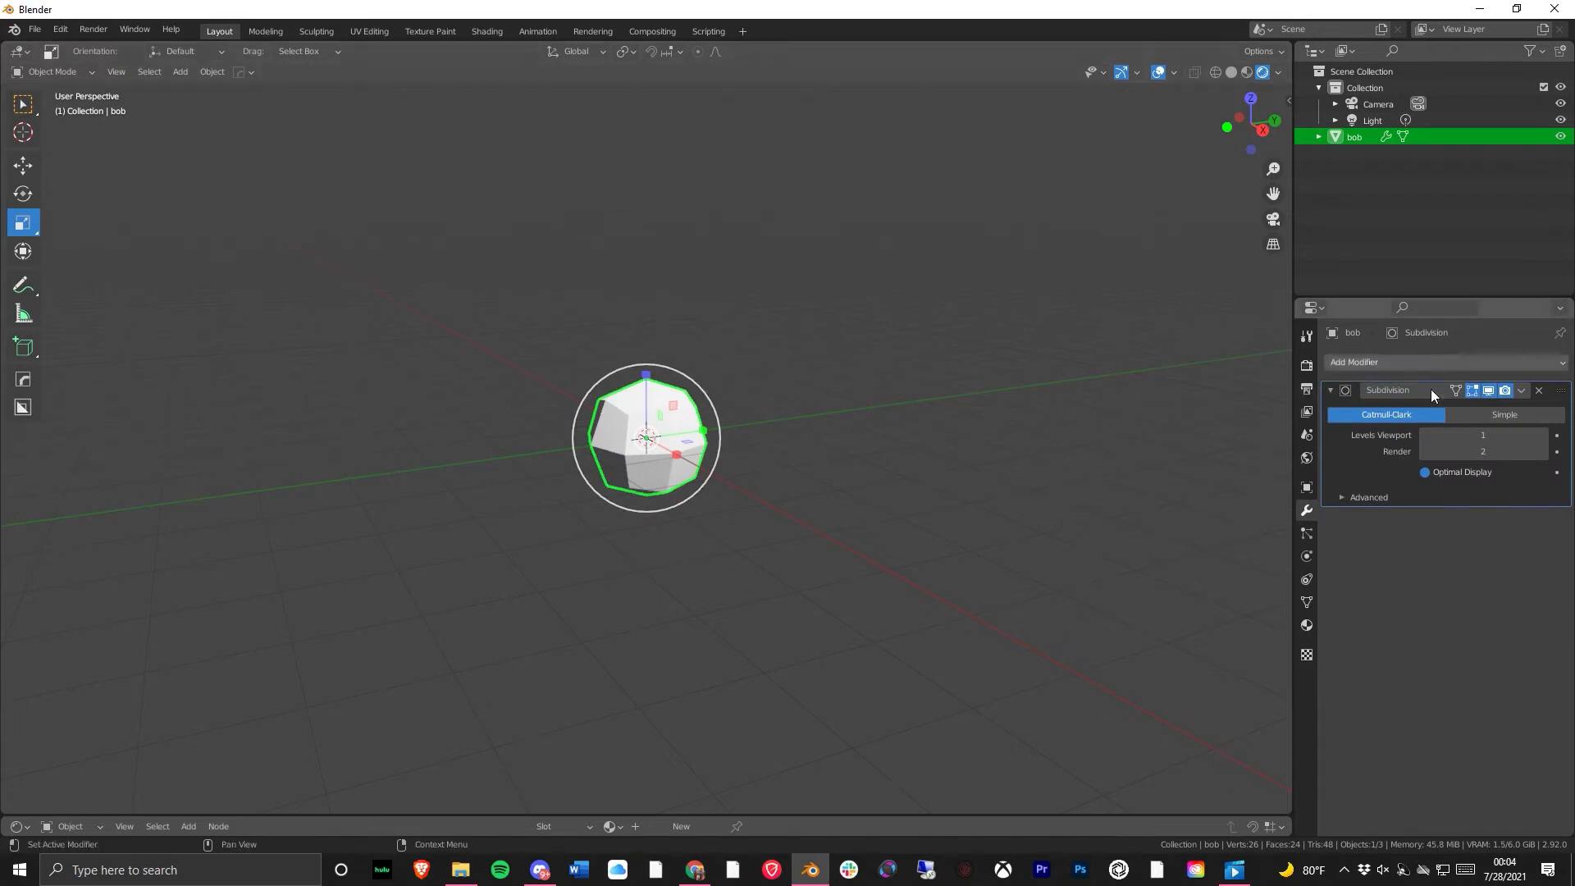
{"action": "left_click", "coordinate": [1522, 390]}
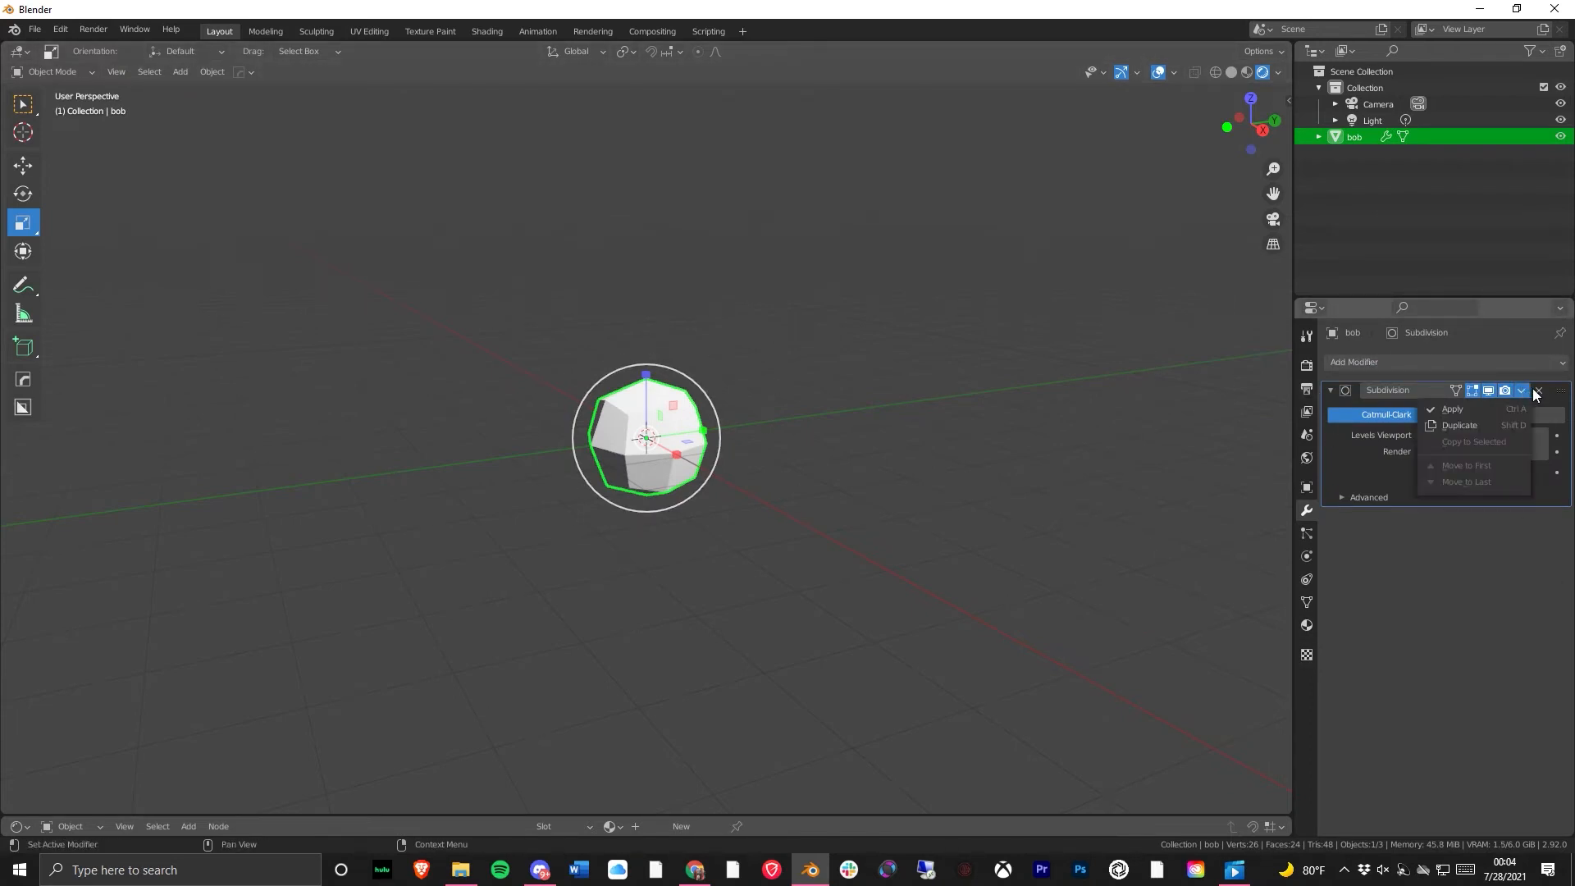
{"action": "left_click", "coordinate": [1539, 391]}
{"action": "left_click", "coordinate": [1503, 362]}
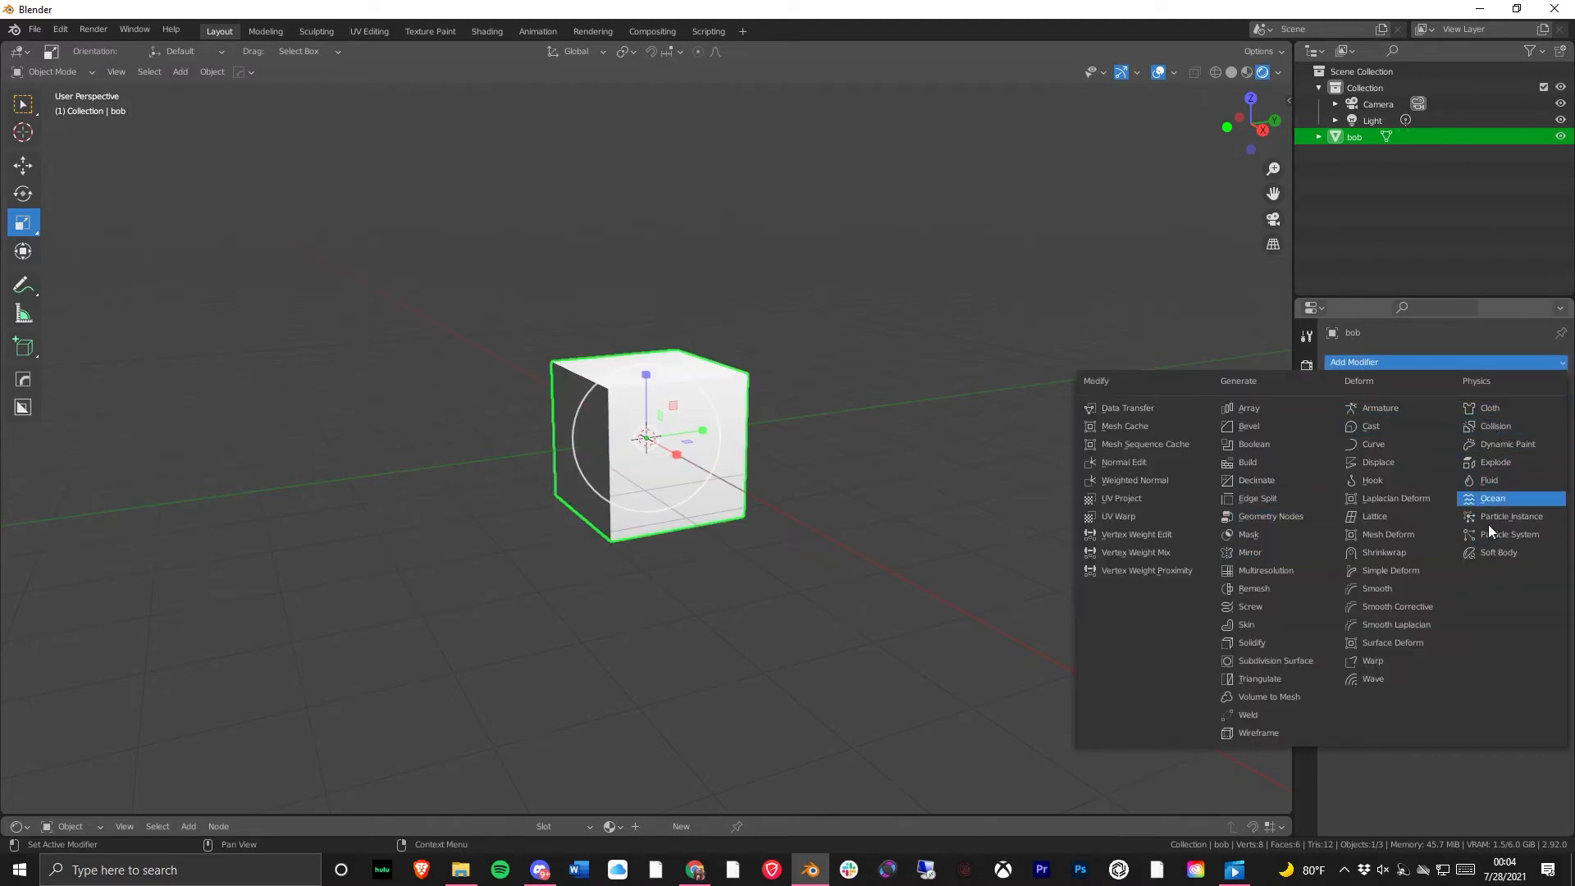
- Try a particle system of type Hair on the cube, inspect it from several angles, and remove it
{"action": "left_click", "coordinate": [1307, 539]}
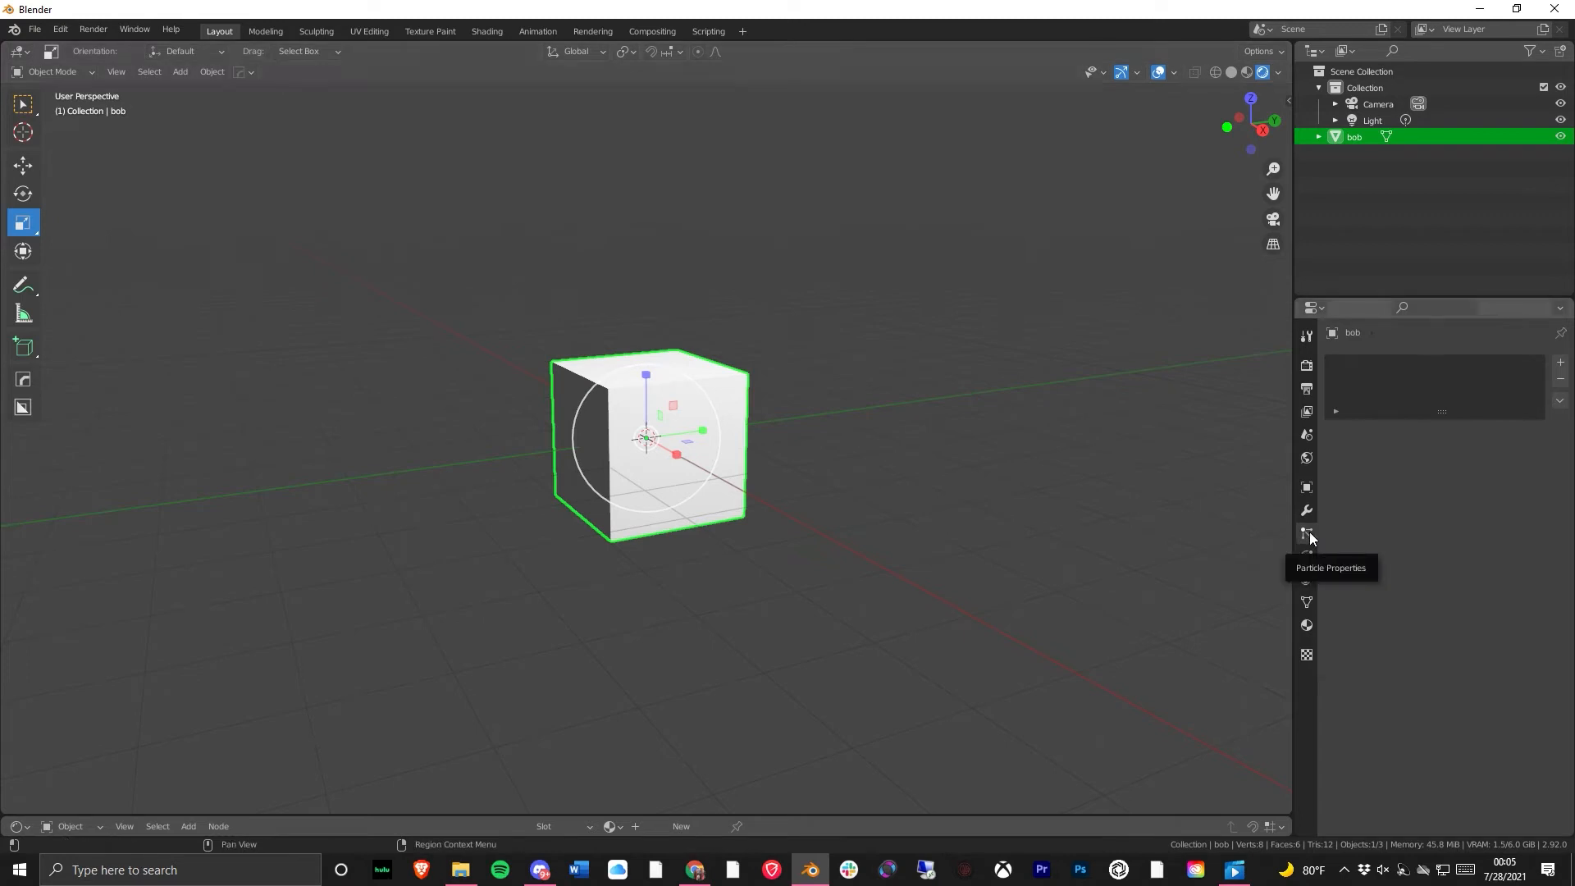
{"action": "left_click", "coordinate": [1562, 362]}
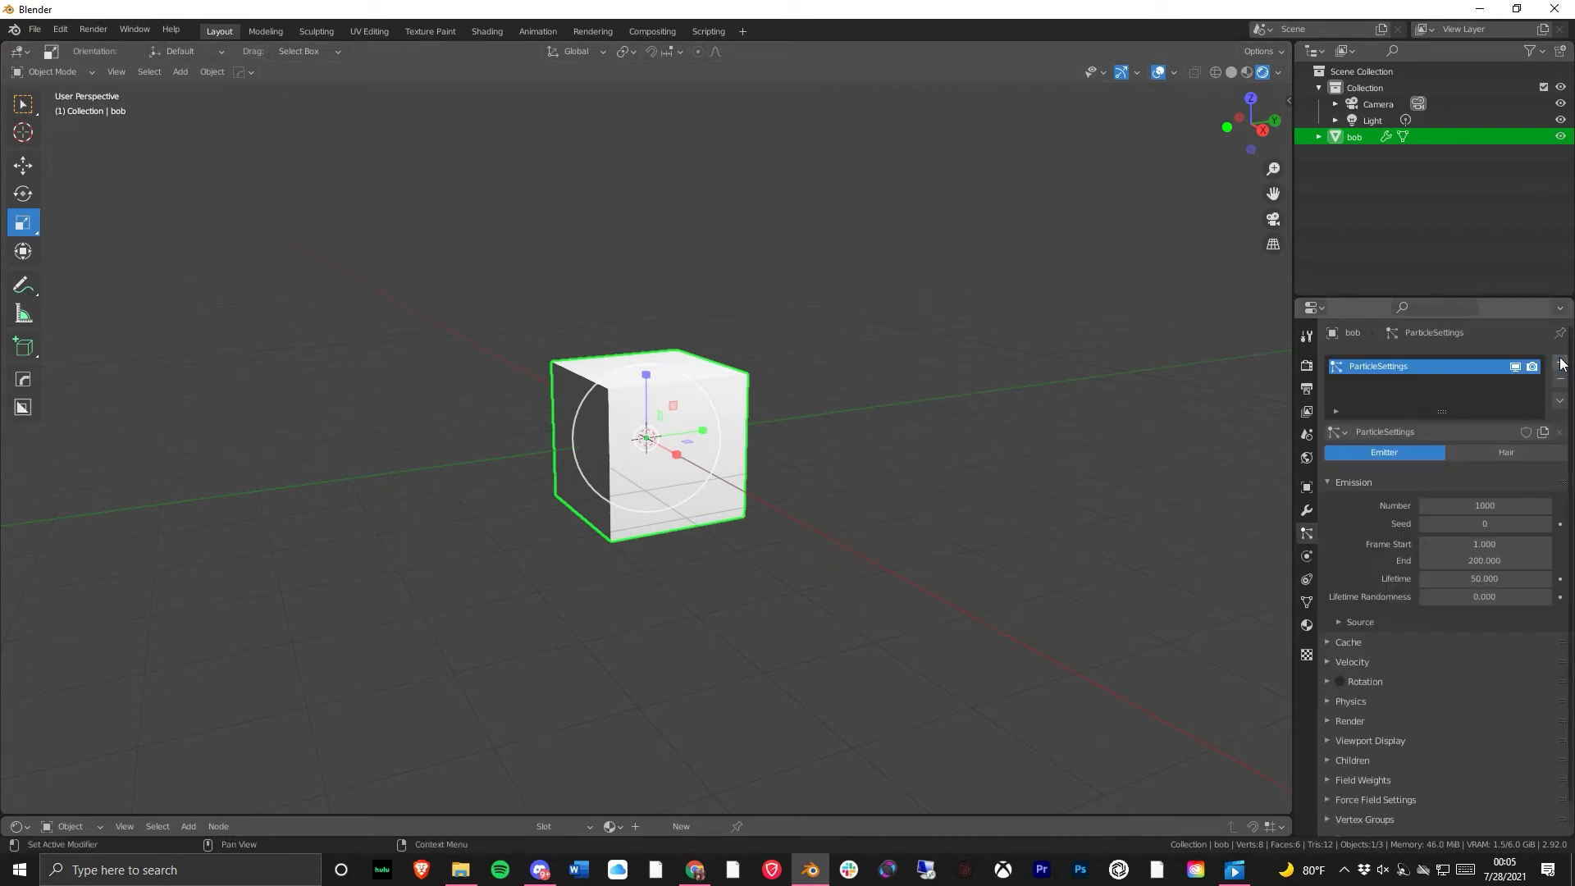
{"action": "left_click", "coordinate": [1471, 453]}
{"action": "middle_click_drag", "start_coordinate": [351, 510], "coordinate": [849, 502]}
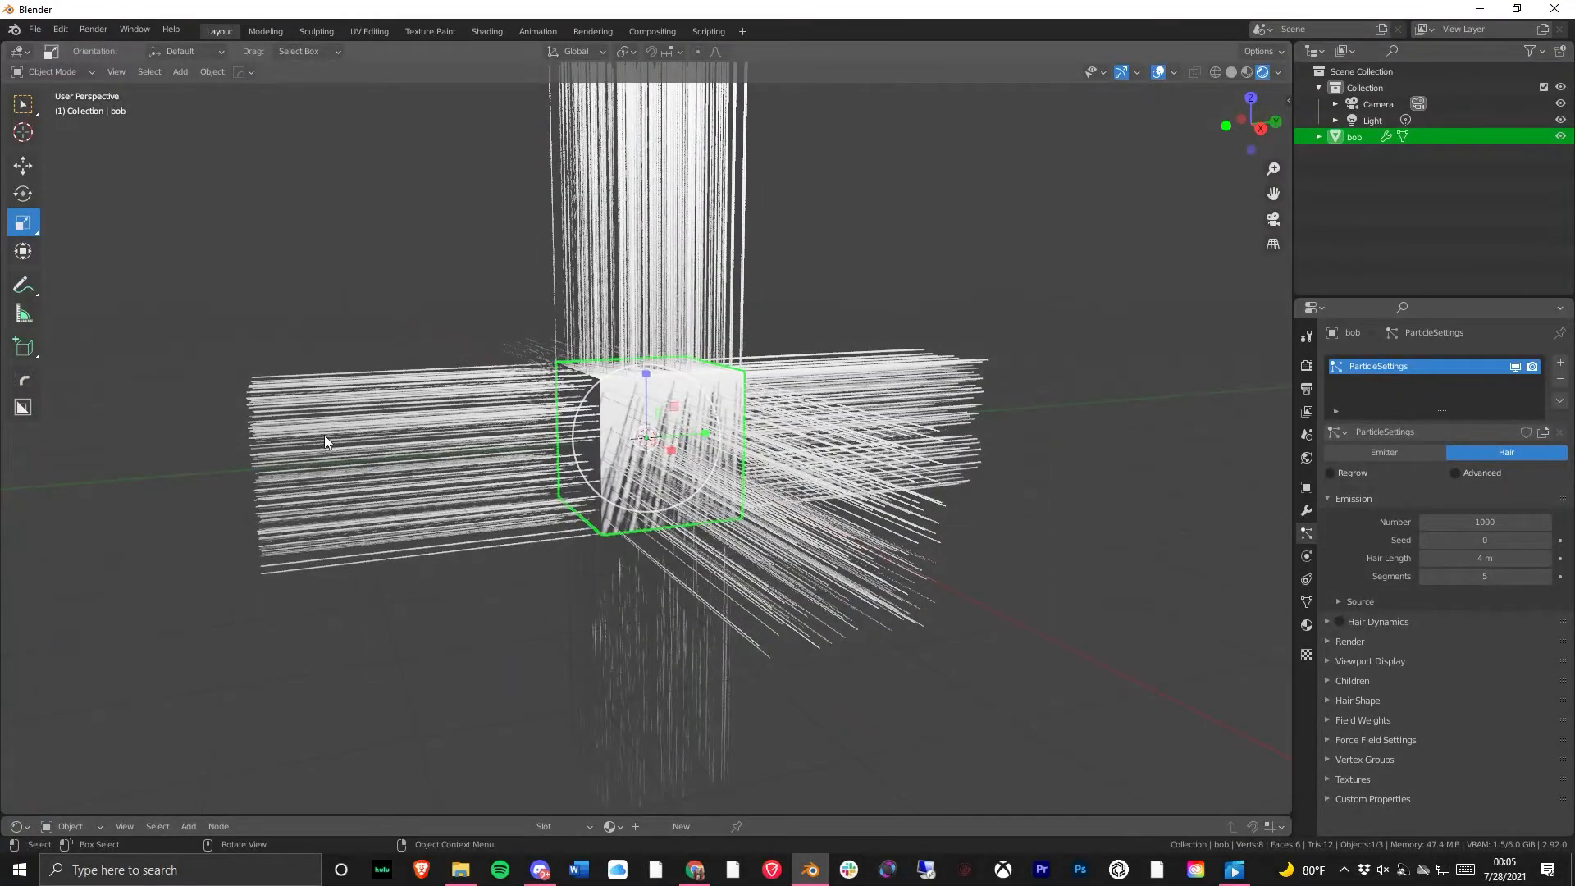
{"action": "middle_click_drag", "start_coordinate": [816, 433], "coordinate": [925, 247]}
{"action": "scroll", "coordinate": [297, 424], "scroll_direction": "up", "scroll_amount": 1}
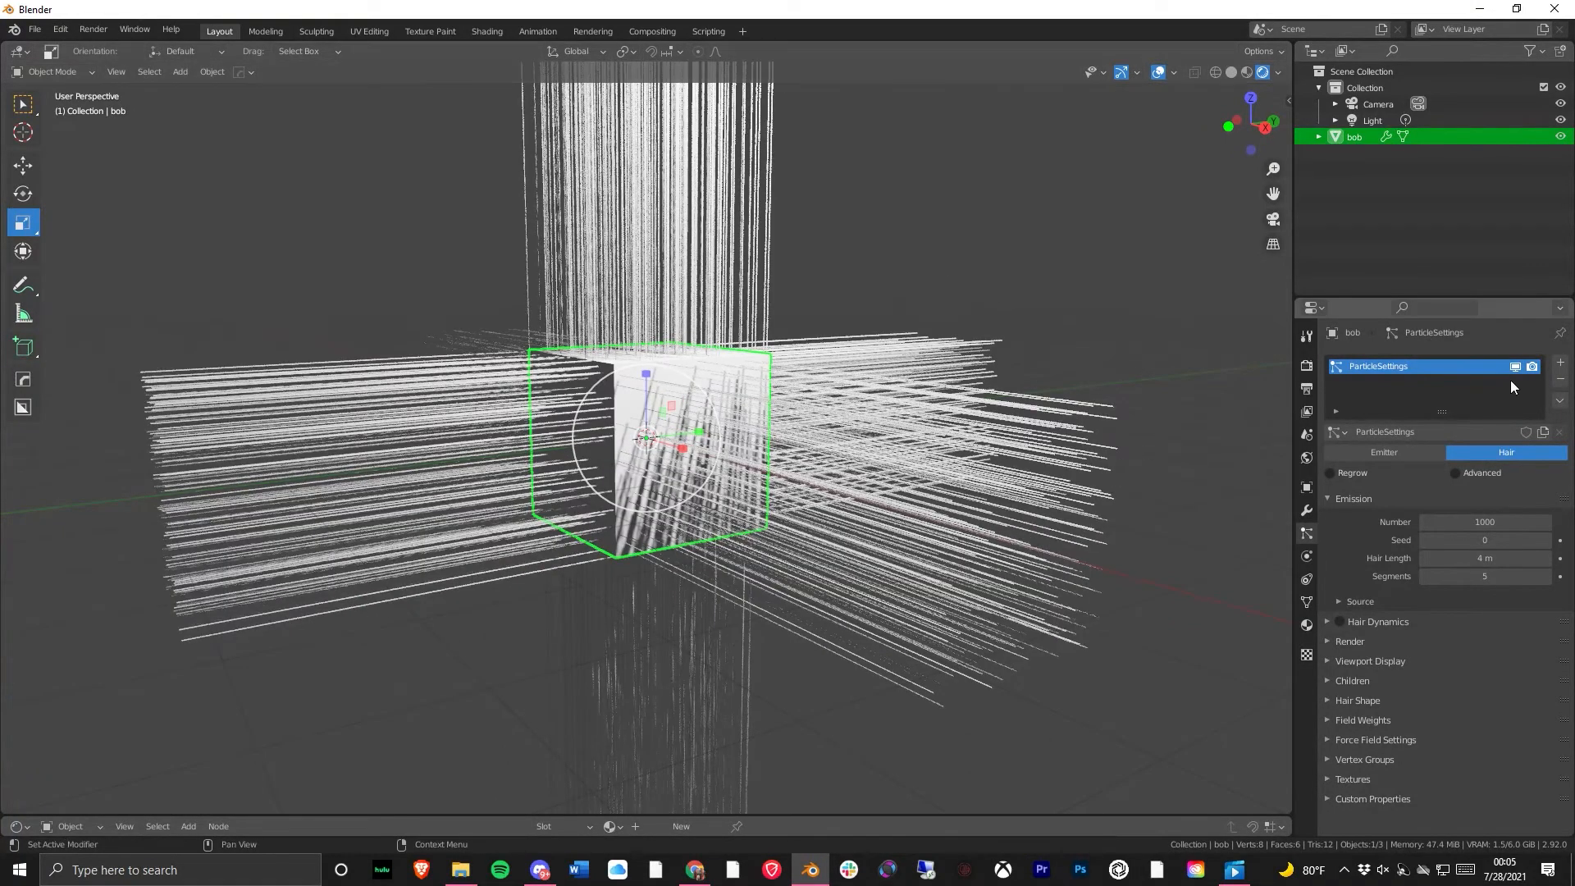
{"action": "left_click", "coordinate": [1560, 381]}
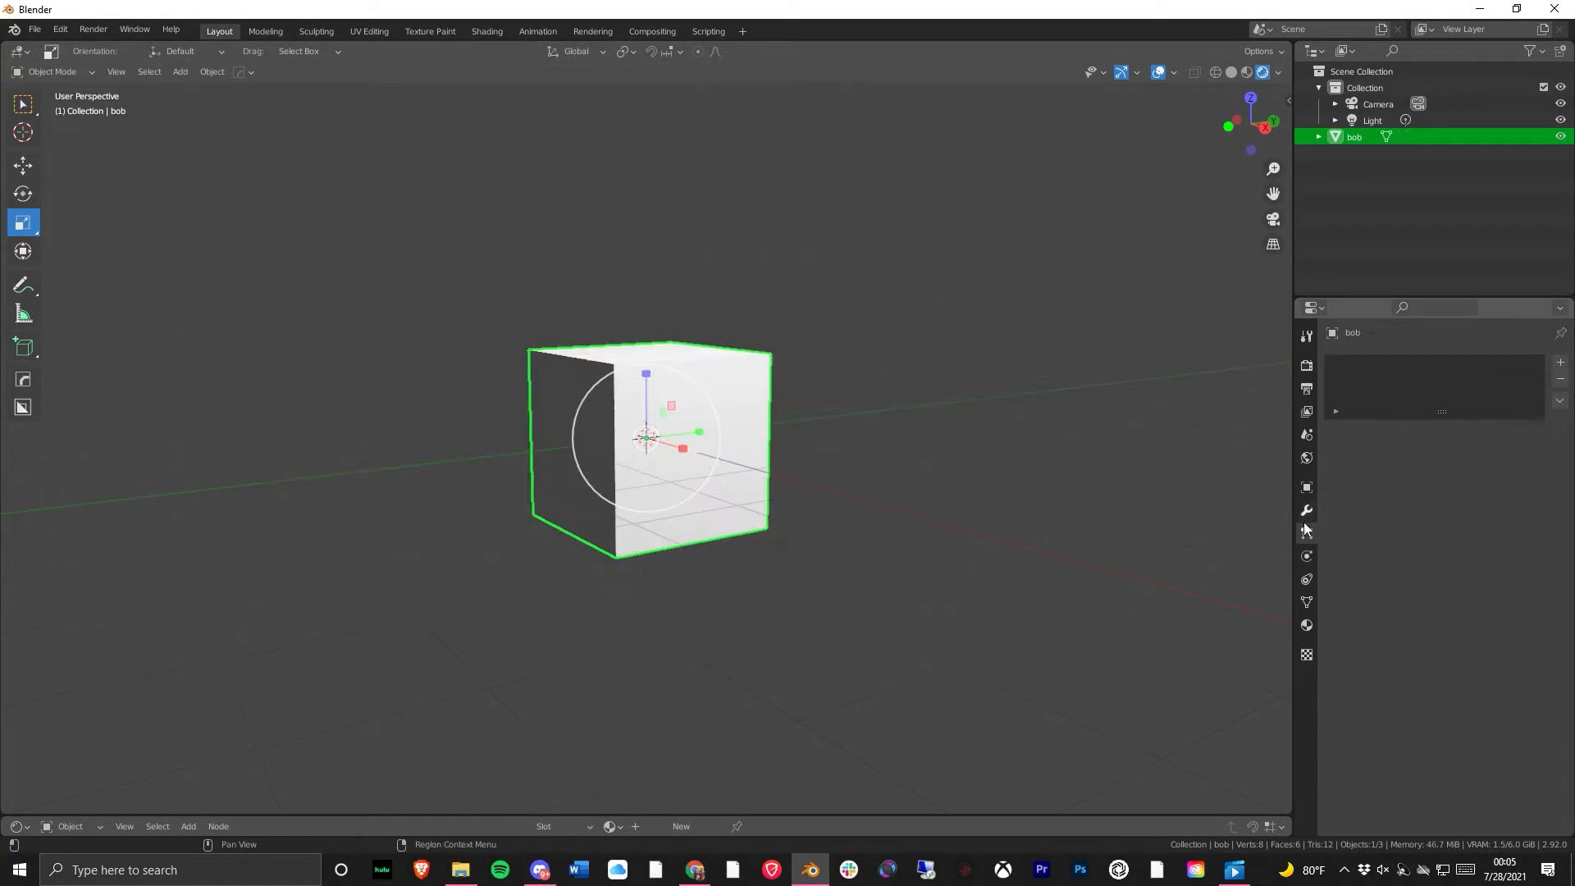
- Review the cube's physics, object constraint, mesh data and material properties
{"action": "left_click", "coordinate": [1308, 560]}
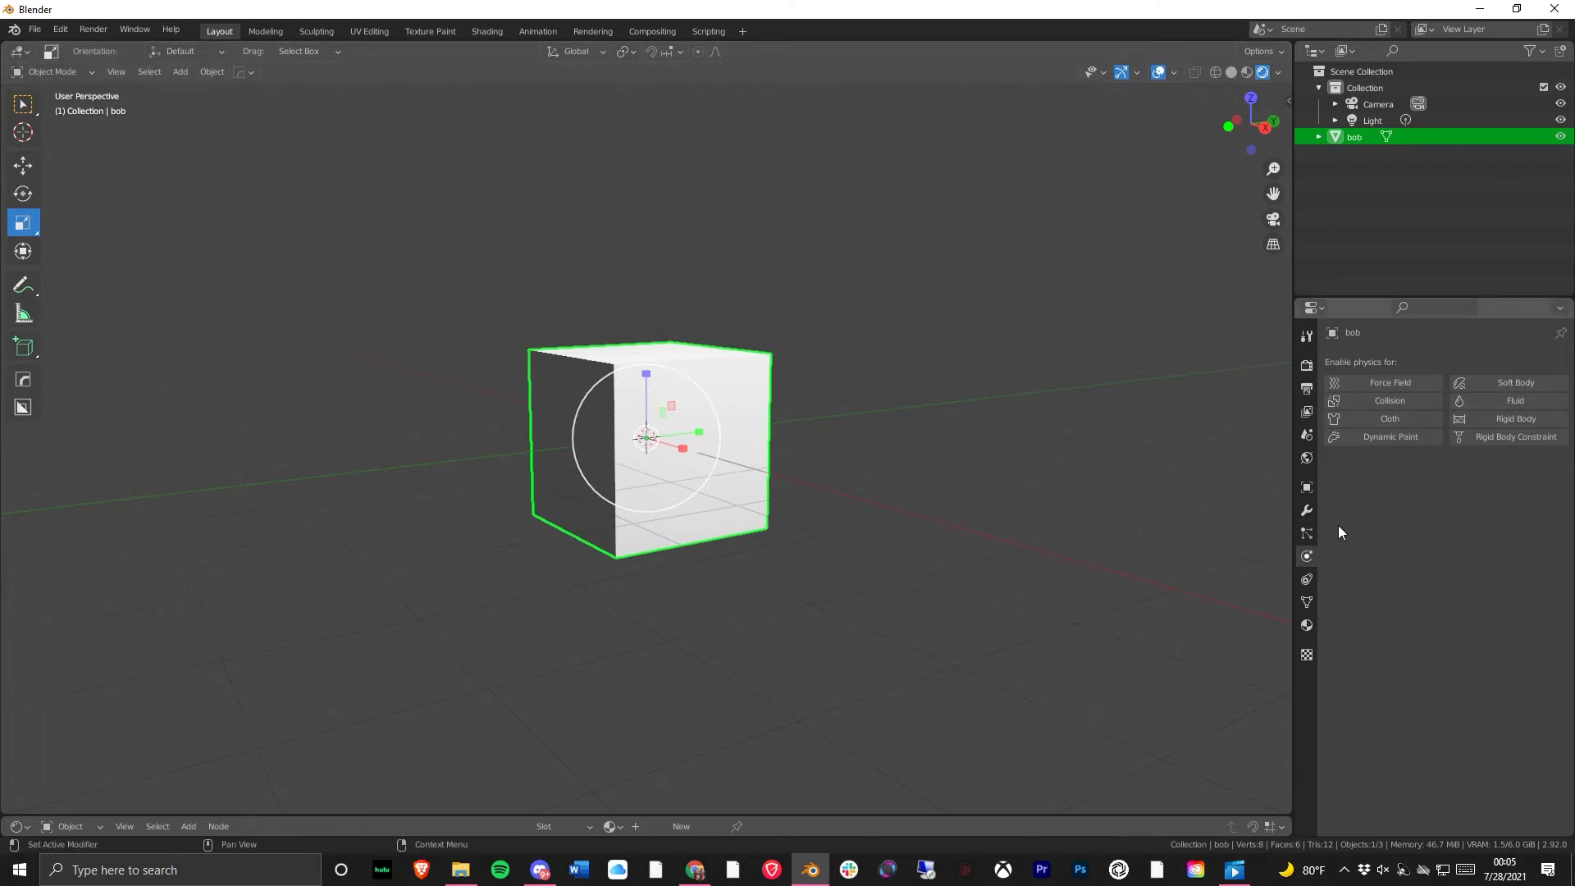
{"action": "left_click", "coordinate": [1307, 580]}
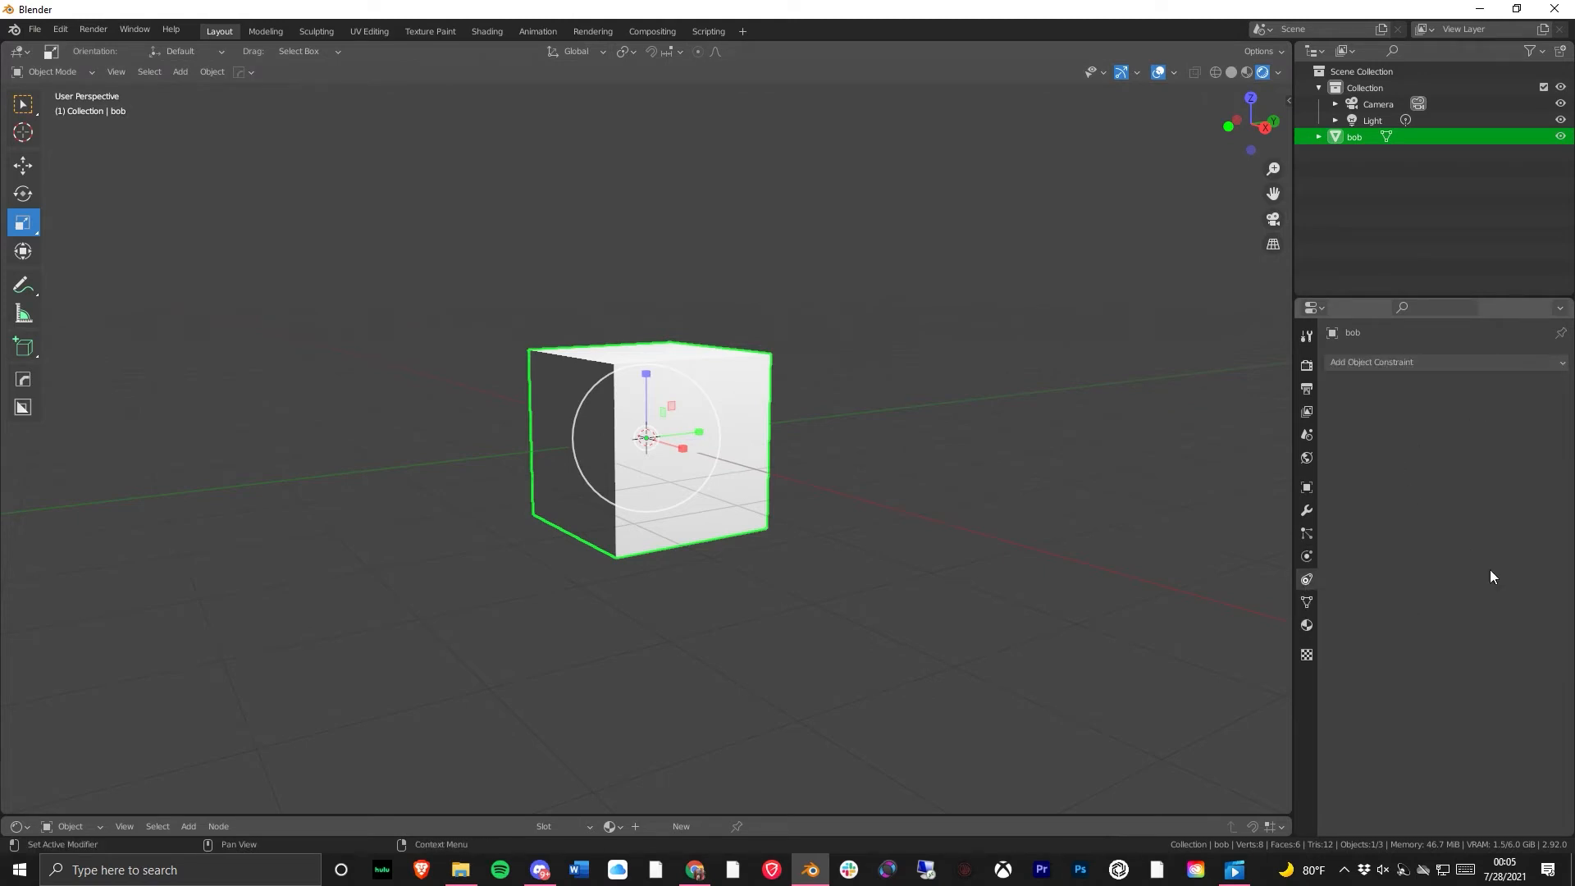
{"action": "left_click", "coordinate": [1395, 363]}
{"action": "left_click", "coordinate": [1460, 363]}
{"action": "left_click", "coordinate": [1540, 363]}
{"action": "left_click", "coordinate": [1307, 602]}
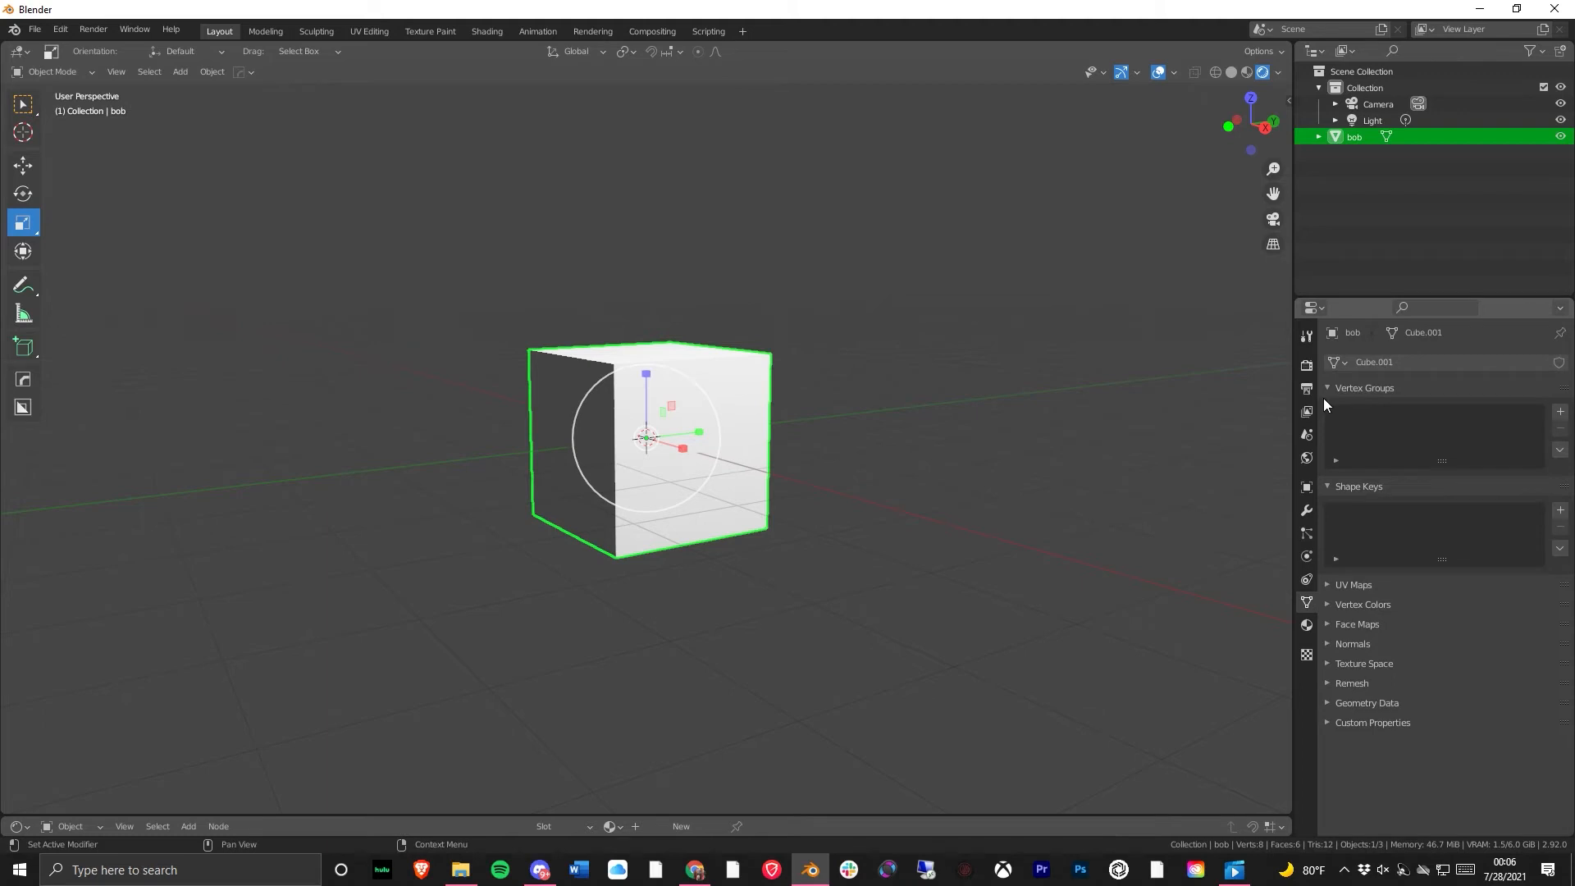
{"action": "left_click", "coordinate": [1308, 627]}
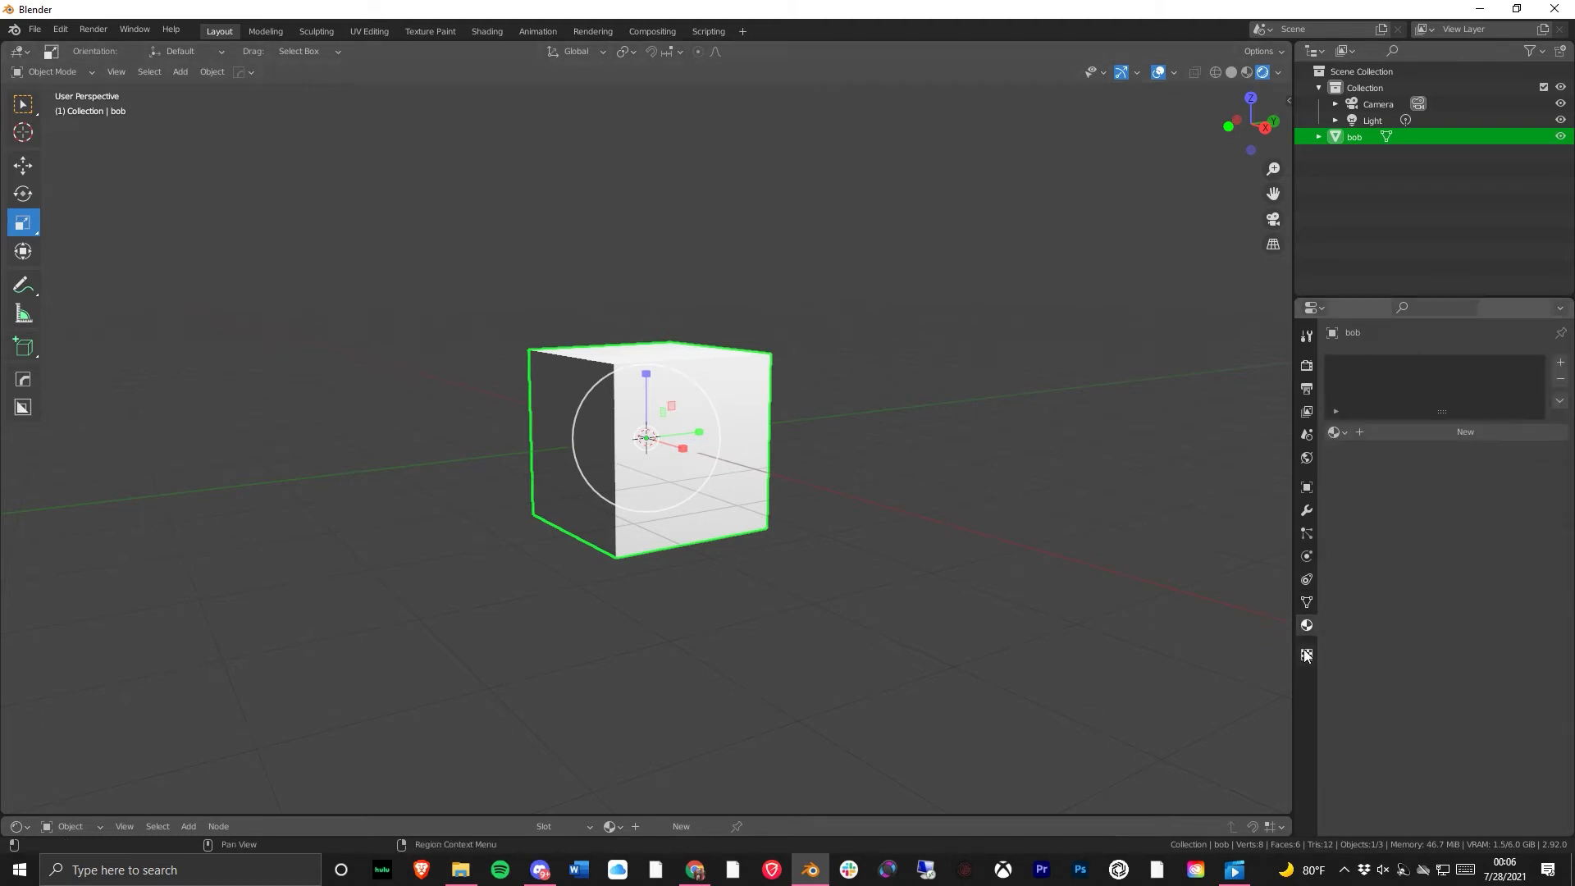
- Check the cube's texture properties, return to its material properties, and view the cube from another angle
{"action": "left_click", "coordinate": [1307, 655]}
{"action": "left_click", "coordinate": [1306, 626]}
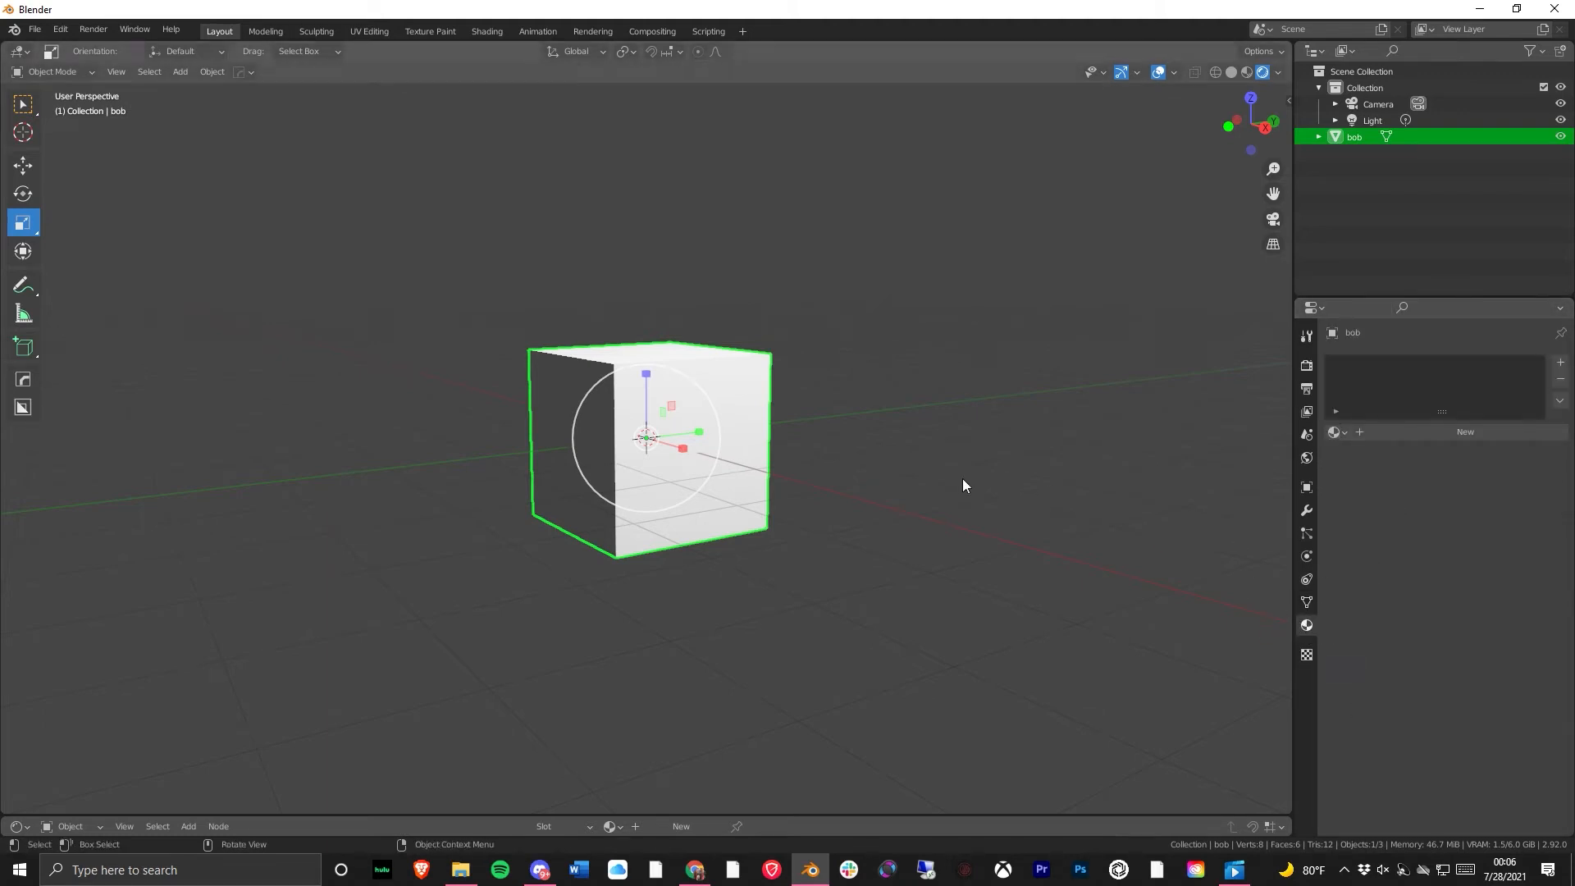
{"action": "middle_click_drag", "start_coordinate": [598, 457], "coordinate": [551, 500]}
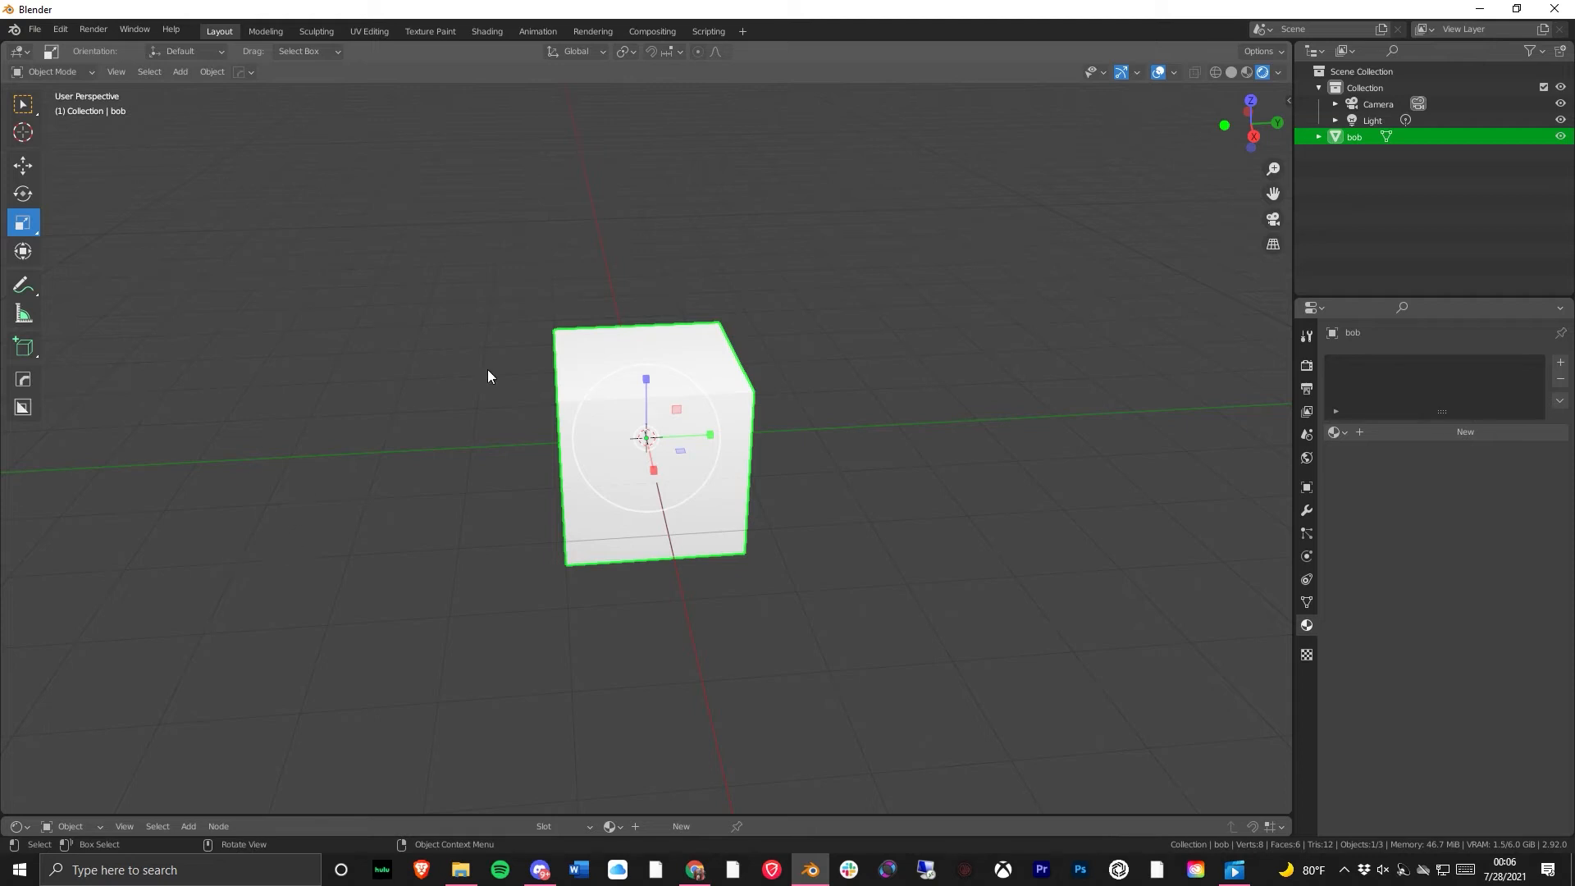
- Add a new material to the cube and look through its Principled BSDF surface settings
{"action": "left_click", "coordinate": [1306, 626]}
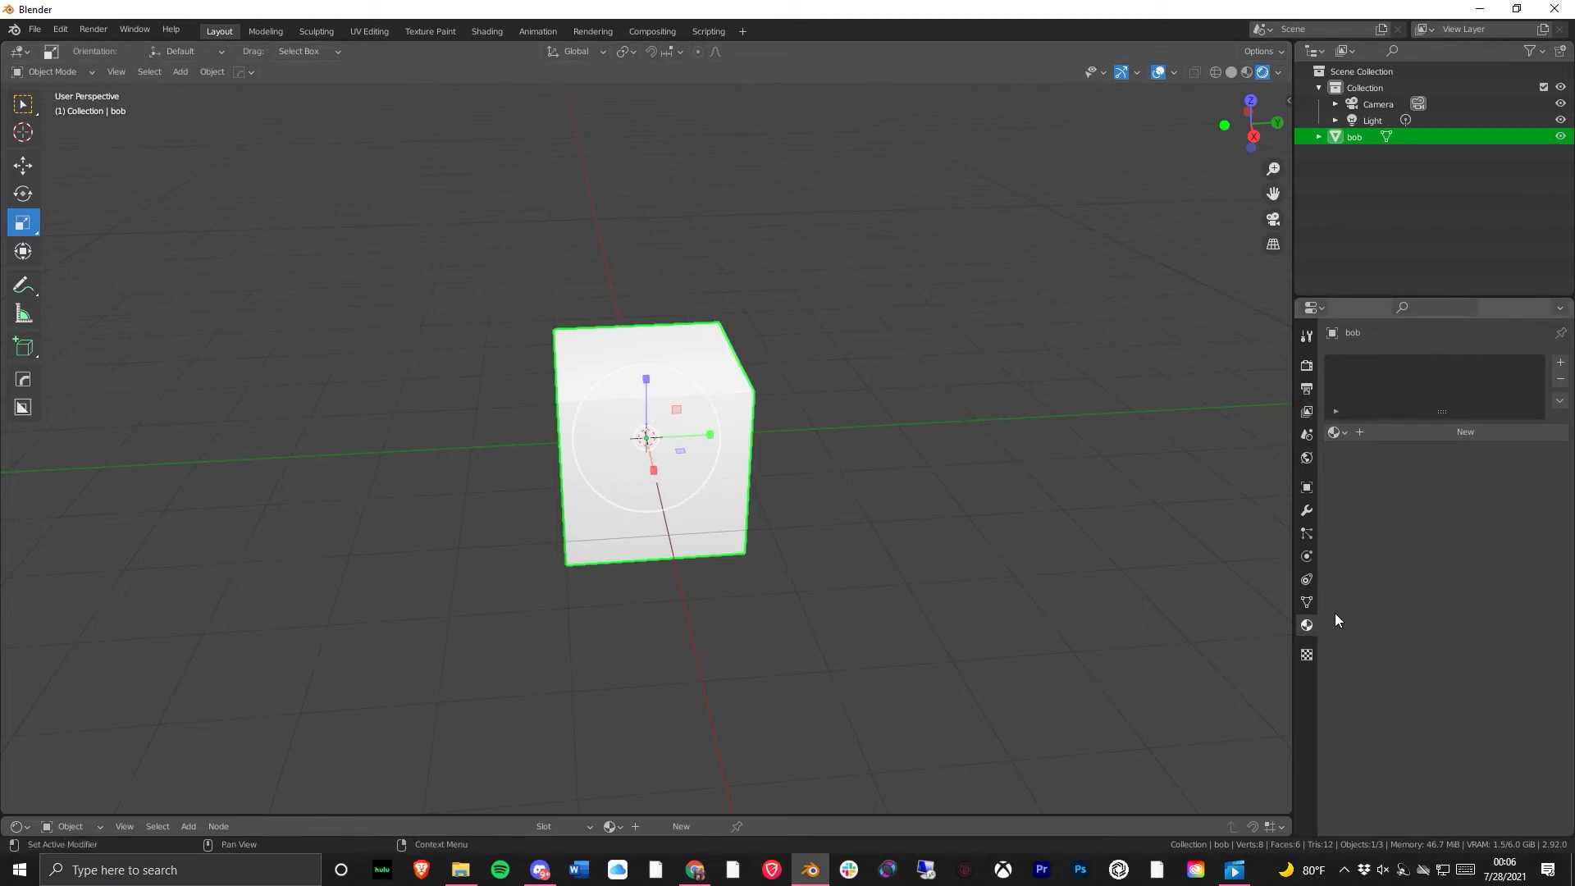
{"action": "left_click", "coordinate": [1416, 431]}
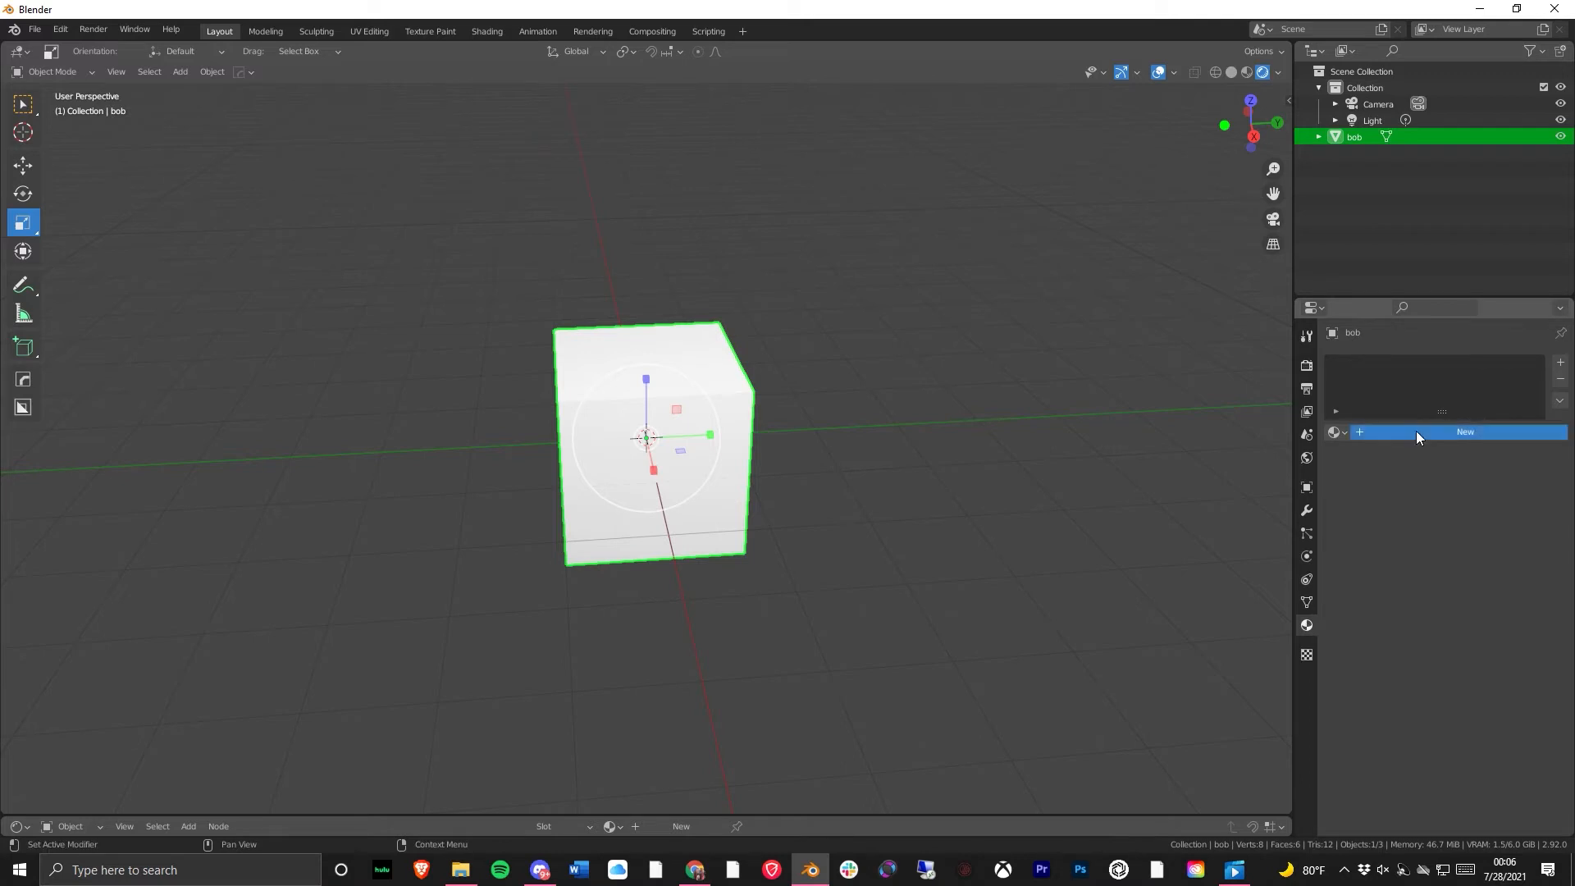
{"action": "scroll", "coordinate": [1395, 575], "scroll_direction": "down", "scroll_amount": 2}
{"action": "scroll", "coordinate": [1363, 582], "scroll_direction": "down", "scroll_amount": 3}
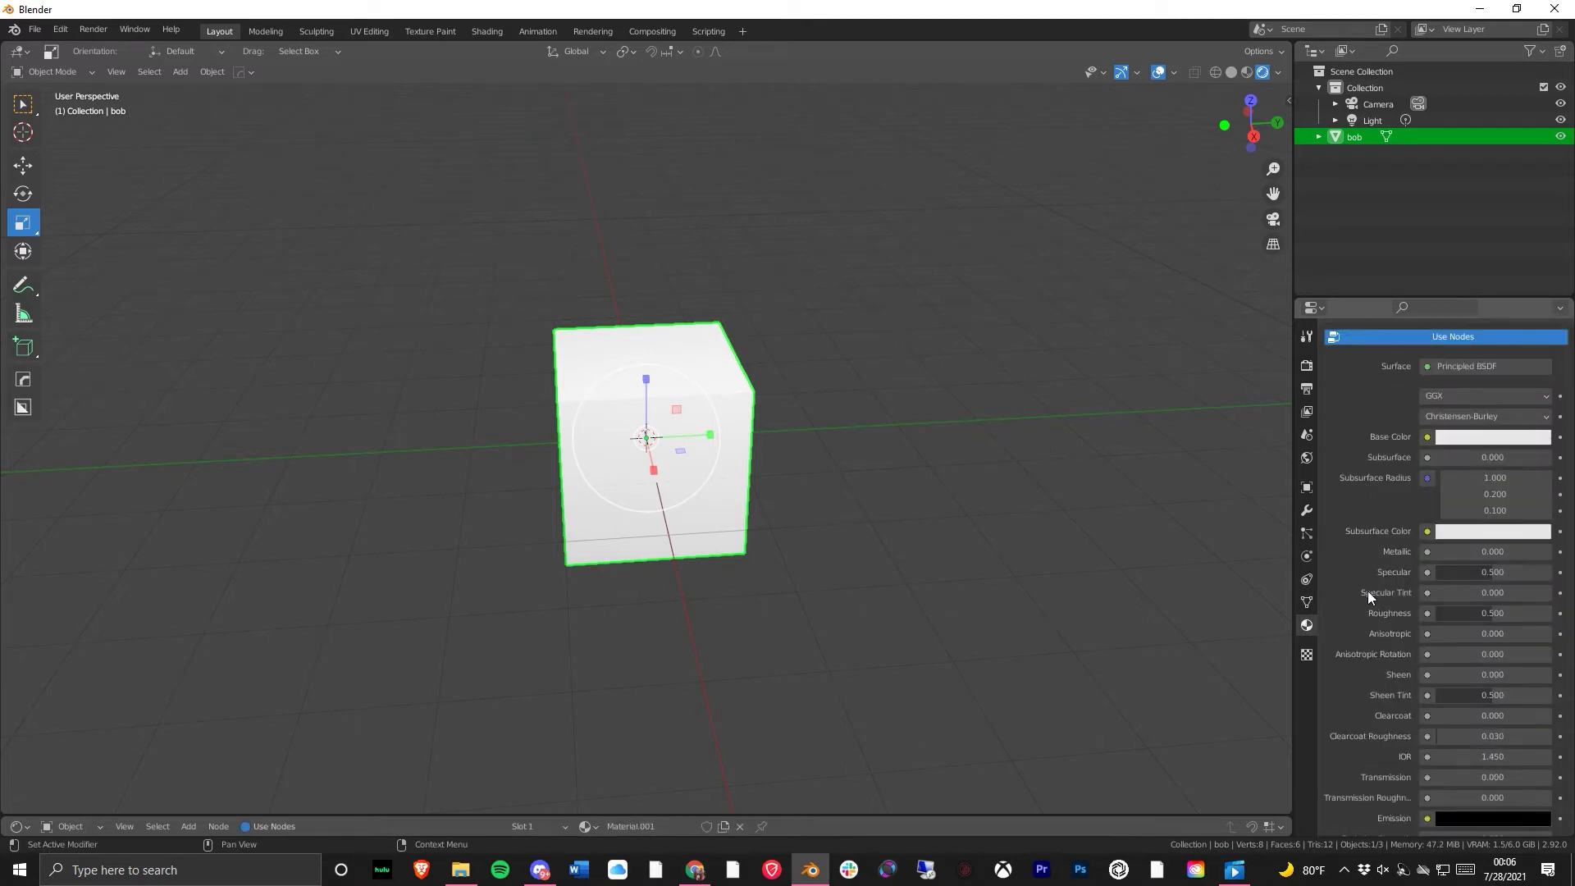
{"action": "scroll", "coordinate": [1494, 776], "scroll_direction": "down", "scroll_amount": 5}
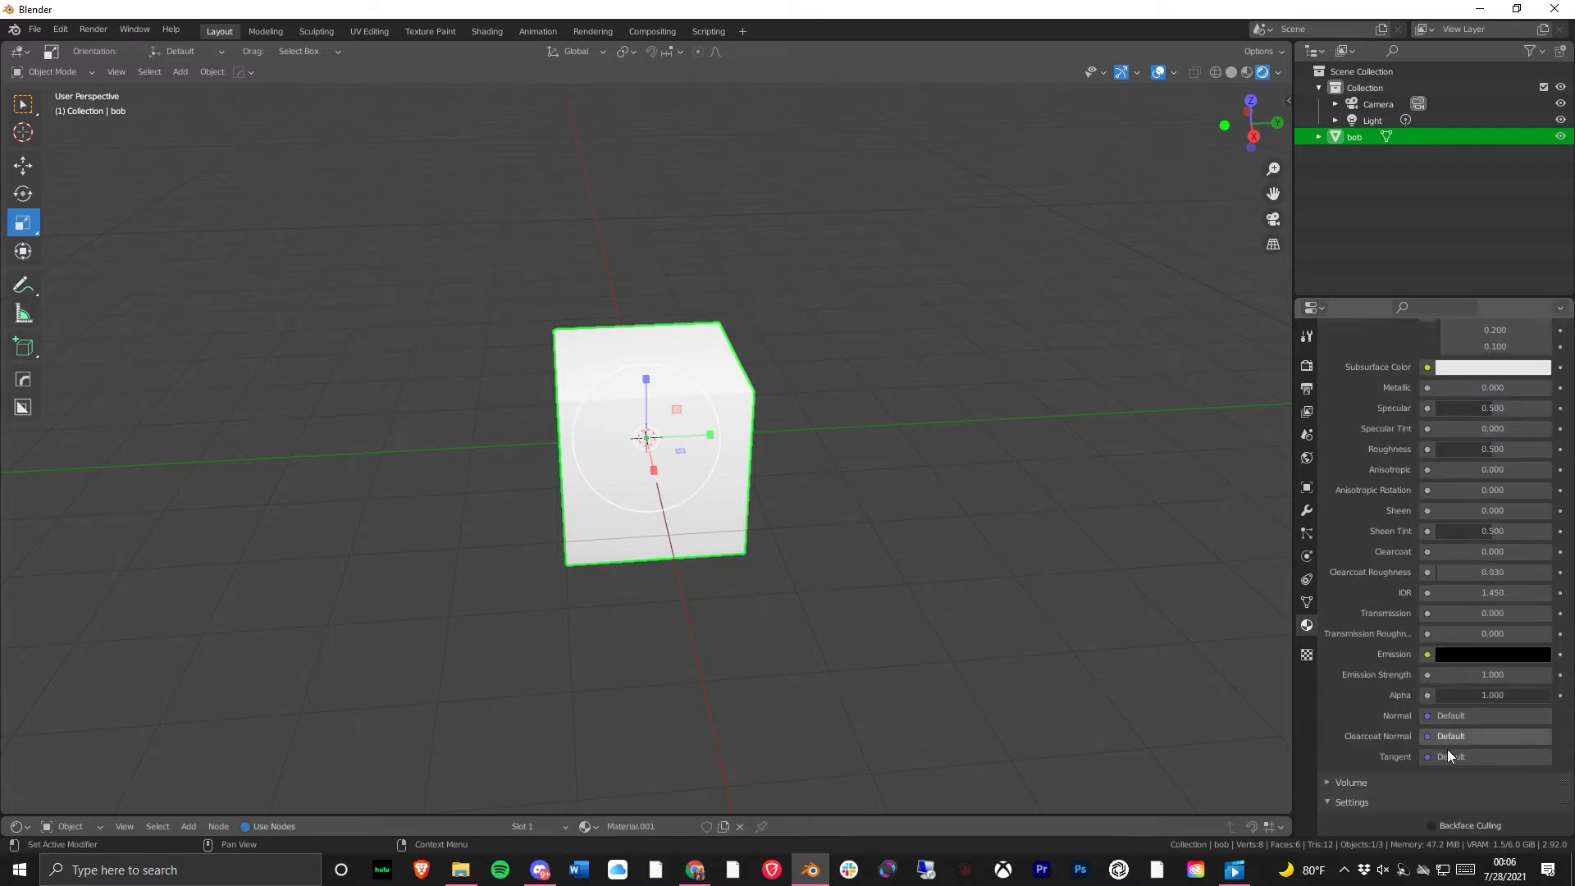
{"action": "scroll", "coordinate": [1452, 740], "scroll_direction": "up", "scroll_amount": 3}
{"action": "scroll", "coordinate": [1386, 574], "scroll_direction": "up", "scroll_amount": 3}
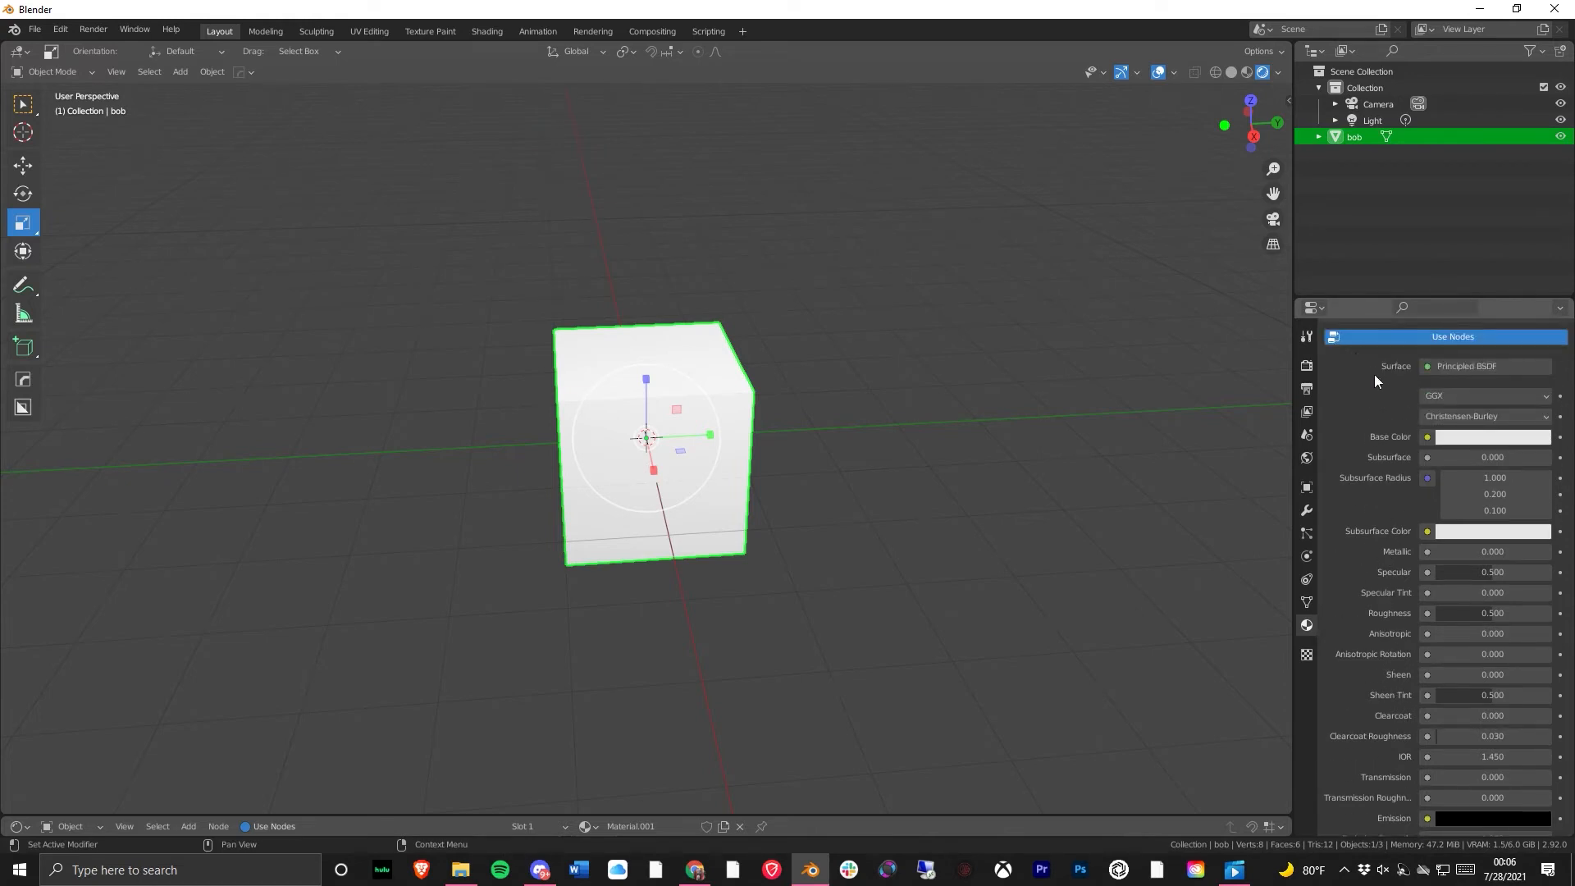
- Set the material's Base Color to magenta with hue 0.857 and saturation 1.000, and inspect the cube from another side
{"action": "left_click", "coordinate": [1475, 473]}
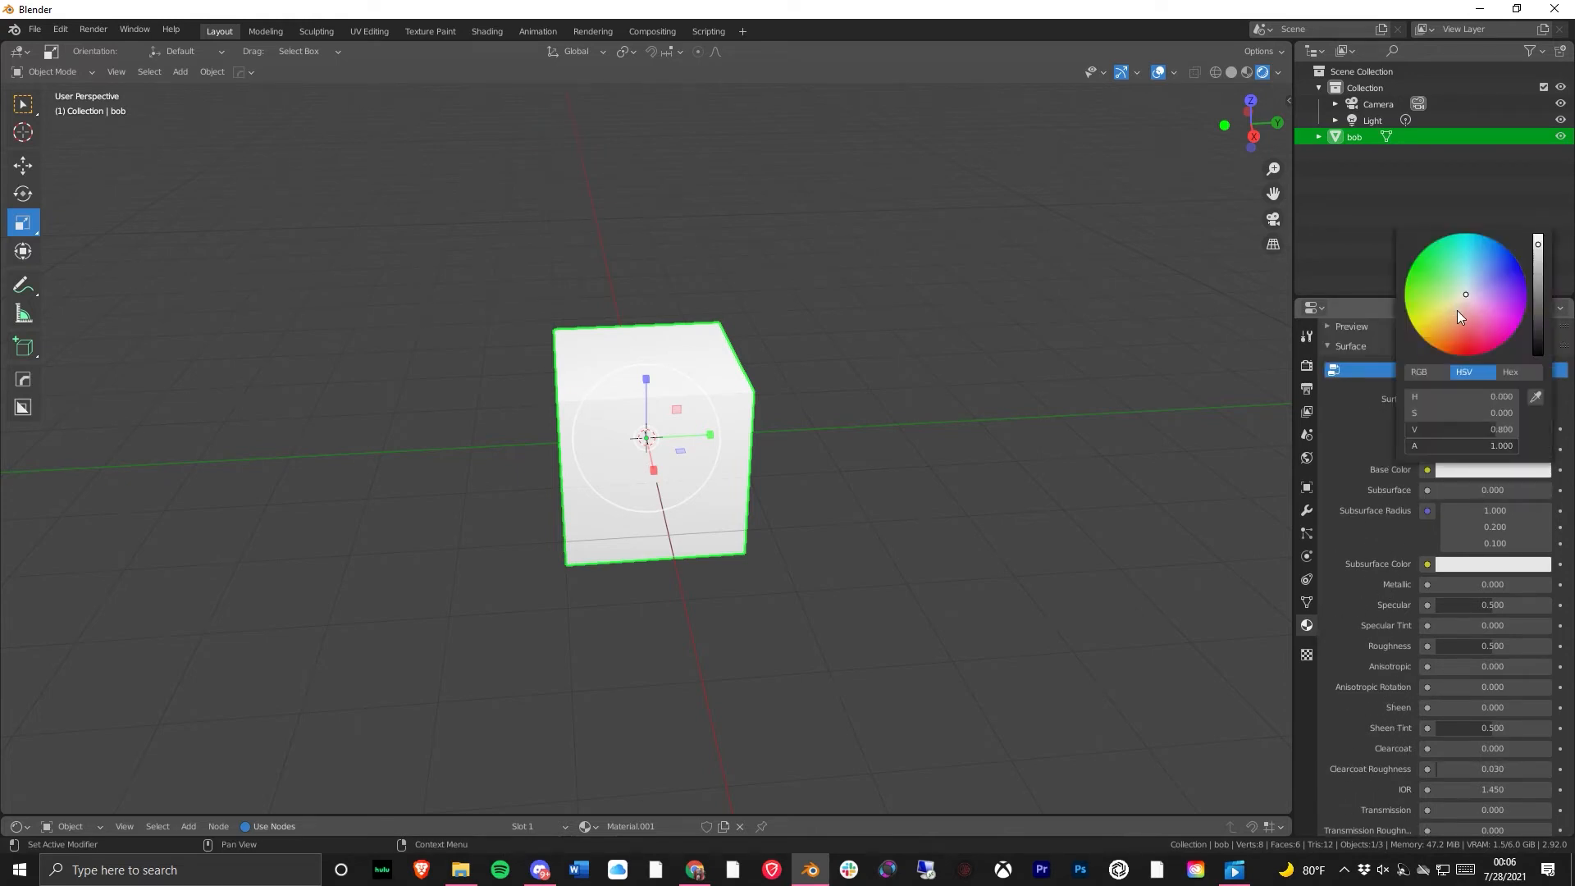
{"action": "left_click", "coordinate": [1519, 329]}
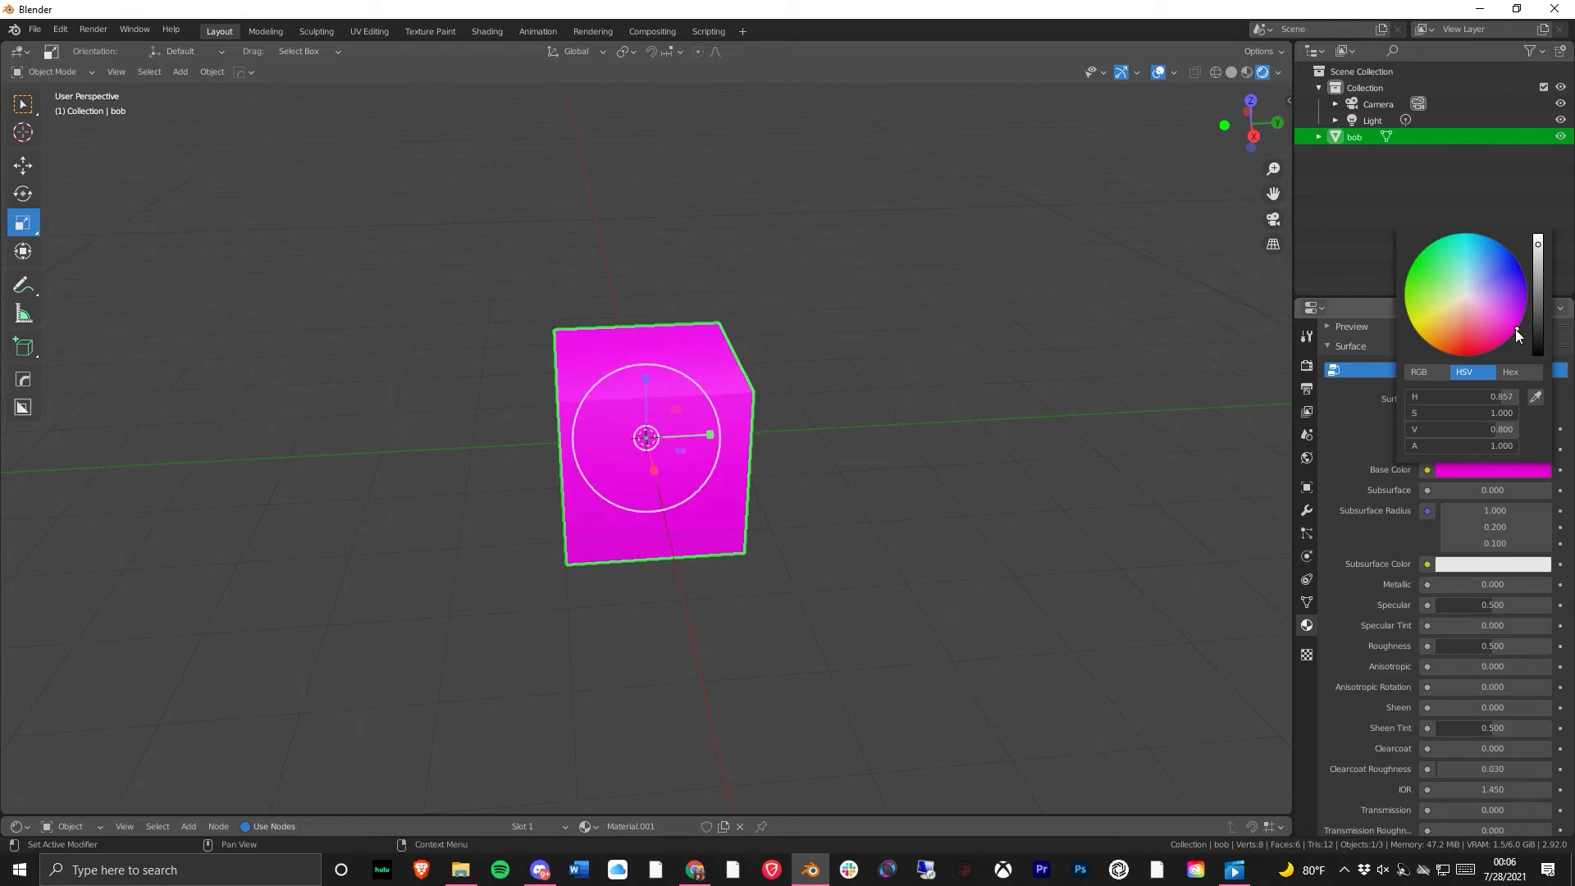
{"action": "mouse_move", "coordinate": [870, 539]}
{"action": "middle_mouse_down"}
{"action": "mouse_move", "coordinate": [822, 537]}
{"action": "mouse_move", "coordinate": [839, 538]}
{"action": "middle_mouse_up"}
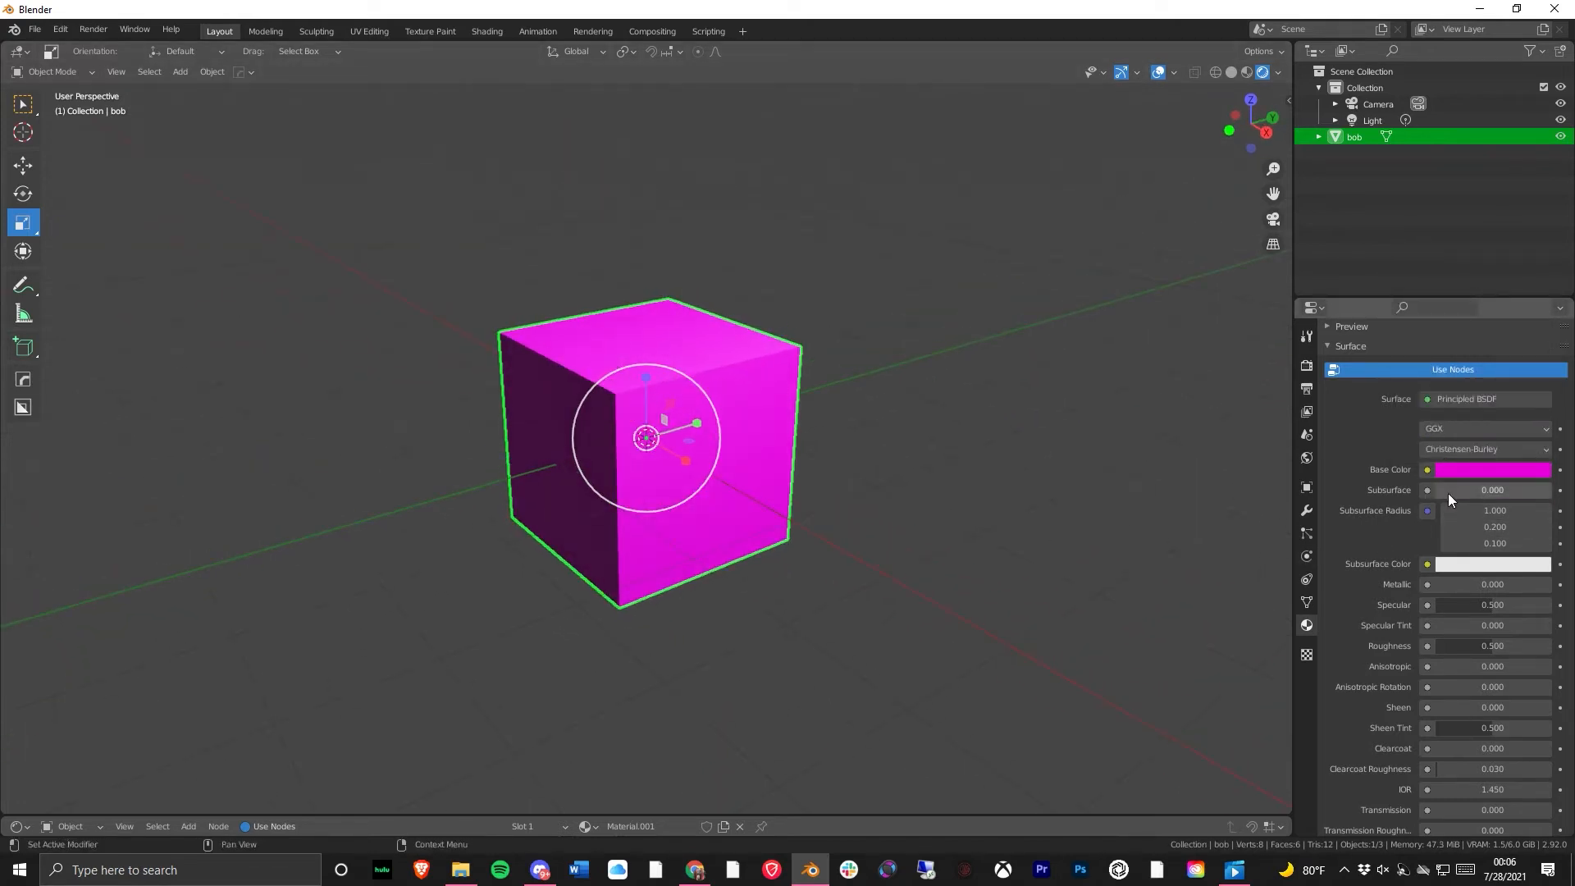
- Try a Subsurface value of 0.704 on the magenta material and inspect the cube's shaded side
{"action": "scroll", "coordinate": [1398, 542], "scroll_direction": "down", "scroll_amount": 2}
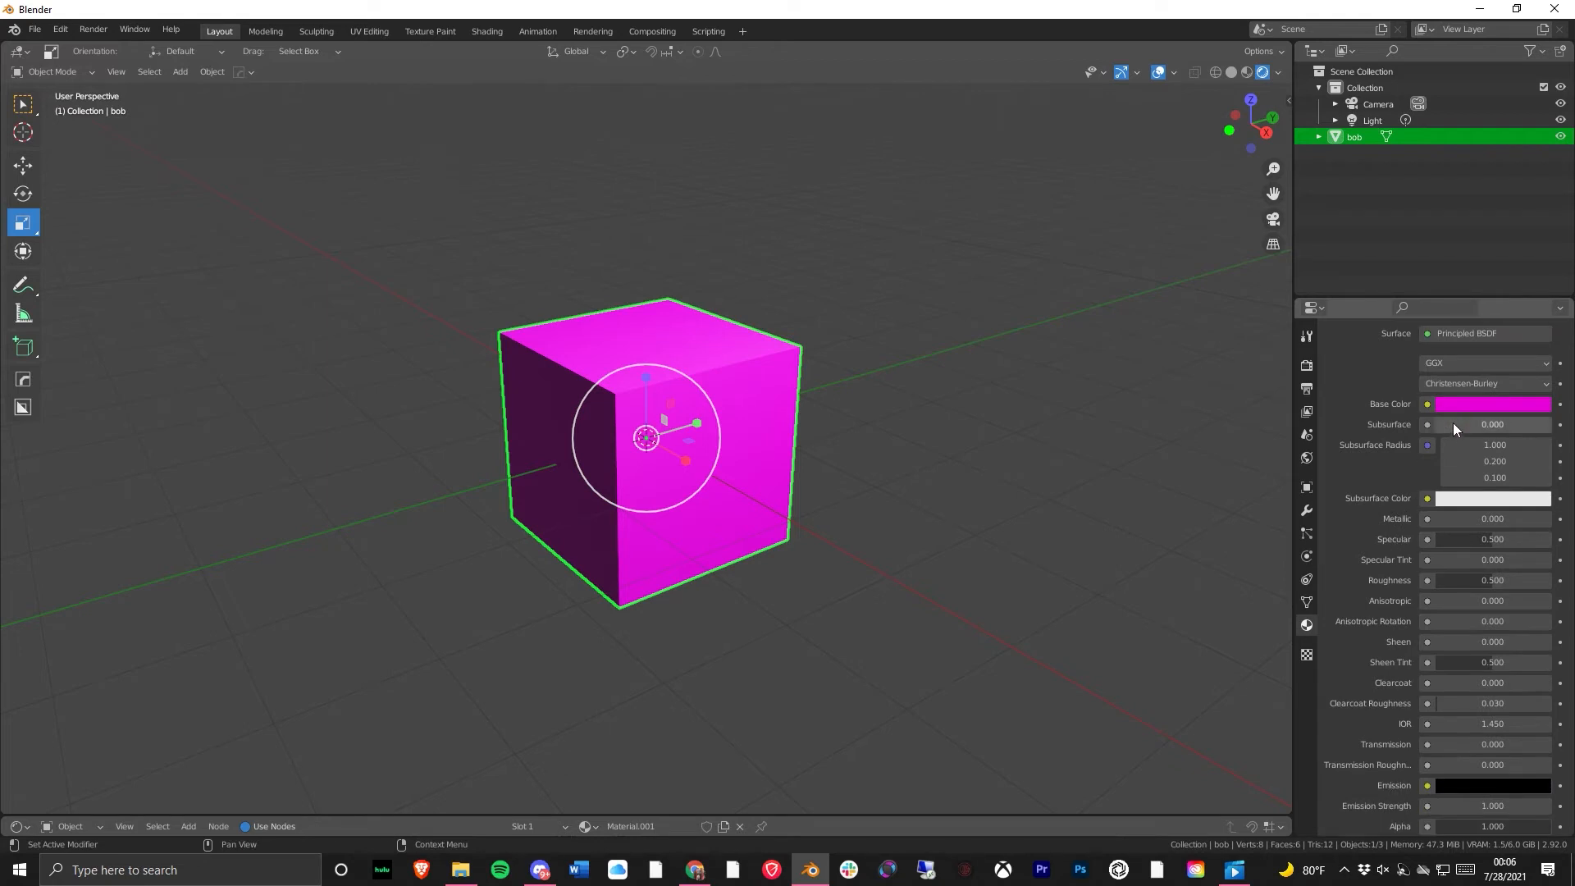
{"action": "left_click_drag", "start_coordinate": [1453, 424], "coordinate": [1517, 425]}
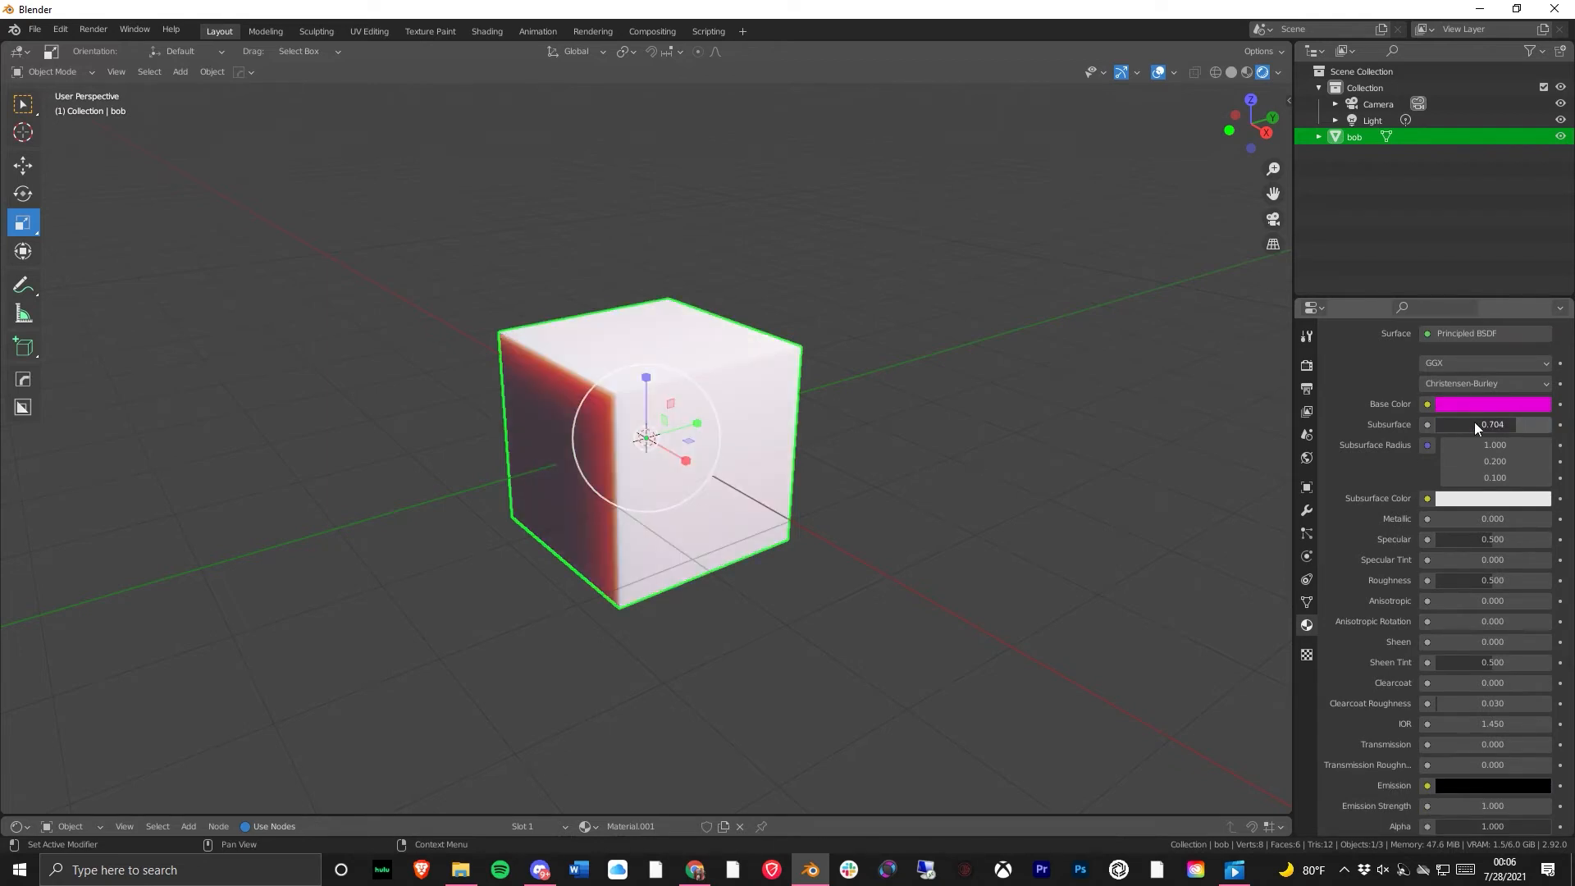
{"action": "middle_click_drag", "start_coordinate": [658, 491], "coordinate": [710, 471]}
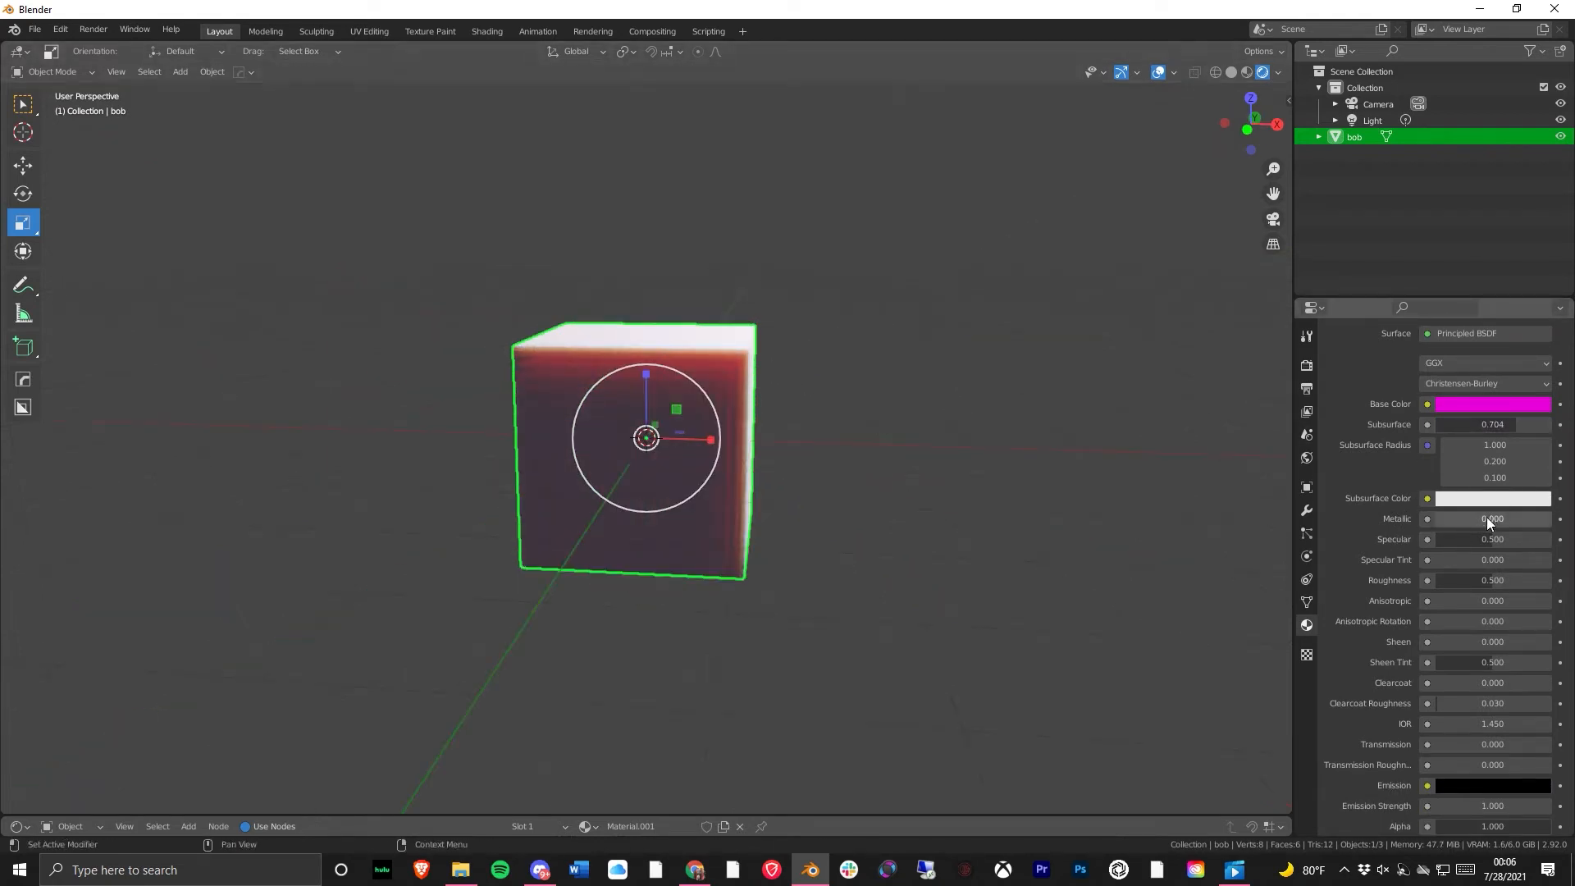
- Set the material's Subsurface to 0.141 and inspect the cube's edges up close
{"action": "left_click_drag", "start_coordinate": [1493, 425], "coordinate": [1438, 425]}
{"action": "scroll", "coordinate": [628, 379], "scroll_direction": "up", "scroll_amount": 6}
{"action": "scroll", "coordinate": [641, 380], "scroll_direction": "down", "scroll_amount": 2}
{"action": "middle_click_drag", "start_coordinate": [643, 378], "coordinate": [775, 405]}
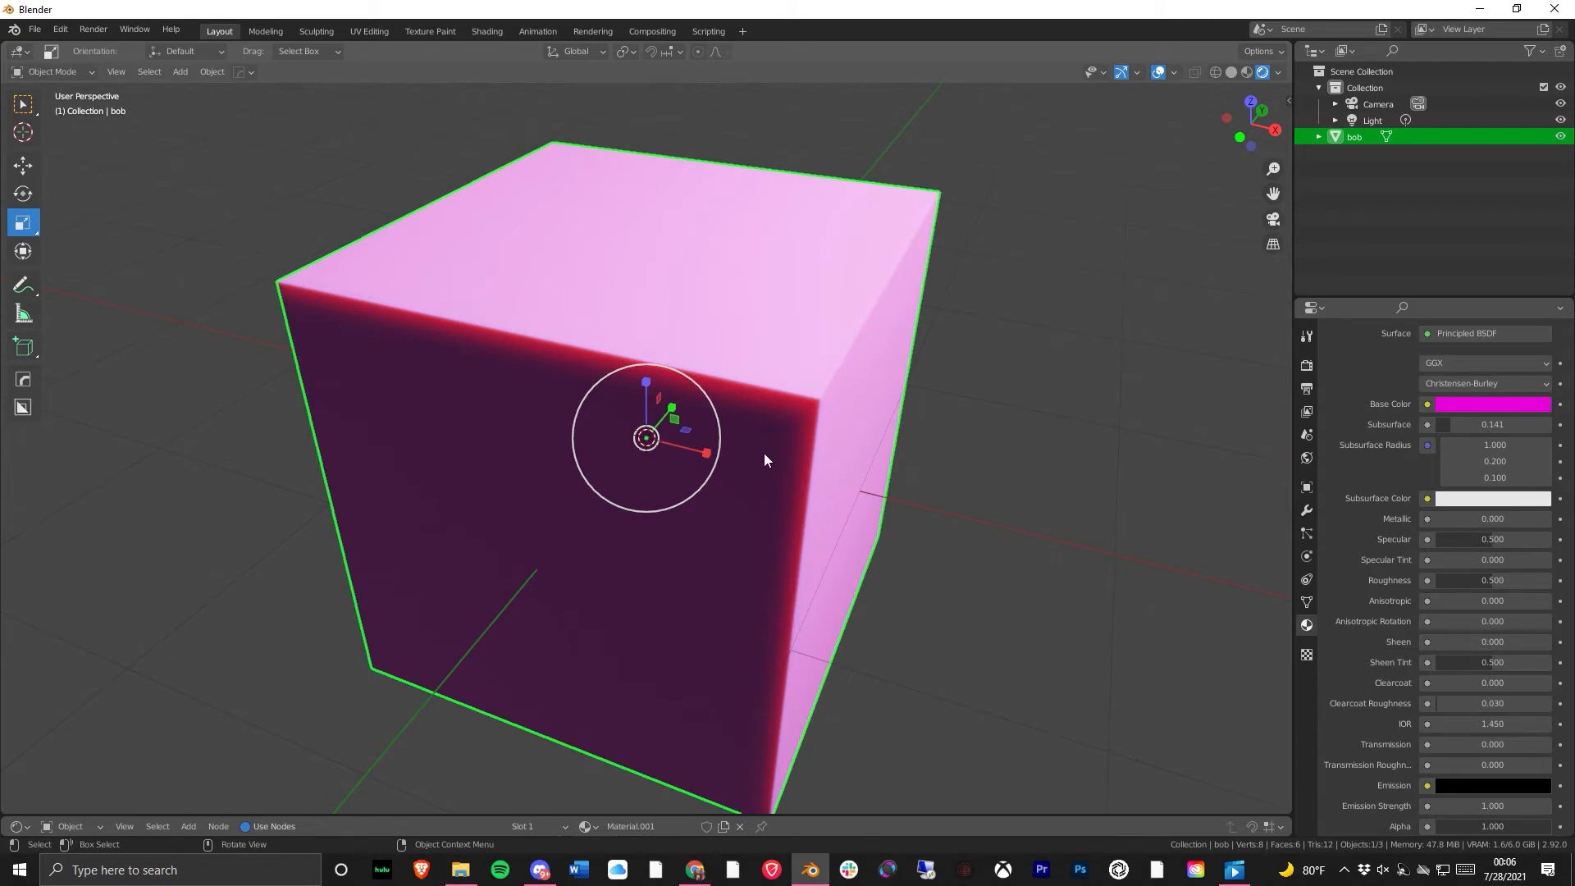
- Try the cube material with Subsurface at 0 and at 0.176, checking the shading from different angles
{"action": "middle_click_drag", "start_coordinate": [726, 568], "coordinate": [836, 496]}
{"action": "middle_click_drag", "start_coordinate": [440, 468], "coordinate": [768, 539]}
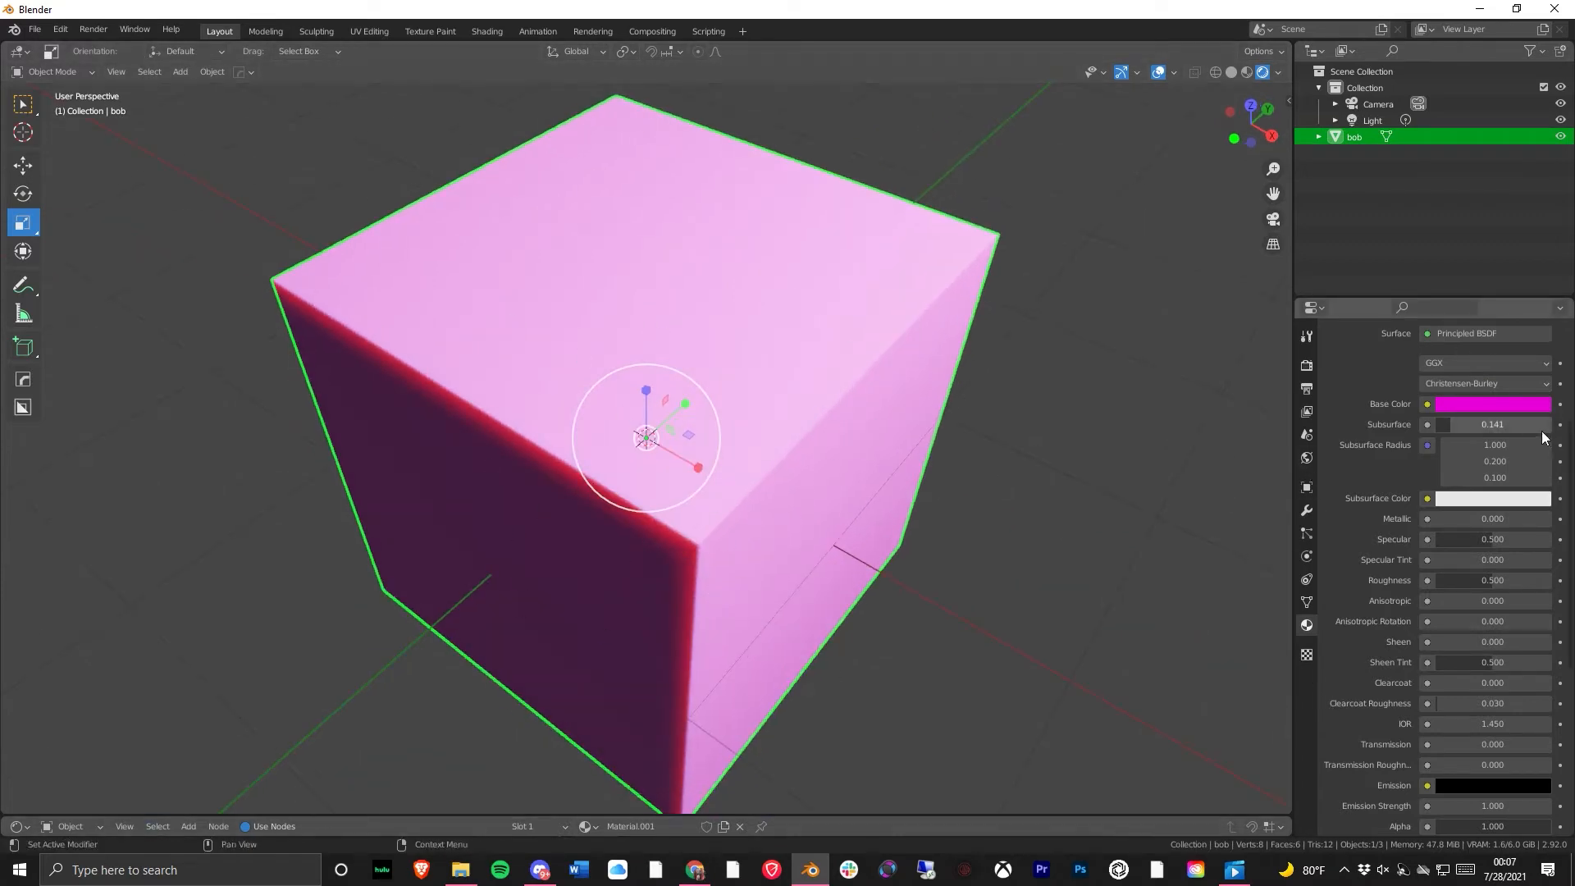
{"action": "left_click_drag", "start_coordinate": [1489, 430], "coordinate": [1435, 430]}
{"action": "scroll", "coordinate": [717, 525], "scroll_direction": "down", "scroll_amount": 2}
{"action": "middle_click_drag", "start_coordinate": [717, 524], "coordinate": [698, 524]}
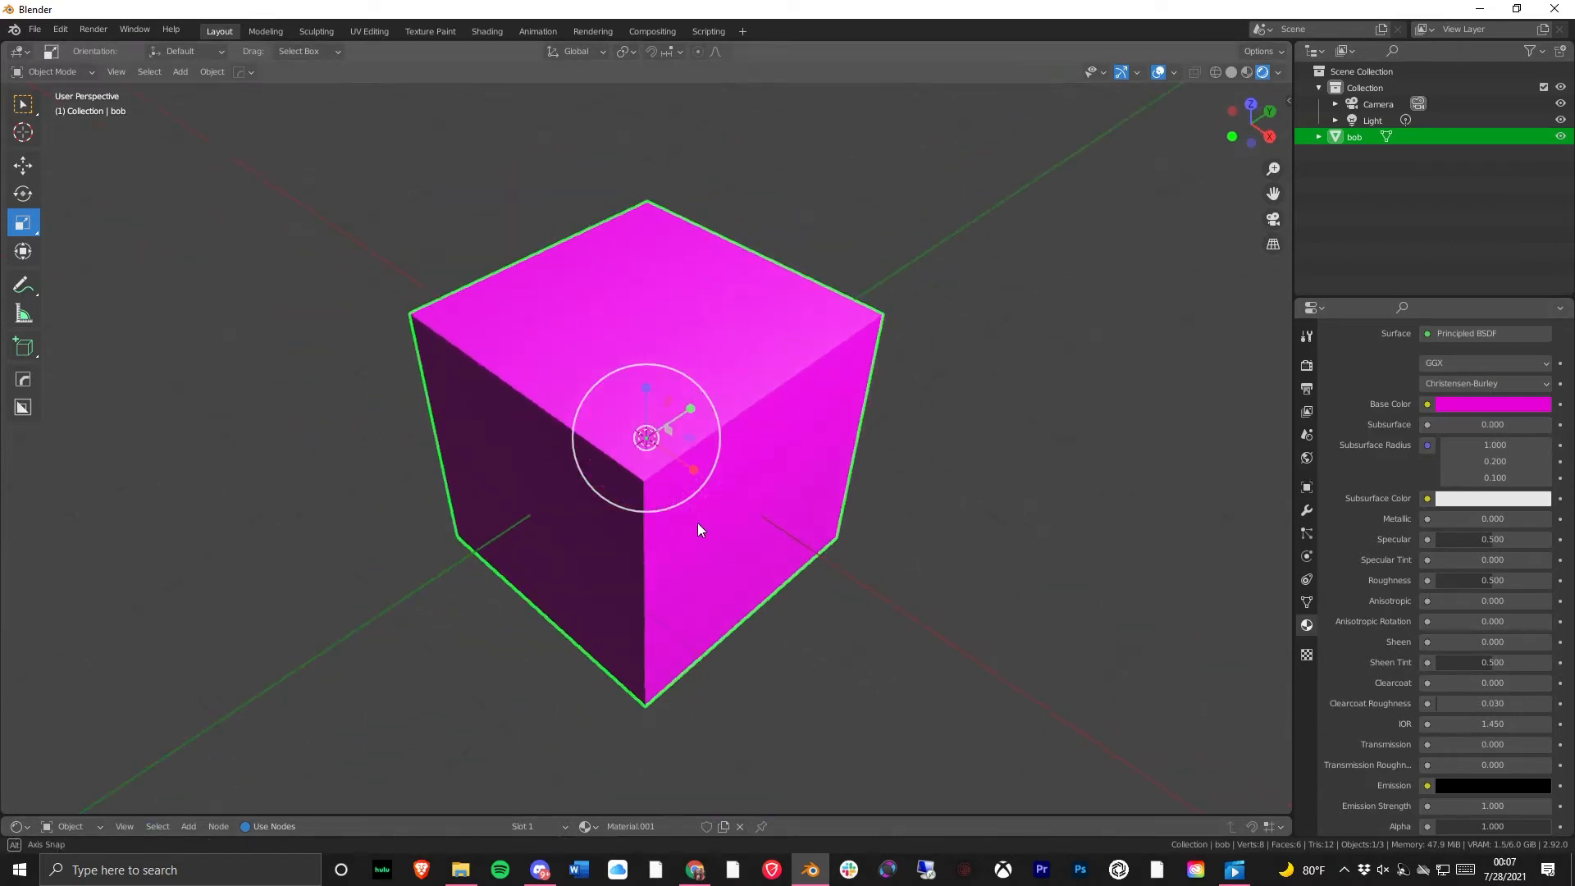
{"action": "mouse_move", "coordinate": [1469, 425]}
{"action": "left_mouse_down"}
{"action": "mouse_move", "coordinate": [1439, 425]}
{"action": "mouse_move", "coordinate": [1457, 425]}
{"action": "left_mouse_up"}
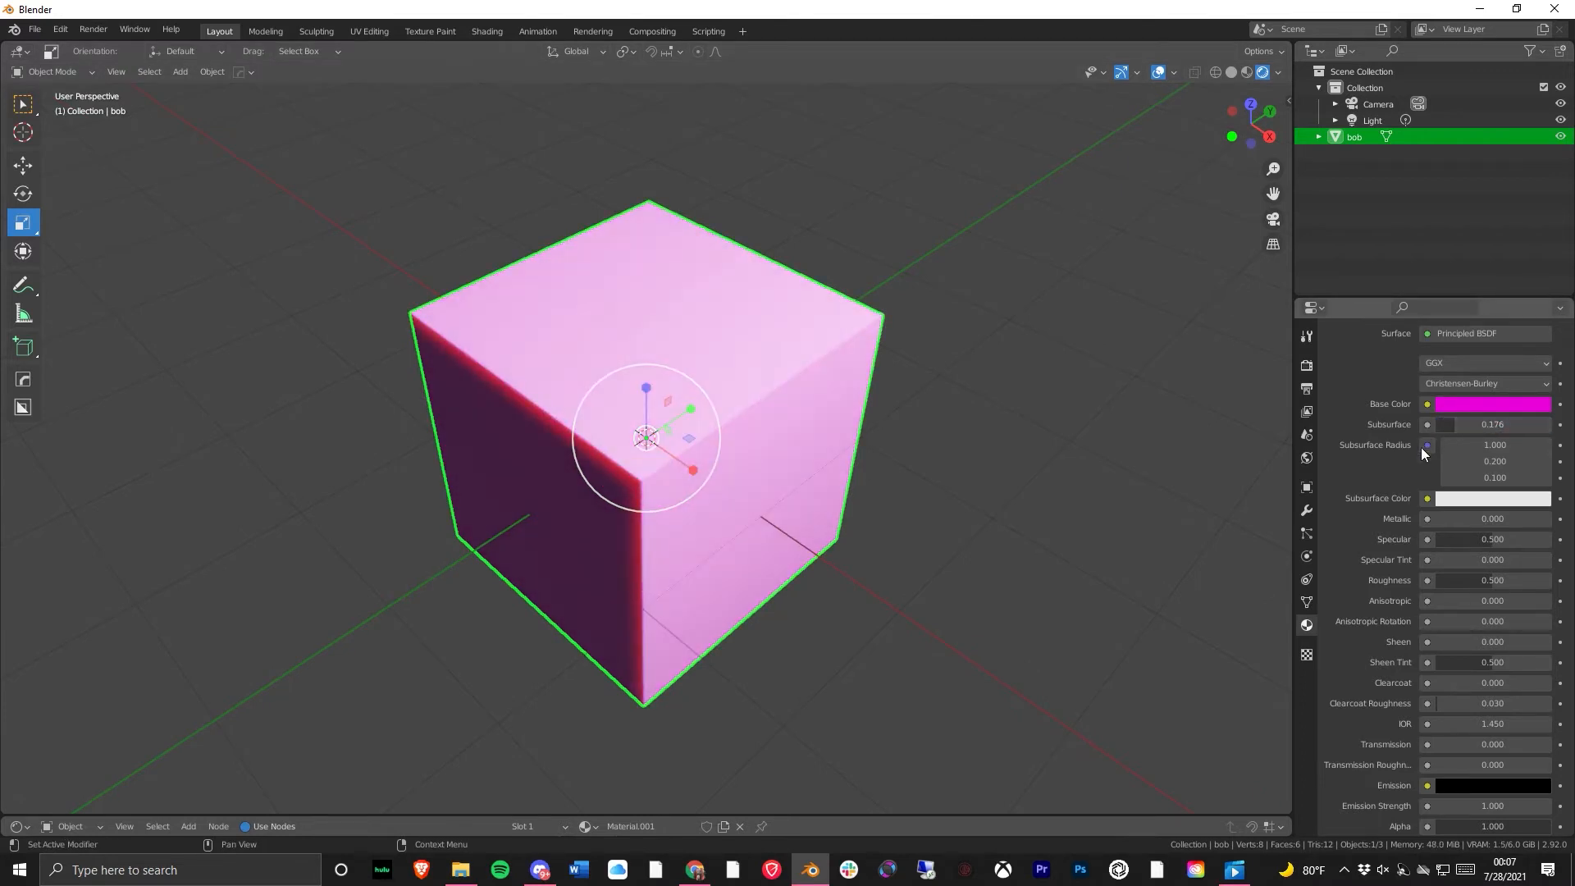
- Set the cube material's Metallic to 1.000, Specular to 0.894 and Roughness to 0.000
{"action": "scroll", "coordinate": [1379, 599], "scroll_direction": "down", "scroll_amount": 1}
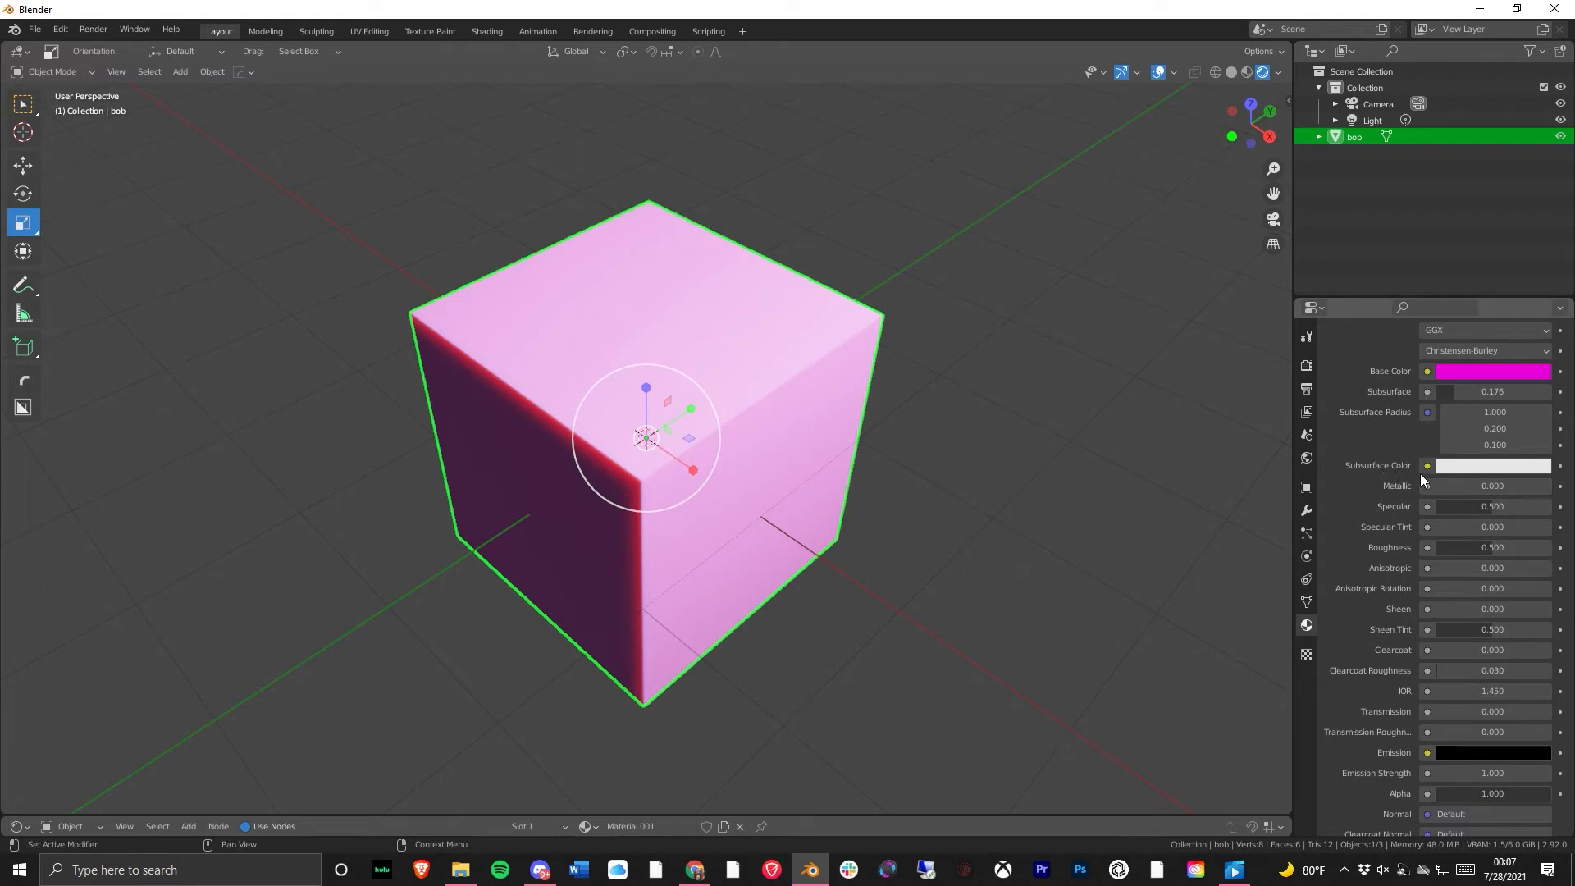
{"action": "left_click_drag", "start_coordinate": [1467, 486], "coordinate": [1552, 486]}
{"action": "mouse_move", "coordinate": [722, 623]}
{"action": "middle_mouse_down"}
{"action": "mouse_move", "coordinate": [731, 632]}
{"action": "mouse_move", "coordinate": [618, 598]}
{"action": "mouse_move", "coordinate": [731, 552]}
{"action": "mouse_move", "coordinate": [704, 609]}
{"action": "middle_mouse_up"}
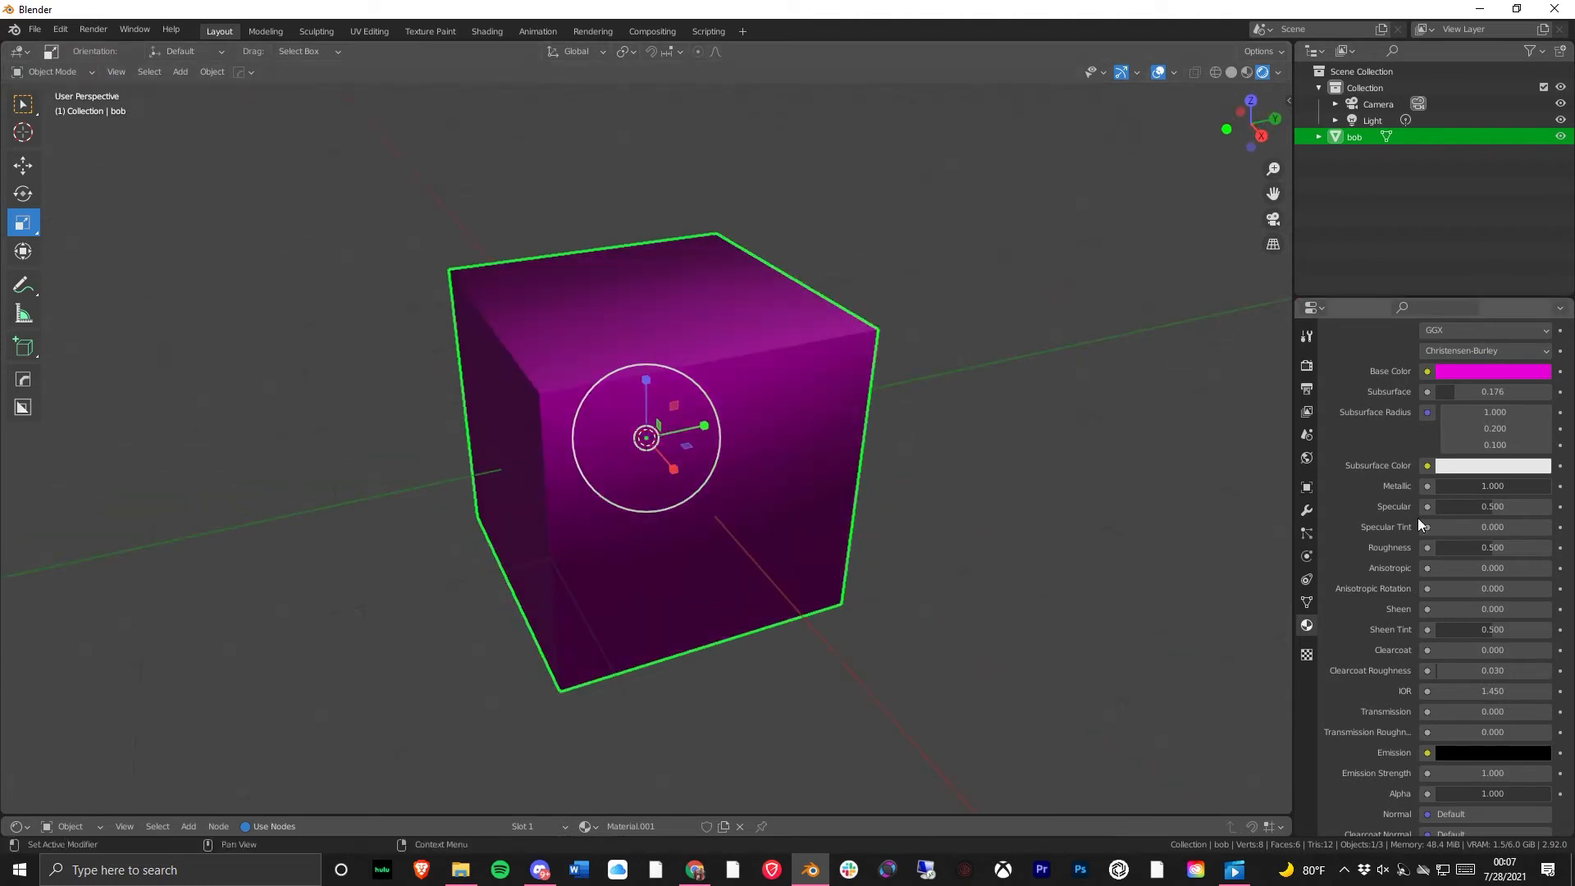
{"action": "mouse_move", "coordinate": [1472, 507]}
{"action": "left_mouse_down"}
{"action": "mouse_move", "coordinate": [1535, 509]}
{"action": "mouse_move", "coordinate": [1436, 548]}
{"action": "left_mouse_up"}
{"action": "middle_click_drag", "start_coordinate": [792, 541], "coordinate": [857, 529]}
- Set the cube material's Subsurface to 0.000 and raise its Specular to 1.000
{"action": "left_click_drag", "start_coordinate": [1469, 393], "coordinate": [1440, 392]}
{"action": "middle_click_drag", "start_coordinate": [963, 459], "coordinate": [771, 428]}
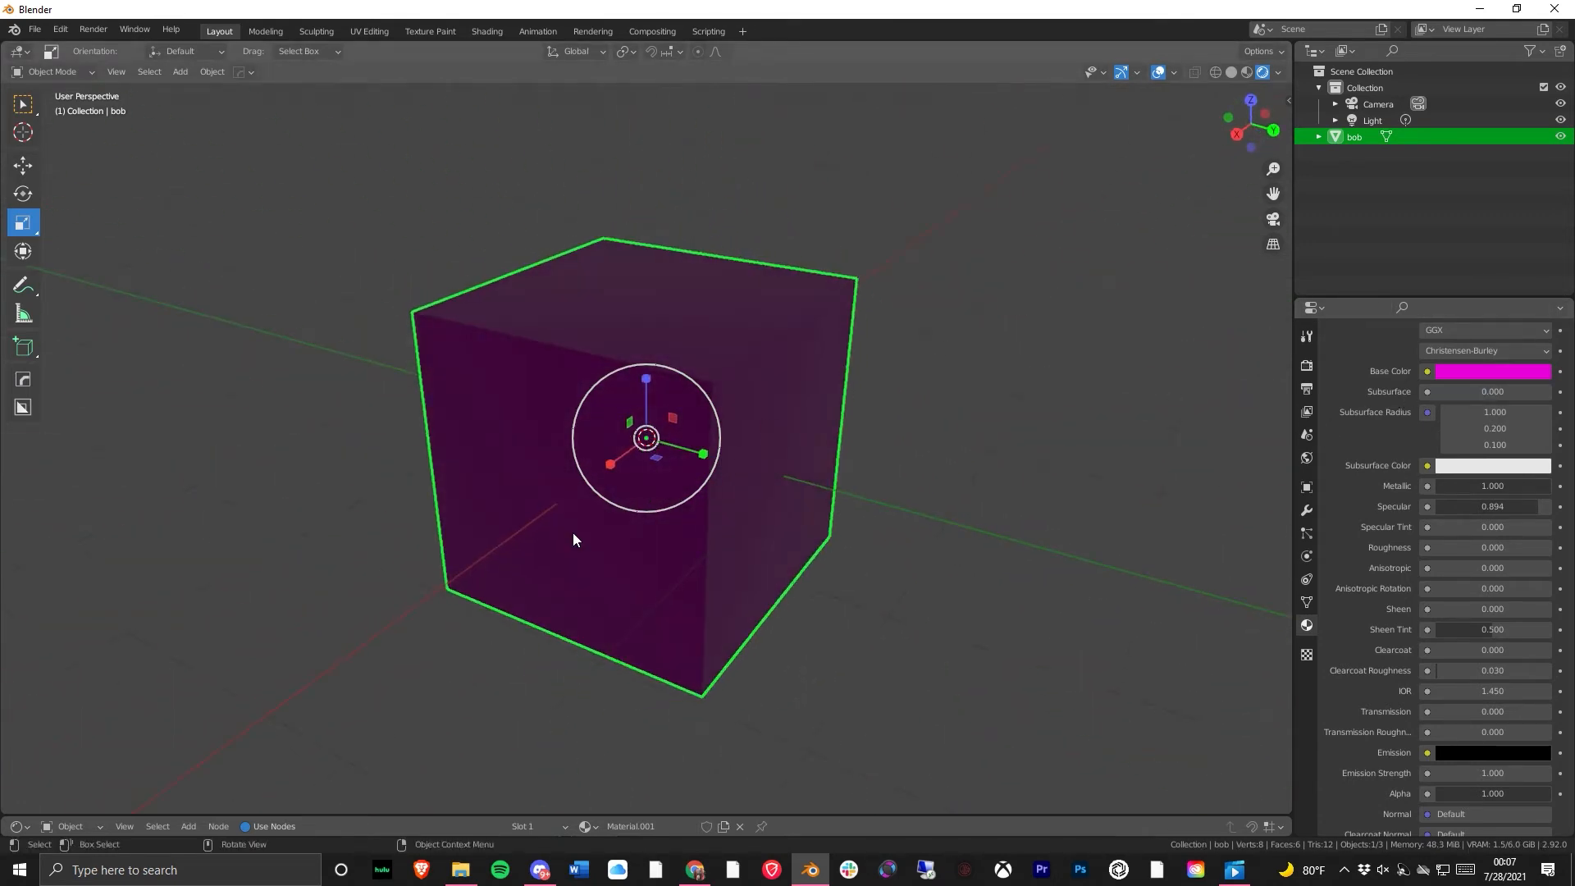
{"action": "left_click", "coordinate": [913, 507]}
{"action": "middle_click_drag", "start_coordinate": [912, 507], "coordinate": [583, 667]}
{"action": "mouse_move", "coordinate": [1535, 507]}
{"action": "left_mouse_down"}
{"action": "mouse_move", "coordinate": [1443, 507]}
{"action": "mouse_move", "coordinate": [1543, 507]}
{"action": "left_mouse_up"}
- Move the light down along Z with the Move tool, bringing it just above the cube, and inspect its reflection
{"action": "middle_click_drag", "start_coordinate": [937, 471], "coordinate": [745, 435]}
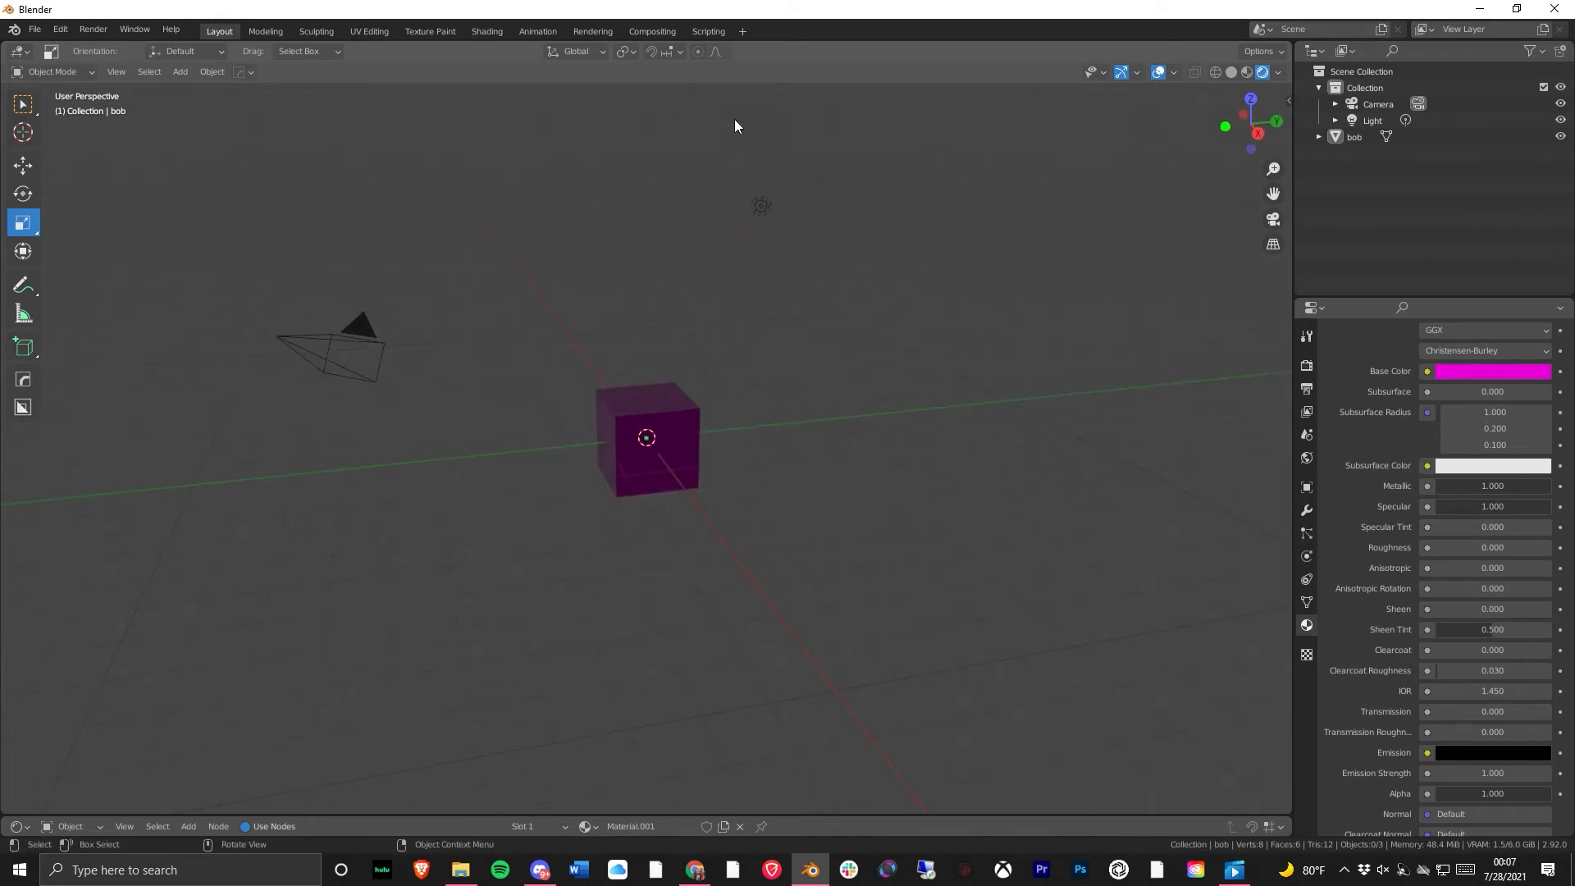
{"action": "left_click", "coordinate": [759, 201]}
{"action": "key", "text": "shift+space"}
{"action": "key", "text": "g"}
{"action": "left_click_drag", "start_coordinate": [765, 137], "coordinate": [773, 360]}
{"action": "middle_click_drag", "start_coordinate": [772, 411], "coordinate": [648, 461]}
{"action": "scroll", "coordinate": [649, 468], "scroll_direction": "up", "scroll_amount": 4}
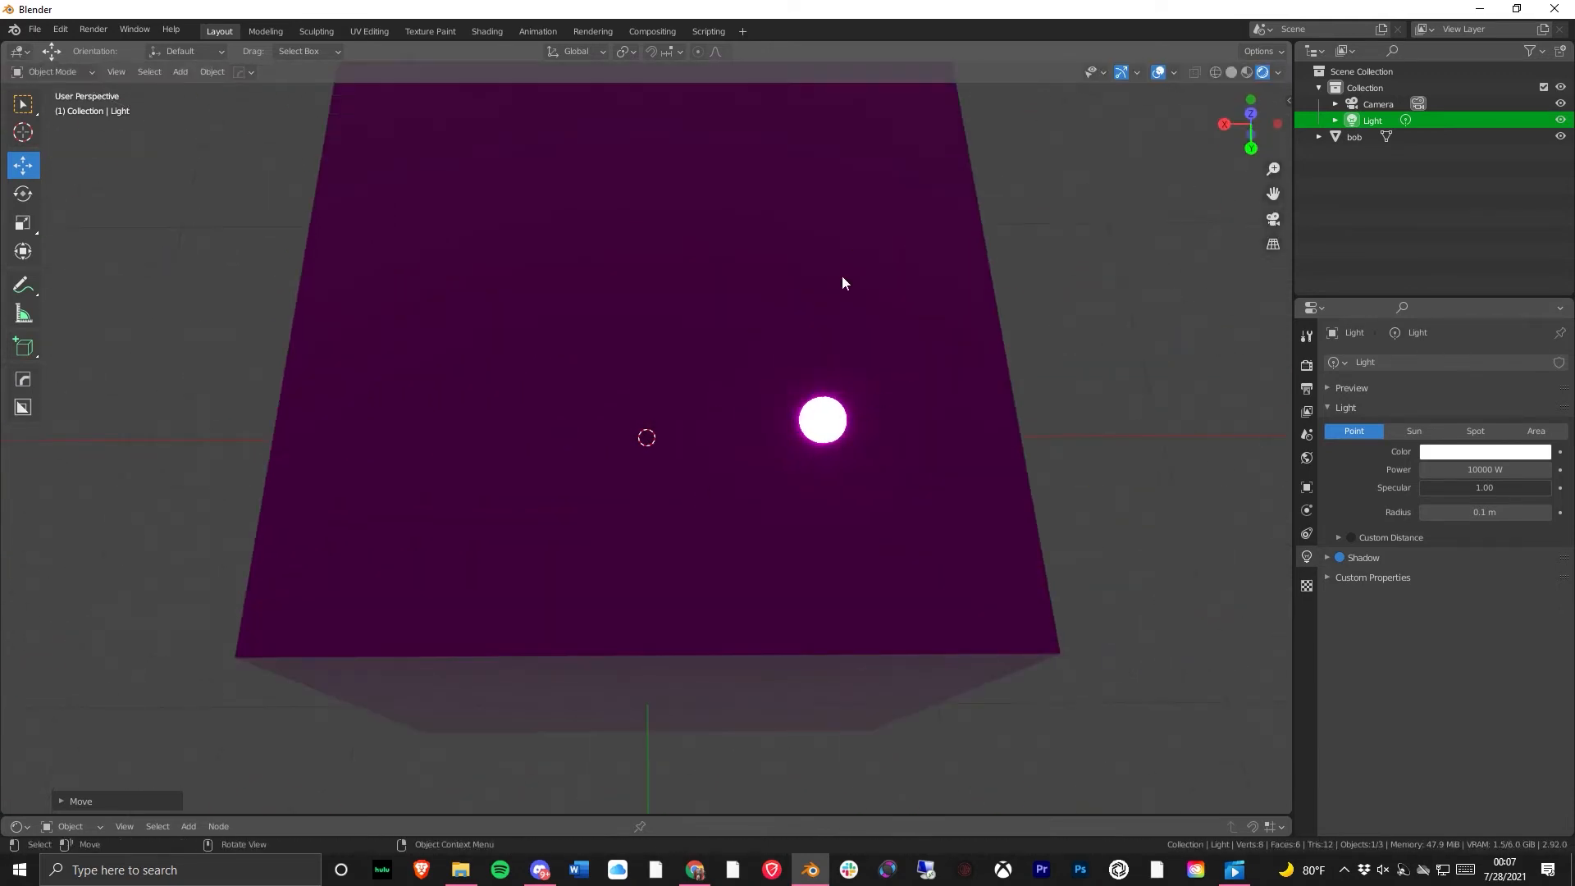
{"action": "scroll", "coordinate": [409, 481], "scroll_direction": "down", "scroll_amount": 4}
{"action": "middle_click_drag", "start_coordinate": [534, 410], "coordinate": [597, 377]}
{"action": "scroll", "coordinate": [693, 374], "scroll_direction": "down", "scroll_amount": 4}
{"action": "middle_click_drag", "start_coordinate": [692, 375], "coordinate": [1149, 453]}
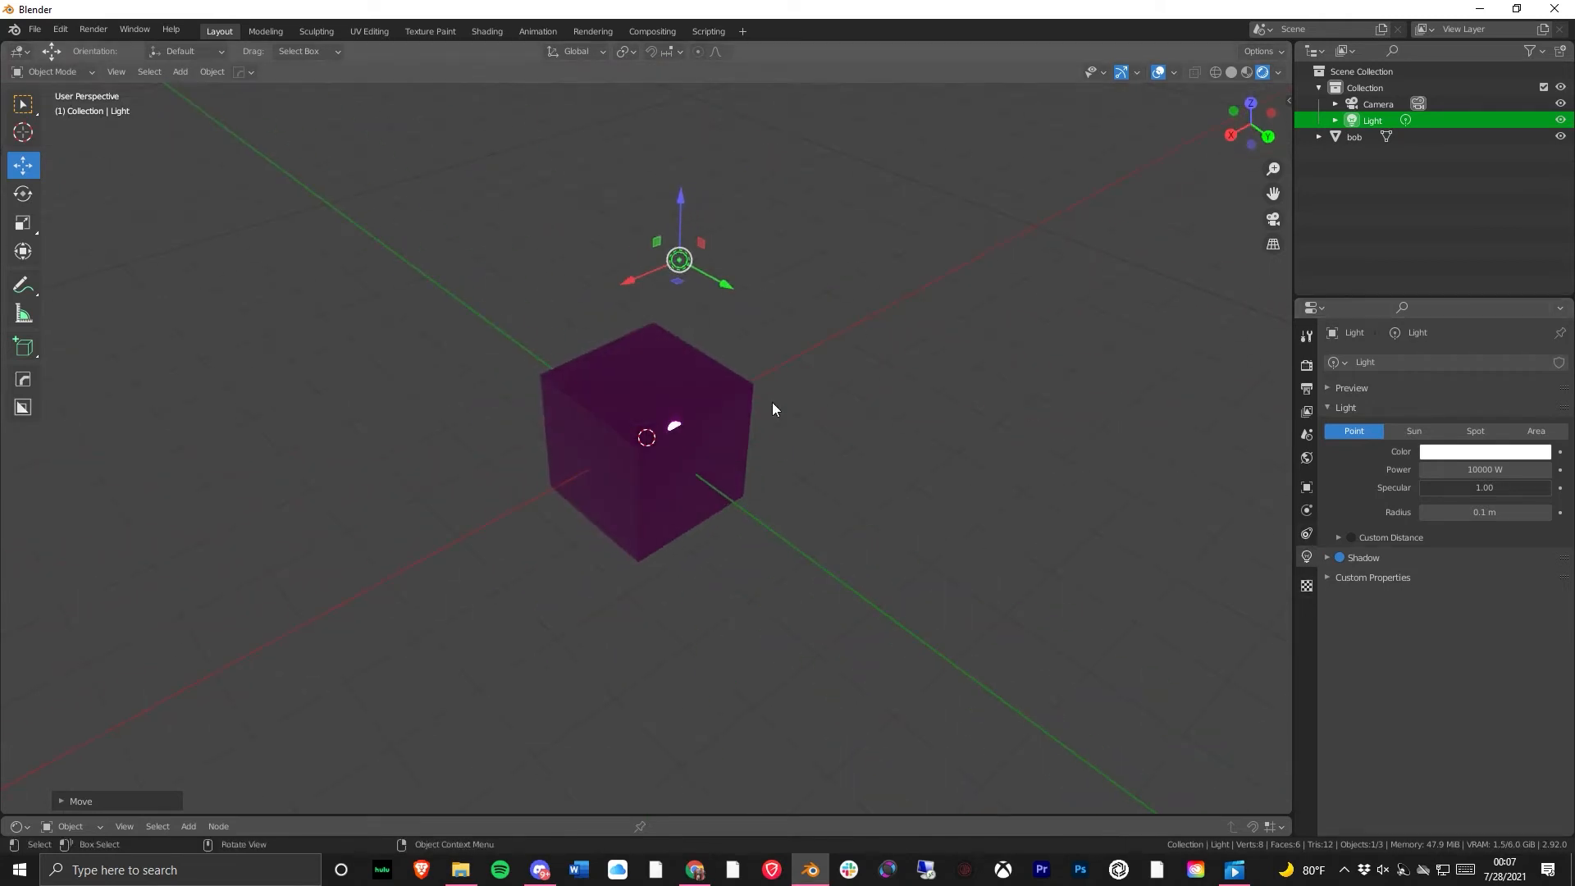
- Select the cube bob in place of the light and show its material's surface settings
{"action": "left_click", "coordinate": [747, 402]}
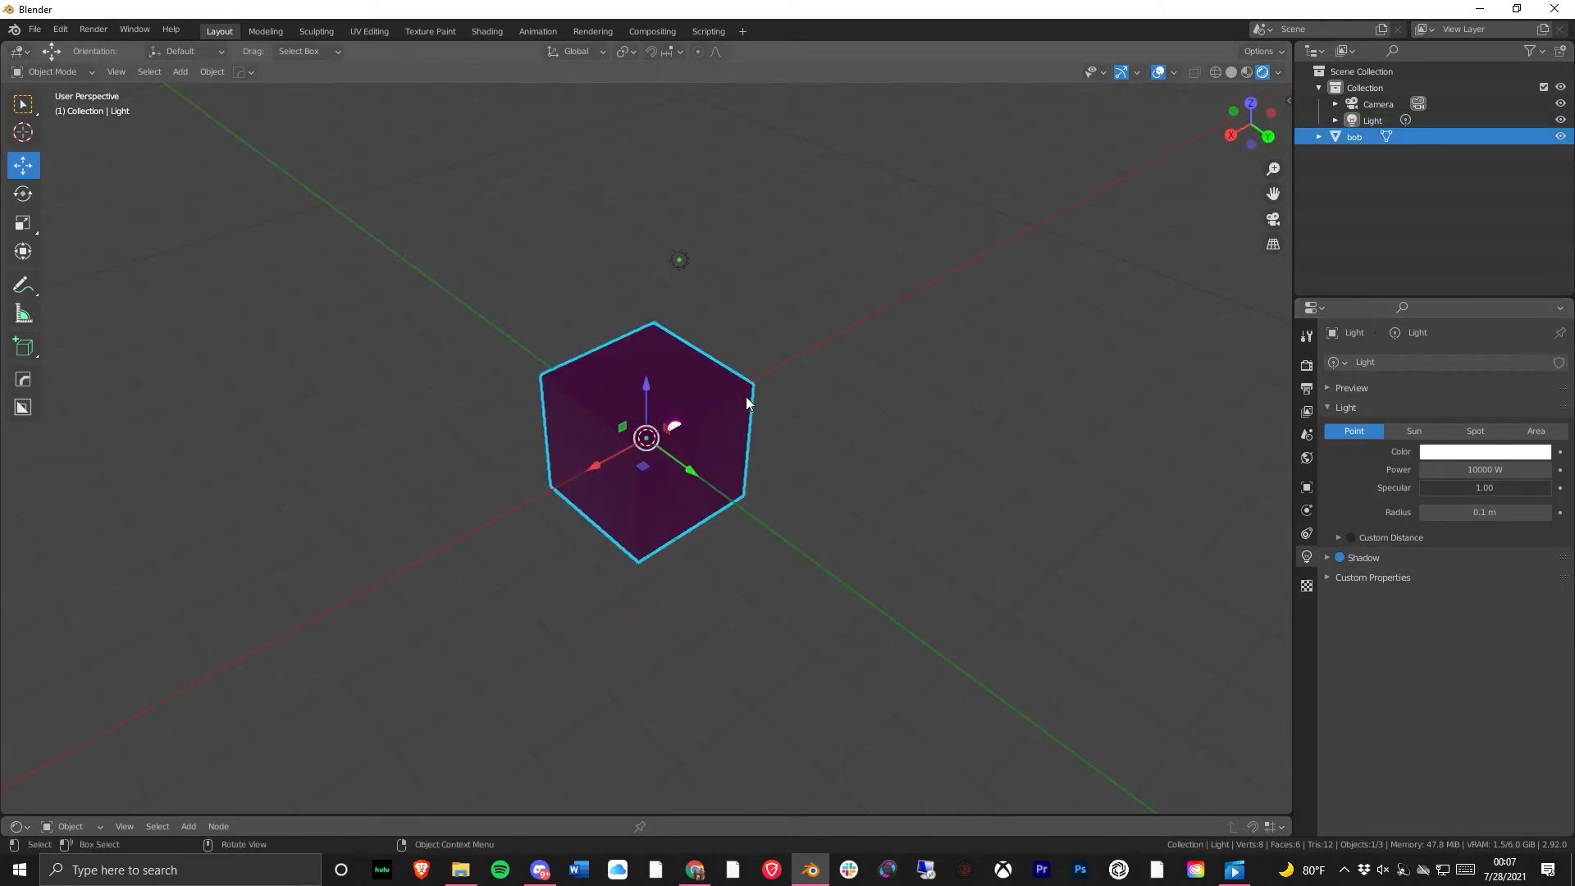
{"action": "left_click", "coordinate": [666, 470]}
{"action": "scroll", "coordinate": [1428, 612], "scroll_direction": "down", "scroll_amount": 4}
{"action": "scroll", "coordinate": [1391, 609], "scroll_direction": "down", "scroll_amount": 3}
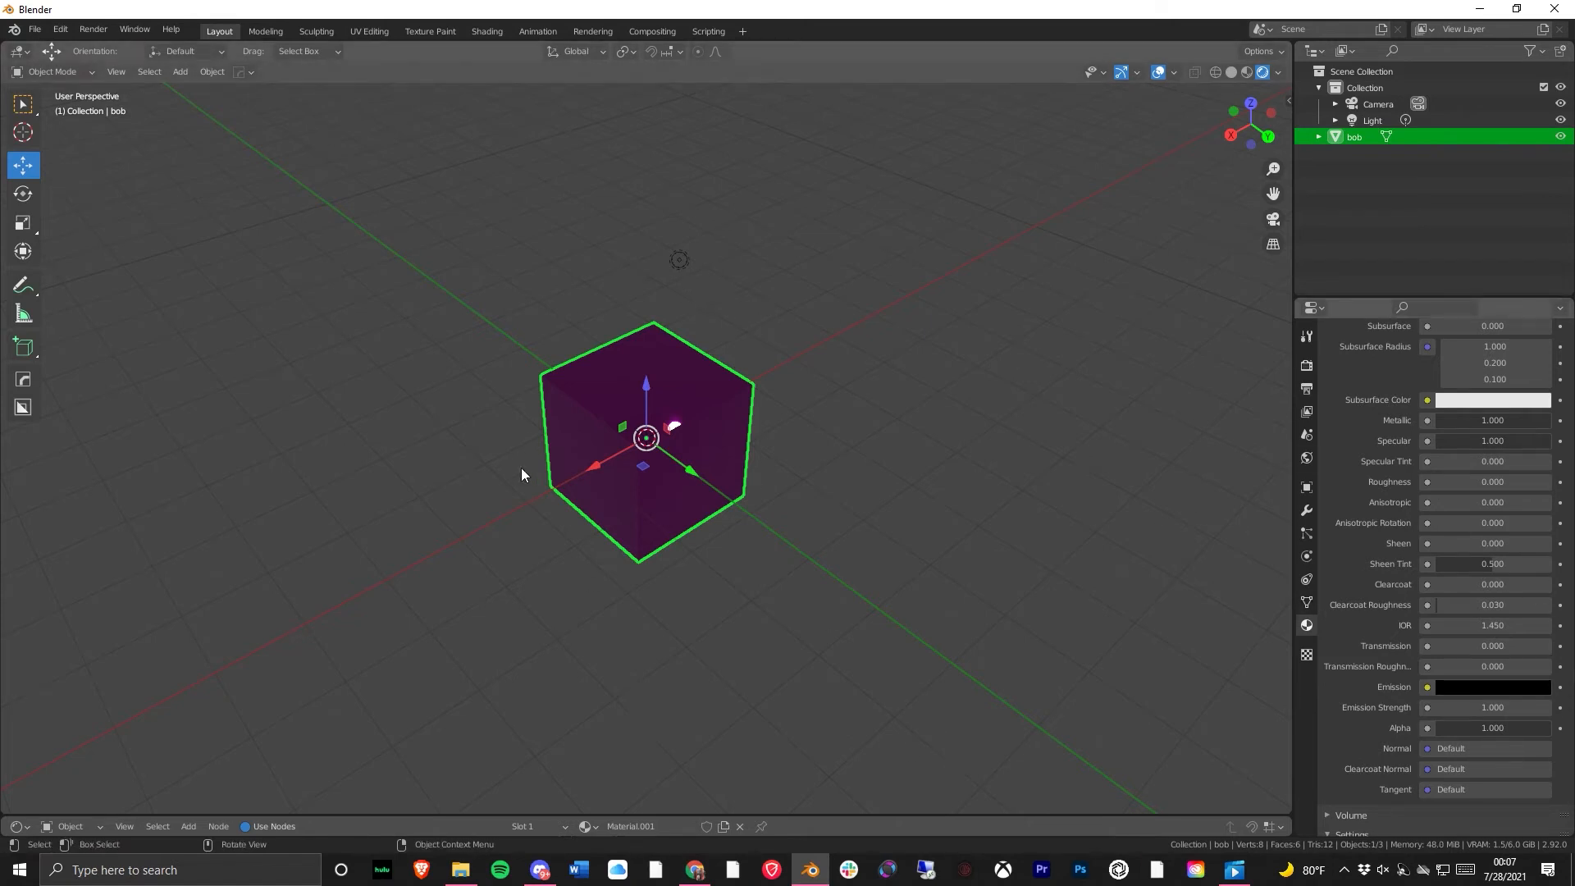
{"action": "middle_click_drag", "start_coordinate": [642, 467], "coordinate": [1371, 486]}
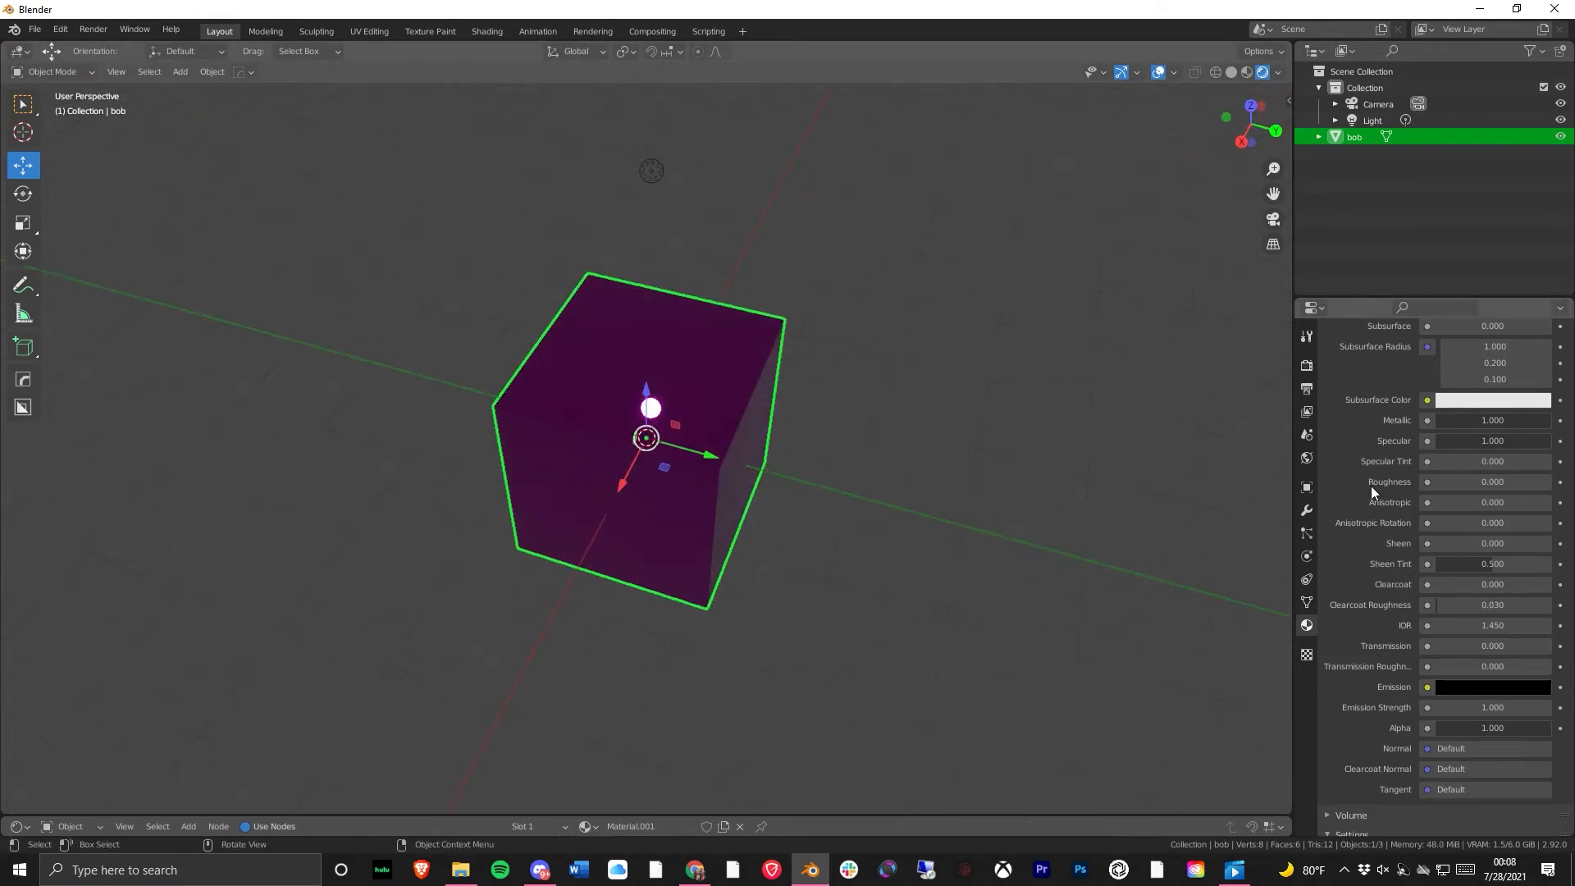
- Lower the cube material's Alpha to 0.000 and restore it to 1.000
{"action": "scroll", "coordinate": [1465, 722], "scroll_direction": "down", "scroll_amount": 1}
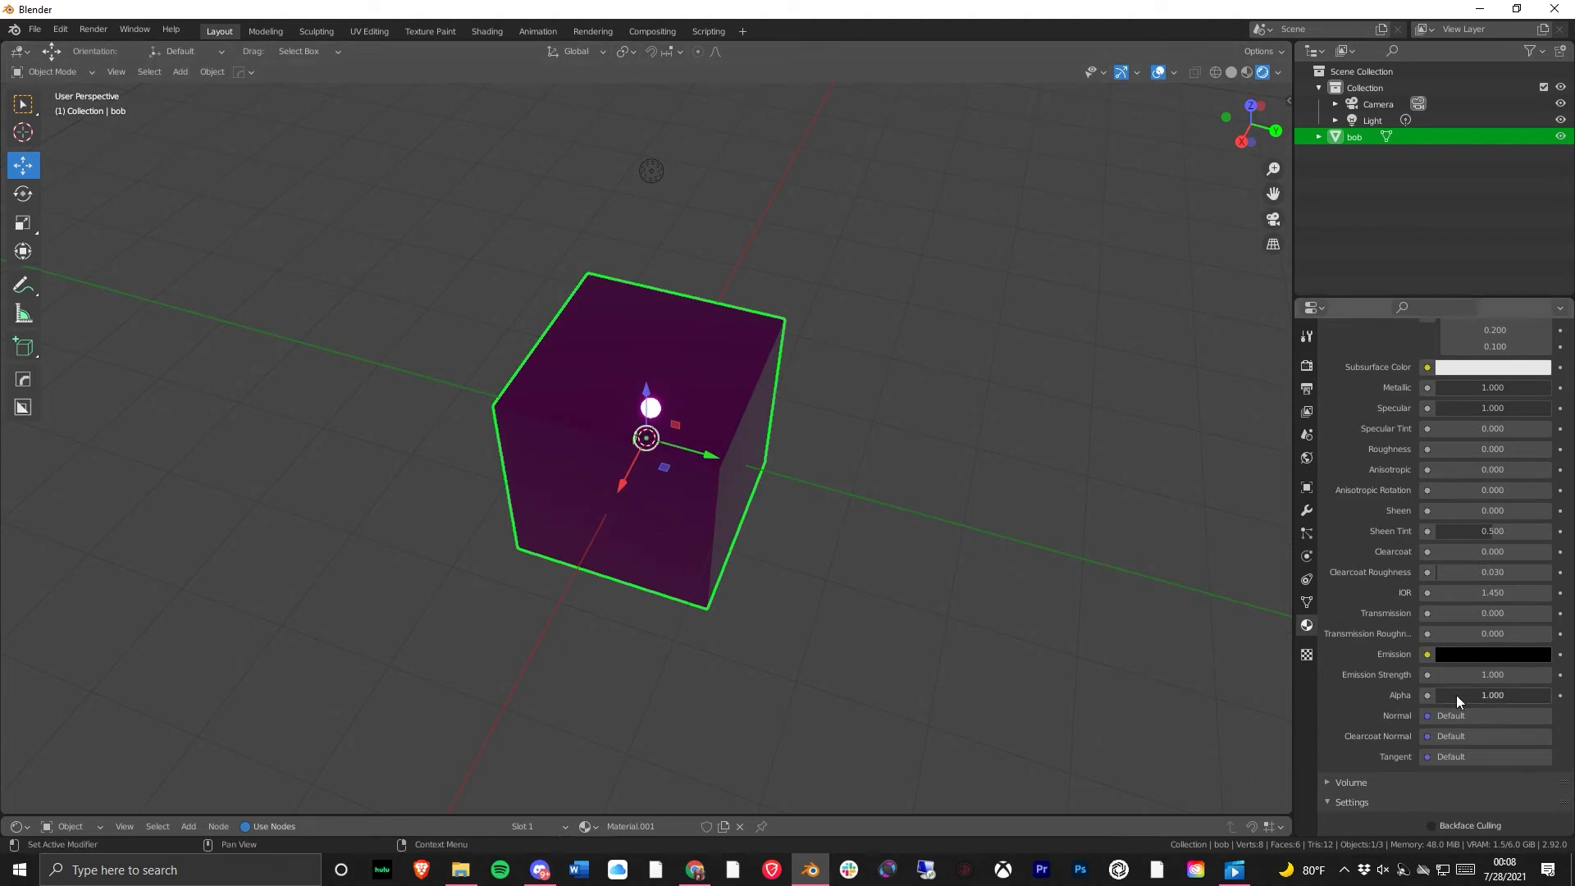
{"action": "left_click_drag", "start_coordinate": [1455, 695], "coordinate": [1338, 696]}
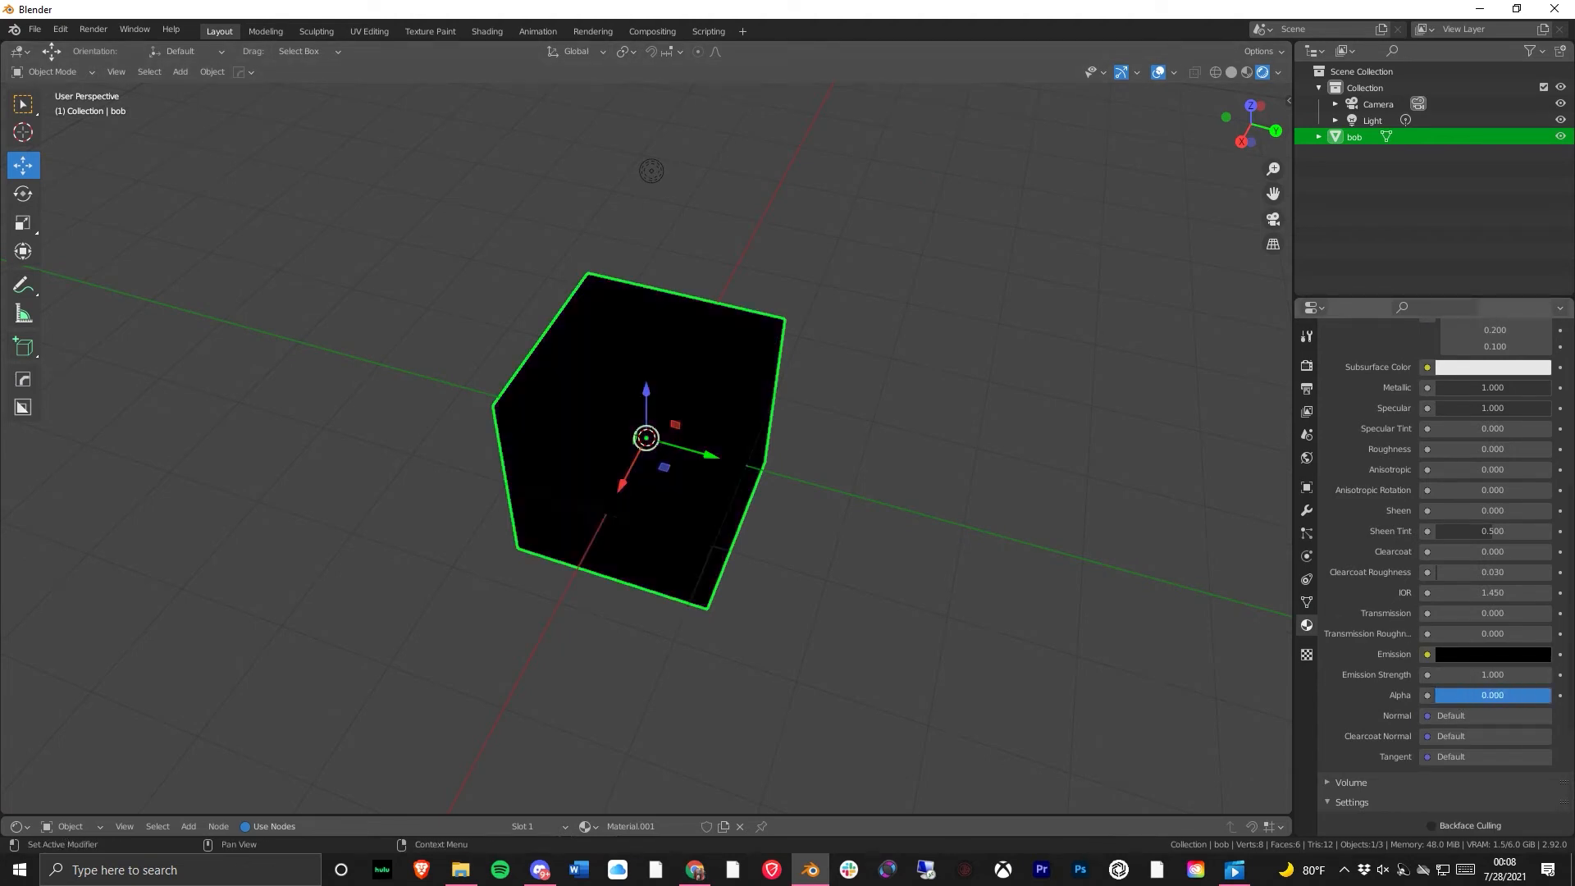
{"action": "middle_click_drag", "start_coordinate": [1031, 594], "coordinate": [985, 517]}
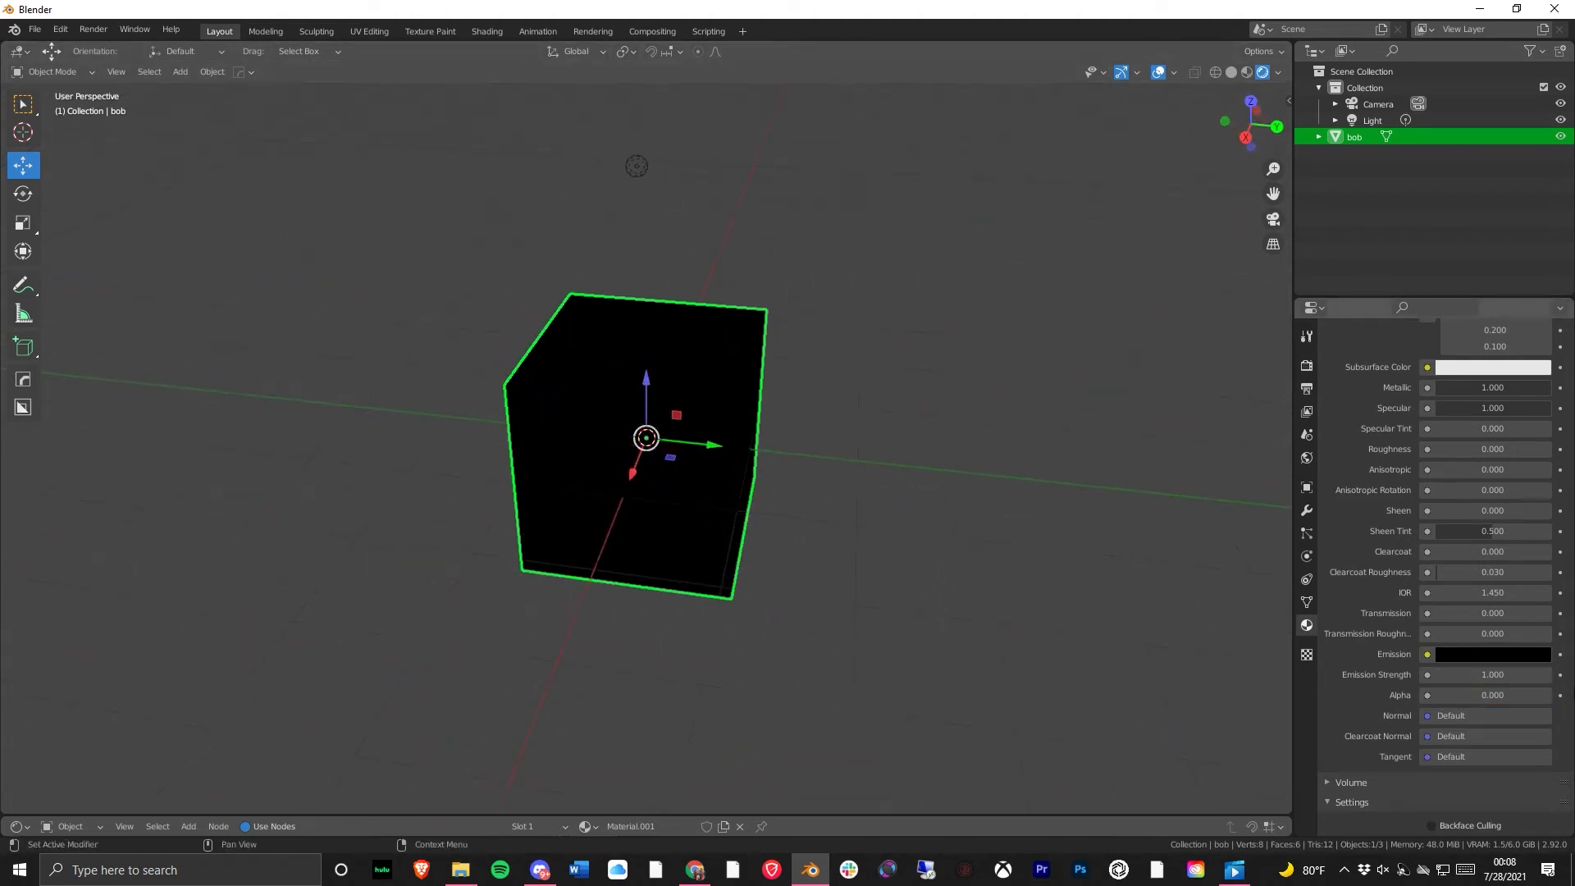
{"action": "left_click_drag", "start_coordinate": [1537, 695], "coordinate": [1552, 695]}
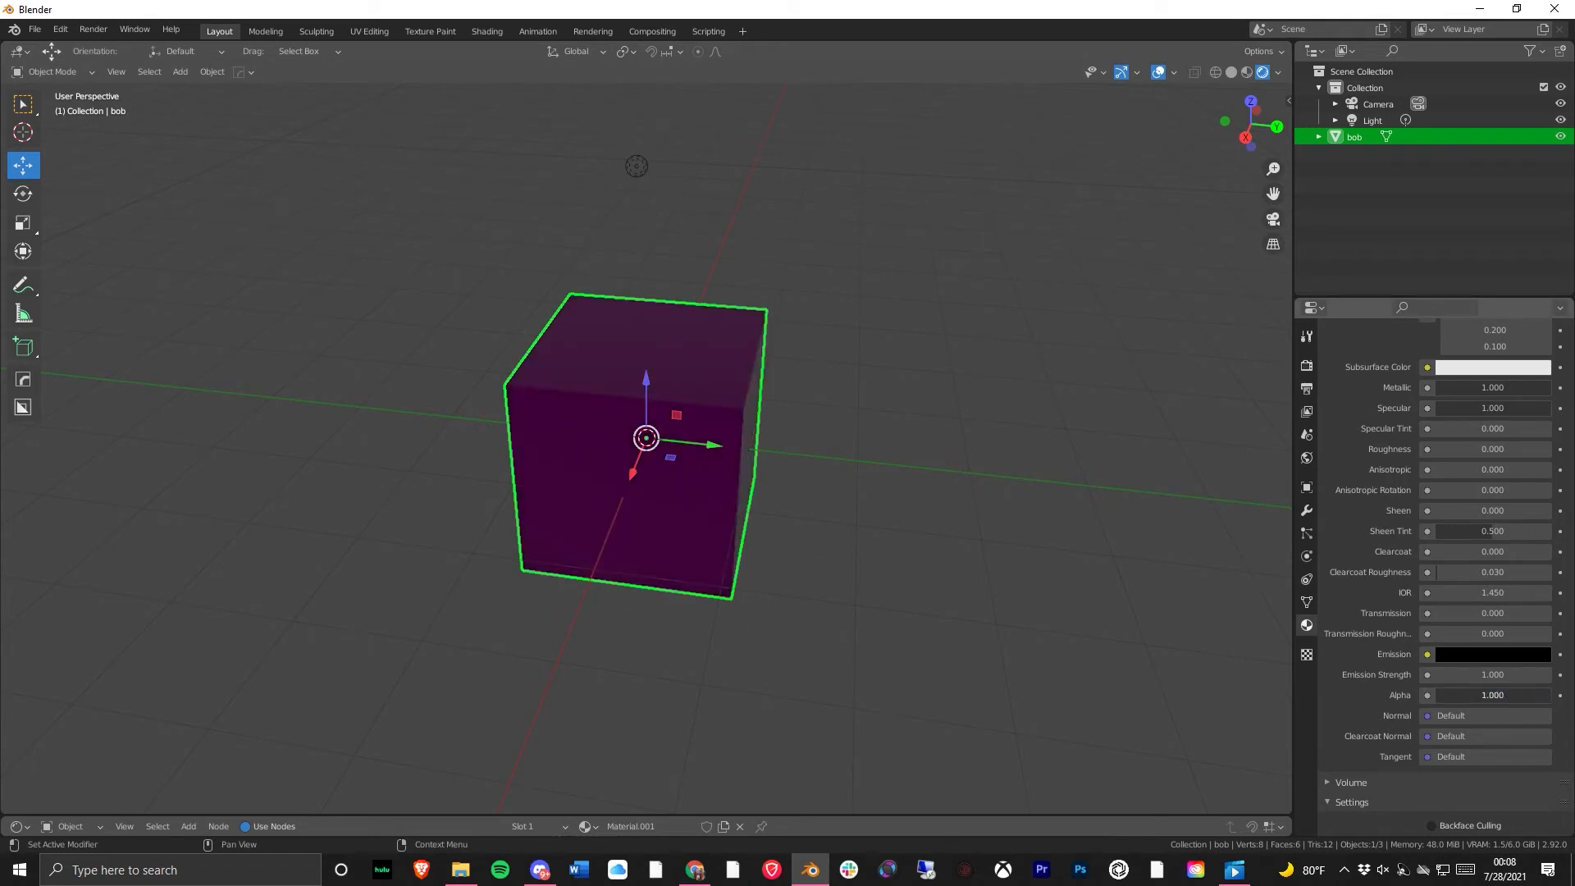
- Look over the remaining material settings and unlink Material.001 from the cube's material slot
{"action": "scroll", "coordinate": [1390, 785], "scroll_direction": "down", "scroll_amount": 2}
{"action": "scroll", "coordinate": [1389, 785], "scroll_direction": "down", "scroll_amount": 4}
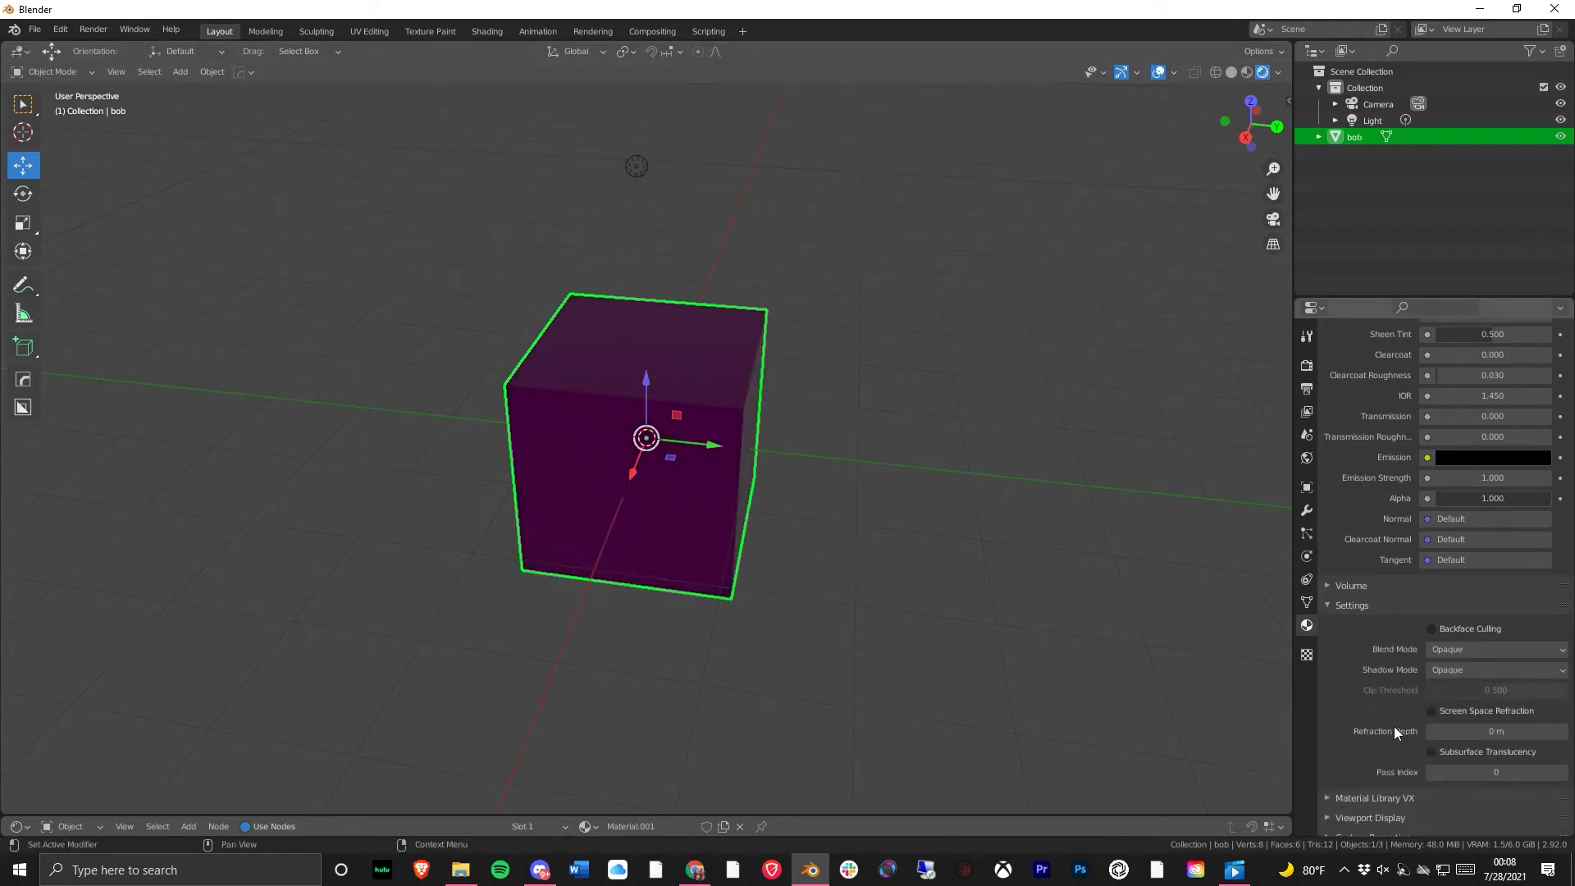
{"action": "scroll", "coordinate": [1439, 592], "scroll_direction": "up", "scroll_amount": 11}
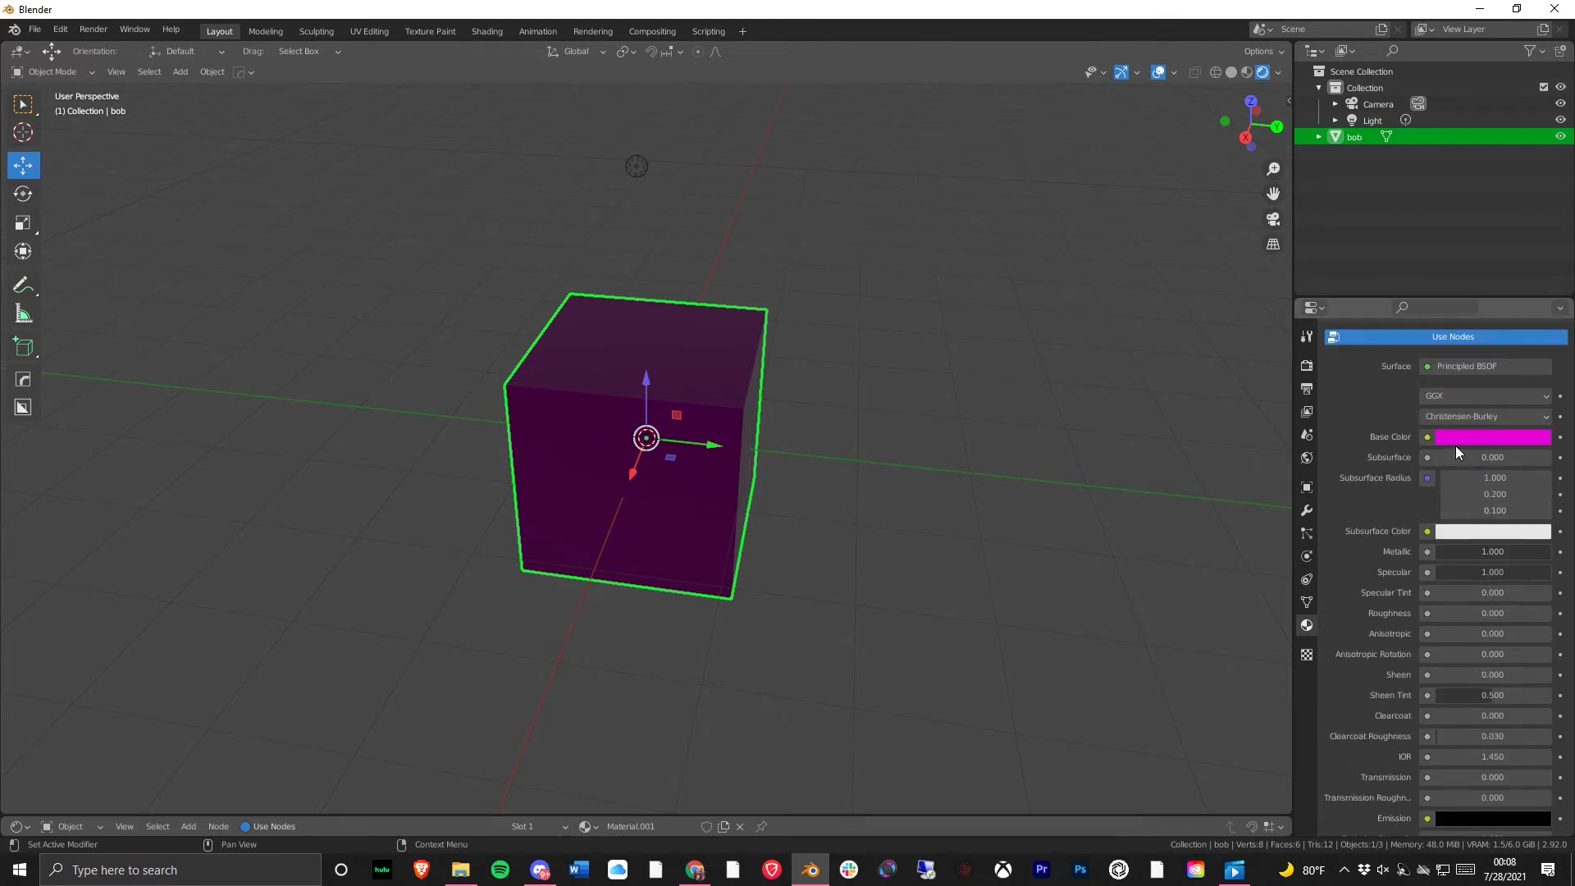
{"action": "left_click", "coordinate": [1457, 438]}
{"action": "scroll", "coordinate": [1399, 438], "scroll_direction": "up", "scroll_amount": 3}
{"action": "scroll", "coordinate": [1399, 438], "scroll_direction": "up", "scroll_amount": 2}
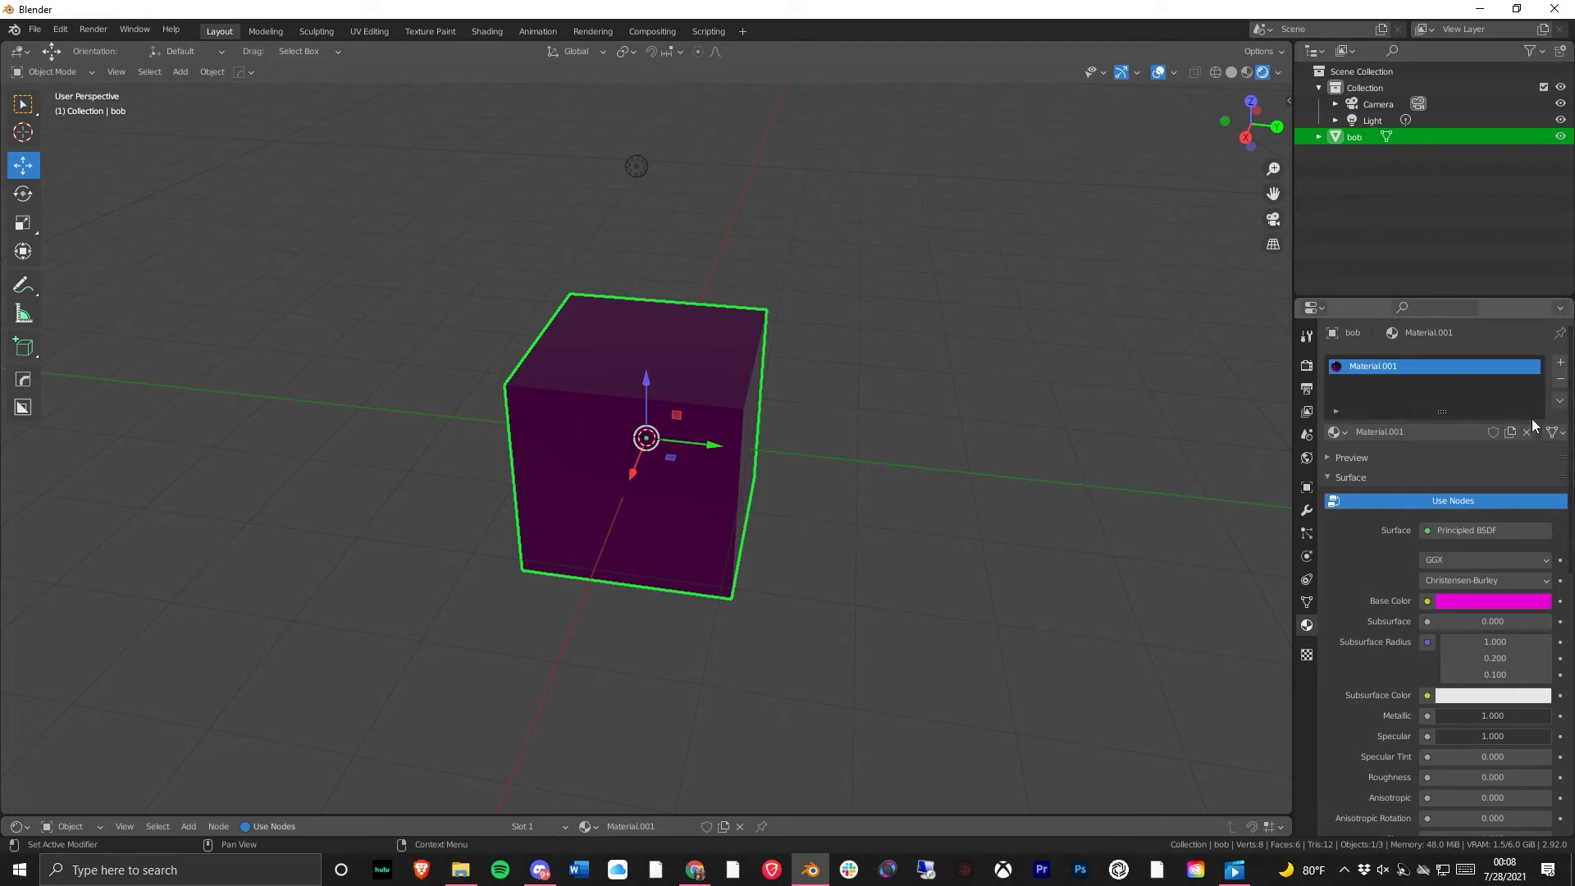
{"action": "left_click", "coordinate": [1527, 433]}
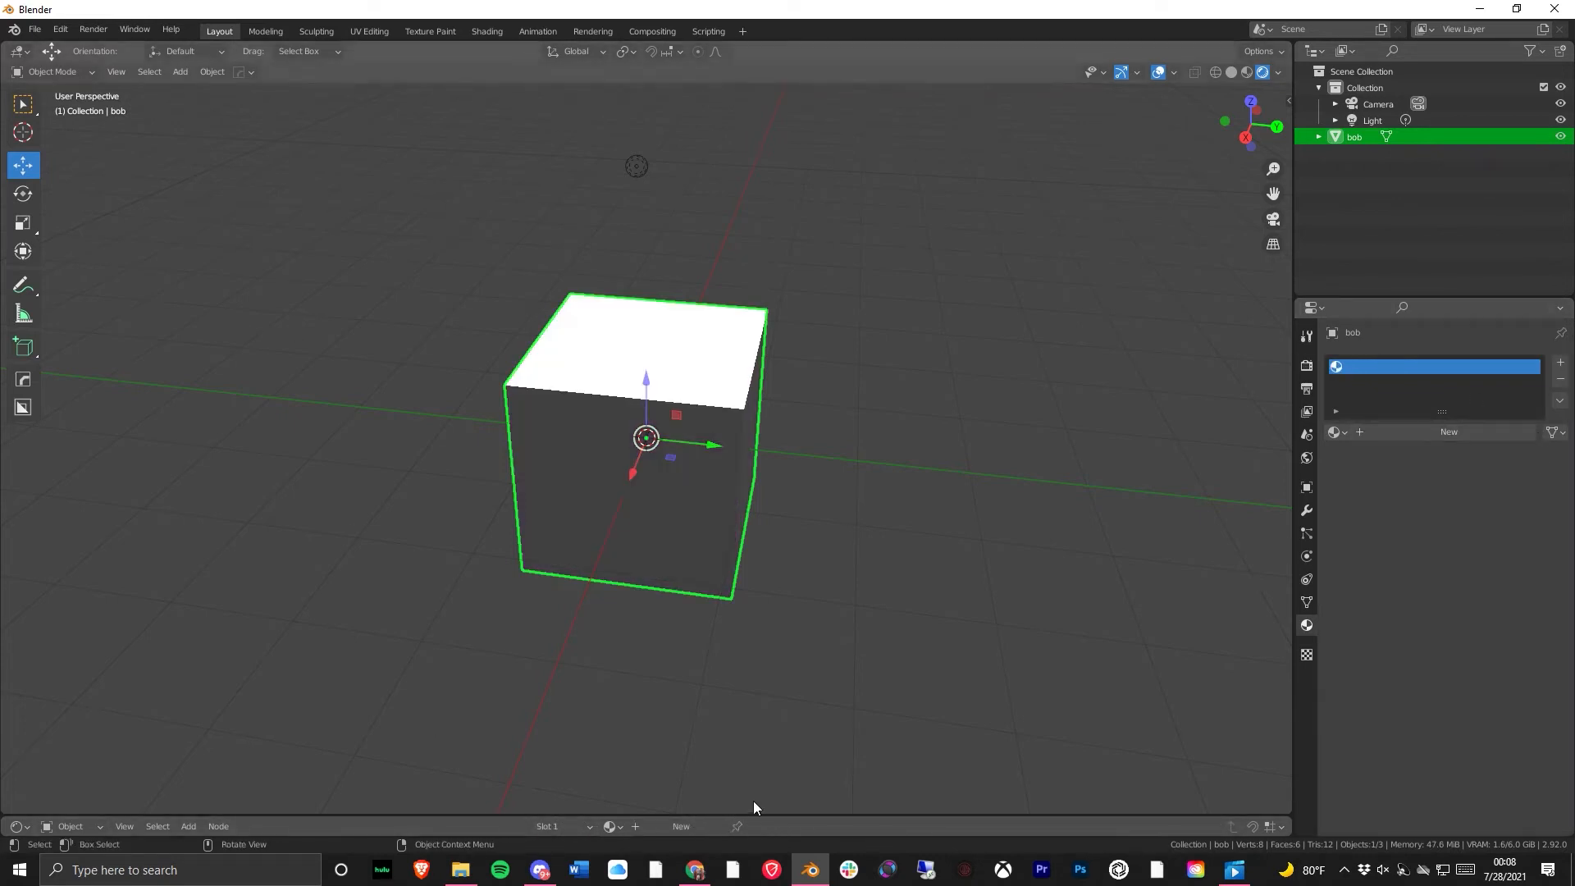
- Enlarge the node editor area below the 3D viewport and set its type to Shader Editor
{"action": "left_click_drag", "start_coordinate": [775, 816], "coordinate": [507, 548]}
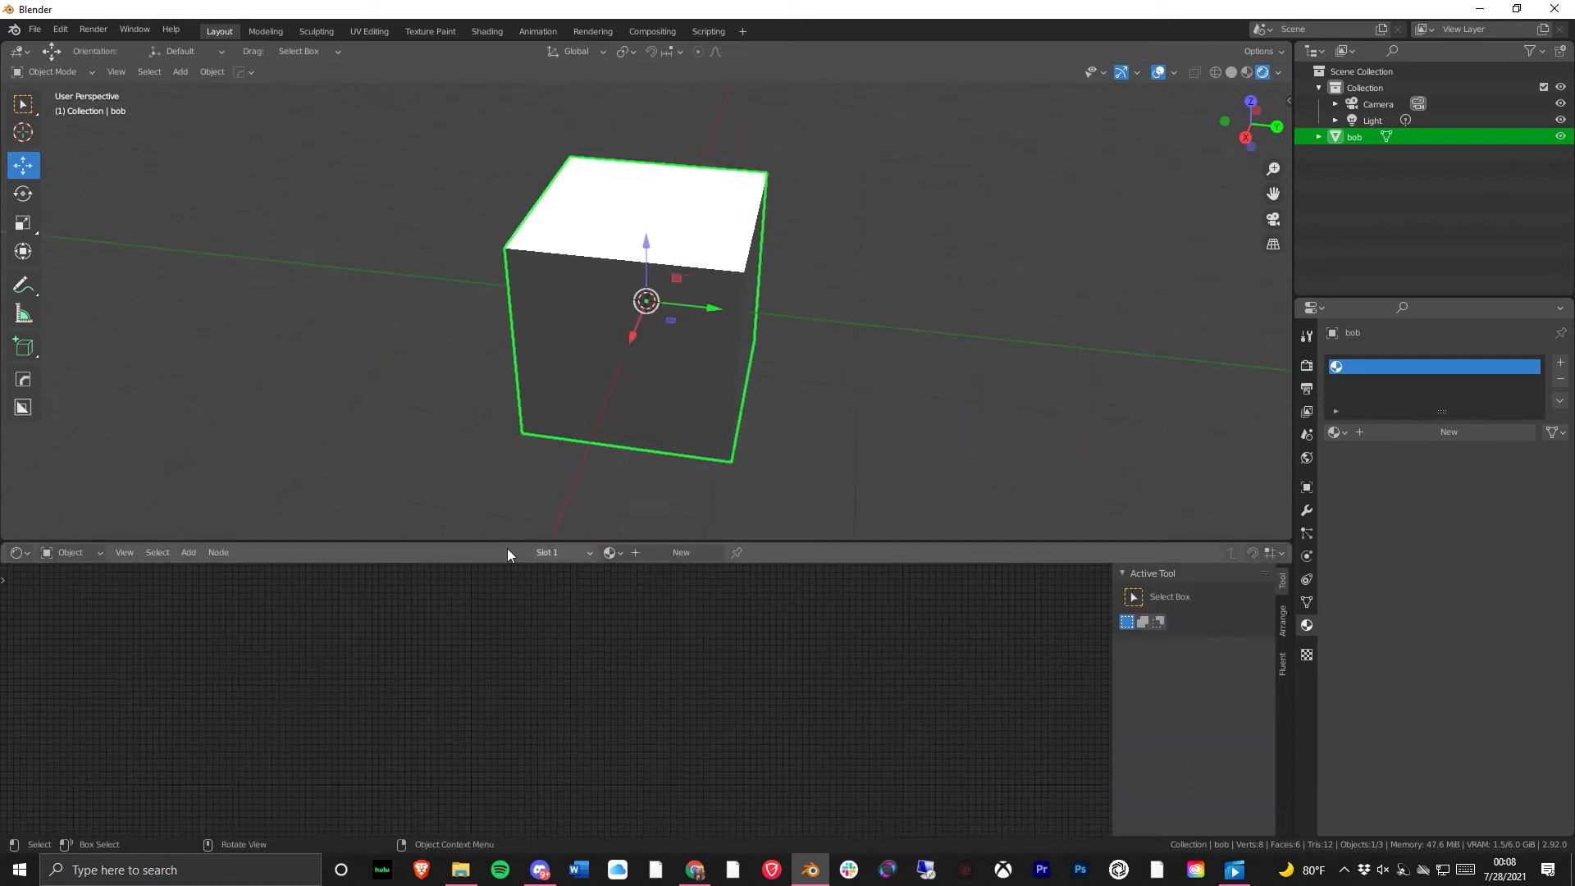
{"action": "left_click", "coordinate": [18, 554]}
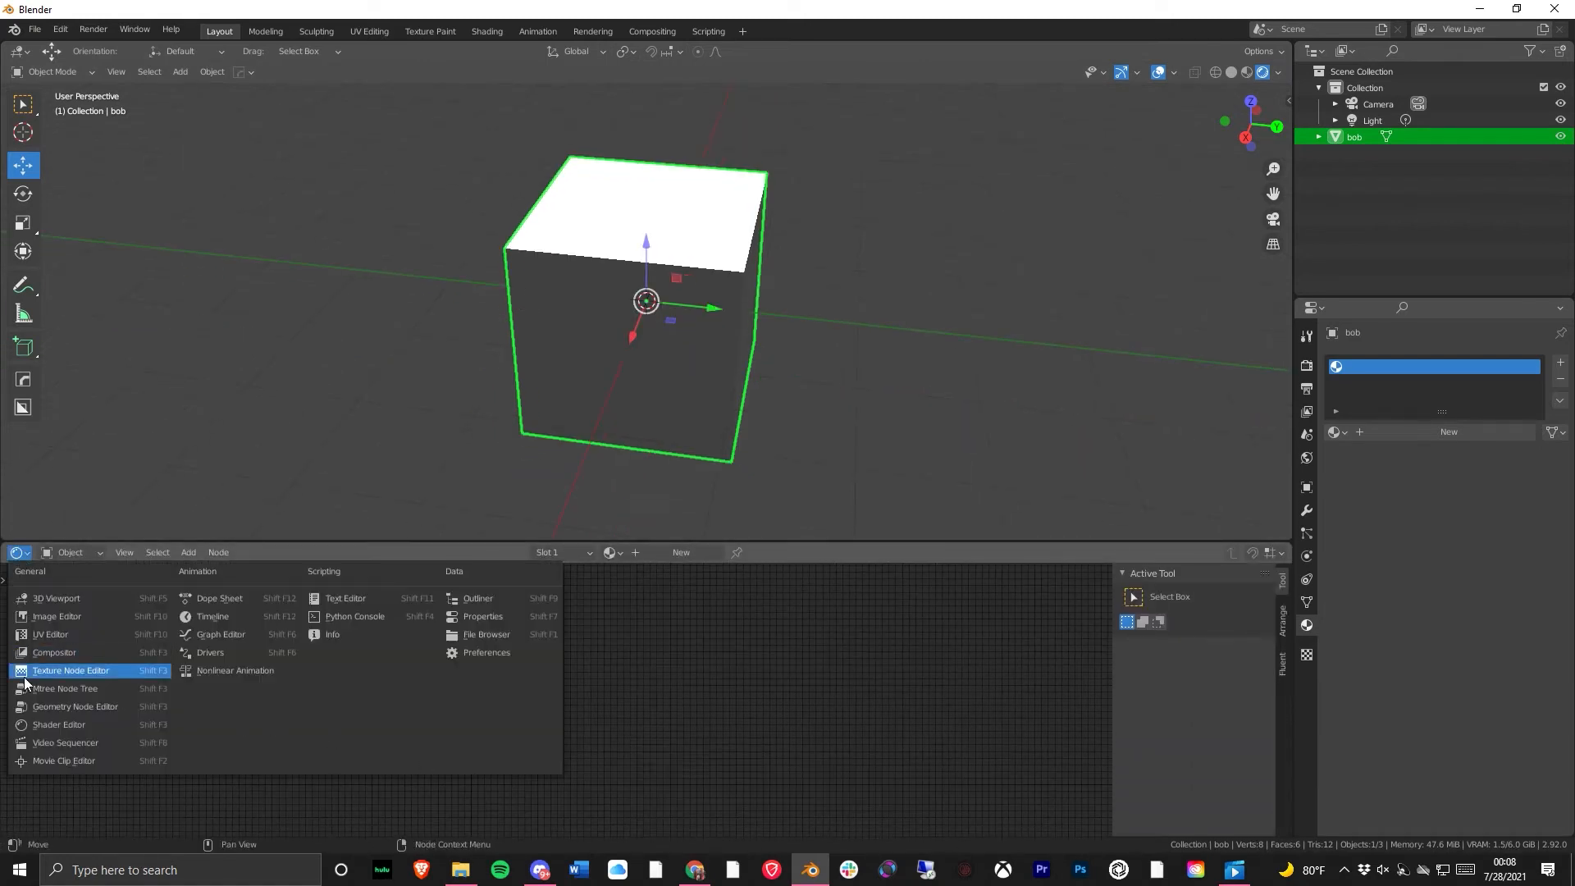
{"action": "left_click", "coordinate": [74, 727]}
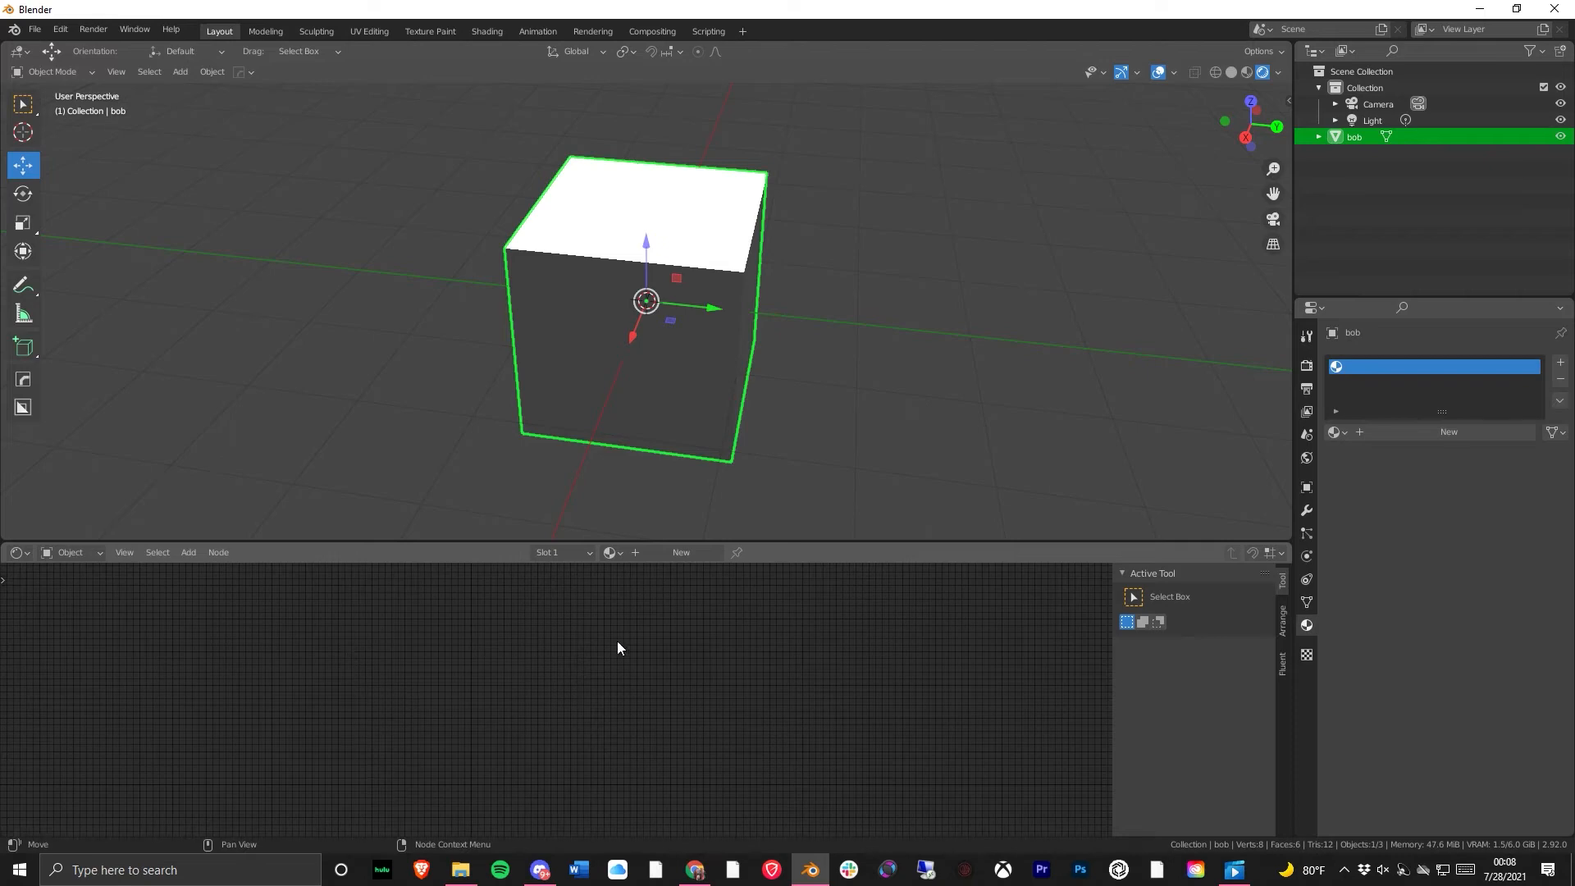
- Create a new material for the cube and bring its Principled BSDF and Material Output nodes into view
{"action": "left_click", "coordinate": [679, 555]}
{"action": "scroll", "coordinate": [742, 715], "scroll_direction": "up", "scroll_amount": 3}
{"action": "middle_click_drag", "start_coordinate": [593, 782], "coordinate": [713, 665]}
{"action": "scroll", "coordinate": [774, 786], "scroll_direction": "up", "scroll_amount": 5}
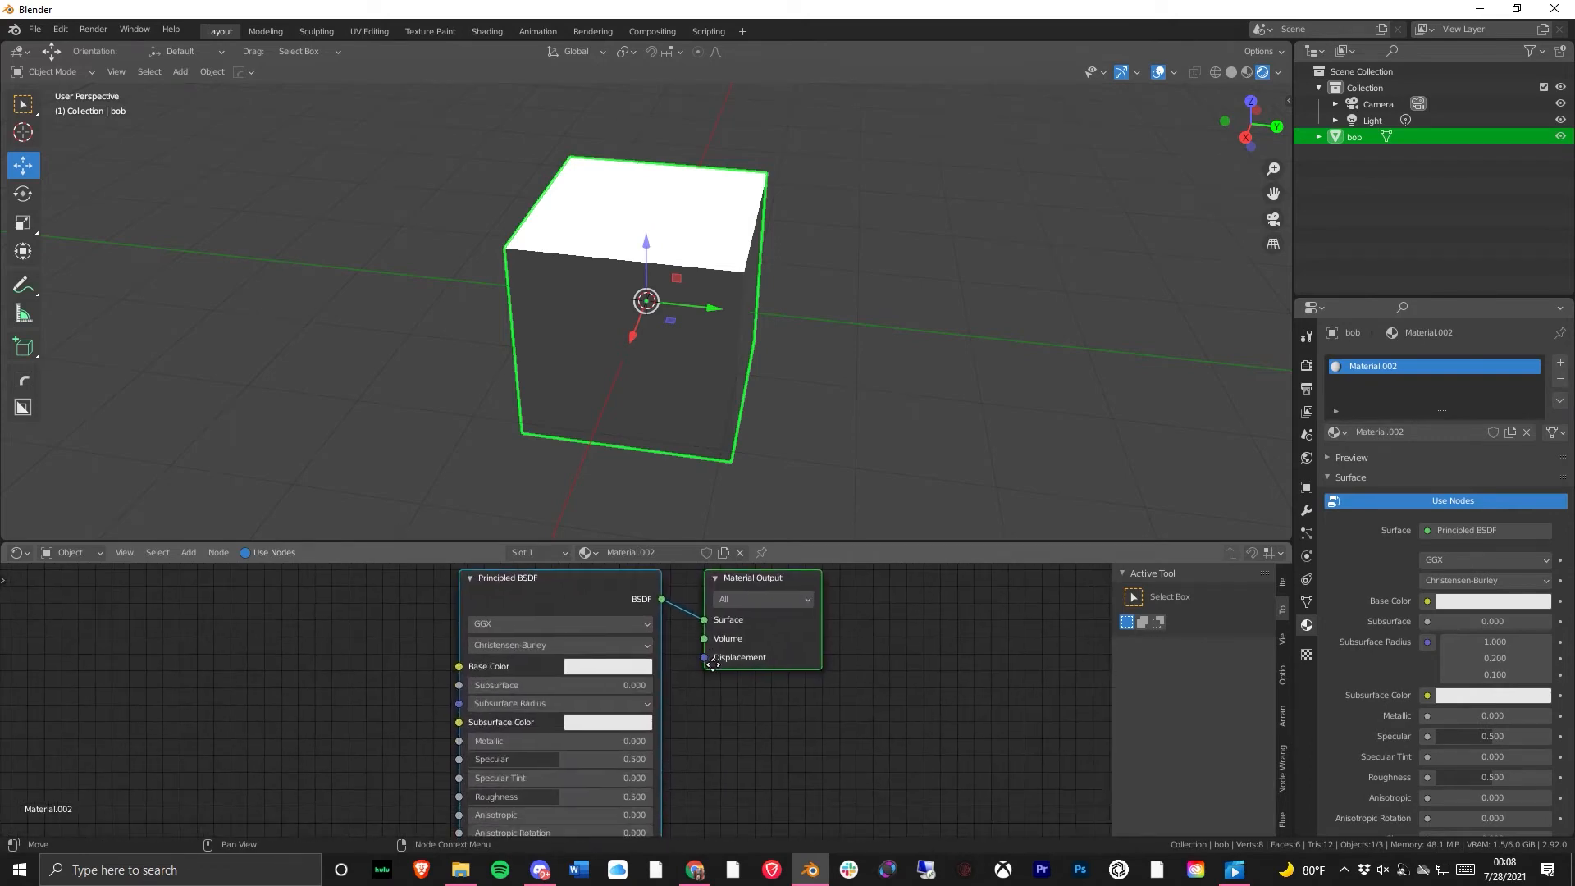
- Set the Principled BSDF node's Base Color to a blue-violet and its Metallic to 0.468
{"action": "left_click", "coordinate": [886, 297]}
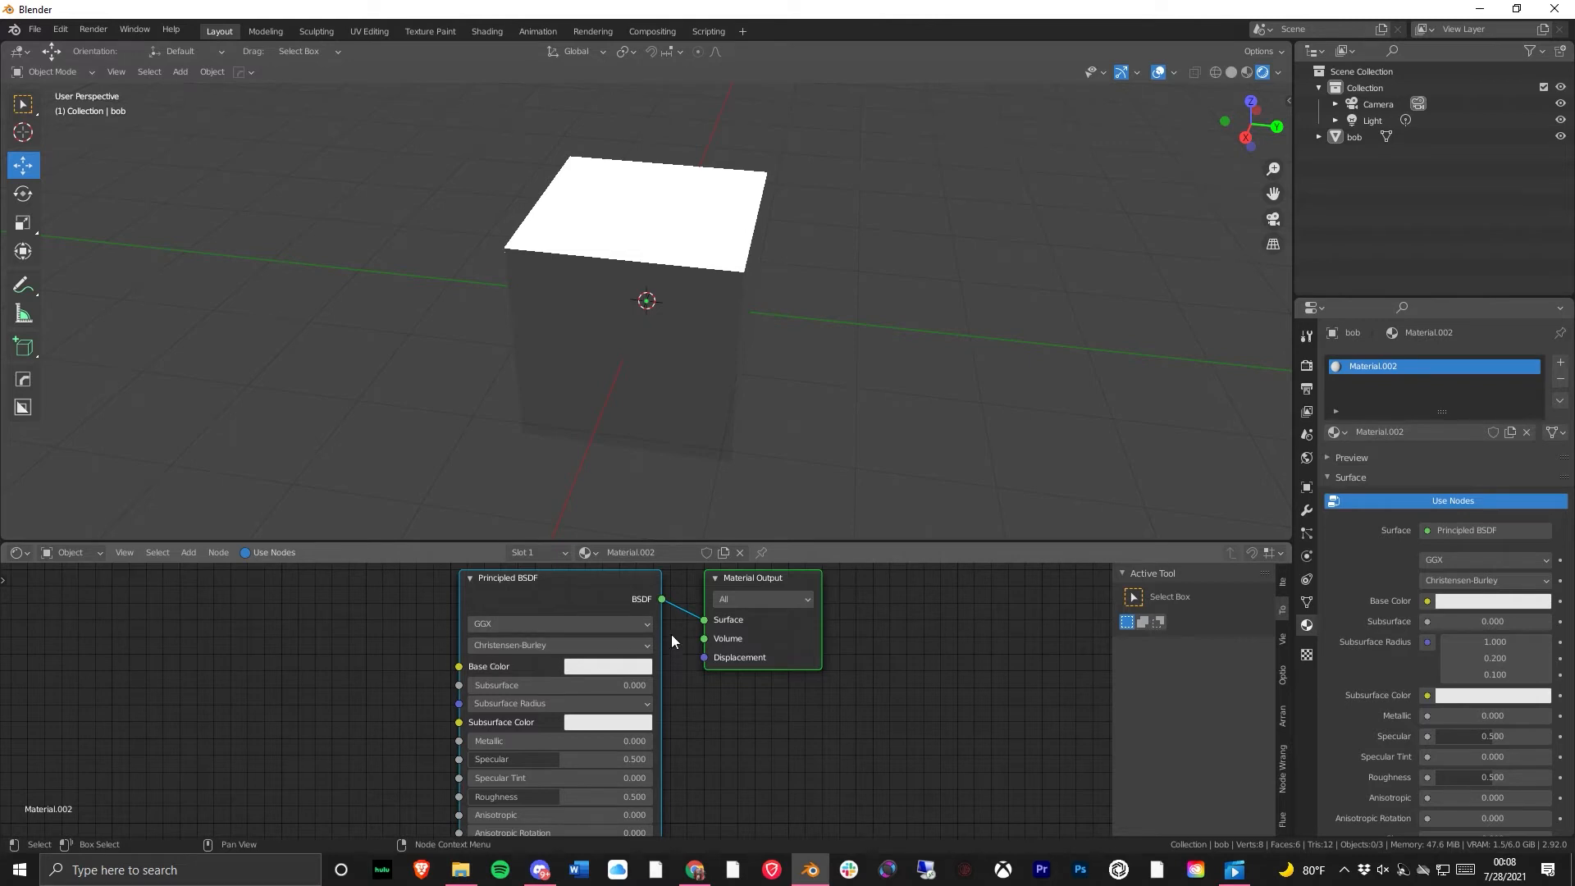
{"action": "left_click", "coordinate": [598, 667]}
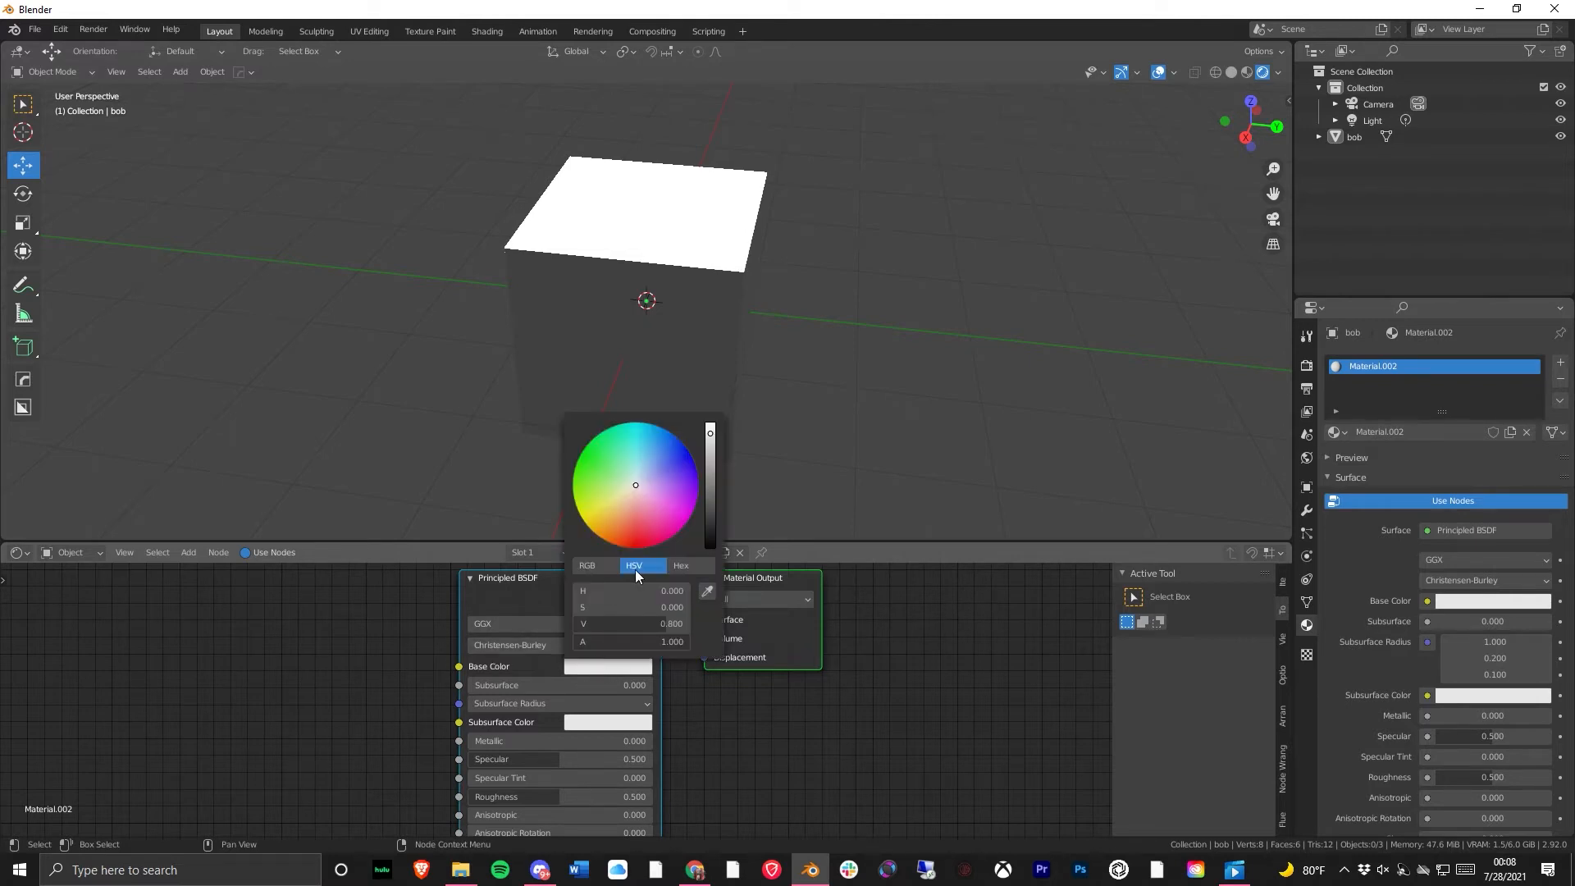
{"action": "left_click_drag", "start_coordinate": [659, 466], "coordinate": [672, 469]}
{"action": "middle_click_drag", "start_coordinate": [740, 759], "coordinate": [717, 673]}
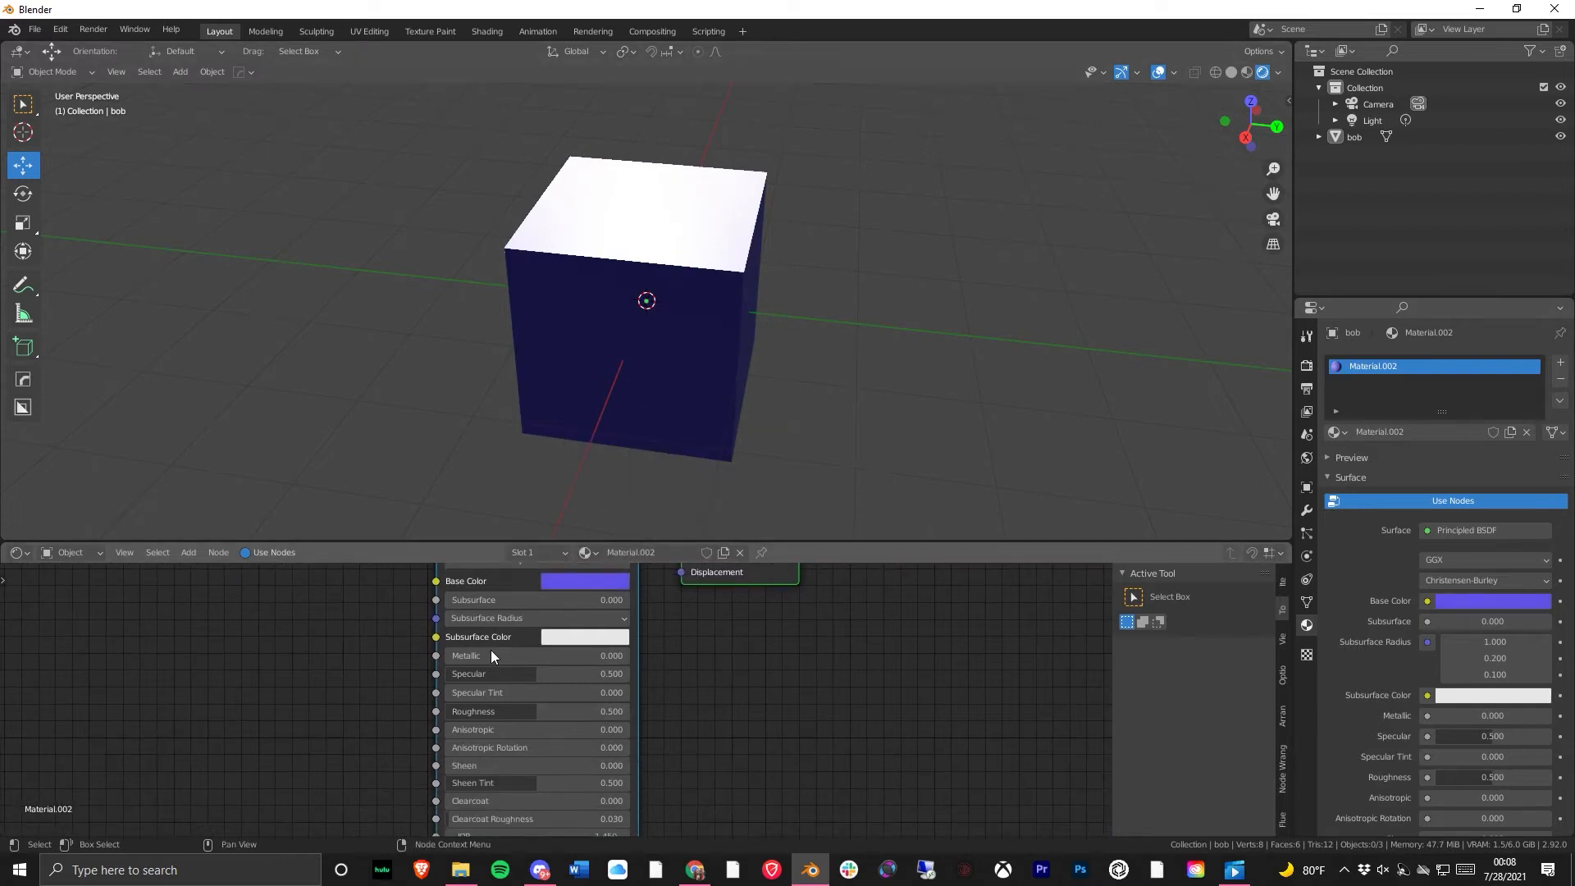
{"action": "left_click_drag", "start_coordinate": [503, 654], "coordinate": [574, 653]}
- Move the light along X and Y out to the side of the cube to illuminate its side faces
{"action": "middle_click_drag", "start_coordinate": [681, 402], "coordinate": [603, 324]}
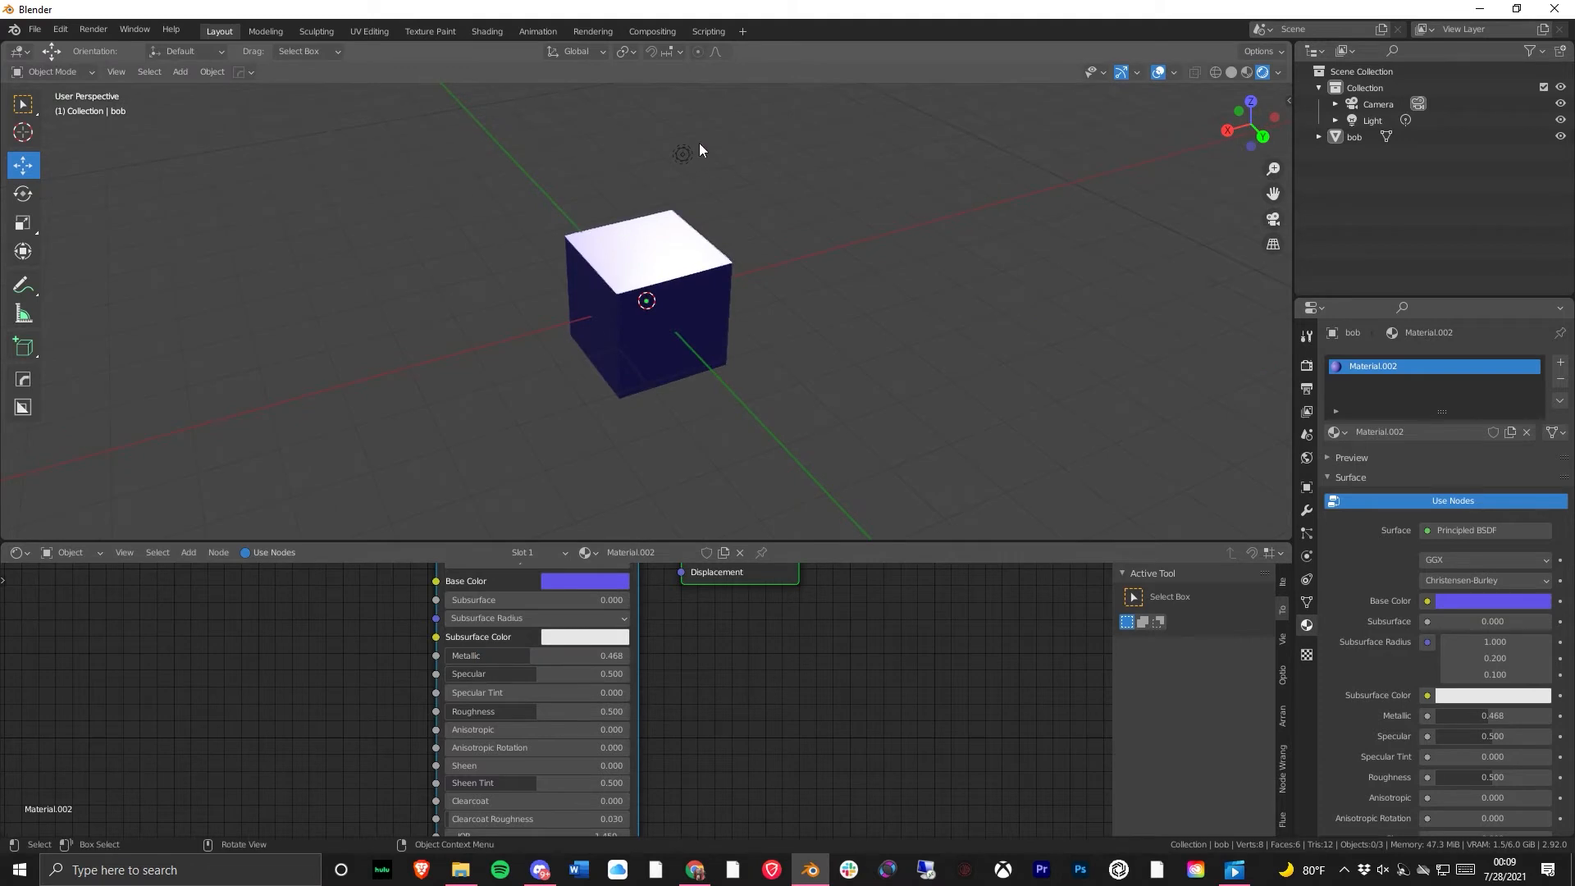
{"action": "left_click", "coordinate": [697, 144]}
{"action": "left_click", "coordinate": [628, 172]}
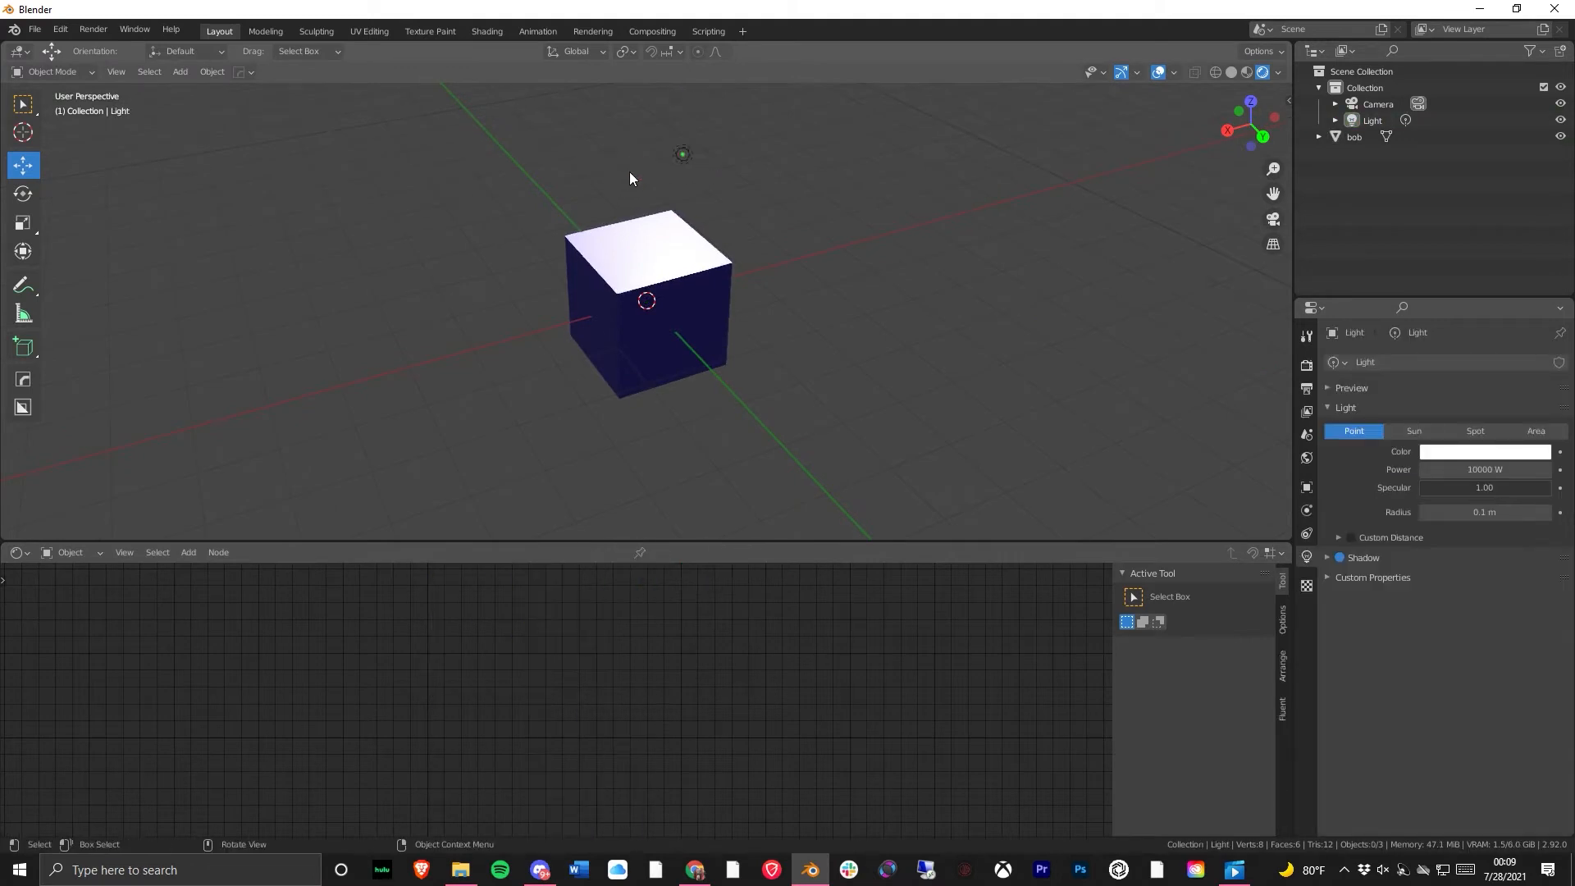
{"action": "left_click", "coordinate": [683, 155]}
{"action": "left_click_drag", "start_coordinate": [648, 160], "coordinate": [447, 57]}
{"action": "middle_click_drag", "start_coordinate": [744, 514], "coordinate": [809, 323]}
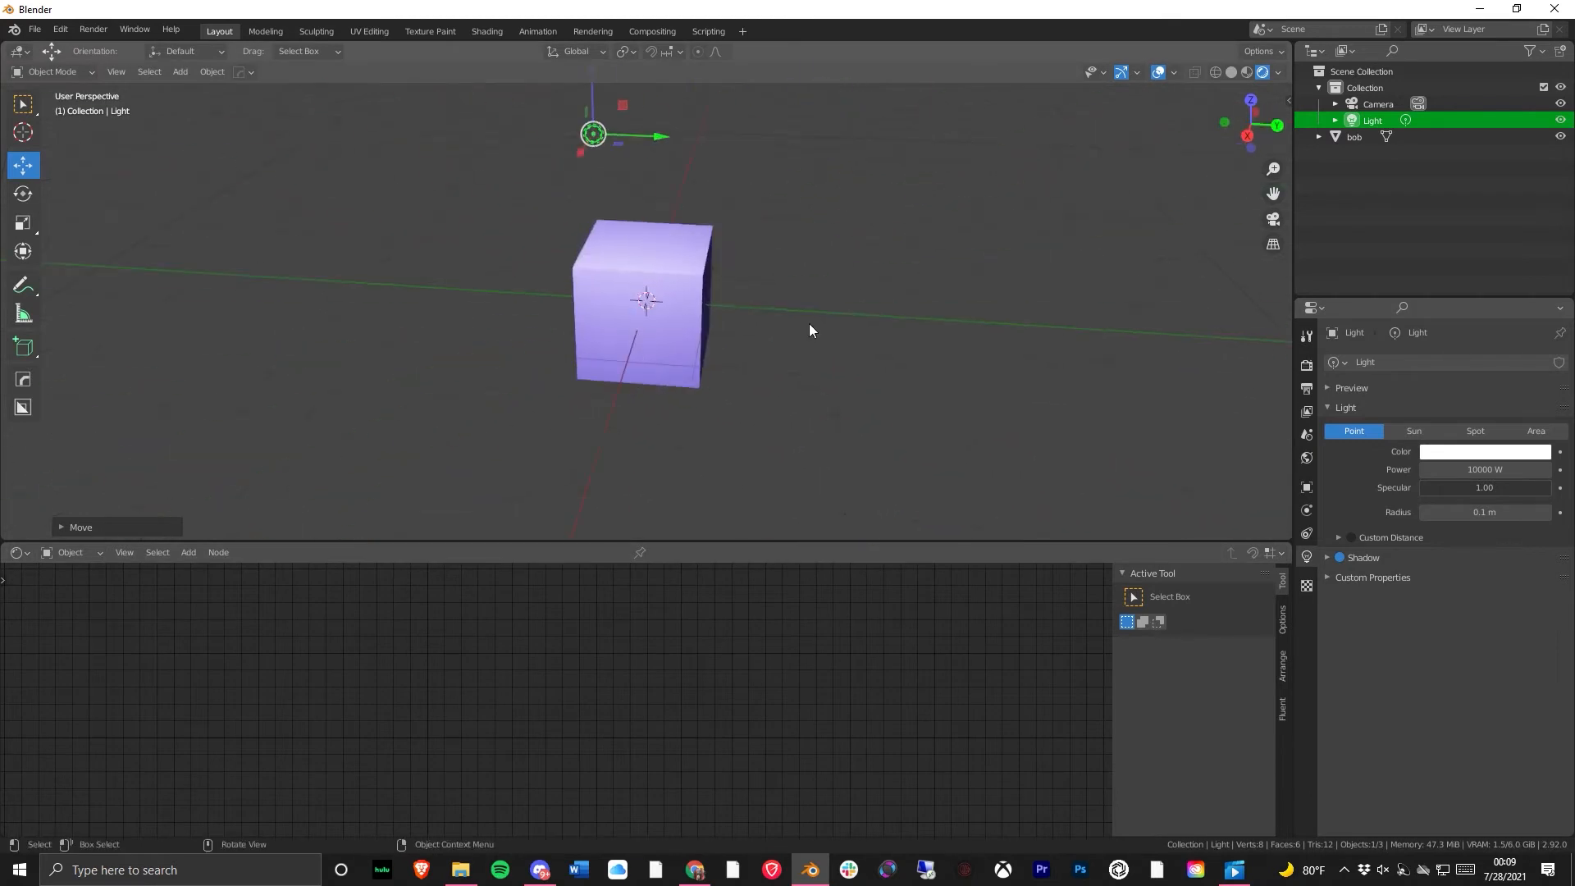
{"action": "left_click_drag", "start_coordinate": [663, 138], "coordinate": [463, 131]}
{"action": "middle_click_drag", "start_coordinate": [525, 293], "coordinate": [746, 320]}
- Select the cube to show its shader nodes and add a Noise Texture node beside the Principled BSDF's inputs
{"action": "scroll", "coordinate": [637, 333], "scroll_direction": "up", "scroll_amount": 4}
{"action": "left_click", "coordinate": [648, 343]}
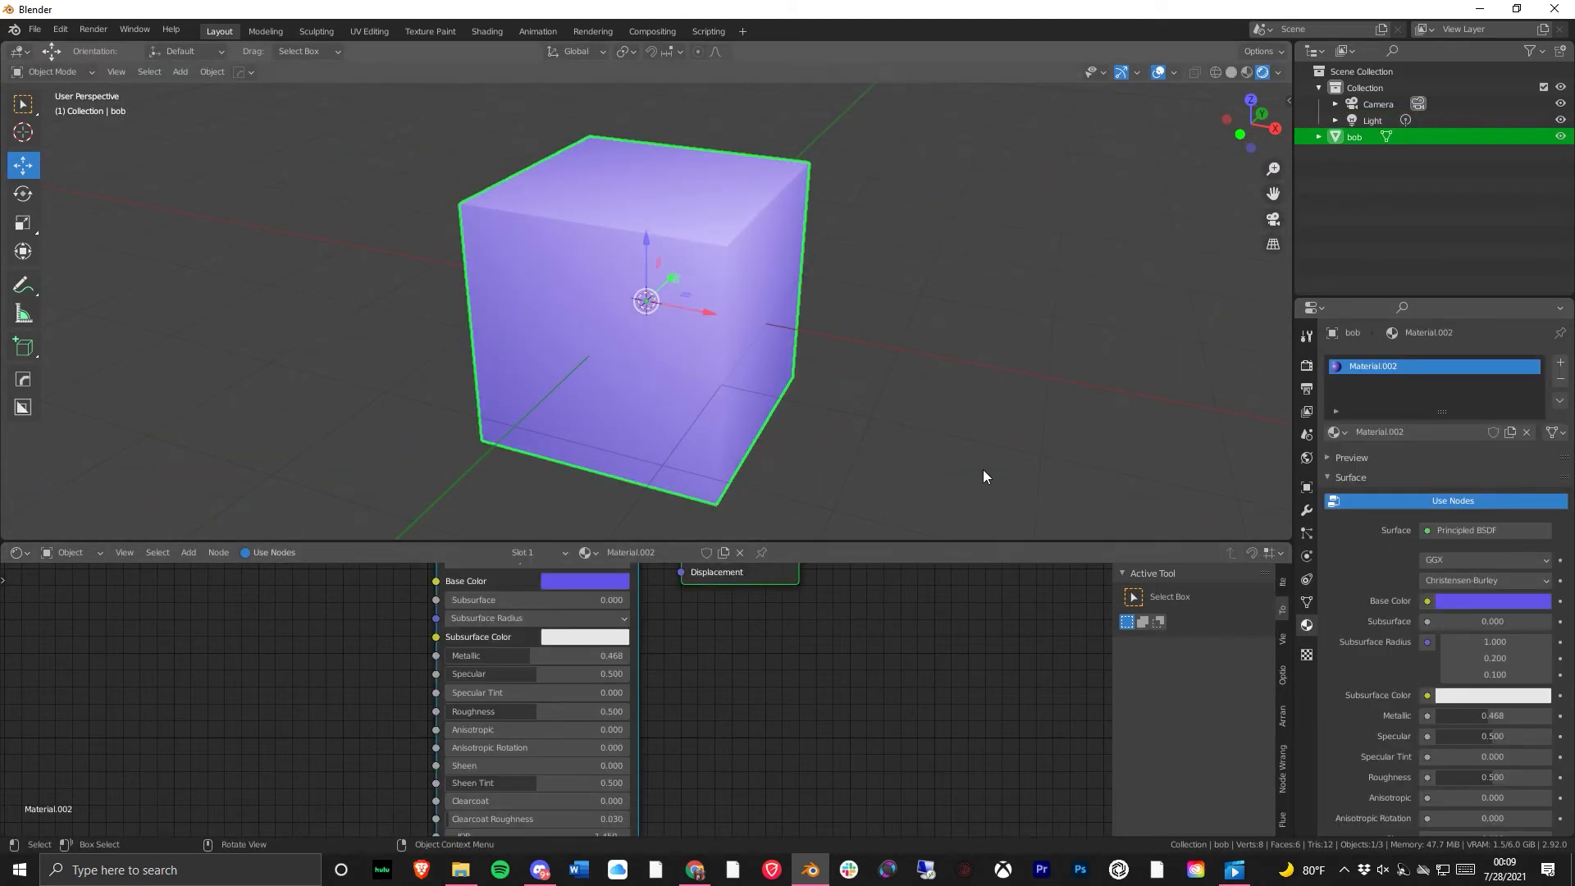
{"action": "left_click", "coordinate": [986, 417]}
{"action": "middle_click_drag", "start_coordinate": [751, 677], "coordinate": [855, 688]}
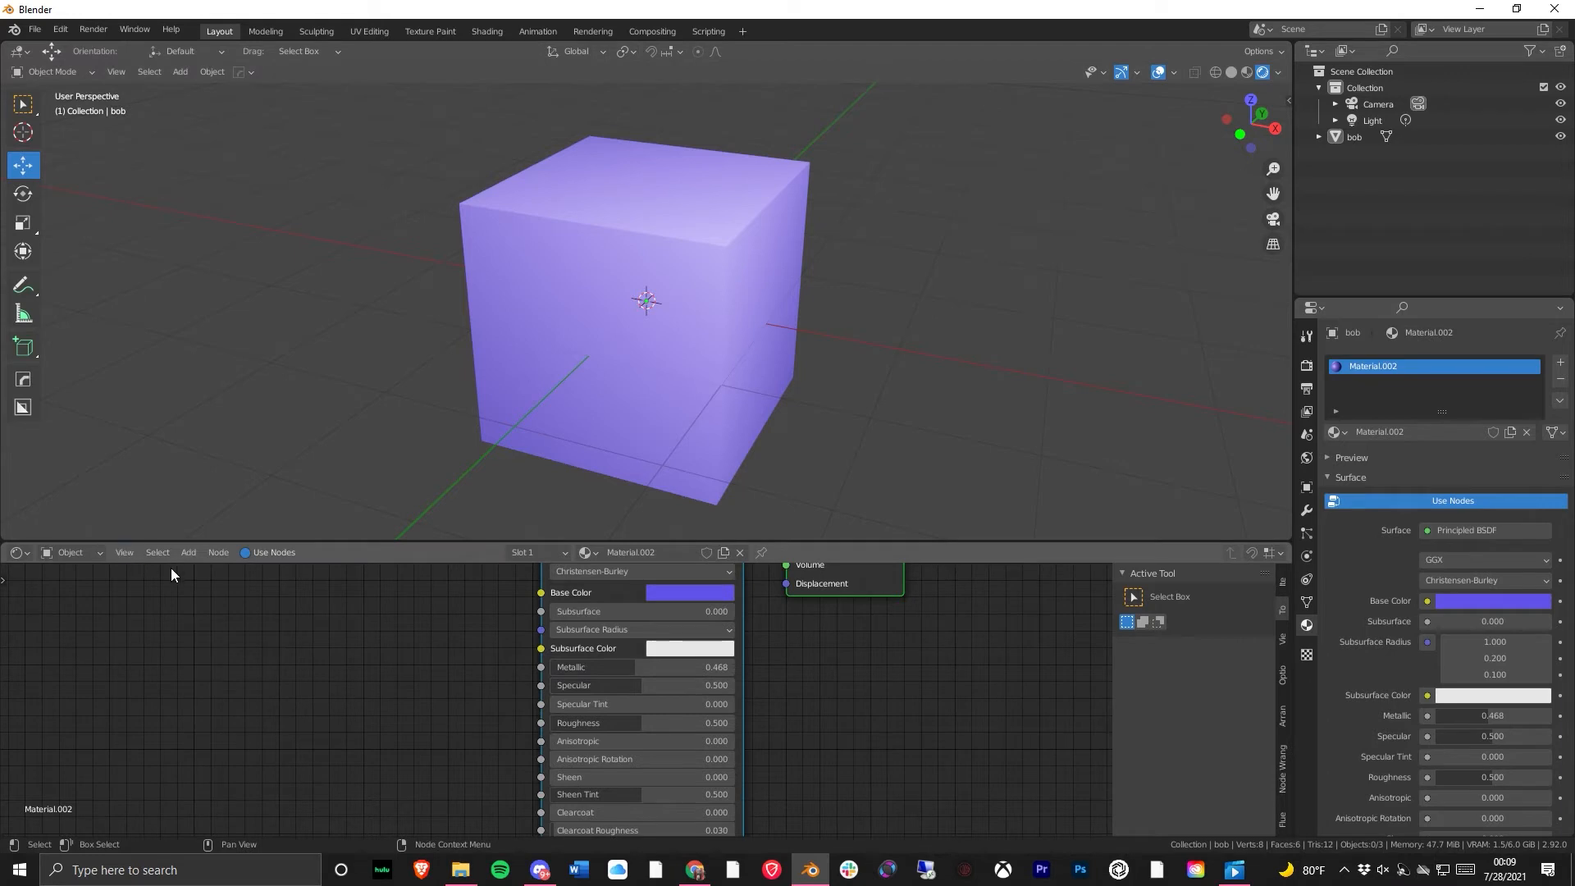
{"action": "left_click", "coordinate": [187, 554]}
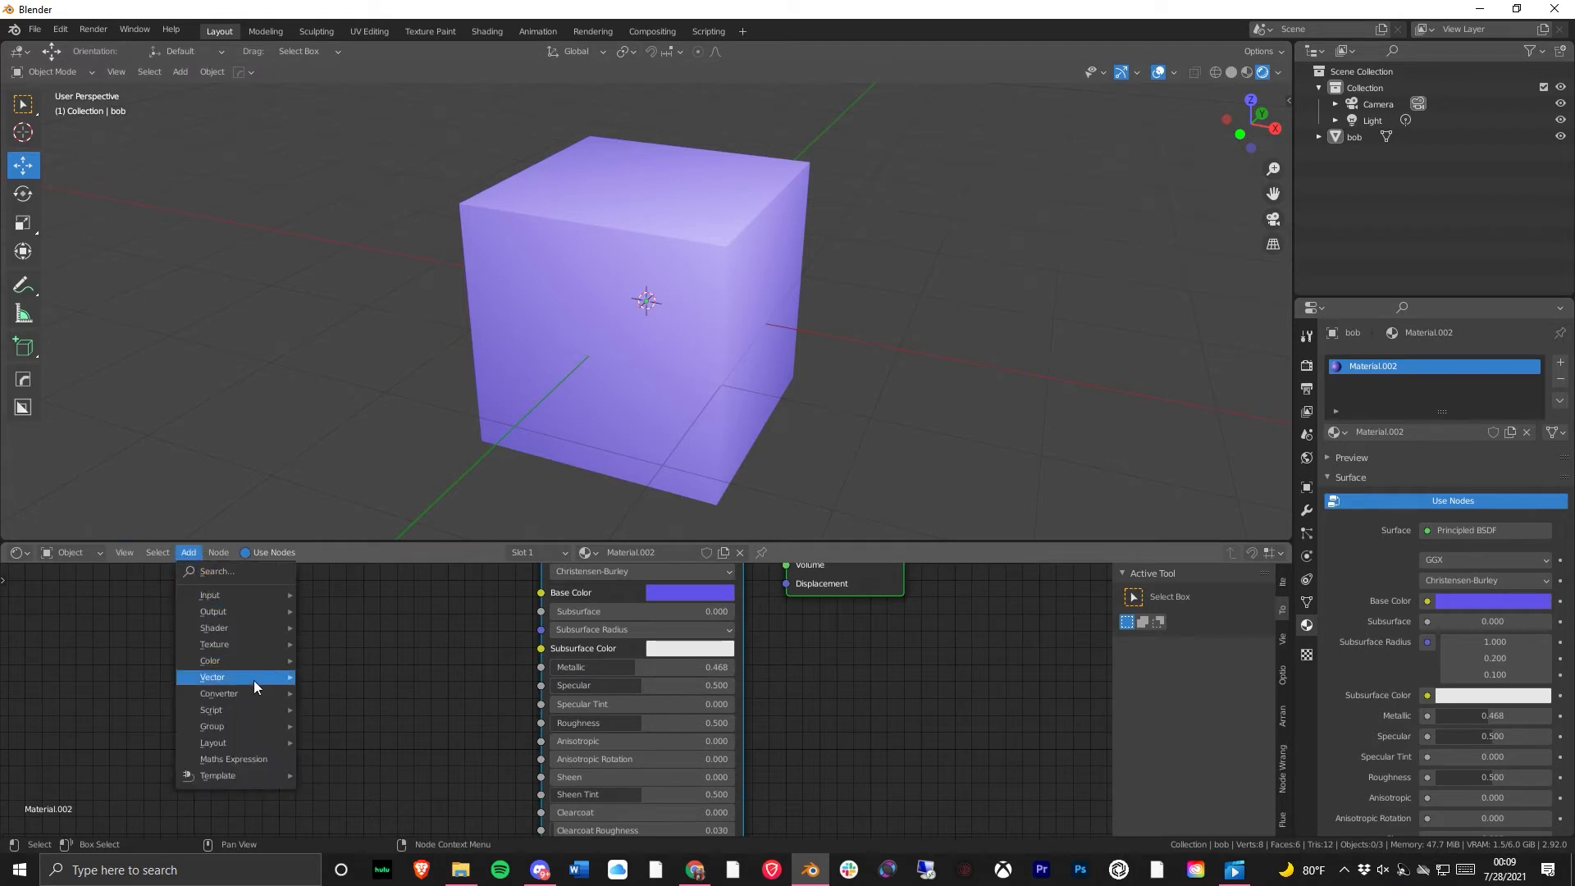
{"action": "mouse_move", "coordinate": [263, 640]}
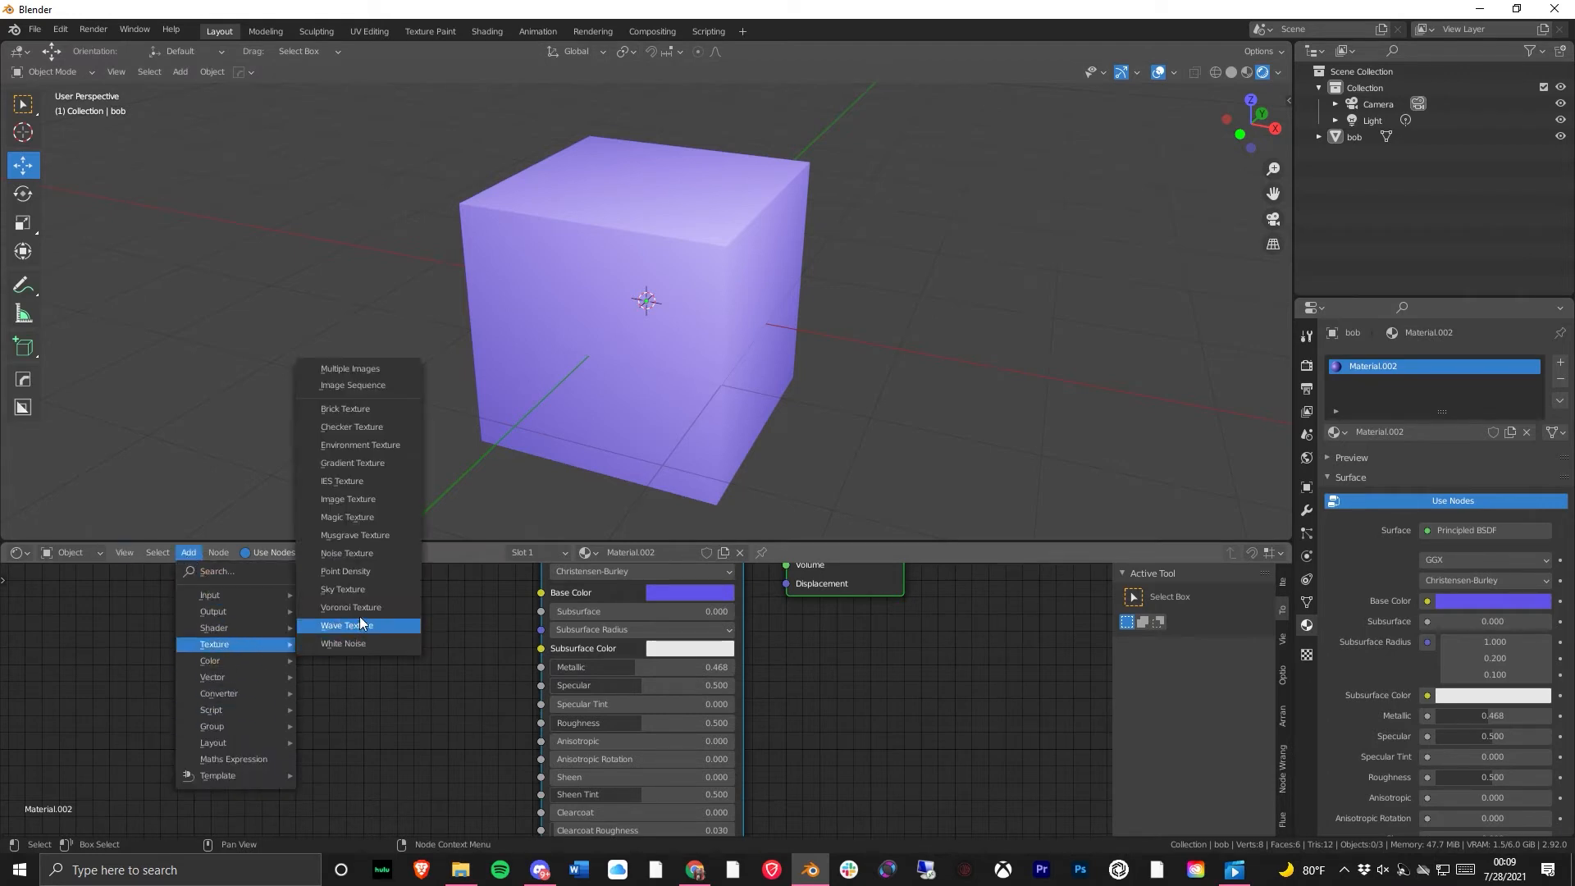
{"action": "left_click", "coordinate": [371, 553]}
{"action": "left_click", "coordinate": [233, 558]}
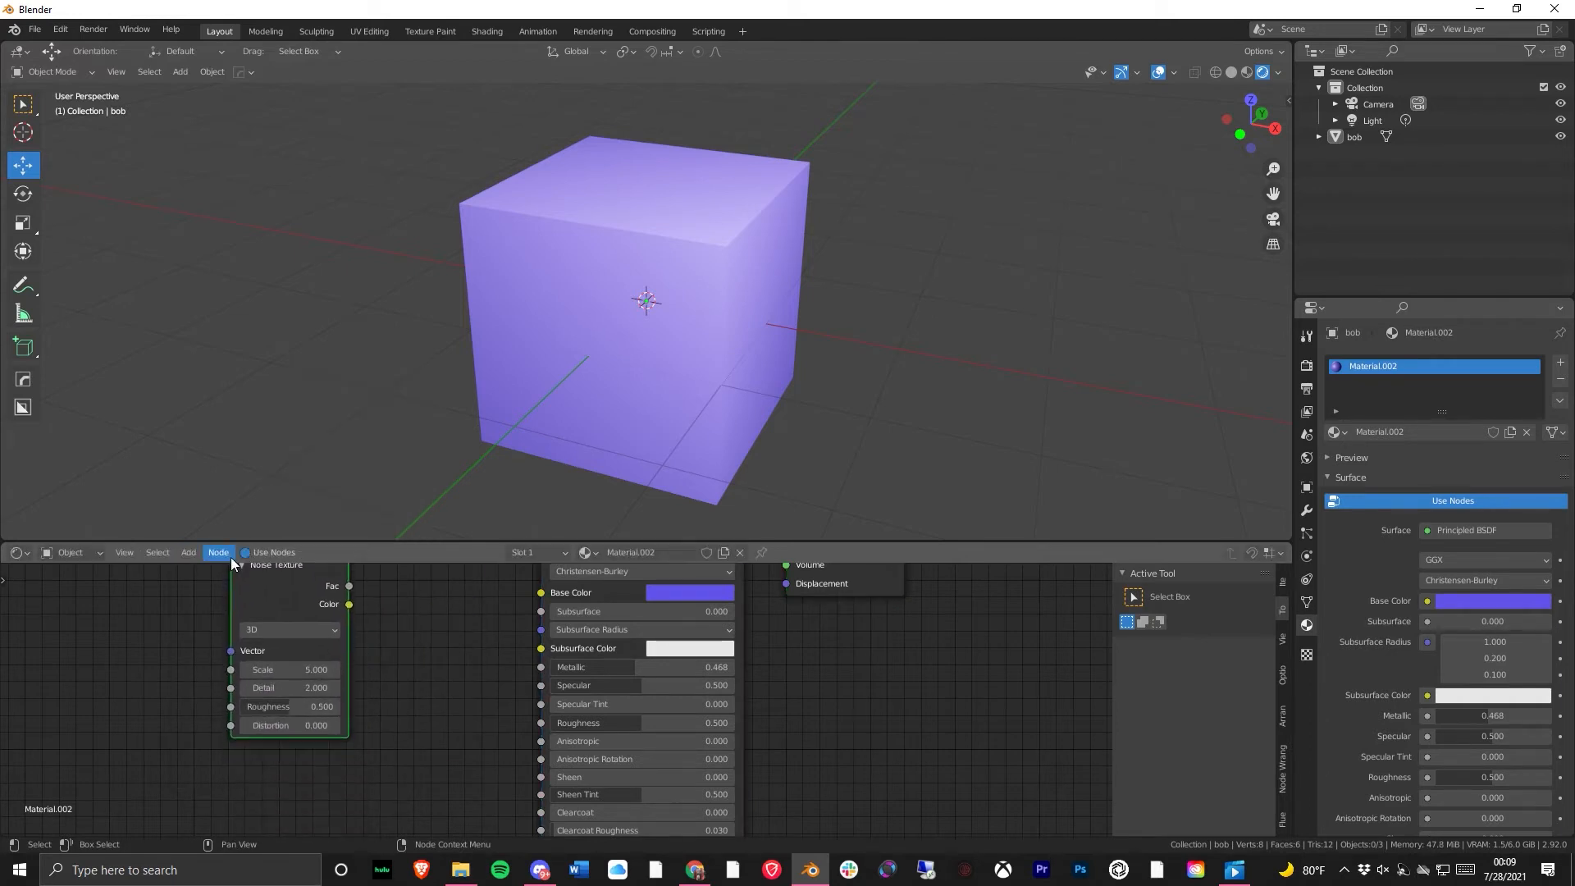
- Try the Noise Texture's Color and Fac outputs as the Principled BSDF's Base Color, leaving Fac linked
{"action": "middle_click_drag", "start_coordinate": [438, 654], "coordinate": [389, 694]}
{"action": "mouse_move", "coordinate": [234, 618]}
{"action": "left_mouse_down"}
{"action": "mouse_move", "coordinate": [325, 588]}
{"action": "mouse_move", "coordinate": [268, 587]}
{"action": "mouse_move", "coordinate": [228, 614]}
{"action": "left_mouse_up"}
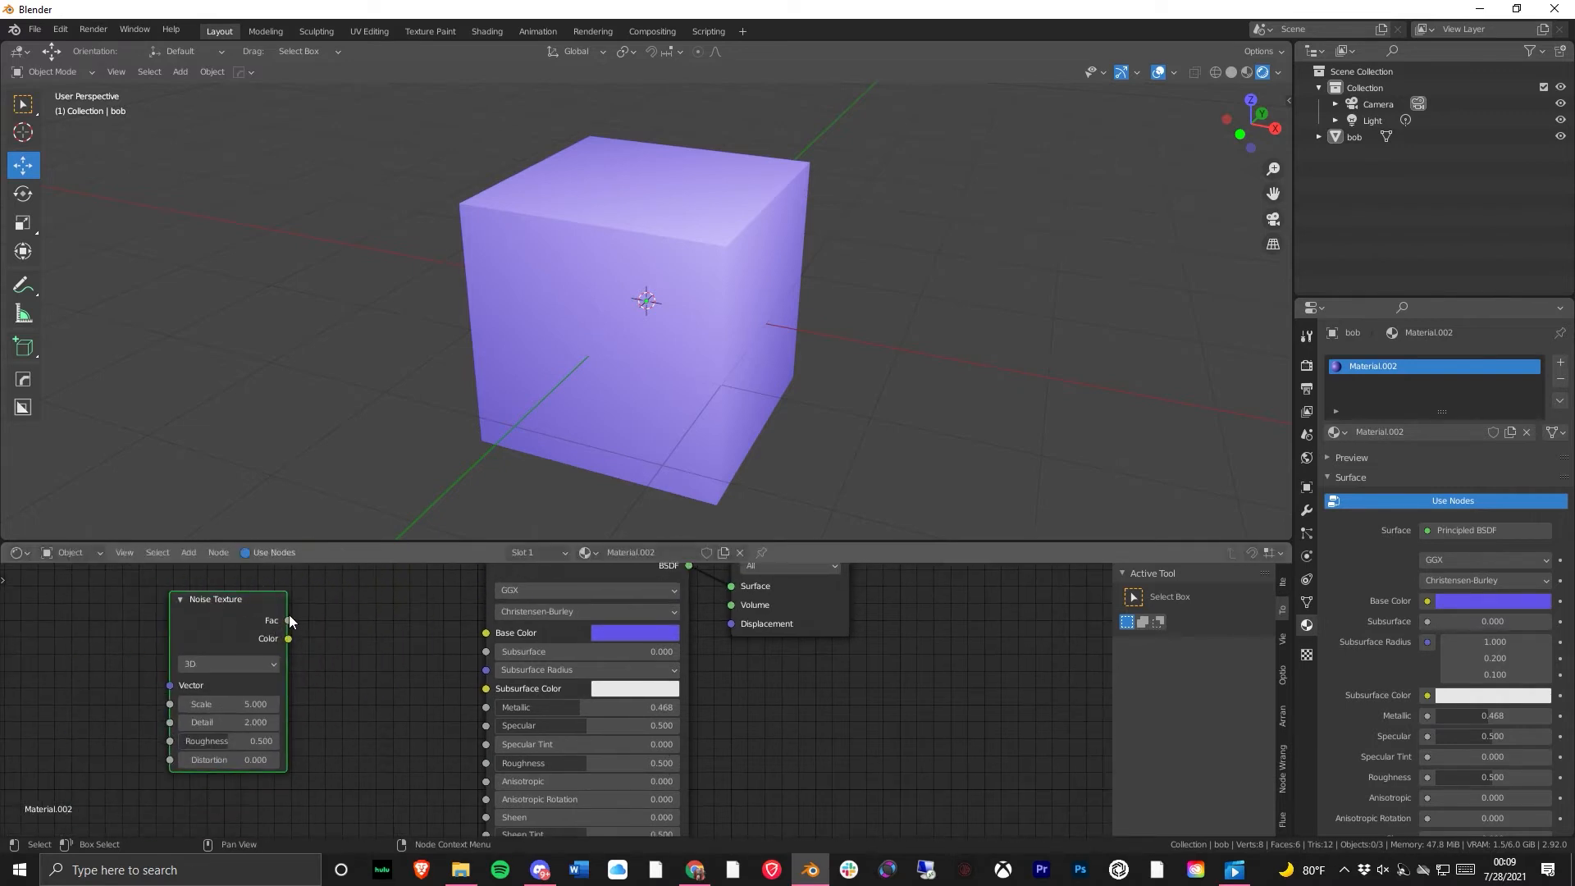
{"action": "left_click_drag", "start_coordinate": [289, 621], "coordinate": [486, 632]}
{"action": "middle_click_drag", "start_coordinate": [684, 388], "coordinate": [648, 345]}
{"action": "left_click_drag", "start_coordinate": [287, 639], "coordinate": [317, 639]}
{"action": "left_click_drag", "start_coordinate": [445, 630], "coordinate": [473, 602]}
{"action": "middle_click_drag", "start_coordinate": [632, 327], "coordinate": [714, 369]}
{"action": "scroll", "coordinate": [643, 368], "scroll_direction": "up", "scroll_amount": 4}
{"action": "scroll", "coordinate": [801, 377], "scroll_direction": "down", "scroll_amount": 3}
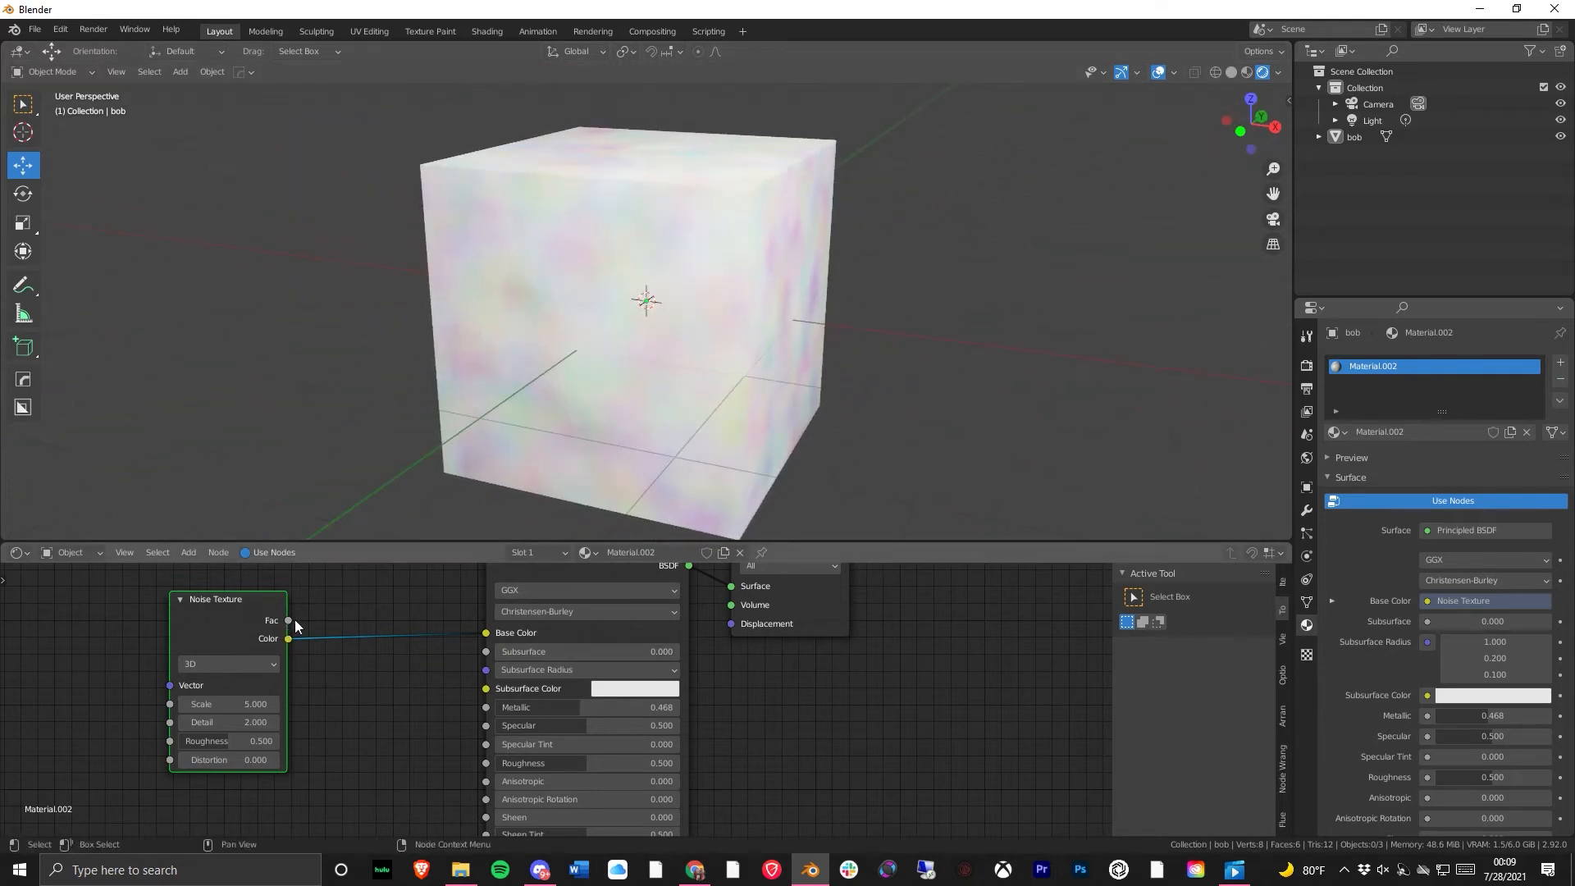
{"action": "left_click_drag", "start_coordinate": [288, 621], "coordinate": [486, 633]}
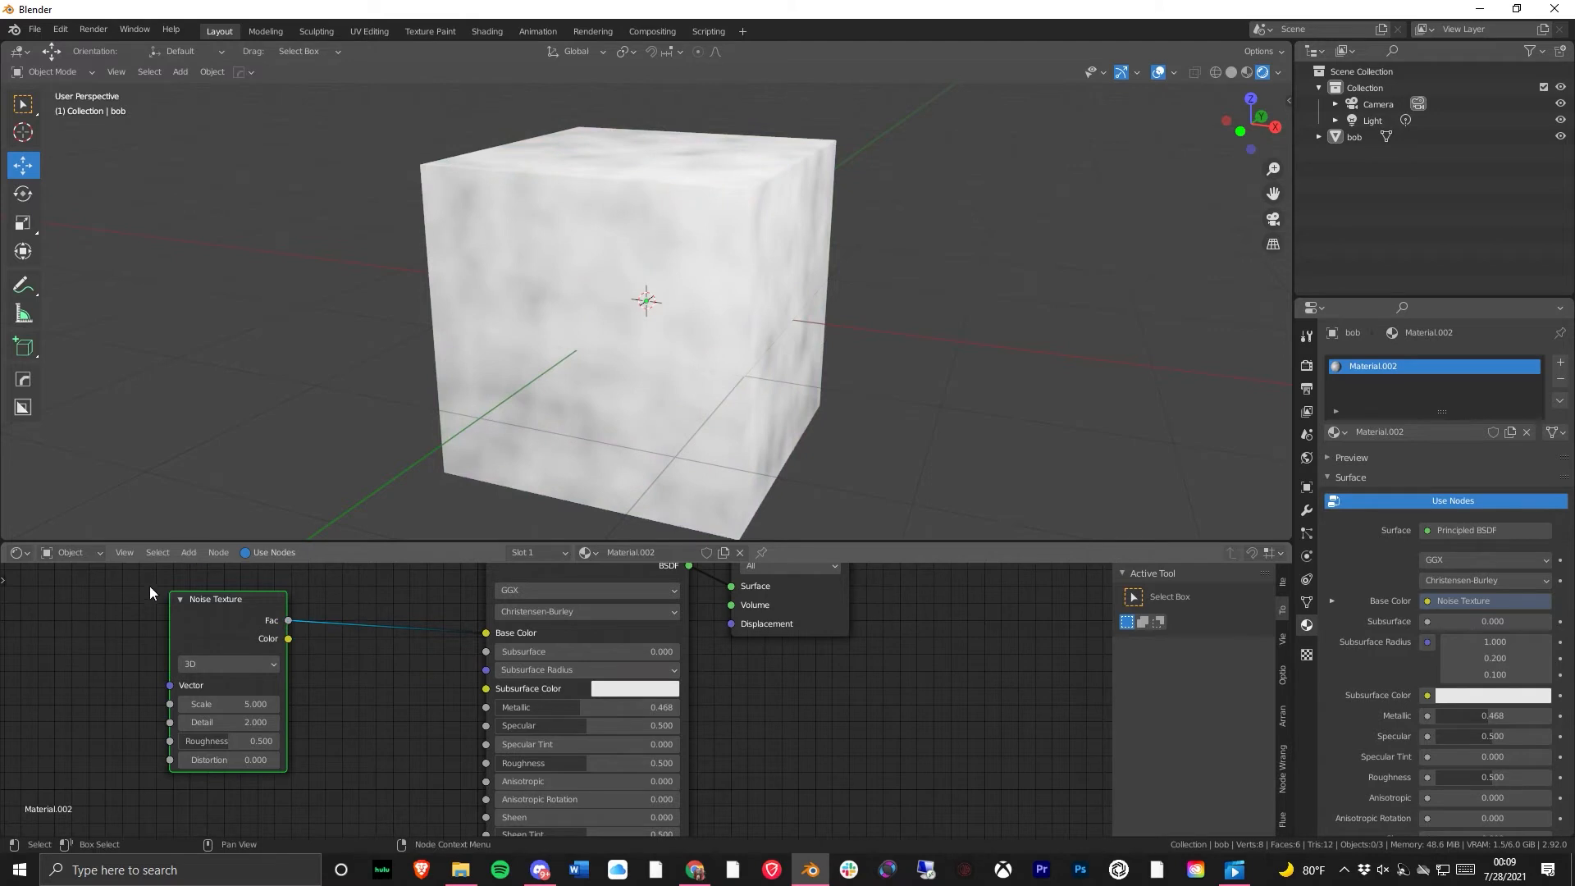
- Move the Noise Texture away from the shader and insert a ColorRamp node on its link to Base Color
{"action": "left_click_drag", "start_coordinate": [212, 637], "coordinate": [128, 619]}
{"action": "left_click", "coordinate": [195, 553]}
{"action": "left_click", "coordinate": [180, 550]}
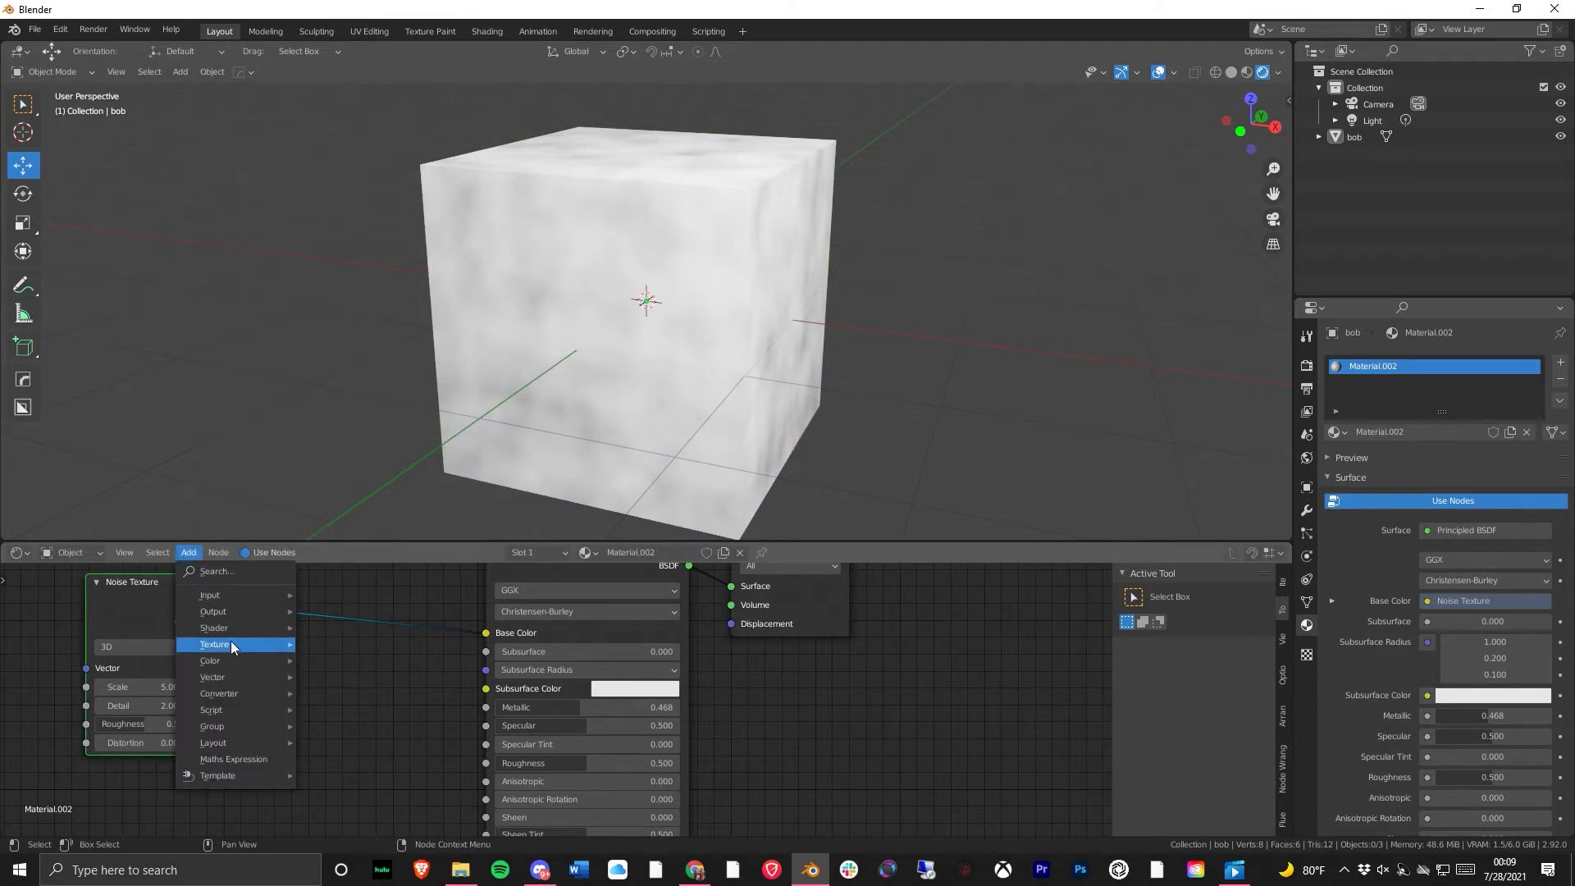
{"action": "left_click", "coordinate": [233, 572]}
{"action": "type", "text": "colo"}
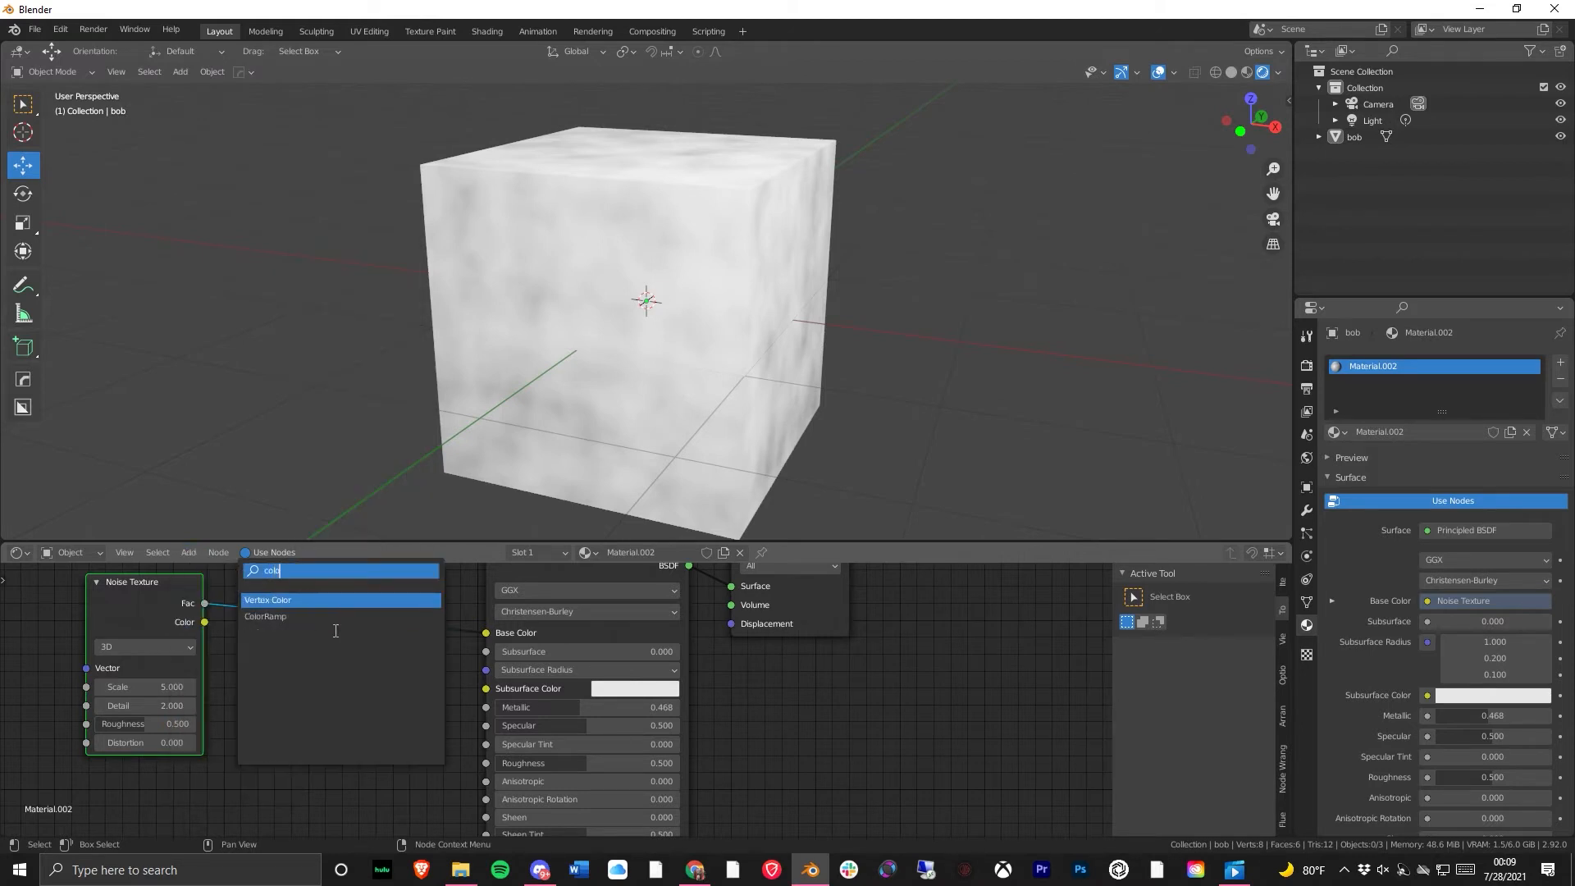
{"action": "key", "text": "Down"}
{"action": "key", "text": "Return"}
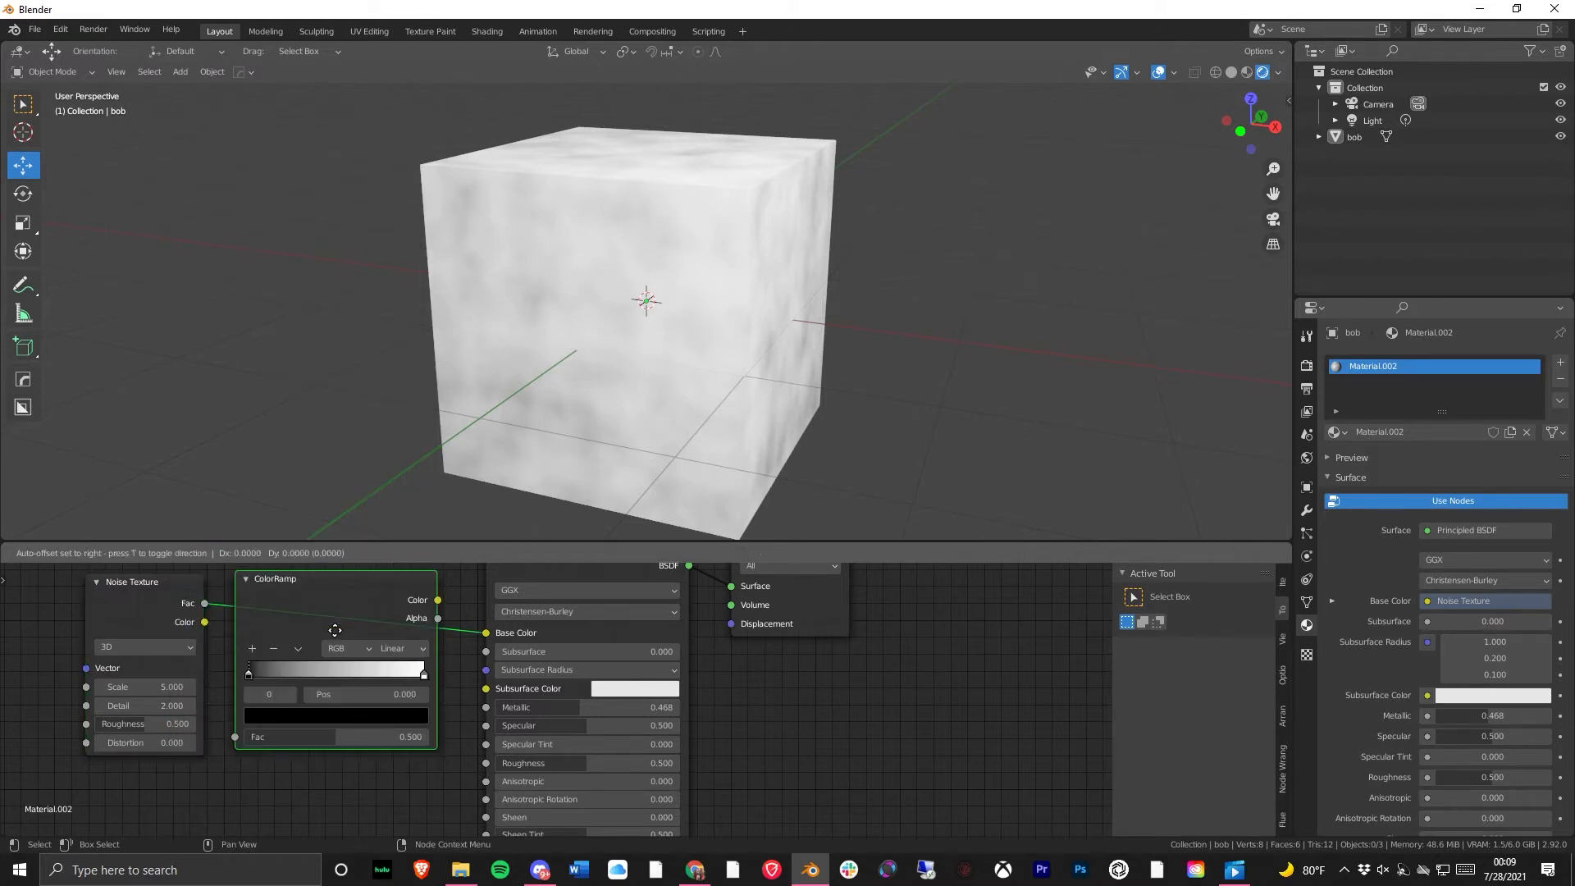
{"action": "left_click", "coordinate": [371, 626]}
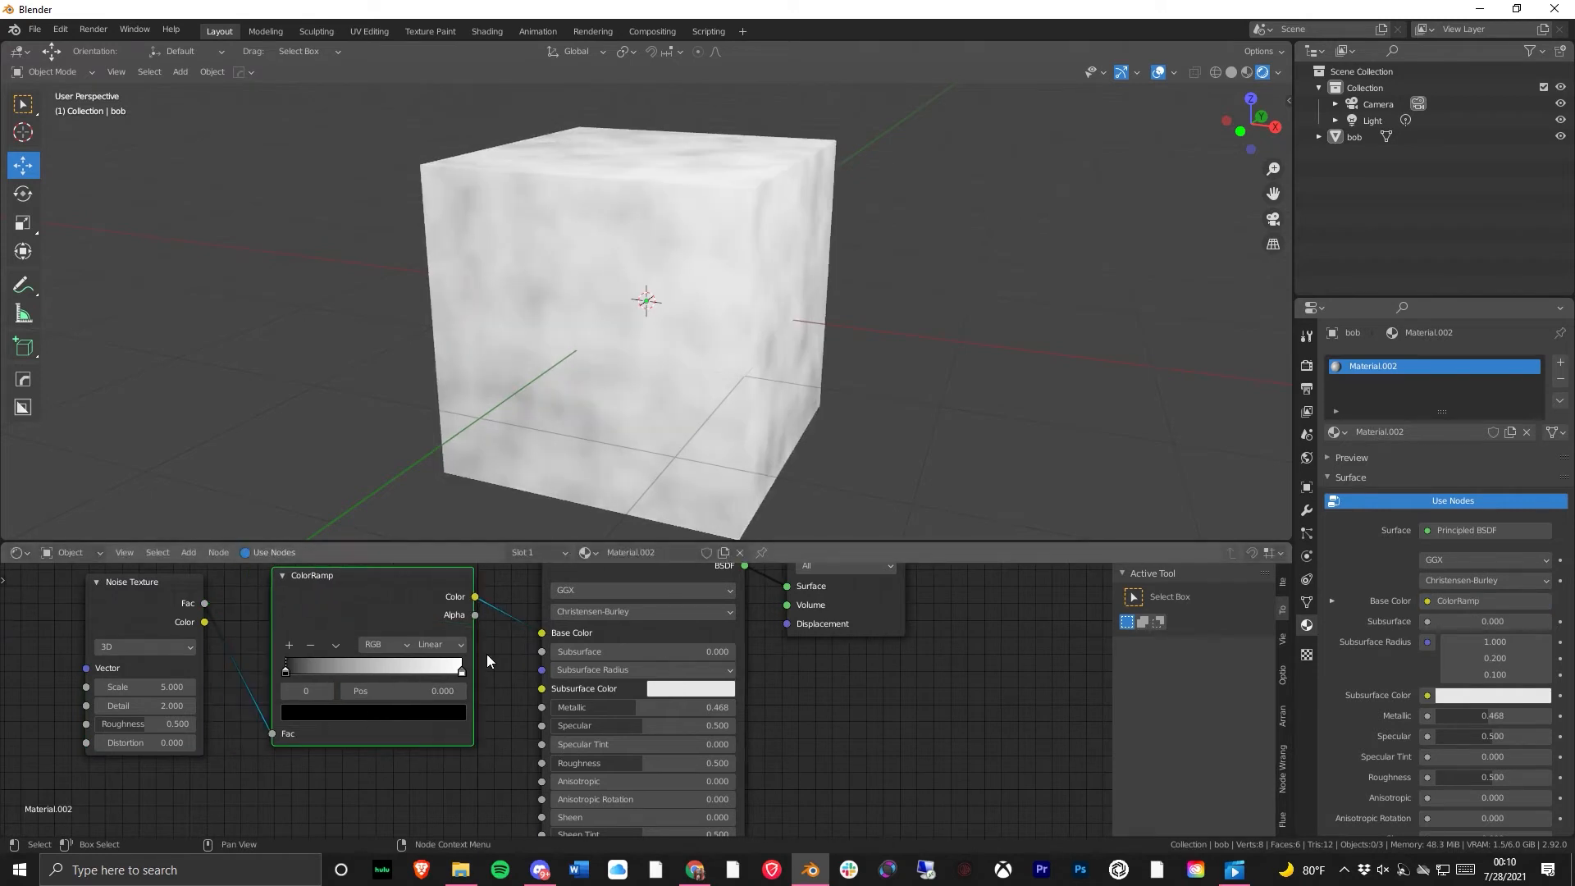
- Set the ColorRamp's black stop to position 0.518 and its white stop to 0.541 for hard-edged patches
{"action": "left_click_drag", "start_coordinate": [282, 671], "coordinate": [381, 682]}
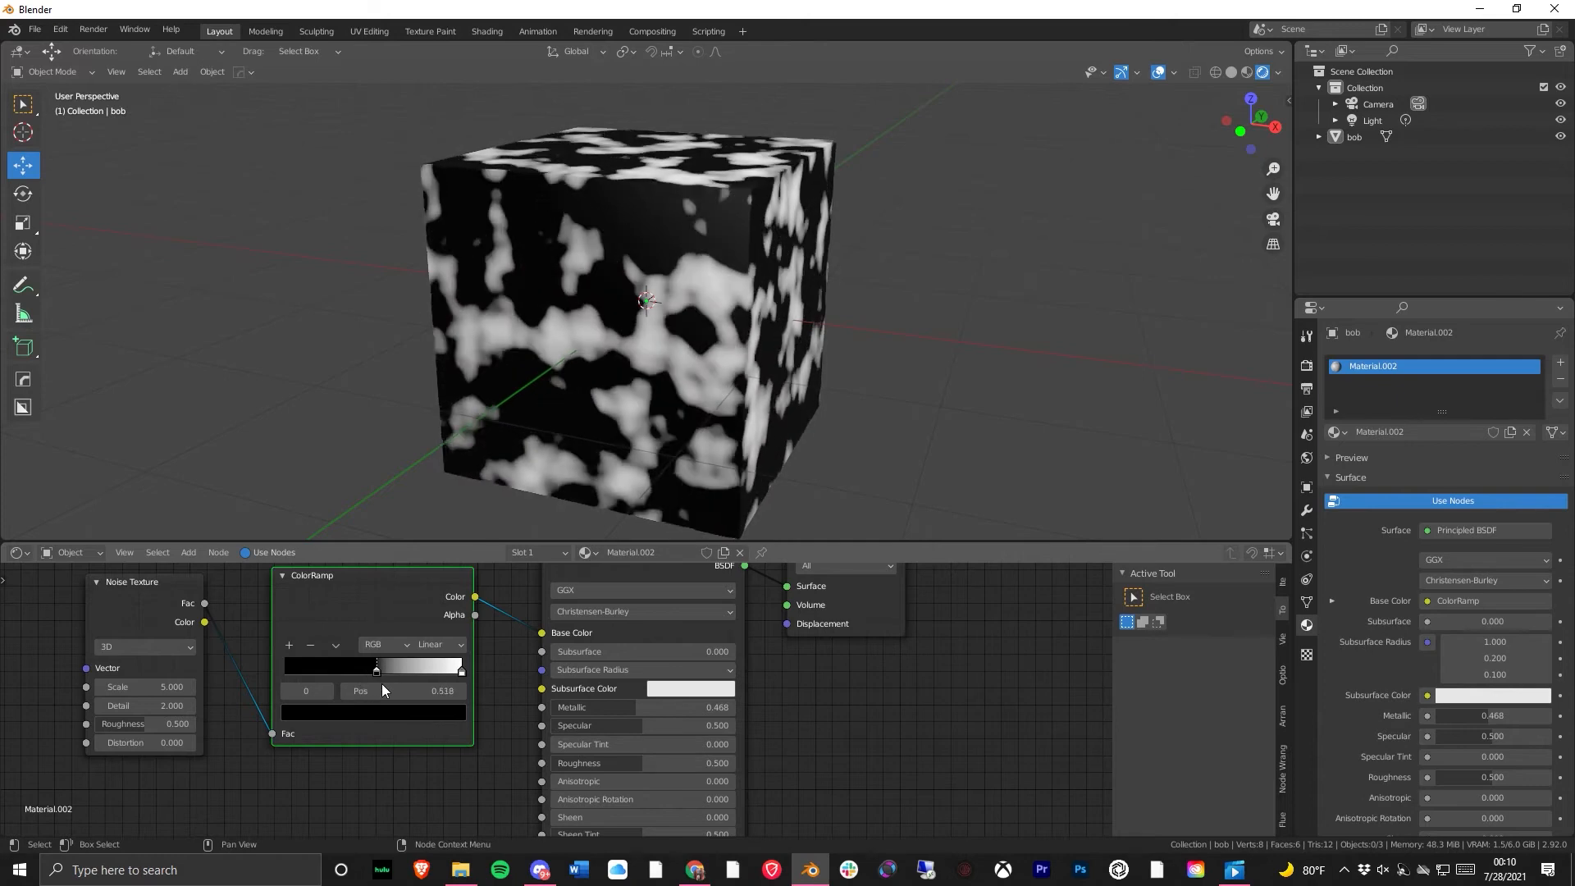
{"action": "left_click", "coordinate": [460, 673]}
{"action": "left_click_drag", "start_coordinate": [447, 675], "coordinate": [381, 671]}
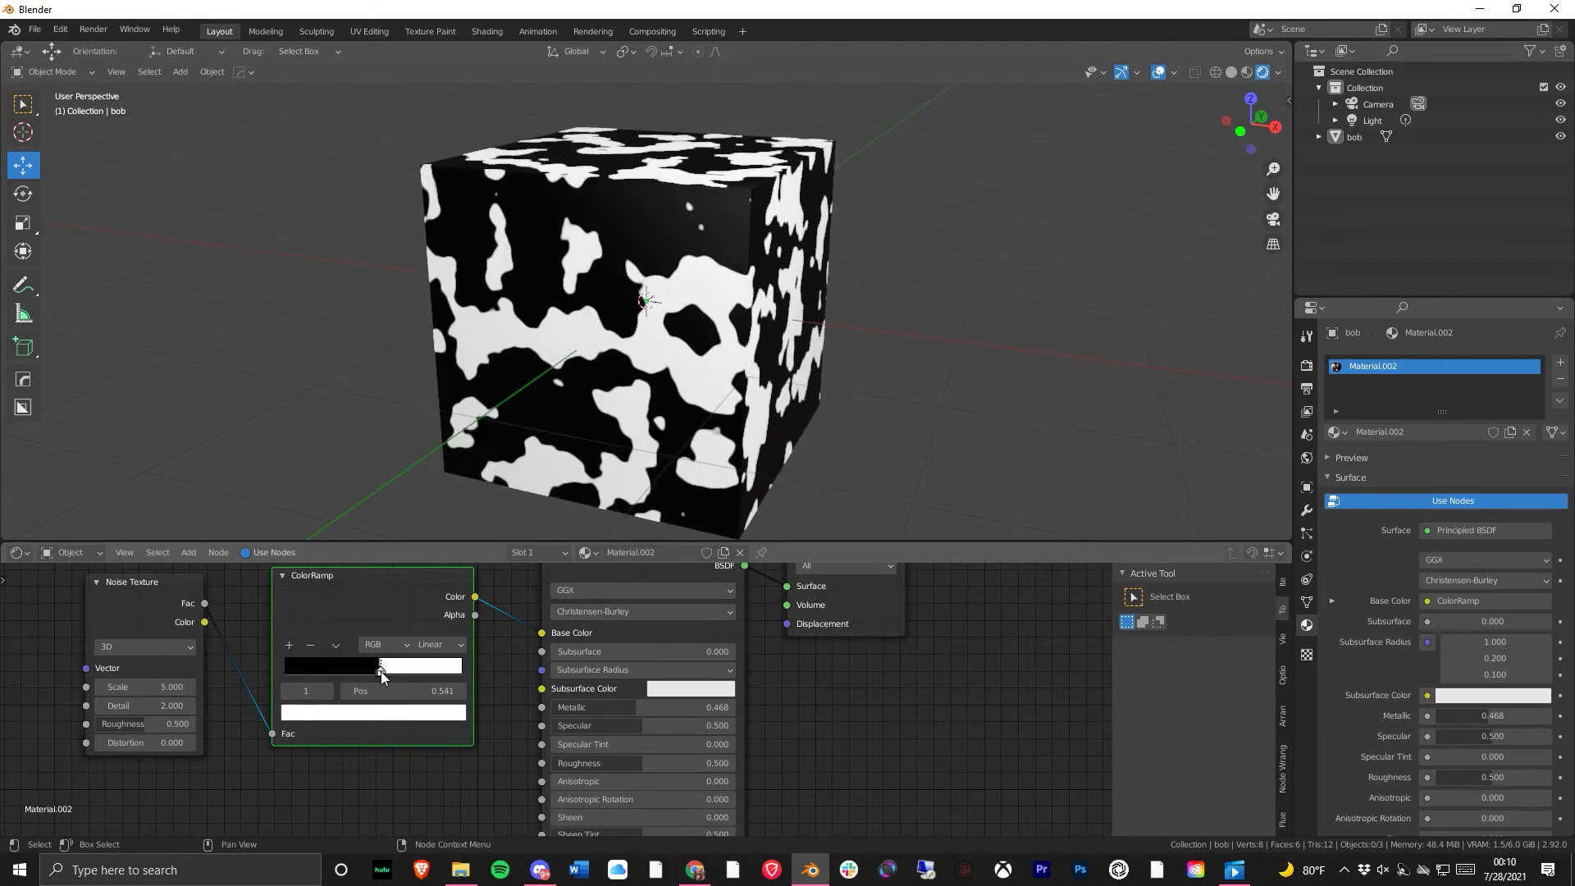
{"action": "mouse_move", "coordinate": [391, 466]}
{"action": "middle_mouse_down"}
{"action": "mouse_move", "coordinate": [515, 494]}
{"action": "mouse_move", "coordinate": [389, 464]}
{"action": "middle_mouse_up"}
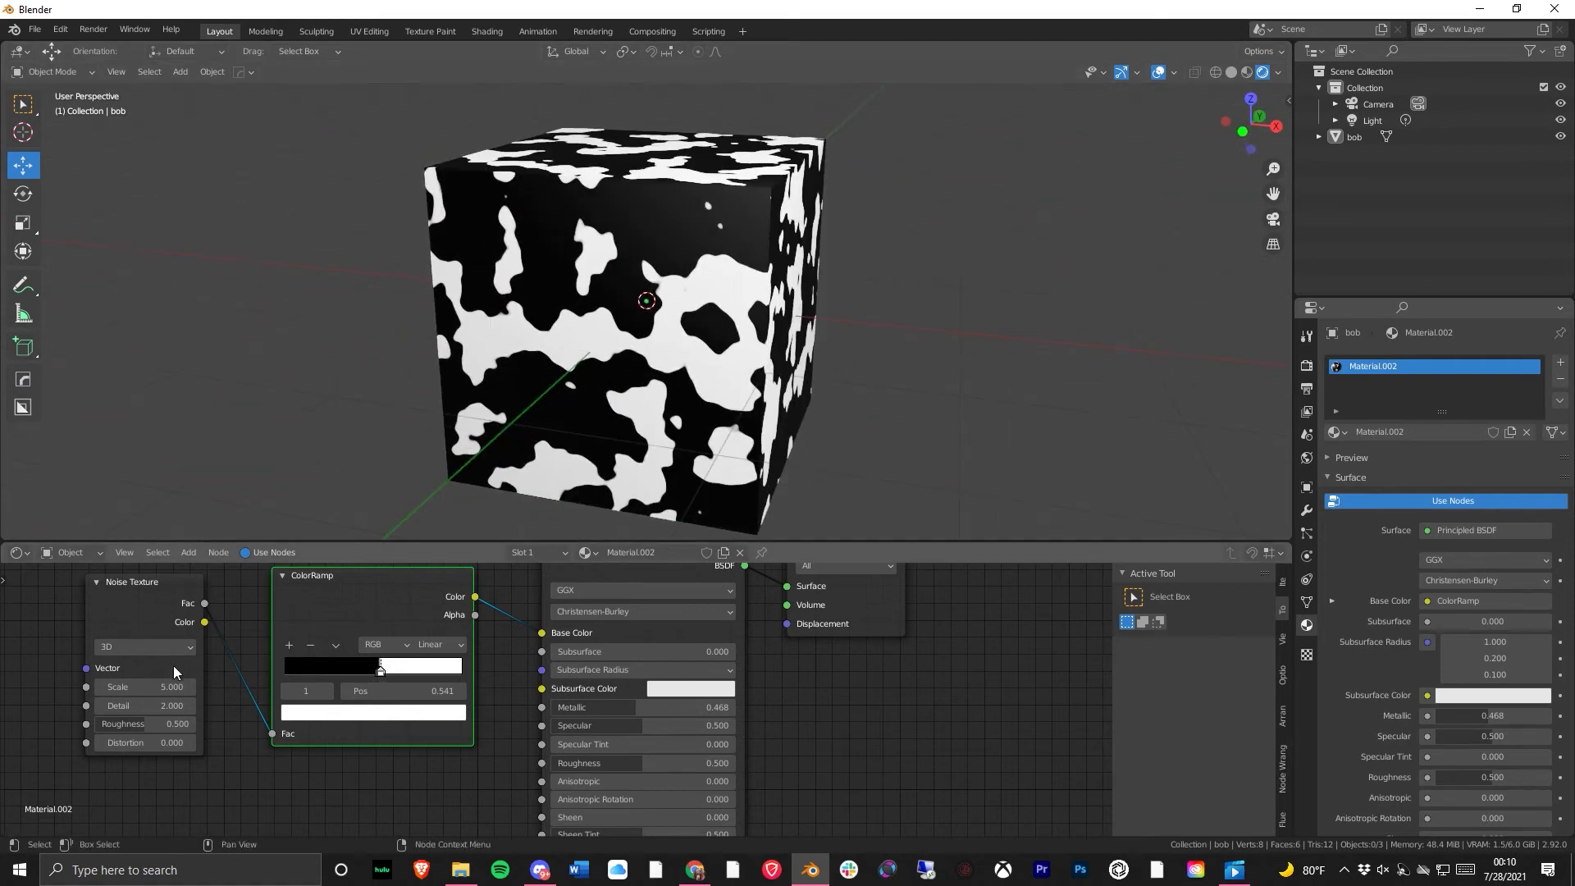
- Set the Noise Texture's Detail to 15.9, Roughness to 0.892 and Scale to 1
{"action": "left_click_drag", "start_coordinate": [141, 706], "coordinate": [231, 705]}
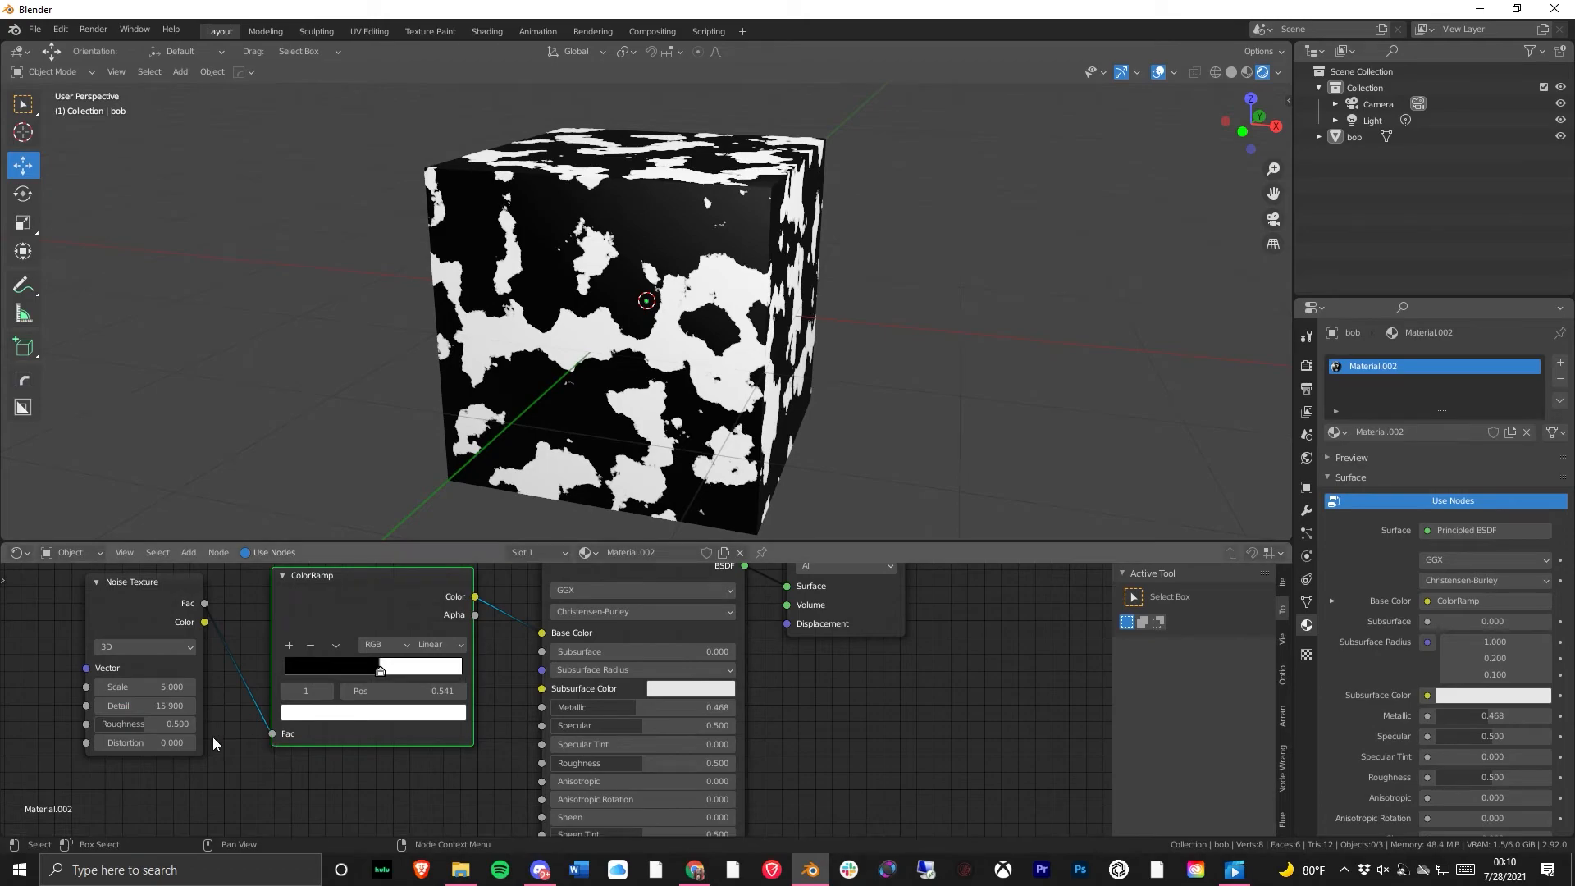
{"action": "left_click_drag", "start_coordinate": [138, 726], "coordinate": [185, 688]}
{"action": "left_click", "coordinate": [136, 686]}
{"action": "type", "text": "1"}
{"action": "key", "text": "Return"}
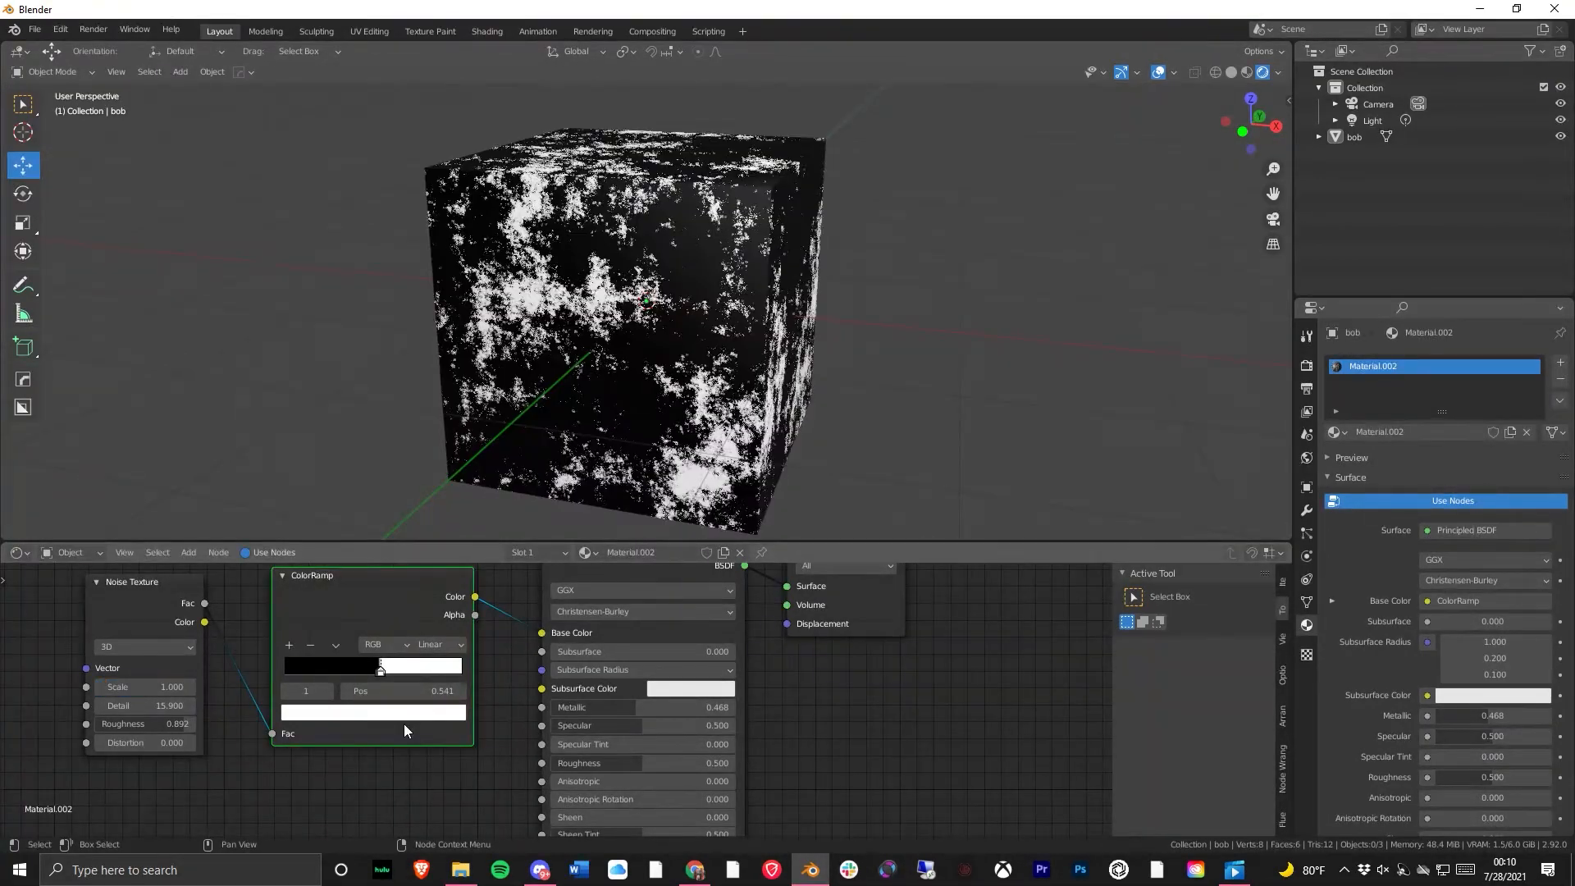
- Try Distortion values of -5 and 1 on the Noise Texture and reset it to 0
{"action": "left_click_drag", "start_coordinate": [141, 743], "coordinate": [37, 743]}
{"action": "left_click", "coordinate": [141, 742]}
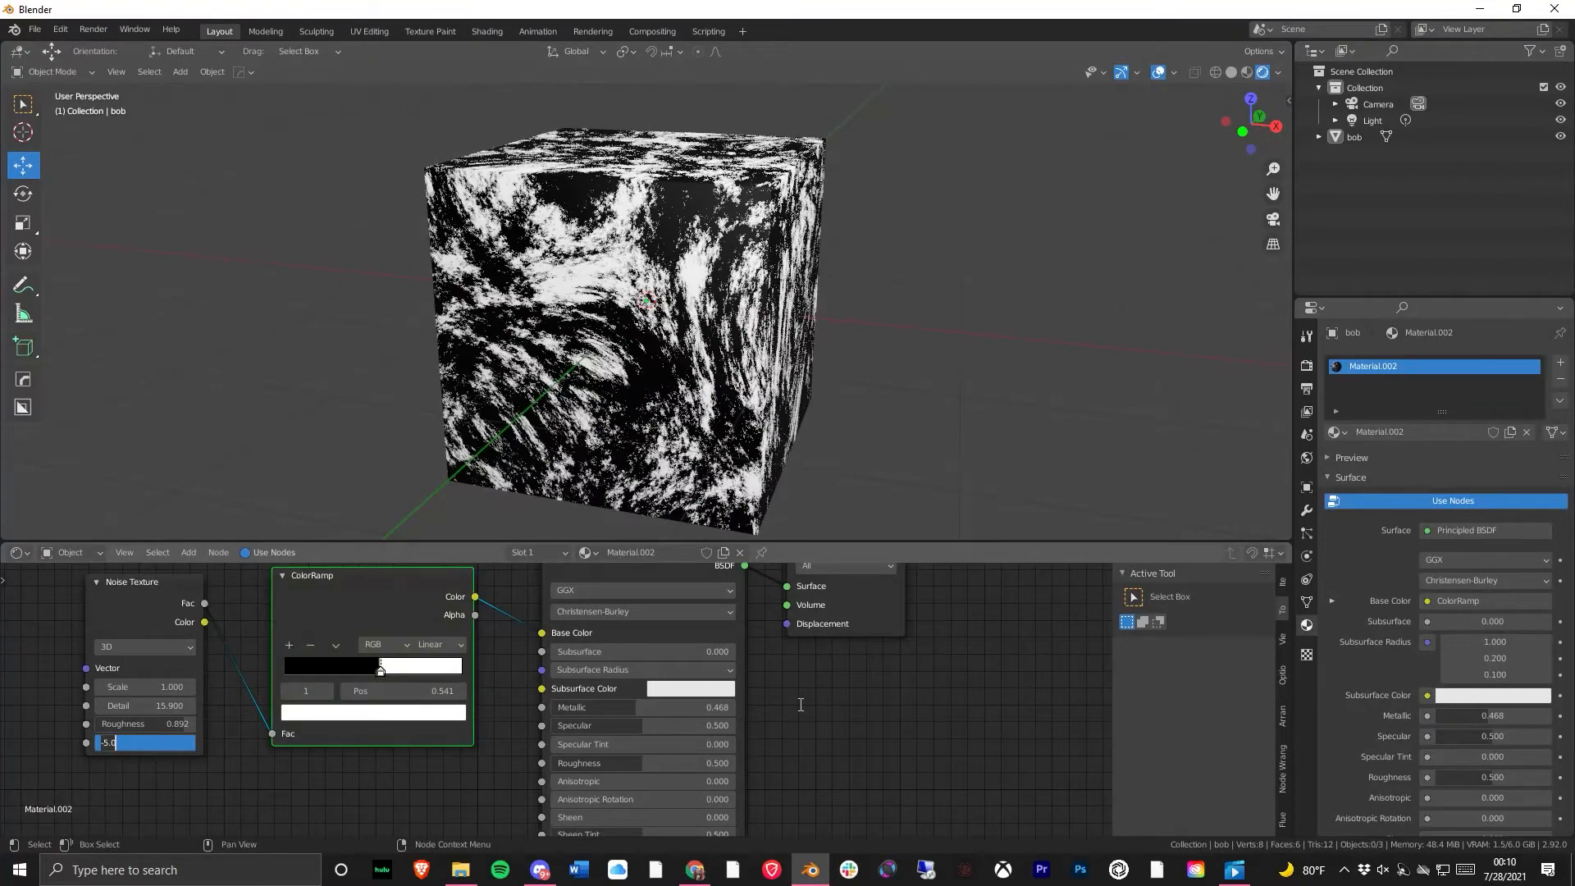
{"action": "type", "text": "1"}
{"action": "key", "text": "Return"}
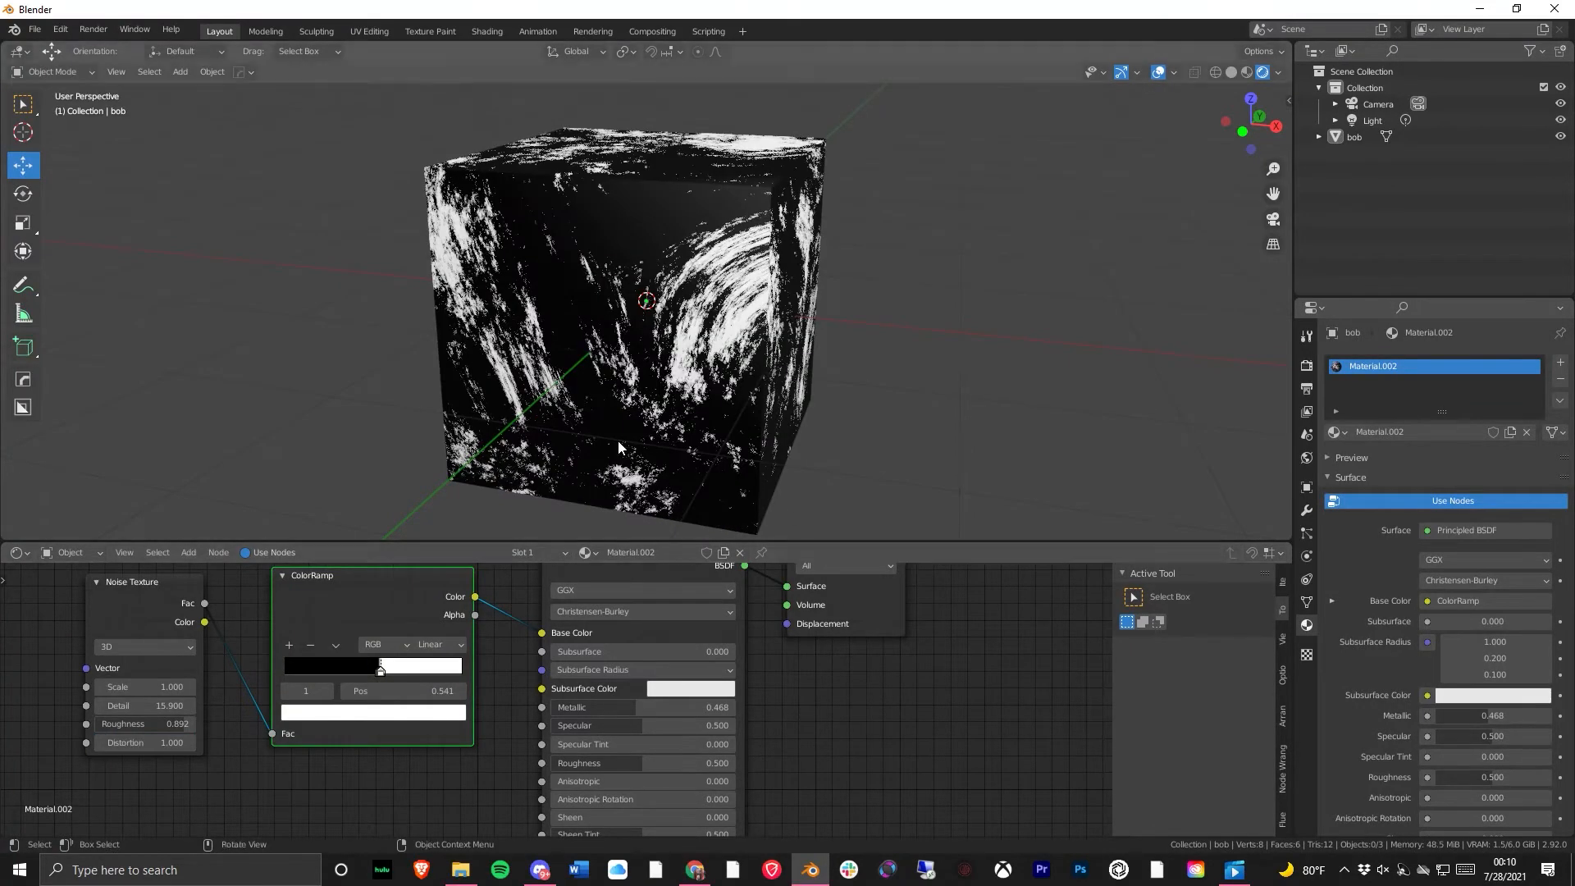
{"action": "left_click", "coordinate": [170, 742]}
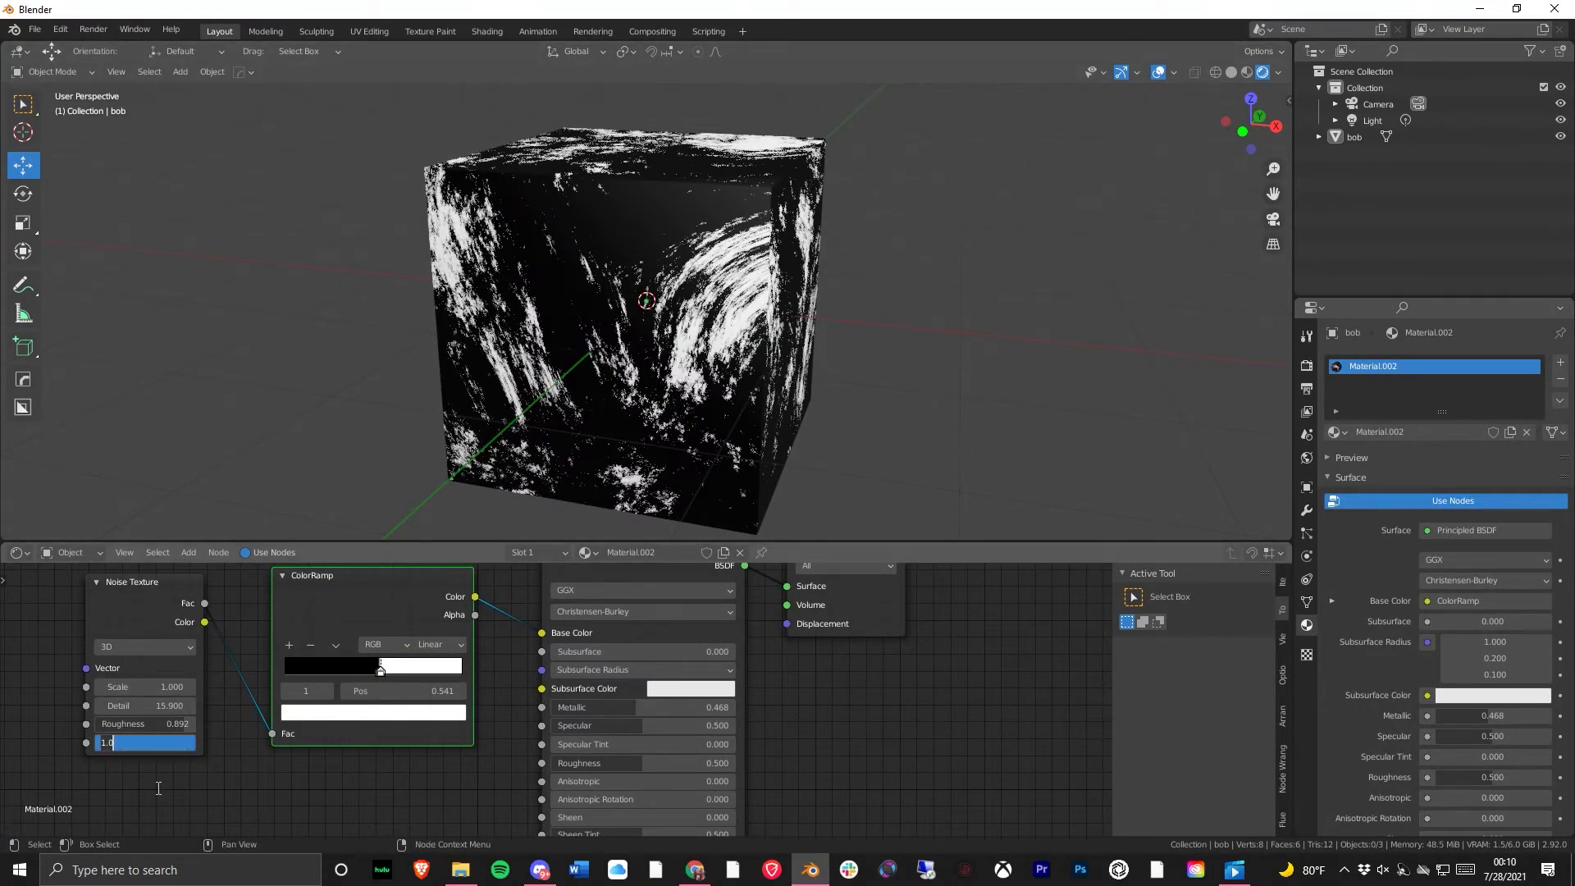
{"action": "type", "text": "0"}
{"action": "key", "text": "Return"}
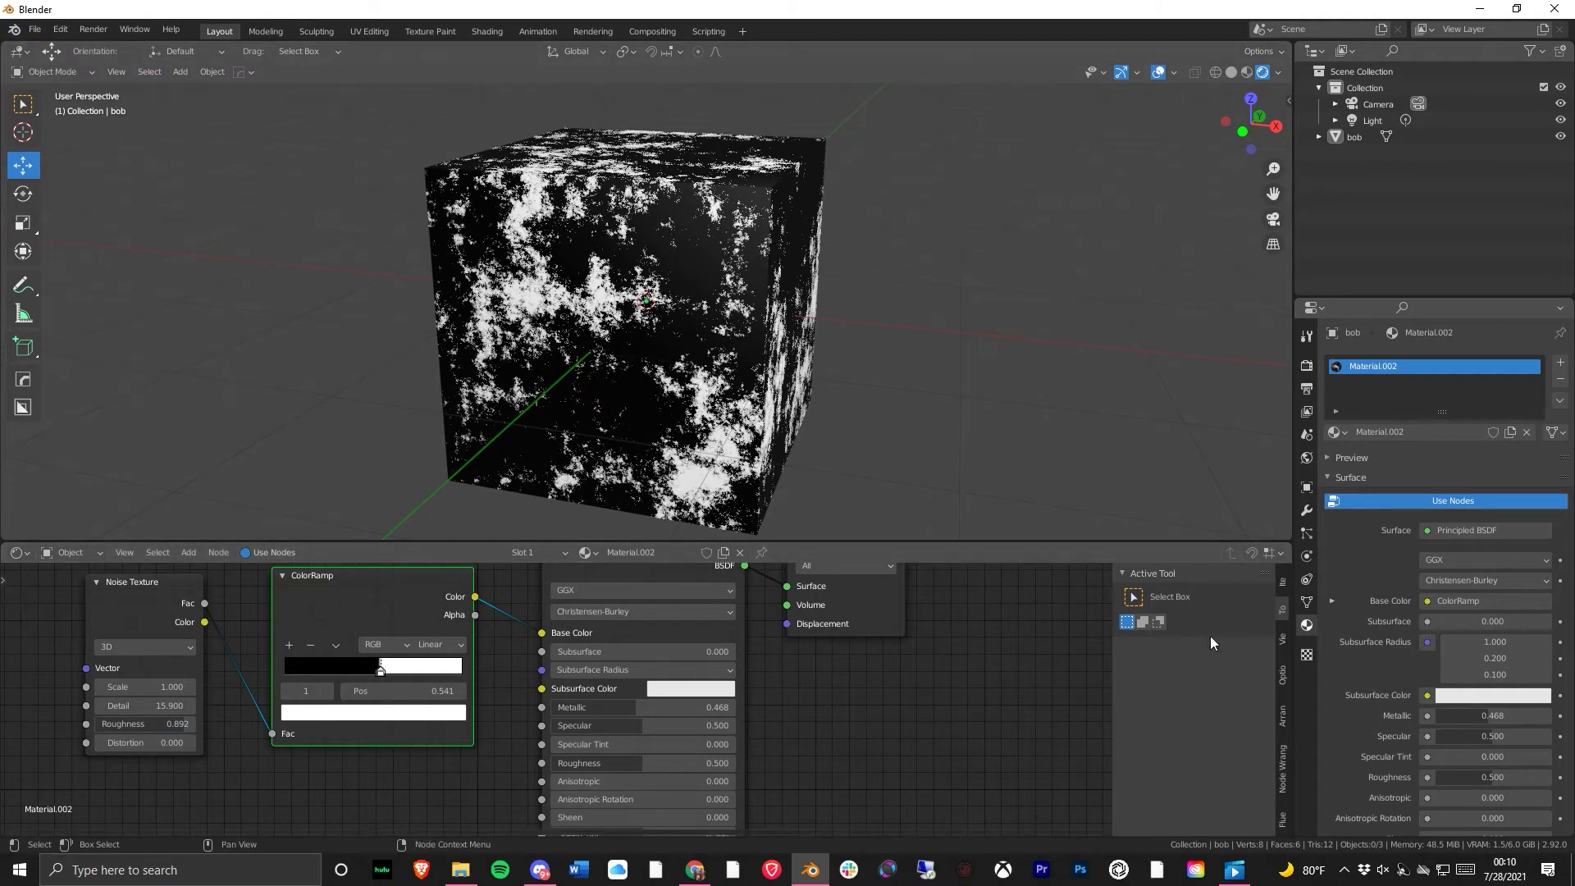
- Change the ColorRamp's white stop to purple and inspect the pattern on the cube
{"action": "scroll", "coordinate": [432, 760], "scroll_direction": "down", "scroll_amount": 4}
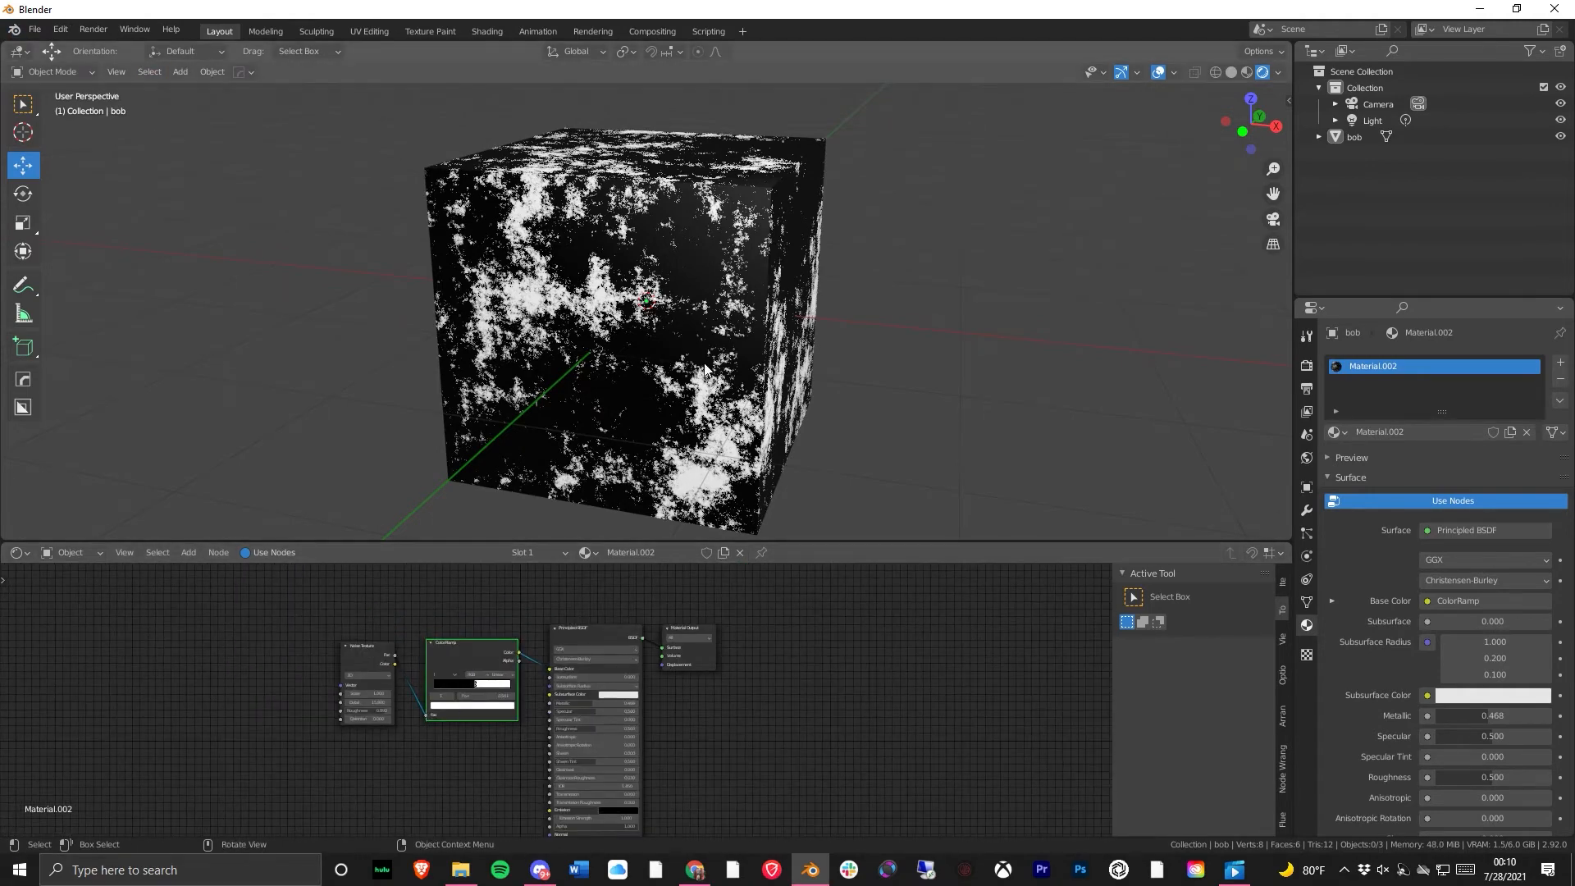
{"action": "middle_click_drag", "start_coordinate": [683, 320], "coordinate": [656, 366]}
{"action": "scroll", "coordinate": [443, 775], "scroll_direction": "up", "scroll_amount": 4}
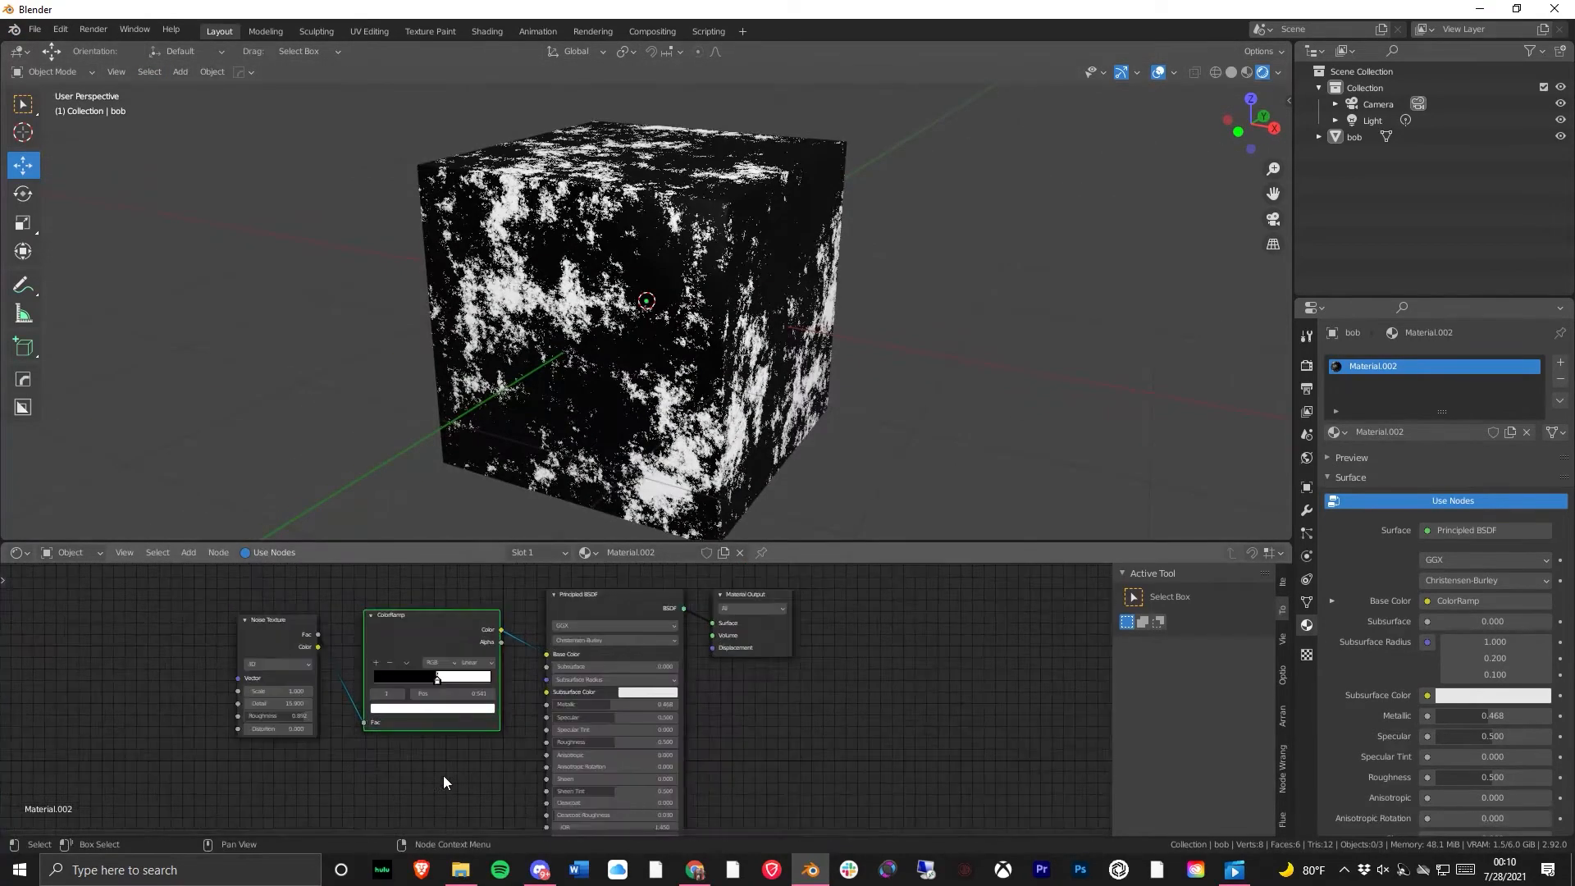
{"action": "left_click", "coordinate": [425, 712]}
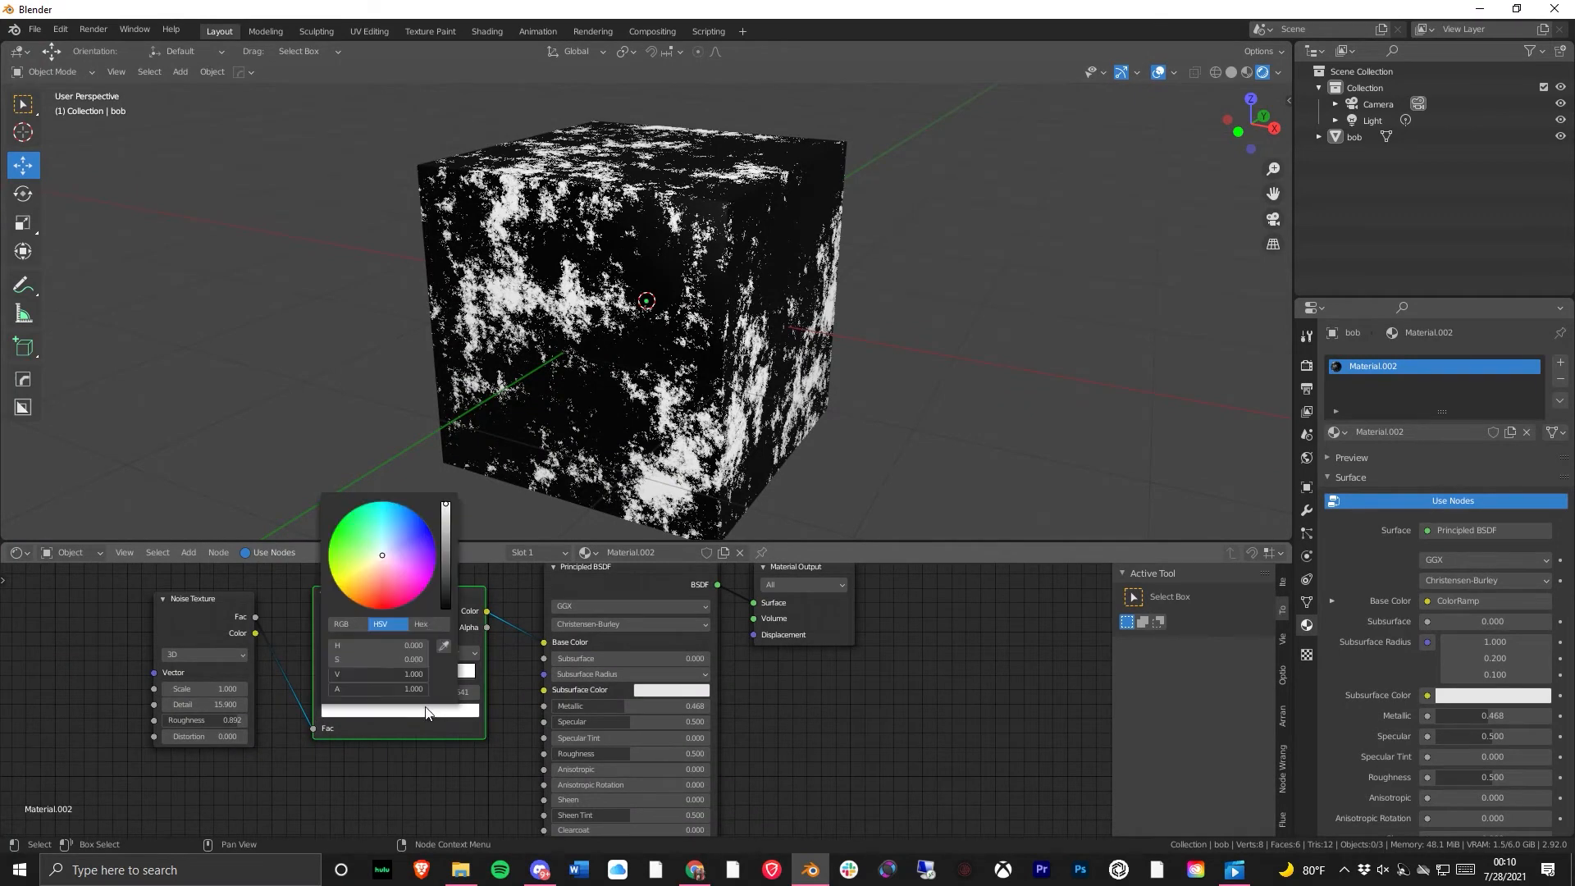
{"action": "left_click_drag", "start_coordinate": [413, 572], "coordinate": [420, 552]}
{"action": "middle_click_drag", "start_coordinate": [846, 336], "coordinate": [655, 320]}
{"action": "scroll", "coordinate": [713, 361], "scroll_direction": "up", "scroll_amount": 6}
{"action": "scroll", "coordinate": [656, 353], "scroll_direction": "down", "scroll_amount": 6}
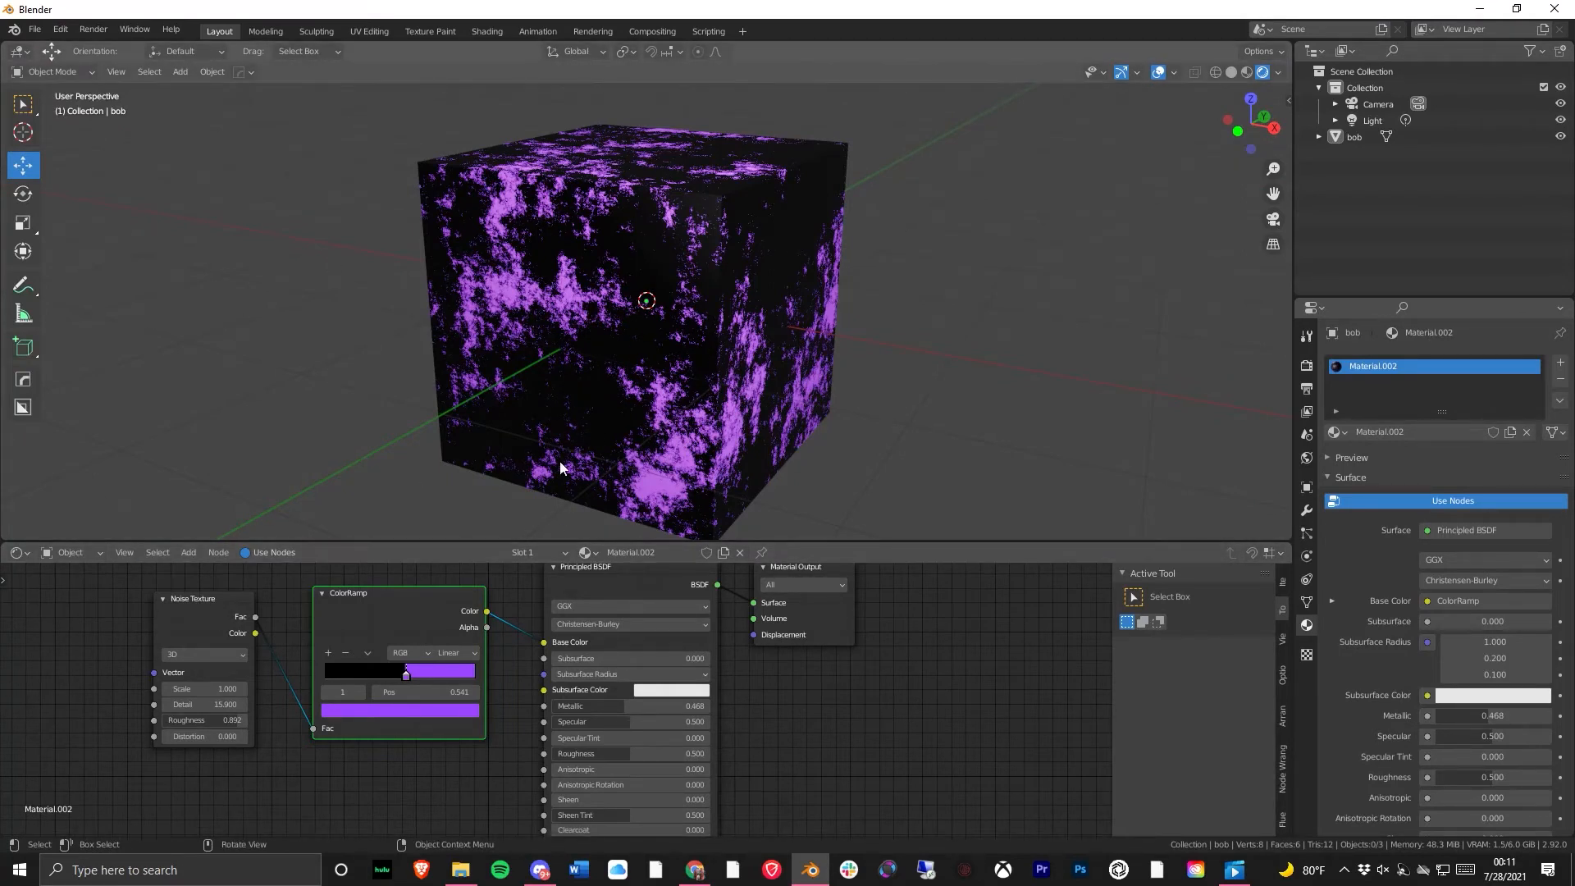
- Replace the Noise Texture and ColorRamp nodes with an Image Texture node whose Color output feeds Base Color
{"action": "left_click_drag", "start_coordinate": [87, 745], "coordinate": [386, 617]}
{"action": "key", "text": "Delete"}
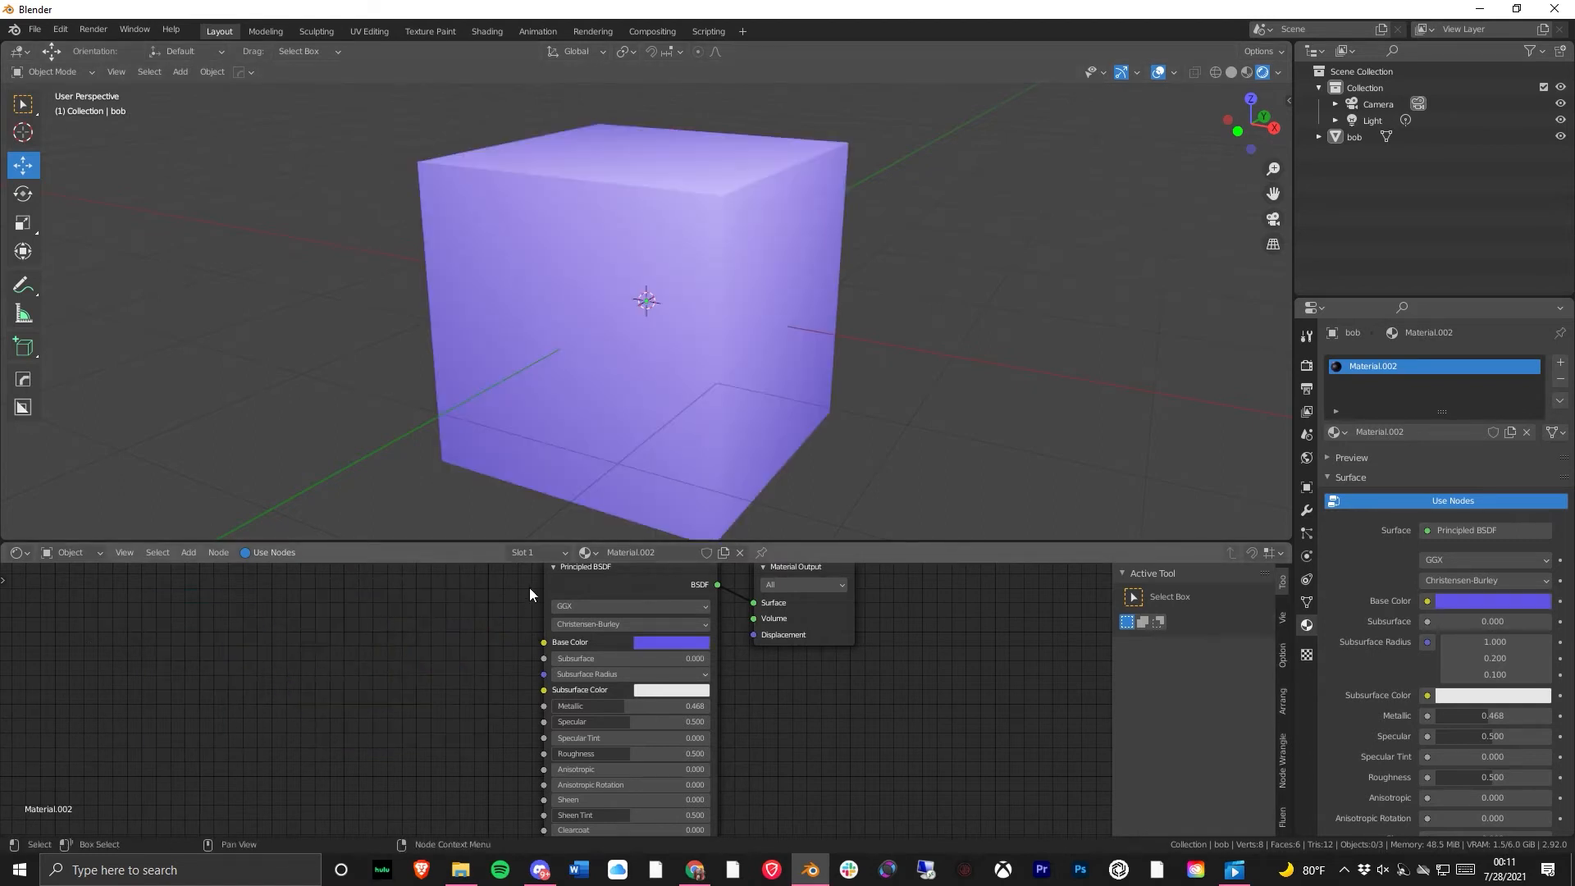
{"action": "left_click", "coordinate": [189, 552]}
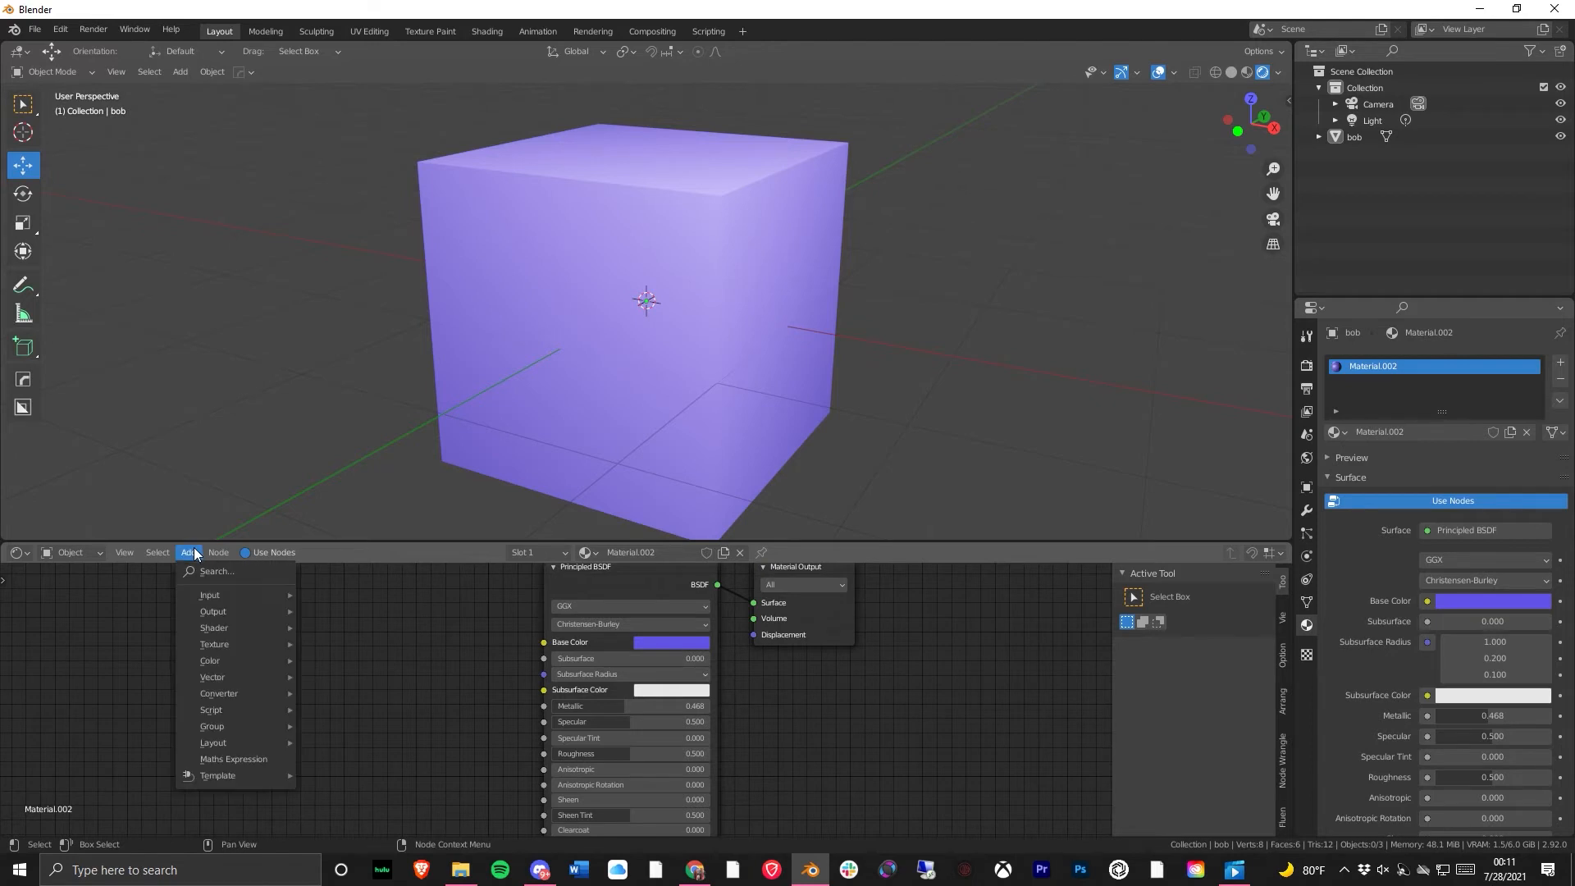
{"action": "left_click", "coordinate": [185, 555]}
{"action": "left_click", "coordinate": [185, 555]}
{"action": "mouse_move", "coordinate": [248, 644]}
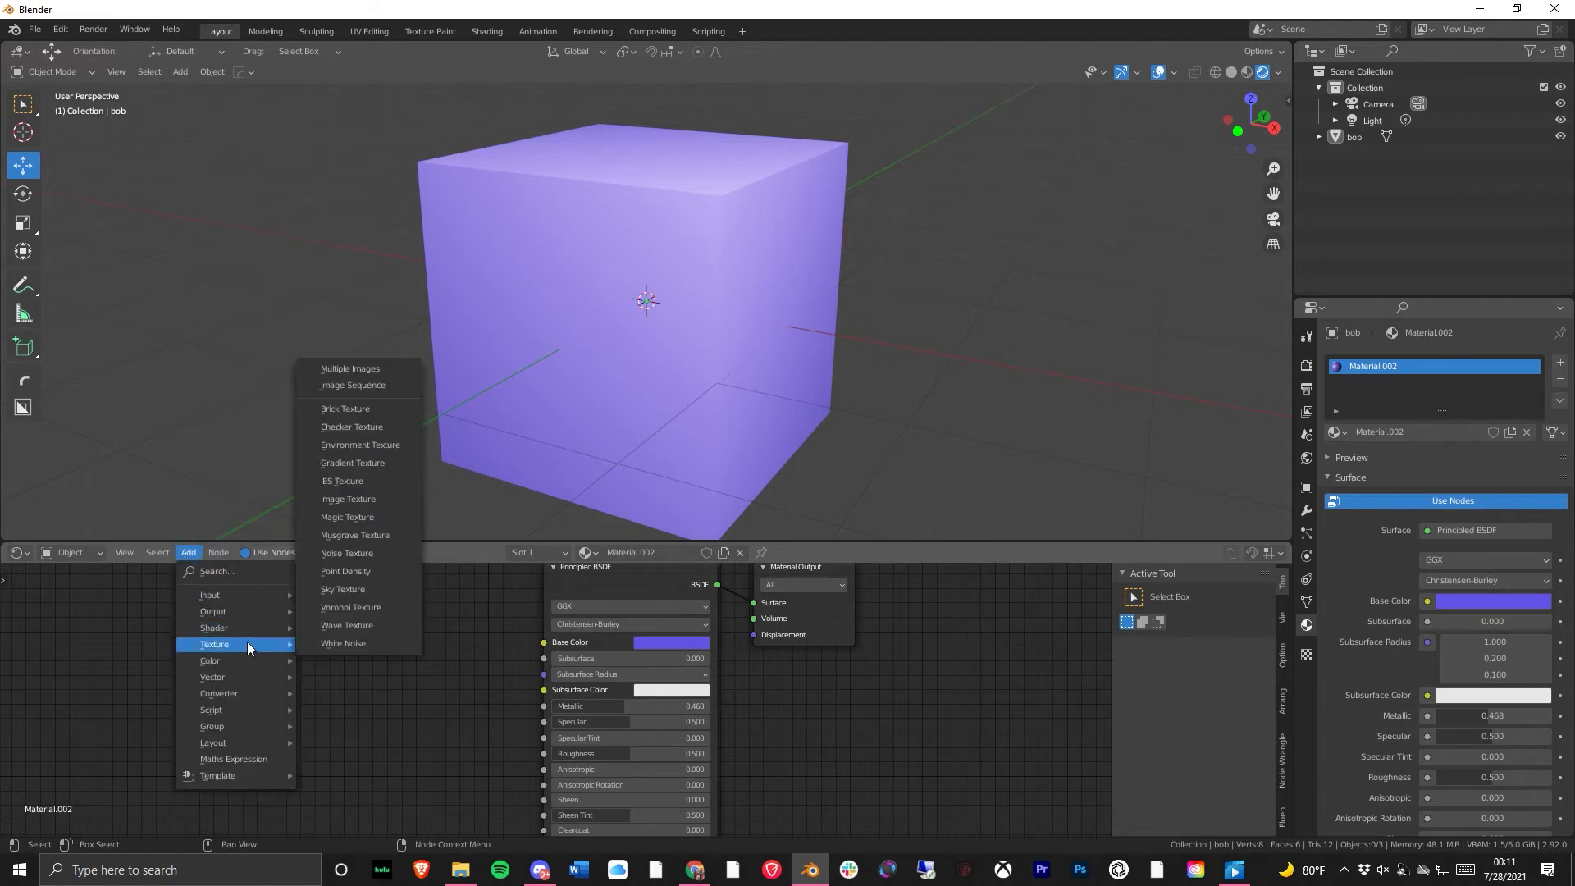
{"action": "left_click", "coordinate": [347, 500]}
{"action": "left_click", "coordinate": [226, 603]}
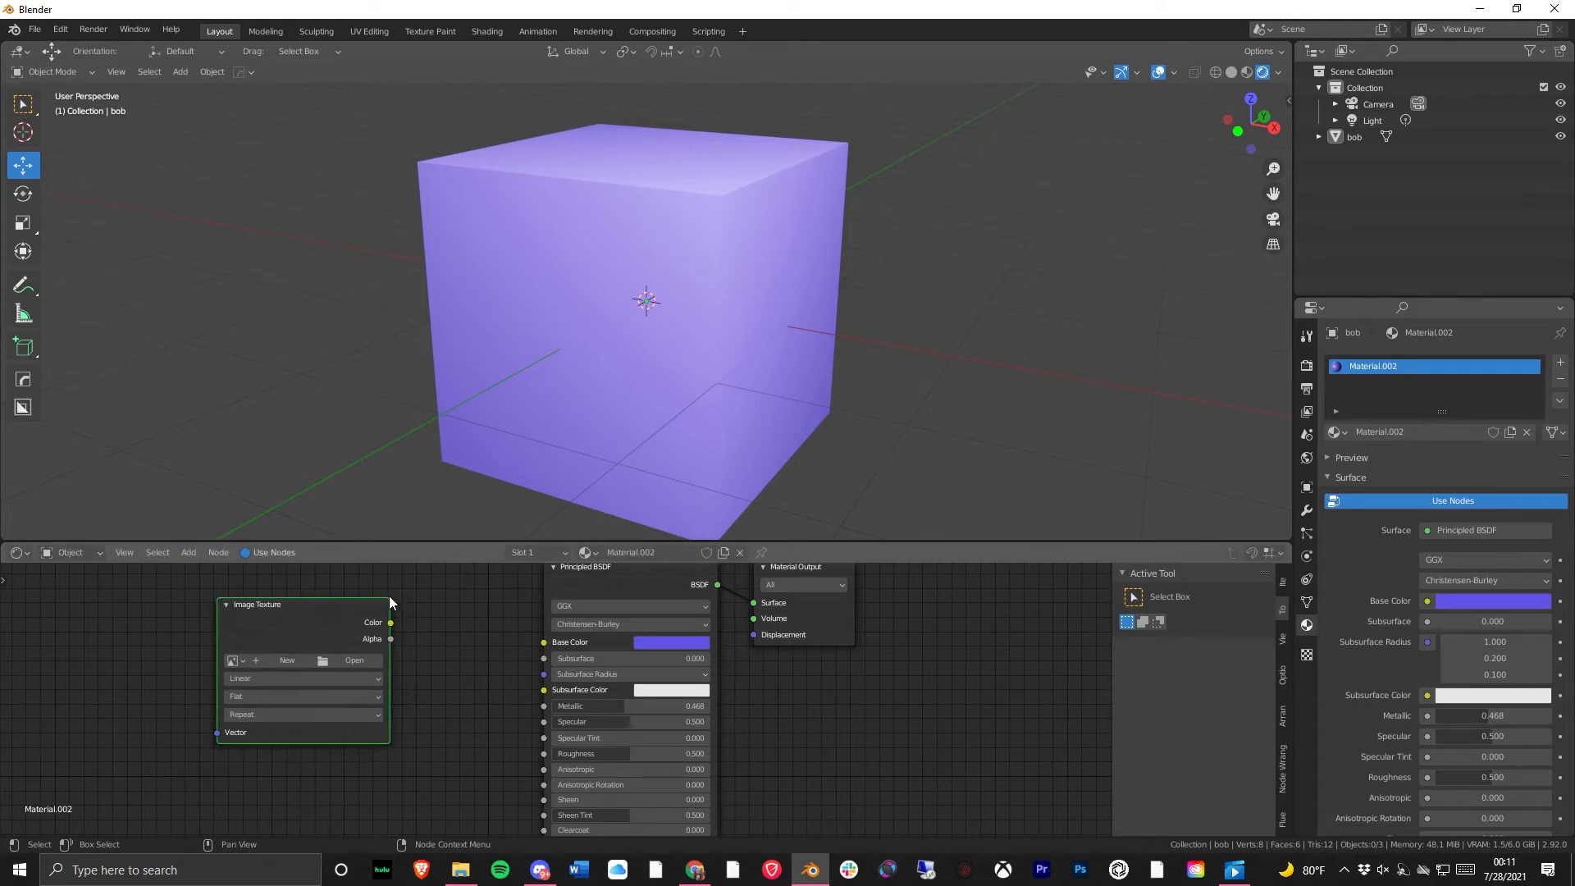
{"action": "left_click_drag", "start_coordinate": [390, 622], "coordinate": [542, 645]}
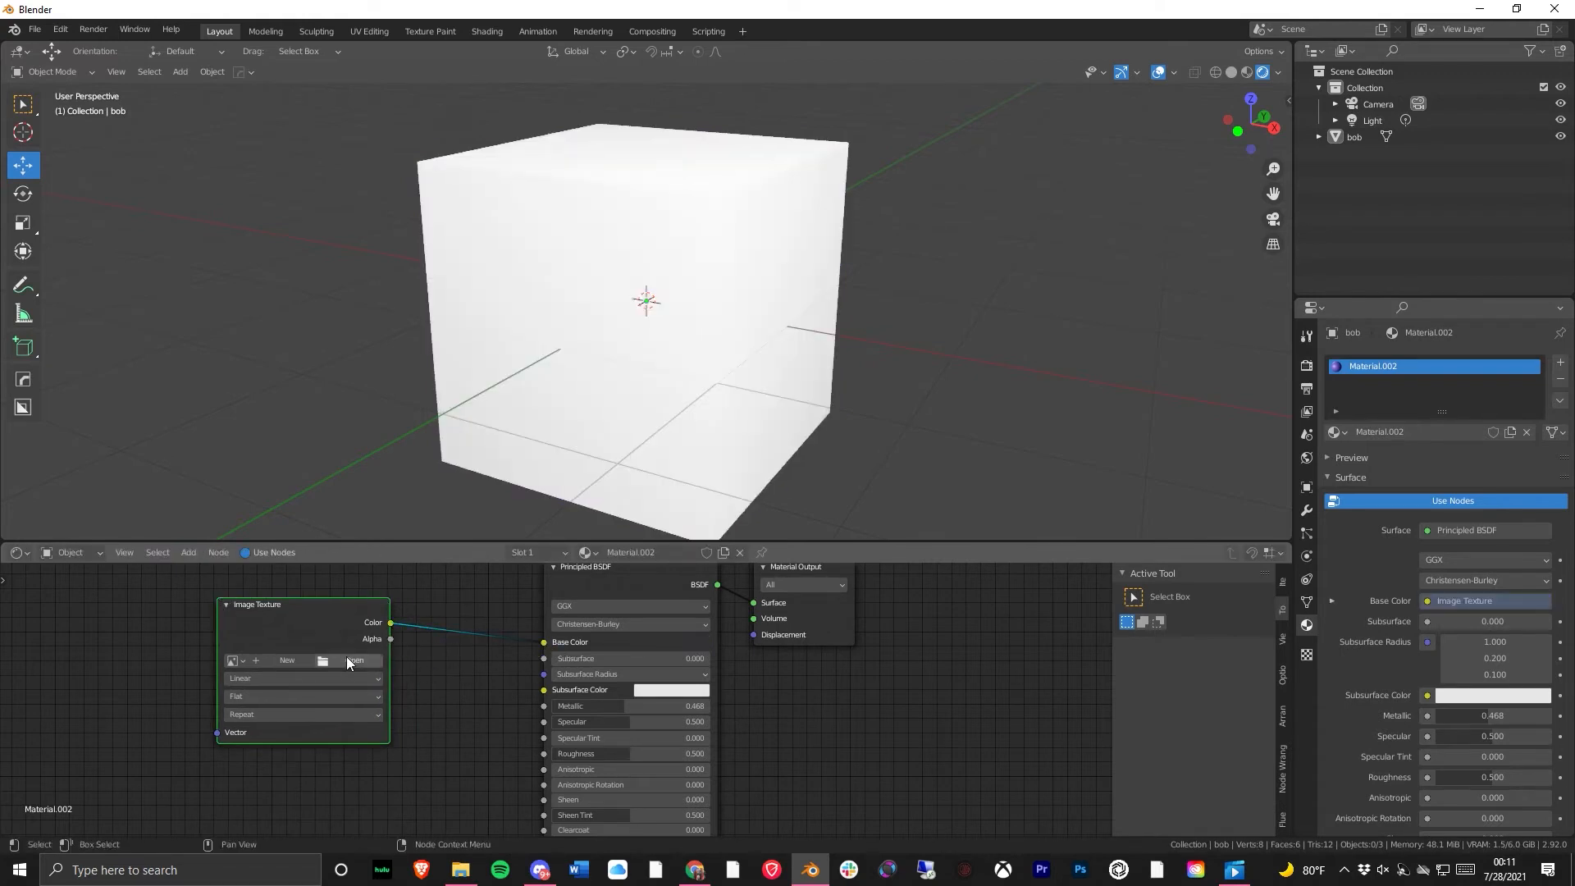
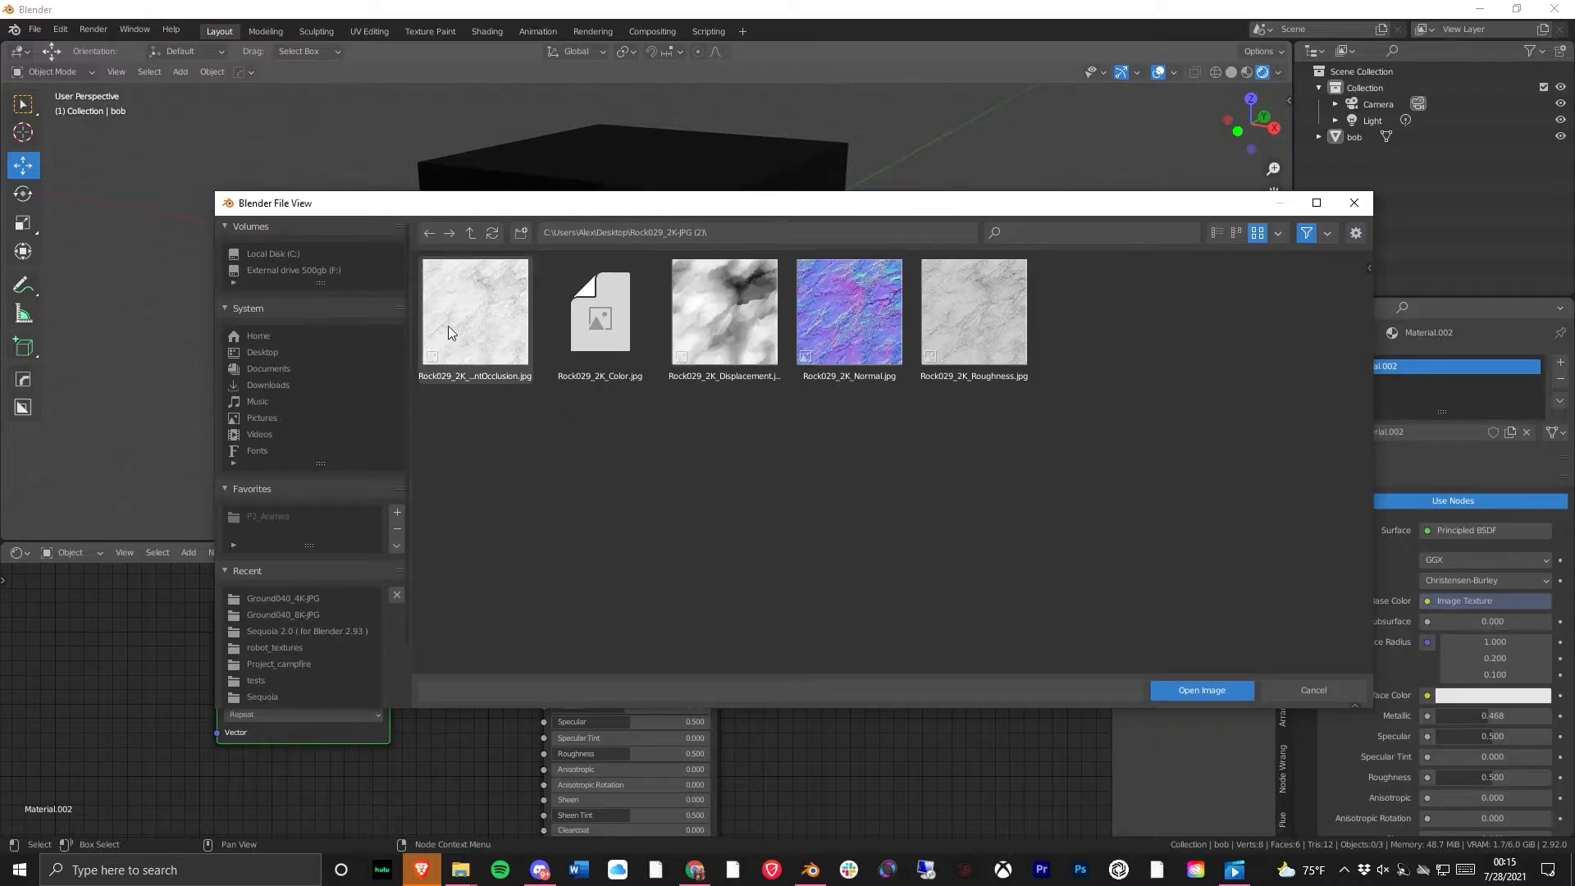
- Load Rock029_2K_Color.jpg into the Image Texture node and move the node farther from the Principled BSDF
{"action": "left_click", "coordinate": [588, 304]}
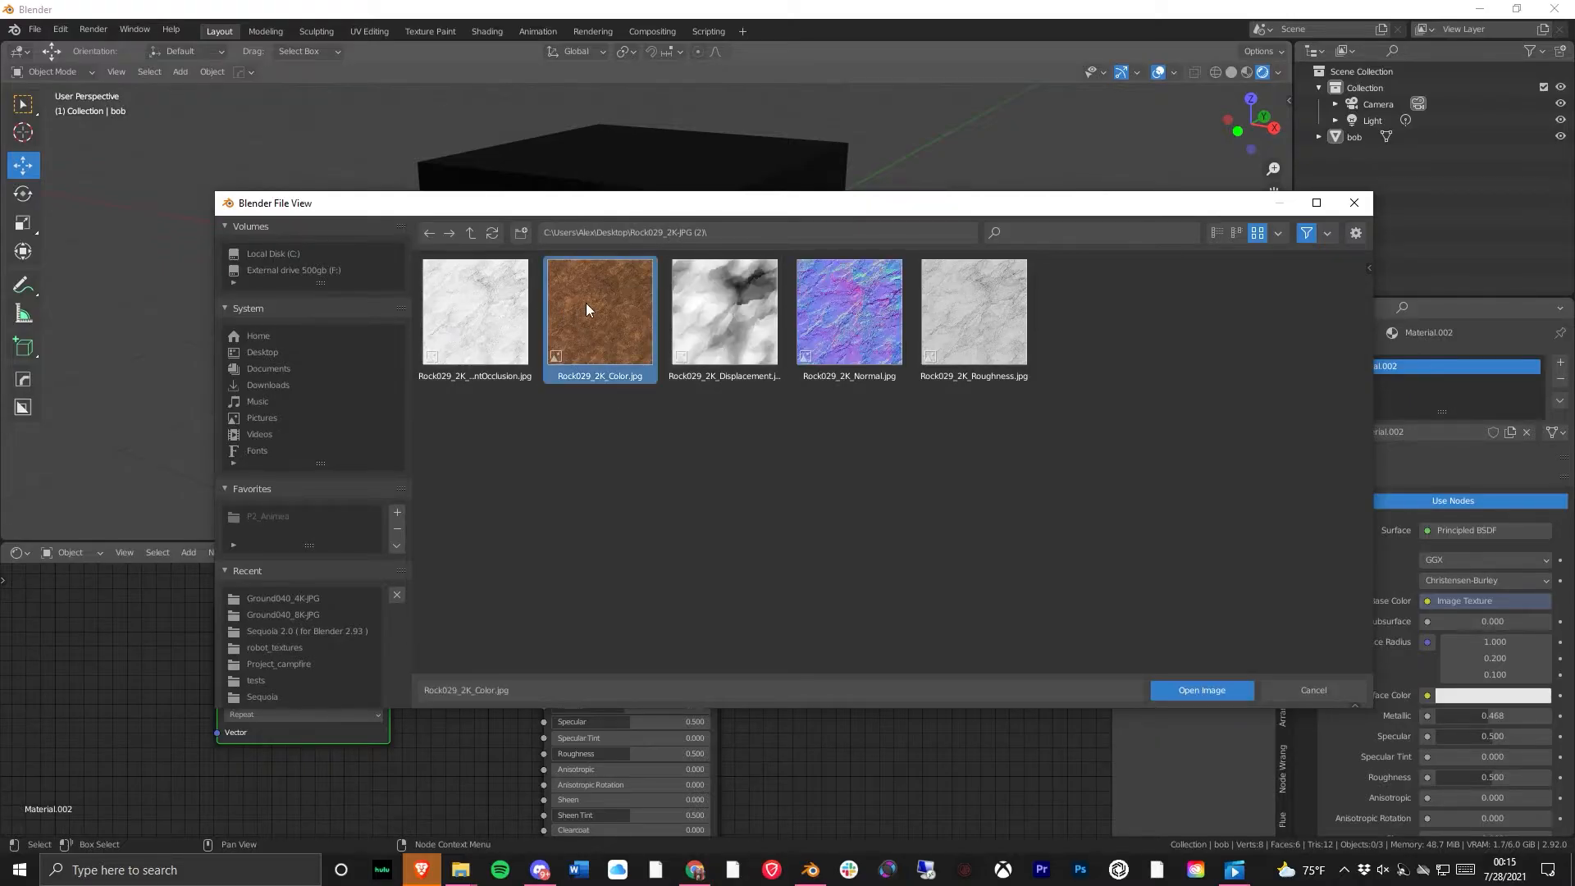
{"action": "left_click", "coordinate": [1220, 690]}
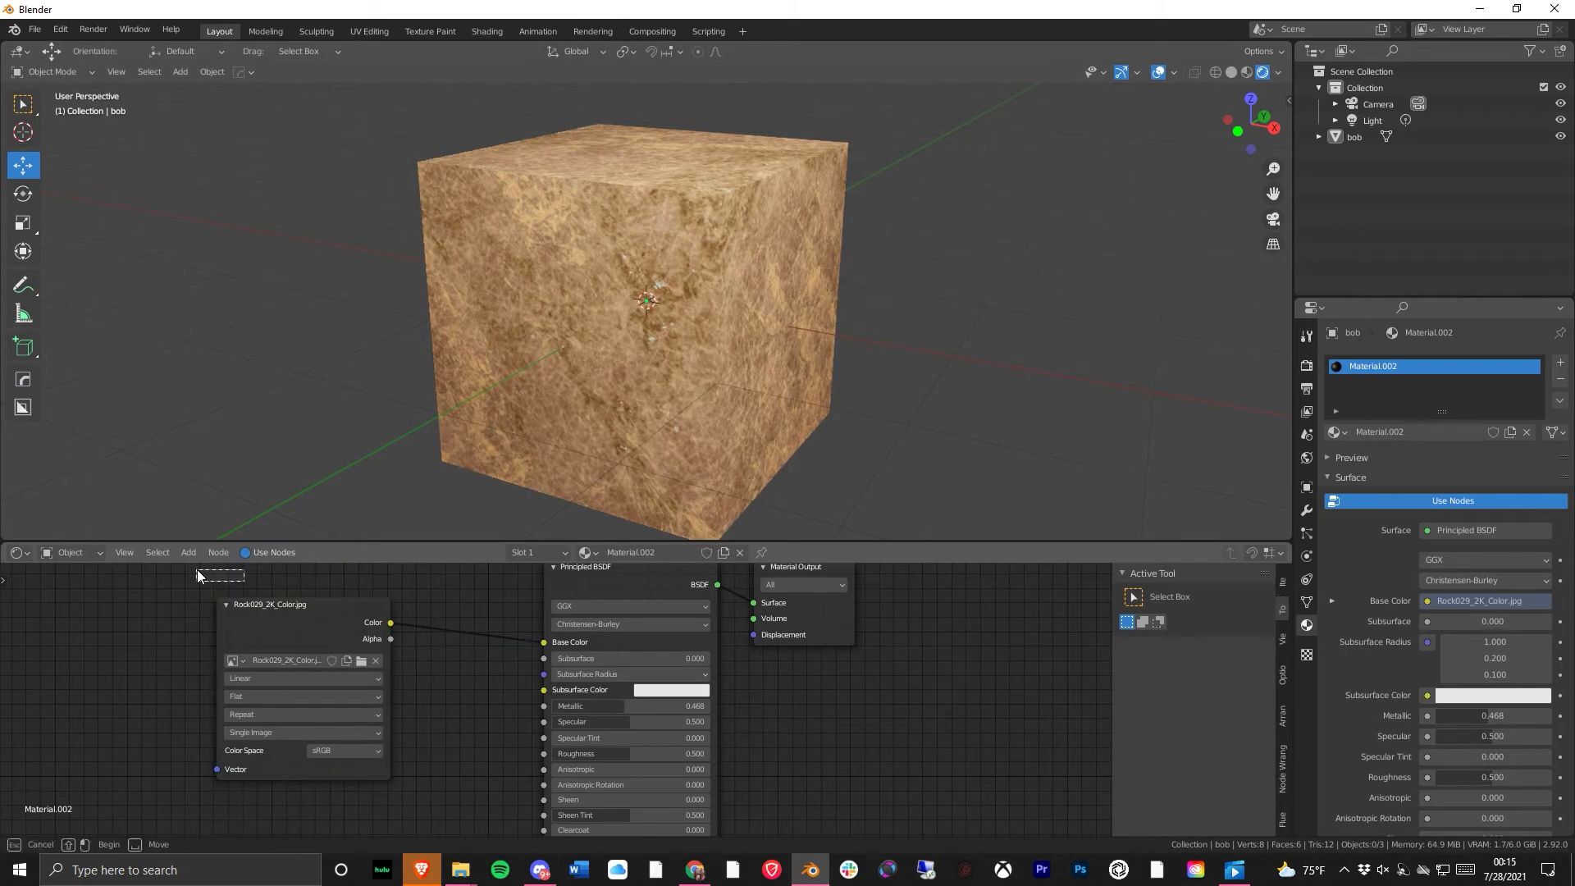
{"action": "left_click_drag", "start_coordinate": [285, 603], "coordinate": [239, 581]}
{"action": "middle_click_drag", "start_coordinate": [616, 348], "coordinate": [677, 386]}
{"action": "scroll", "coordinate": [578, 328], "scroll_direction": "up", "scroll_amount": 3}
{"action": "scroll", "coordinate": [676, 386], "scroll_direction": "down", "scroll_amount": 2}
{"action": "scroll", "coordinate": [676, 387], "scroll_direction": "down", "scroll_amount": 2}
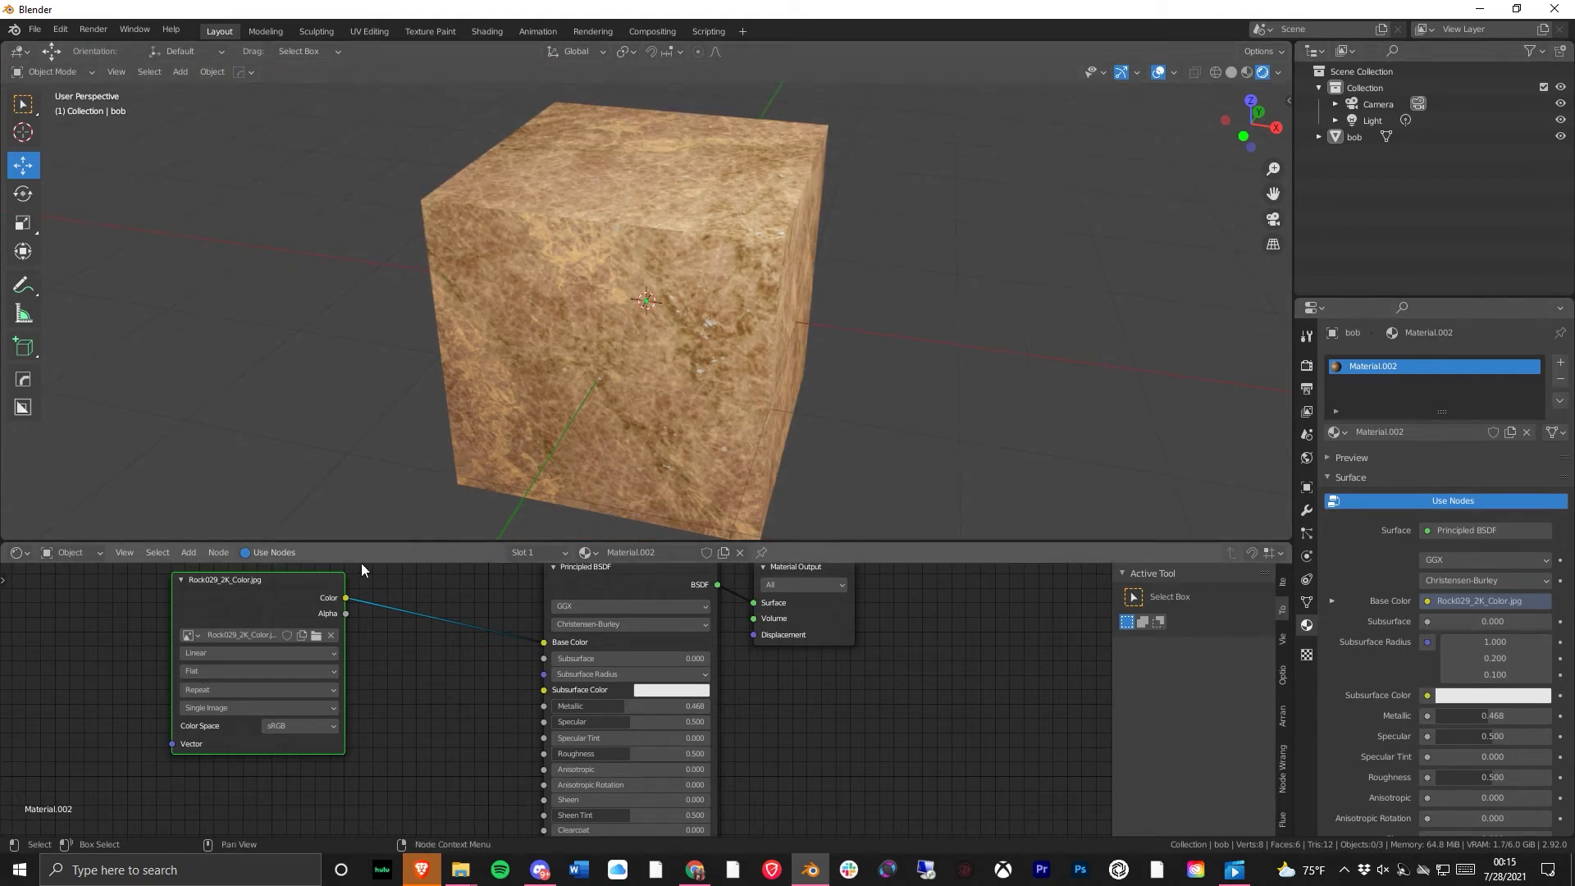
{"action": "middle_click_drag", "start_coordinate": [884, 258], "coordinate": [851, 250]}
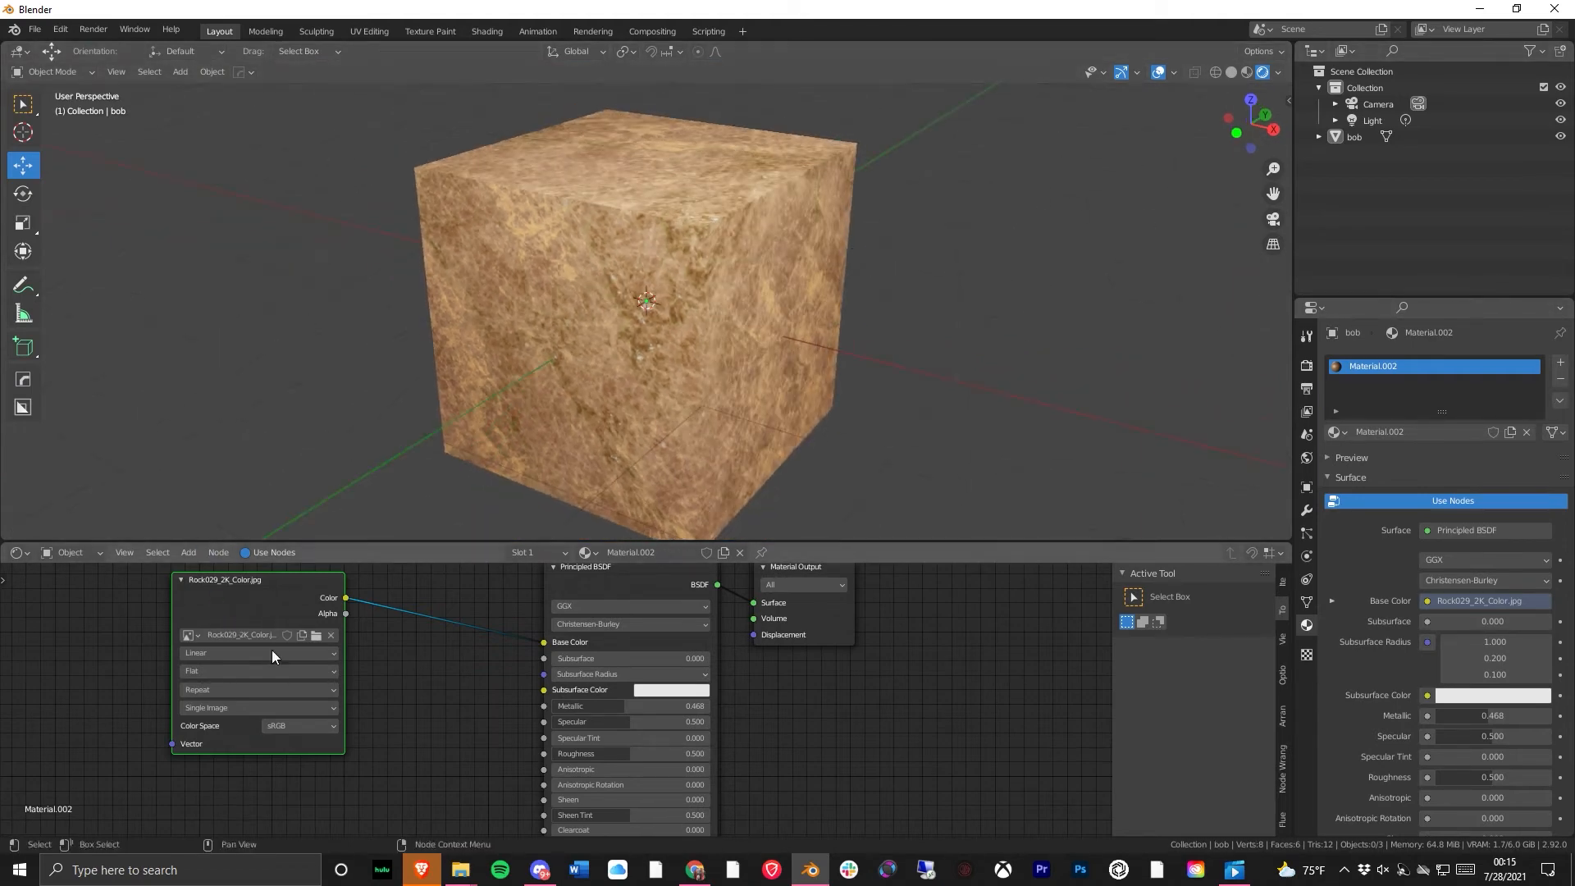
- Add linked Texture Coordinate and Mapping nodes to the rock image texture and move both away from it
{"action": "middle_click_drag", "start_coordinate": [535, 747], "coordinate": [801, 763]}
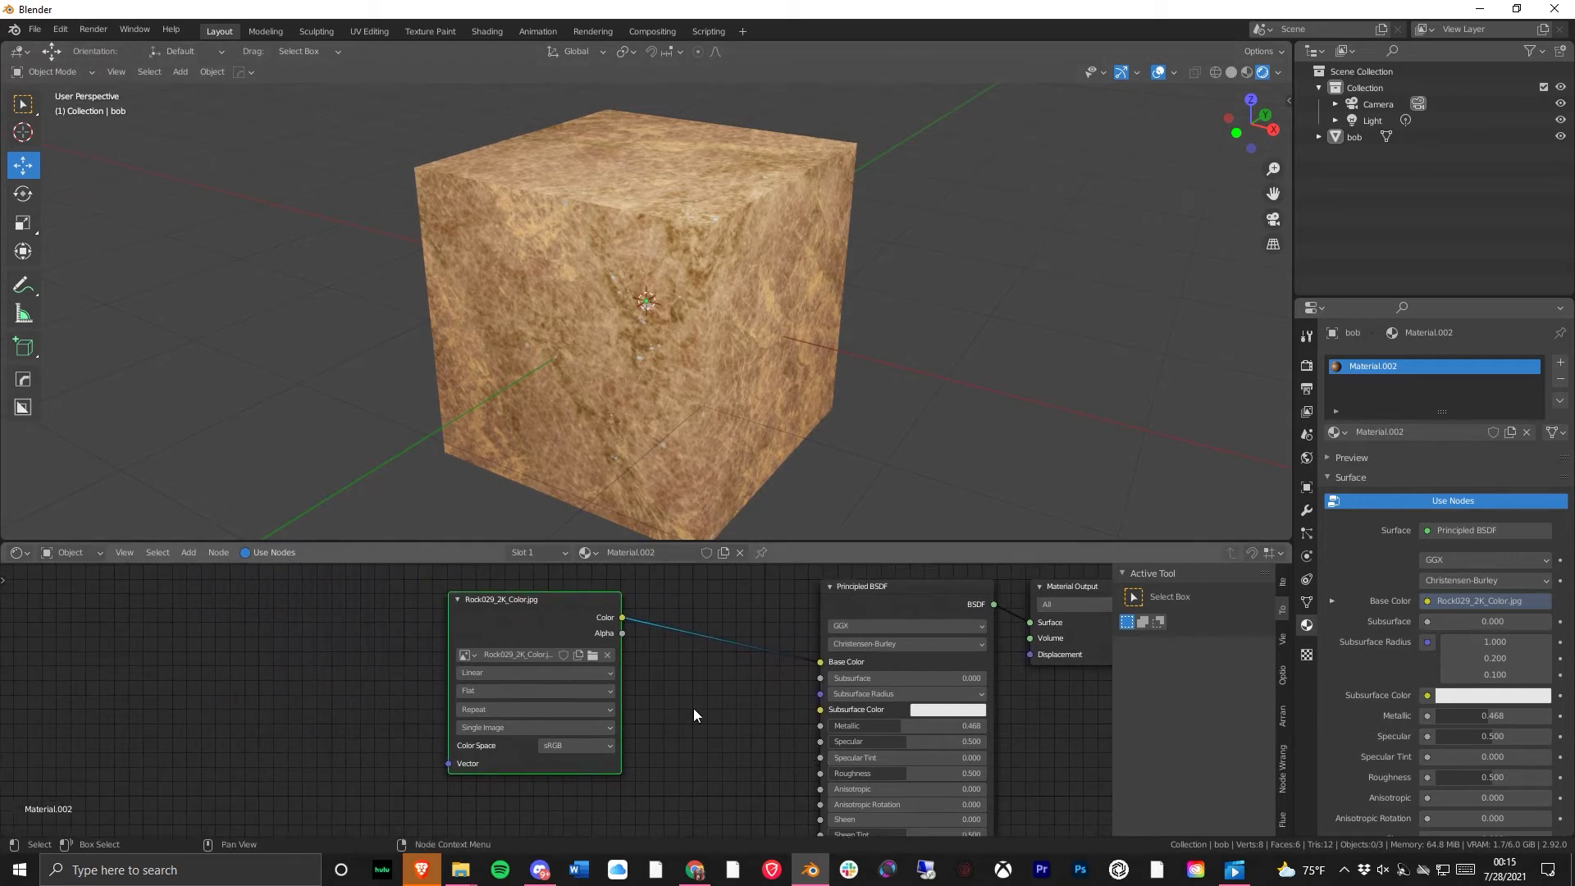
{"action": "middle_click_drag", "start_coordinate": [629, 712], "coordinate": [503, 712]}
{"action": "scroll", "coordinate": [517, 709], "scroll_direction": "down", "scroll_amount": 2}
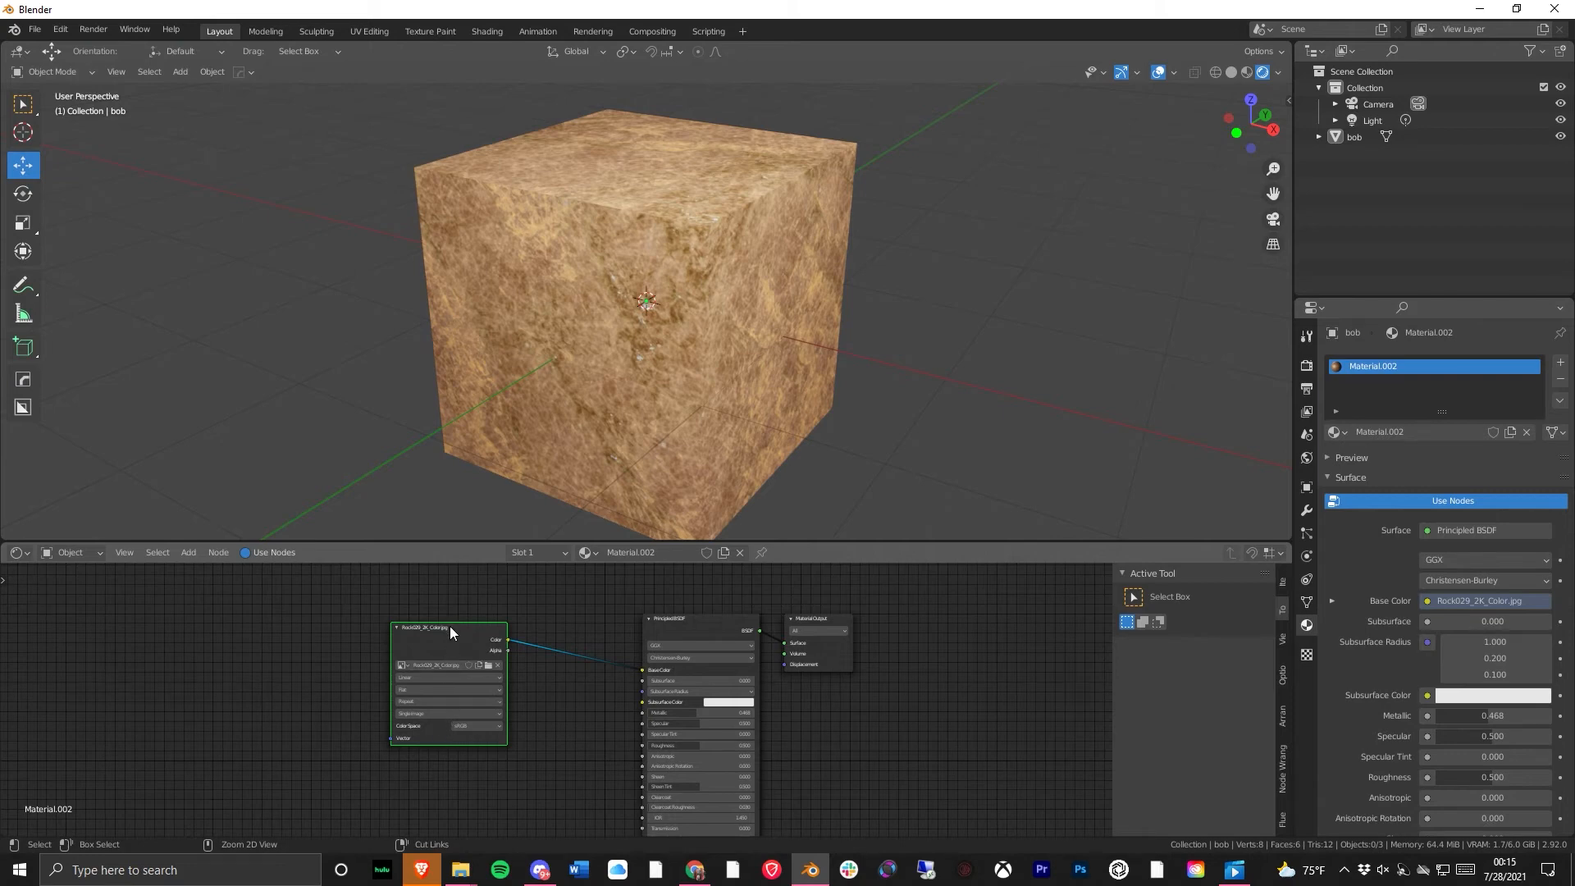
{"action": "key", "text": "ctrl+t"}
{"action": "mouse_move", "coordinate": [484, 648]}
{"action": "left_mouse_down"}
{"action": "mouse_move", "coordinate": [533, 649]}
{"action": "mouse_move", "coordinate": [494, 649]}
{"action": "left_mouse_up"}
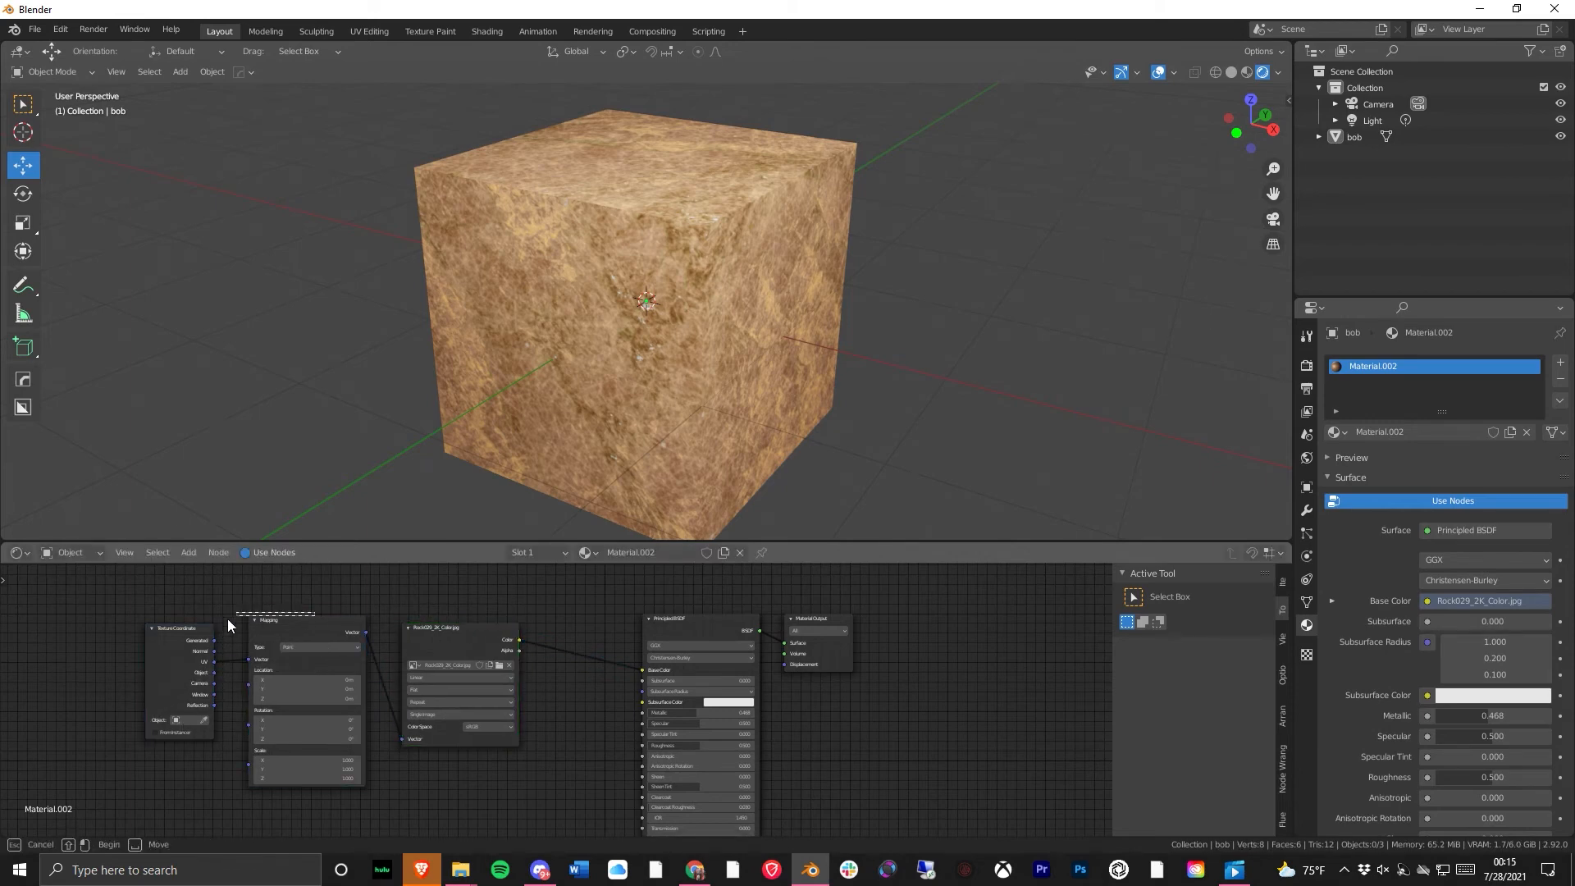
{"action": "left_click_drag", "start_coordinate": [329, 588], "coordinate": [121, 709]}
{"action": "left_click_drag", "start_coordinate": [288, 627], "coordinate": [195, 681]}
- Try a different X scale on the Mapping node and reset it to 1
{"action": "mouse_move", "coordinate": [213, 813]}
{"action": "left_mouse_down"}
{"action": "mouse_move", "coordinate": [320, 813]}
{"action": "mouse_move", "coordinate": [274, 813]}
{"action": "left_mouse_up"}
{"action": "left_click", "coordinate": [209, 814]}
{"action": "type", "text": "1"}
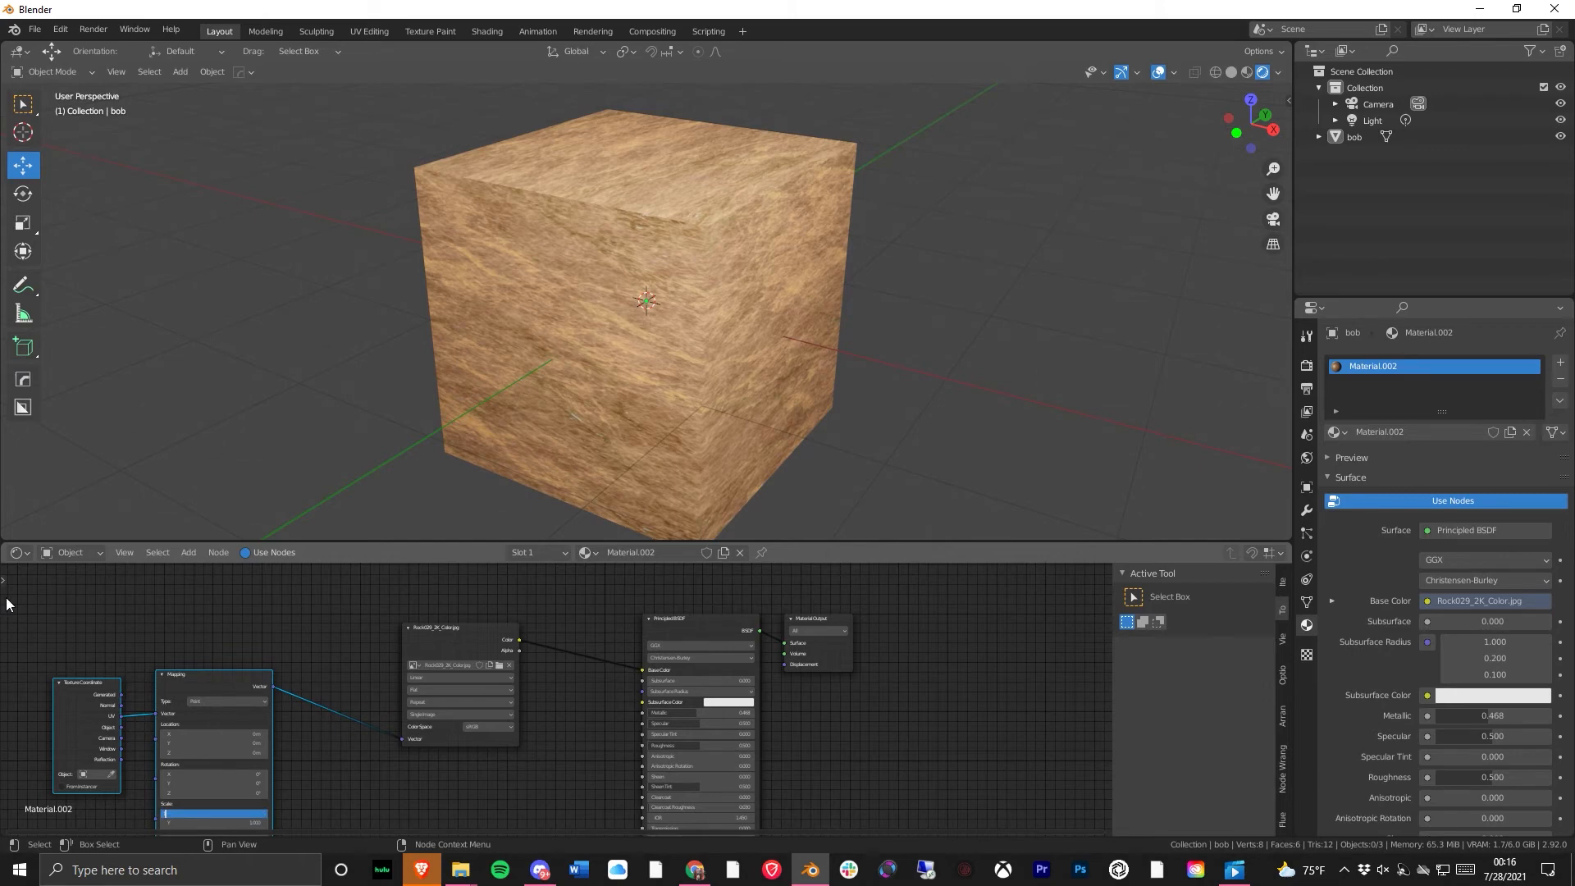
{"action": "key", "text": "Return"}
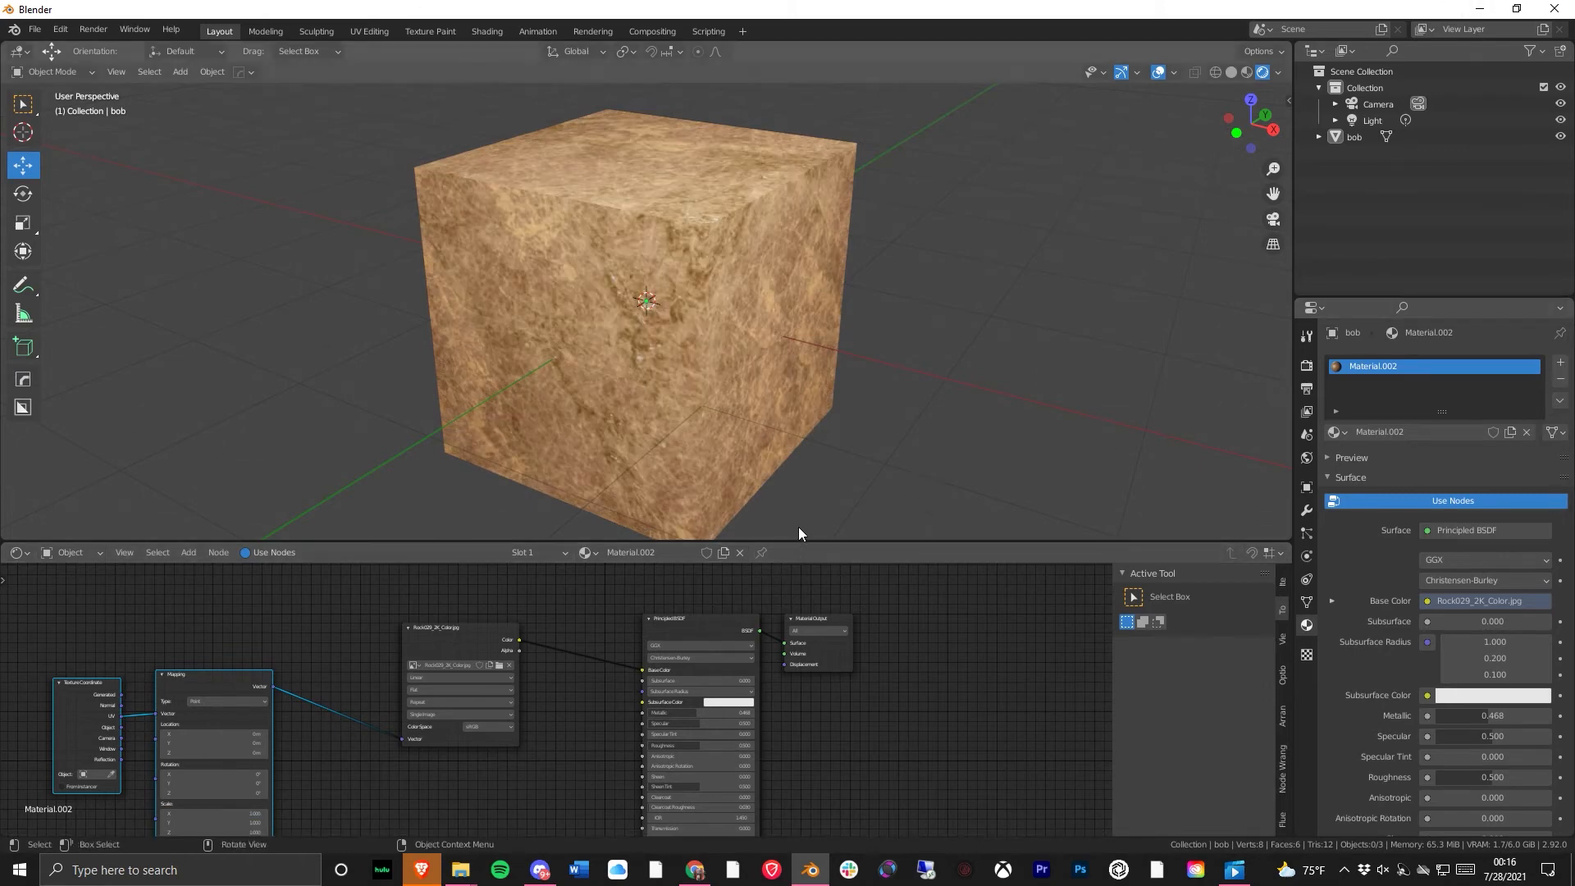
- Enlarge the Shader Editor area and move the rock Image Texture node higher, clear of the Mapping and Principled BSDF nodes
{"action": "left_click_drag", "start_coordinate": [849, 549], "coordinate": [817, 330]}
{"action": "scroll", "coordinate": [298, 703], "scroll_direction": "up", "scroll_amount": 6}
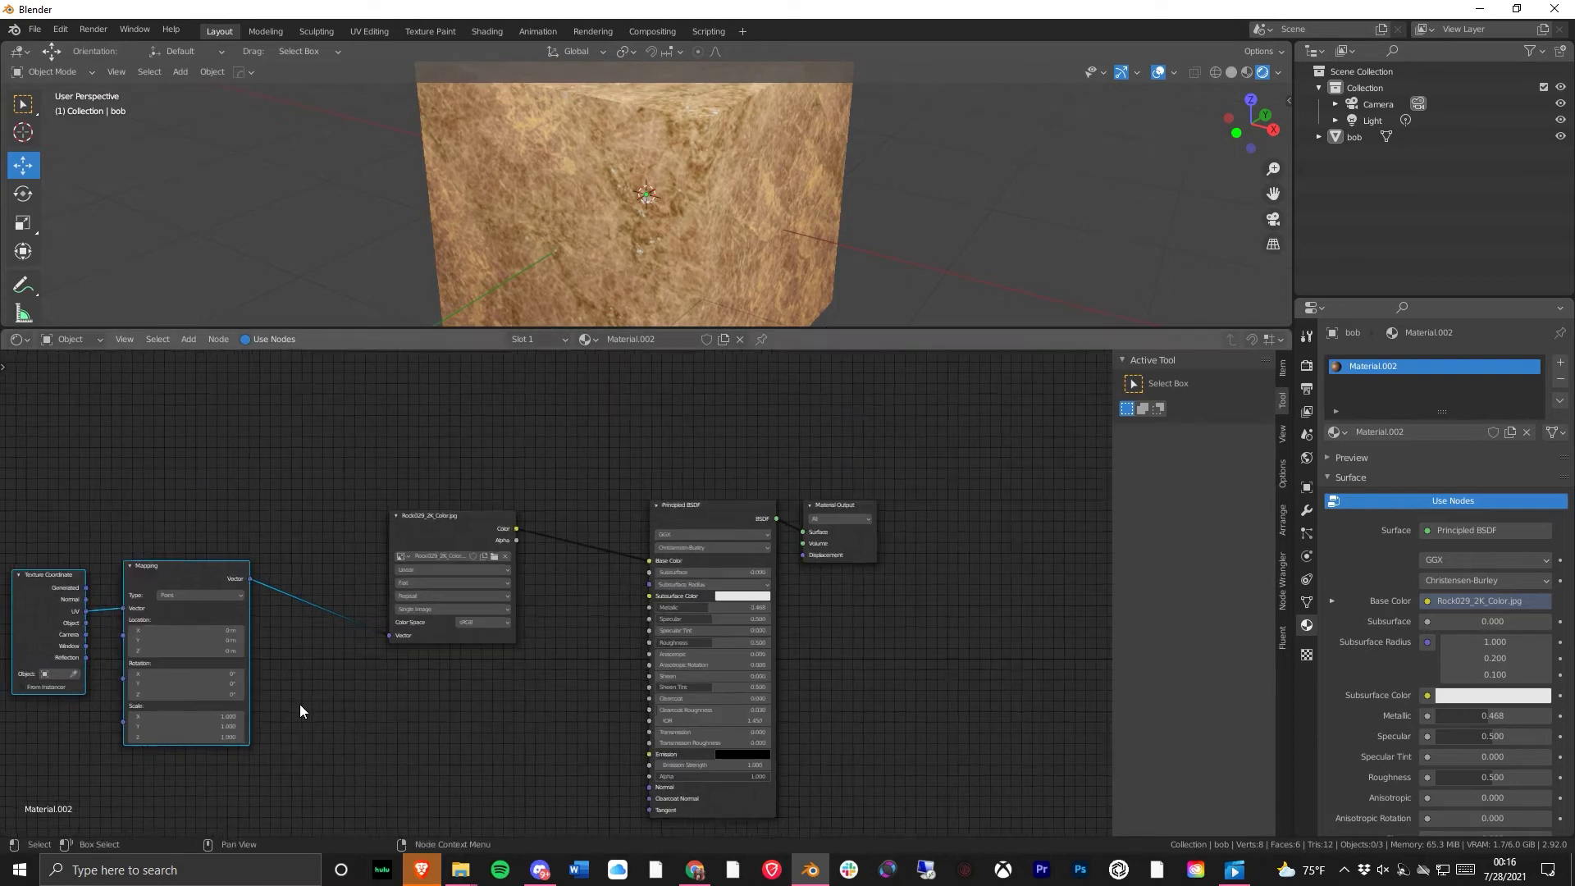
{"action": "middle_click_drag", "start_coordinate": [317, 680], "coordinate": [692, 659]}
{"action": "middle_click_drag", "start_coordinate": [617, 701], "coordinate": [357, 644]}
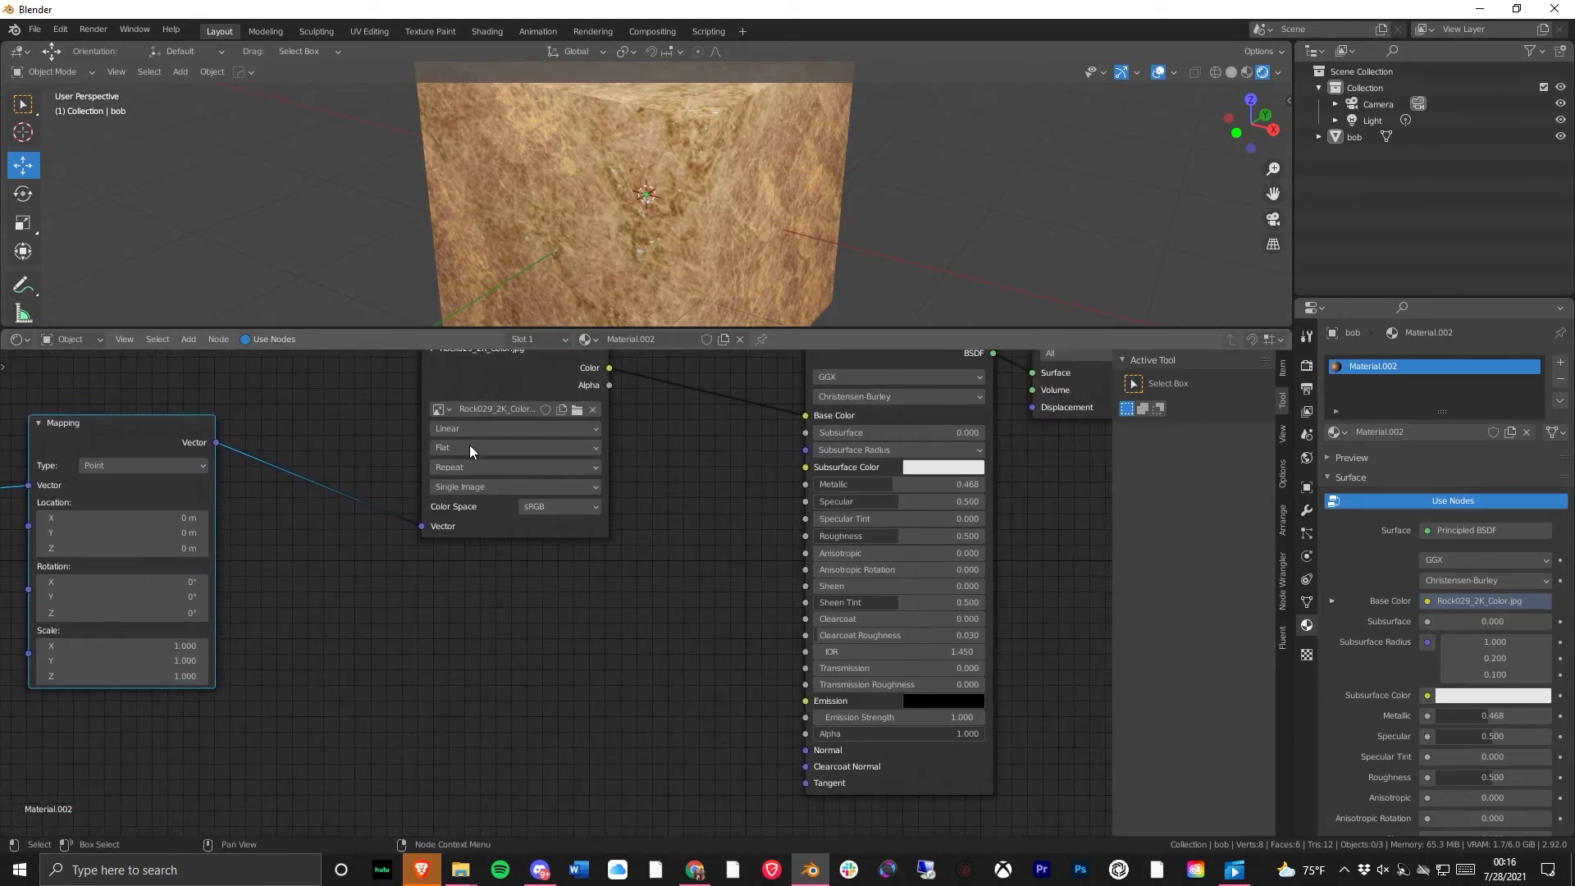
{"action": "left_click_drag", "start_coordinate": [502, 369], "coordinate": [535, 573]}
{"action": "middle_click_drag", "start_coordinate": [529, 549], "coordinate": [525, 733]}
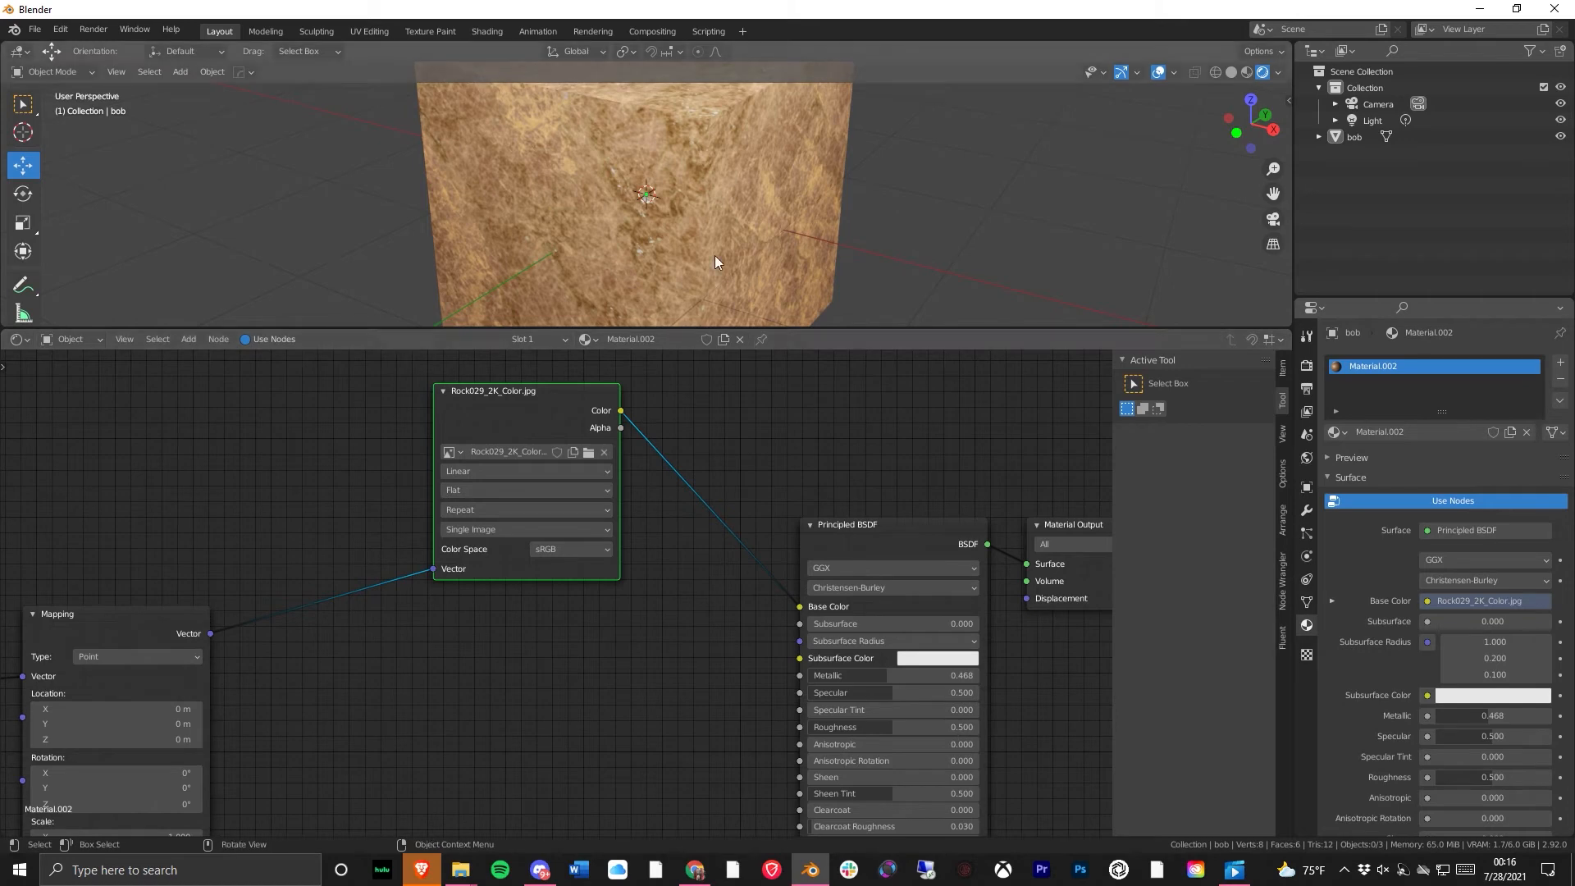
- Duplicate the rock Image Texture node three times, stacking the copies in a column below the original
{"action": "right_click", "coordinate": [509, 425]}
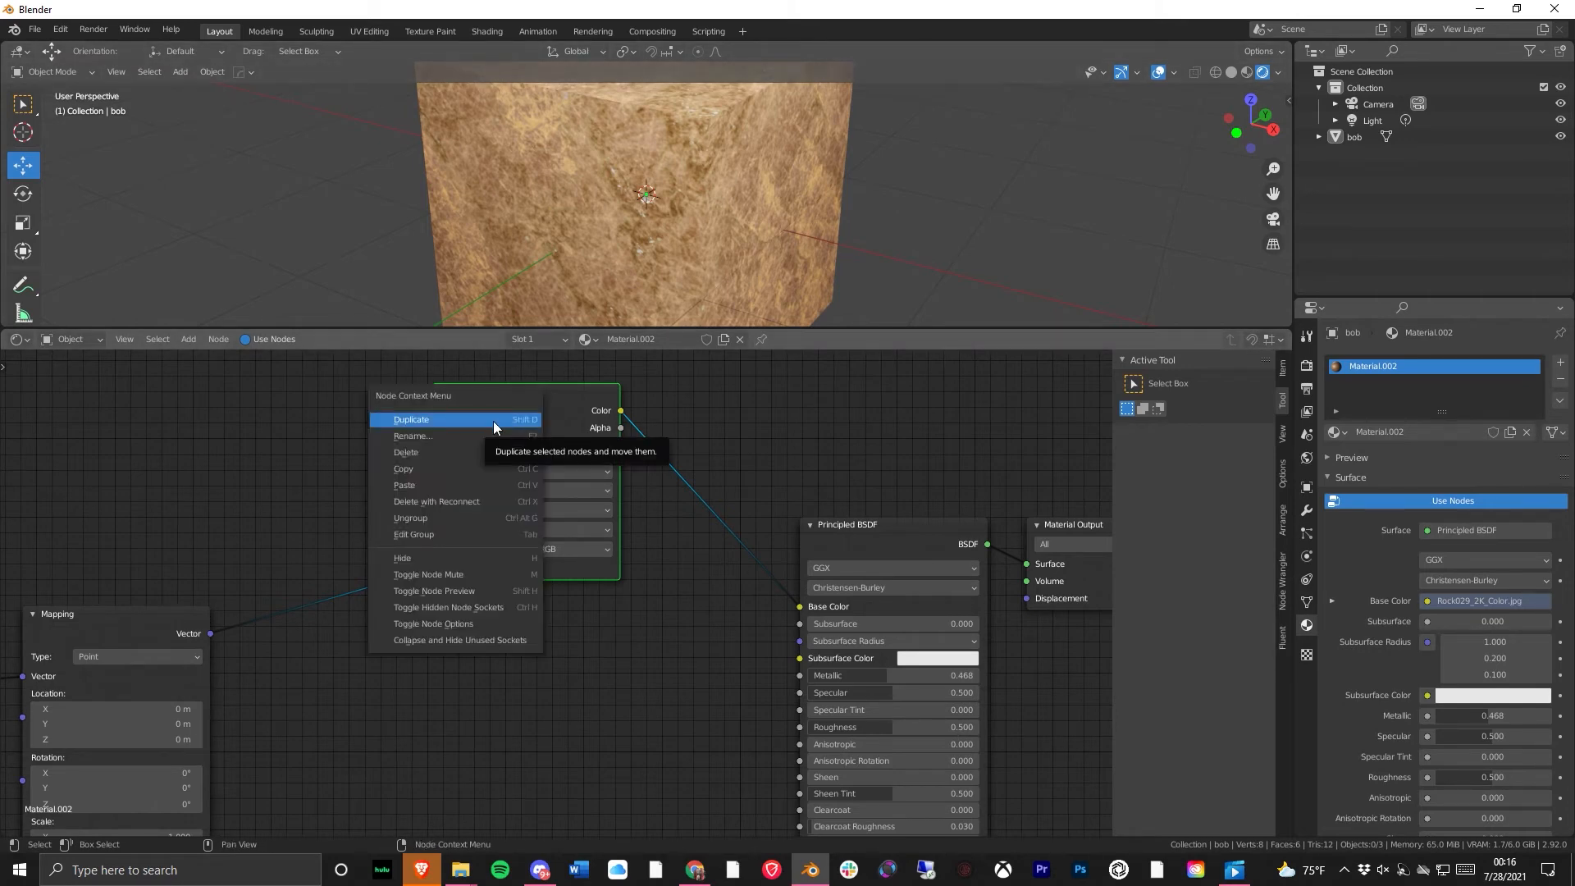
{"action": "left_click", "coordinate": [494, 421]}
{"action": "left_click", "coordinate": [526, 662]}
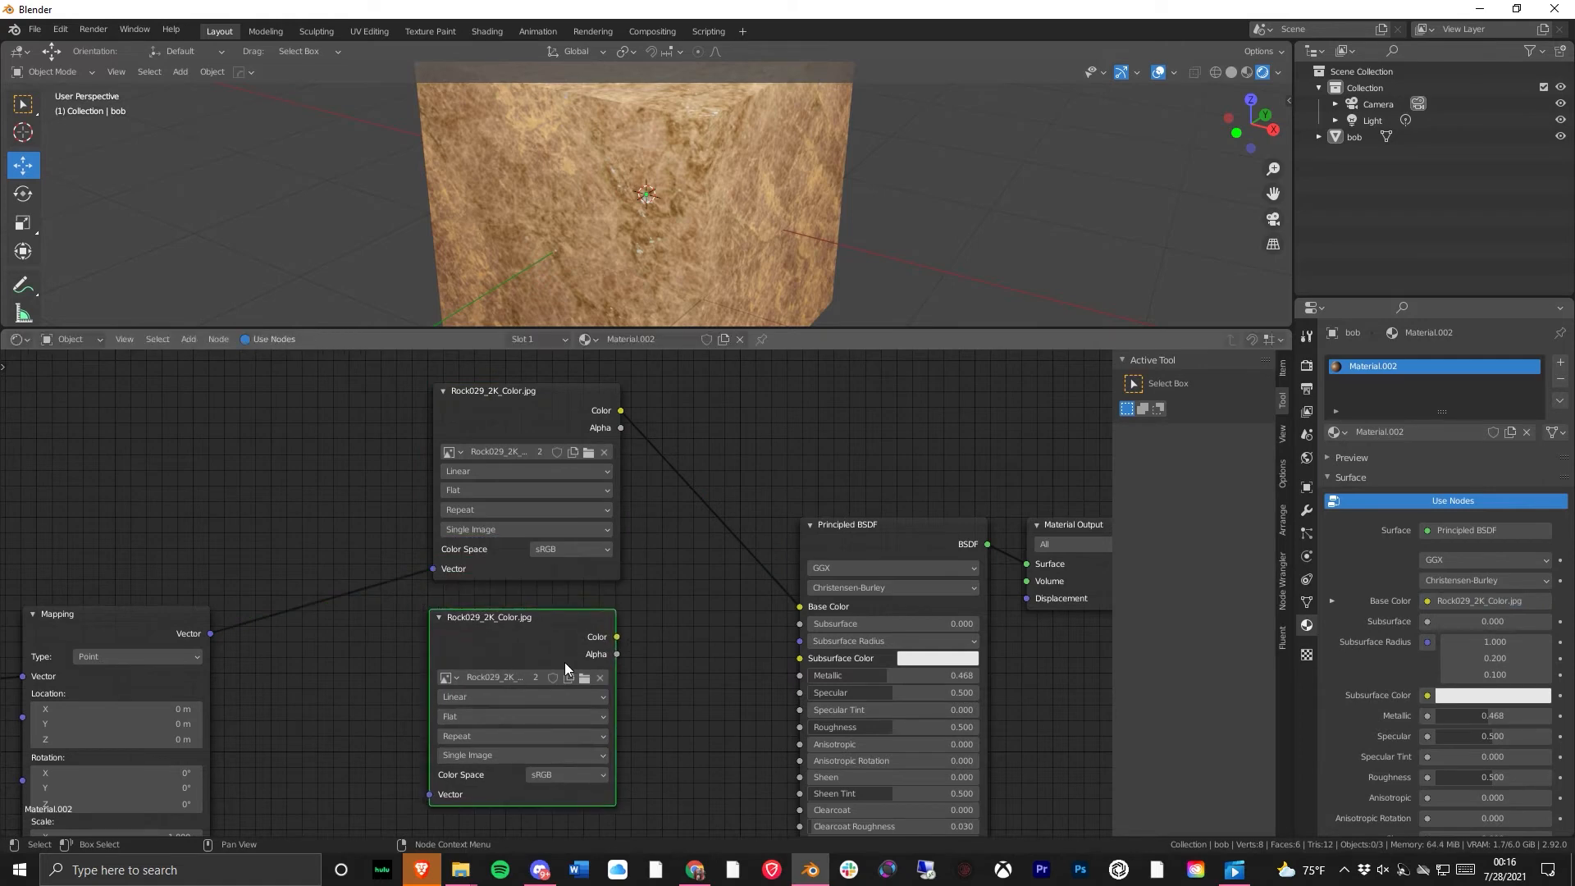
{"action": "middle_click_drag", "start_coordinate": [691, 698], "coordinate": [613, 484]}
{"action": "right_click", "coordinate": [533, 476]}
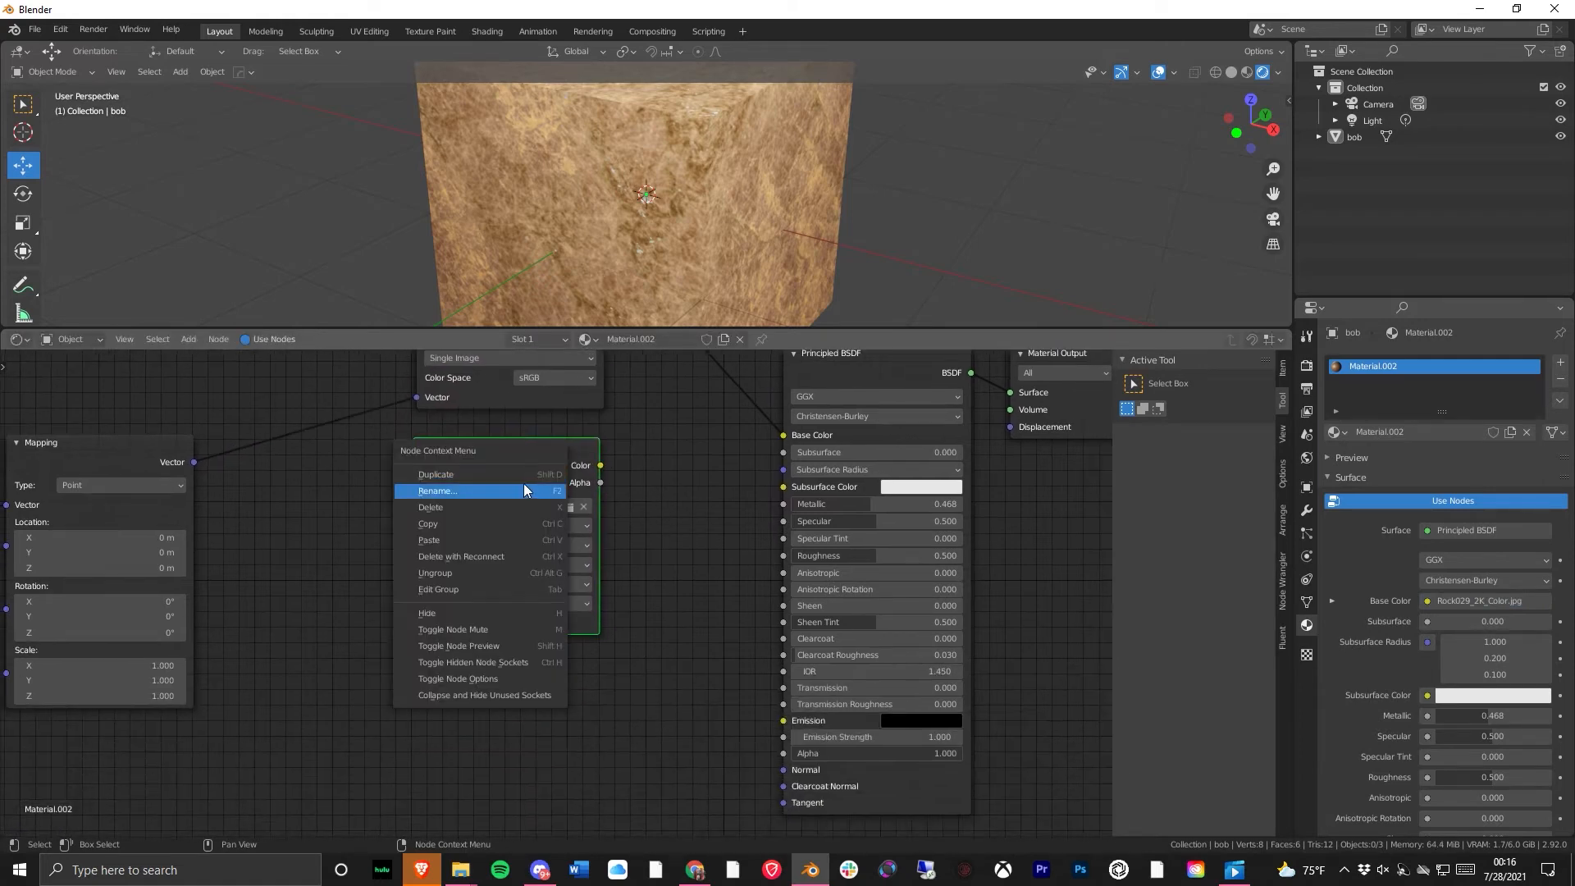
{"action": "left_click", "coordinate": [524, 484]}
{"action": "left_click", "coordinate": [521, 690]}
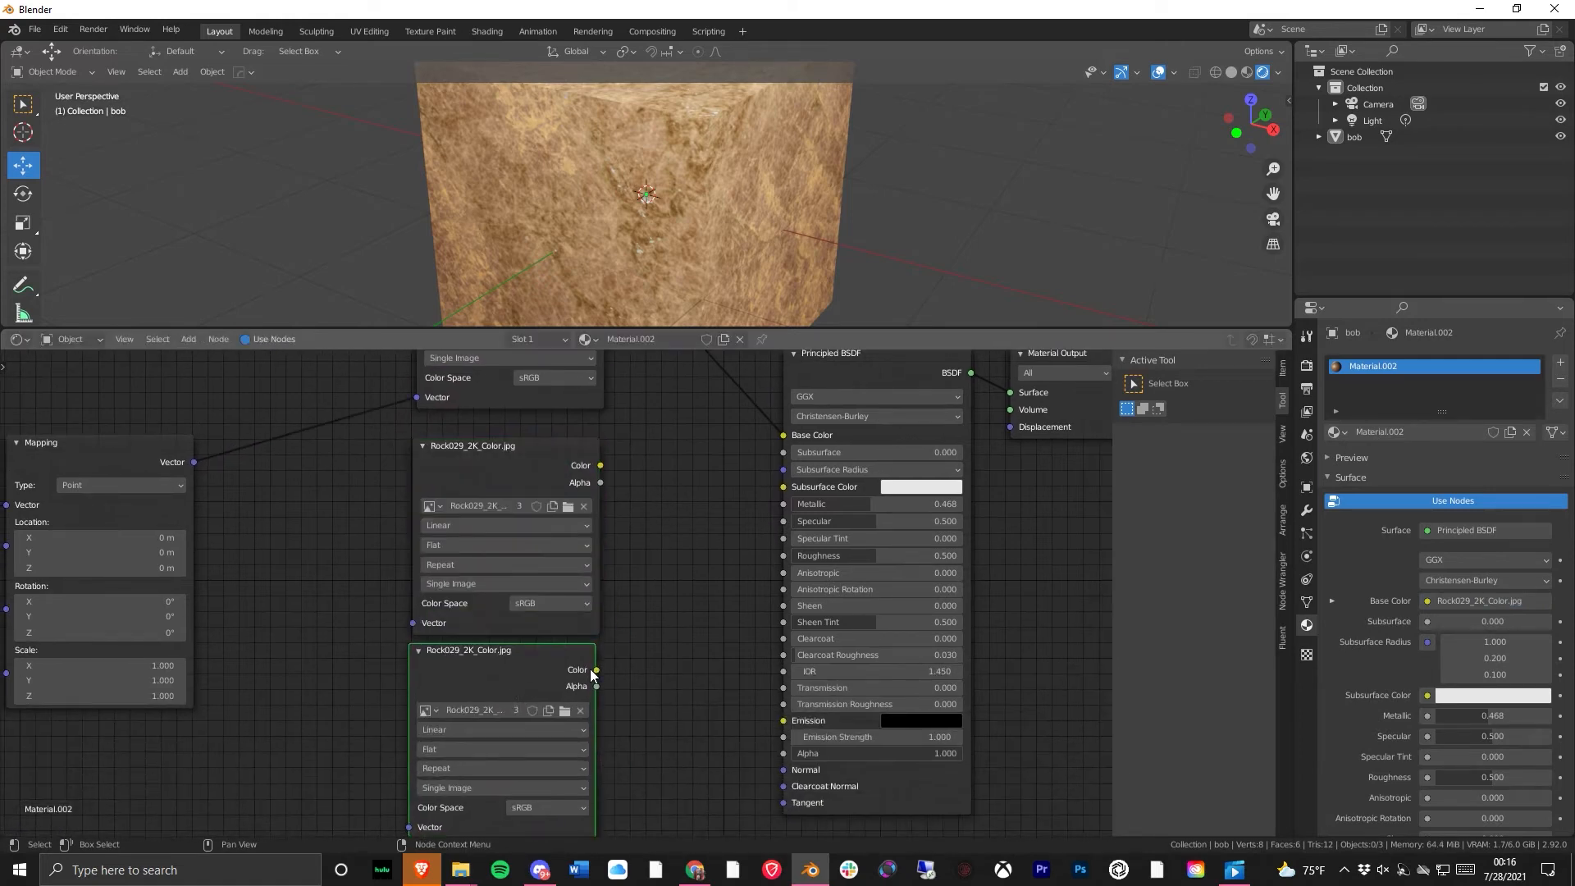
{"action": "middle_click_drag", "start_coordinate": [638, 700], "coordinate": [629, 492]}
{"action": "right_click", "coordinate": [538, 470]}
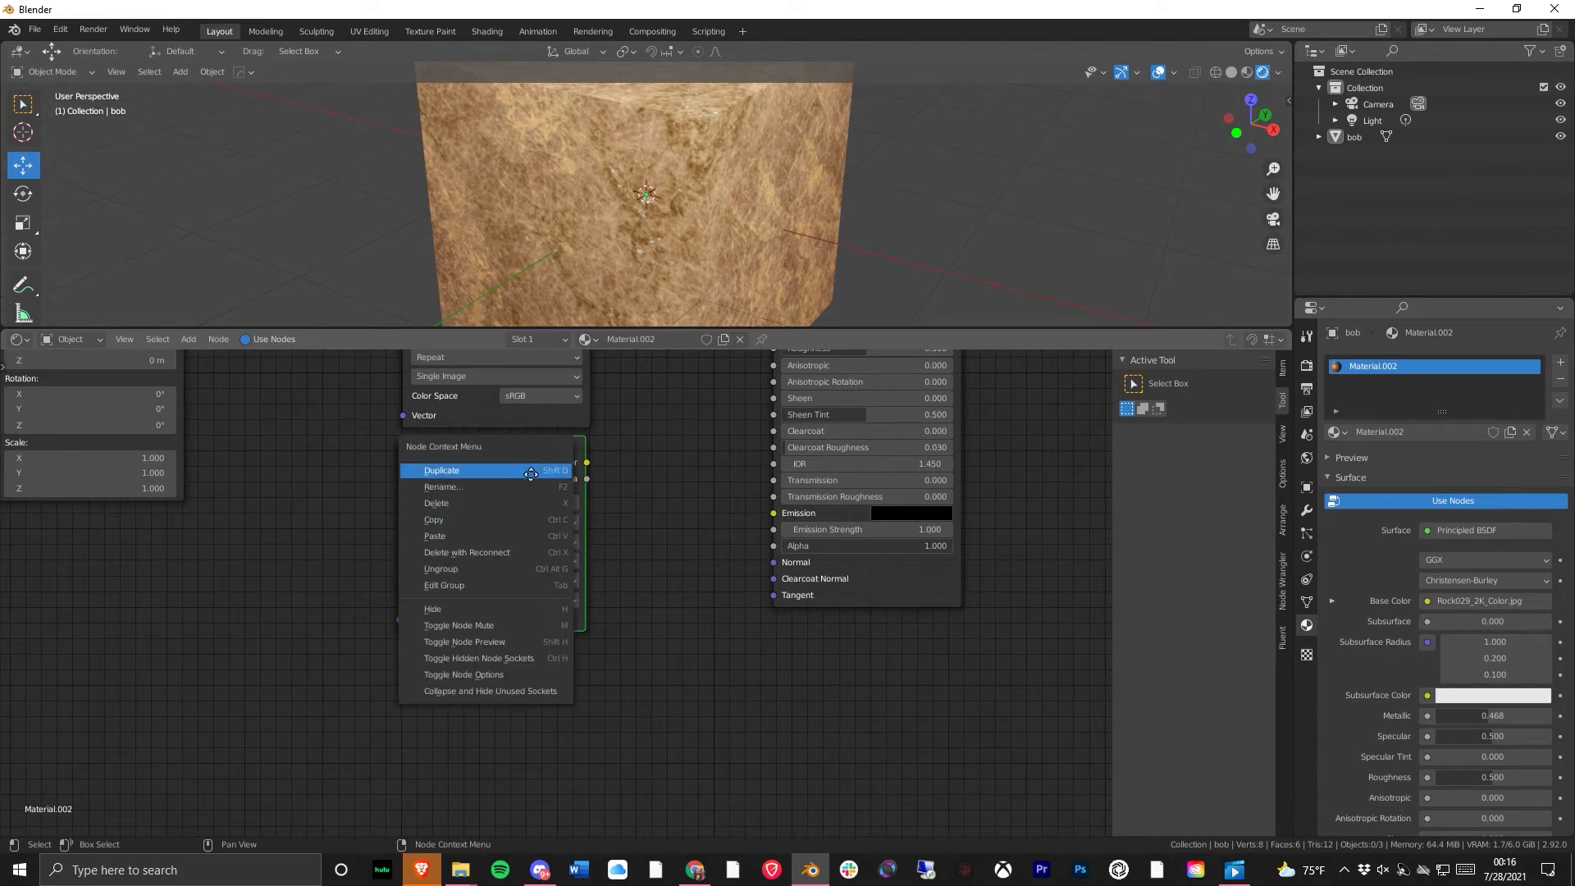
{"action": "left_click", "coordinate": [531, 470]}
{"action": "left_click", "coordinate": [533, 681]}
- Link the Mapping node's Vector output to the Vector input of each of the three duplicated Image Texture nodes
{"action": "middle_click_drag", "start_coordinate": [639, 467], "coordinate": [454, 549]}
{"action": "left_click_drag", "start_coordinate": [390, 389], "coordinate": [573, 524]}
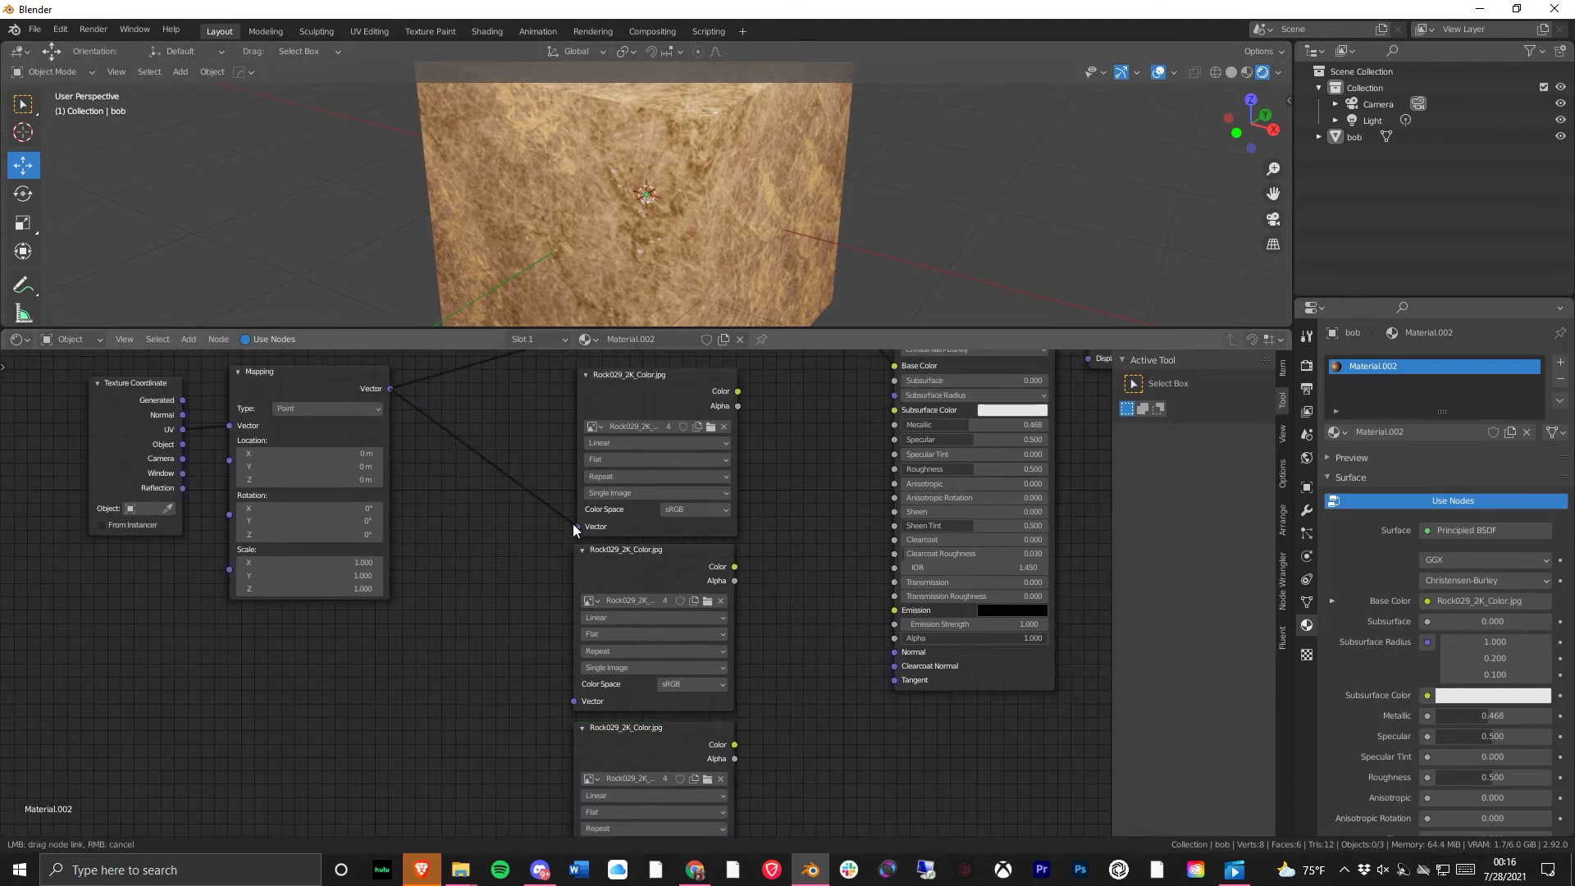
{"action": "left_click_drag", "start_coordinate": [390, 389], "coordinate": [568, 694]}
{"action": "left_click_drag", "start_coordinate": [391, 389], "coordinate": [577, 702]}
{"action": "scroll", "coordinate": [442, 494], "scroll_direction": "down", "scroll_amount": 2}
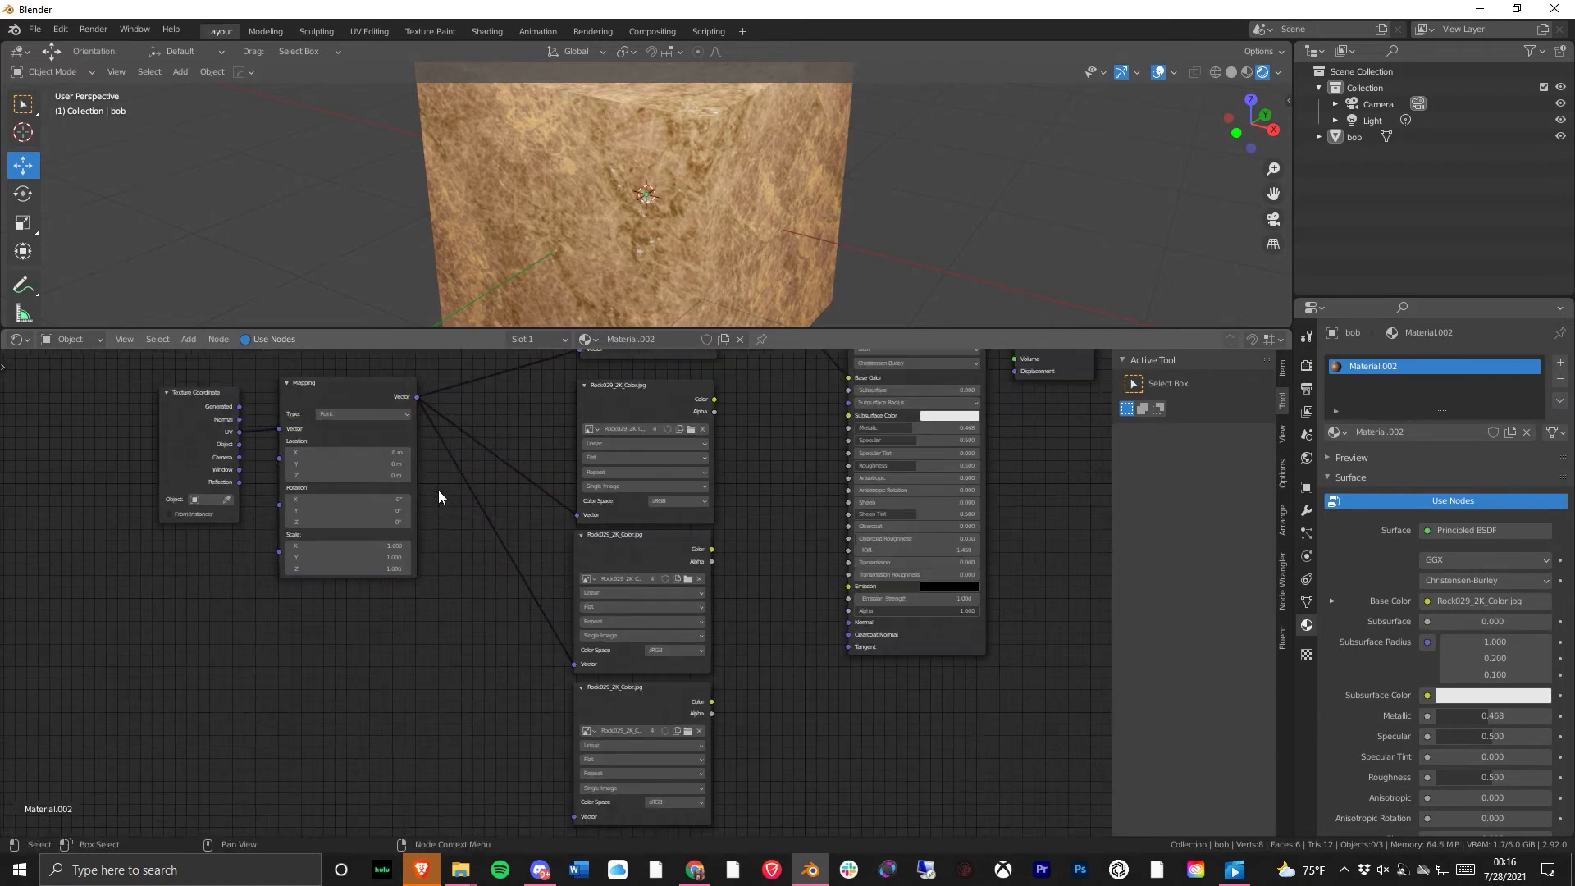
{"action": "scroll", "coordinate": [440, 494], "scroll_direction": "down", "scroll_amount": 1}
{"action": "left_click_drag", "start_coordinate": [429, 412], "coordinate": [573, 801]}
- Examine the column of Image Texture nodes, their Mapping links and the inputs of the Principled BSDF
{"action": "middle_click_drag", "start_coordinate": [736, 530], "coordinate": [553, 624]}
{"action": "scroll", "coordinate": [456, 519], "scroll_direction": "up", "scroll_amount": 3}
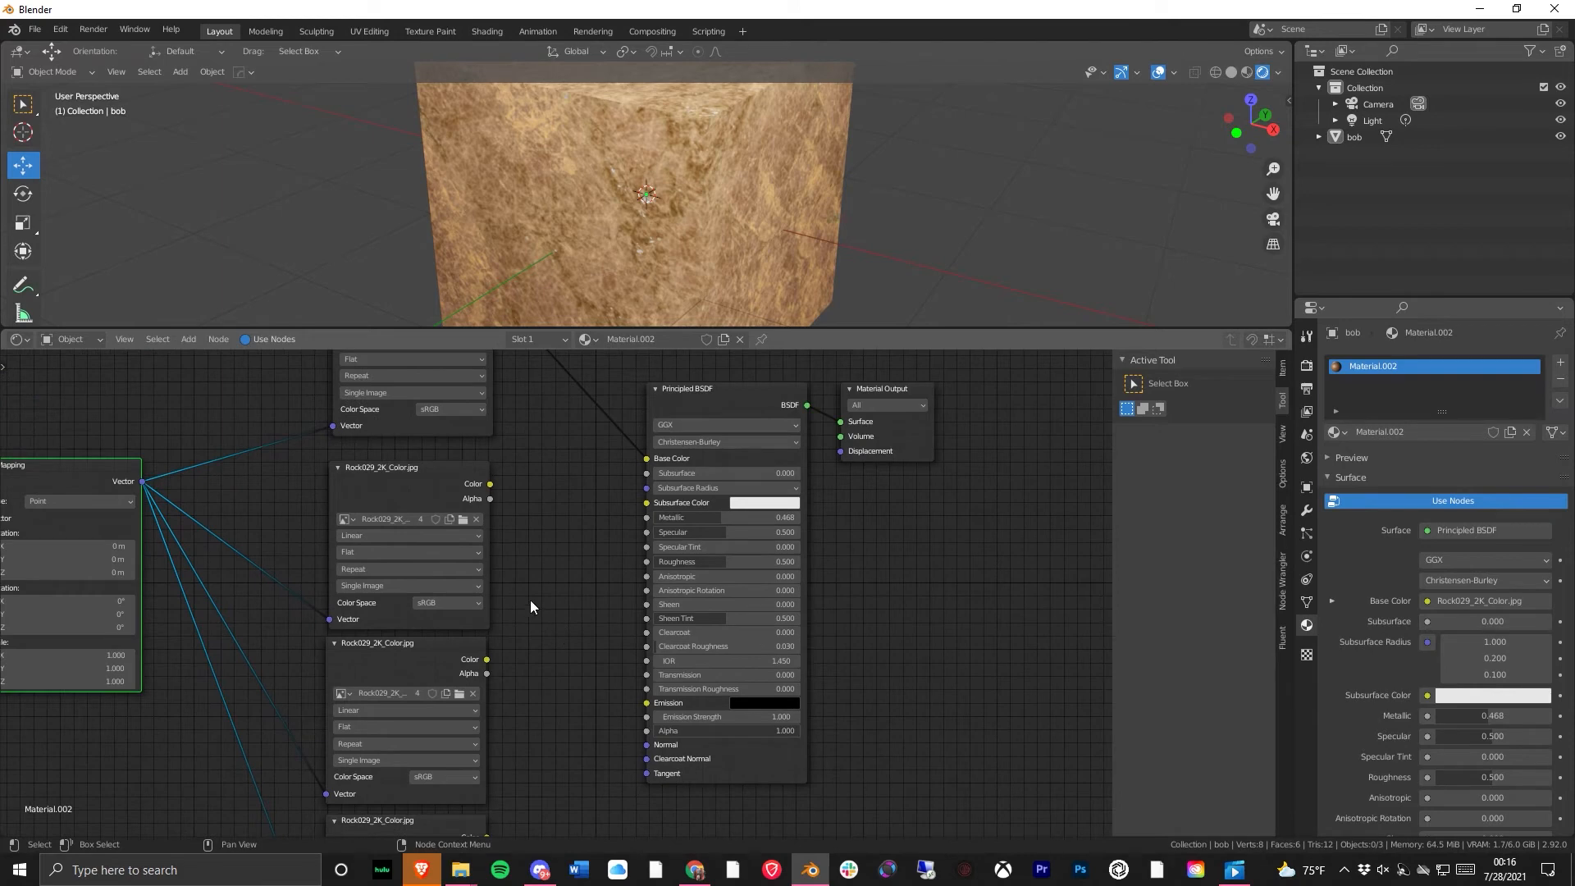
{"action": "middle_click_drag", "start_coordinate": [495, 672], "coordinate": [553, 369]}
{"action": "middle_click_drag", "start_coordinate": [630, 611], "coordinate": [286, 358]}
{"action": "middle_click_drag", "start_coordinate": [486, 580], "coordinate": [499, 462]}
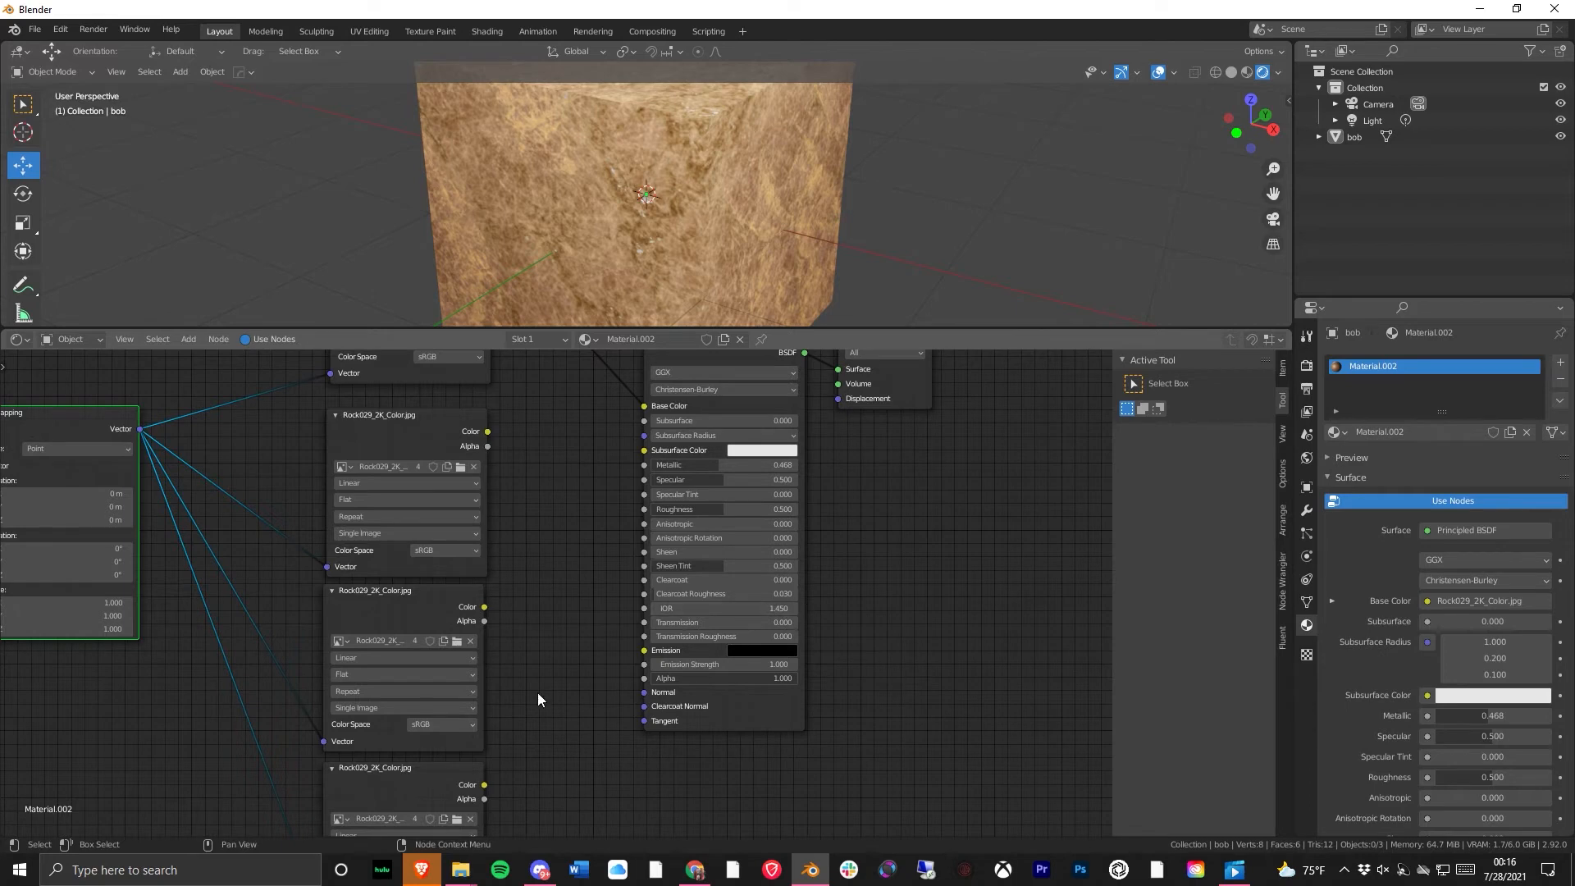
{"action": "middle_click_drag", "start_coordinate": [553, 589], "coordinate": [559, 662]}
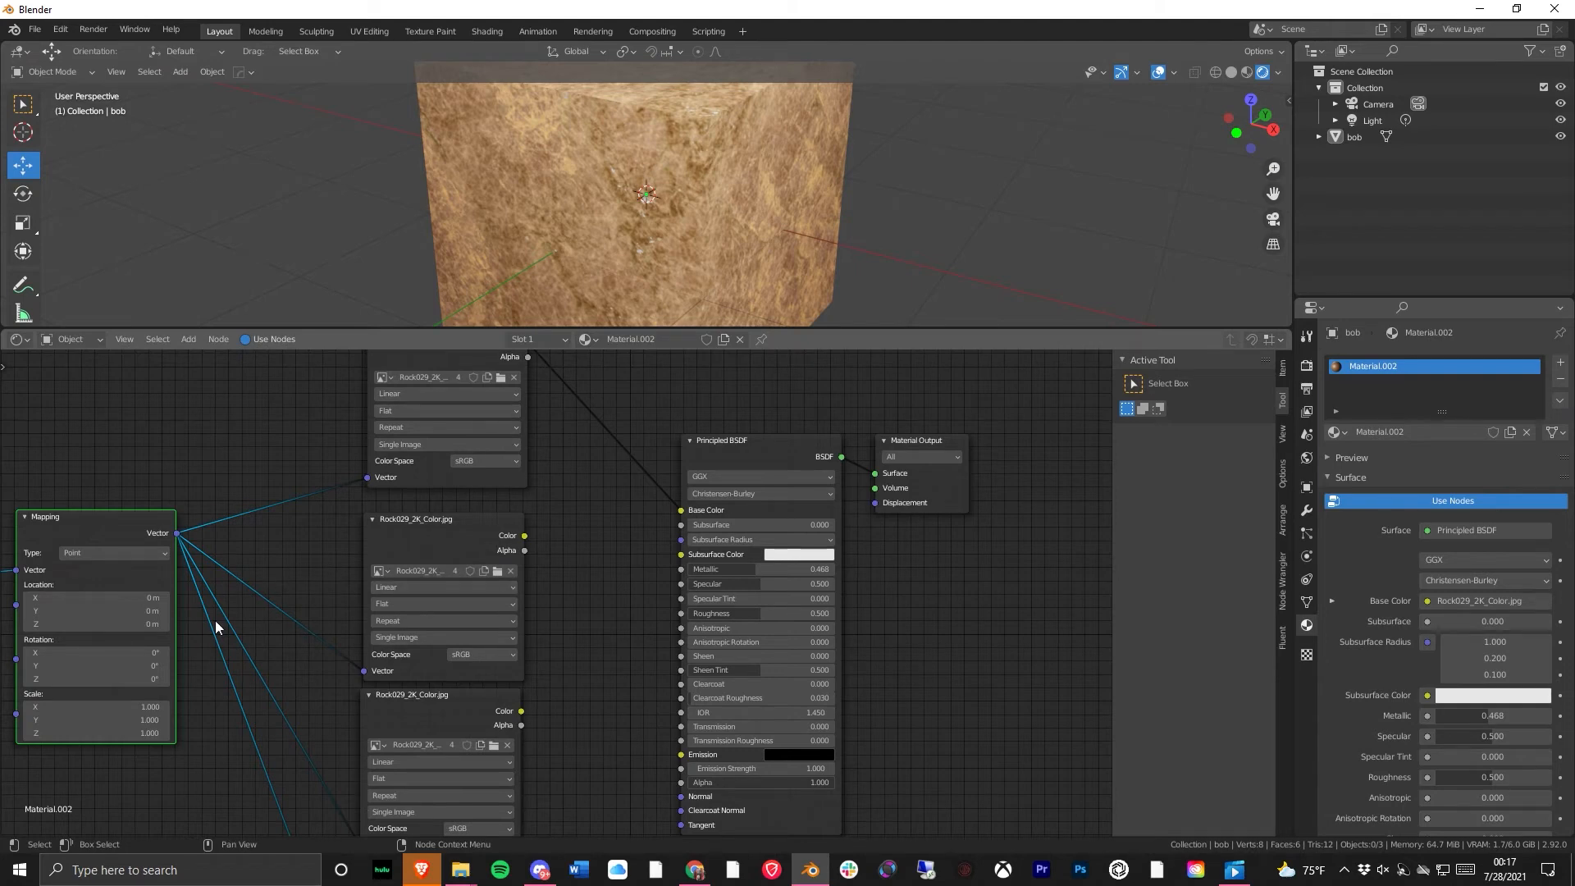
{"action": "middle_click_drag", "start_coordinate": [524, 740], "coordinate": [555, 587]}
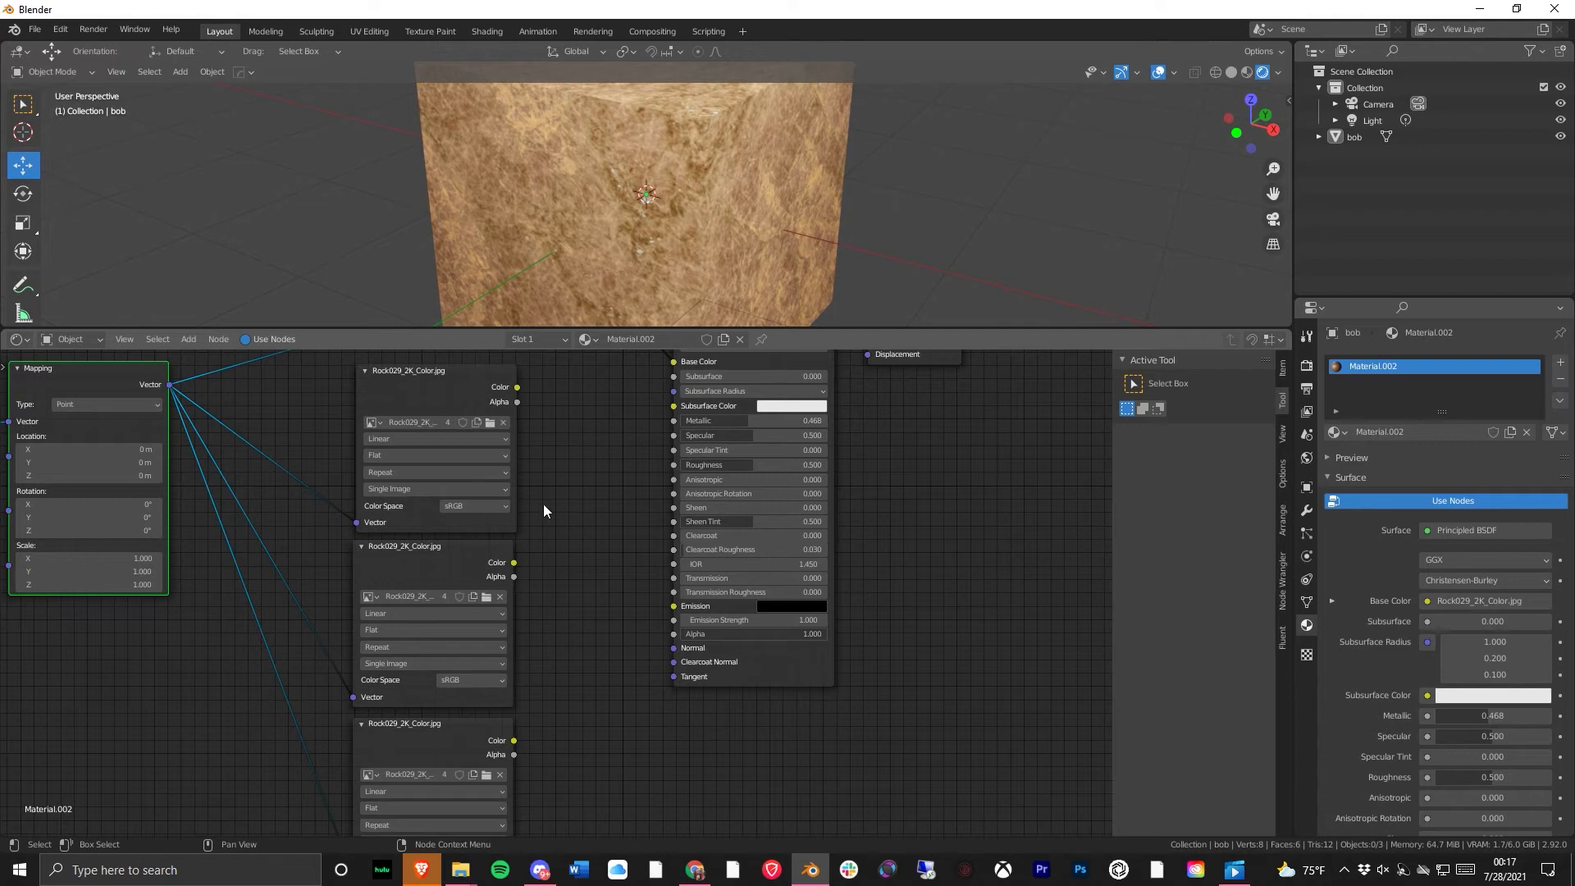
{"action": "middle_click_drag", "start_coordinate": [602, 599], "coordinate": [608, 708]}
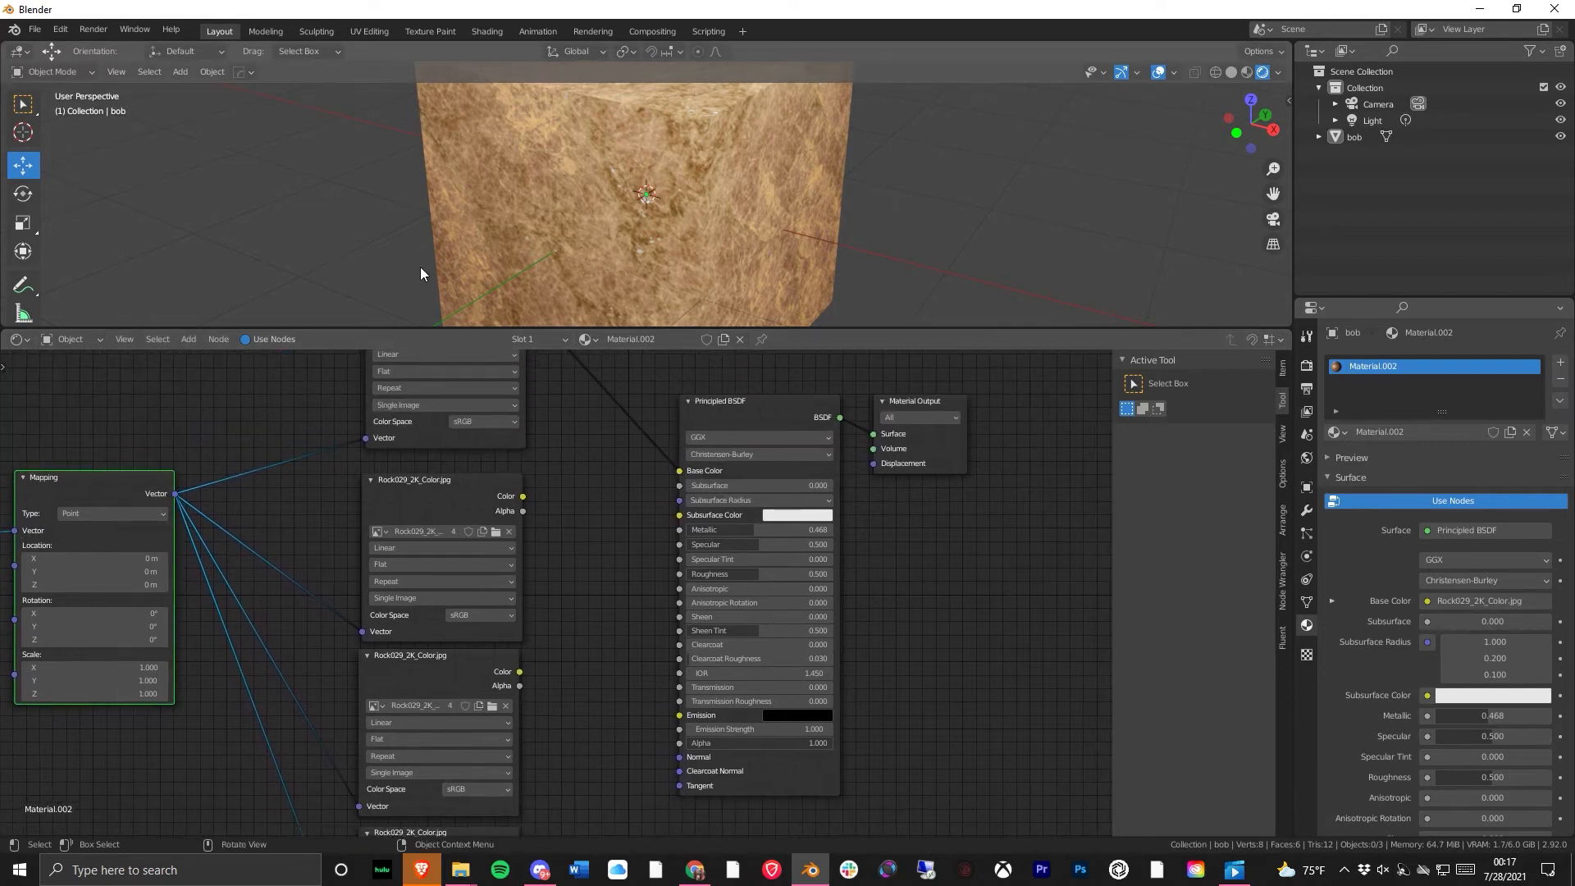
- Load Rock029_2K_Roughness.jpg into the second Image Texture node and set its color space to Non-Color
{"action": "left_click", "coordinate": [498, 534]}
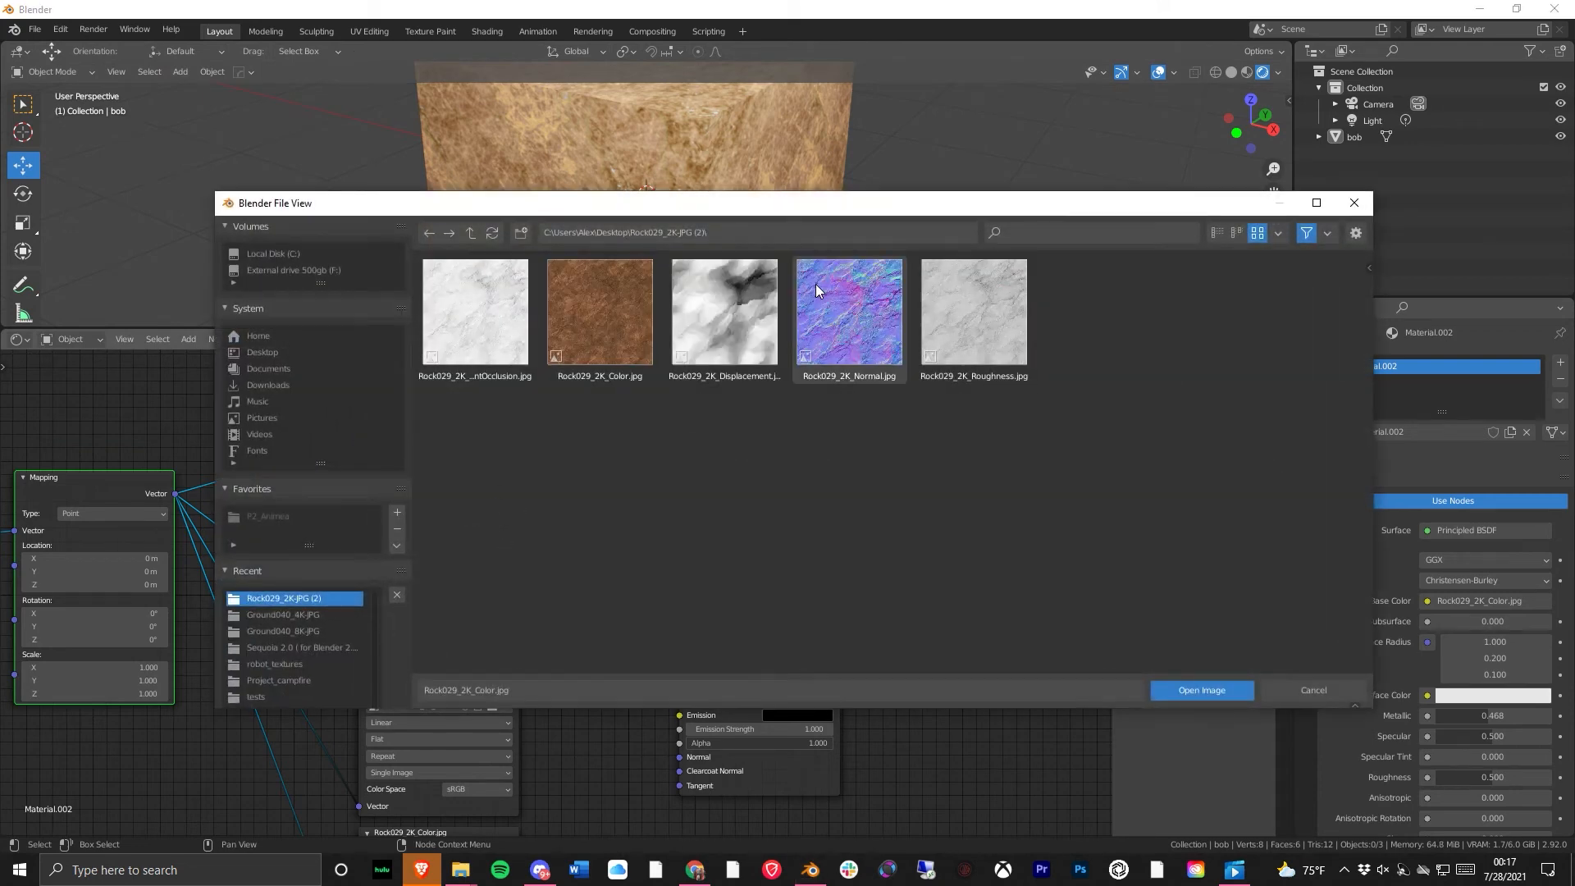
{"action": "left_click", "coordinate": [996, 327]}
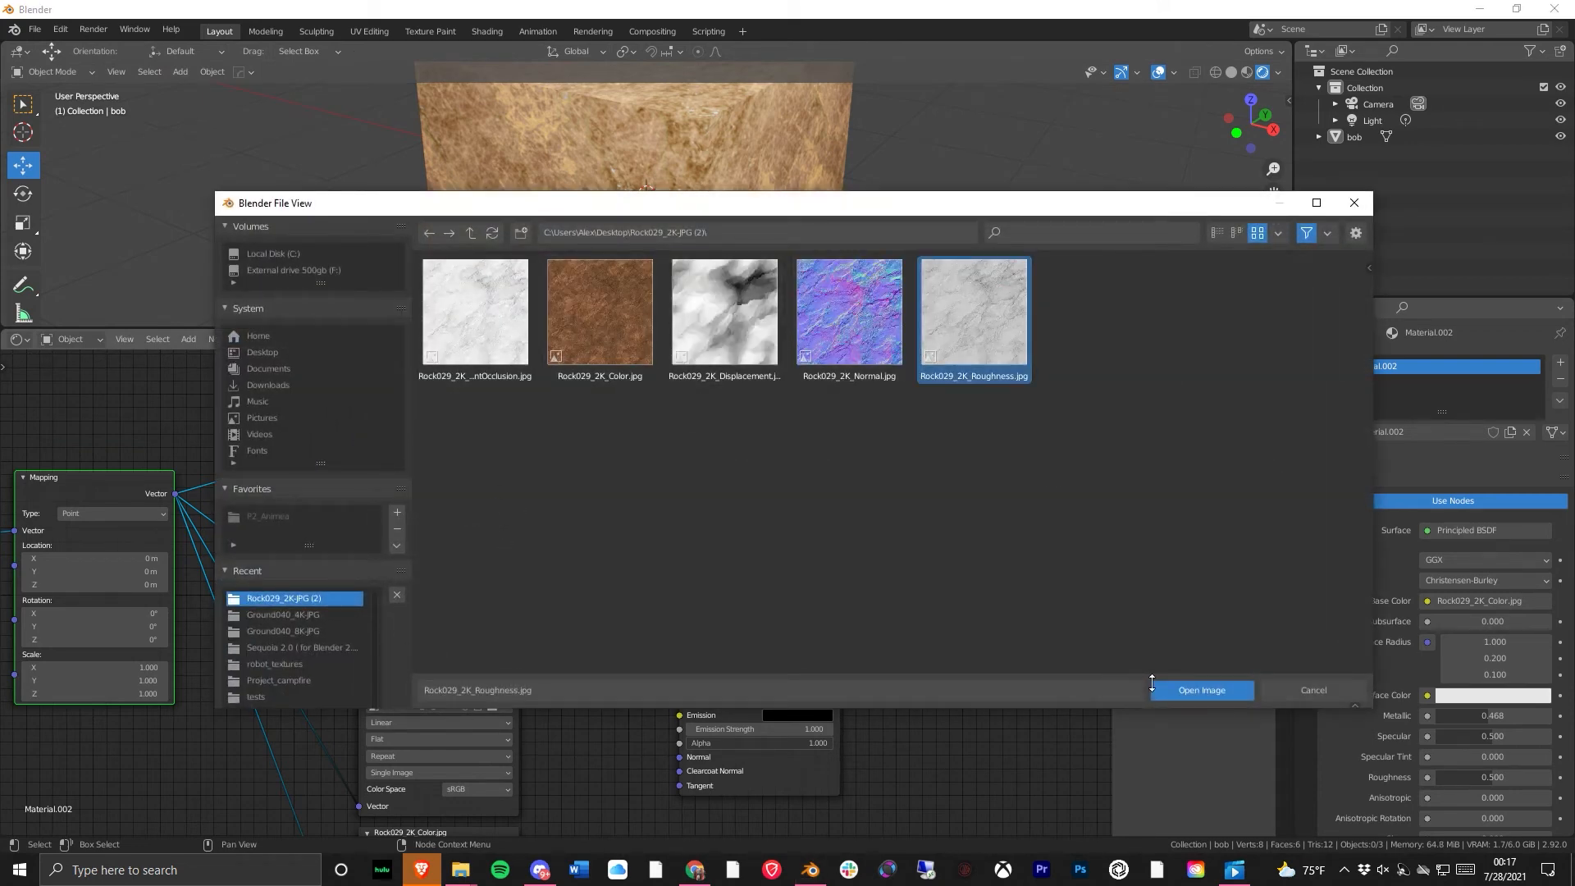
{"action": "left_click", "coordinate": [1210, 687]}
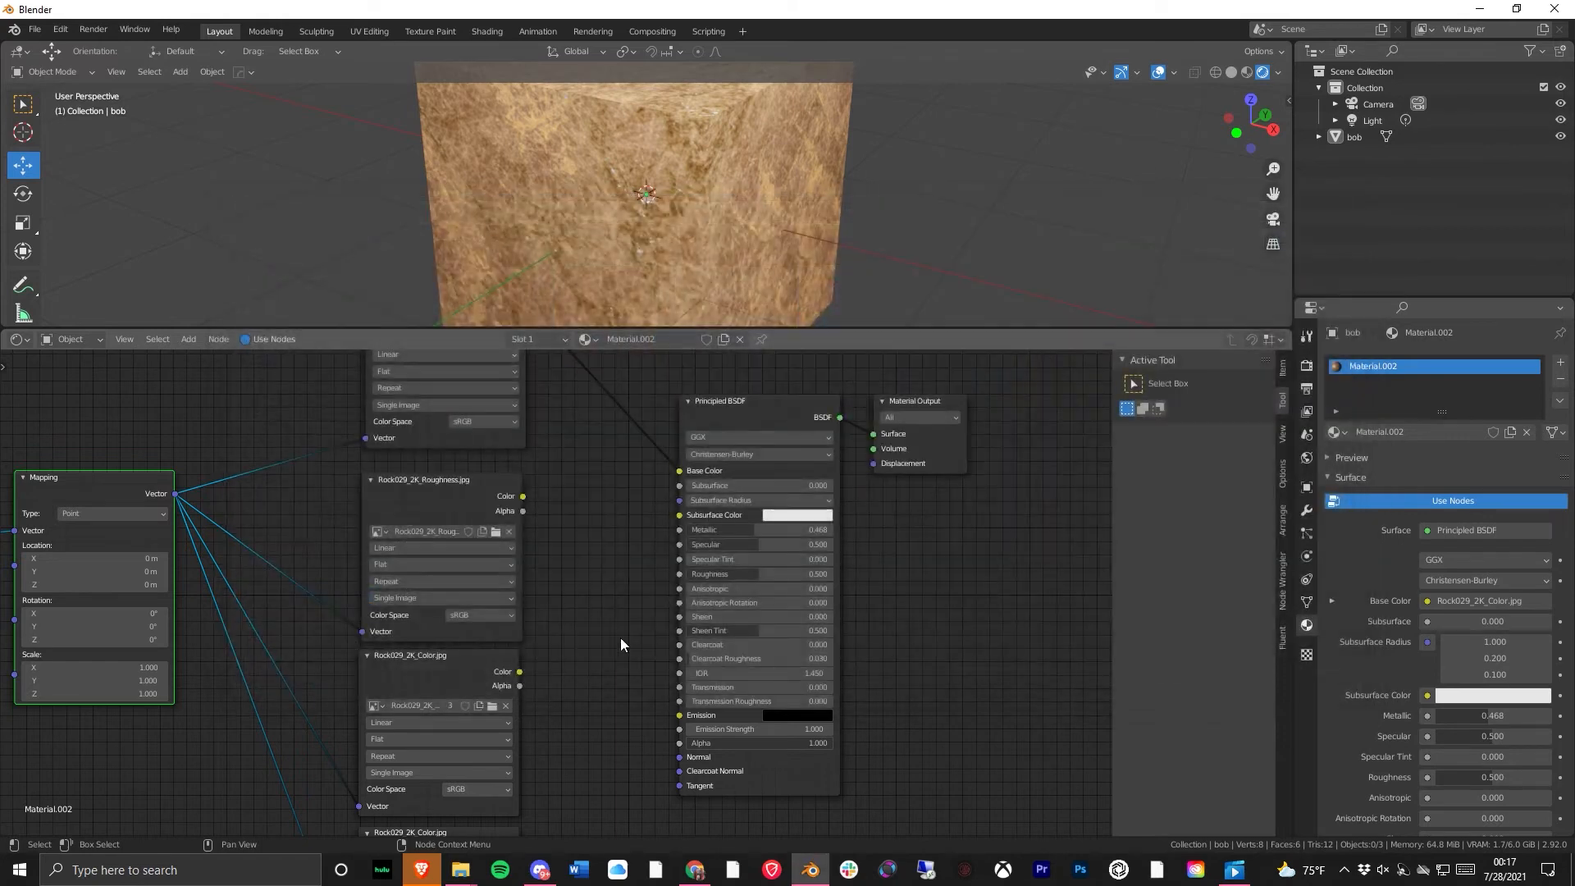
{"action": "left_click", "coordinate": [495, 614]}
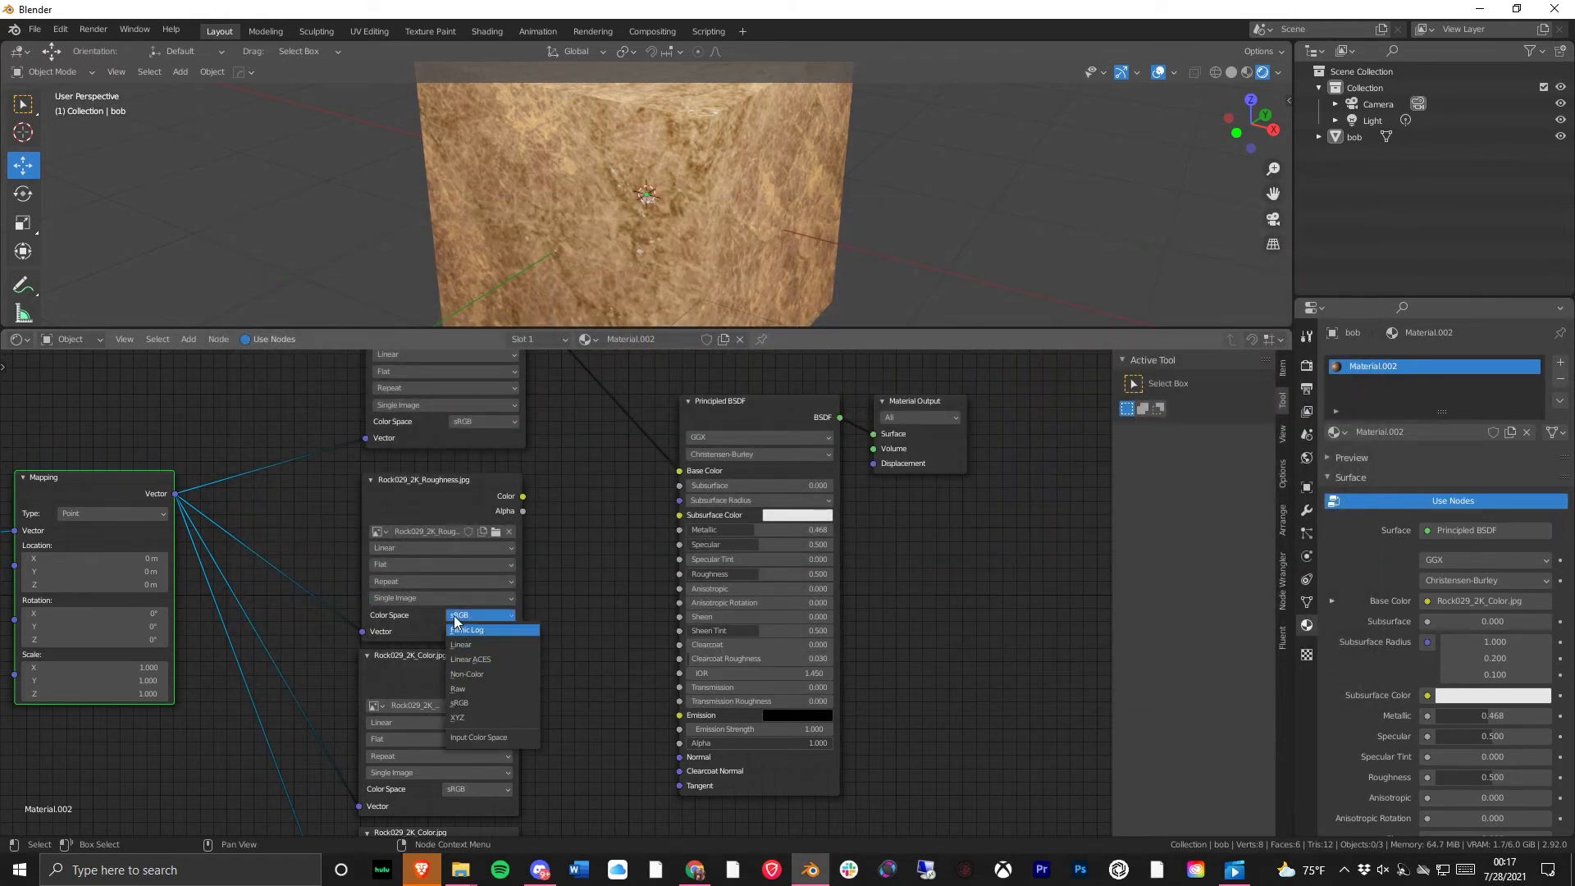
{"action": "left_click", "coordinate": [470, 618]}
{"action": "left_click", "coordinate": [476, 615]}
{"action": "left_click", "coordinate": [473, 673]}
{"action": "left_click", "coordinate": [475, 614]}
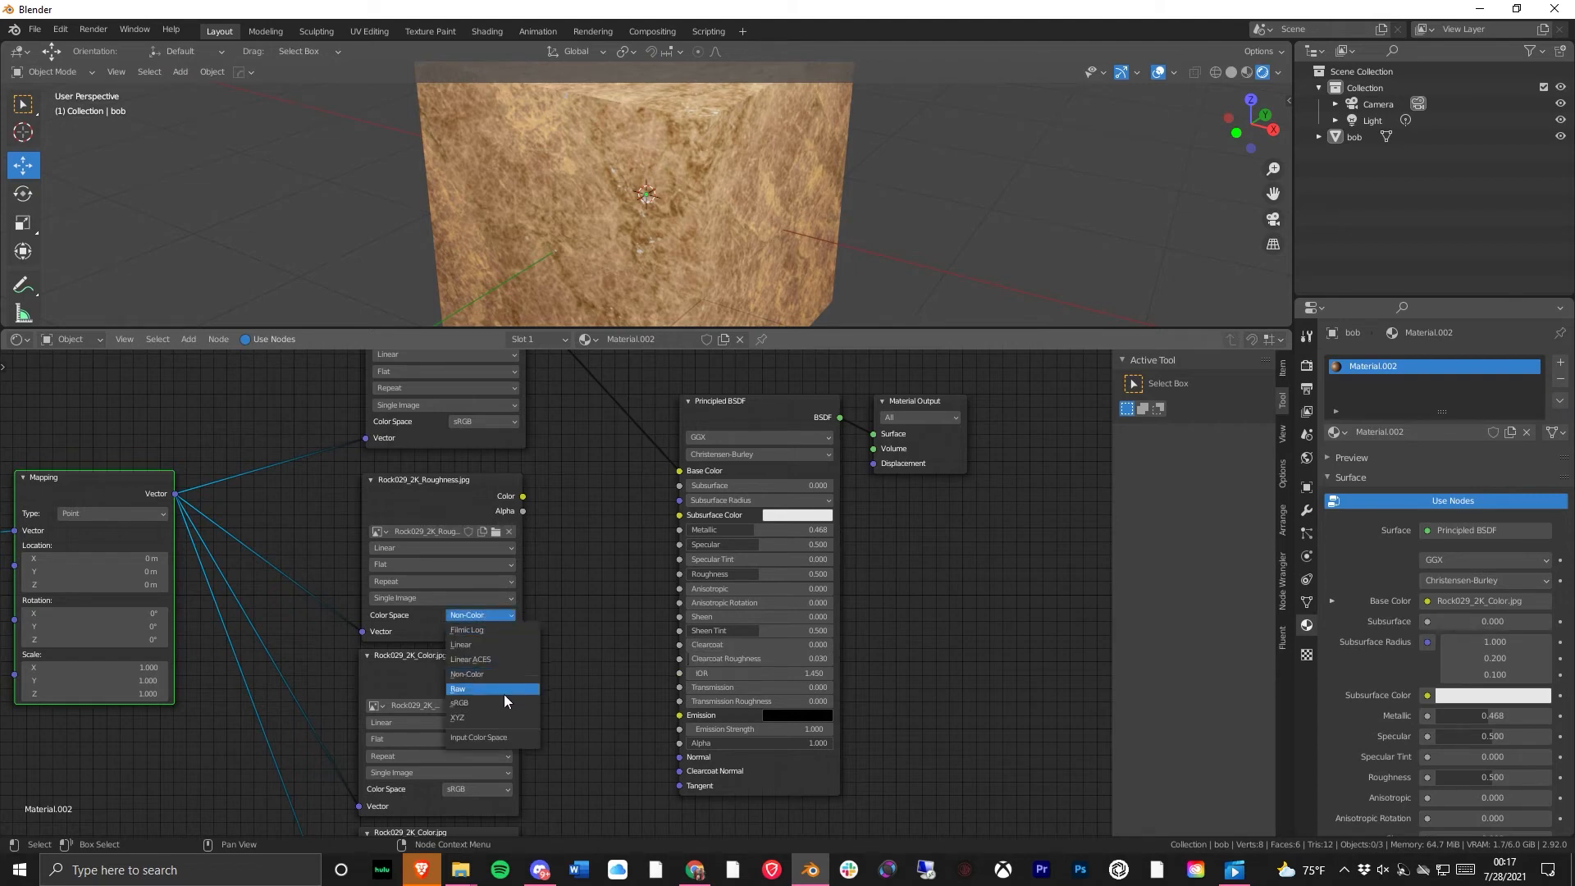
{"action": "left_click", "coordinate": [486, 672]}
- Move the roughness texture node slightly up, connect its Color output to the Principled BSDF's Roughness input, and inspect the cube
{"action": "left_click_drag", "start_coordinate": [521, 487], "coordinate": [445, 490]}
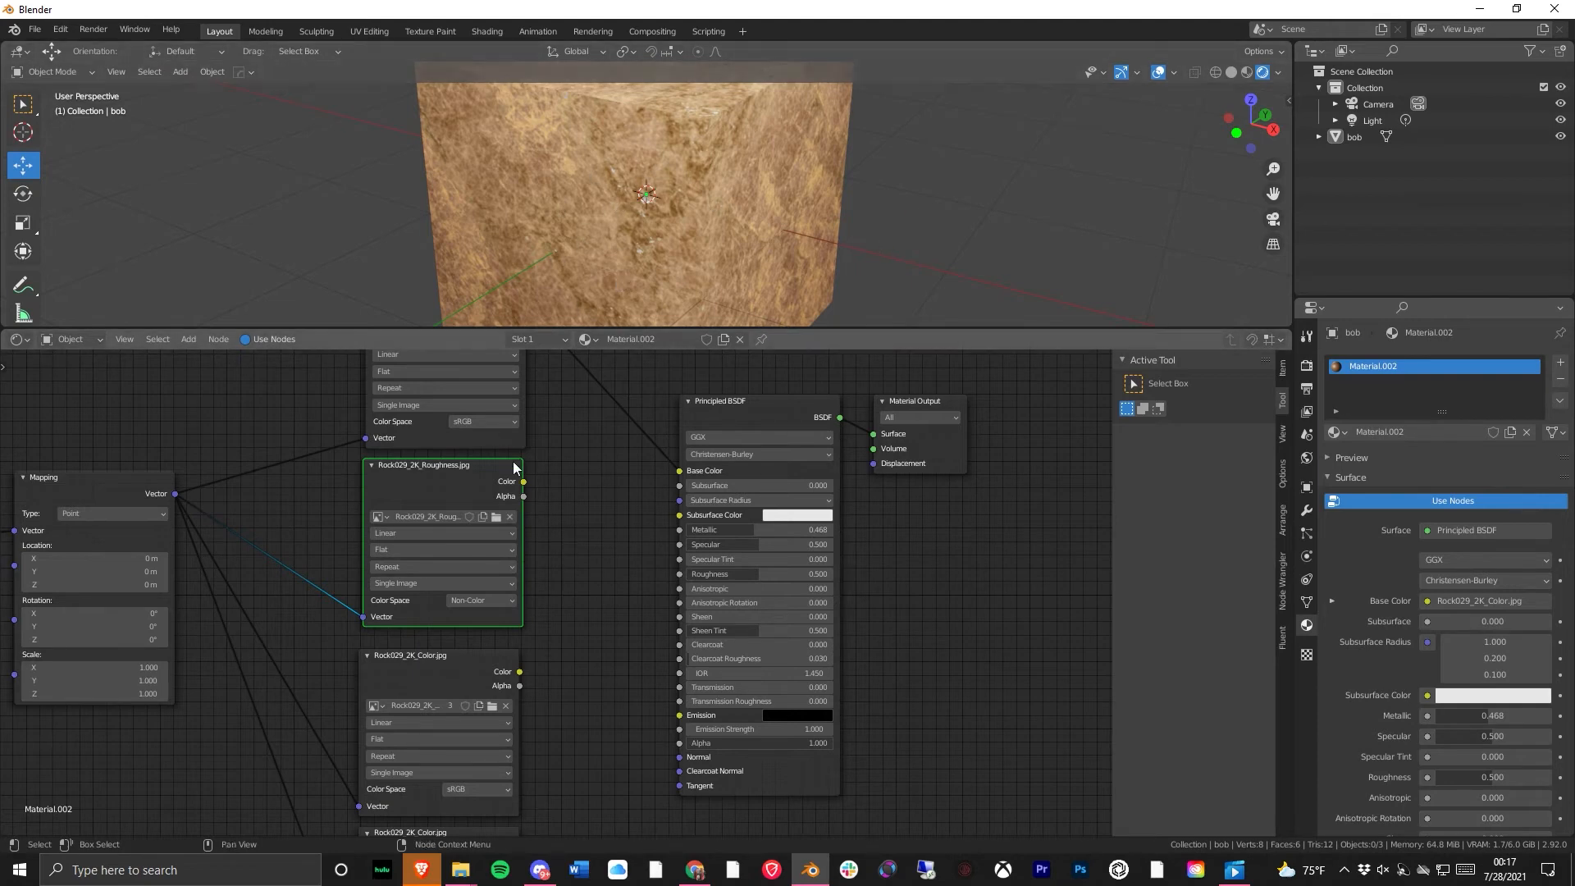
{"action": "left_click_drag", "start_coordinate": [527, 480], "coordinate": [678, 574]}
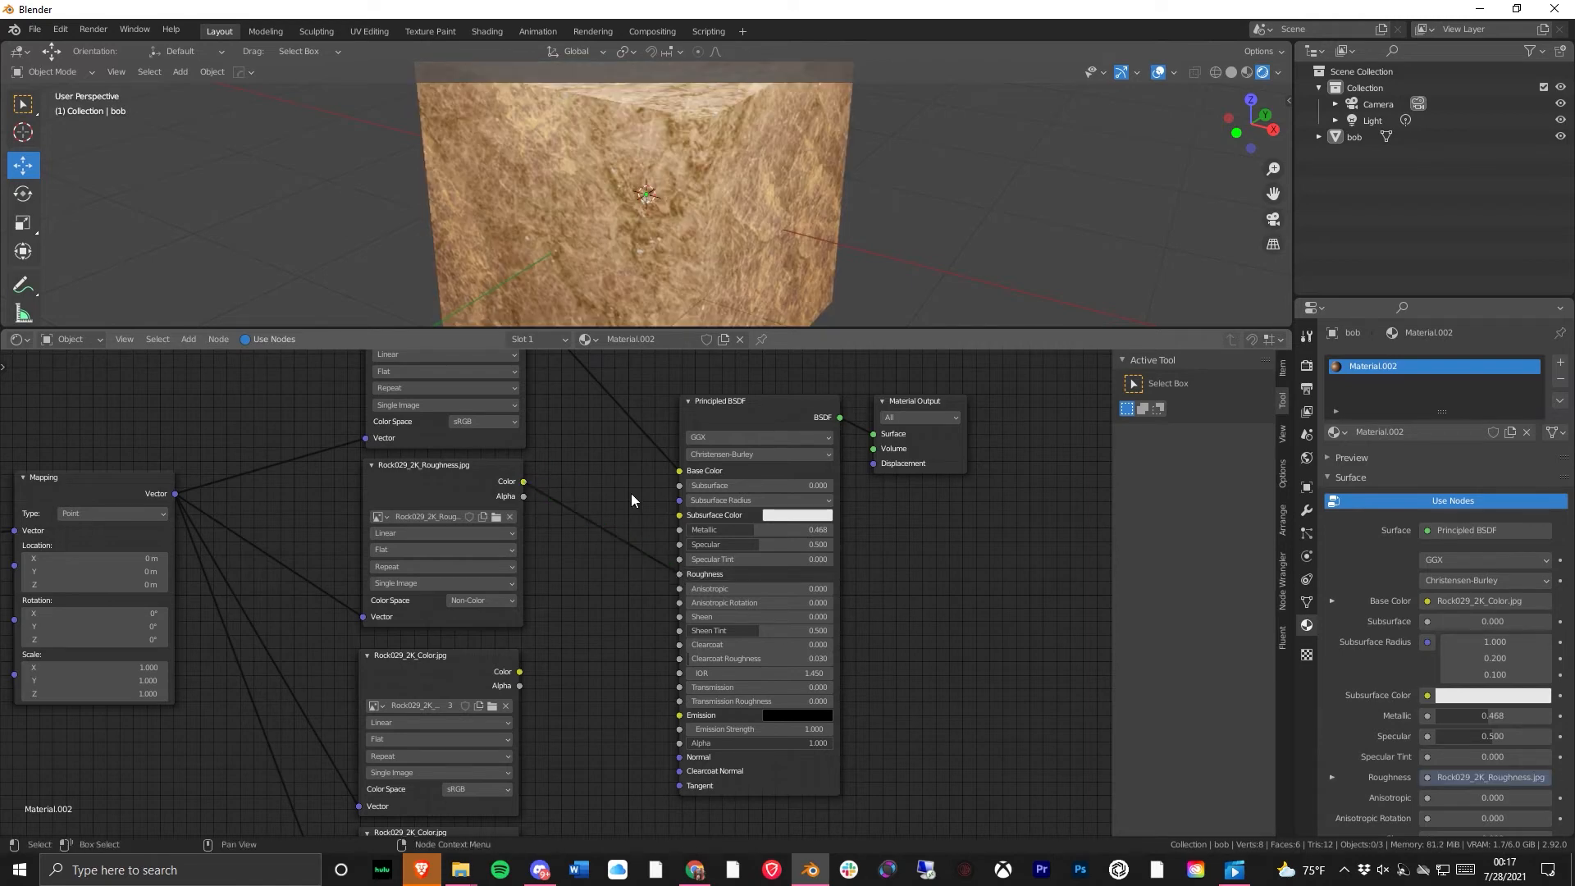
{"action": "scroll", "coordinate": [687, 156], "scroll_direction": "down", "scroll_amount": 3}
{"action": "middle_click_drag", "start_coordinate": [624, 202], "coordinate": [910, 115]}
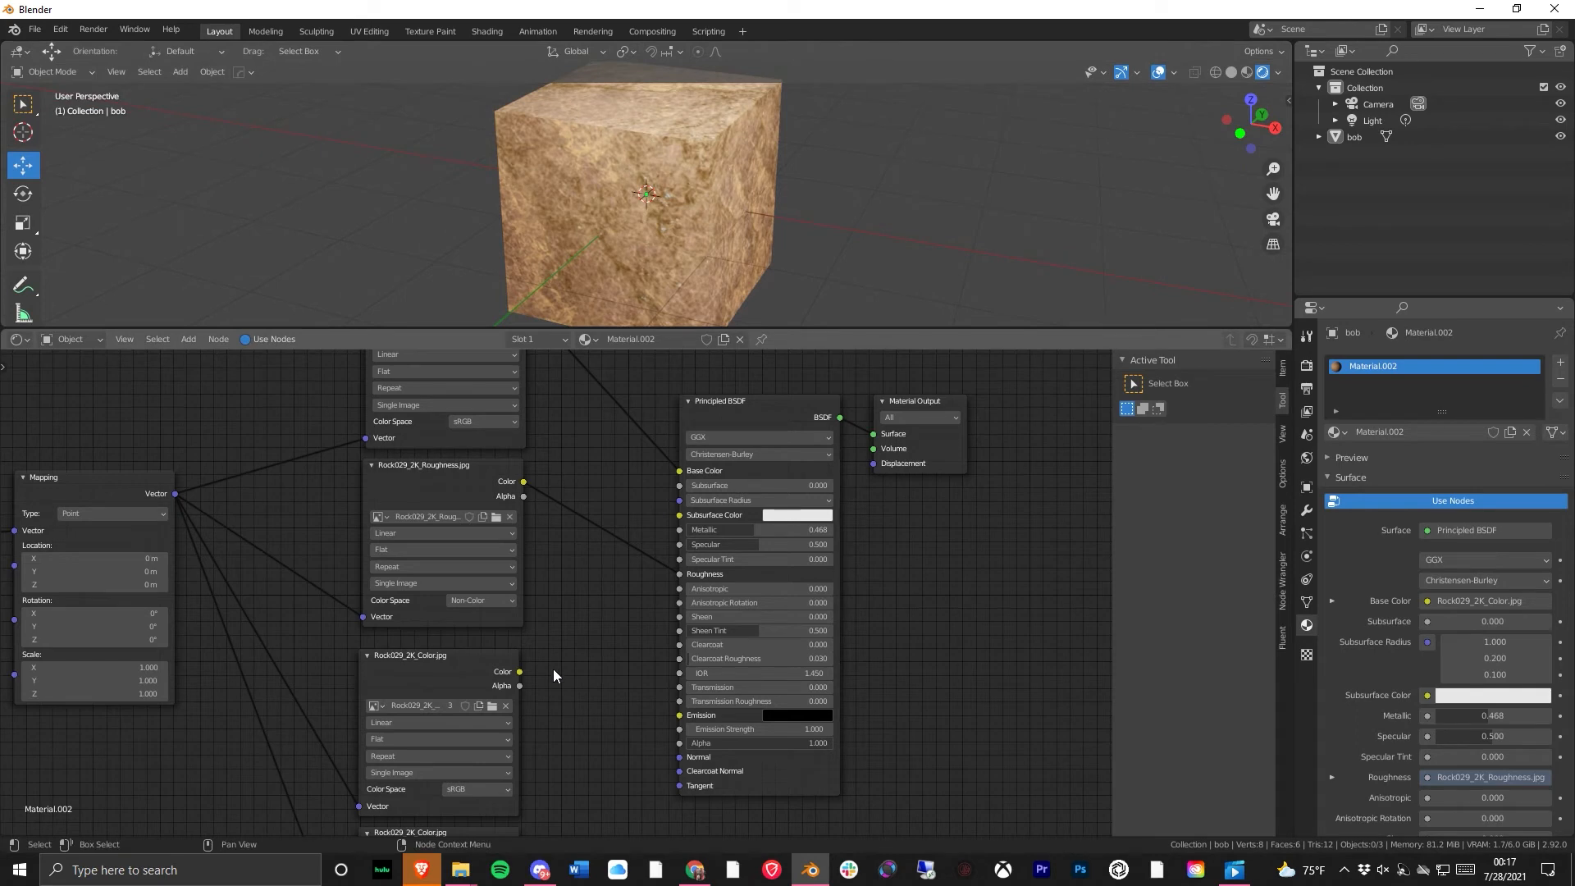
- Load Rock029_2K_Normal.jpg into the third Image Texture node and set its color space to Non-Color
{"action": "middle_click_drag", "start_coordinate": [557, 690], "coordinate": [518, 574]}
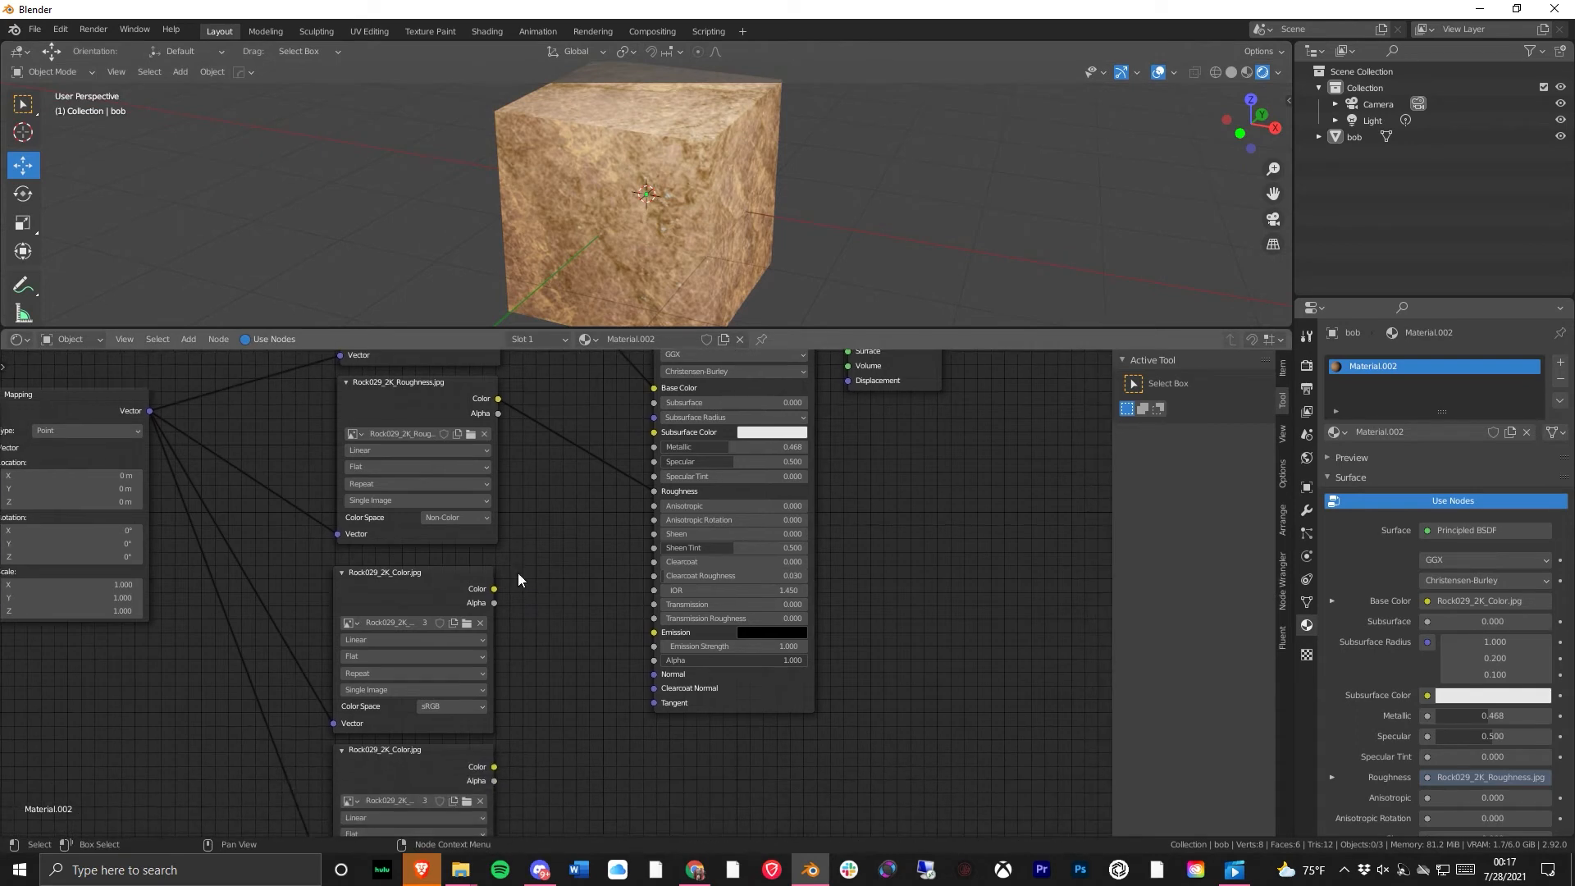
{"action": "left_click", "coordinate": [468, 625]}
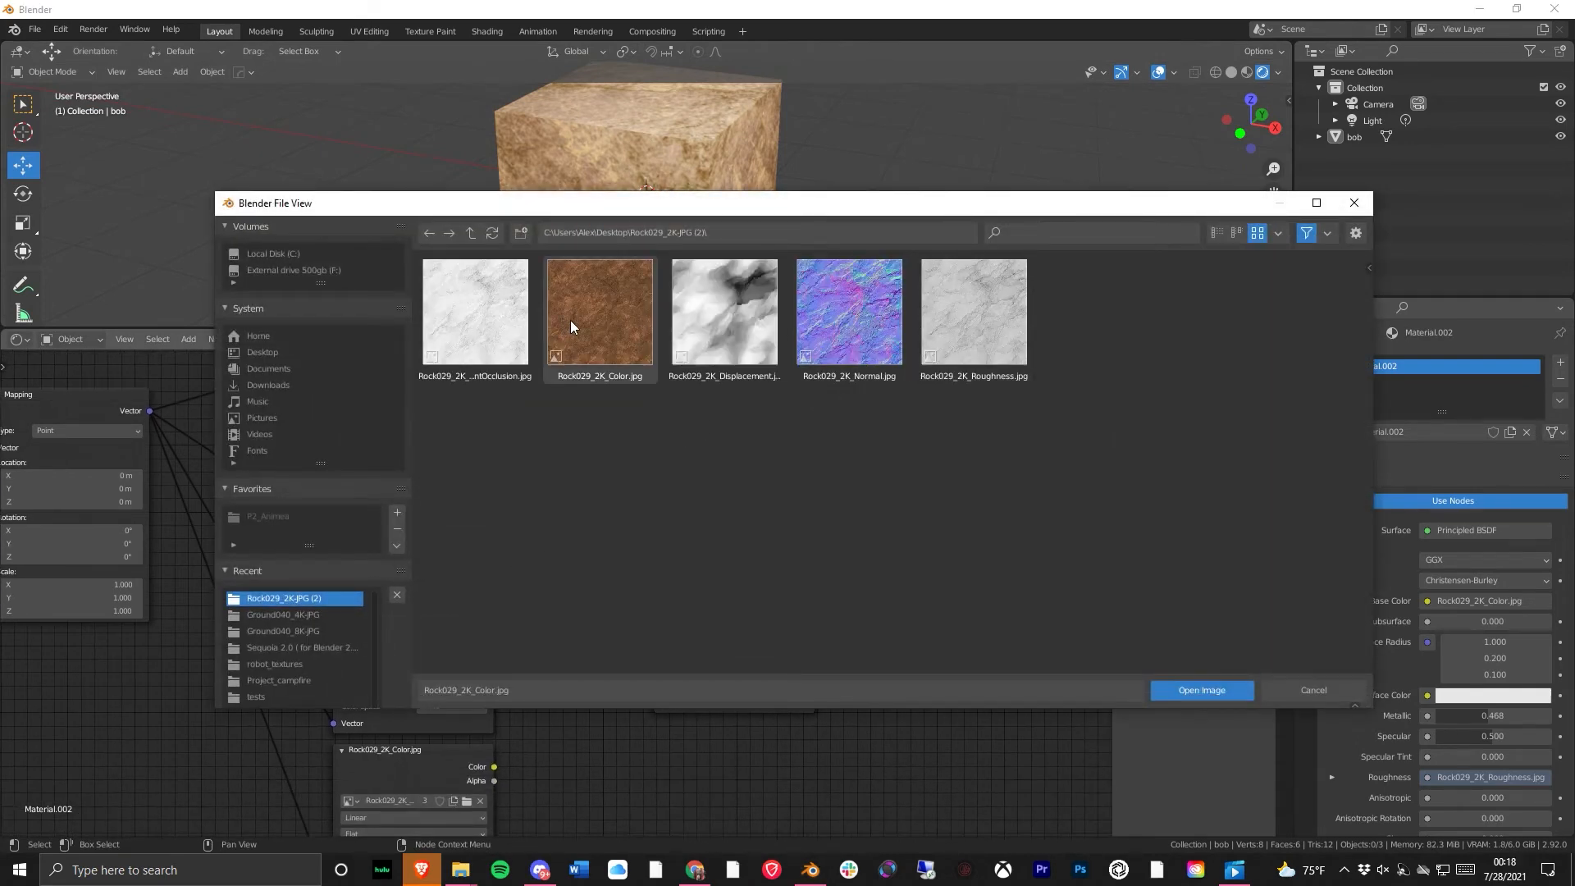
{"action": "left_click", "coordinate": [847, 335]}
{"action": "left_click", "coordinate": [1197, 688]}
{"action": "middle_click_drag", "start_coordinate": [524, 709], "coordinate": [513, 666]}
{"action": "left_click", "coordinate": [437, 662]}
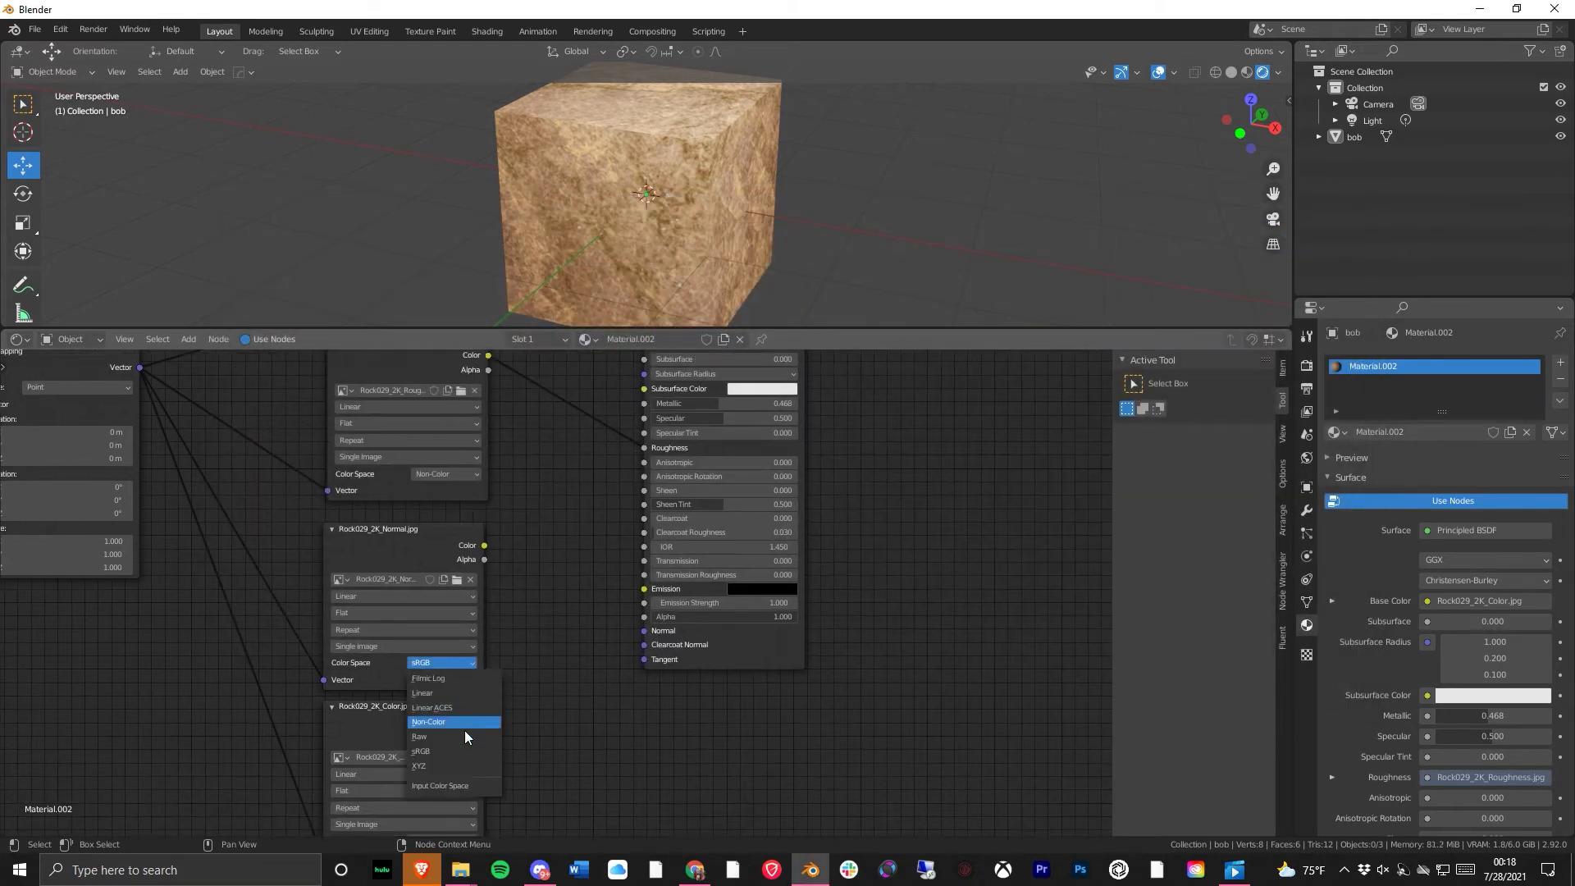
{"action": "left_click", "coordinate": [453, 725]}
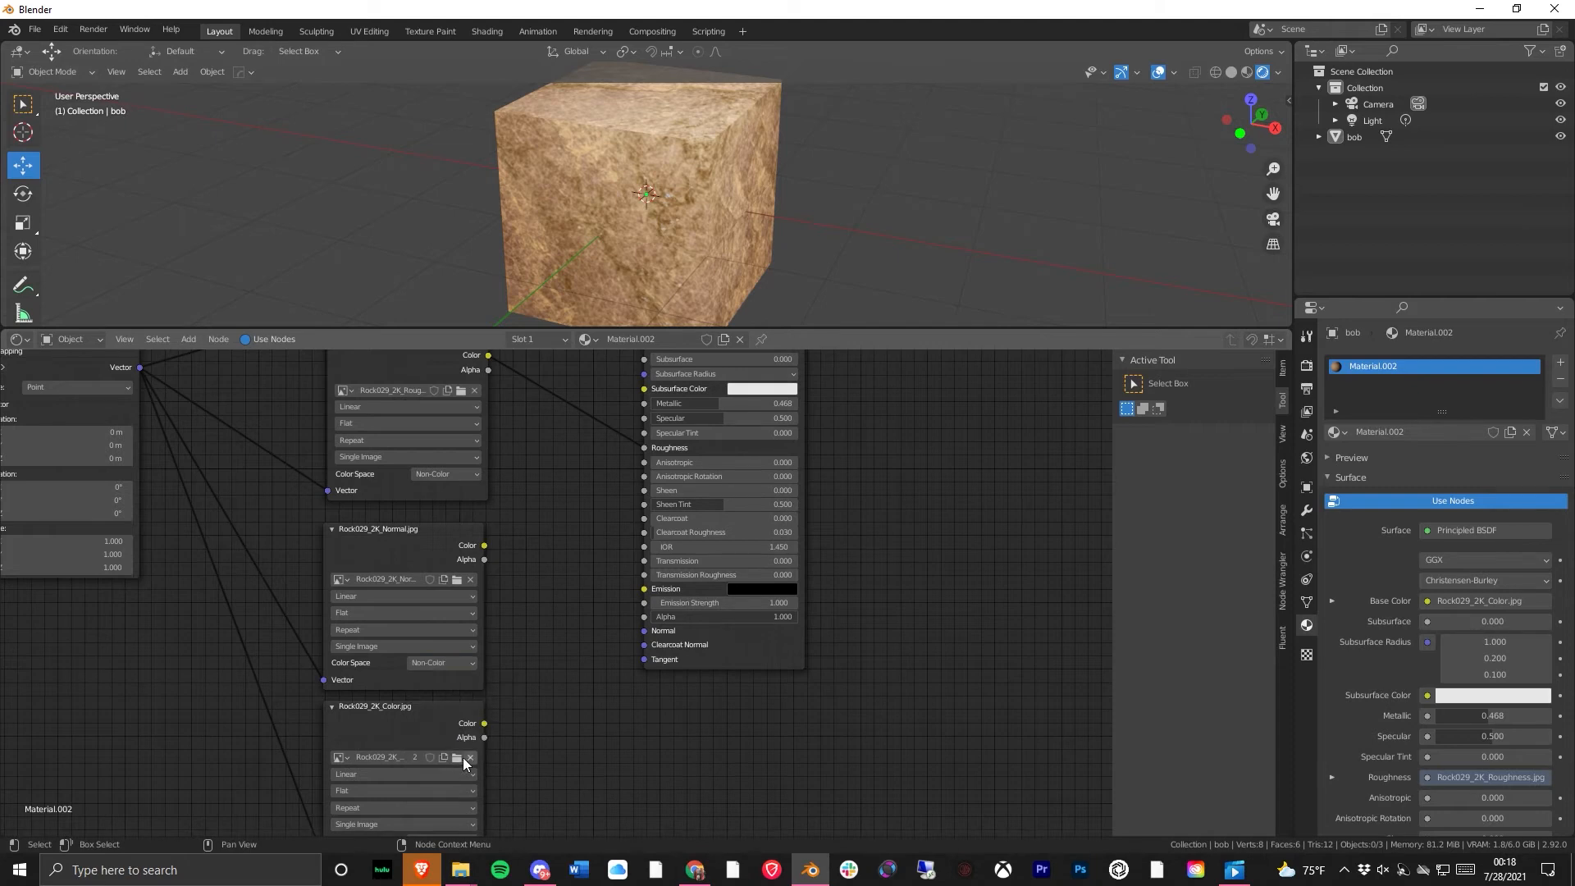
- Load Rock029_2K_Displacement.jpg into the fourth Image Texture node and set its color space to Non-Color
{"action": "left_click", "coordinate": [457, 757]}
{"action": "left_click", "coordinate": [725, 346]}
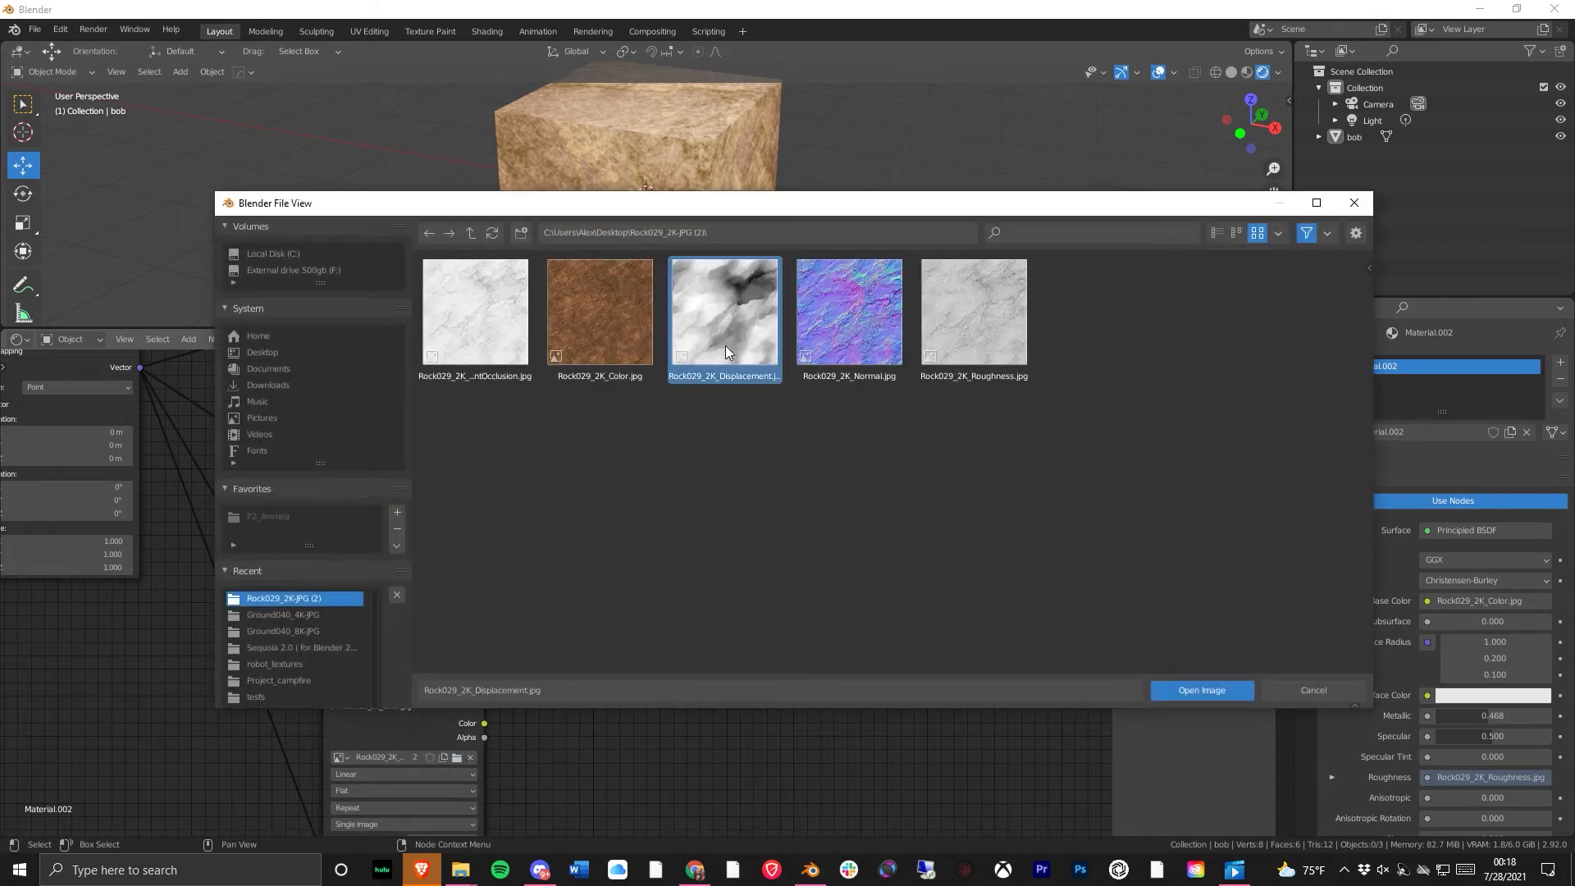
{"action": "left_click", "coordinate": [1195, 691]}
{"action": "middle_click_drag", "start_coordinate": [484, 829], "coordinate": [528, 726]}
{"action": "left_click", "coordinate": [525, 714]}
{"action": "left_click", "coordinate": [535, 771]}
- Move the Principled BSDF node farther away from the image texture nodes to make room between them
{"action": "middle_click_drag", "start_coordinate": [622, 617], "coordinate": [643, 752]}
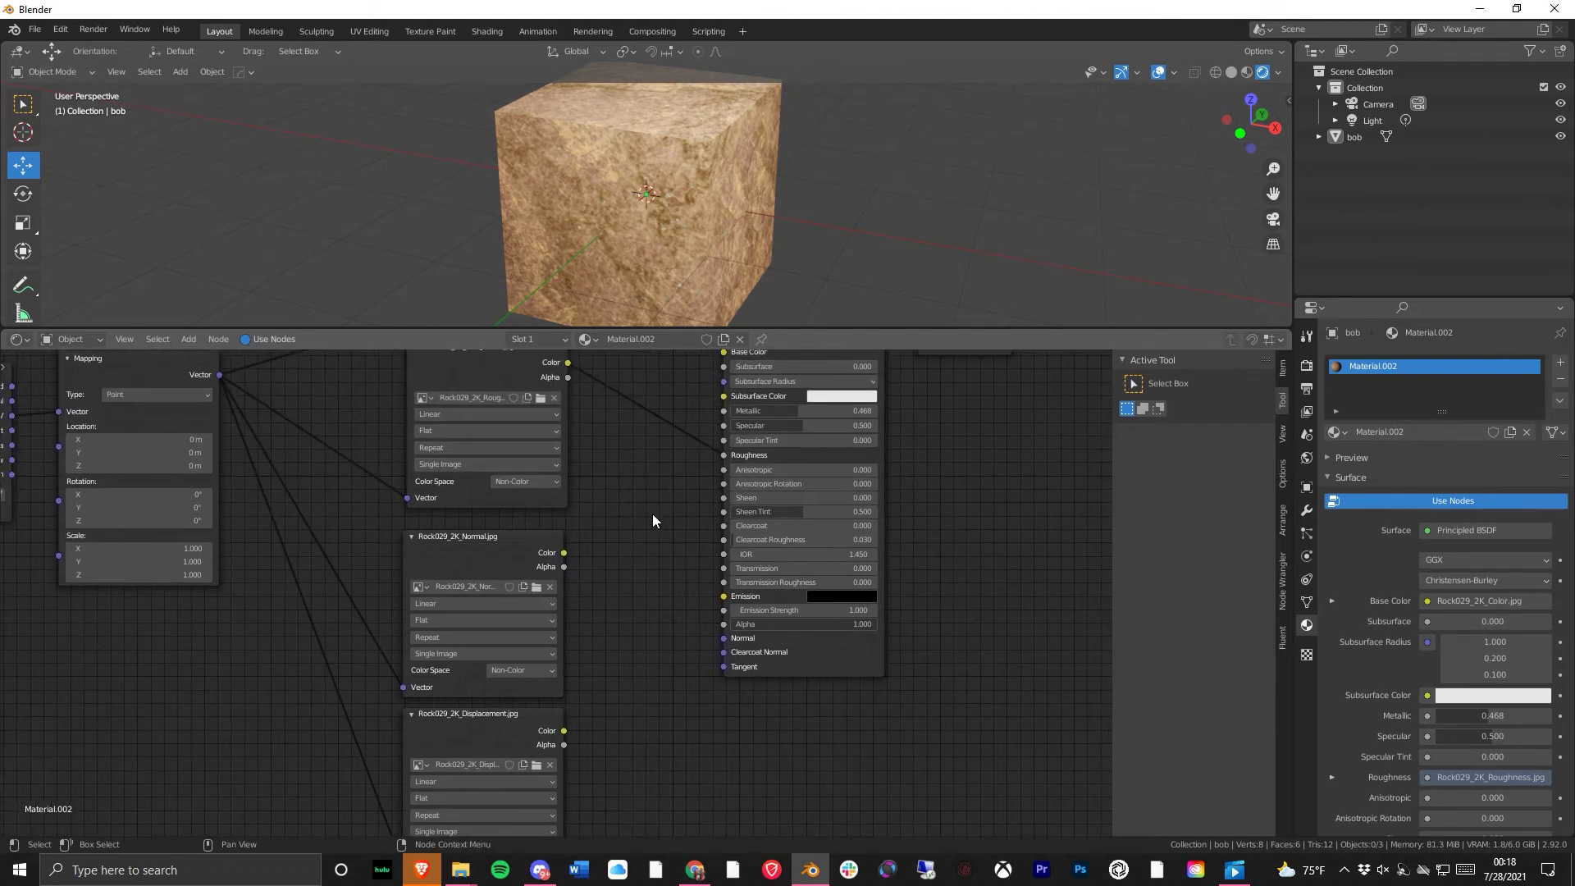
{"action": "middle_click_drag", "start_coordinate": [653, 514], "coordinate": [630, 640]}
{"action": "scroll", "coordinate": [432, 461], "scroll_direction": "up", "scroll_amount": 1}
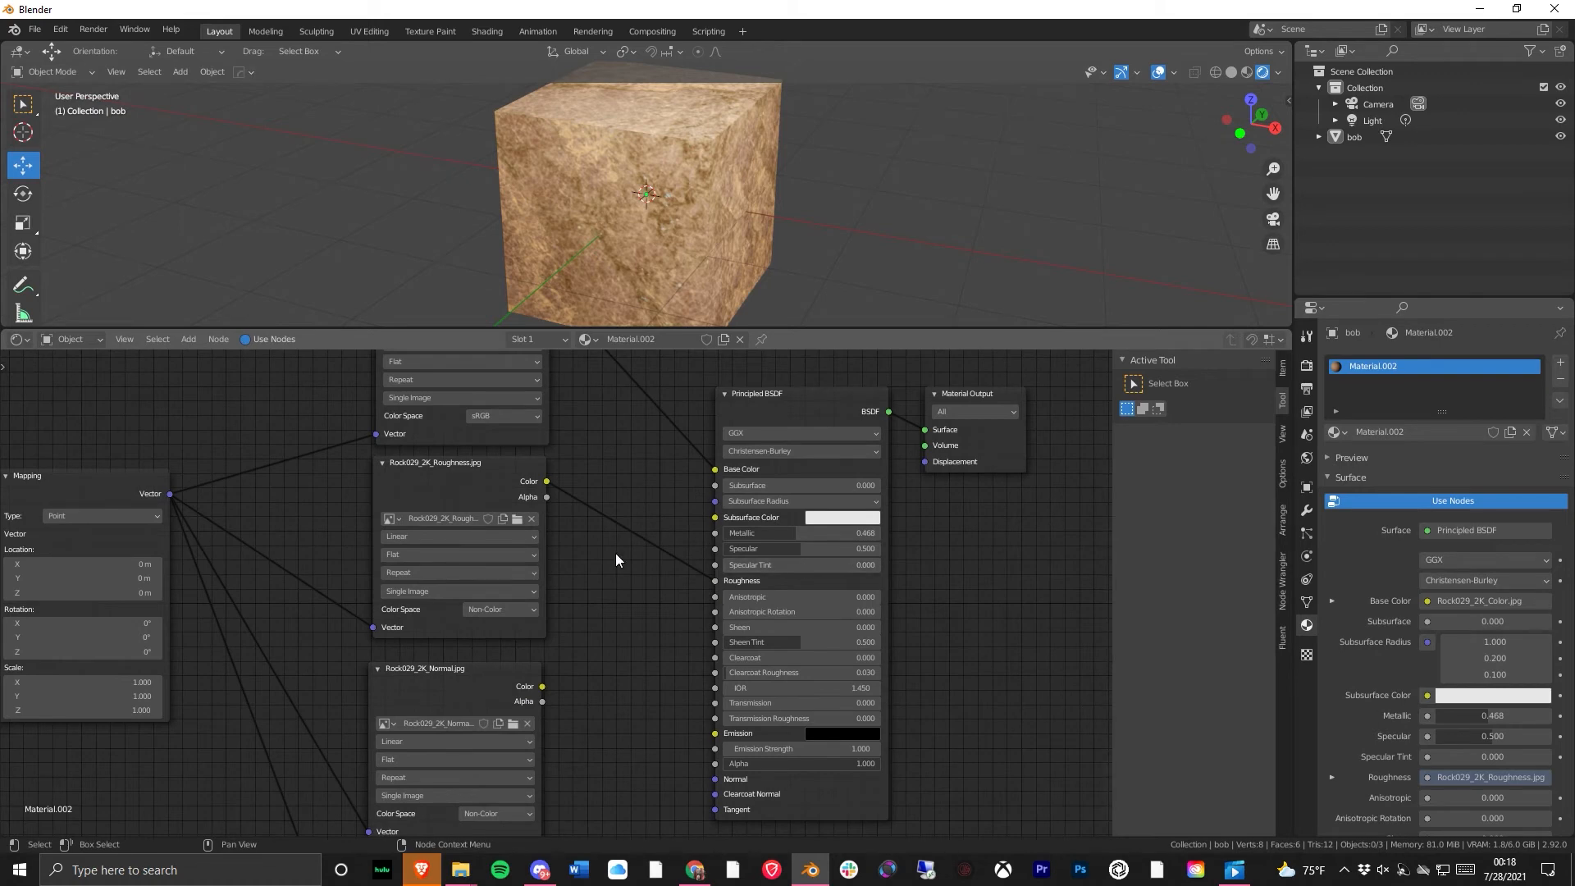
{"action": "middle_click_drag", "start_coordinate": [626, 645], "coordinate": [501, 427]}
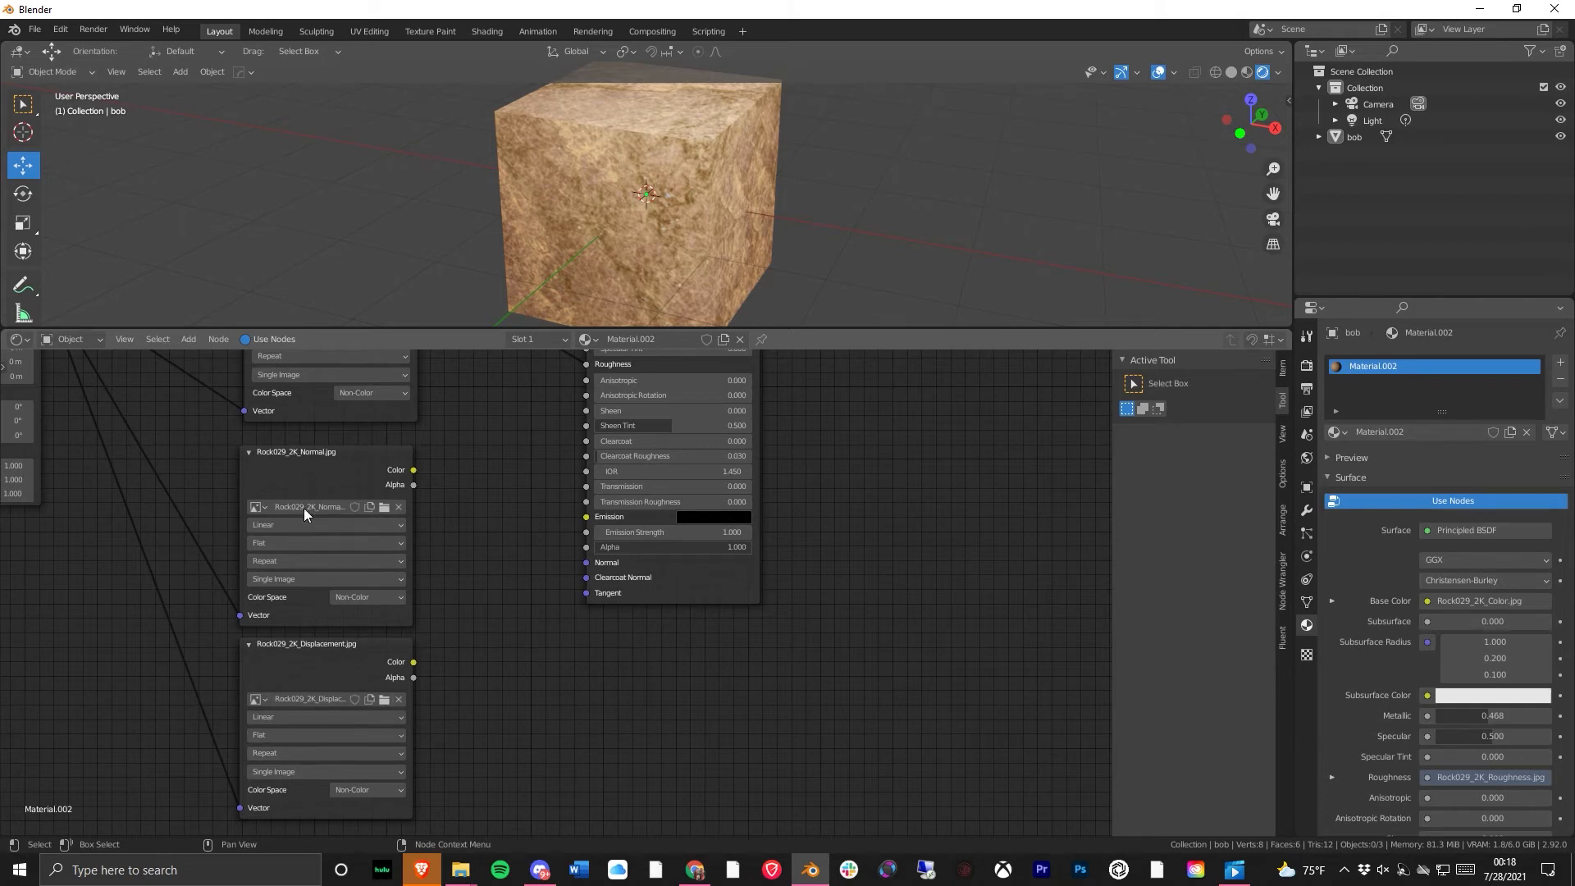
{"action": "left_click_drag", "start_coordinate": [682, 574], "coordinate": [796, 566]}
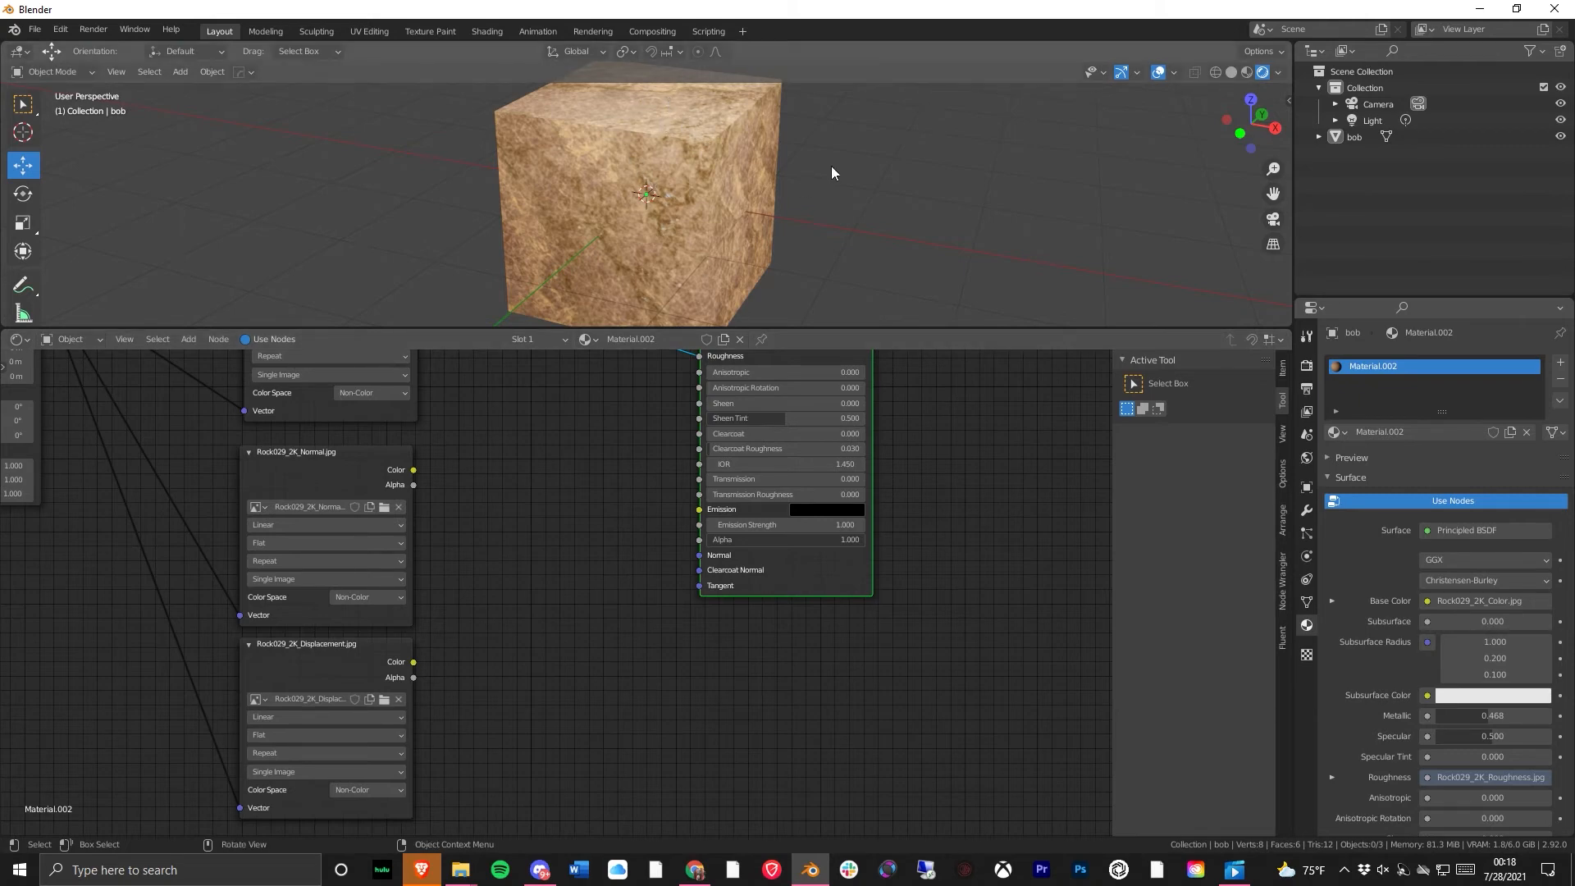
- Select the cube, enlarge the 3D viewport area and switch the cube to Edit Mode
{"action": "left_click", "coordinate": [577, 185]}
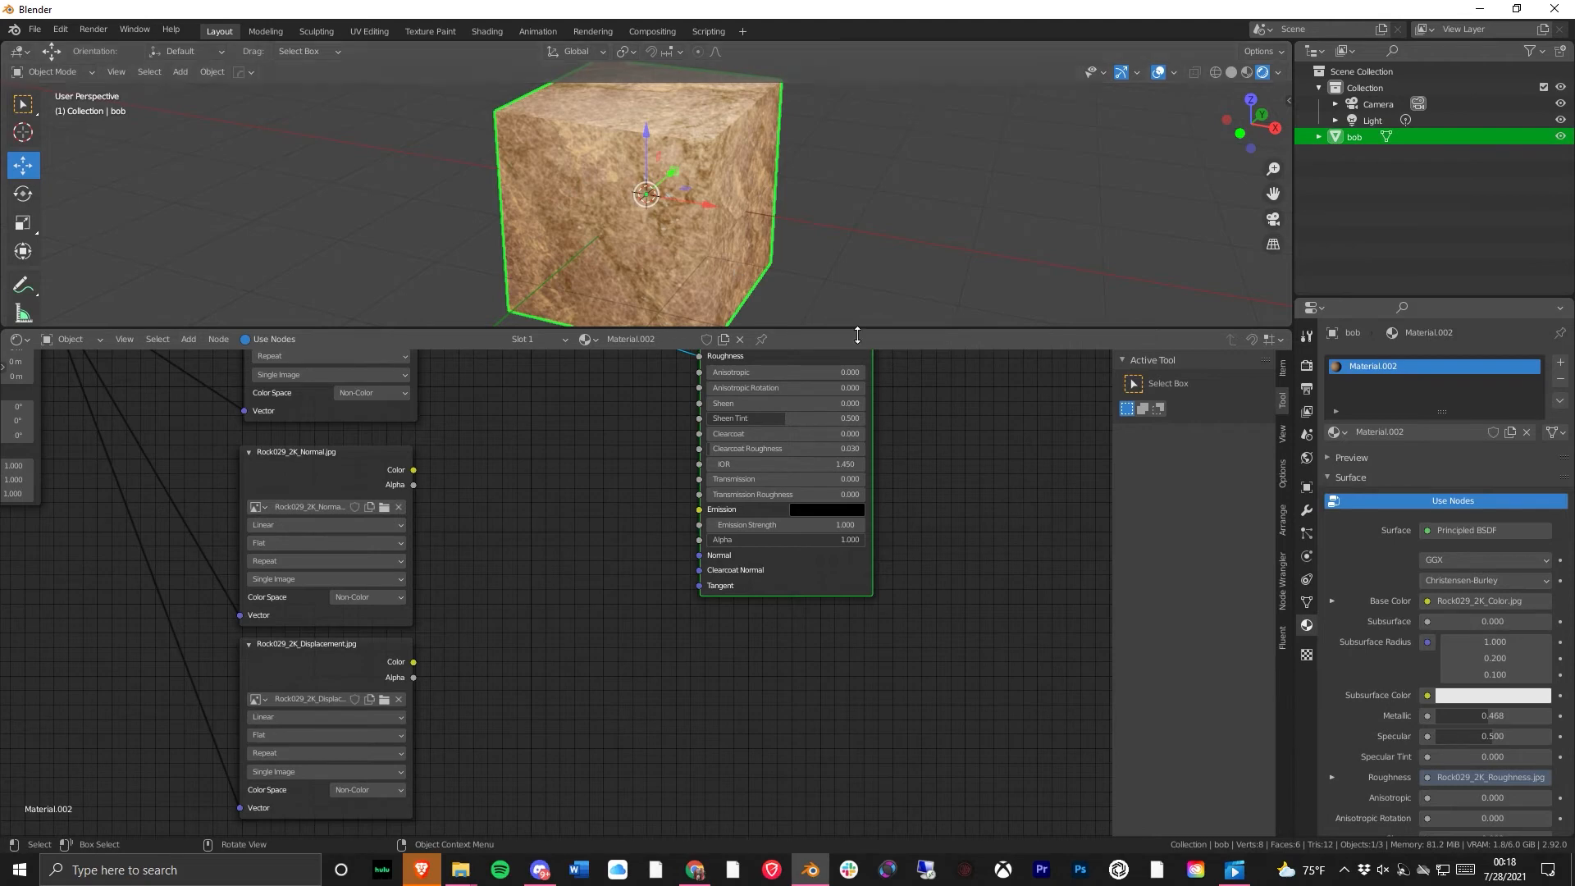
{"action": "left_click_drag", "start_coordinate": [854, 330], "coordinate": [845, 621]}
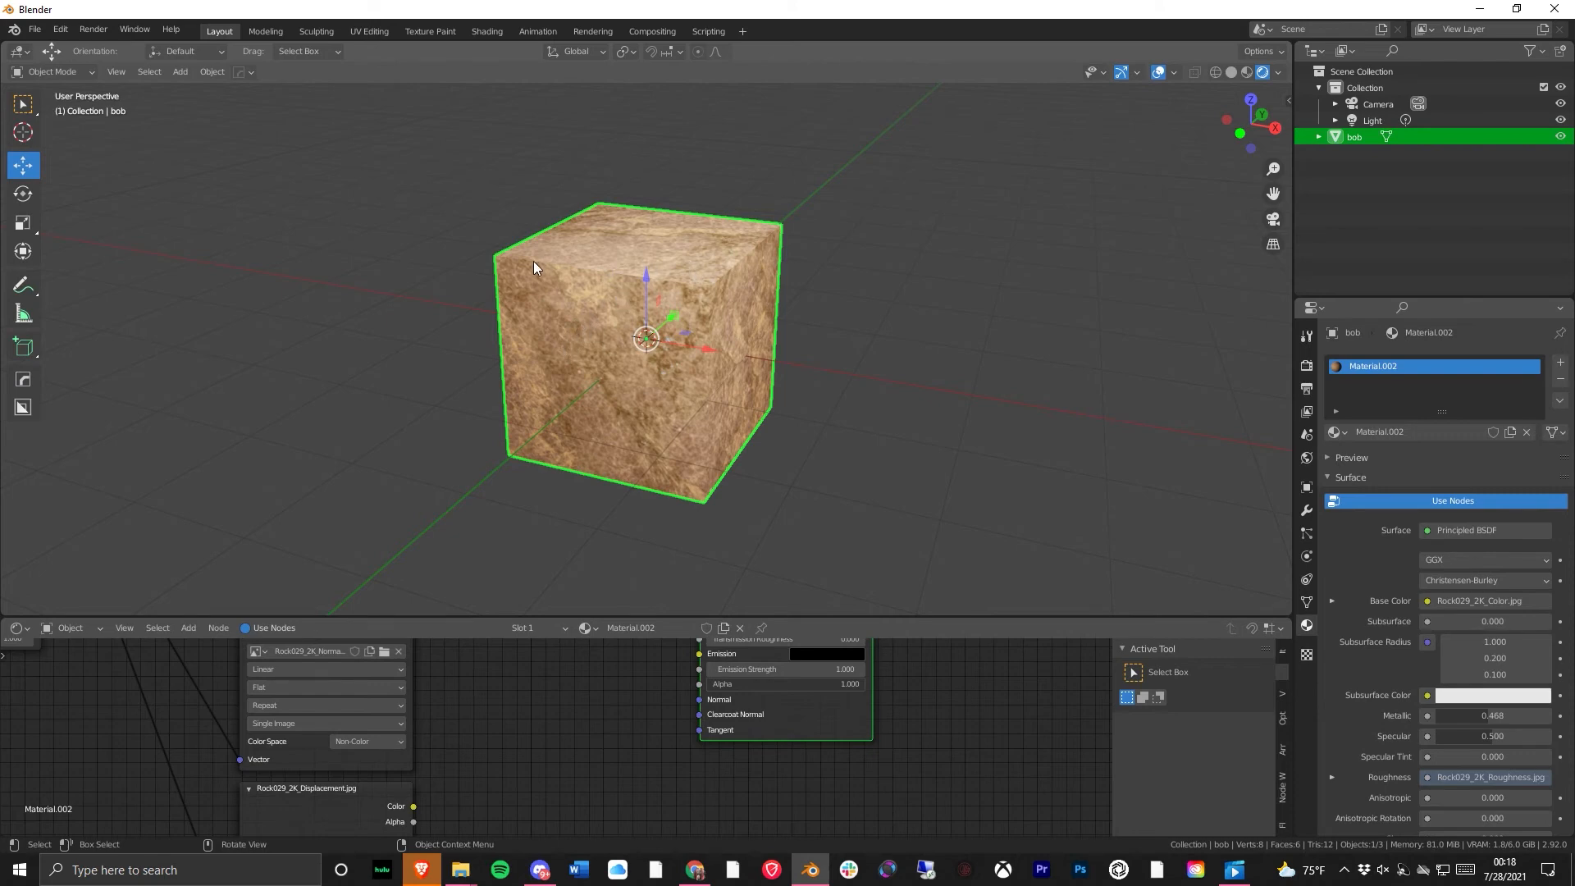
{"action": "left_click", "coordinate": [72, 72]}
{"action": "left_click", "coordinate": [50, 90]}
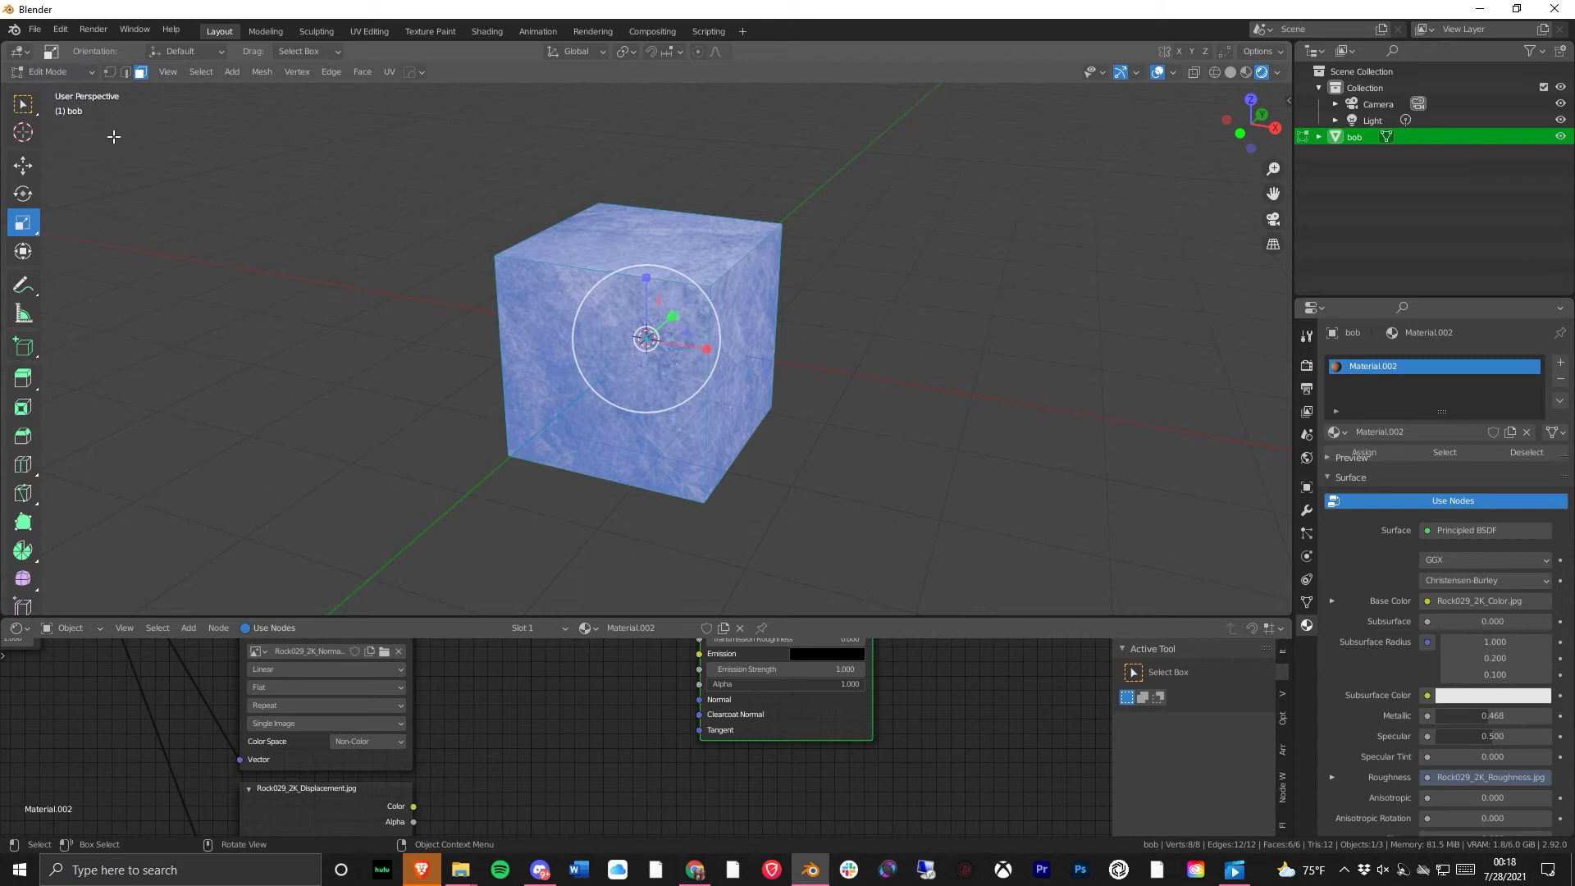
- Select all faces of the cube and subdivide them with 10 cuts
{"action": "middle_click_drag", "start_coordinate": [502, 260], "coordinate": [509, 357]}
{"action": "left_click_drag", "start_coordinate": [777, 322], "coordinate": [813, 355]}
{"action": "middle_click_drag", "start_coordinate": [901, 389], "coordinate": [821, 338]}
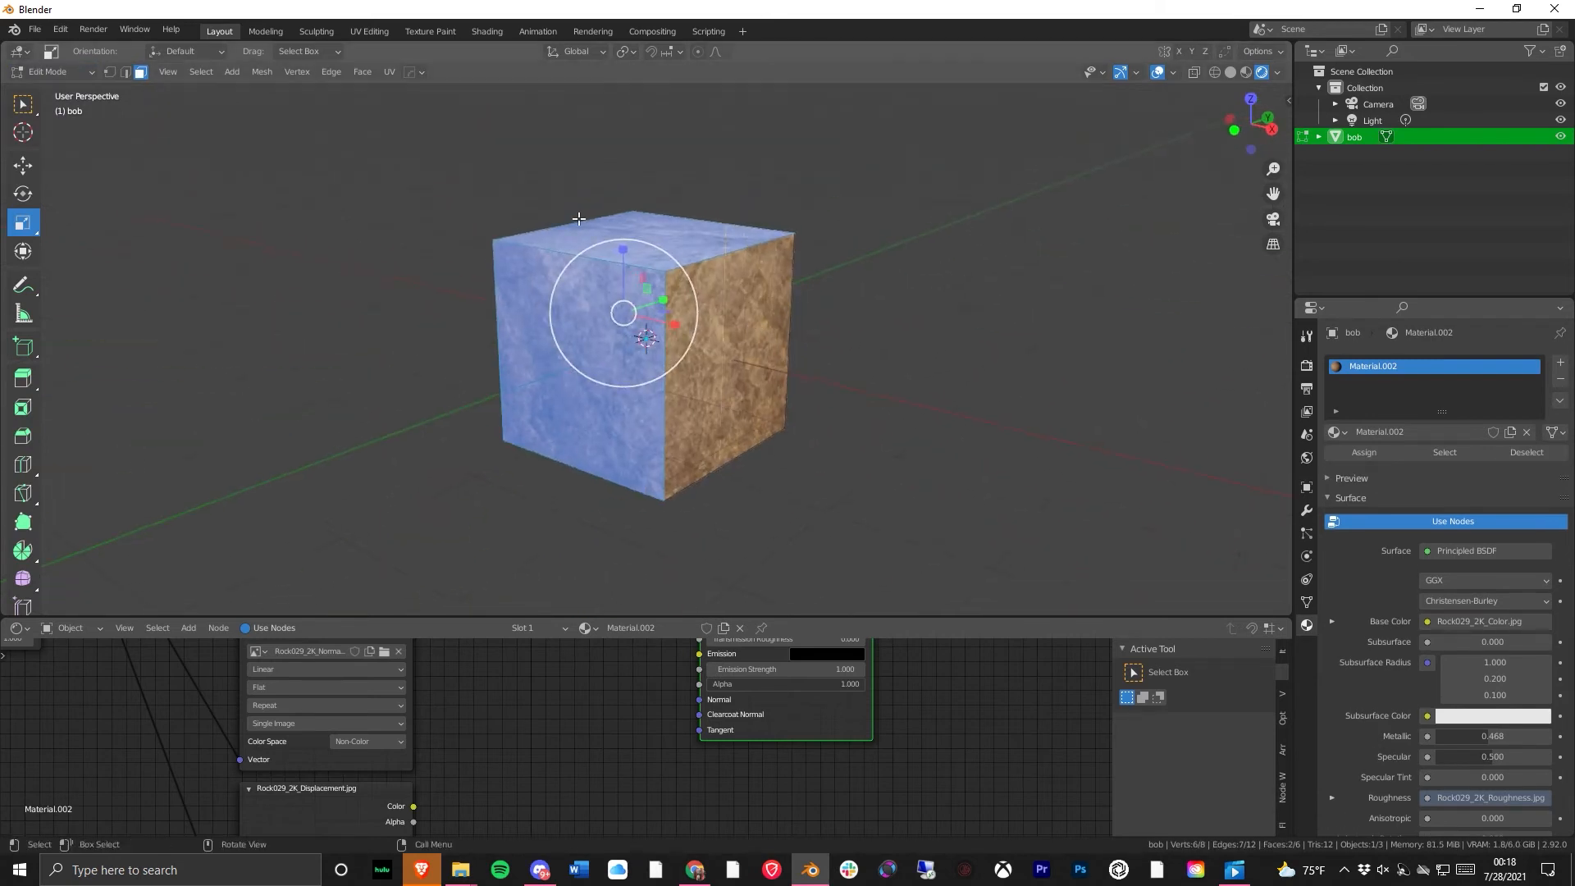
{"action": "left_click", "coordinate": [49, 72]}
{"action": "key", "text": "a"}
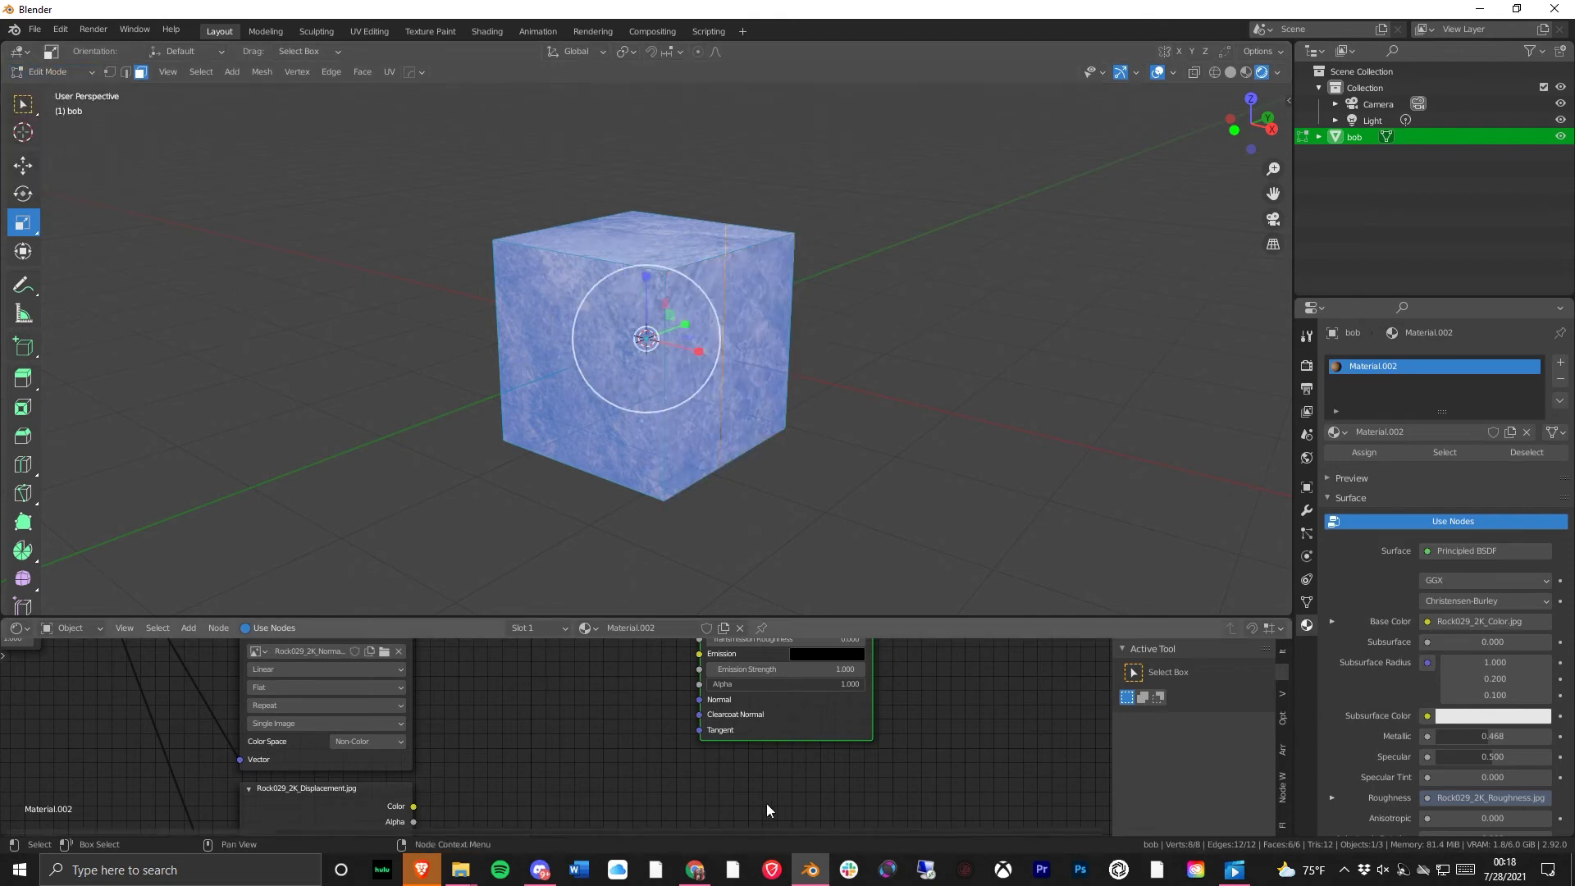
{"action": "right_click", "coordinate": [609, 293]}
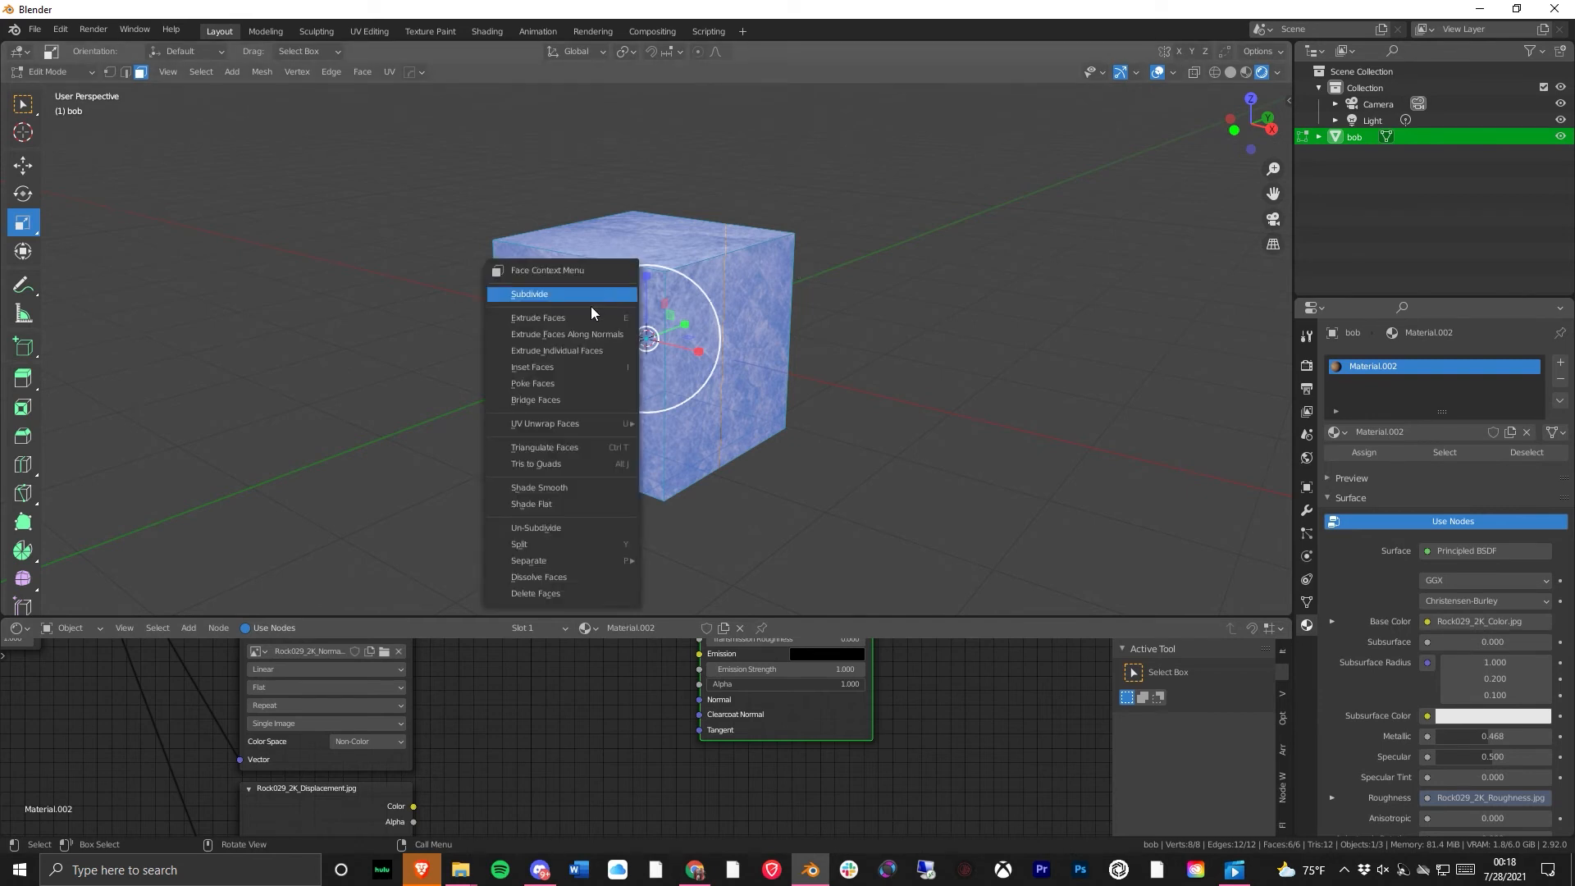
{"action": "left_click", "coordinate": [595, 295]}
{"action": "middle_click_drag", "start_coordinate": [599, 344], "coordinate": [563, 383]}
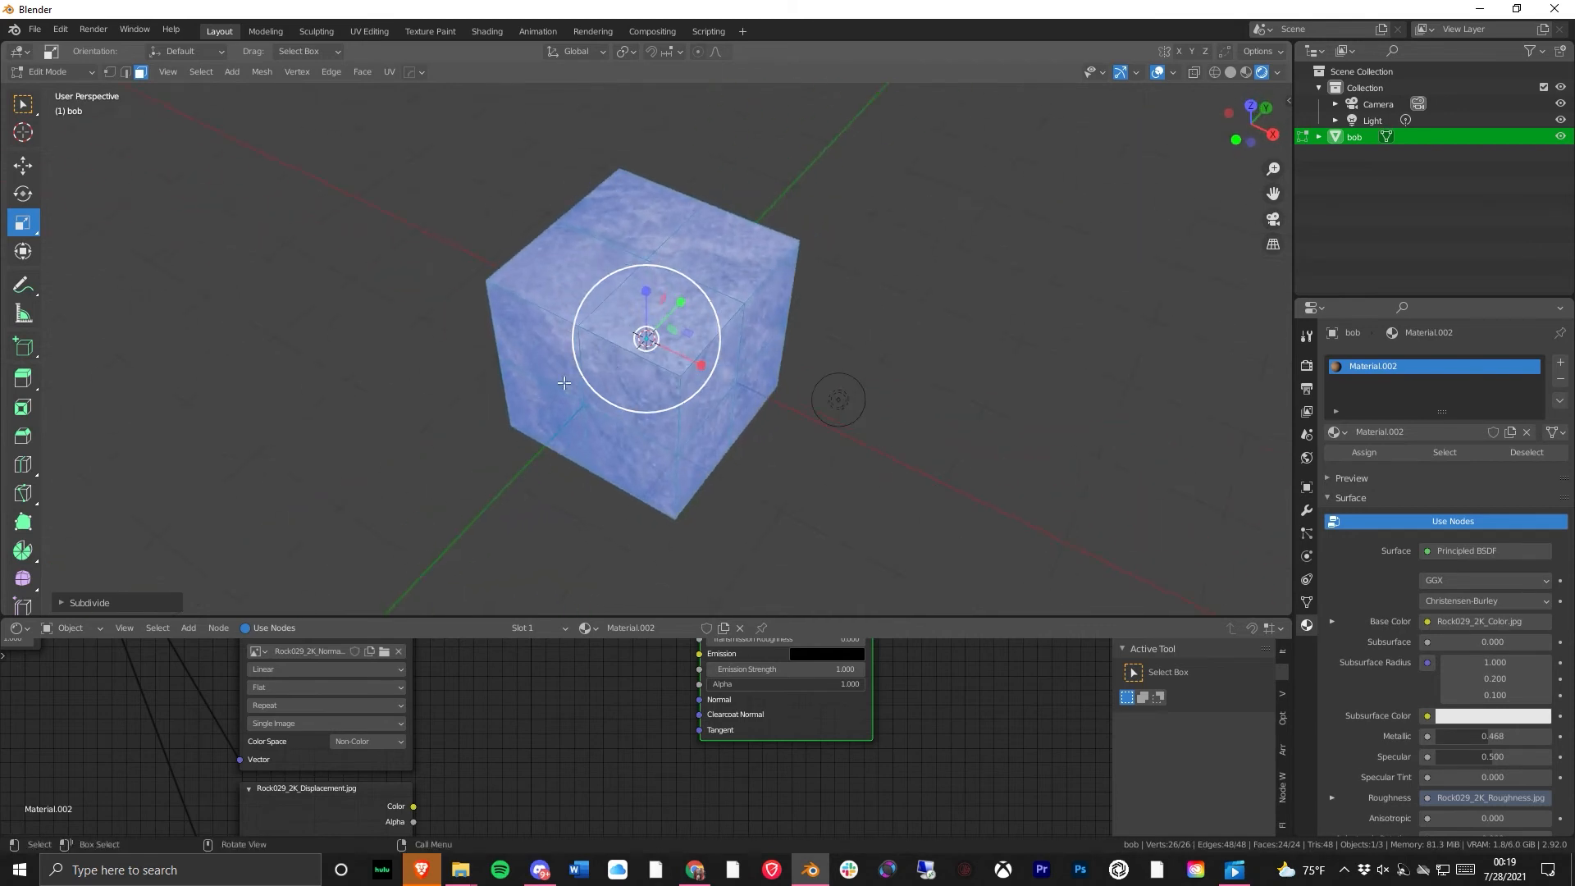
{"action": "left_click", "coordinate": [105, 603]}
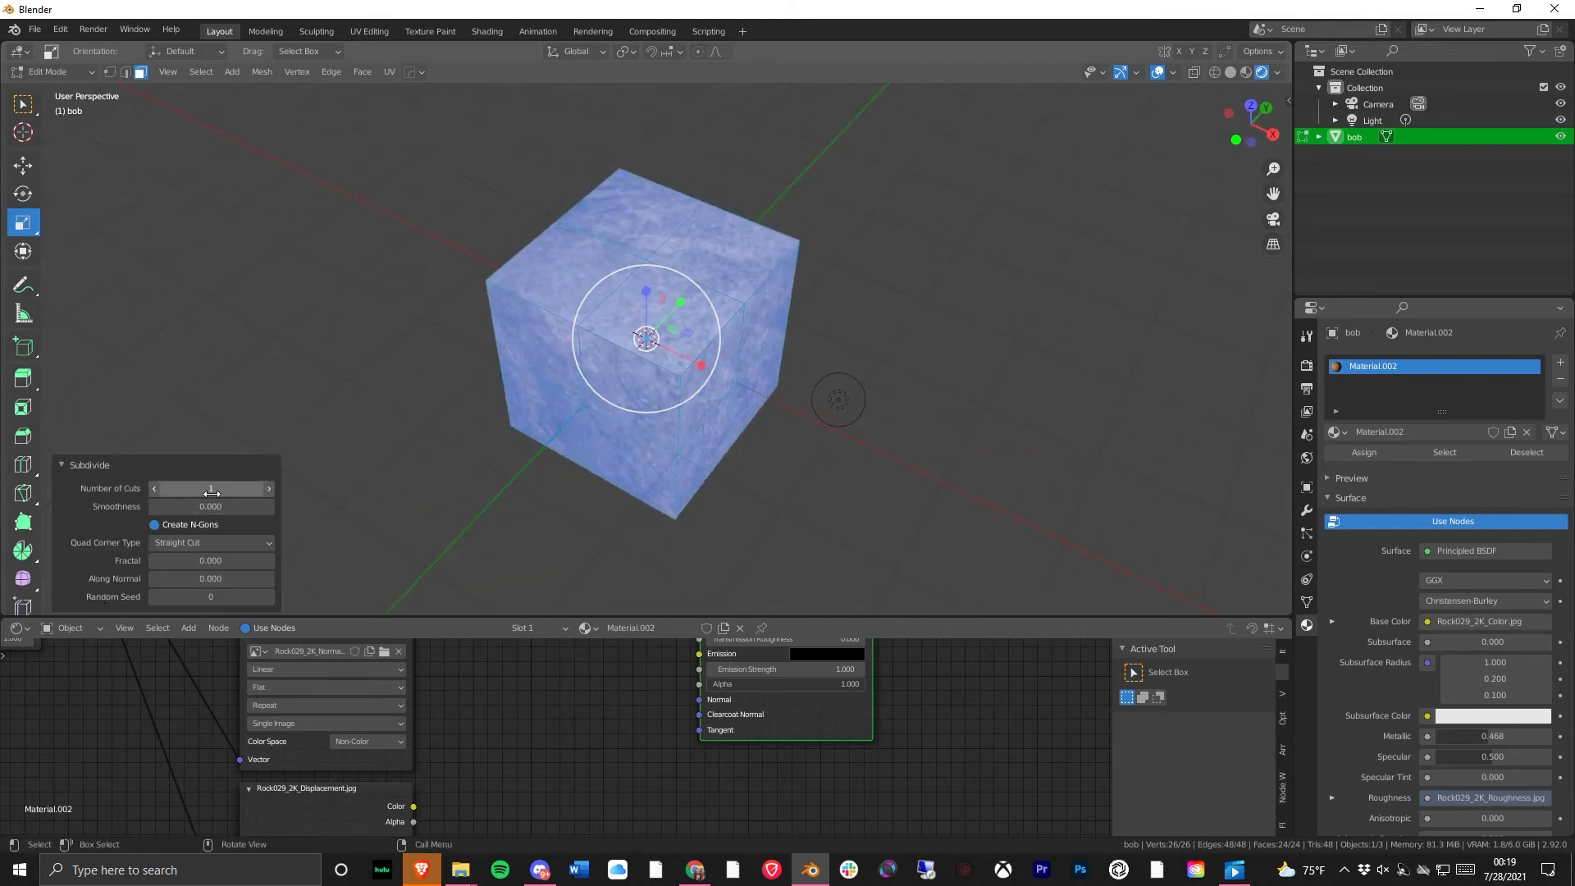
{"action": "left_click_drag", "start_coordinate": [210, 493], "coordinate": [308, 493]}
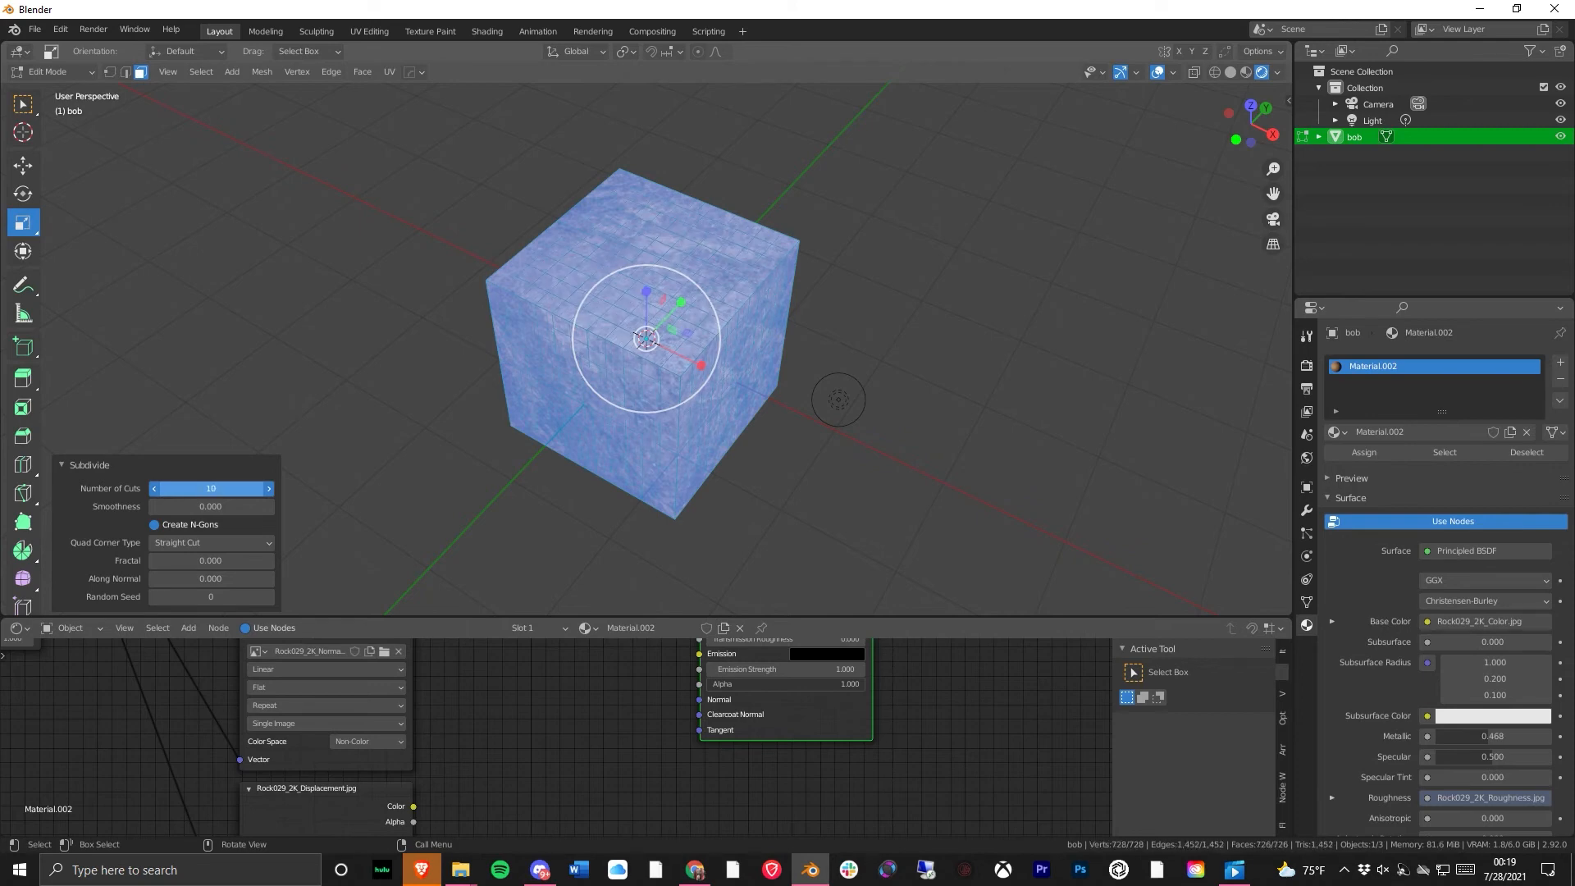
{"action": "middle_click_drag", "start_coordinate": [712, 410], "coordinate": [694, 333]}
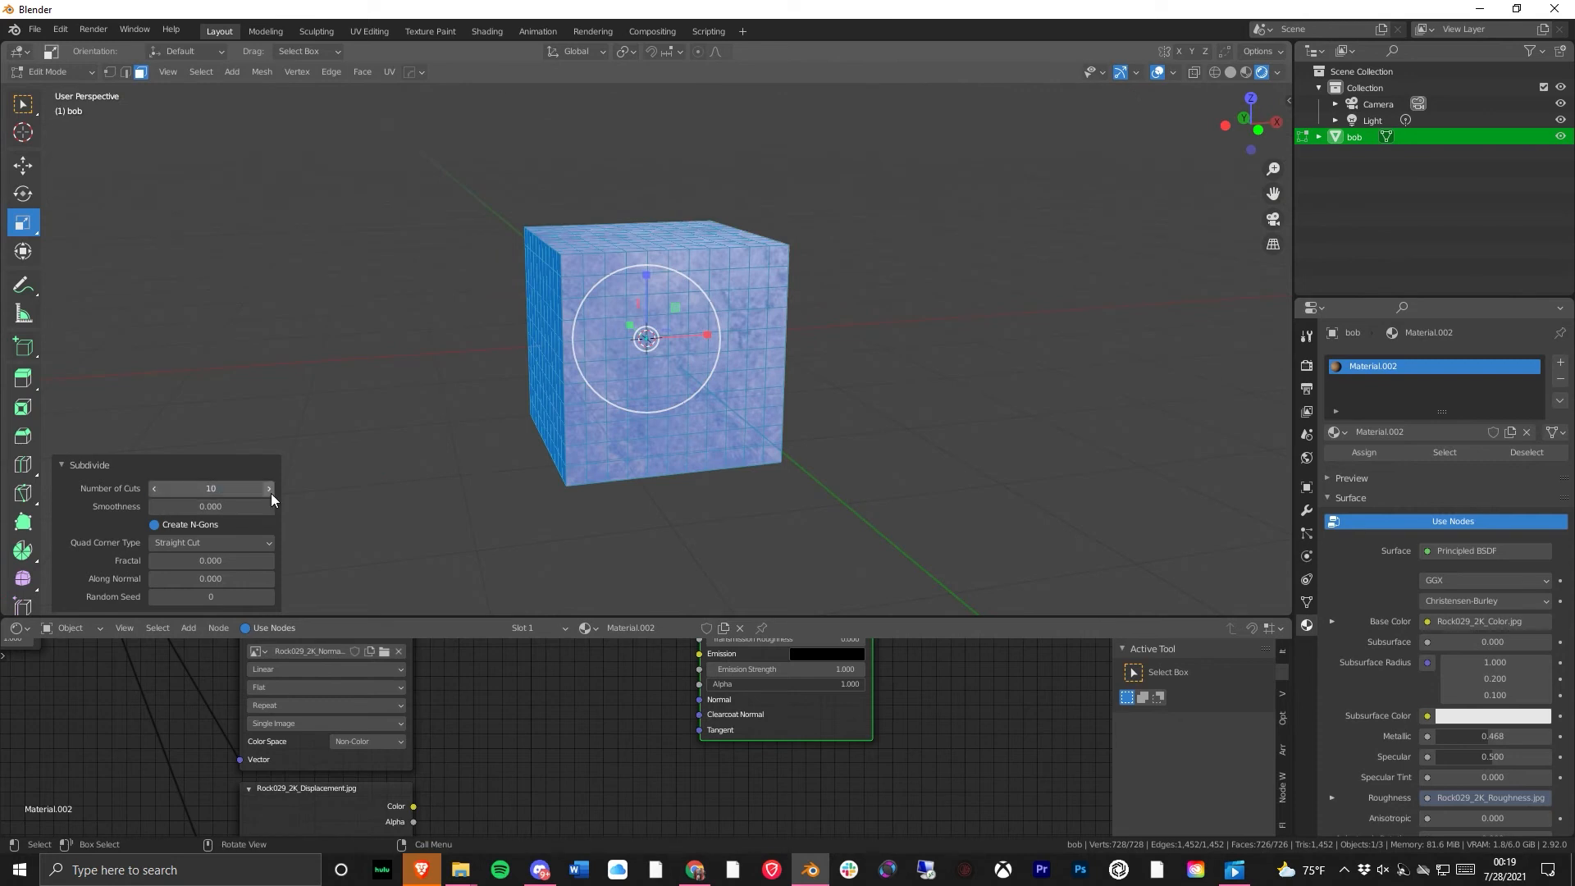
{"action": "middle_click_drag", "start_coordinate": [821, 476], "coordinate": [541, 306]}
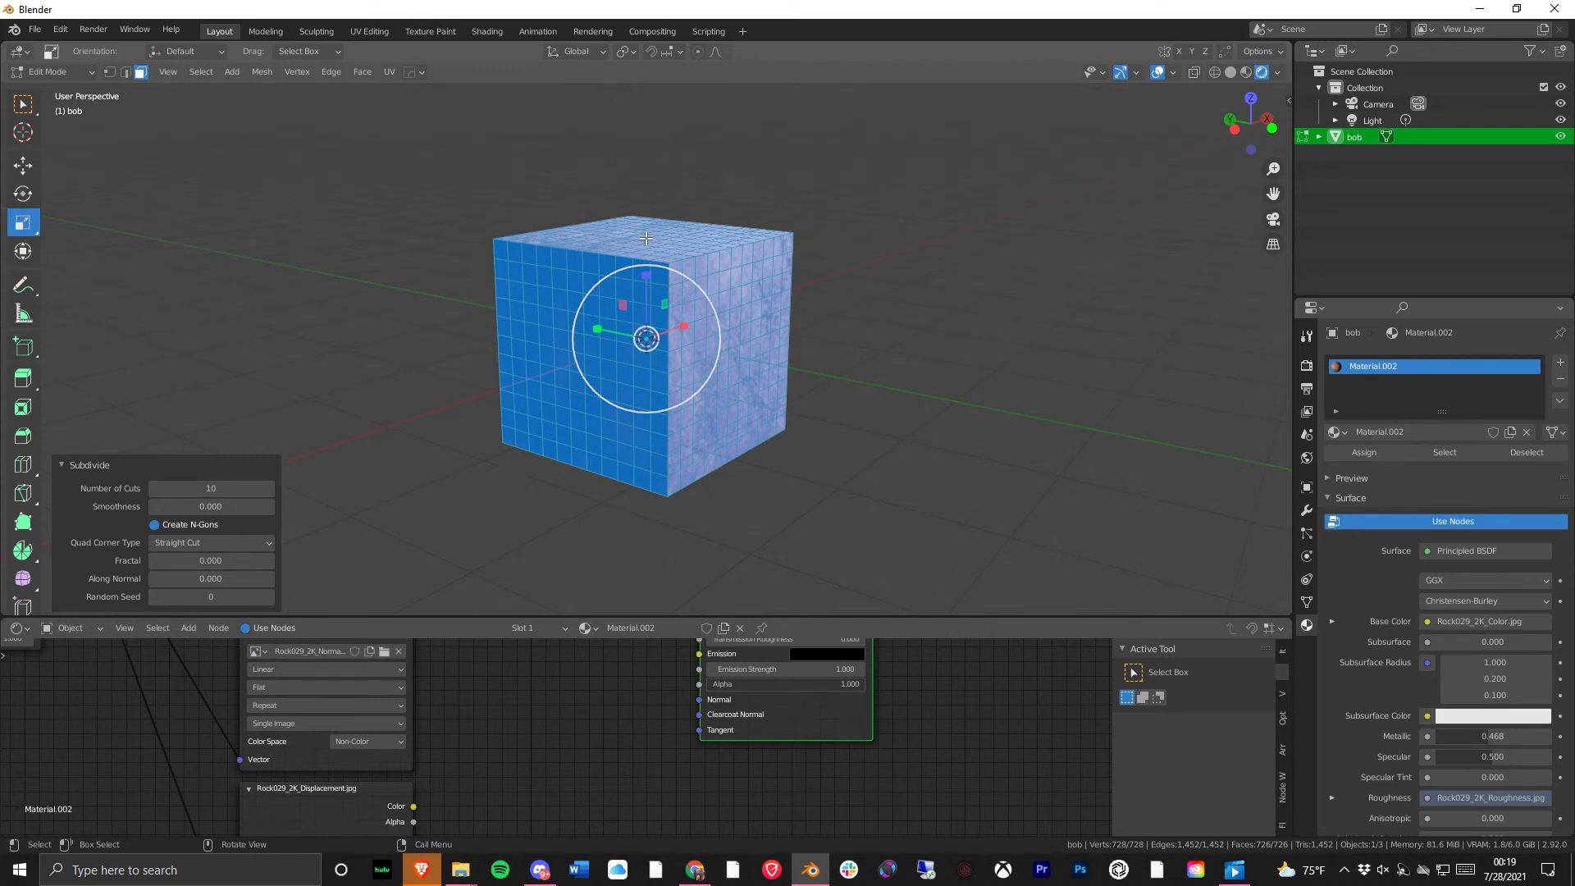
- Subdivide all of the cube's faces a second time with 2 cuts
{"action": "key", "text": "alt+a"}
{"action": "middle_click_drag", "start_coordinate": [645, 238], "coordinate": [528, 319]}
{"action": "middle_click_drag", "start_coordinate": [680, 554], "coordinate": [636, 405]}
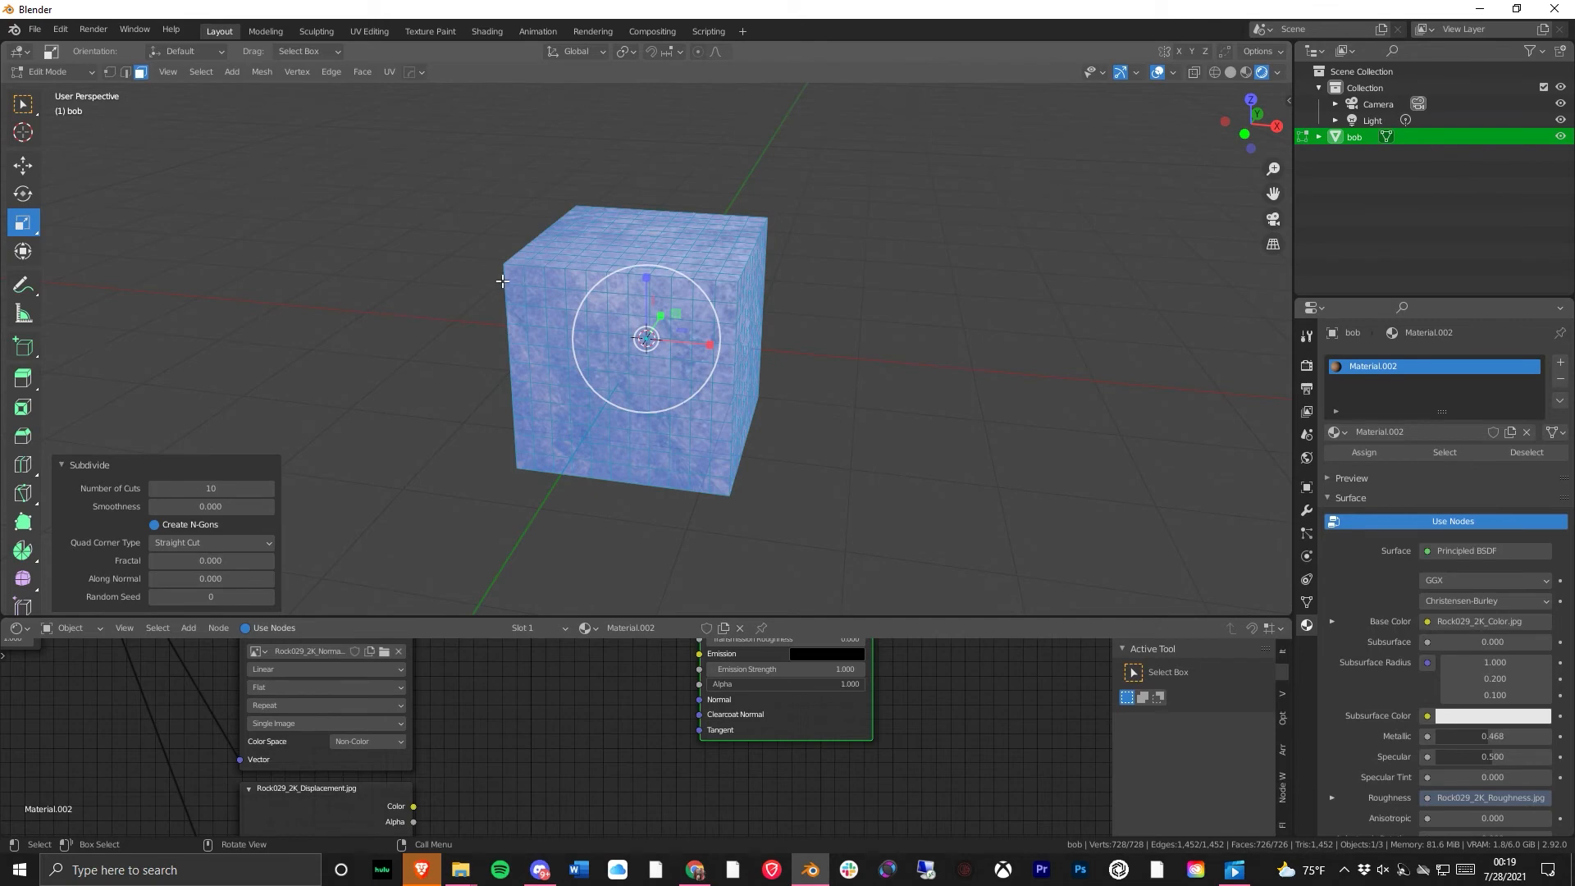
{"action": "key", "text": "alt+a"}
{"action": "key", "text": "a"}
{"action": "right_click", "coordinate": [624, 344]}
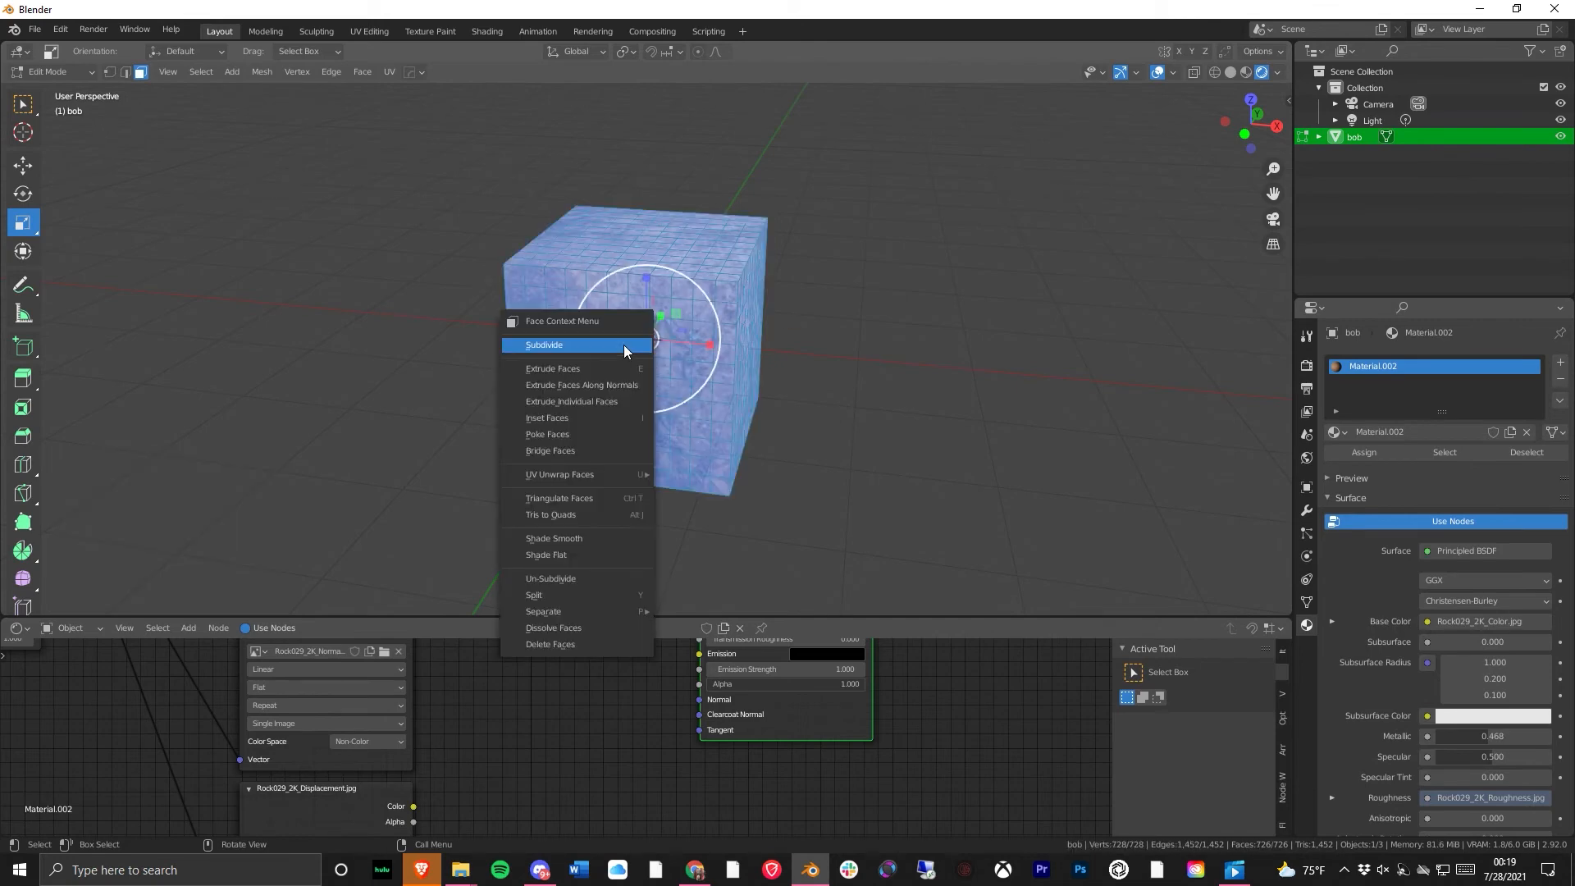
{"action": "left_click", "coordinate": [621, 351]}
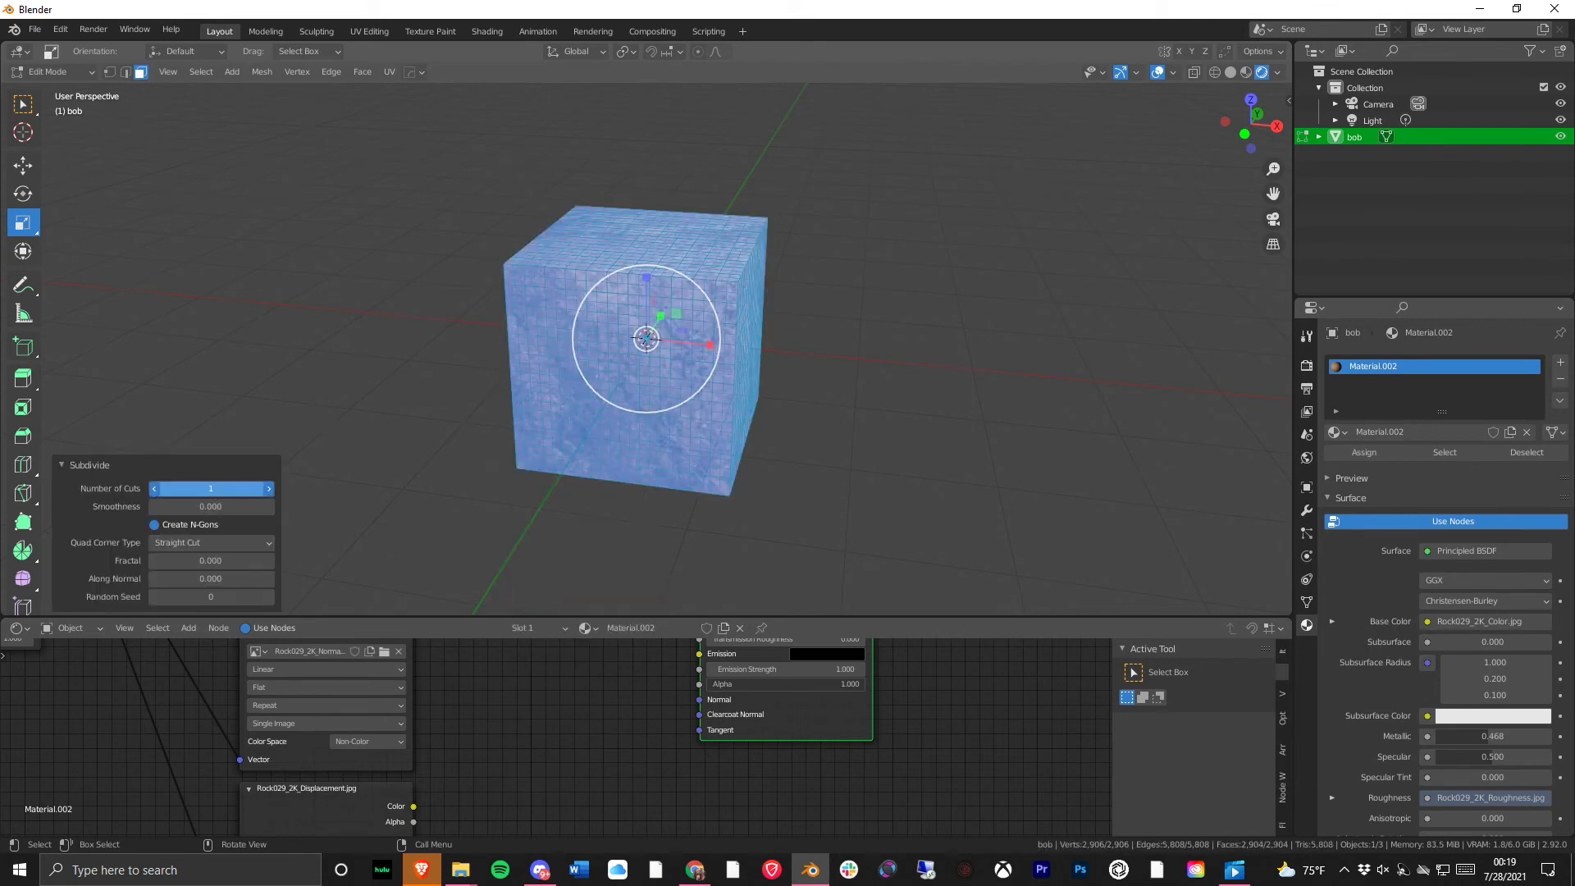
{"action": "left_click", "coordinate": [268, 488]}
{"action": "middle_click_drag", "start_coordinate": [515, 323], "coordinate": [601, 433]}
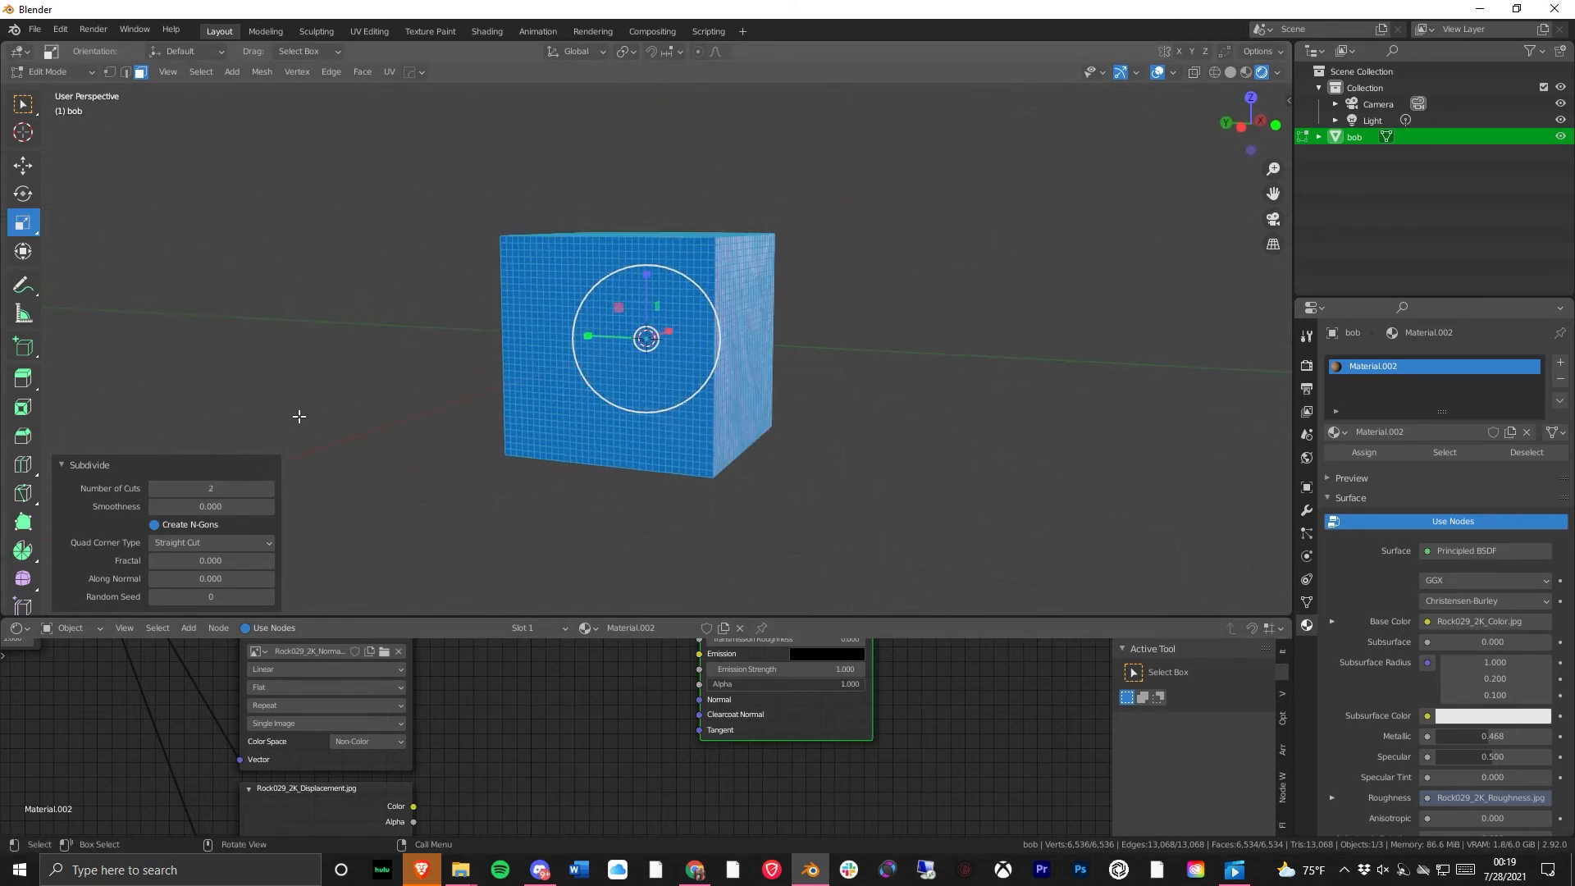
- Return the cube to Object Mode and enlarge the Shader Editor area
{"action": "left_click", "coordinate": [49, 71]}
{"action": "left_click", "coordinate": [72, 72]}
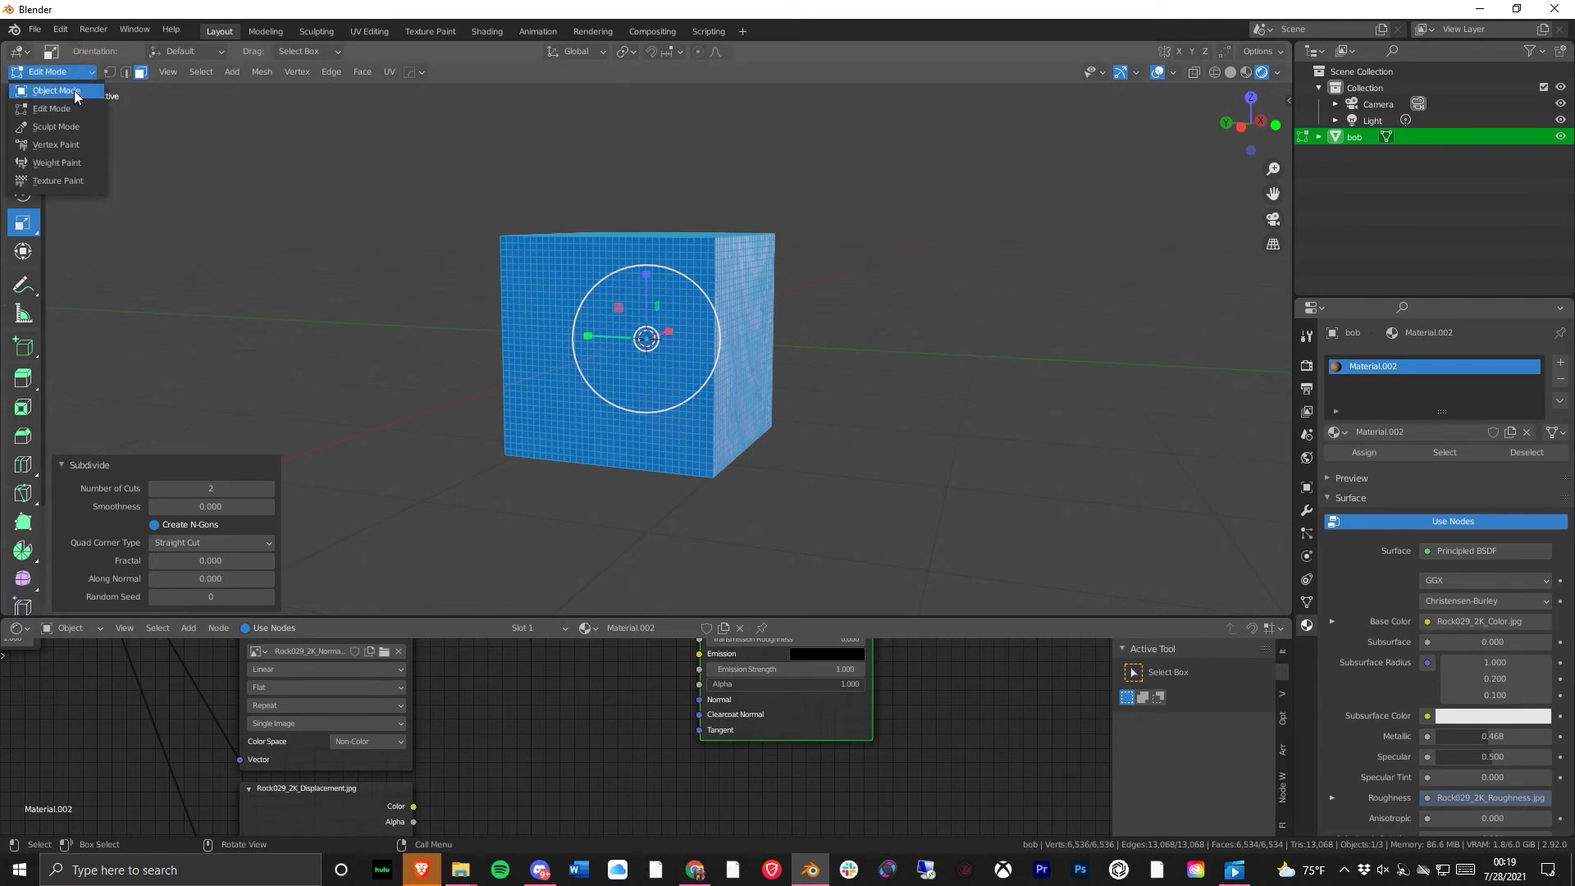
{"action": "left_click", "coordinate": [74, 91]}
{"action": "middle_click_drag", "start_coordinate": [156, 150], "coordinate": [406, 401]}
{"action": "left_click_drag", "start_coordinate": [703, 616], "coordinate": [673, 294]}
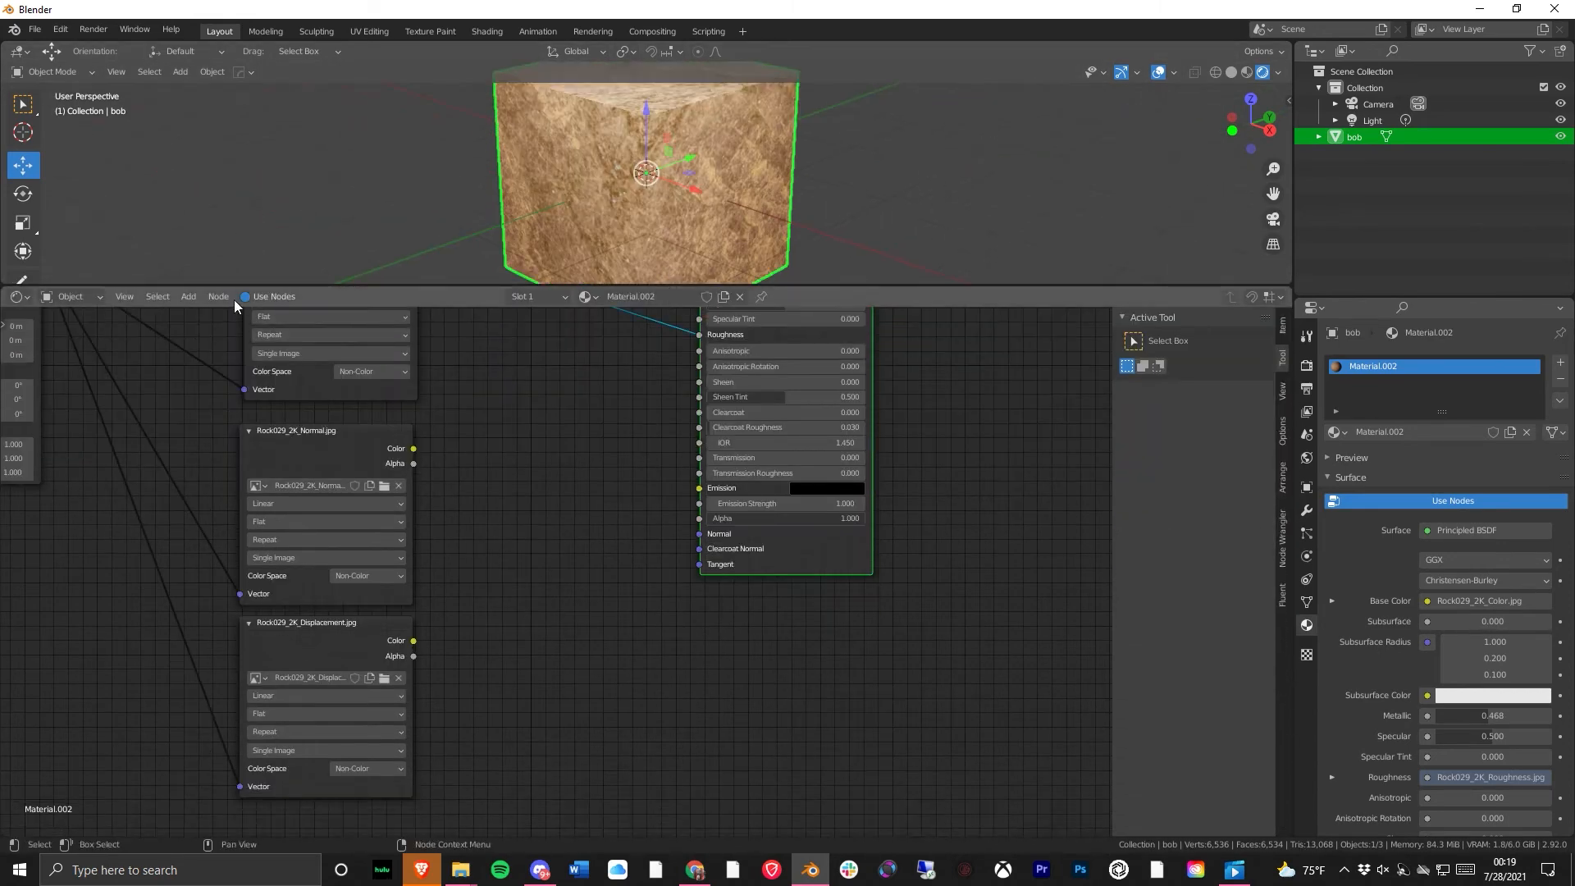
- Add a Bump node between the normal and displacement image textures and the Principled BSDF
{"action": "left_click", "coordinate": [185, 300]}
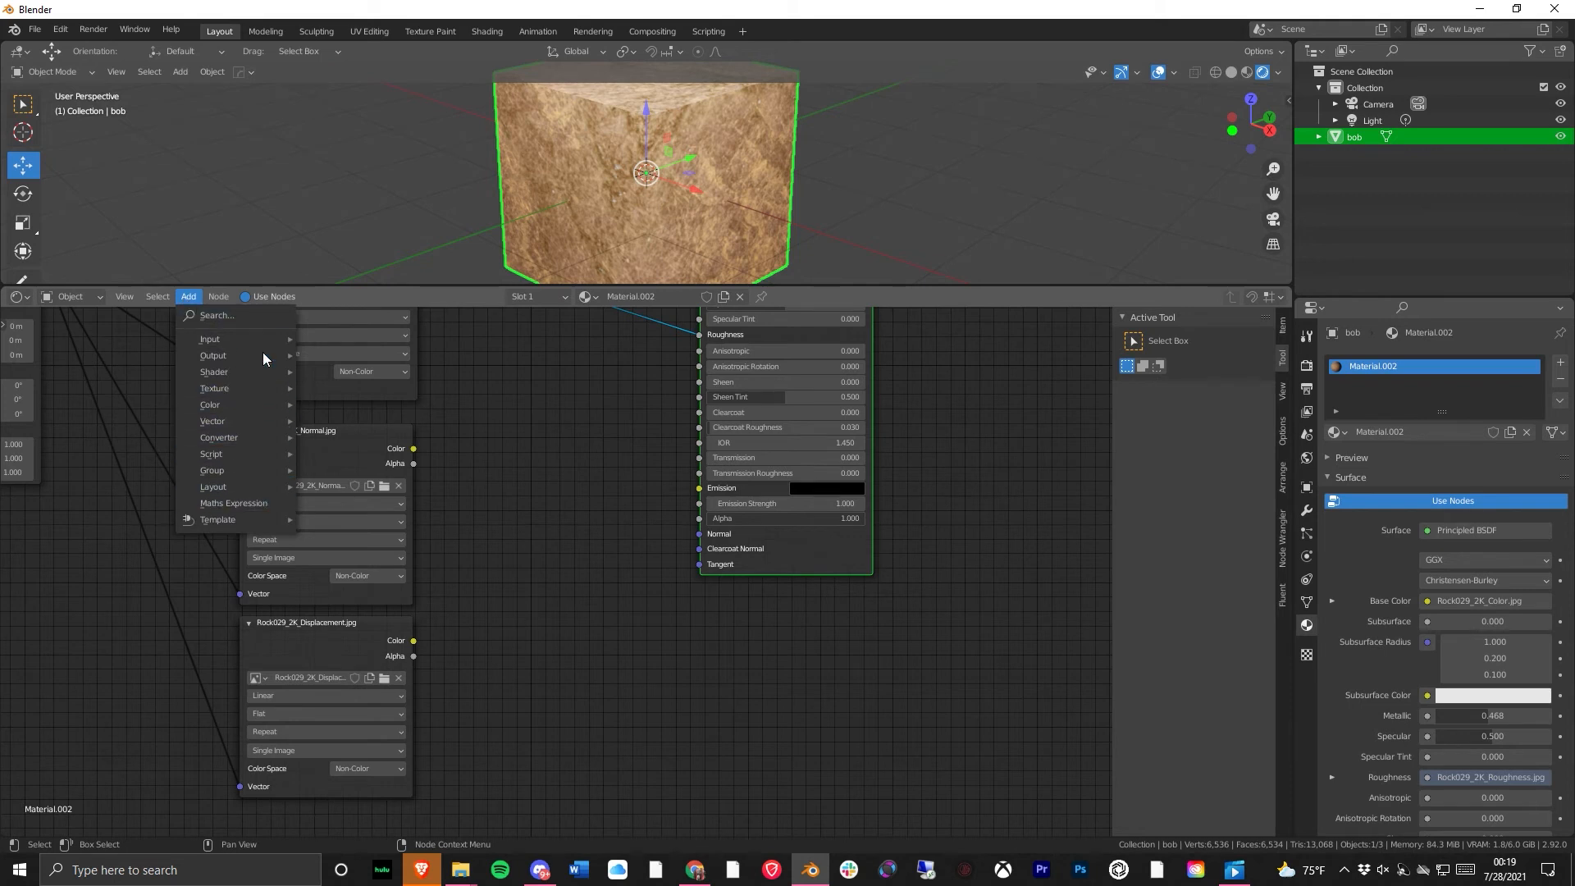
{"action": "left_click", "coordinate": [273, 315]}
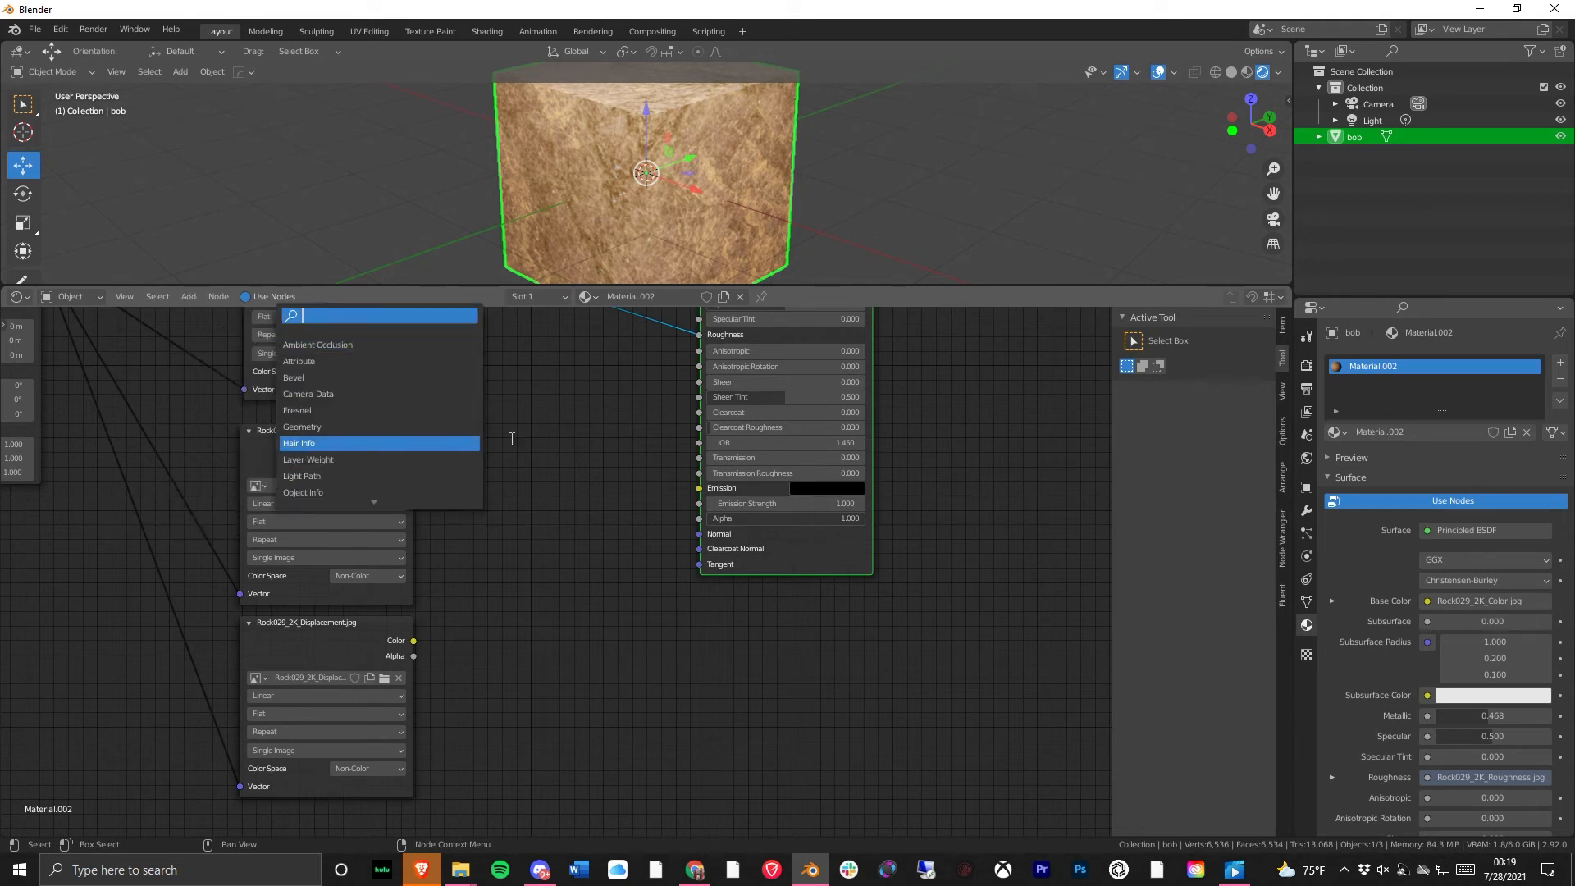
{"action": "type", "text": "bum"}
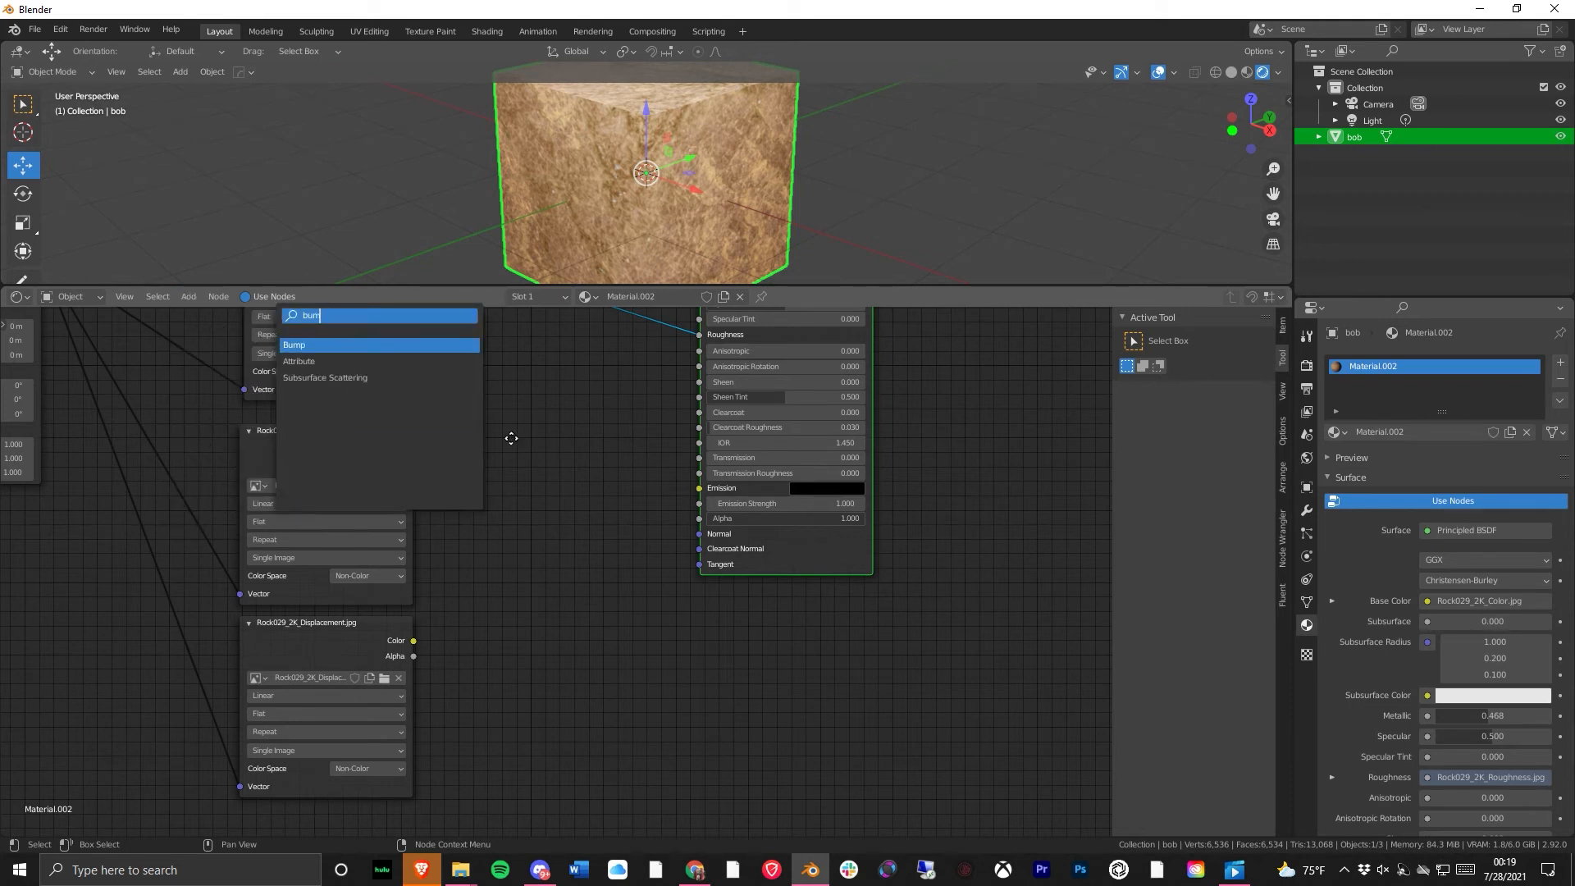
{"action": "key", "text": "Return"}
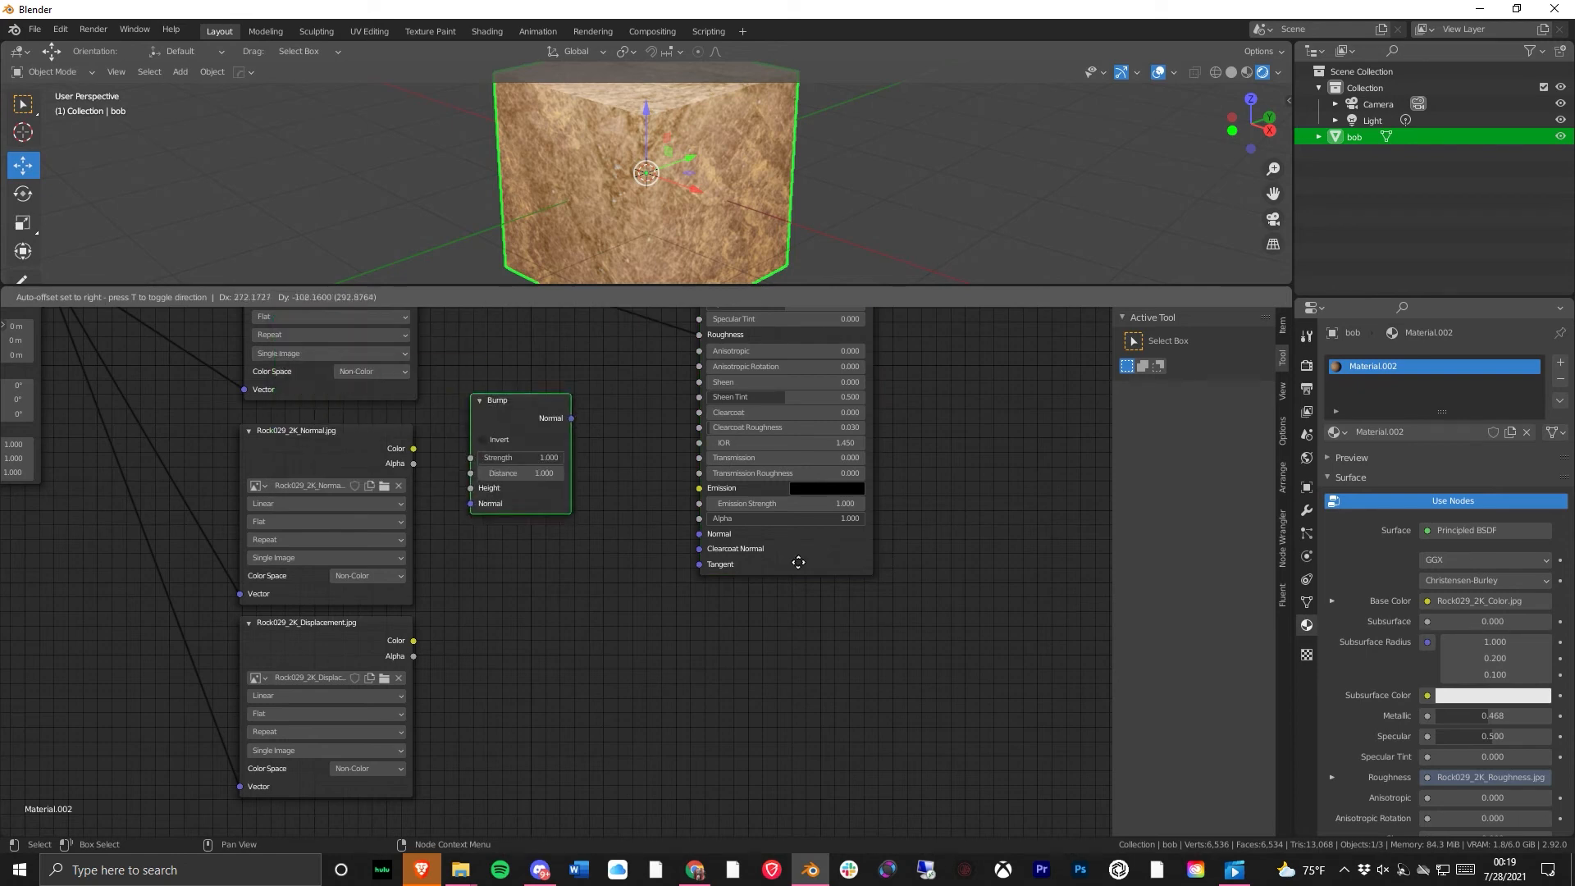
{"action": "left_click", "coordinate": [512, 502]}
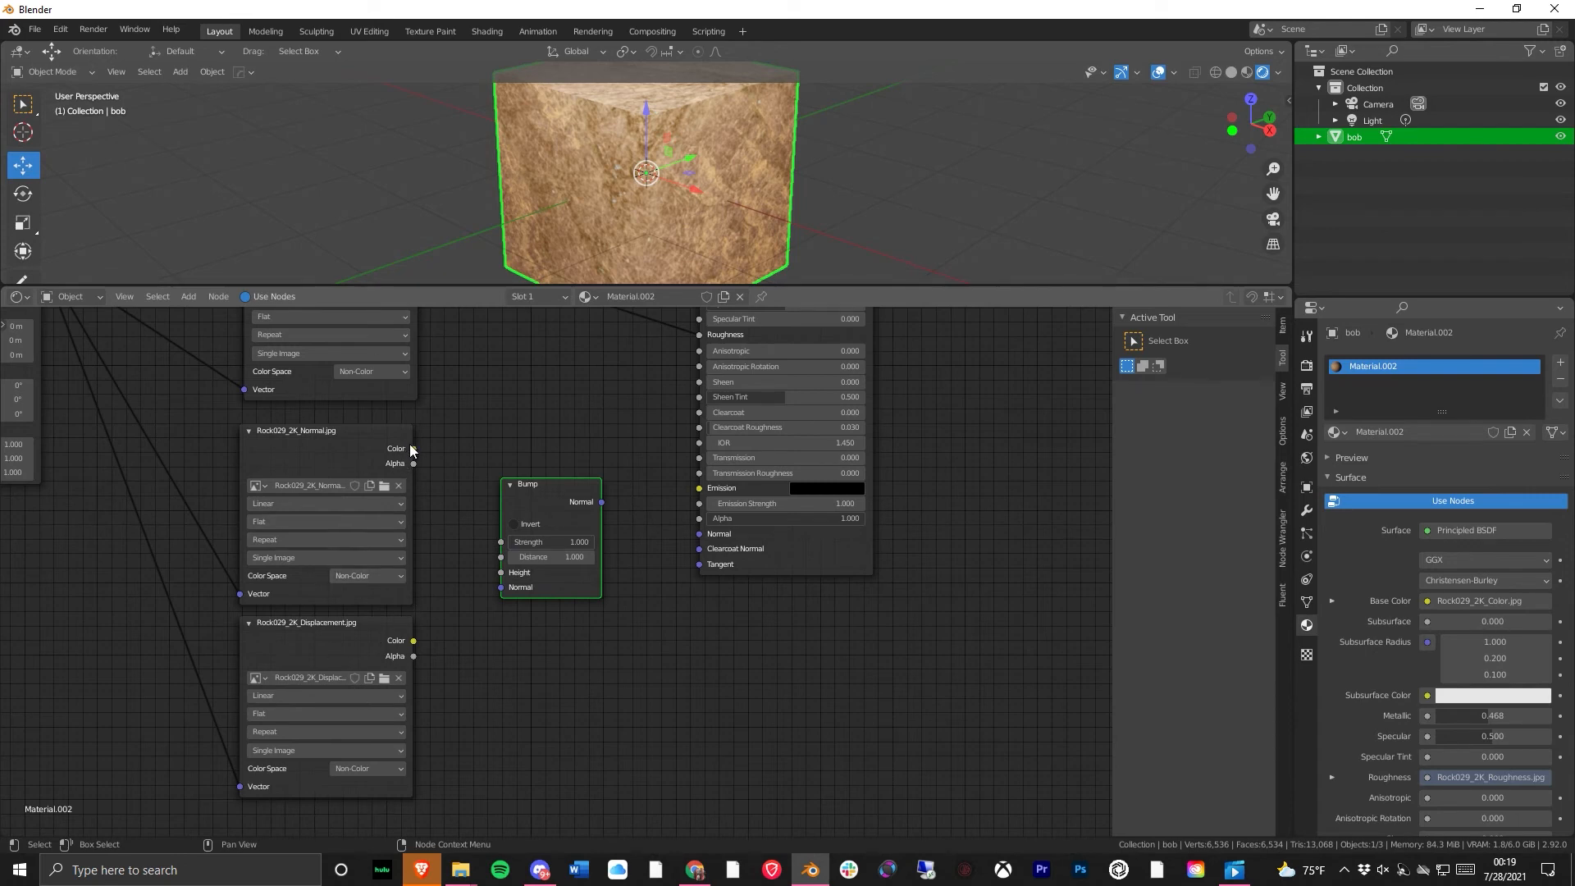
- Connect the normal texture's Color to Bump Normal, the displacement texture's Color to Bump Height, and the Bump output to the Principled BSDF's Normal
{"action": "left_click_drag", "start_coordinate": [412, 449], "coordinate": [434, 454]}
{"action": "left_click_drag", "start_coordinate": [461, 531], "coordinate": [495, 589]}
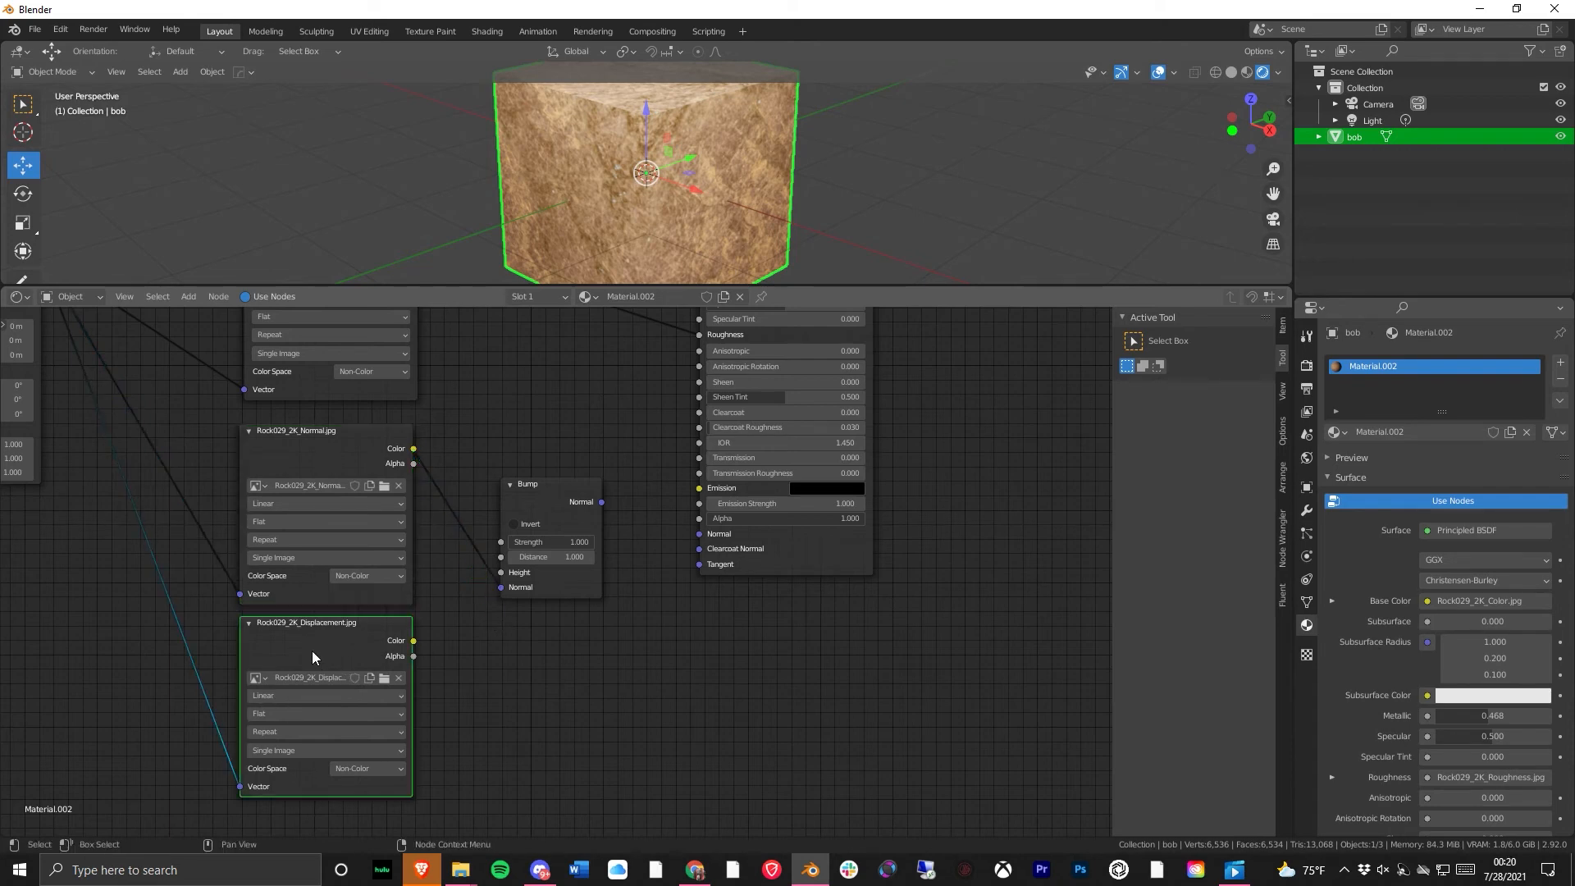
{"action": "left_click_drag", "start_coordinate": [414, 640], "coordinate": [496, 580]}
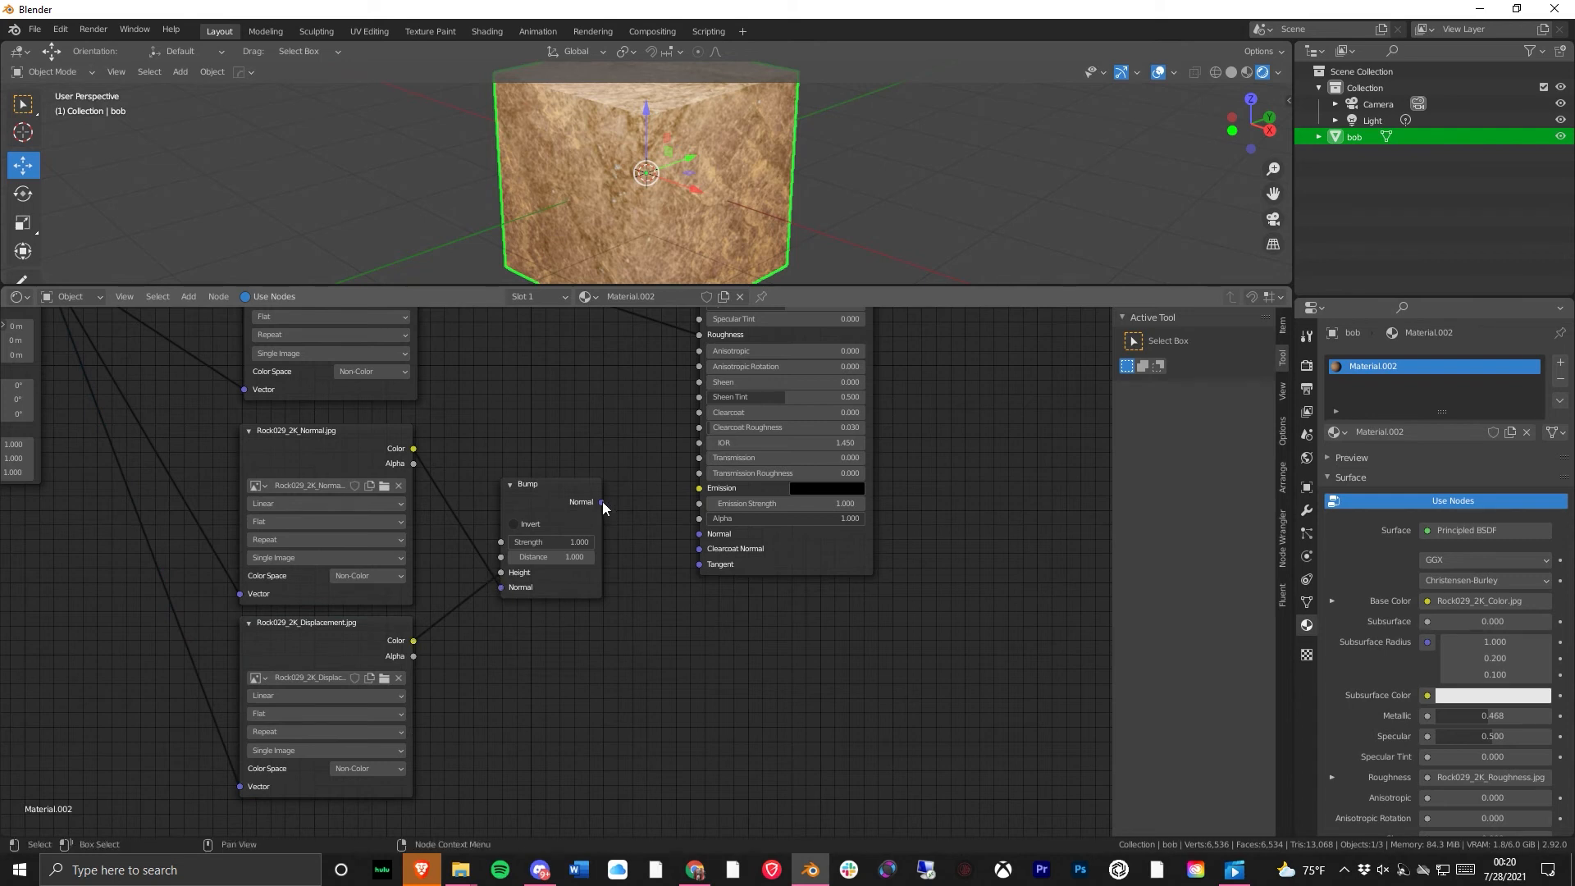
{"action": "left_click_drag", "start_coordinate": [604, 503], "coordinate": [713, 535]}
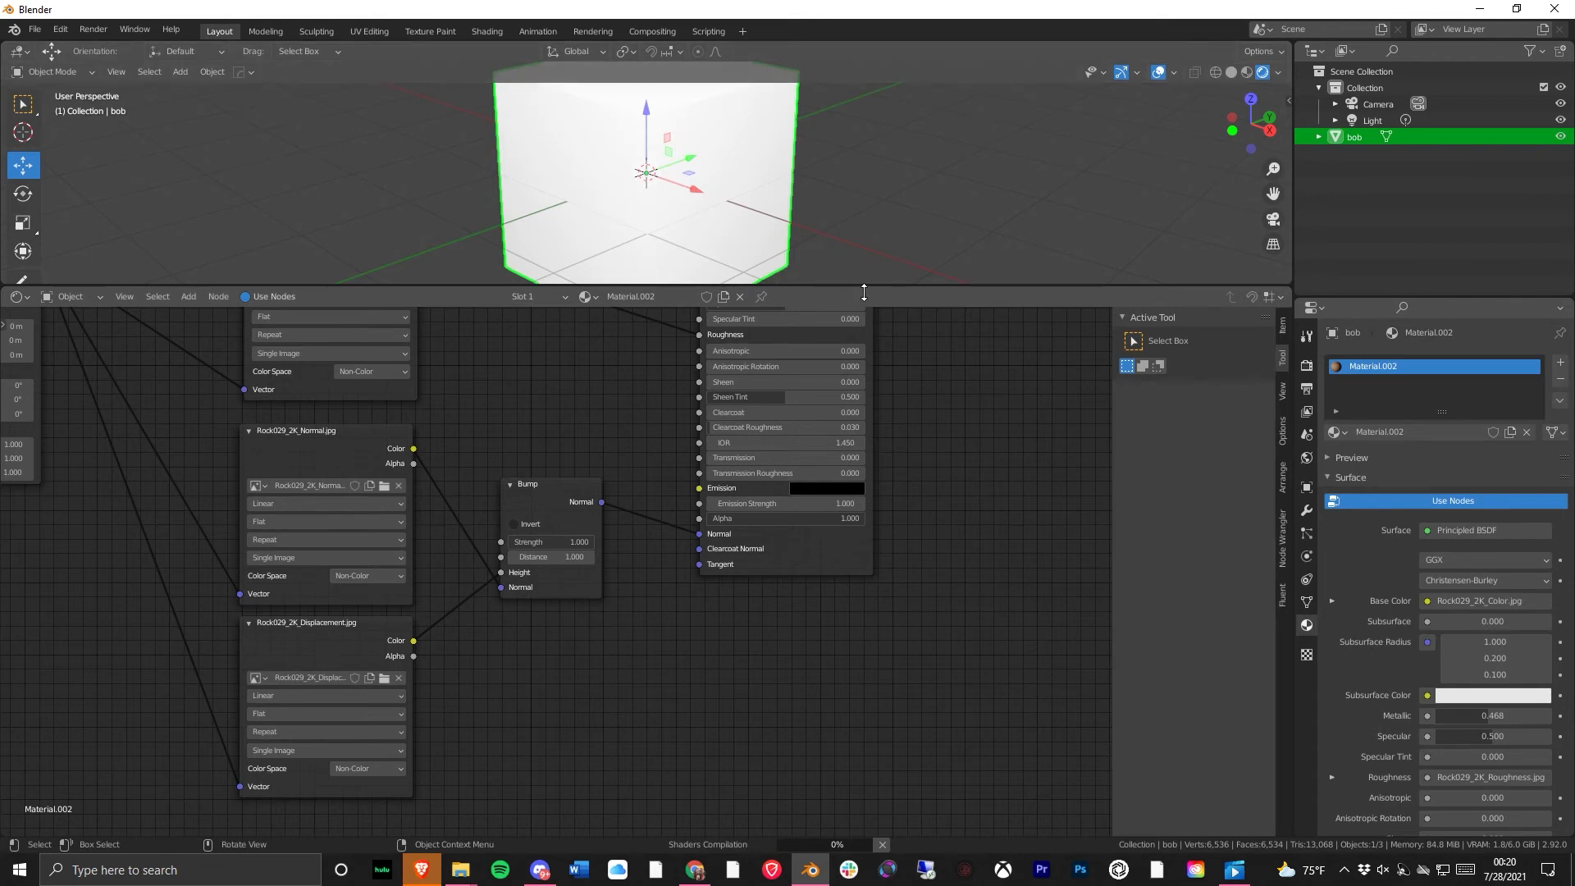
- Enlarge the 3D viewport and examine the bump detail on the cube's rock surface up close
{"action": "left_click_drag", "start_coordinate": [863, 294], "coordinate": [780, 536]}
{"action": "scroll", "coordinate": [666, 342], "scroll_direction": "up", "scroll_amount": 3}
{"action": "middle_click_drag", "start_coordinate": [660, 342], "coordinate": [631, 368]}
{"action": "scroll", "coordinate": [681, 378], "scroll_direction": "up", "scroll_amount": 2}
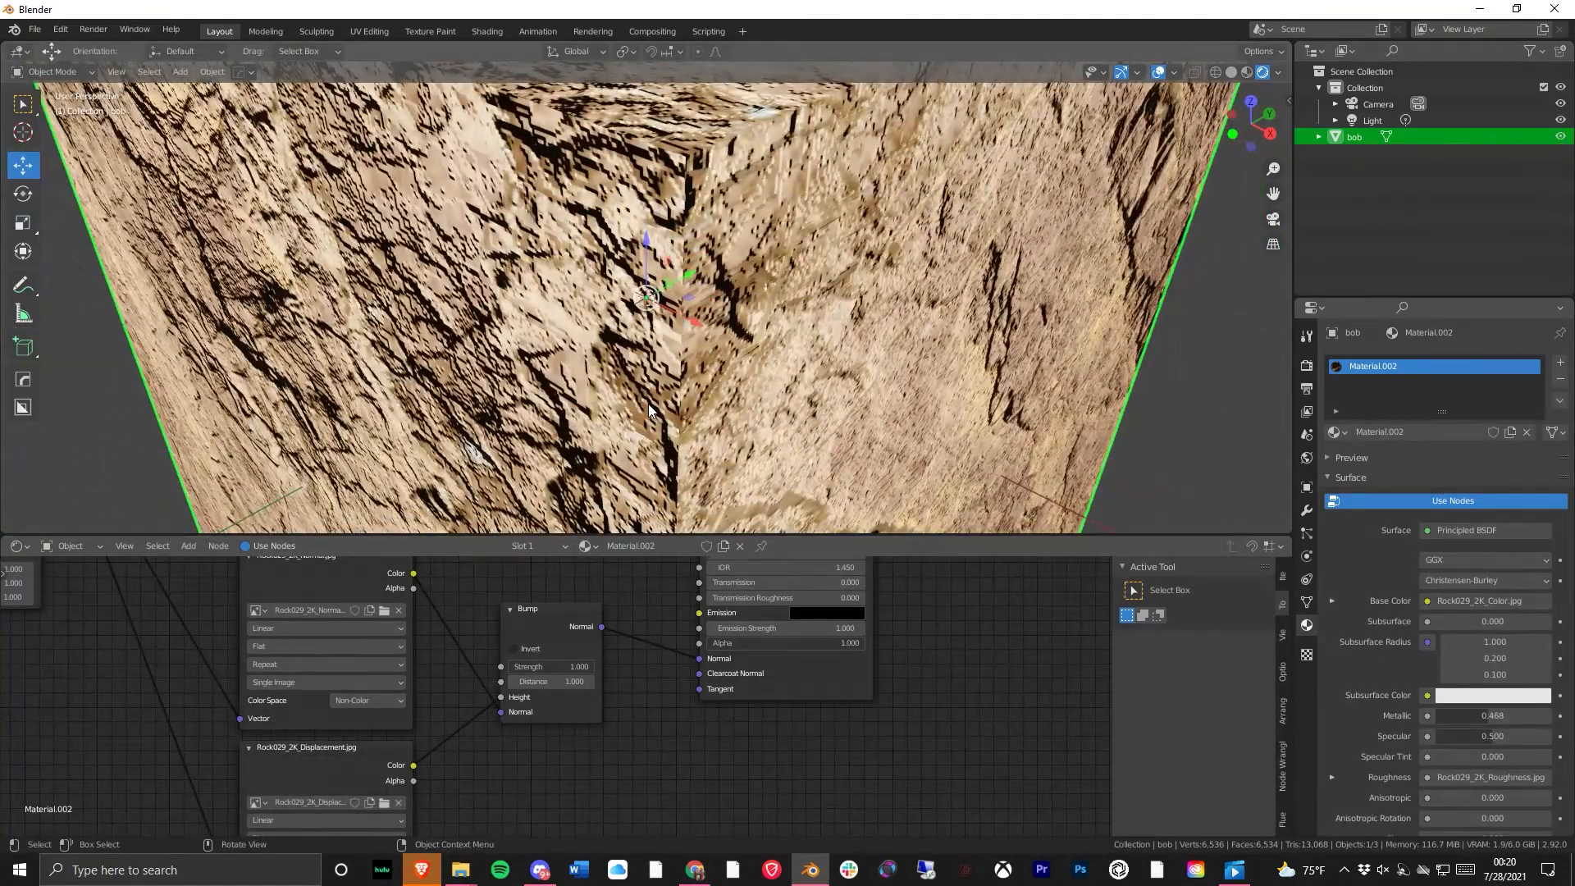
{"action": "scroll", "coordinate": [643, 415], "scroll_direction": "down", "scroll_amount": 2}
{"action": "scroll", "coordinate": [529, 323], "scroll_direction": "up", "scroll_amount": 6}
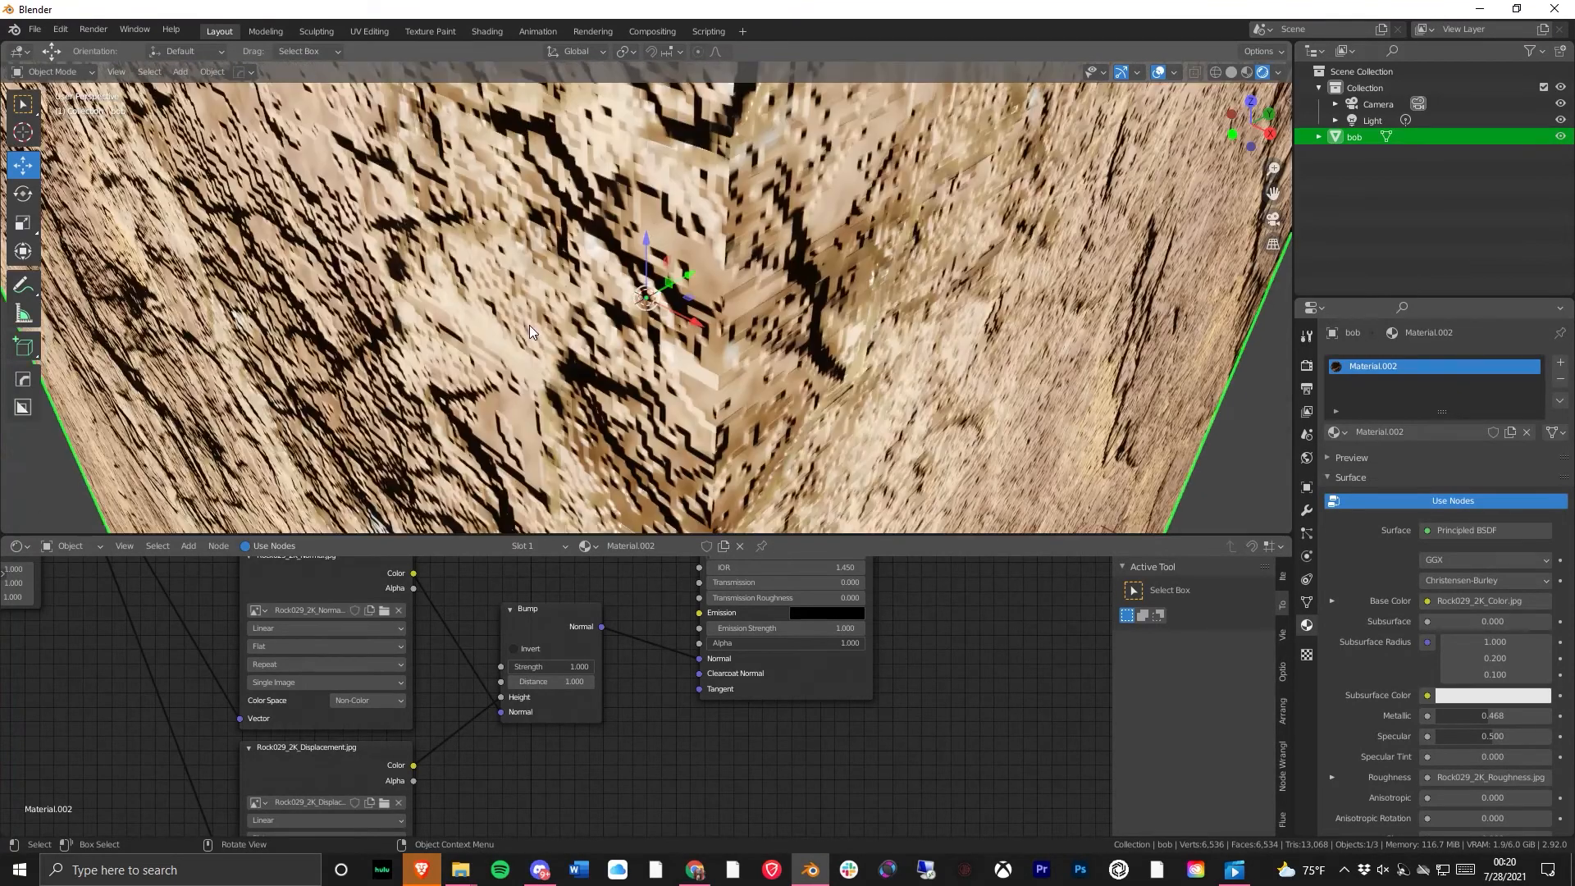
{"action": "scroll", "coordinate": [401, 446], "scroll_direction": "down", "scroll_amount": 3}
{"action": "scroll", "coordinate": [527, 343], "scroll_direction": "down", "scroll_amount": 3}
- Set both Metallic and Specular of the Principled BSDF to 0
{"action": "middle_click_drag", "start_coordinate": [973, 810], "coordinate": [669, 685]}
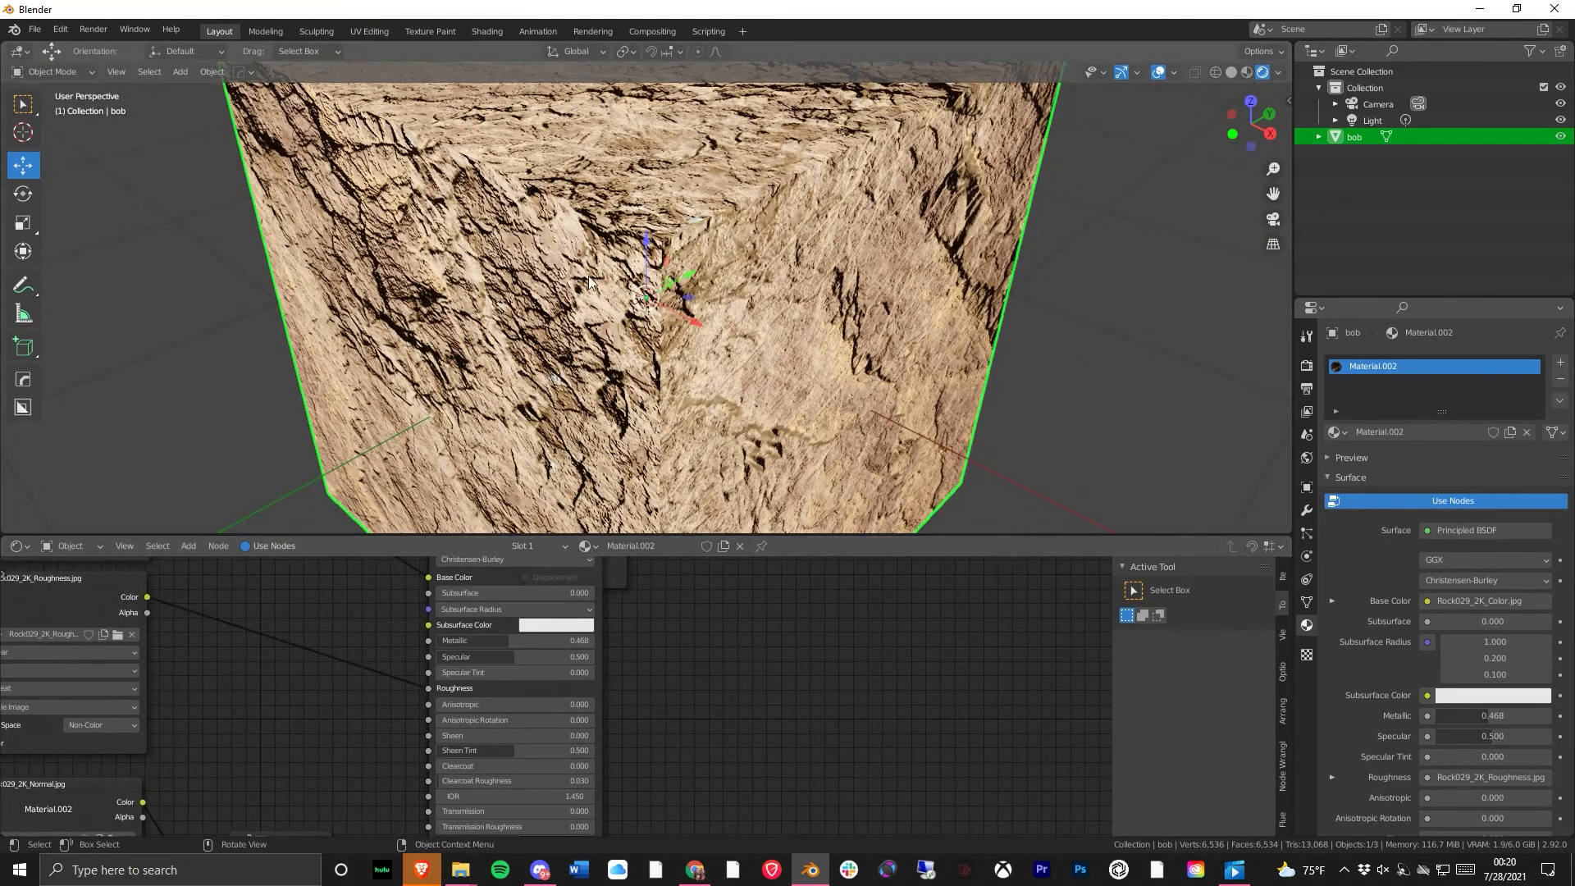
{"action": "left_click_drag", "start_coordinate": [498, 643], "coordinate": [436, 656]}
{"action": "middle_click_drag", "start_coordinate": [489, 461], "coordinate": [671, 525]}
{"action": "scroll", "coordinate": [550, 399], "scroll_direction": "down", "scroll_amount": 5}
{"action": "middle_click_drag", "start_coordinate": [668, 726], "coordinate": [668, 644]}
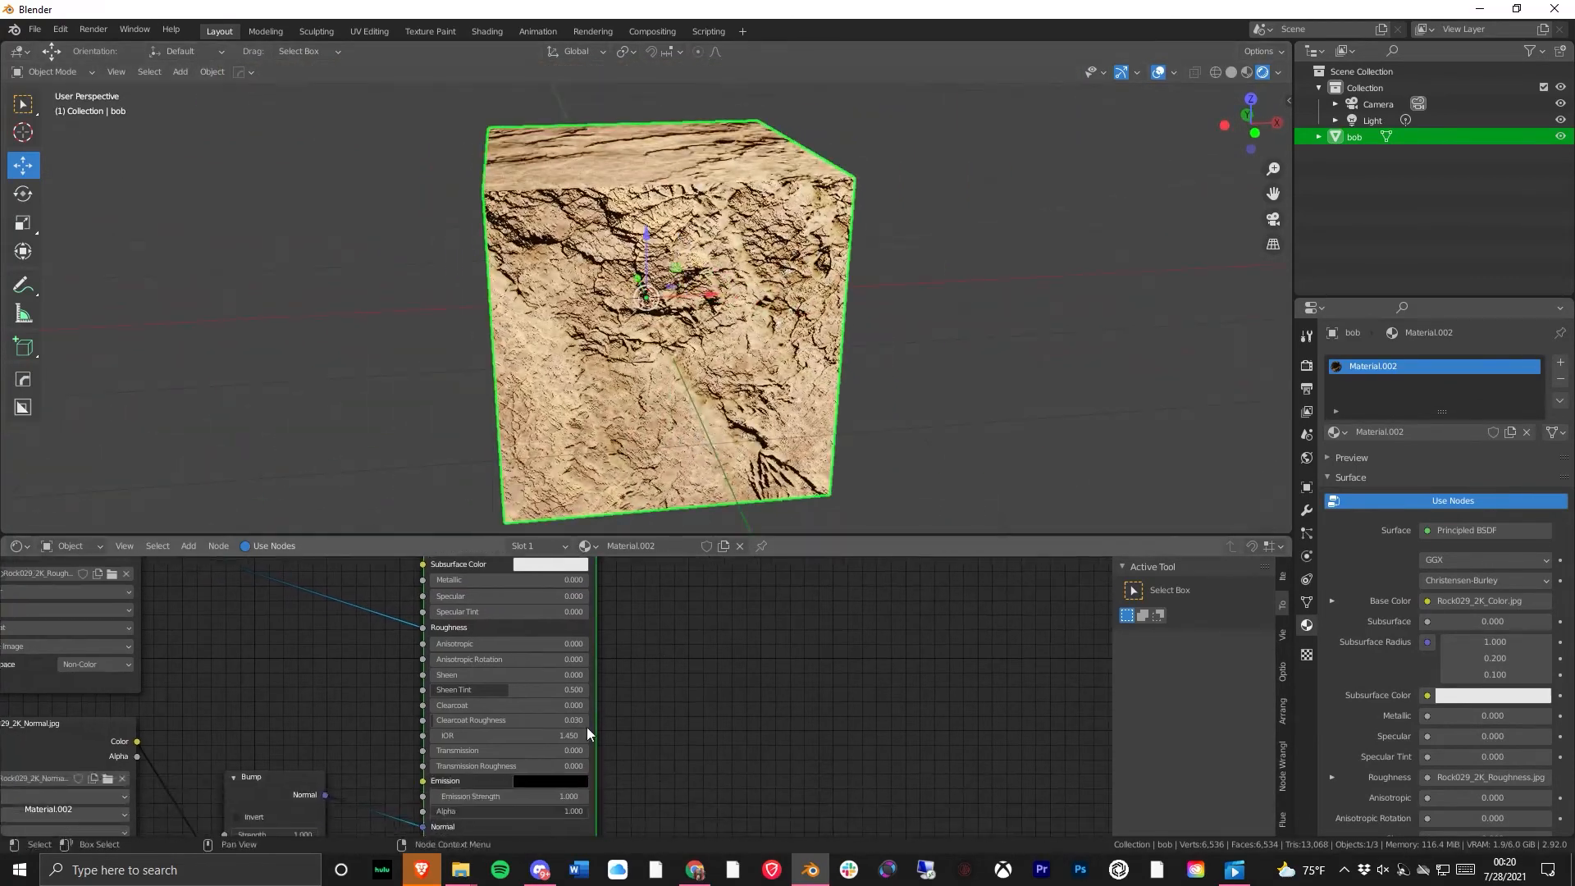
- Deselect the cube to show its rock surface without the selection outline
{"action": "middle_click_drag", "start_coordinate": [768, 727], "coordinate": [669, 723]}
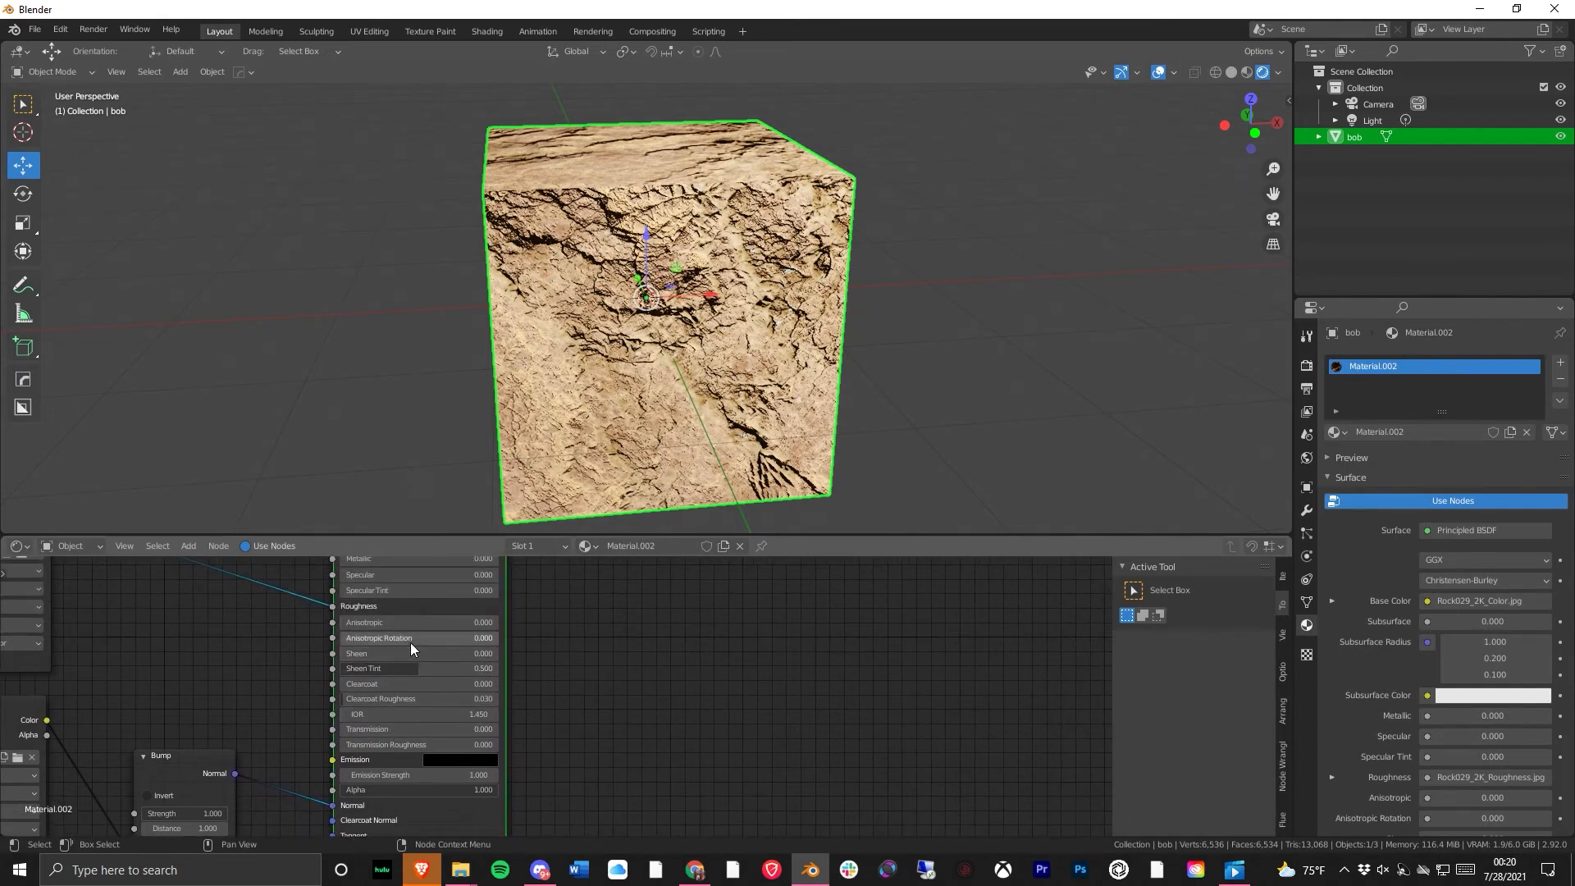
{"action": "middle_click_drag", "start_coordinate": [620, 678], "coordinate": [3, 815]}
{"action": "middle_click_drag", "start_coordinate": [532, 662], "coordinate": [285, 633]}
{"action": "middle_click_drag", "start_coordinate": [688, 332], "coordinate": [725, 301]}
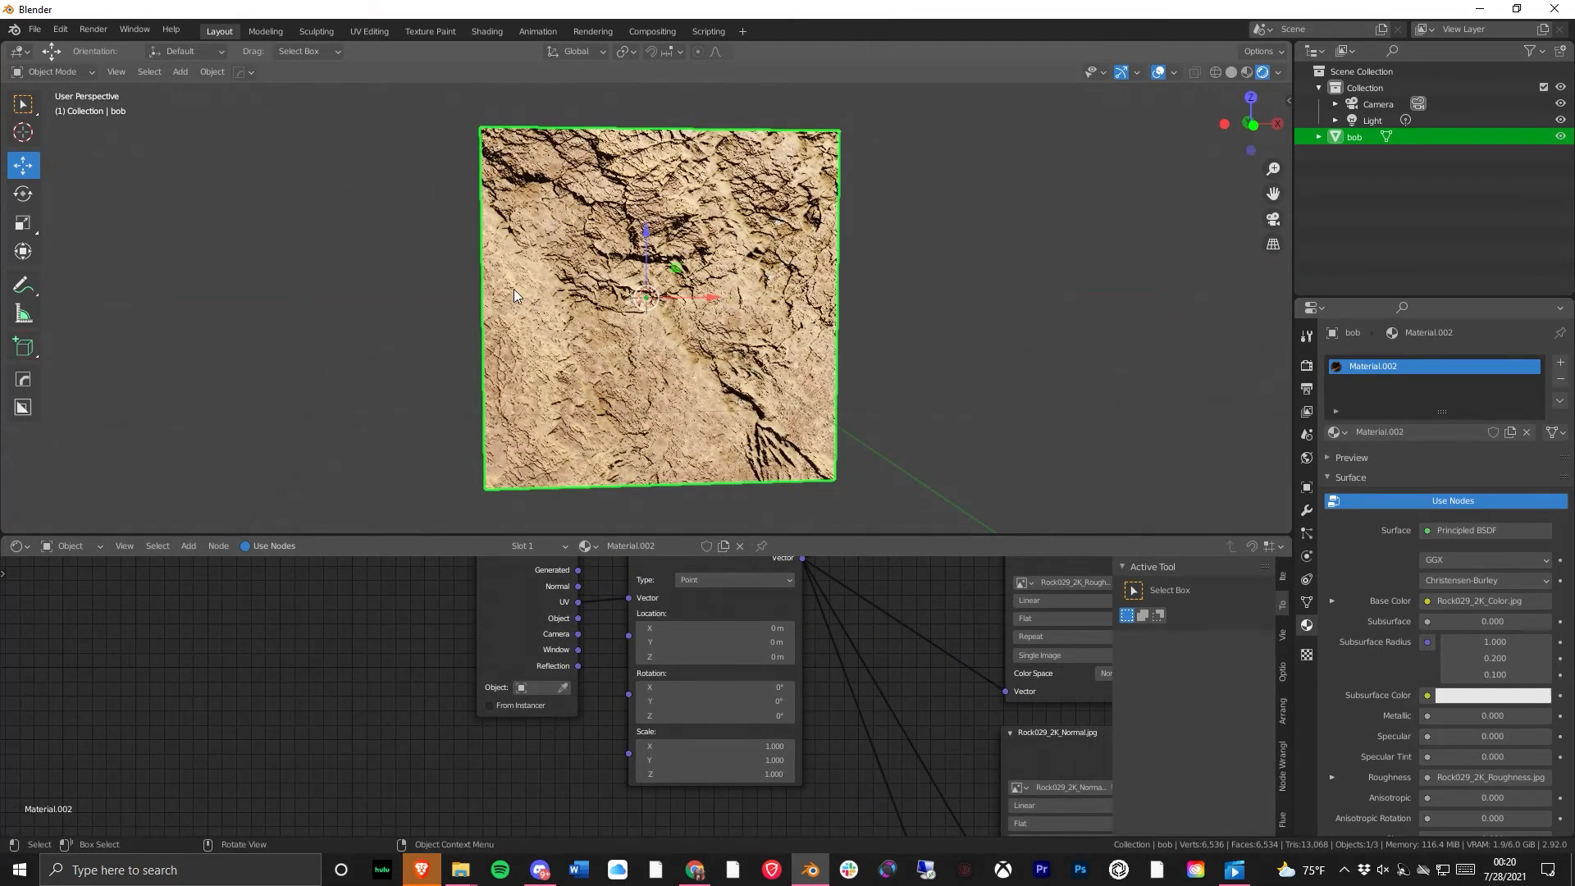
{"action": "left_click", "coordinate": [878, 208]}
{"action": "scroll", "coordinate": [763, 232], "scroll_direction": "up", "scroll_amount": 5}
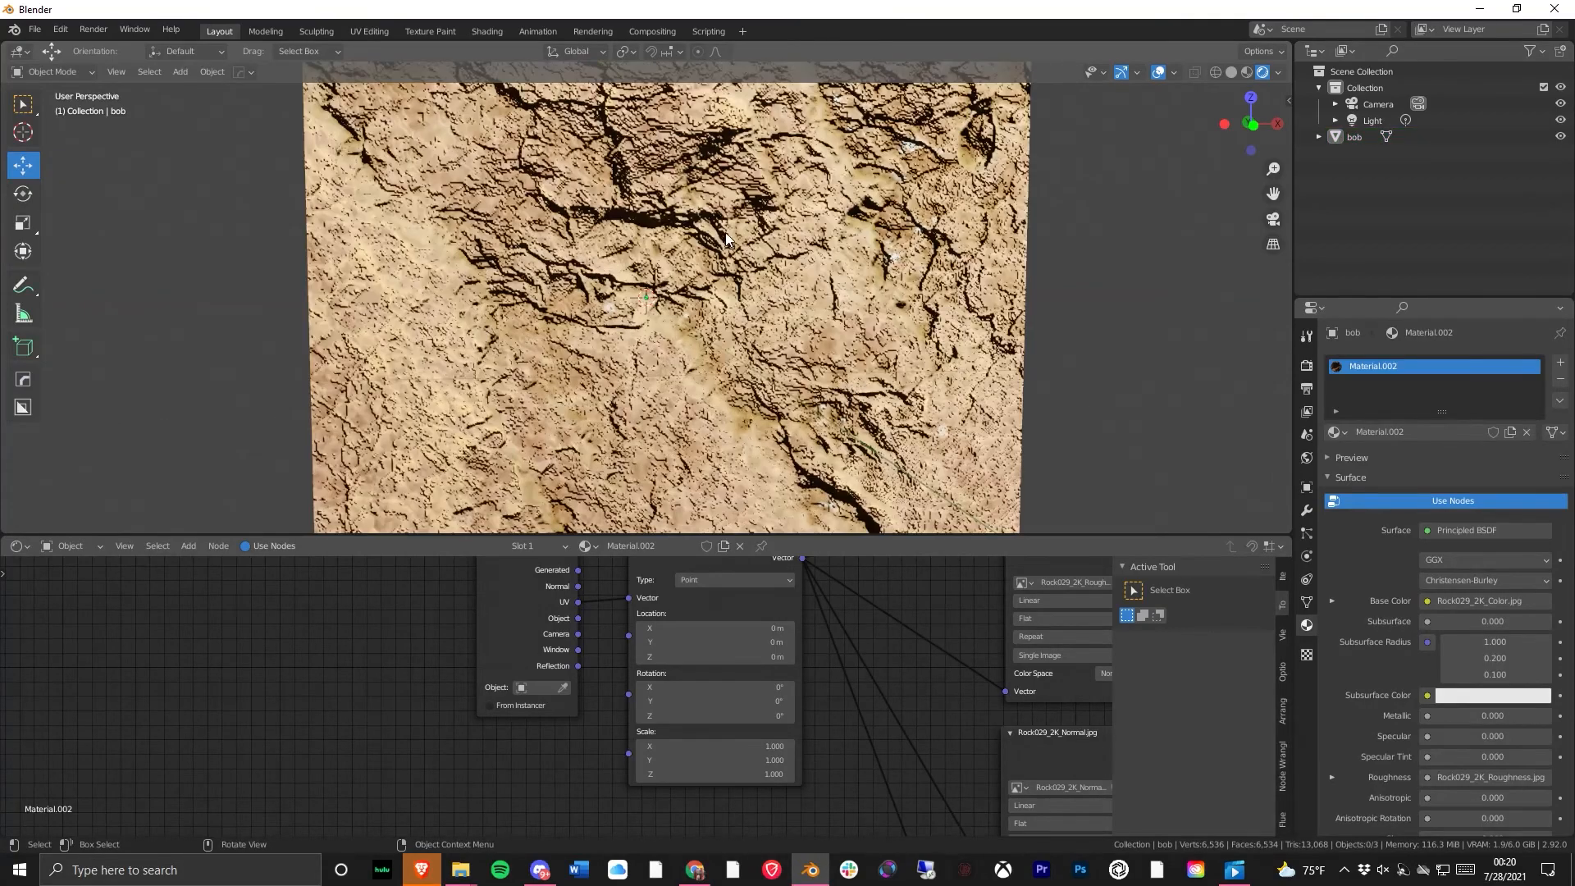
- Set the Mapping node's scale to 5 on X, 5 on Y and 1 on Z
{"action": "left_click_drag", "start_coordinate": [718, 745], "coordinate": [817, 746]}
{"action": "left_click", "coordinate": [717, 745]}
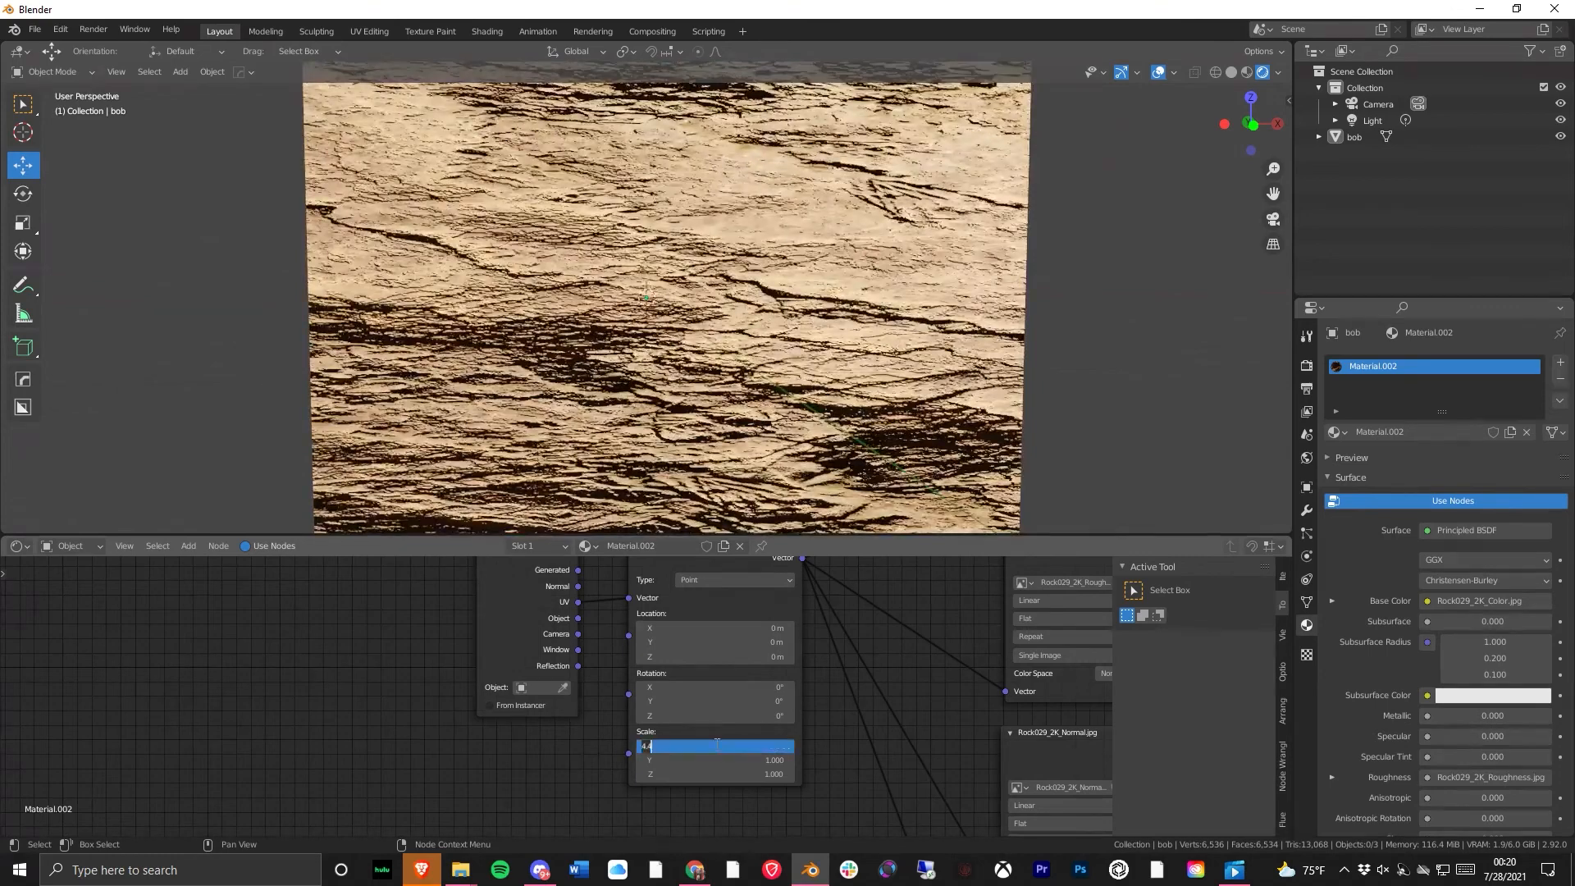
{"action": "type", "text": "5"}
{"action": "key", "text": "Tab"}
{"action": "type", "text": "10"}
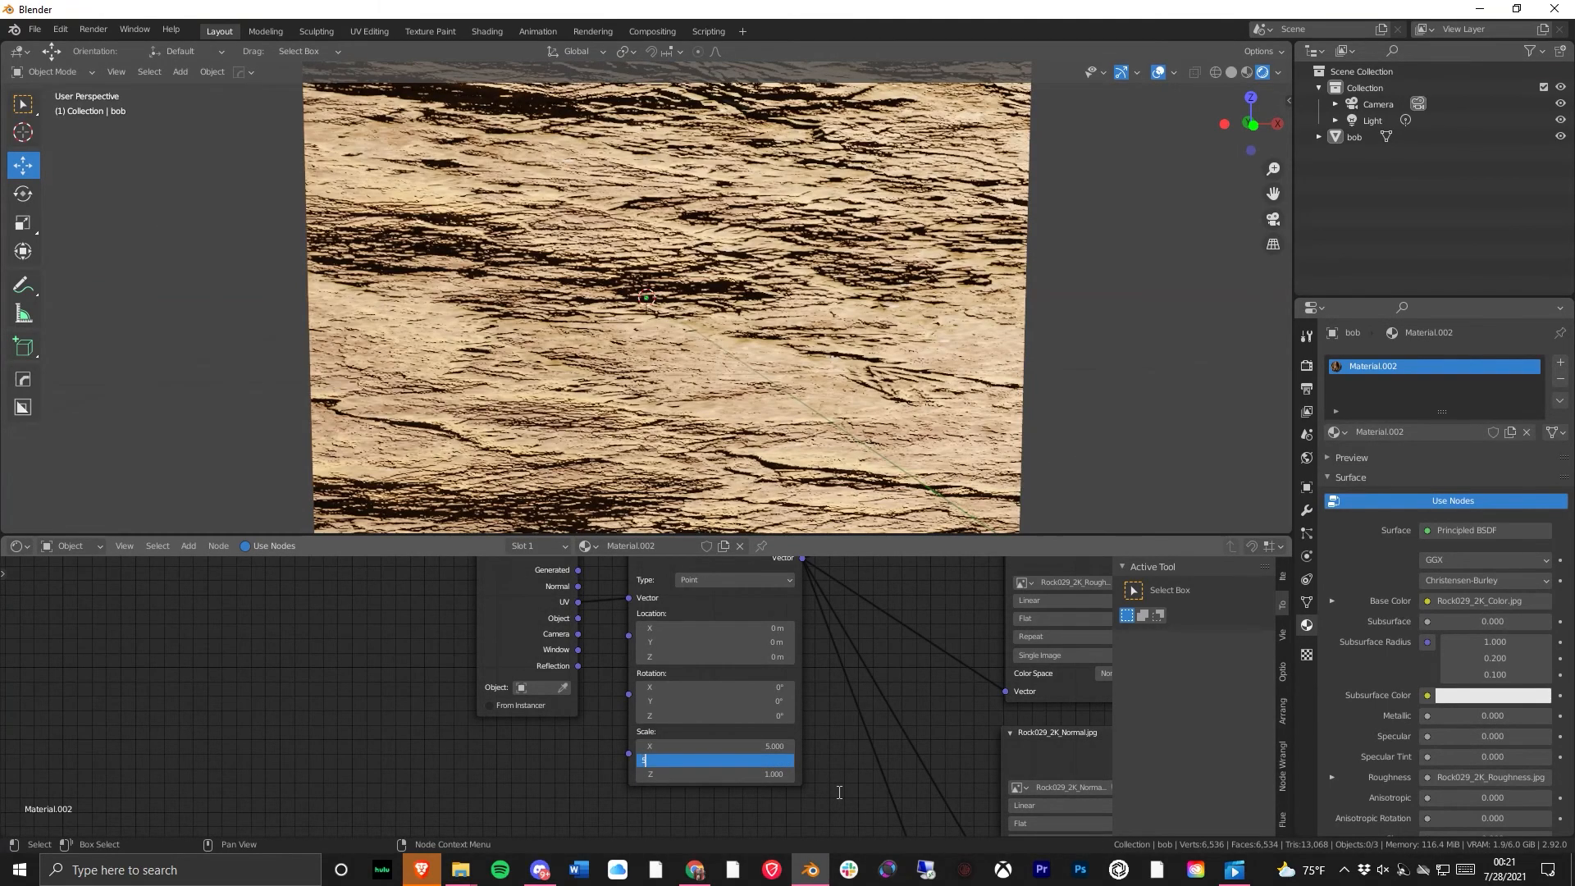
{"action": "key", "text": "Tab"}
{"action": "type", "text": "10"}
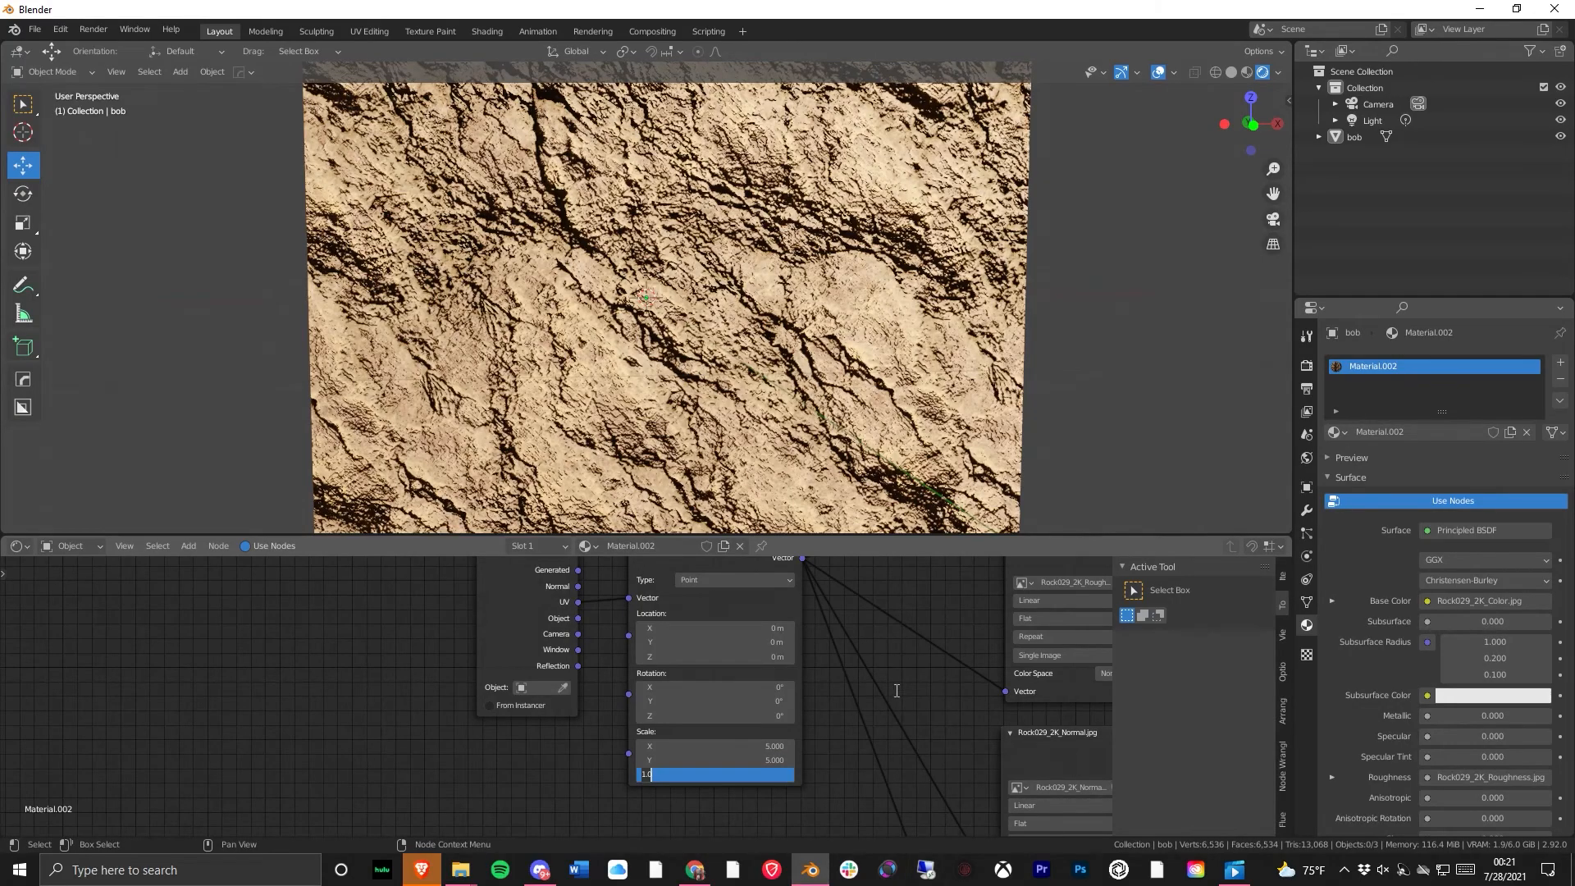
{"action": "key", "text": "Return"}
{"action": "scroll", "coordinate": [647, 310], "scroll_direction": "down", "scroll_amount": 2}
{"action": "scroll", "coordinate": [606, 286], "scroll_direction": "up", "scroll_amount": 3}
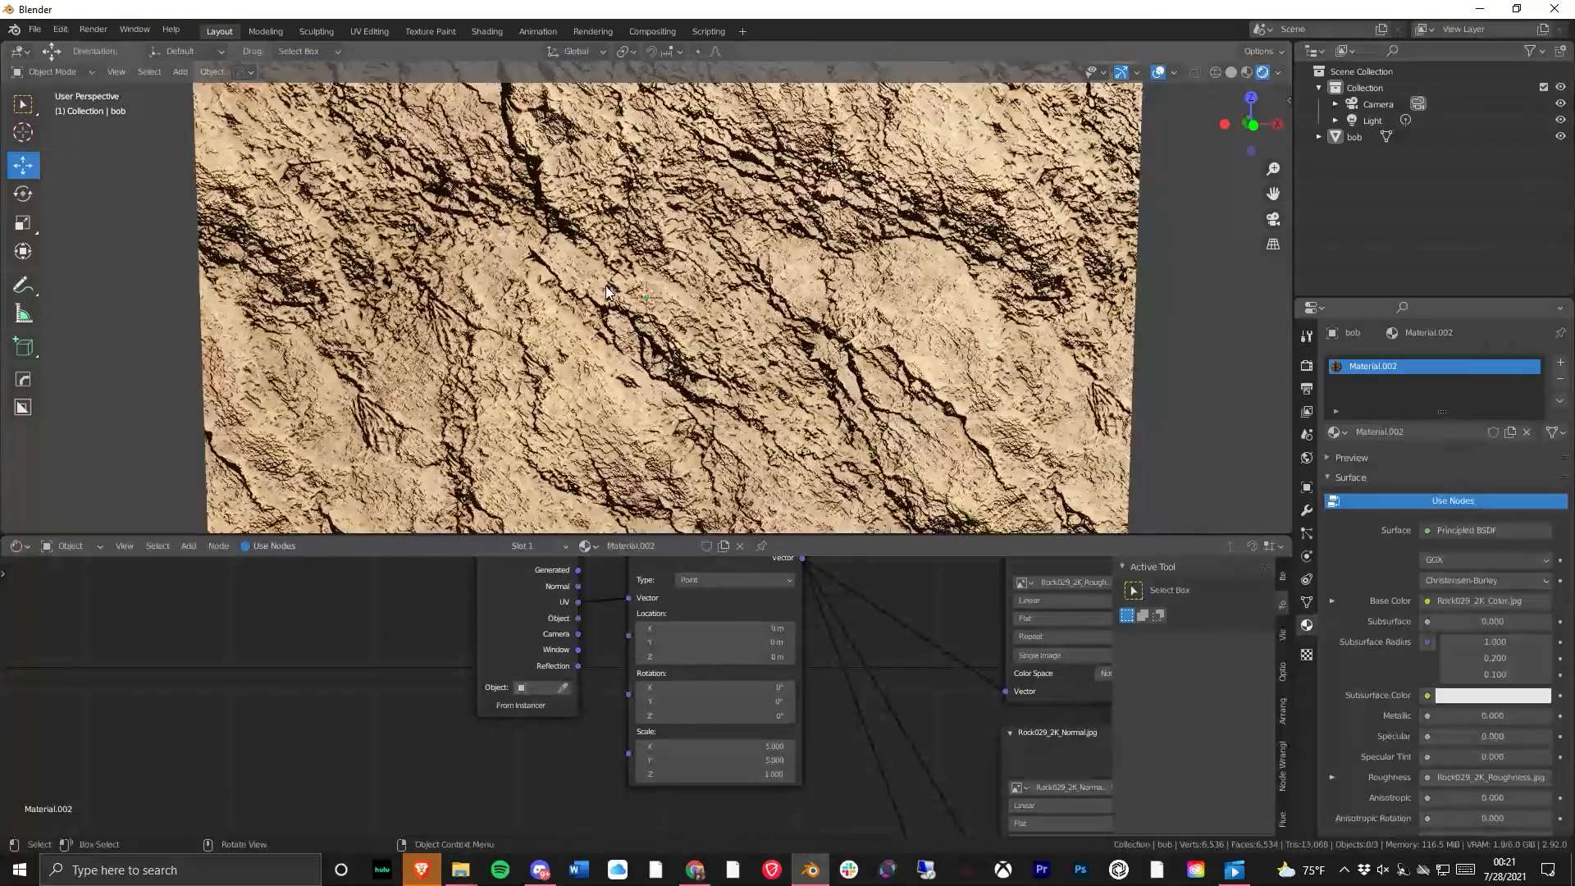
{"action": "scroll", "coordinate": [607, 291], "scroll_direction": "up", "scroll_amount": 5}
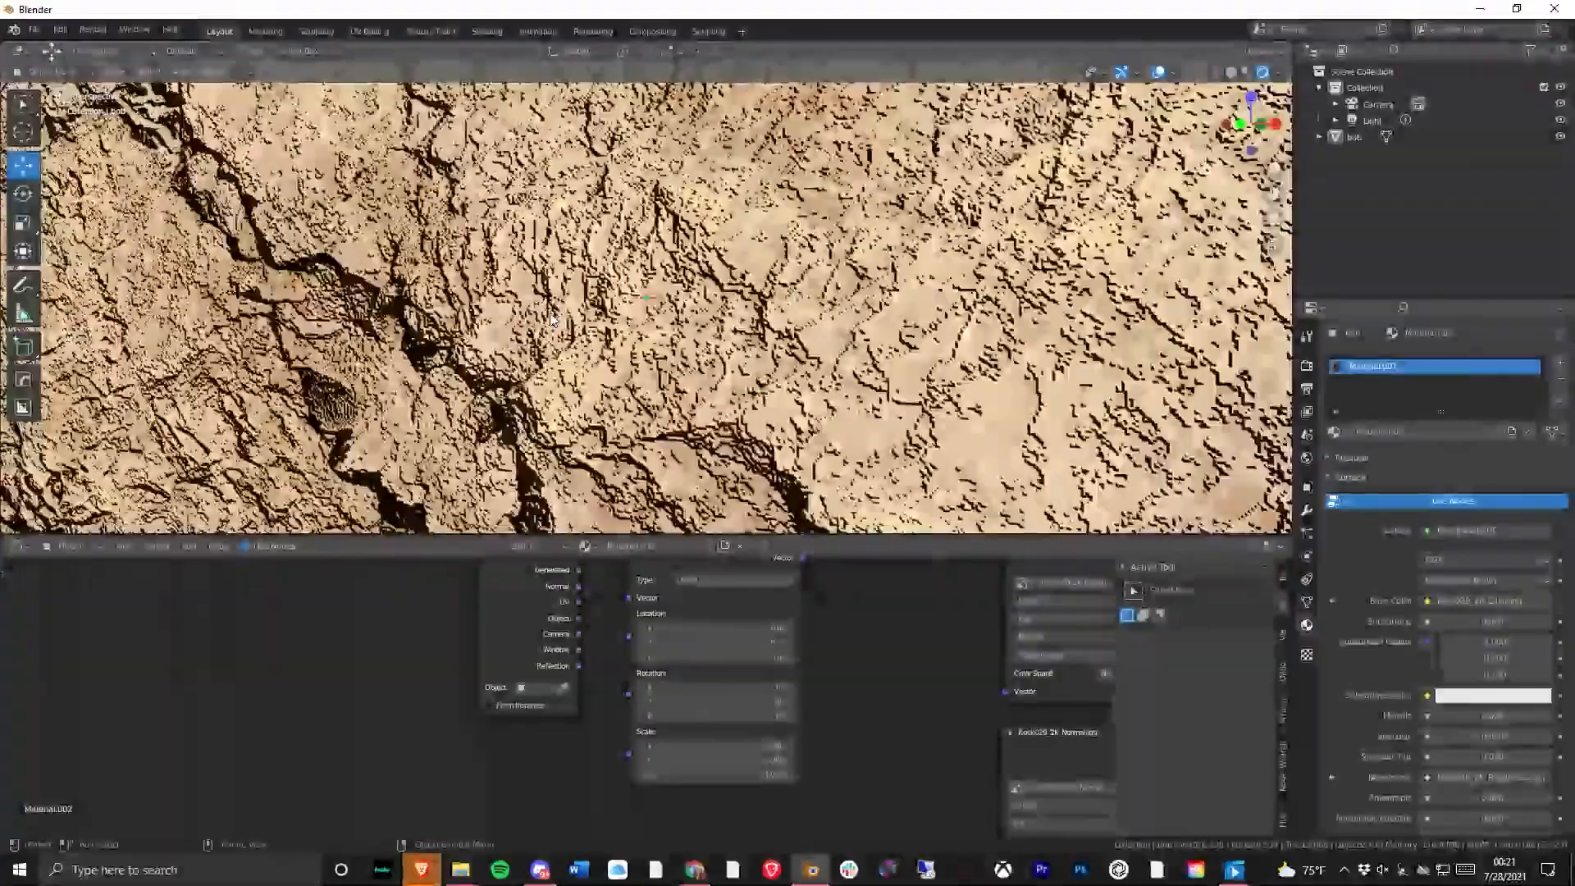
{"action": "scroll", "coordinate": [515, 397], "scroll_direction": "down", "scroll_amount": 4}
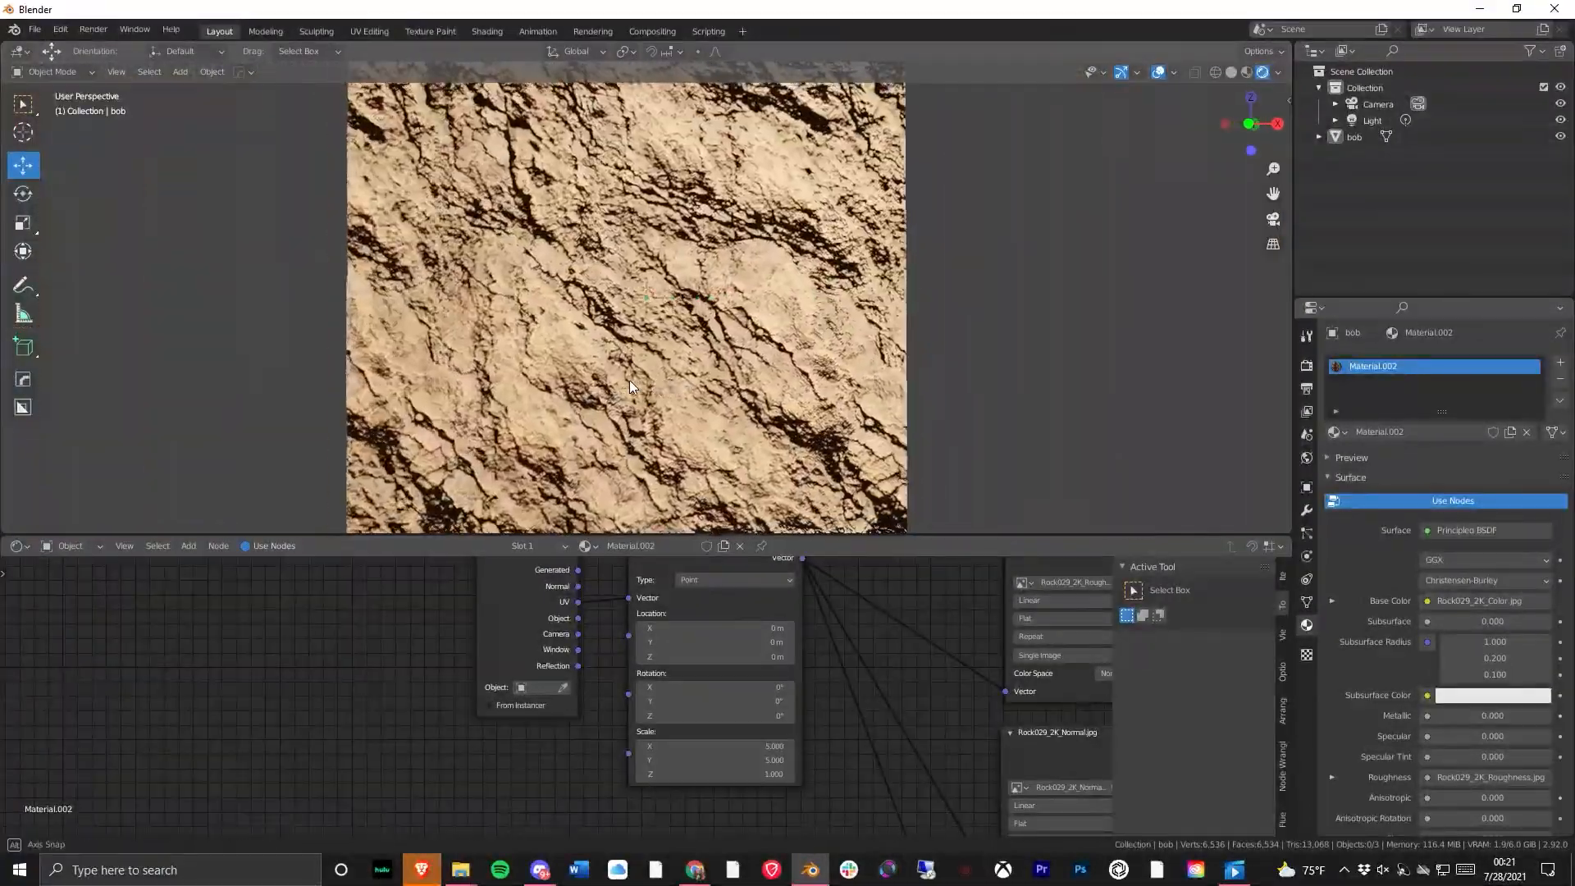
- Set the power of the scene's point light to 1000 W
{"action": "mouse_move", "coordinate": [836, 292]}
{"action": "middle_mouse_down"}
{"action": "mouse_move", "coordinate": [881, 325]}
{"action": "mouse_move", "coordinate": [756, 293]}
{"action": "mouse_move", "coordinate": [840, 297]}
{"action": "middle_mouse_up"}
{"action": "scroll", "coordinate": [1009, 436], "scroll_direction": "down", "scroll_amount": 6}
{"action": "scroll", "coordinate": [837, 332], "scroll_direction": "down", "scroll_amount": 4}
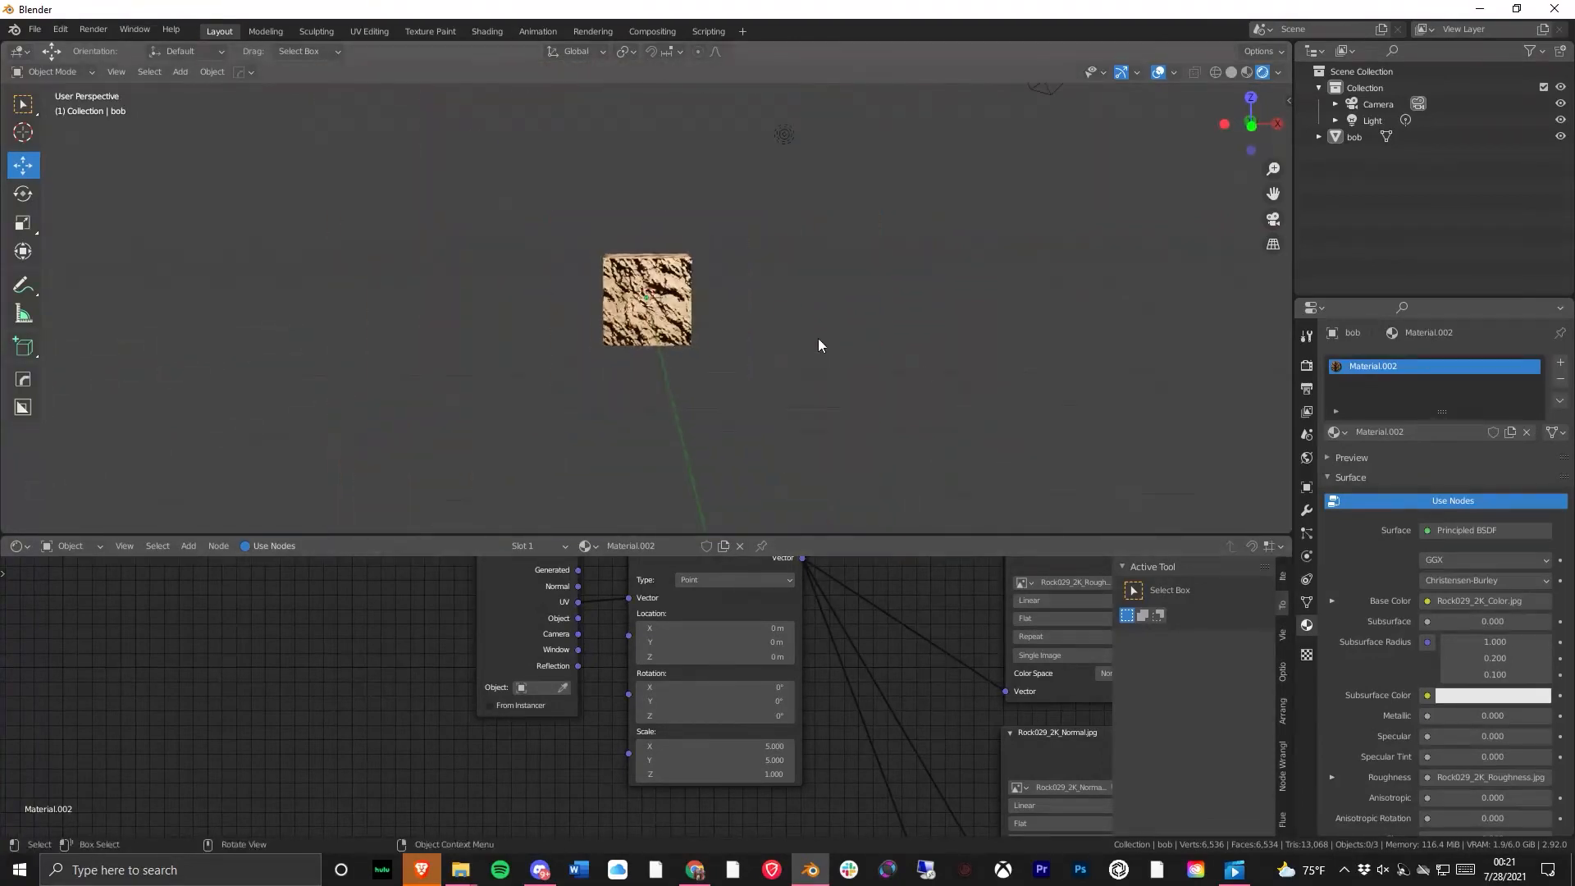
{"action": "left_click", "coordinate": [784, 133]}
{"action": "left_click", "coordinate": [1485, 469]}
{"action": "type", "text": "1"}
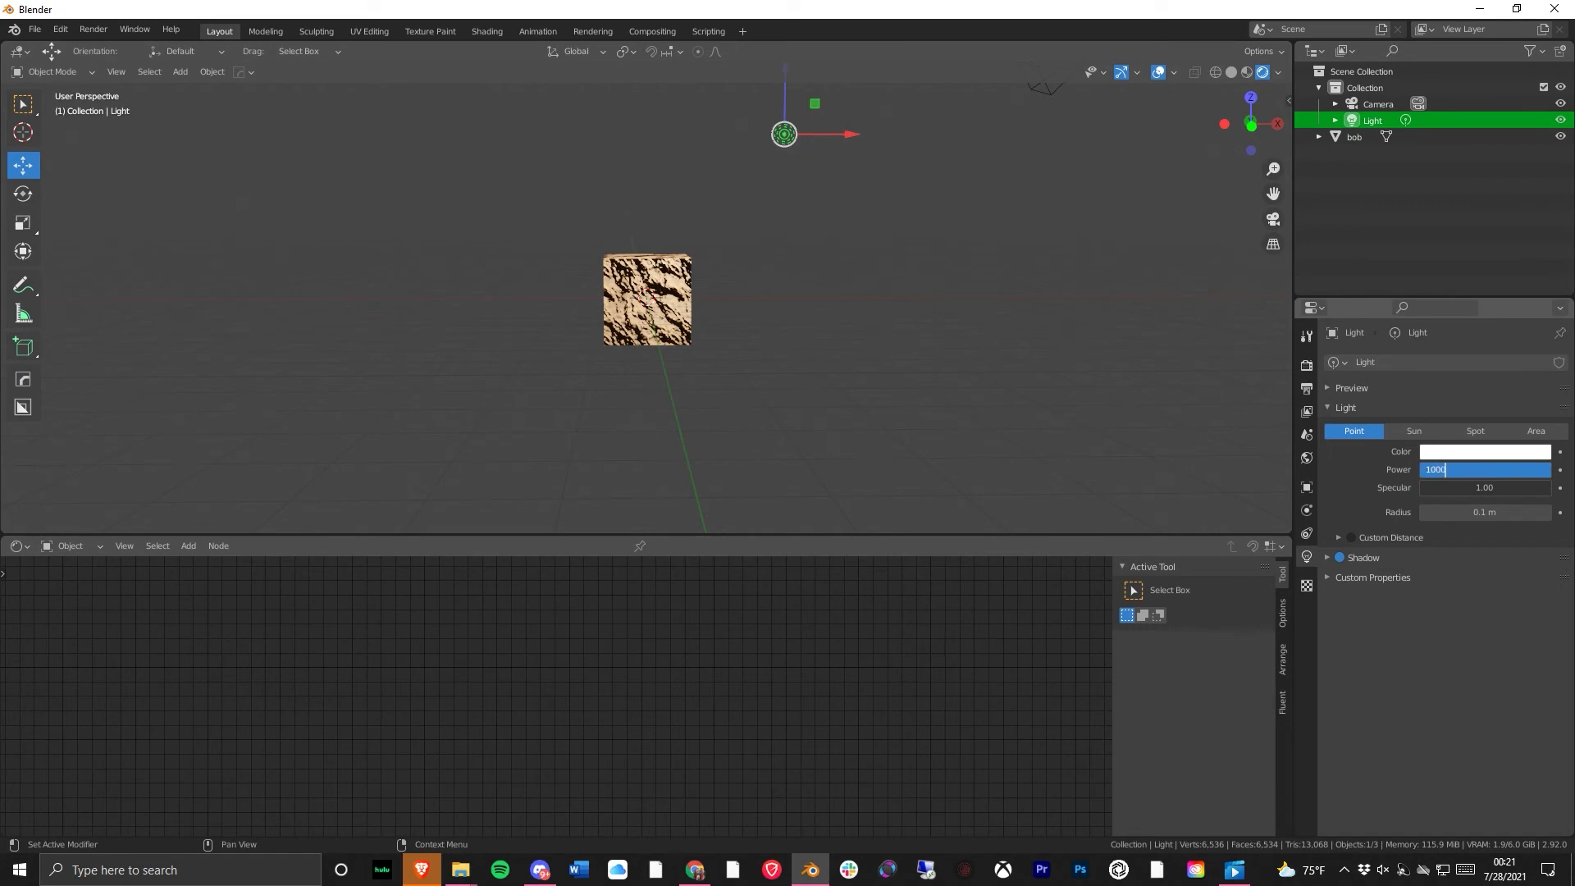
{"action": "type", "text": "000"}
{"action": "key", "text": "Return"}
- Examine the rock surface up close on several sides of the cube under the new lighting
{"action": "scroll", "coordinate": [623, 144], "scroll_direction": "up", "scroll_amount": 4}
{"action": "scroll", "coordinate": [837, 338], "scroll_direction": "up", "scroll_amount": 5}
{"action": "middle_click_drag", "start_coordinate": [827, 333], "coordinate": [932, 338]}
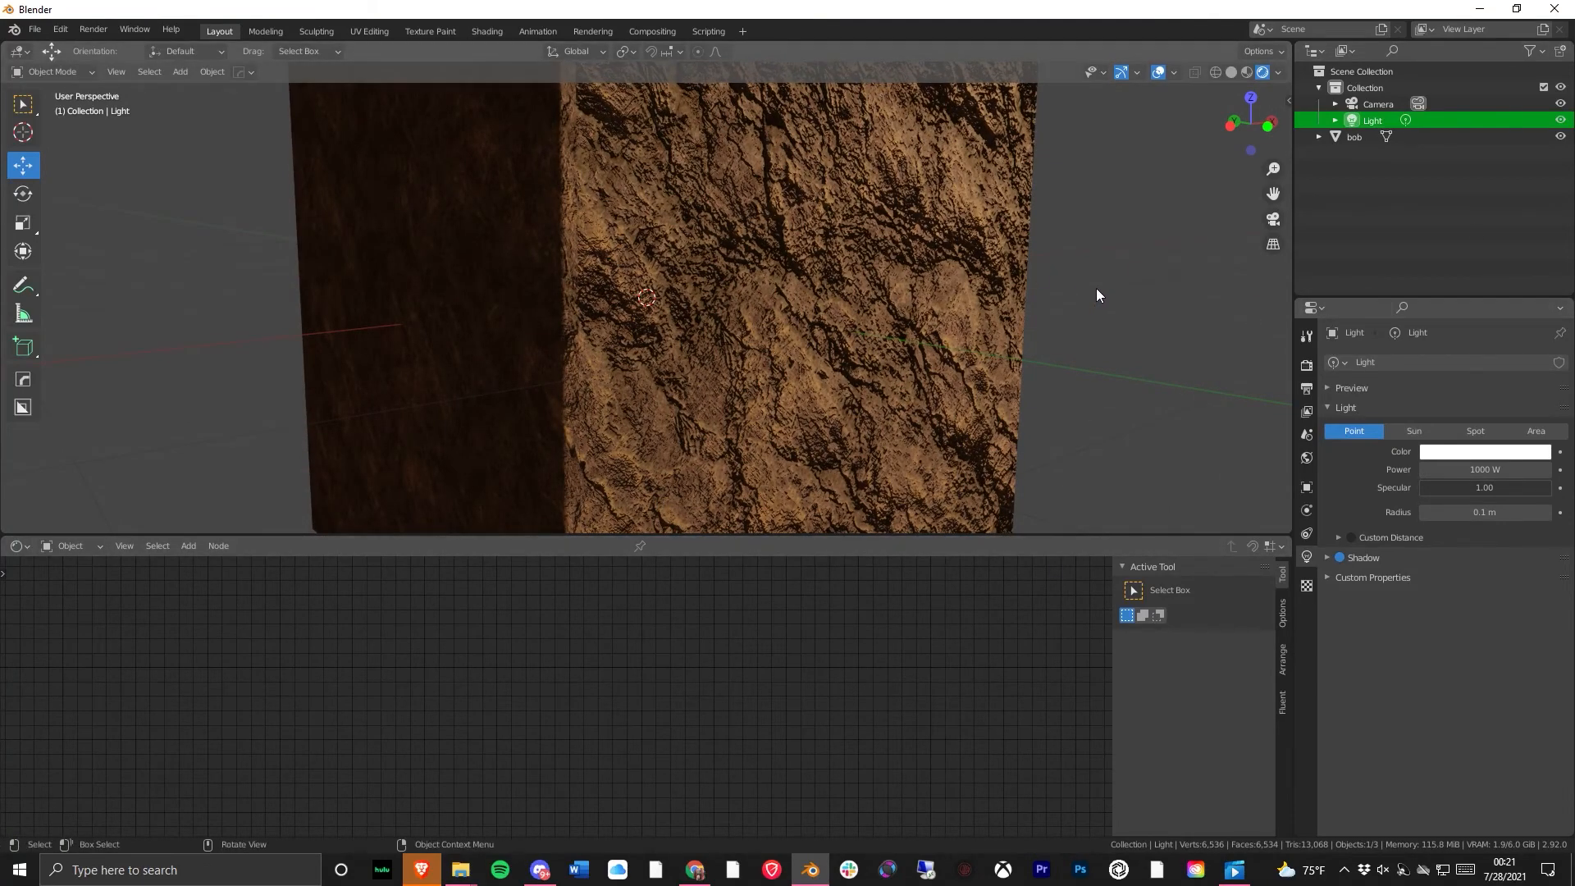
{"action": "scroll", "coordinate": [845, 312], "scroll_direction": "down", "scroll_amount": 2}
{"action": "middle_click_drag", "start_coordinate": [779, 394], "coordinate": [678, 386]}
{"action": "scroll", "coordinate": [657, 302], "scroll_direction": "up", "scroll_amount": 4}
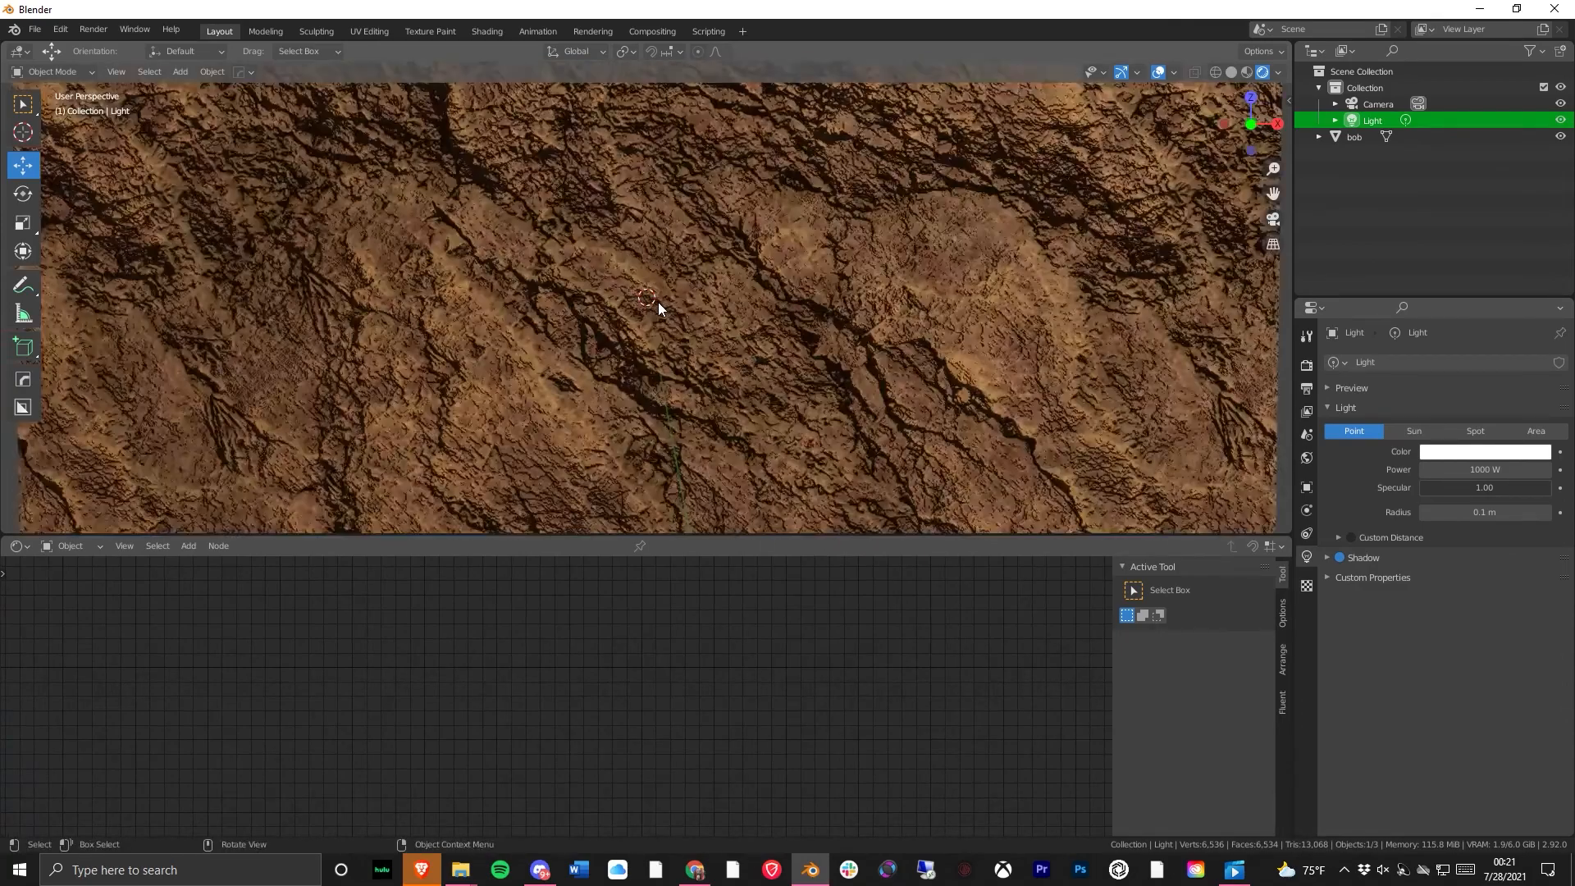
{"action": "middle_click_drag", "start_coordinate": [589, 284], "coordinate": [331, 287]}
{"action": "middle_click_drag", "start_coordinate": [238, 435], "coordinate": [444, 398]}
{"action": "middle_click_drag", "start_coordinate": [863, 169], "coordinate": [508, 240]}
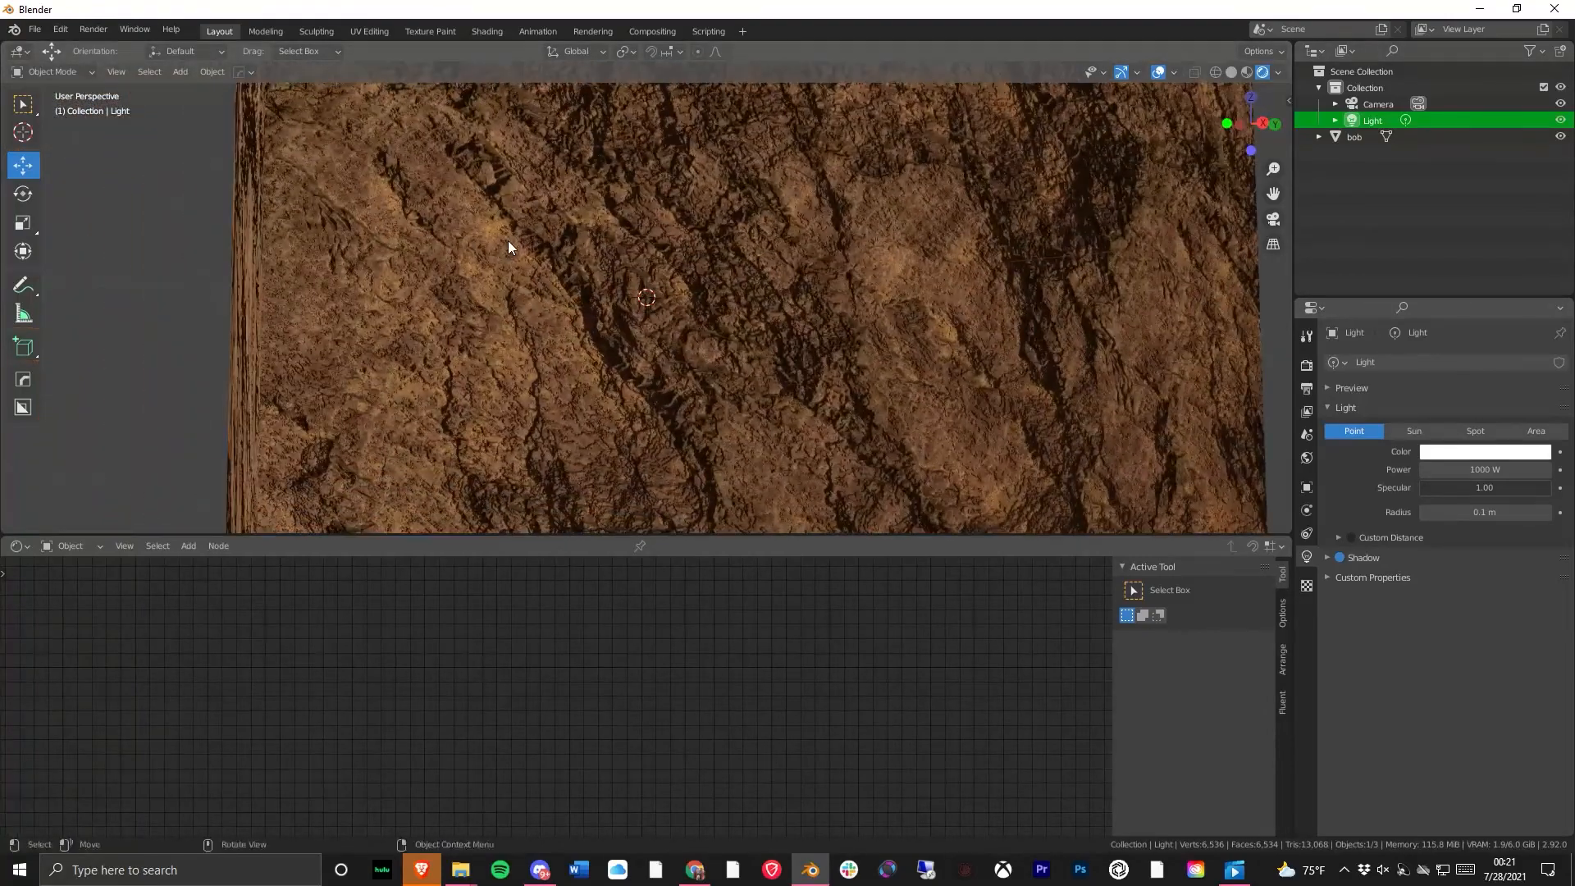
{"action": "middle_click_drag", "start_coordinate": [262, 161], "coordinate": [703, 301]}
{"action": "scroll", "coordinate": [702, 293], "scroll_direction": "down", "scroll_amount": 3}
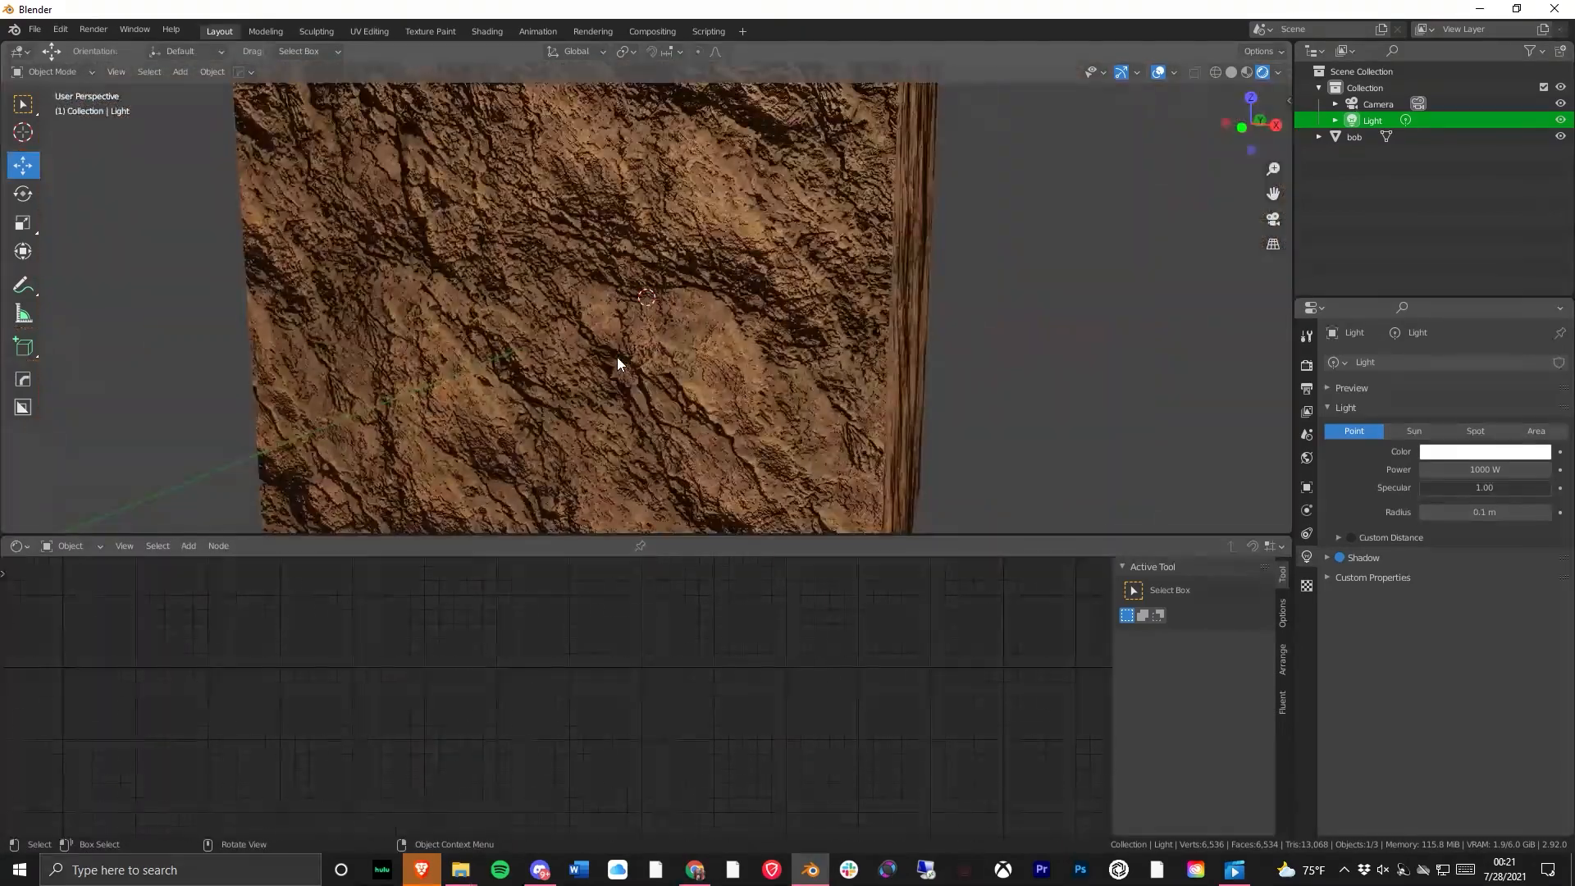
- Select the cube, enlarge the 3D viewport and review its material properties, including the surface inputs, Volume and Settings sections
{"action": "left_click", "coordinate": [634, 387]}
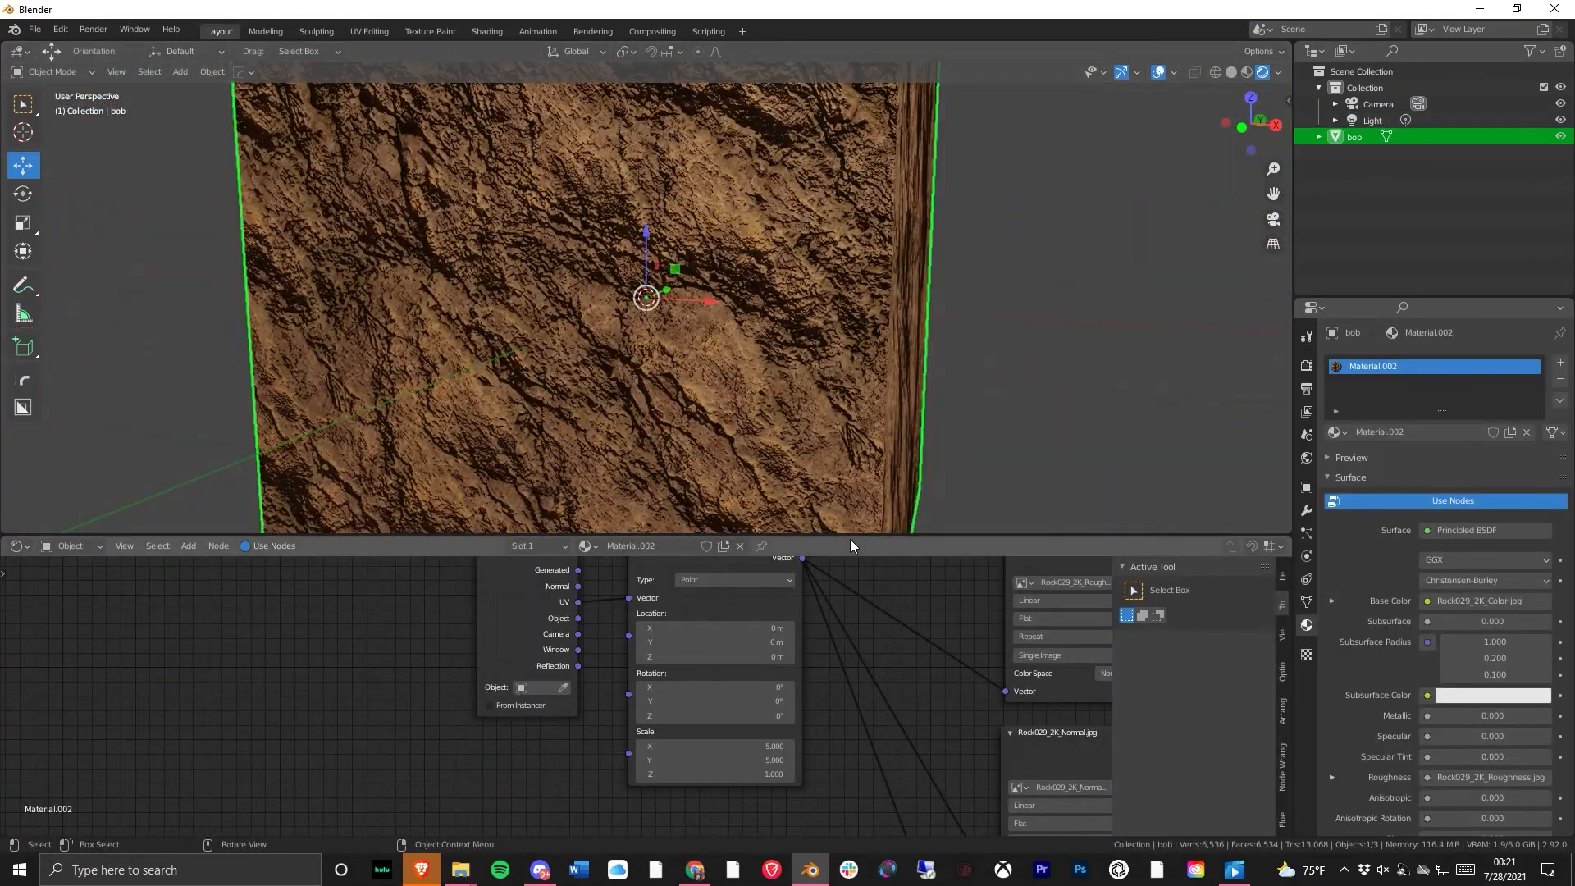
{"action": "left_click_drag", "start_coordinate": [845, 539], "coordinate": [810, 804]}
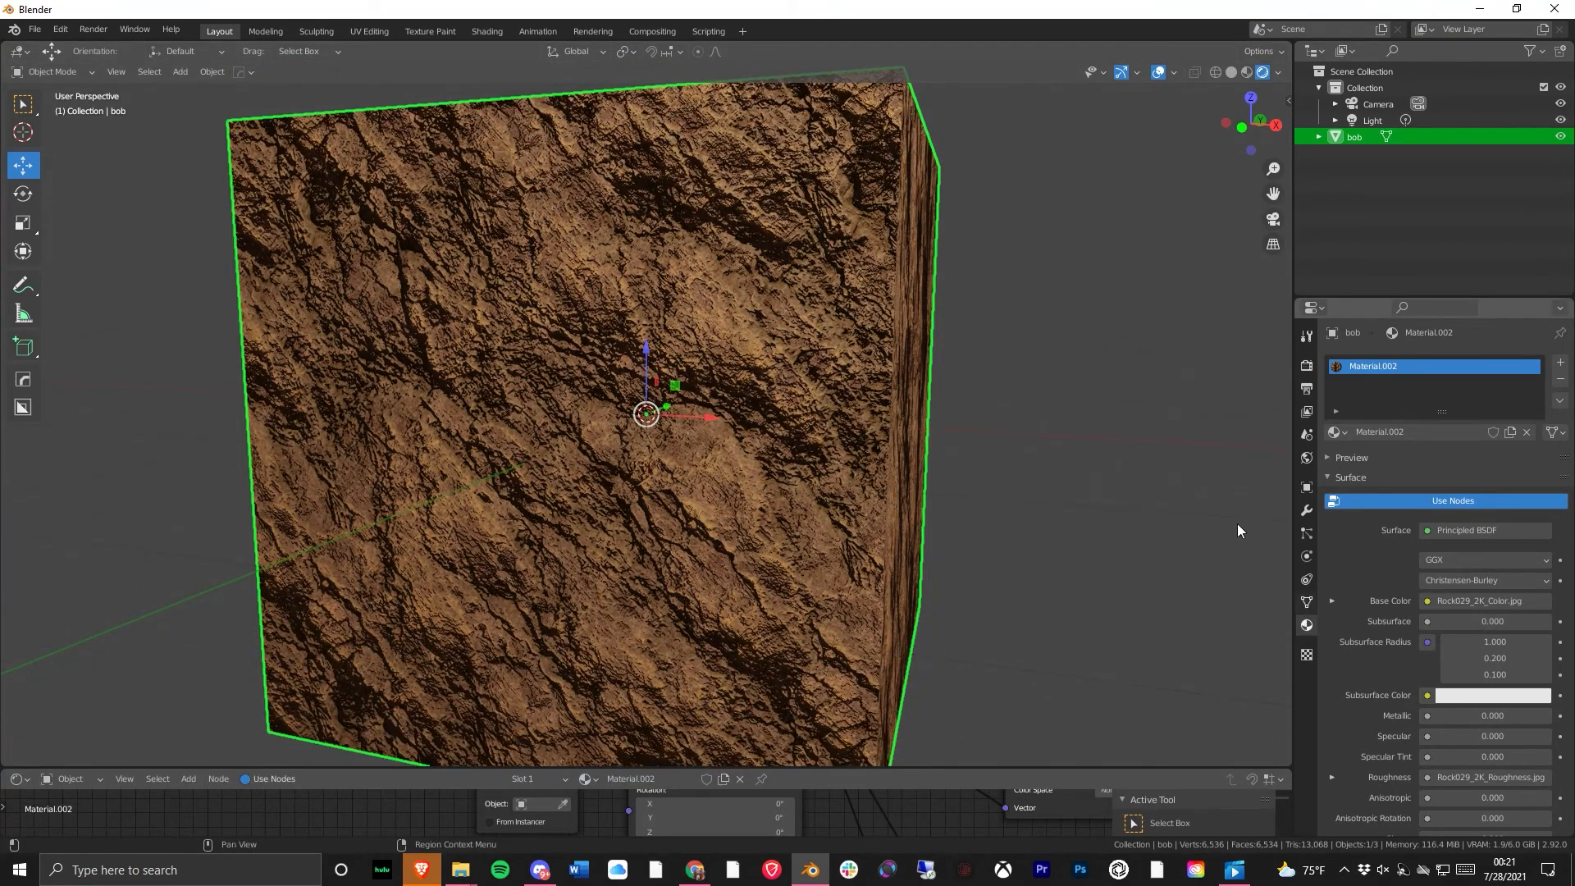
{"action": "scroll", "coordinate": [1392, 681], "scroll_direction": "down", "scroll_amount": 13}
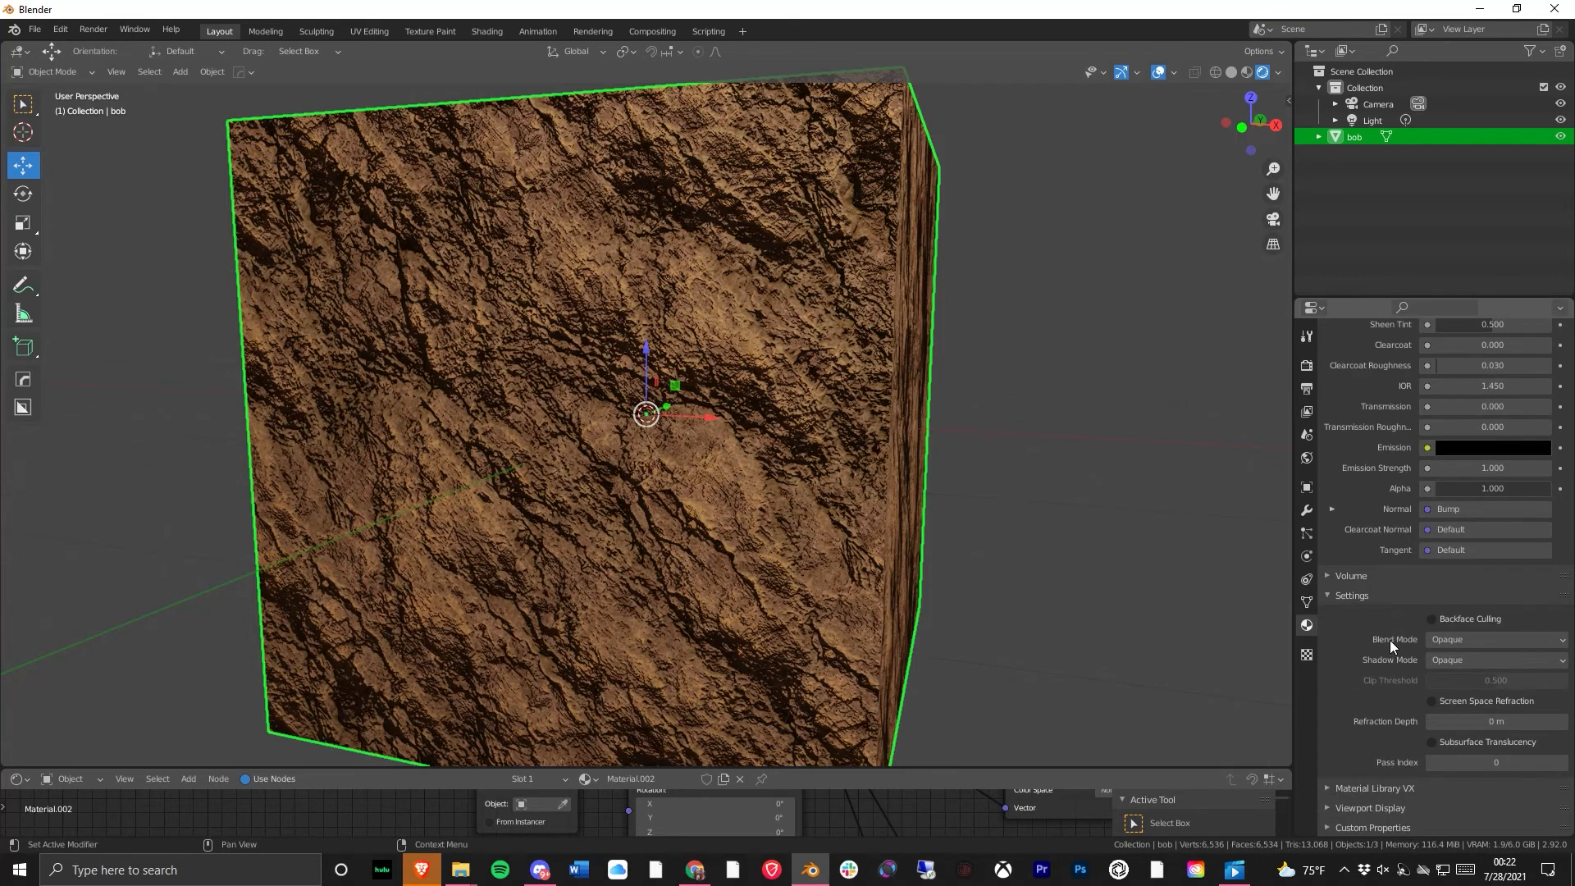
{"action": "left_click", "coordinate": [1378, 574]}
{"action": "scroll", "coordinate": [1430, 790], "scroll_direction": "down", "scroll_amount": 1}
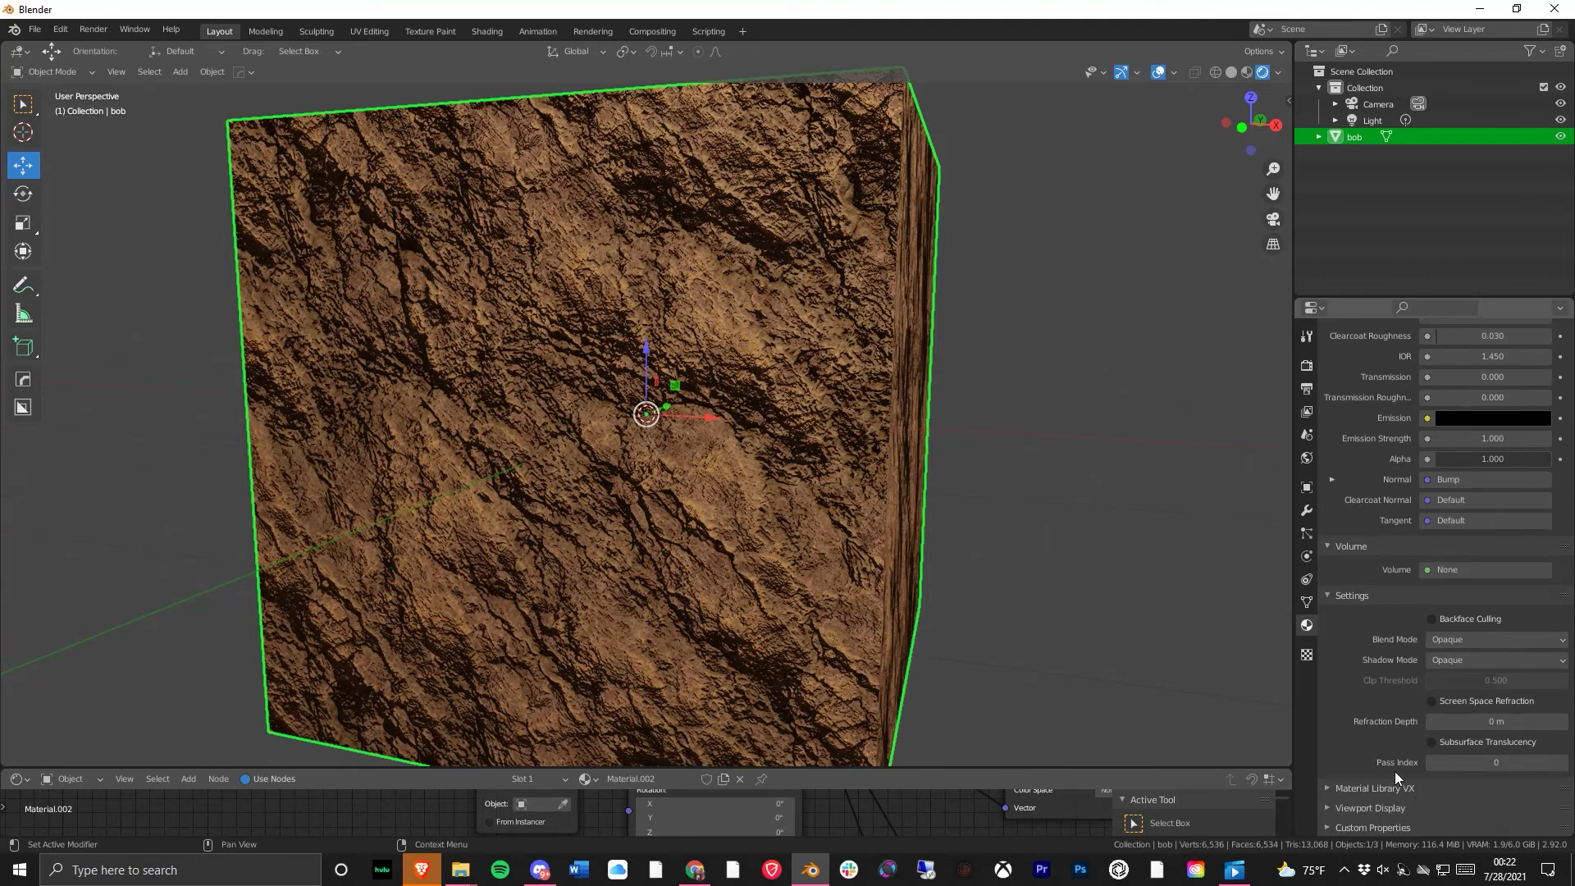
{"action": "scroll", "coordinate": [1394, 593], "scroll_direction": "up", "scroll_amount": 5}
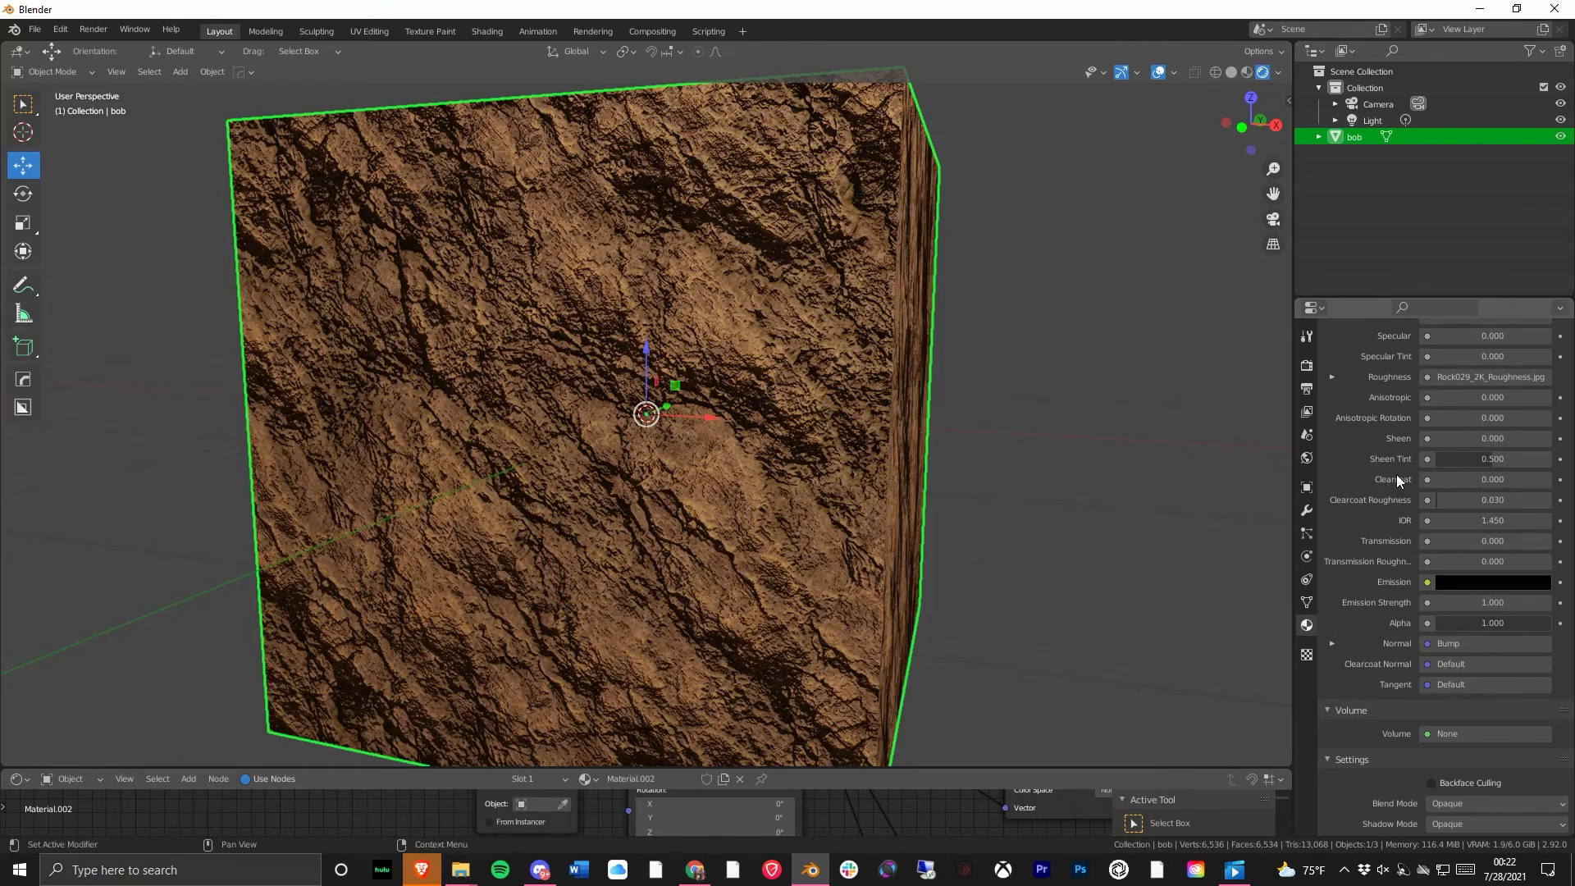
{"action": "scroll", "coordinate": [1397, 537], "scroll_direction": "up", "scroll_amount": 4}
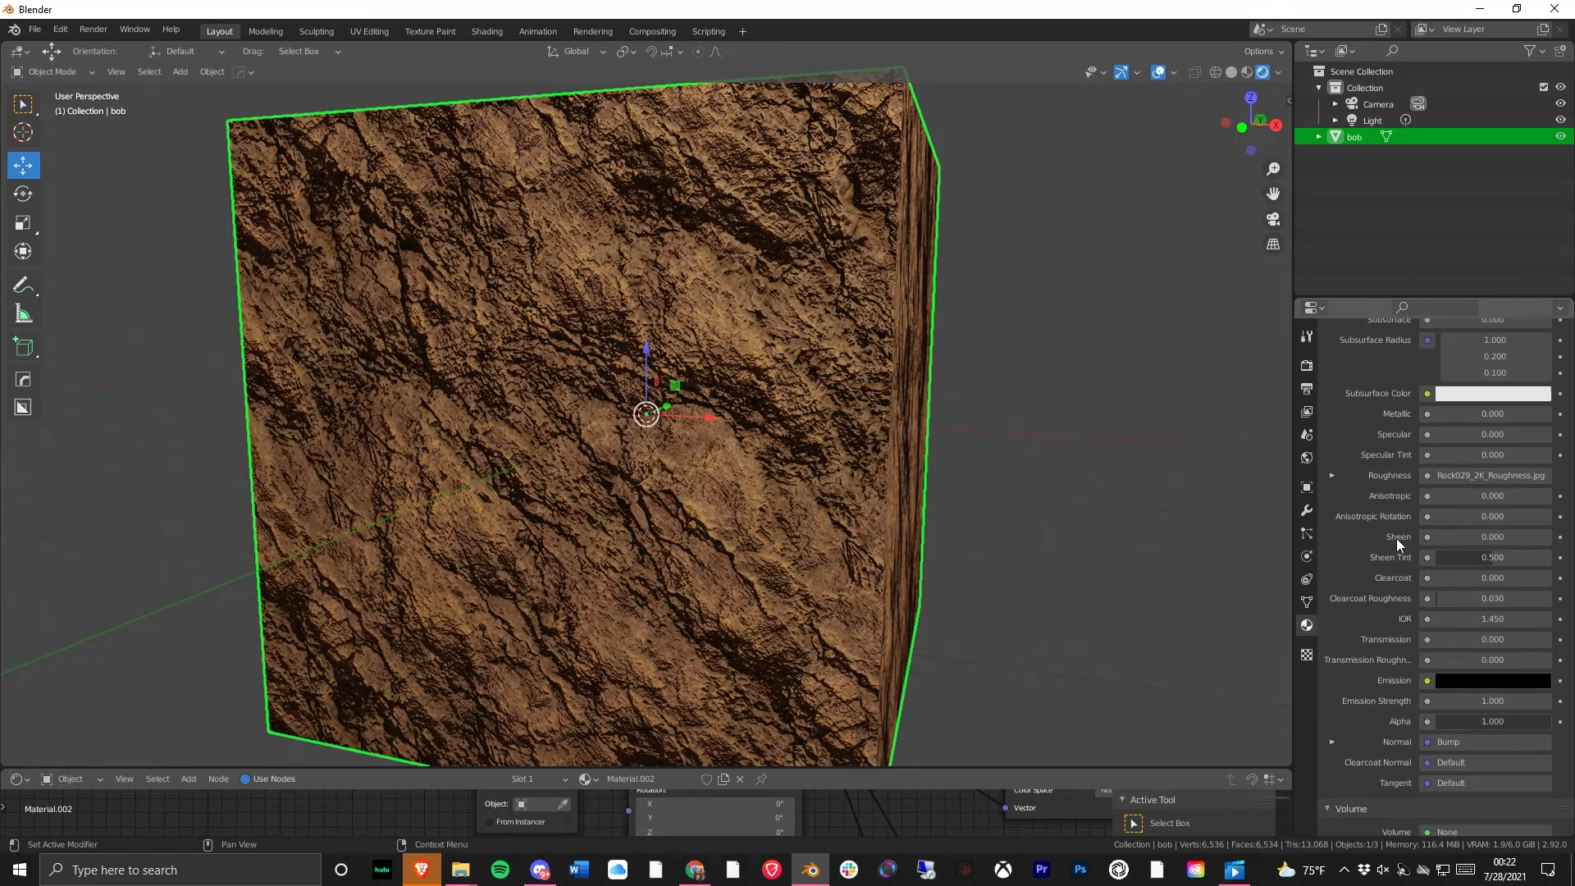
{"action": "scroll", "coordinate": [1396, 543], "scroll_direction": "up", "scroll_amount": 3}
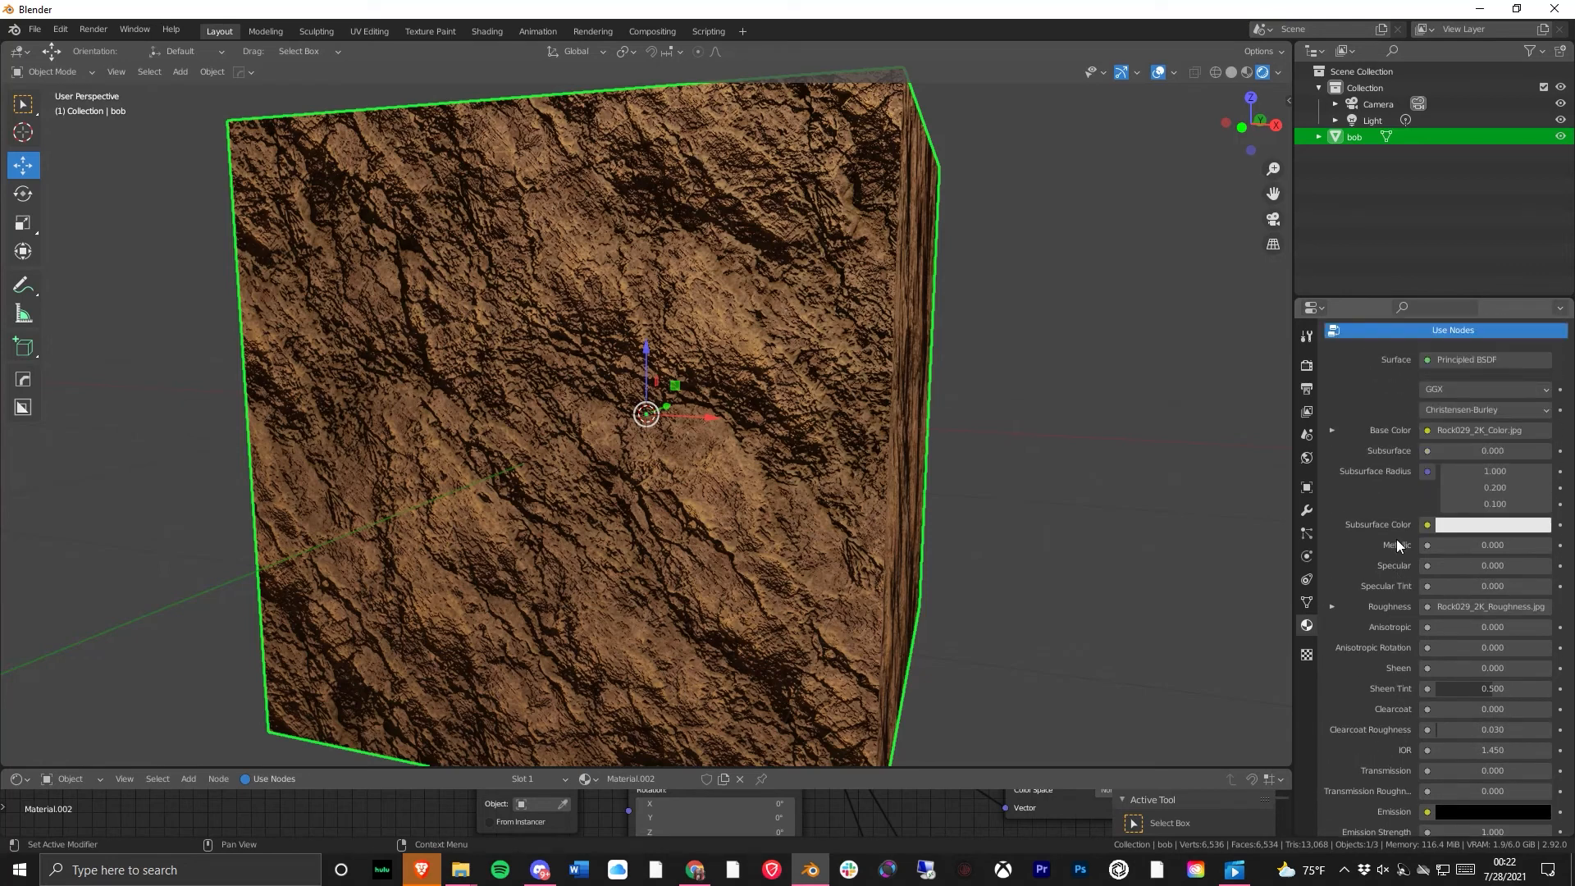
{"action": "scroll", "coordinate": [1397, 545], "scroll_direction": "down", "scroll_amount": 3}
{"action": "scroll", "coordinate": [1488, 503], "scroll_direction": "down", "scroll_amount": 9}
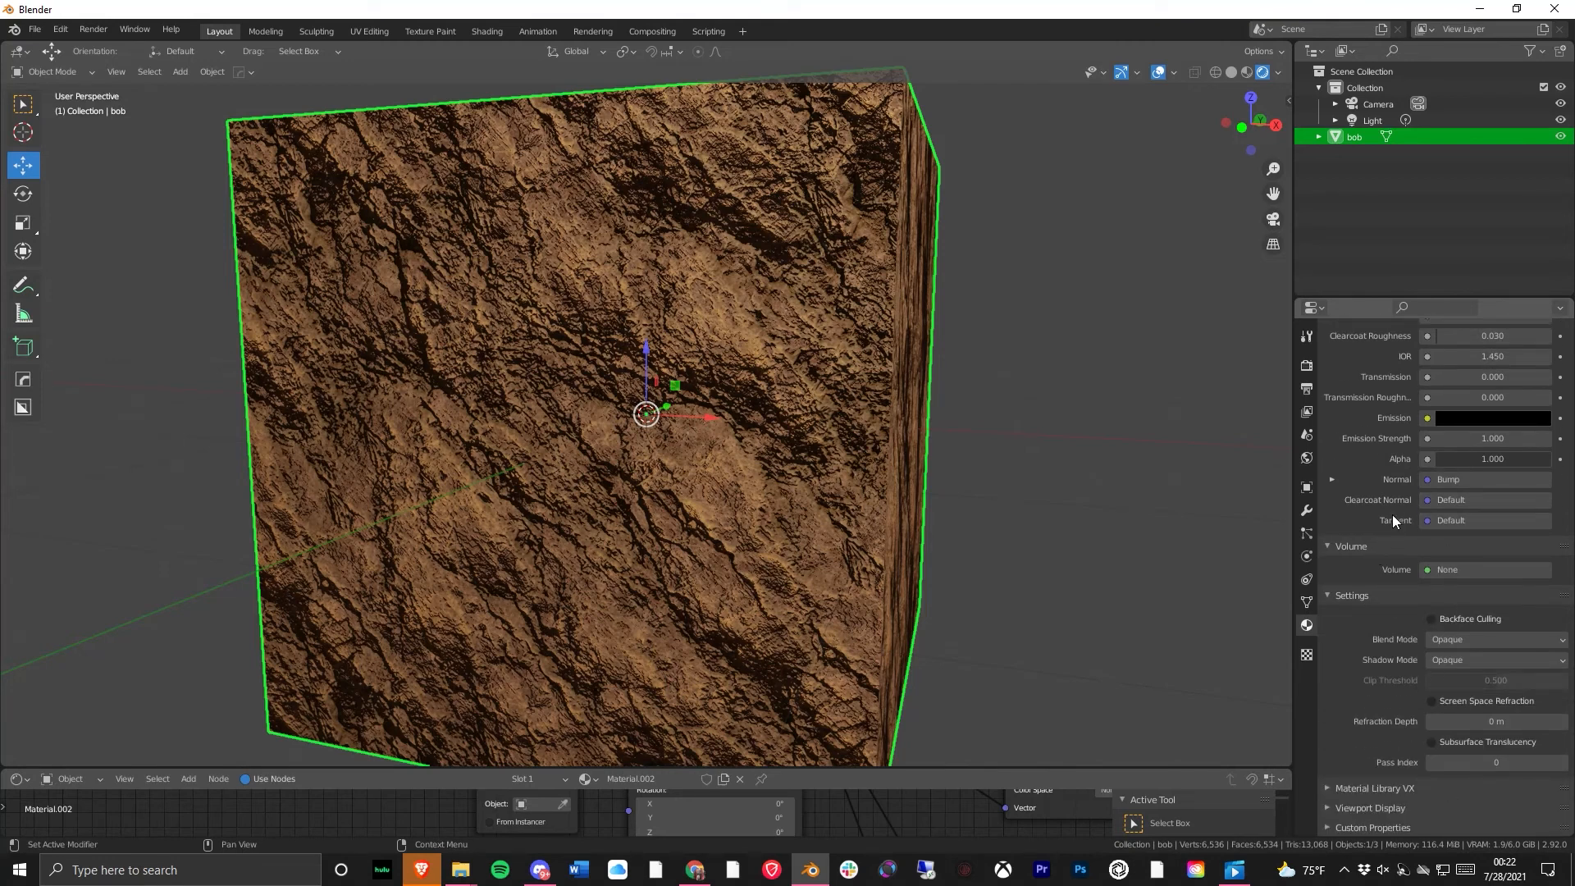
{"action": "scroll", "coordinate": [1423, 550], "scroll_direction": "up", "scroll_amount": 1}
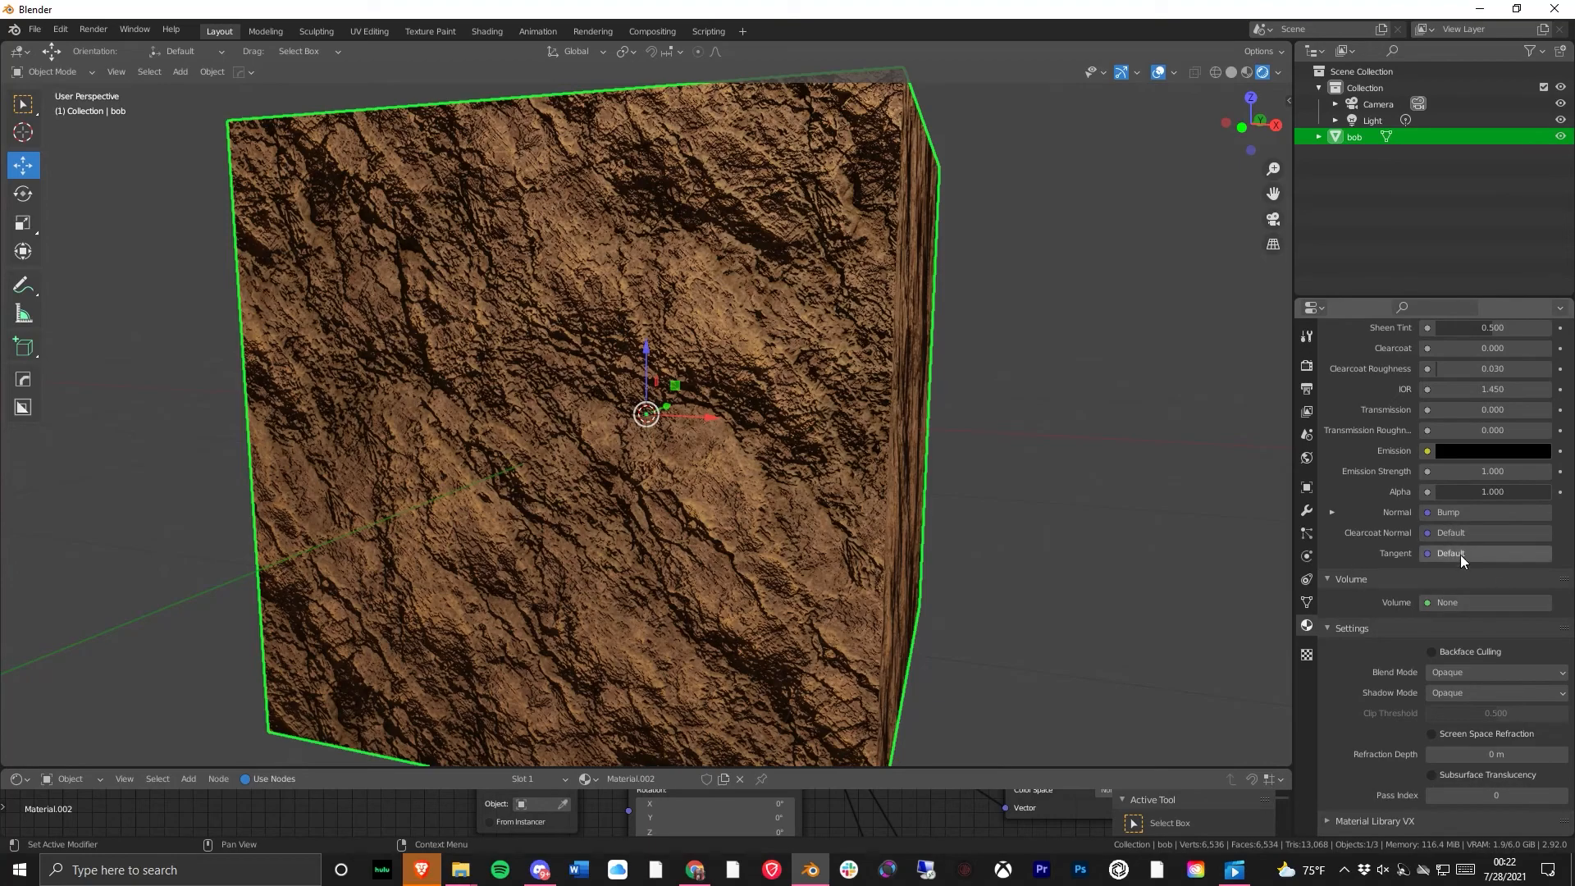
{"action": "middle_click_drag", "start_coordinate": [704, 162], "coordinate": [706, 371]}
{"action": "scroll", "coordinate": [726, 214], "scroll_direction": "down", "scroll_amount": 3}
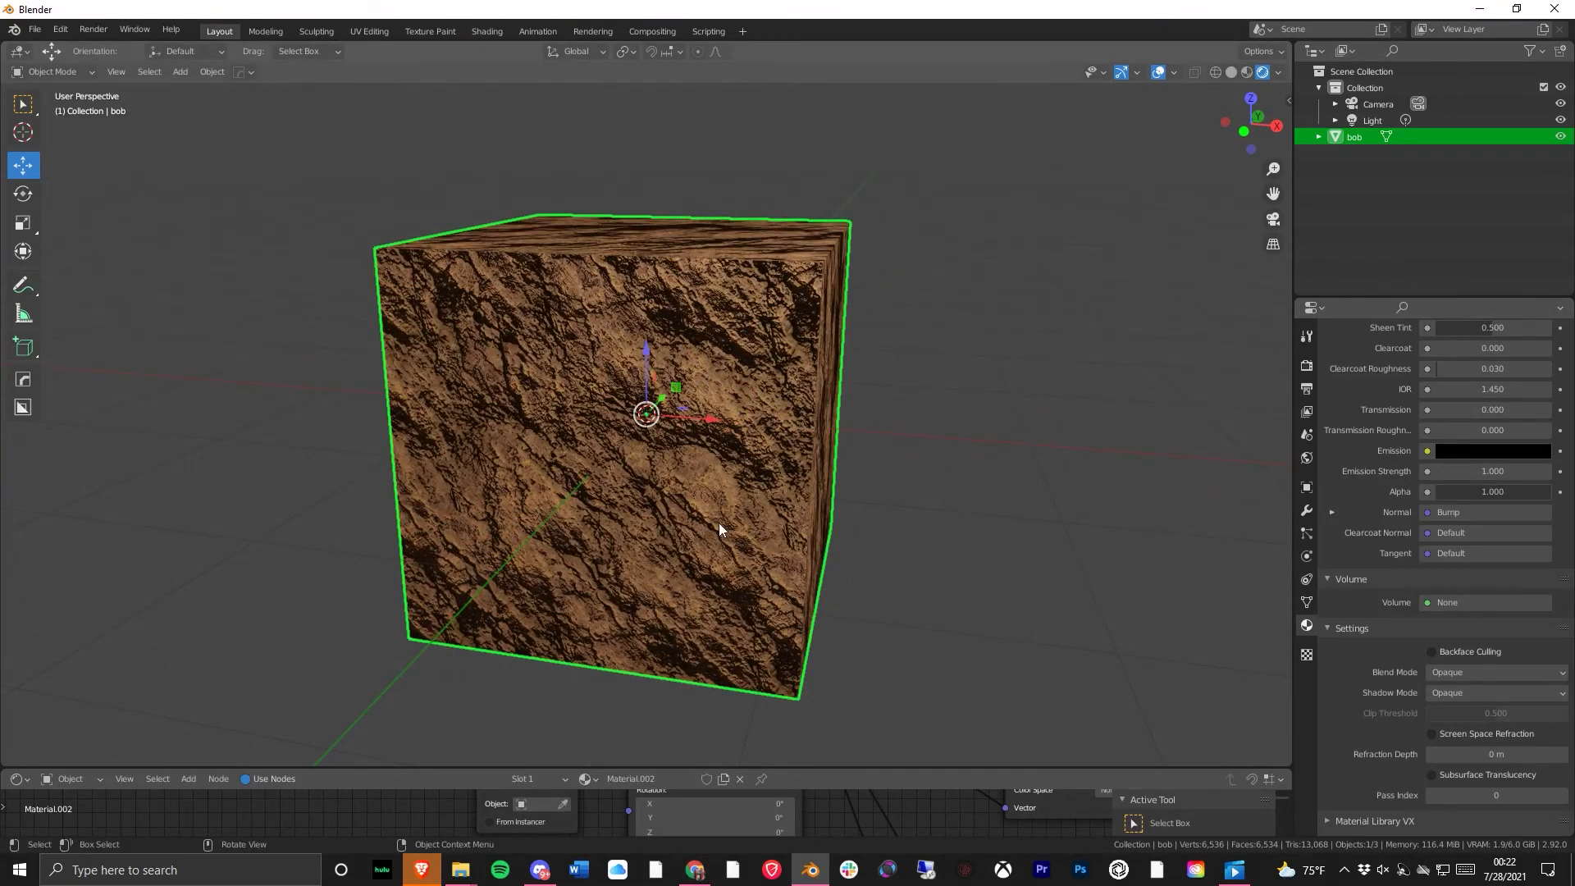
- Open the world properties and show the world's Background and World Output nodes in an enlarged shader editor
{"action": "left_click", "coordinate": [1308, 459]}
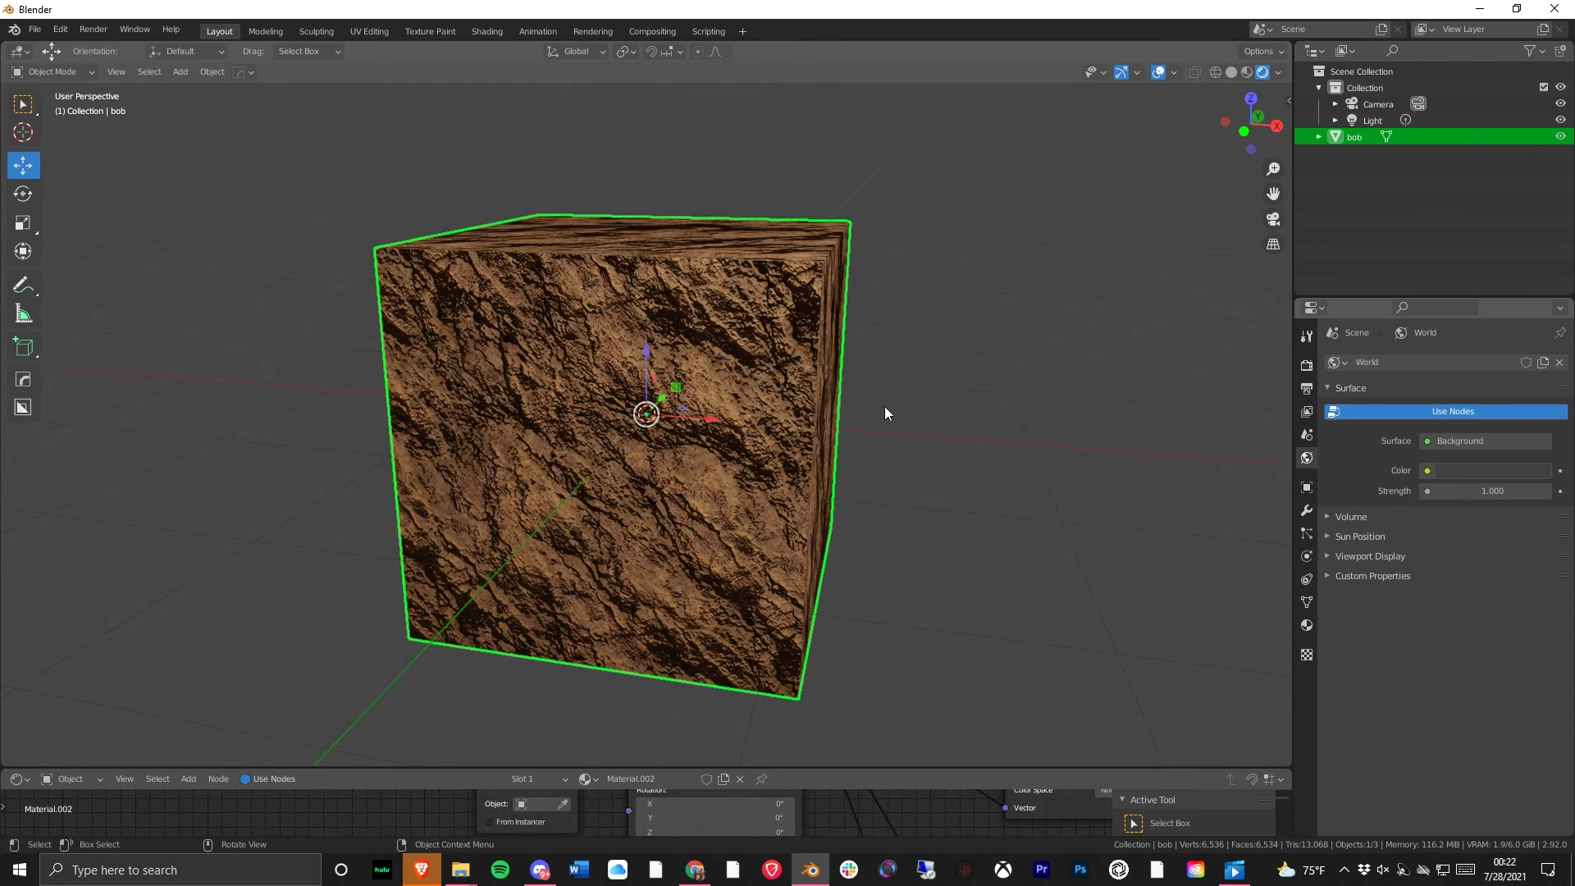
{"action": "left_click", "coordinate": [1445, 473]}
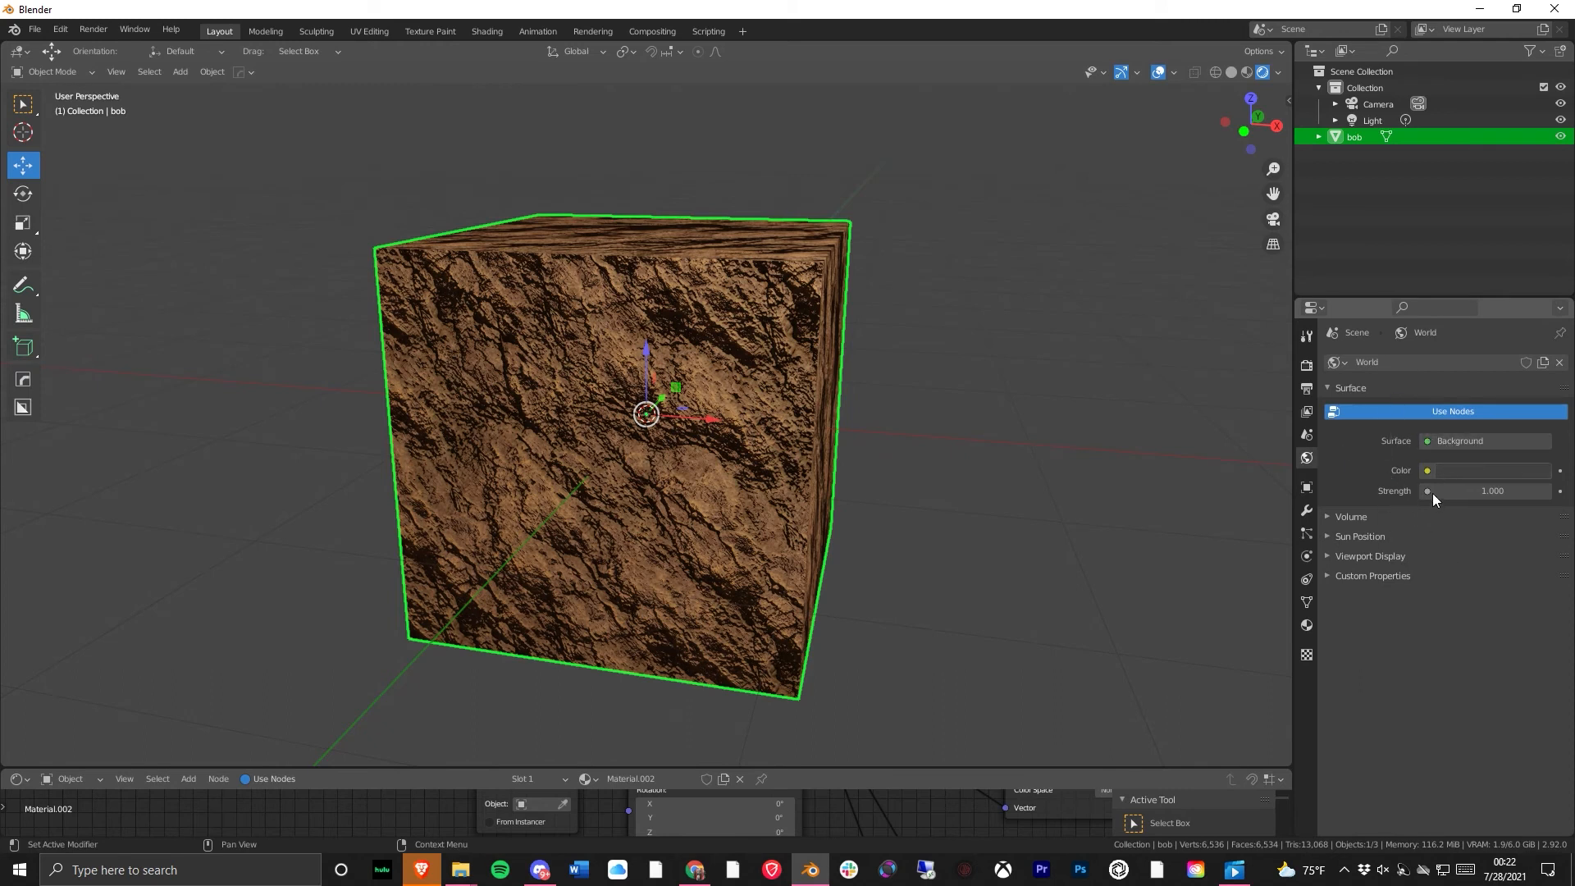
{"action": "left_click_drag", "start_coordinate": [971, 770], "coordinate": [896, 623]}
{"action": "left_click", "coordinate": [51, 672]}
{"action": "left_click", "coordinate": [51, 673]}
{"action": "left_click", "coordinate": [66, 673]}
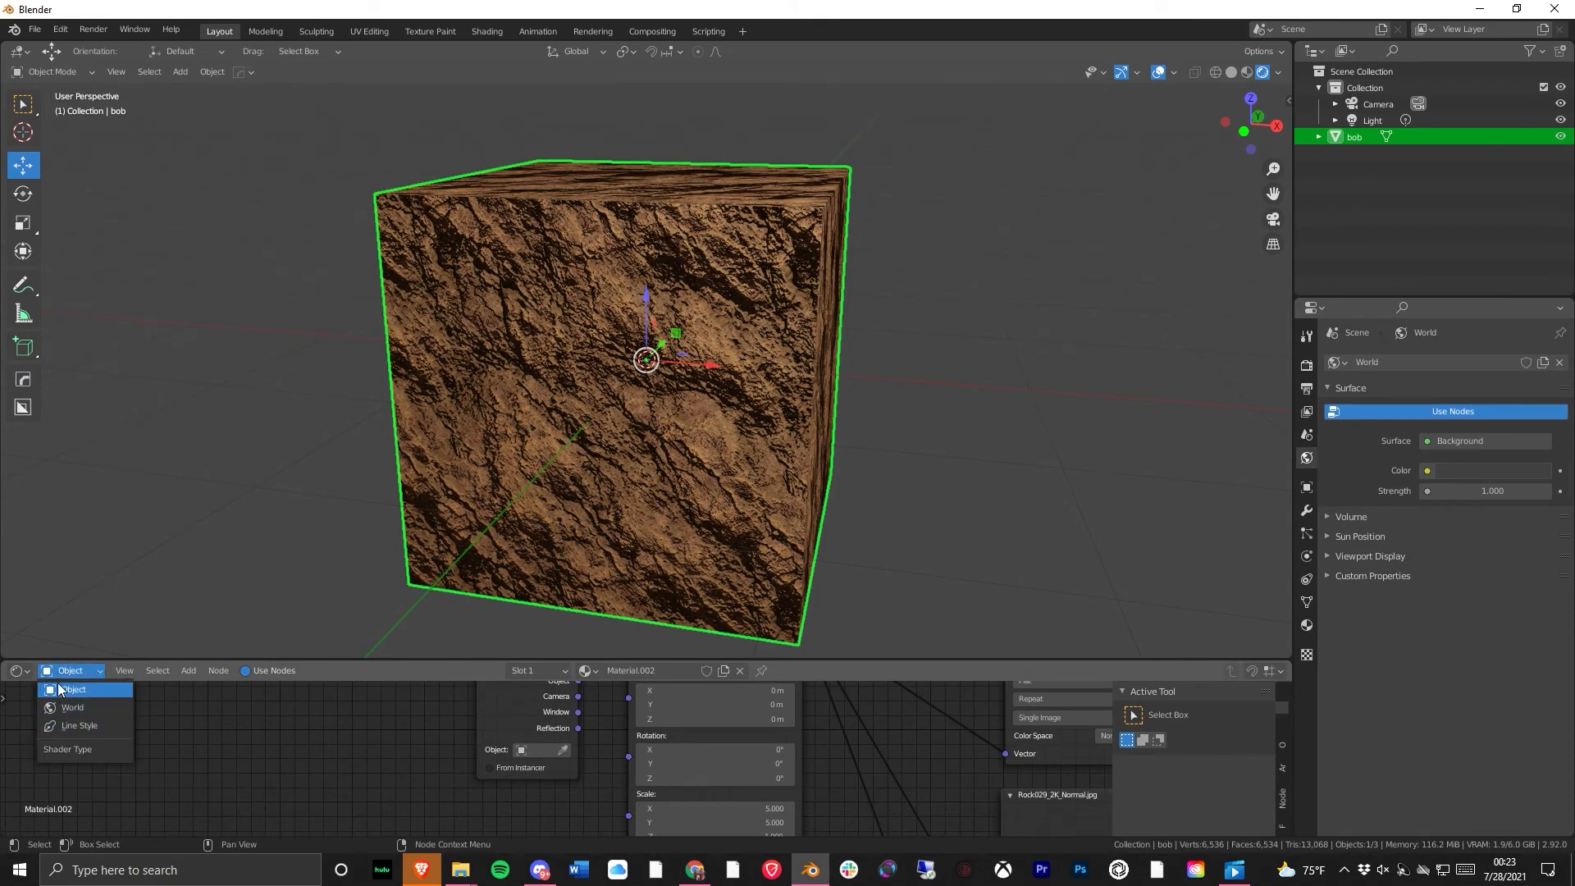
{"action": "left_click", "coordinate": [96, 707]}
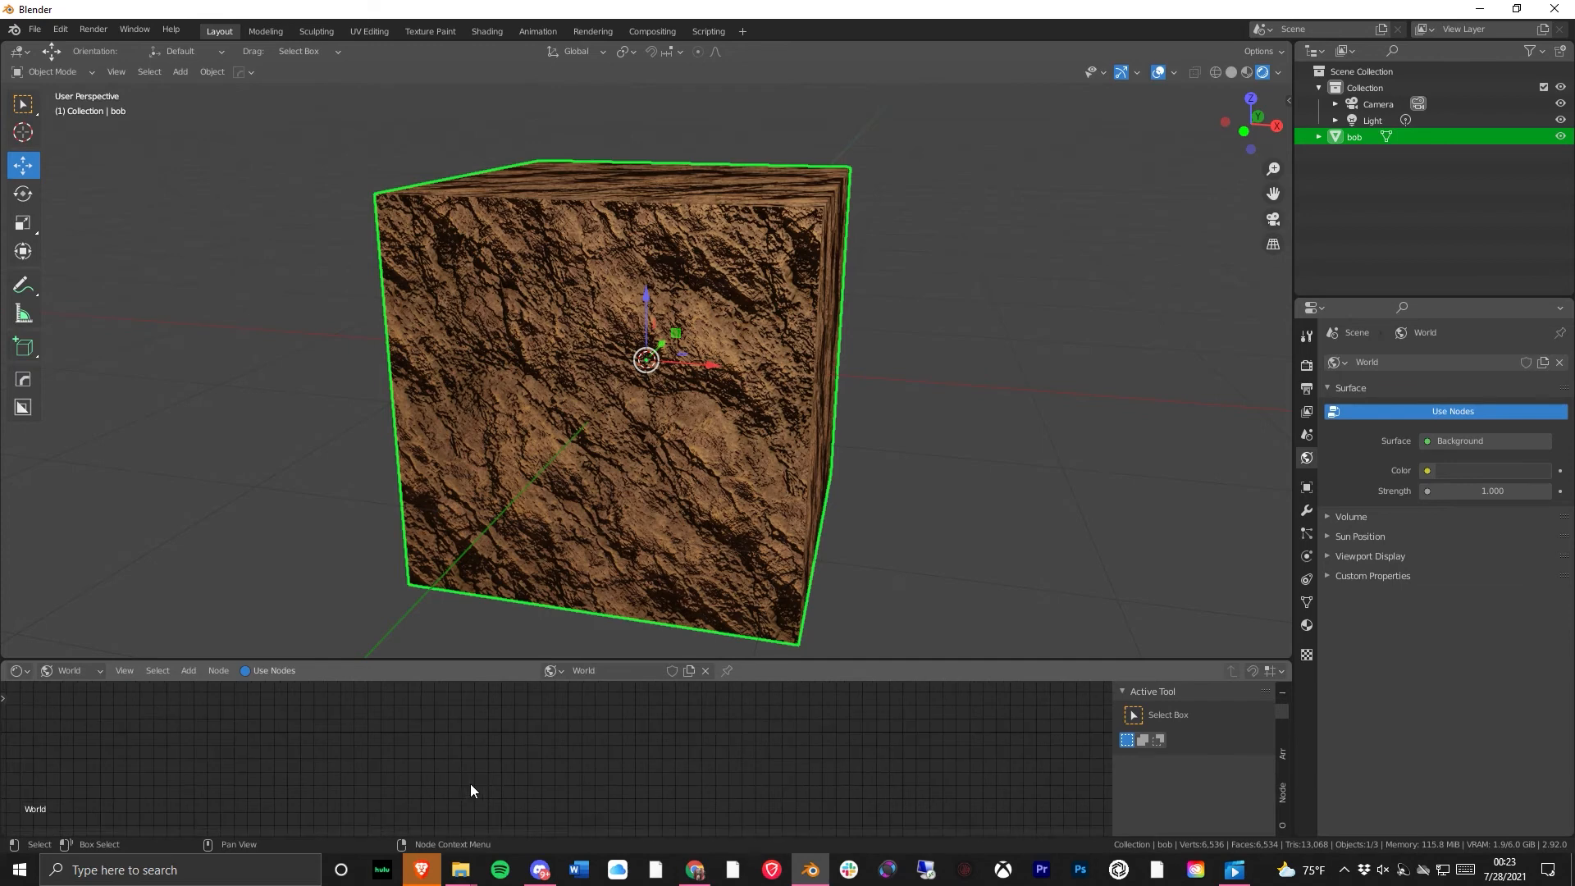
{"action": "scroll", "coordinate": [584, 750], "scroll_direction": "down", "scroll_amount": 3}
{"action": "middle_click_drag", "start_coordinate": [873, 727], "coordinate": [612, 814]}
{"action": "scroll", "coordinate": [618, 785], "scroll_direction": "up", "scroll_amount": 3}
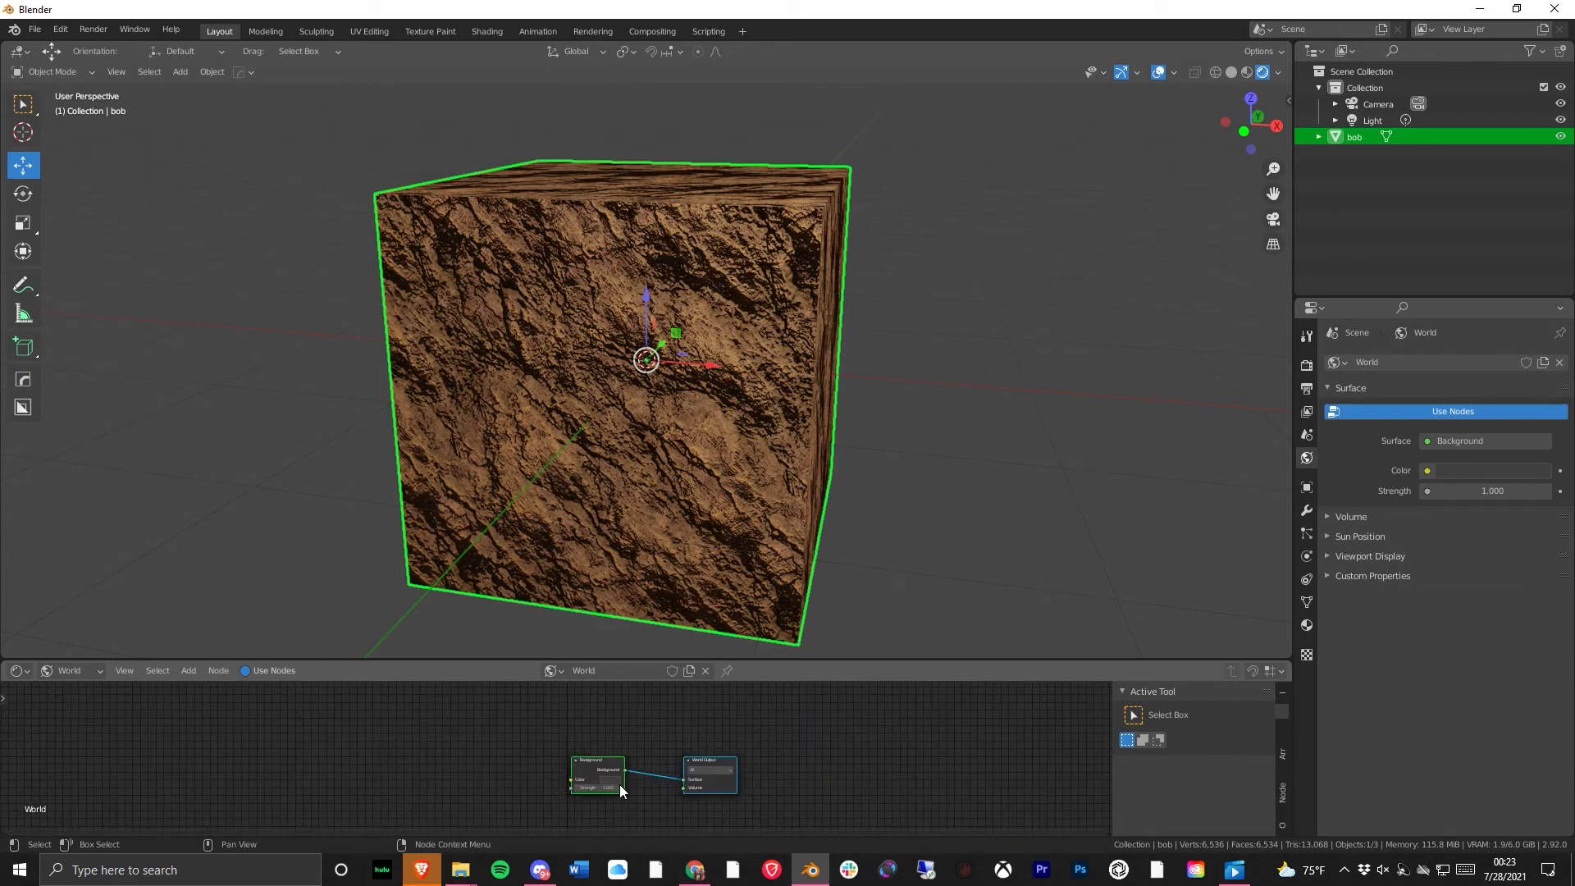
- Return the shader editor to the object's material nodes and set the world background color to black
{"action": "left_click", "coordinate": [72, 672]}
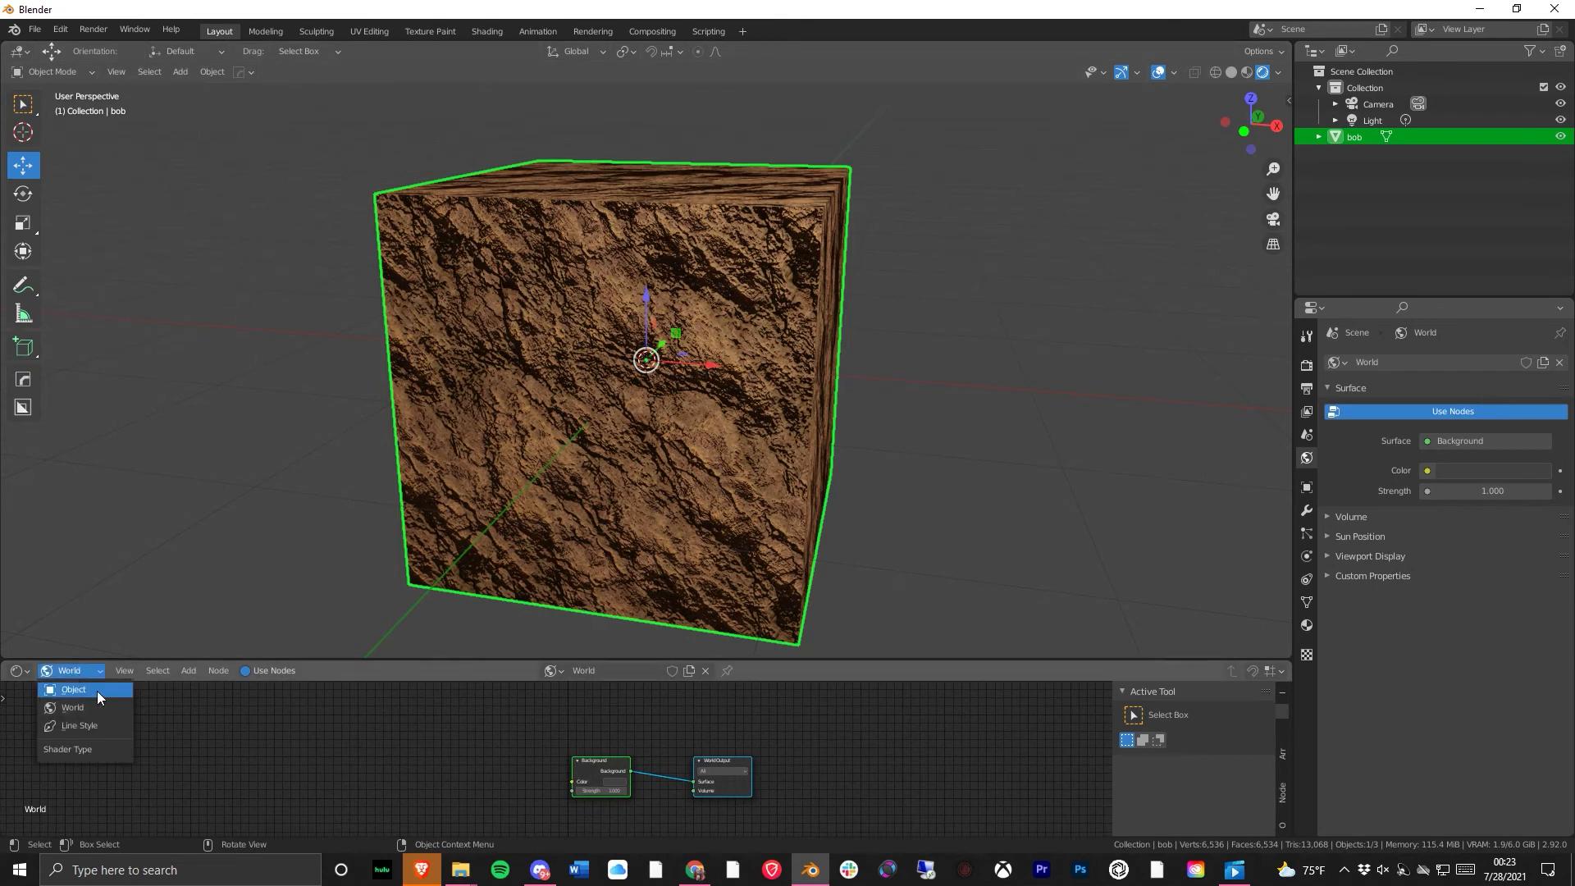
{"action": "left_click", "coordinate": [97, 691]}
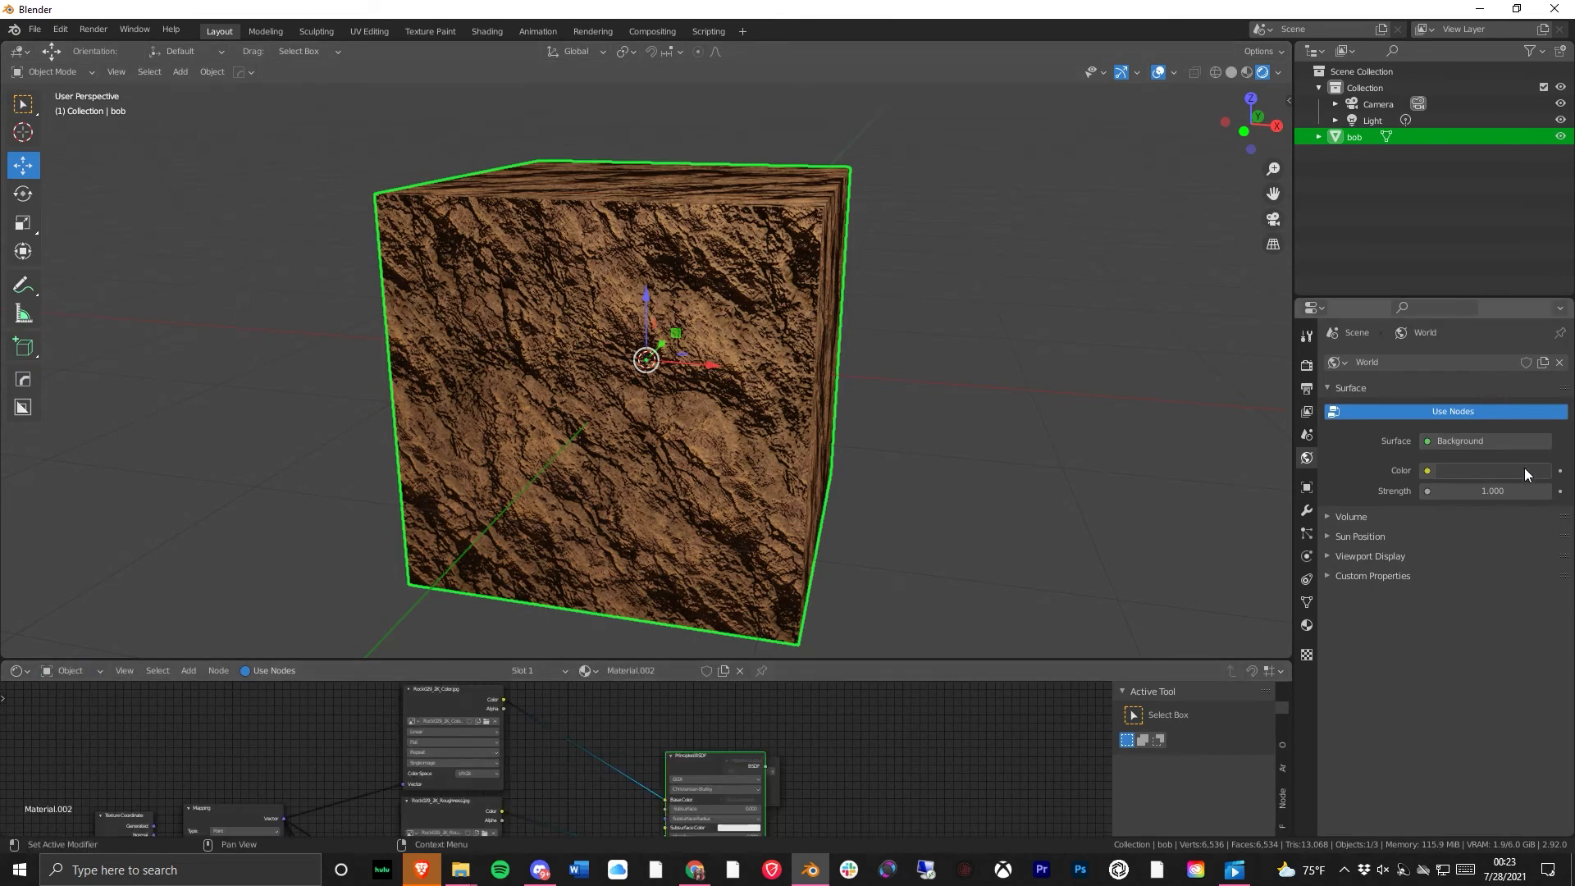
{"action": "left_click", "coordinate": [1524, 468]}
{"action": "left_click_drag", "start_coordinate": [1536, 318], "coordinate": [1539, 360]}
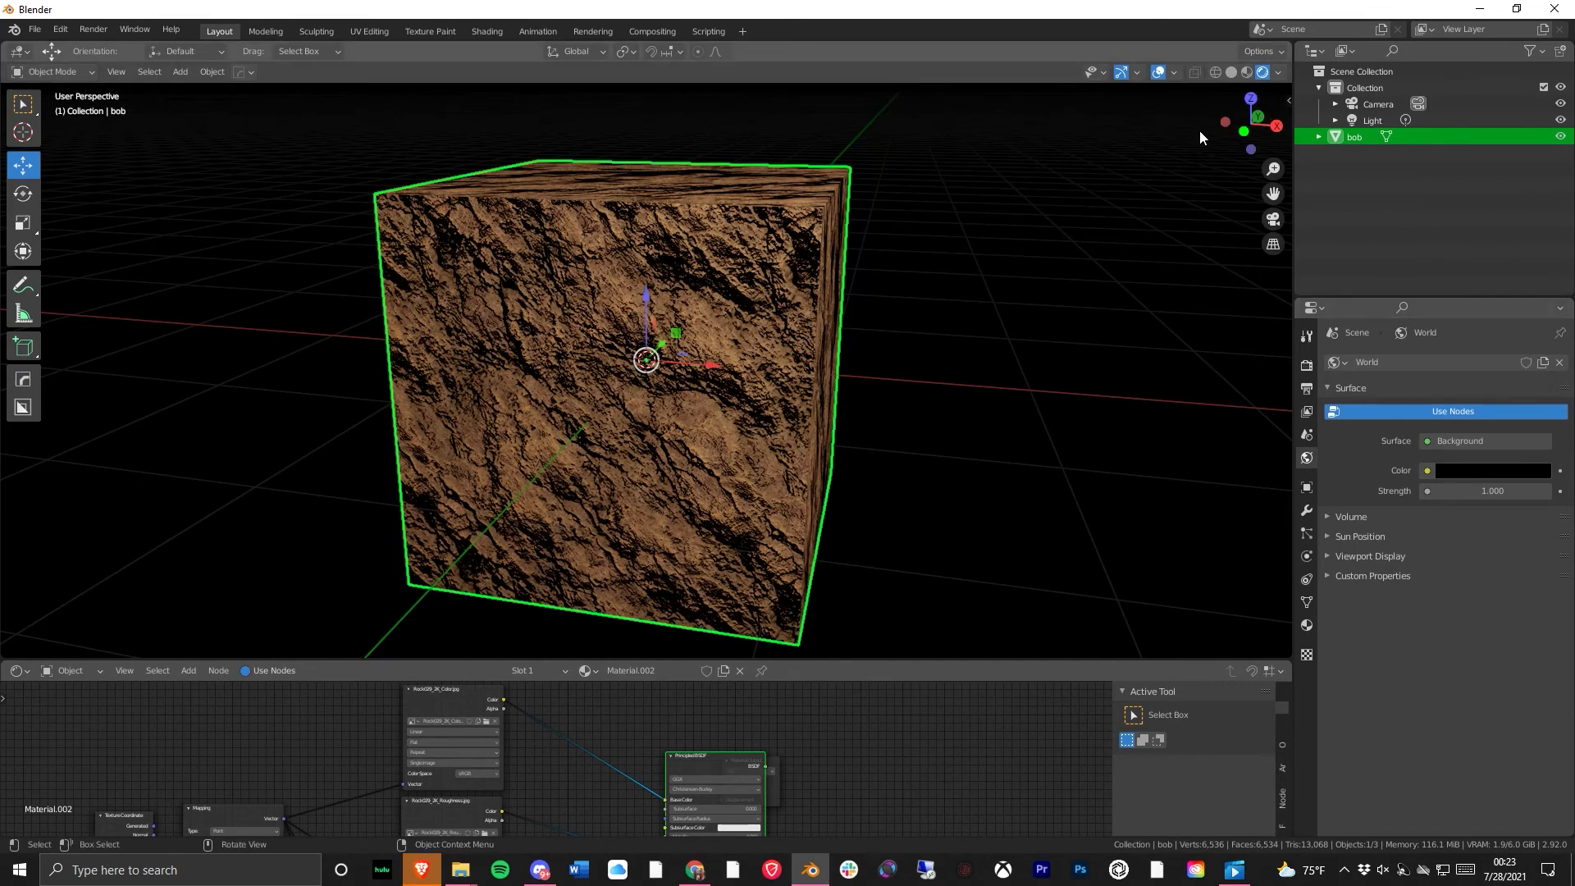
- Look through the scene properties, including the Gravity and Rigid Body World sections
{"action": "left_click", "coordinate": [1308, 435]}
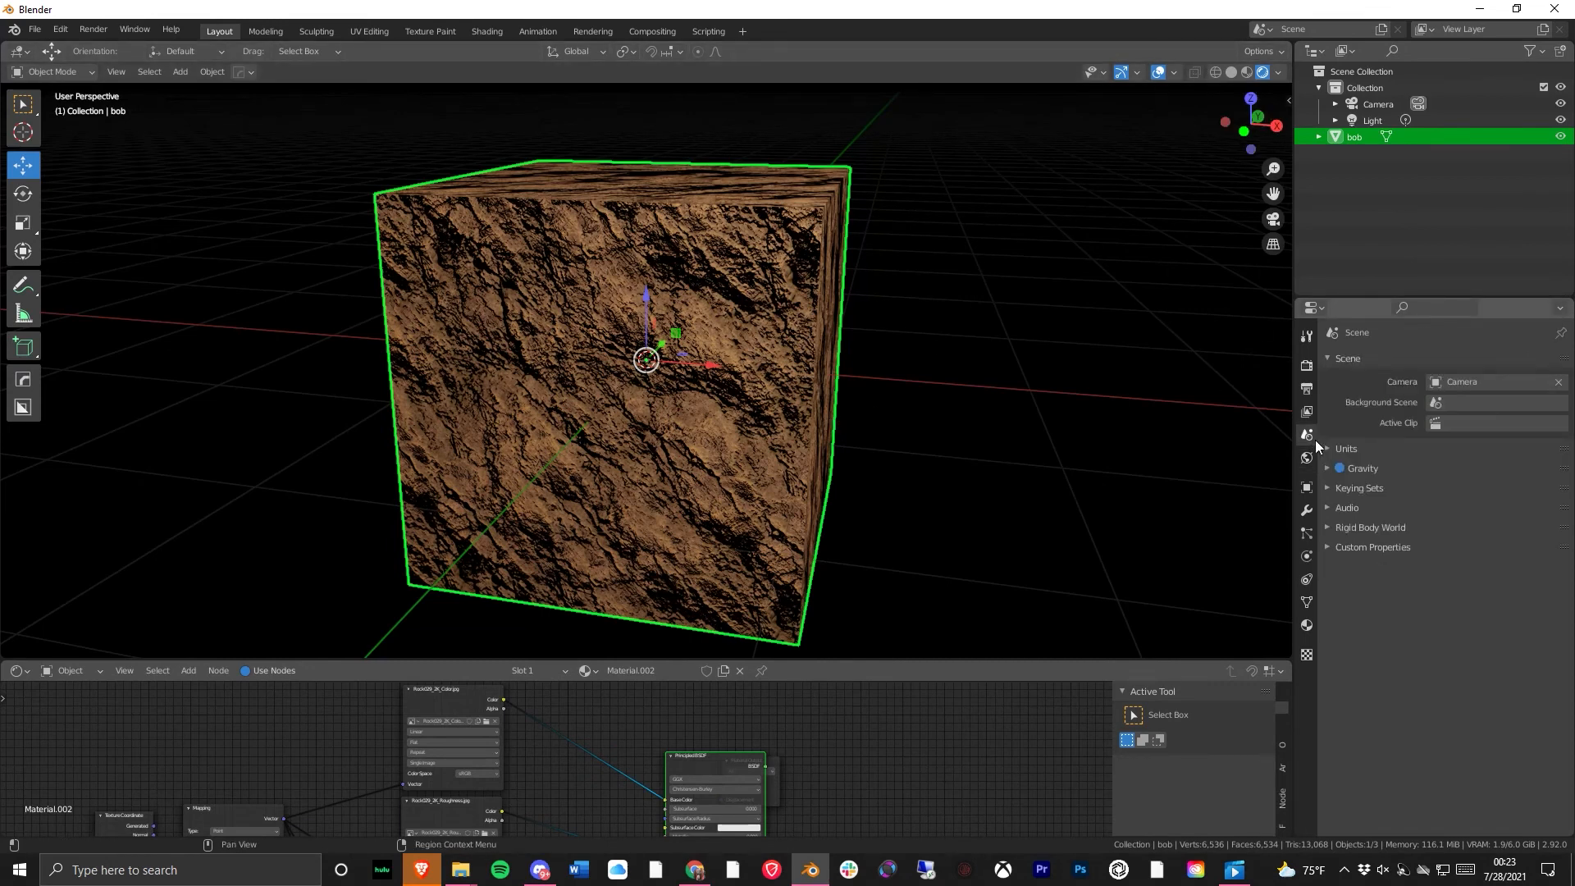
{"action": "left_click", "coordinate": [1360, 470]}
{"action": "left_click", "coordinate": [1358, 468]}
{"action": "left_click", "coordinate": [1374, 524]}
{"action": "left_click", "coordinate": [1378, 523]}
{"action": "left_click", "coordinate": [1379, 537]}
{"action": "left_click", "coordinate": [1376, 535]}
- Enable the Shadow render pass in the view layer's light passes
{"action": "left_click", "coordinate": [1308, 413]}
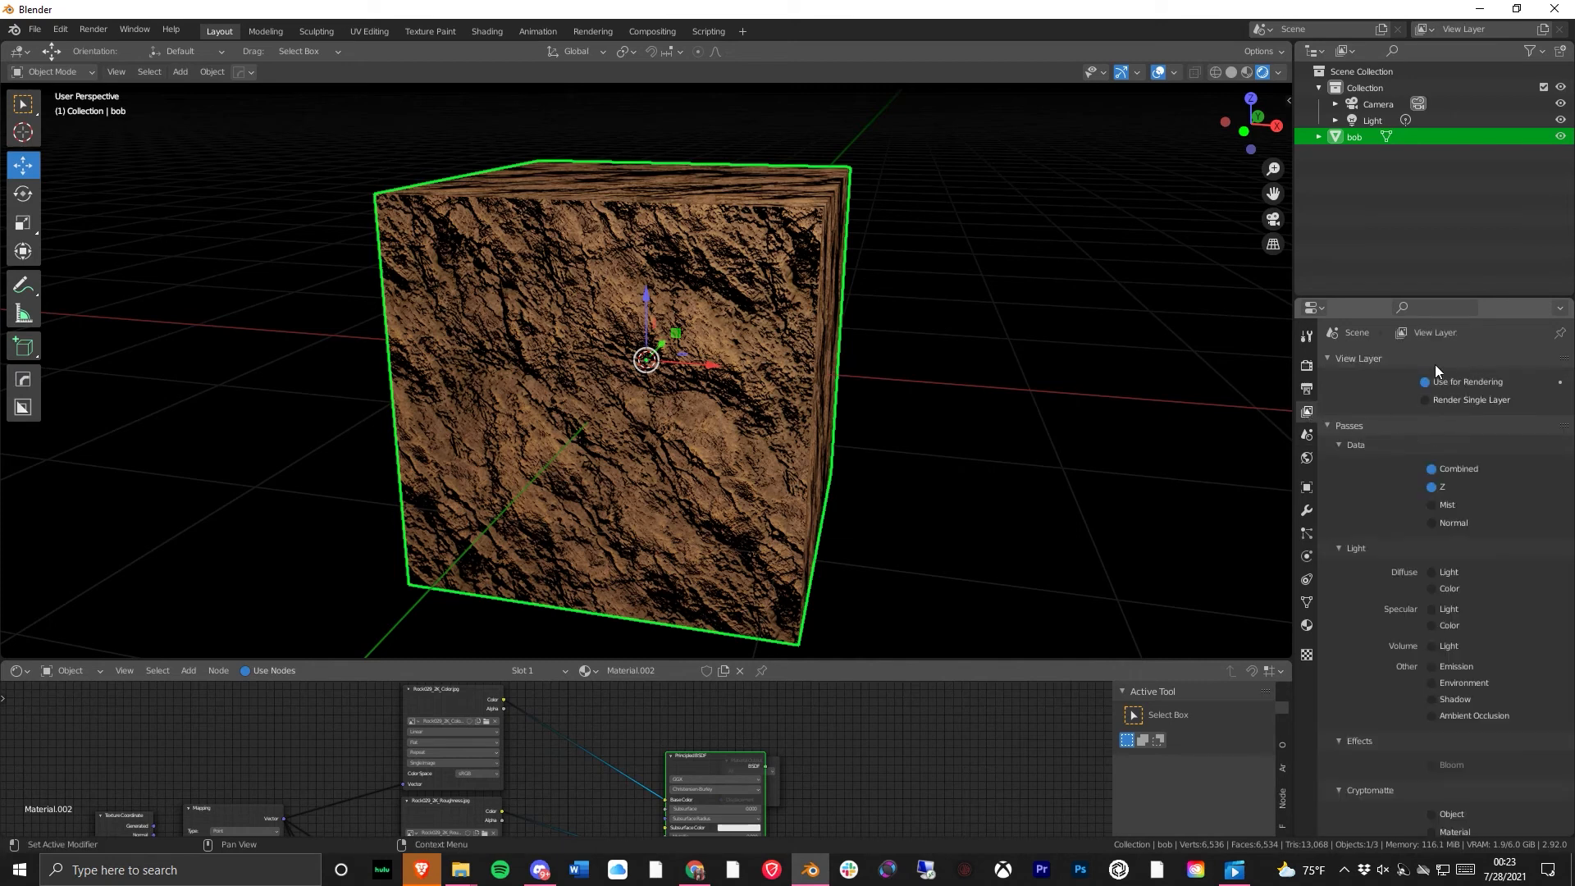
{"action": "scroll", "coordinate": [1419, 741], "scroll_direction": "down", "scroll_amount": 5}
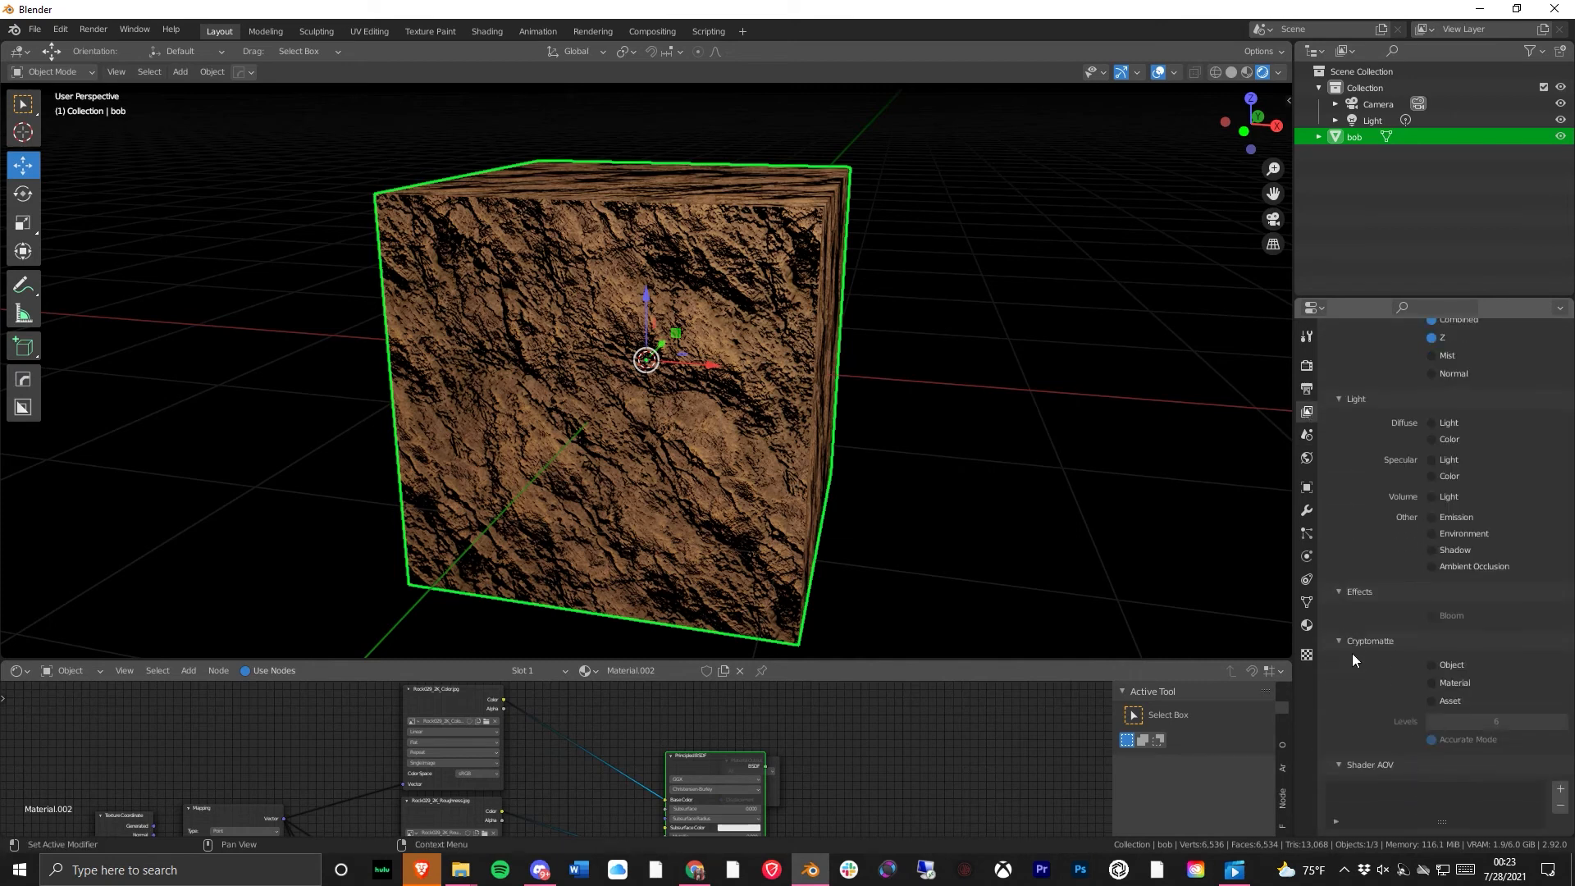
{"action": "scroll", "coordinate": [1451, 504], "scroll_direction": "up", "scroll_amount": 2}
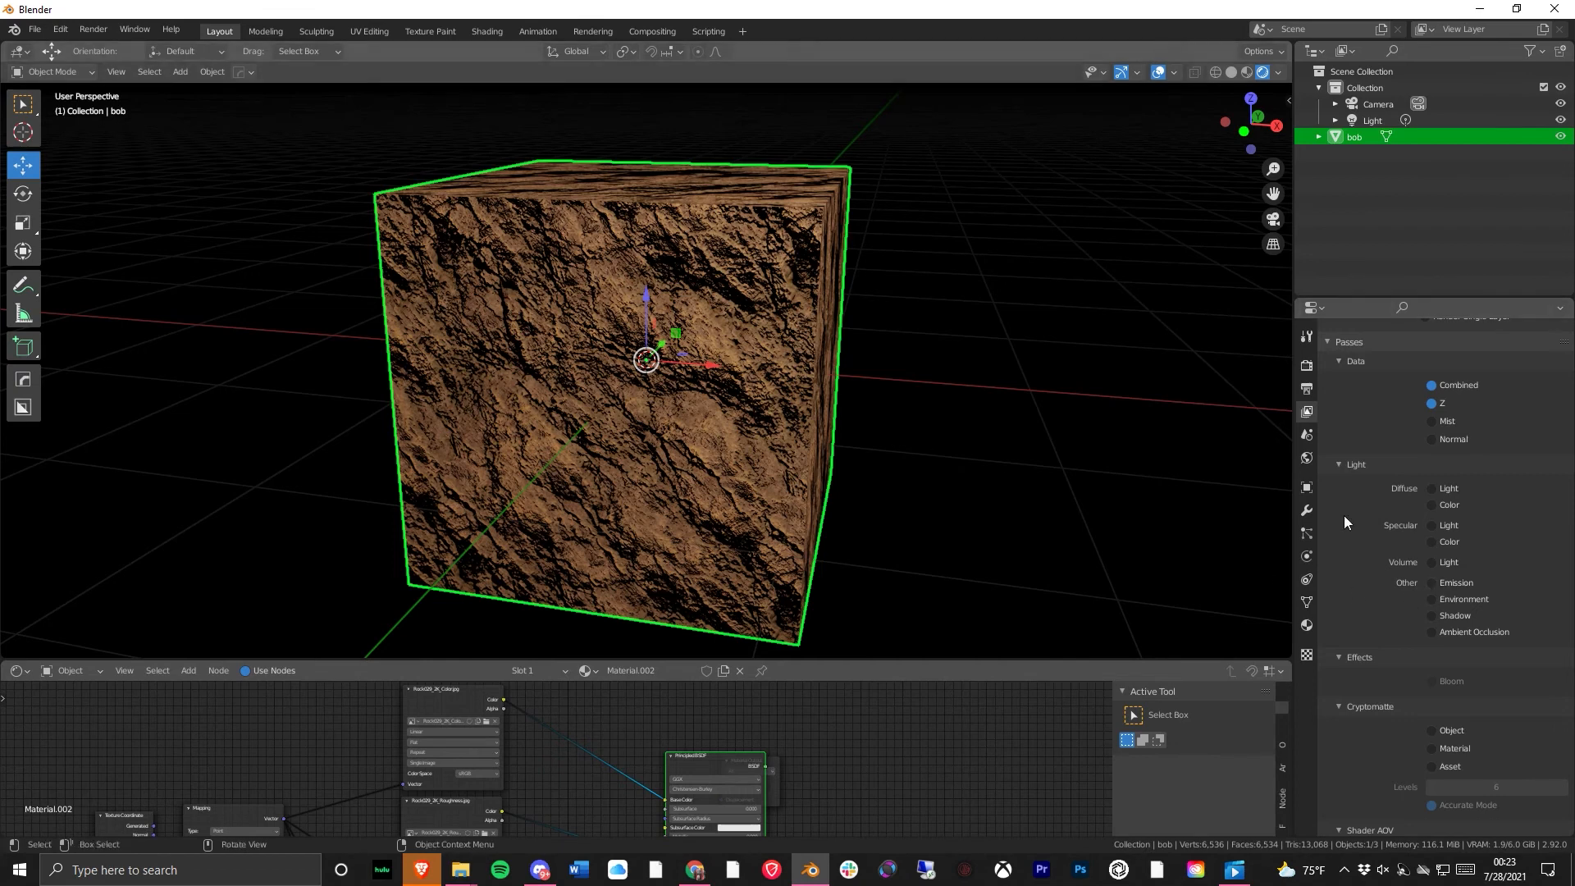
{"action": "left_click_drag", "start_coordinate": [1435, 607], "coordinate": [1436, 615]}
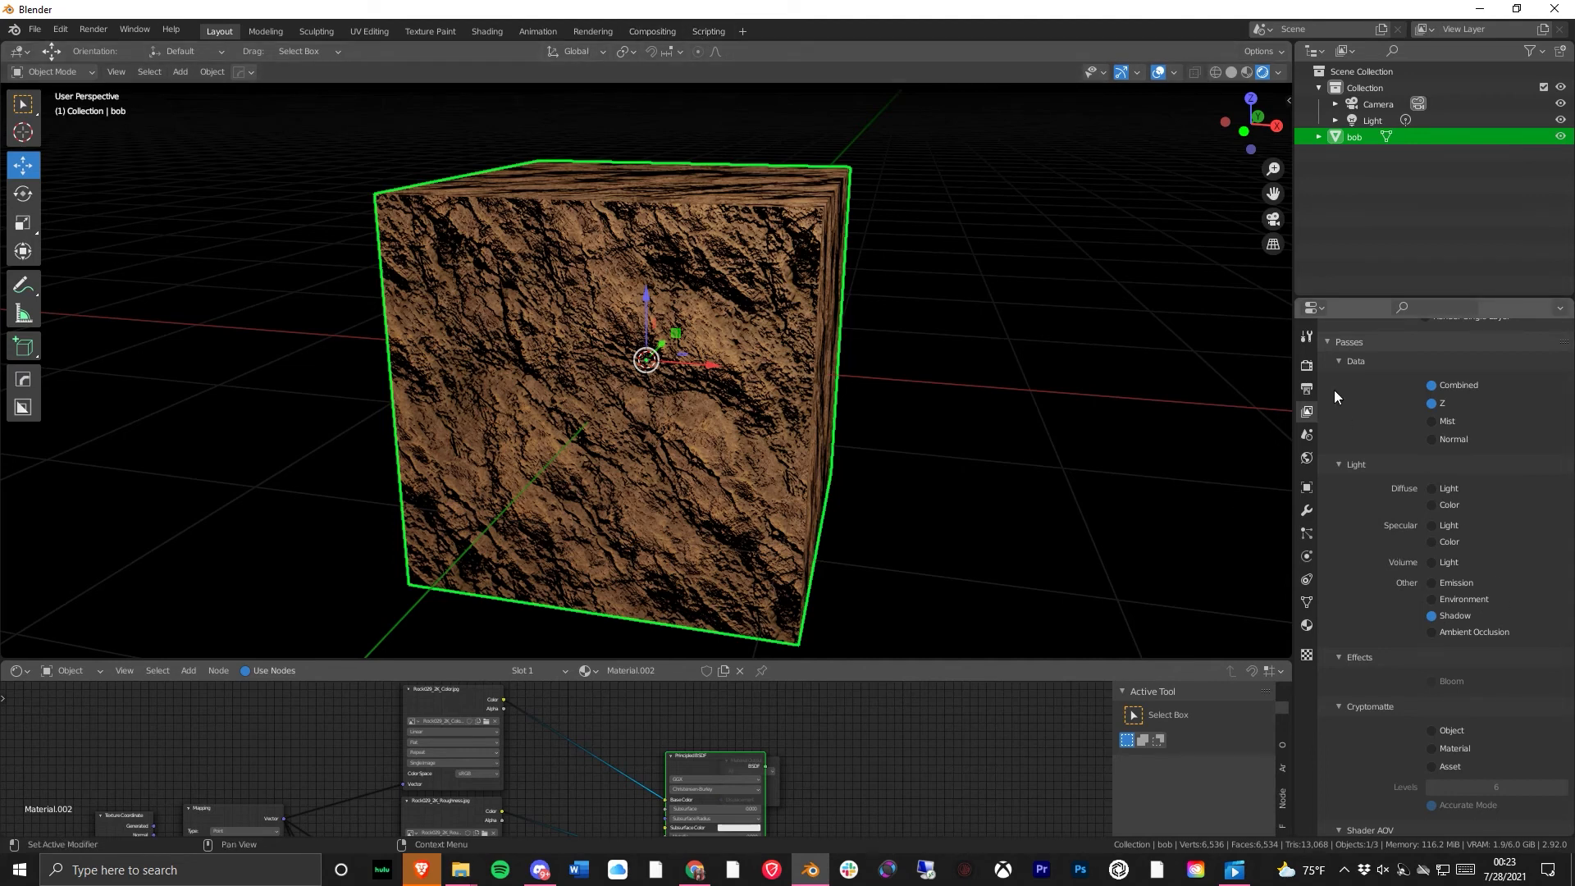
- Open the output properties, select the camera and view the rock cube through it
{"action": "left_click", "coordinate": [1308, 390]}
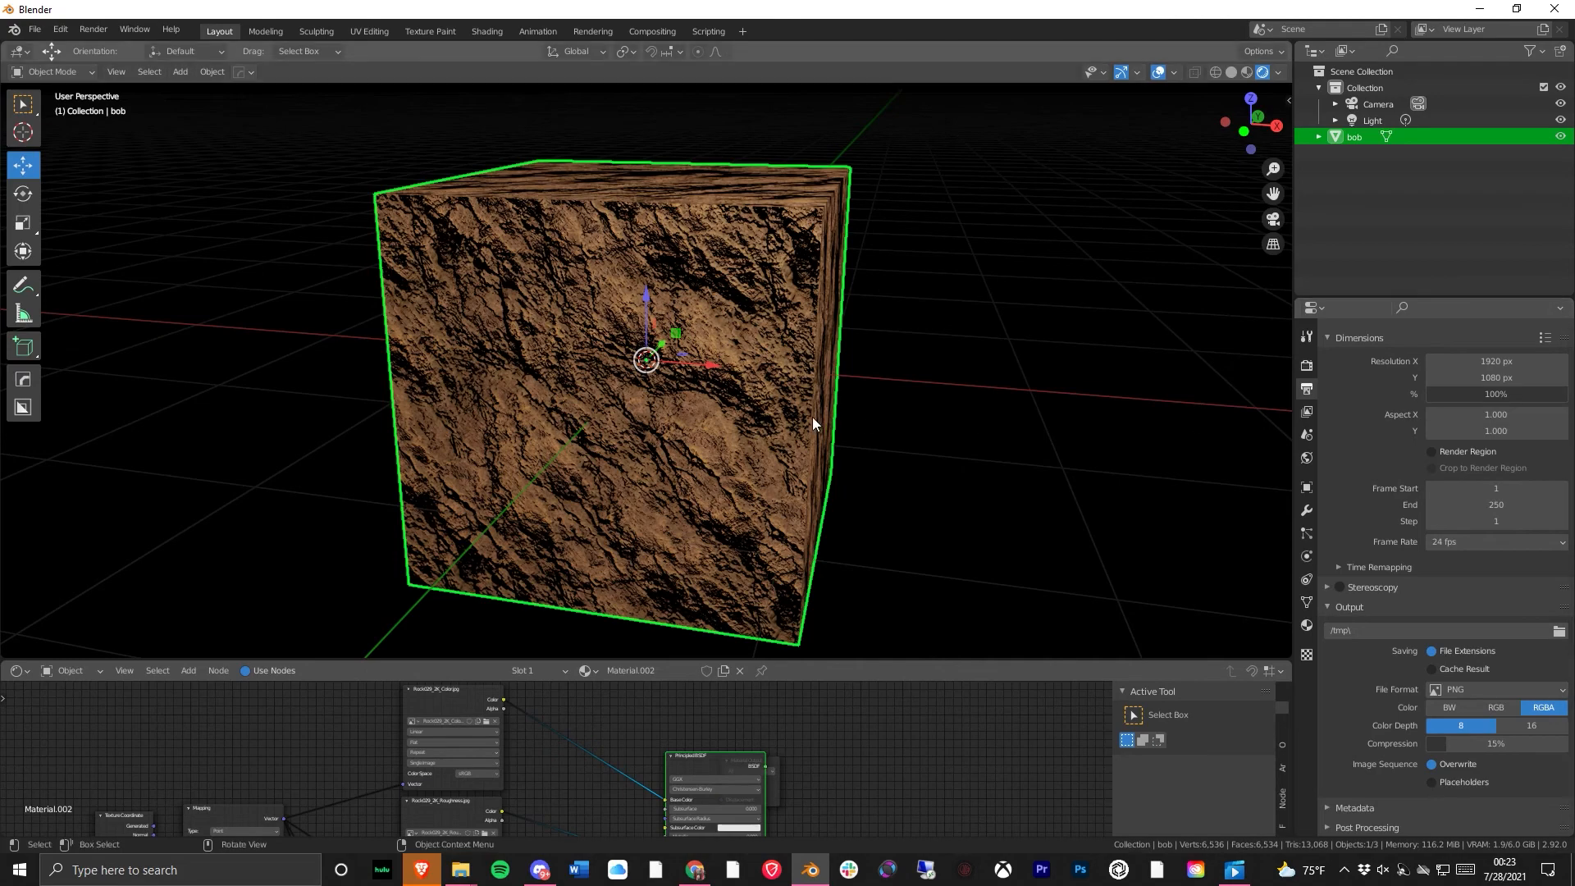
{"action": "scroll", "coordinate": [812, 424], "scroll_direction": "down", "scroll_amount": 5}
{"action": "middle_click_drag", "start_coordinate": [706, 460], "coordinate": [597, 489]}
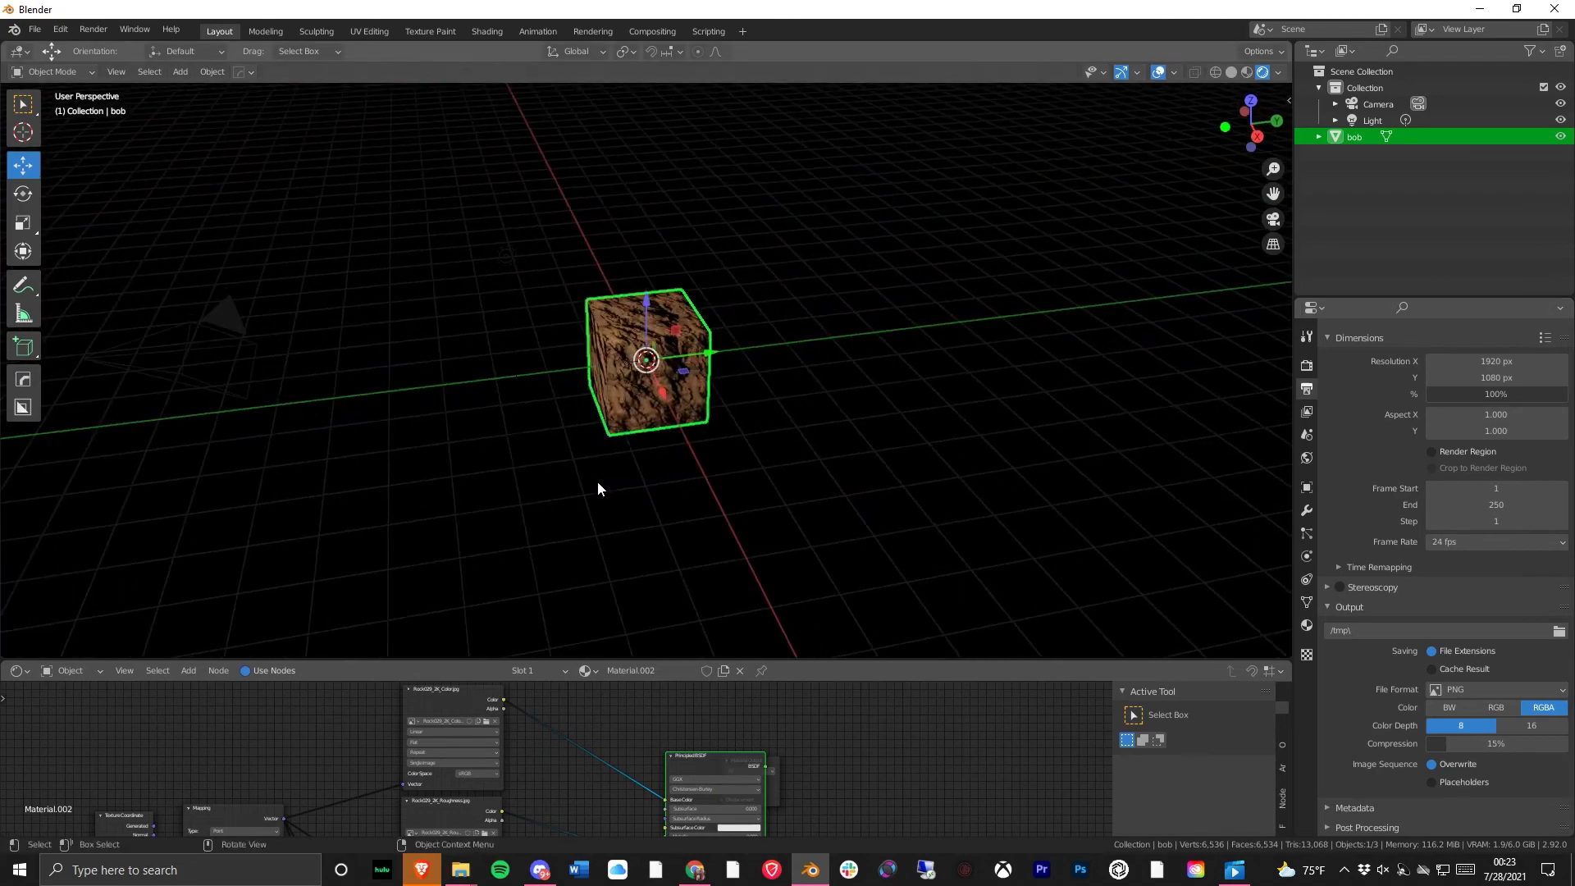
{"action": "left_click", "coordinate": [180, 356]}
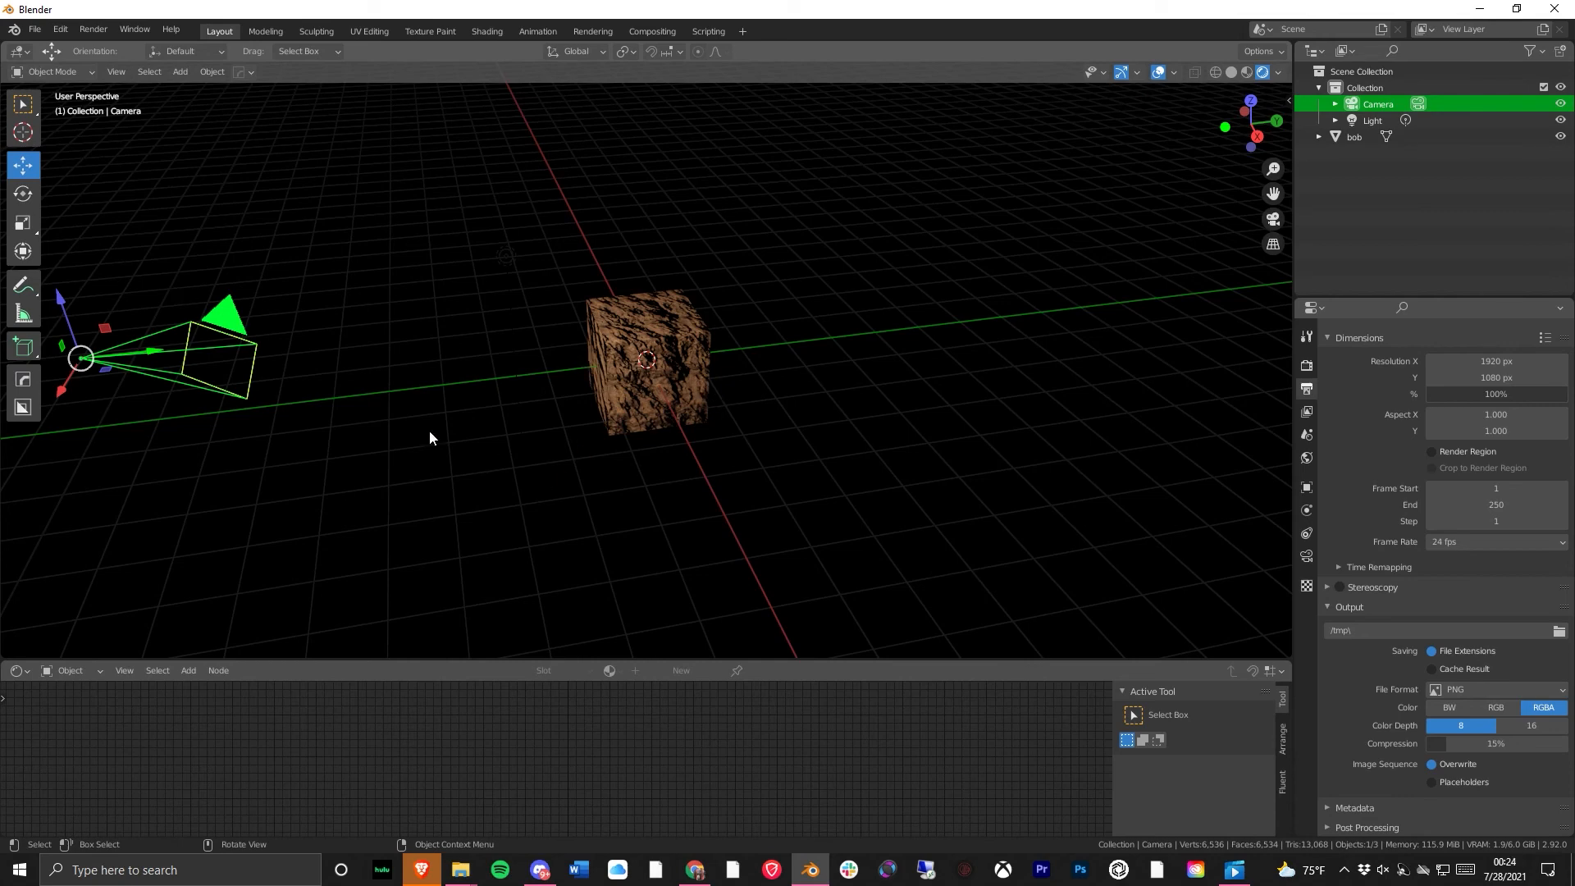
{"action": "key", "text": "KP_0"}
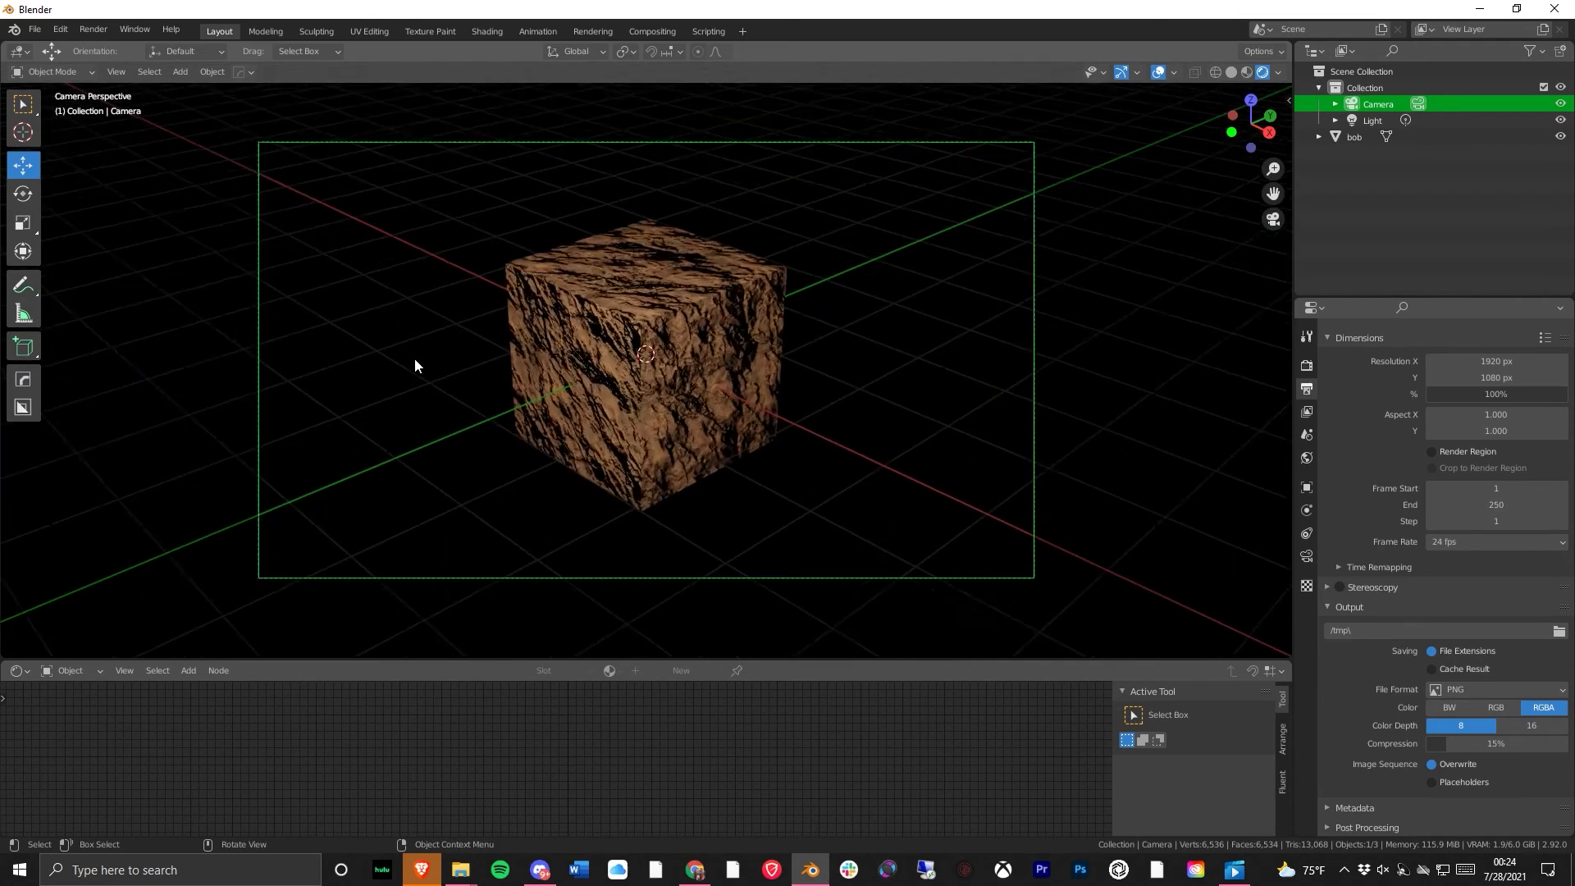
{"action": "scroll", "coordinate": [415, 357], "scroll_direction": "up", "scroll_amount": 1}
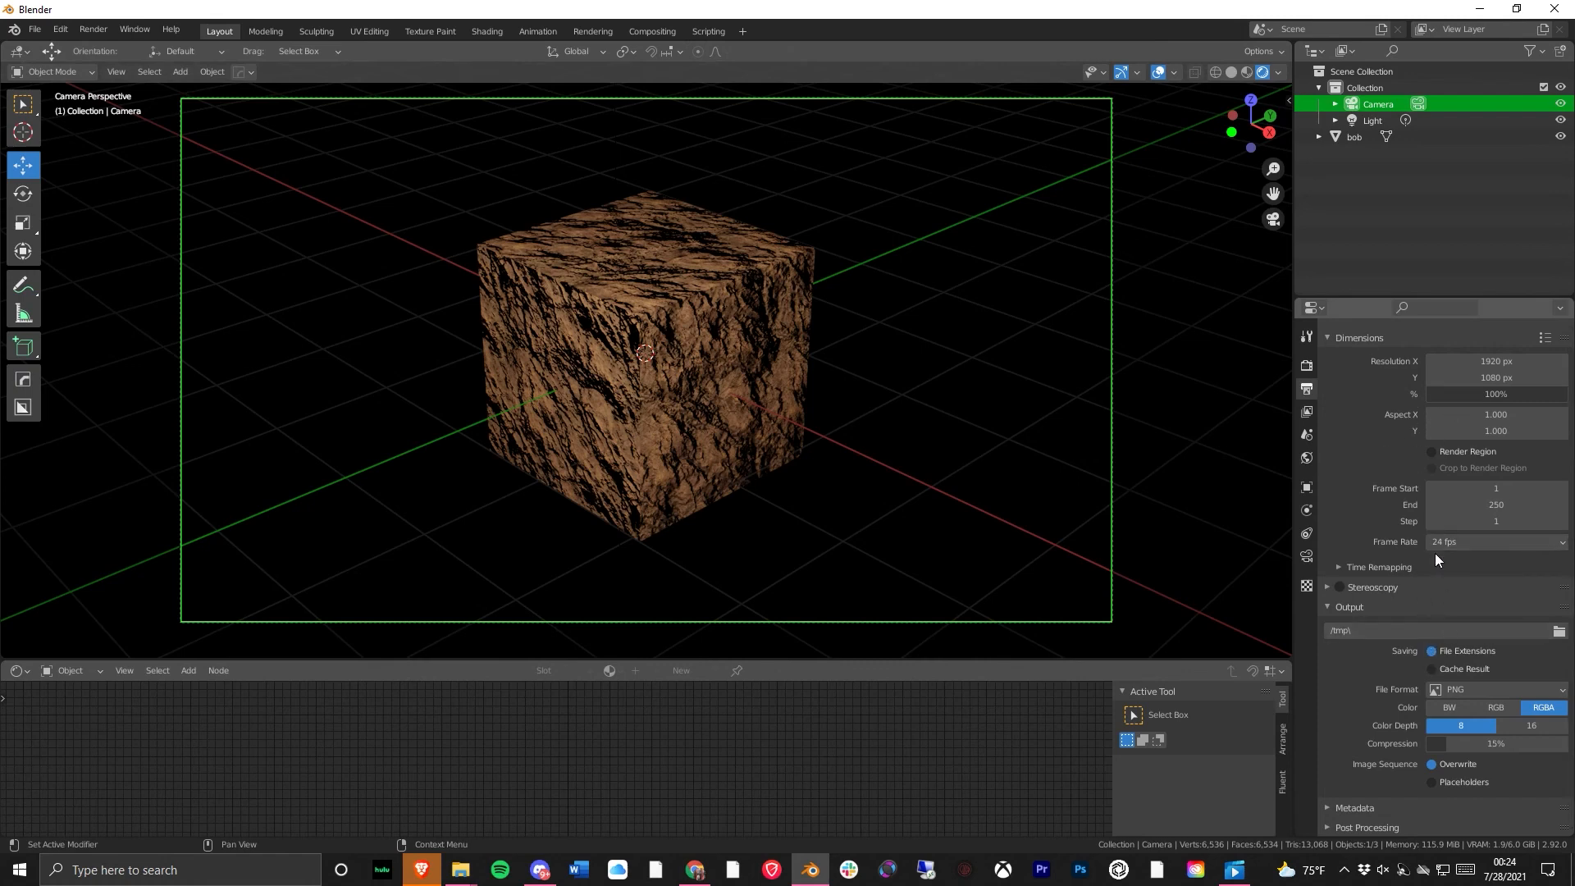
- Look through the output properties, expanding the Stereoscopy section and checking the available output file formats
{"action": "left_click", "coordinate": [1460, 578]}
{"action": "scroll", "coordinate": [1458, 577], "scroll_direction": "down", "scroll_amount": 3}
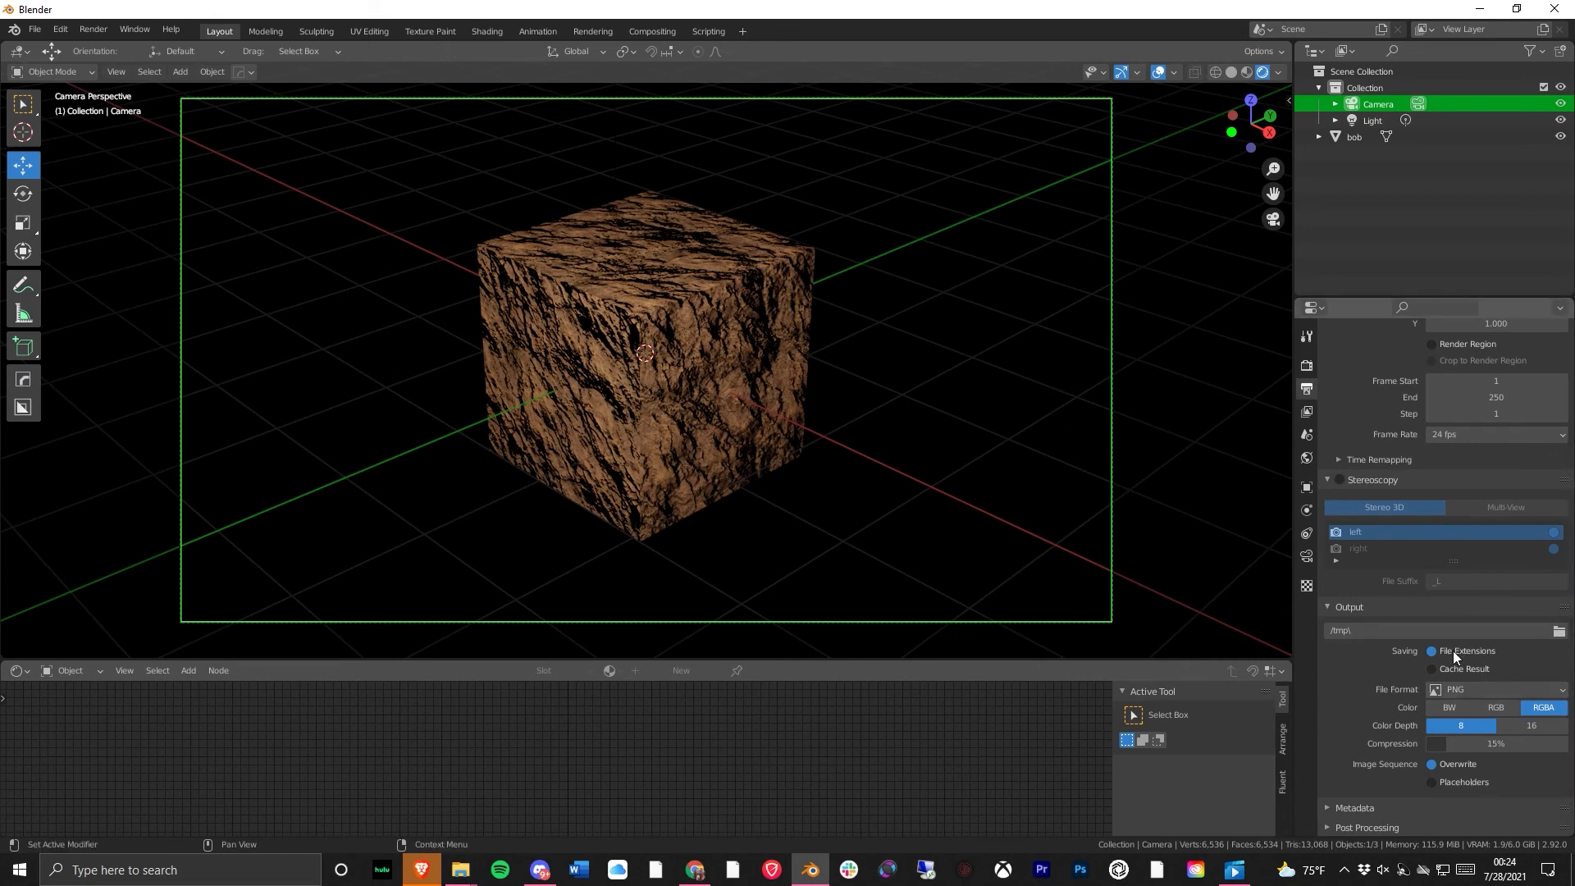
{"action": "left_click", "coordinate": [1482, 687]}
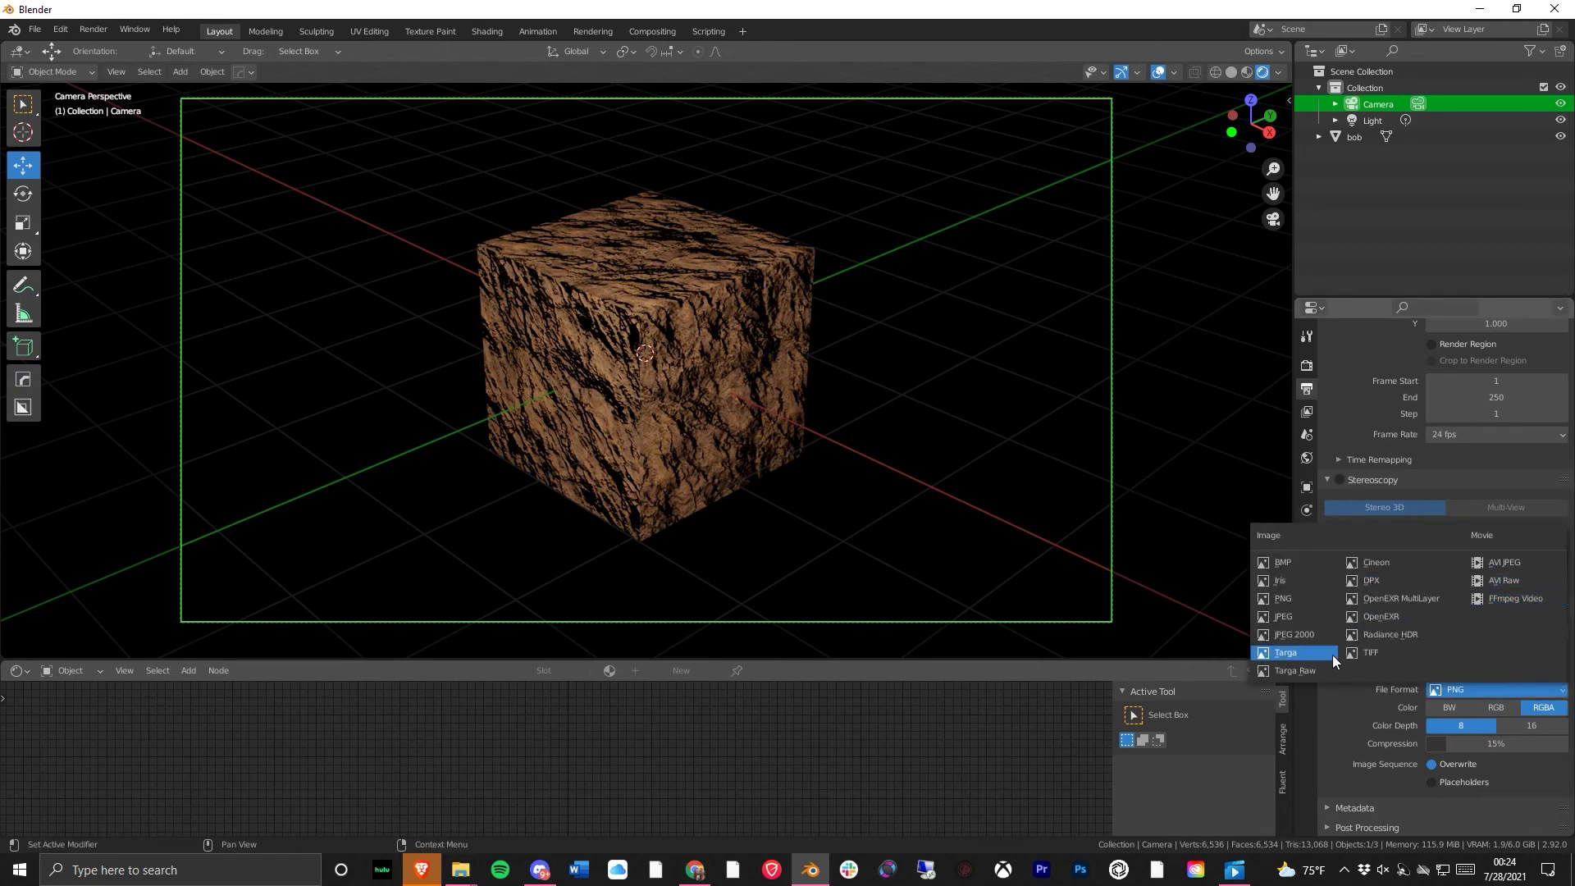
{"action": "left_click", "coordinate": [1459, 693]}
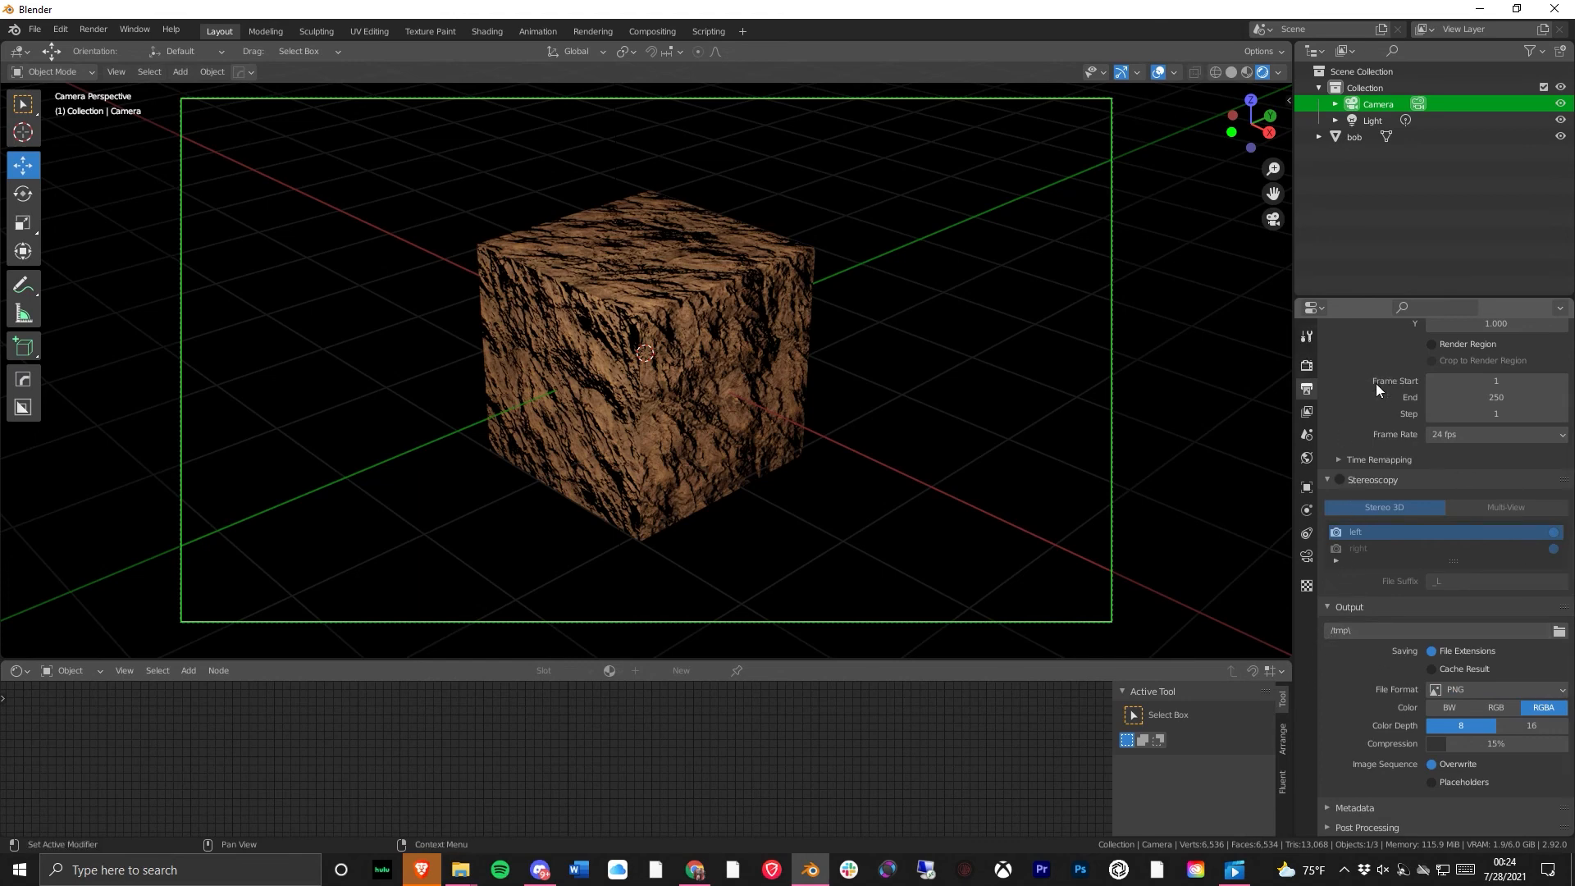
{"action": "scroll", "coordinate": [1356, 455], "scroll_direction": "up", "scroll_amount": 3}
- Open the render properties, check the render engine choices and inspect the Eevee-rendered rock cube up close and from several angles
{"action": "left_click", "coordinate": [1307, 365]}
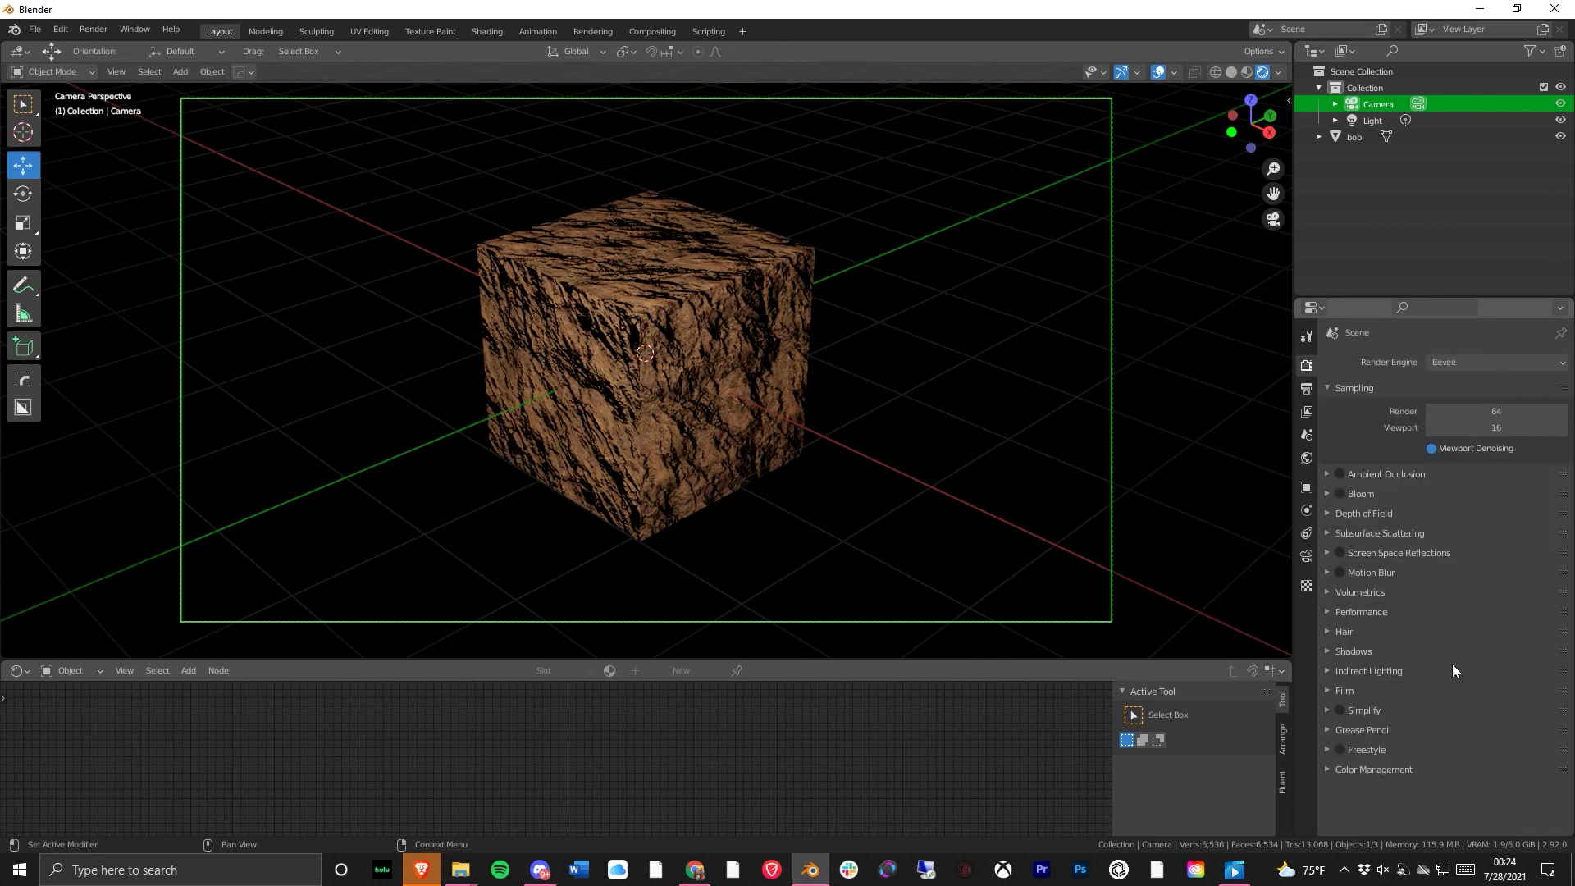
{"action": "left_click", "coordinate": [1490, 363]}
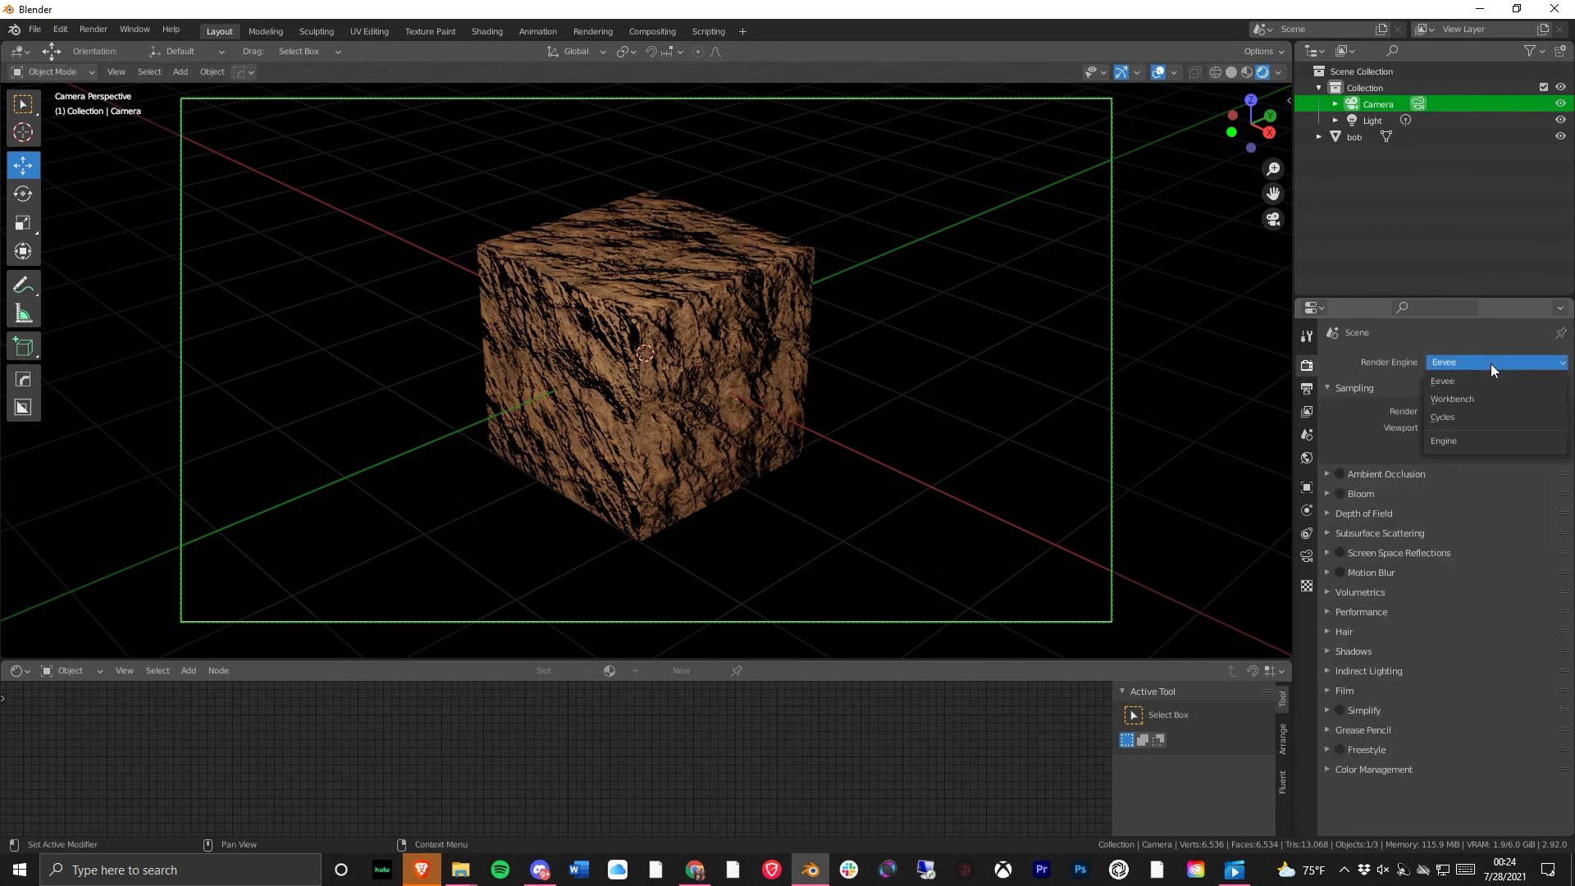
{"action": "left_click", "coordinate": [1448, 371]}
{"action": "middle_click_drag", "start_coordinate": [801, 383], "coordinate": [879, 387]}
{"action": "scroll", "coordinate": [563, 420], "scroll_direction": "up", "scroll_amount": 5}
{"action": "middle_click_drag", "start_coordinate": [564, 420], "coordinate": [522, 351]}
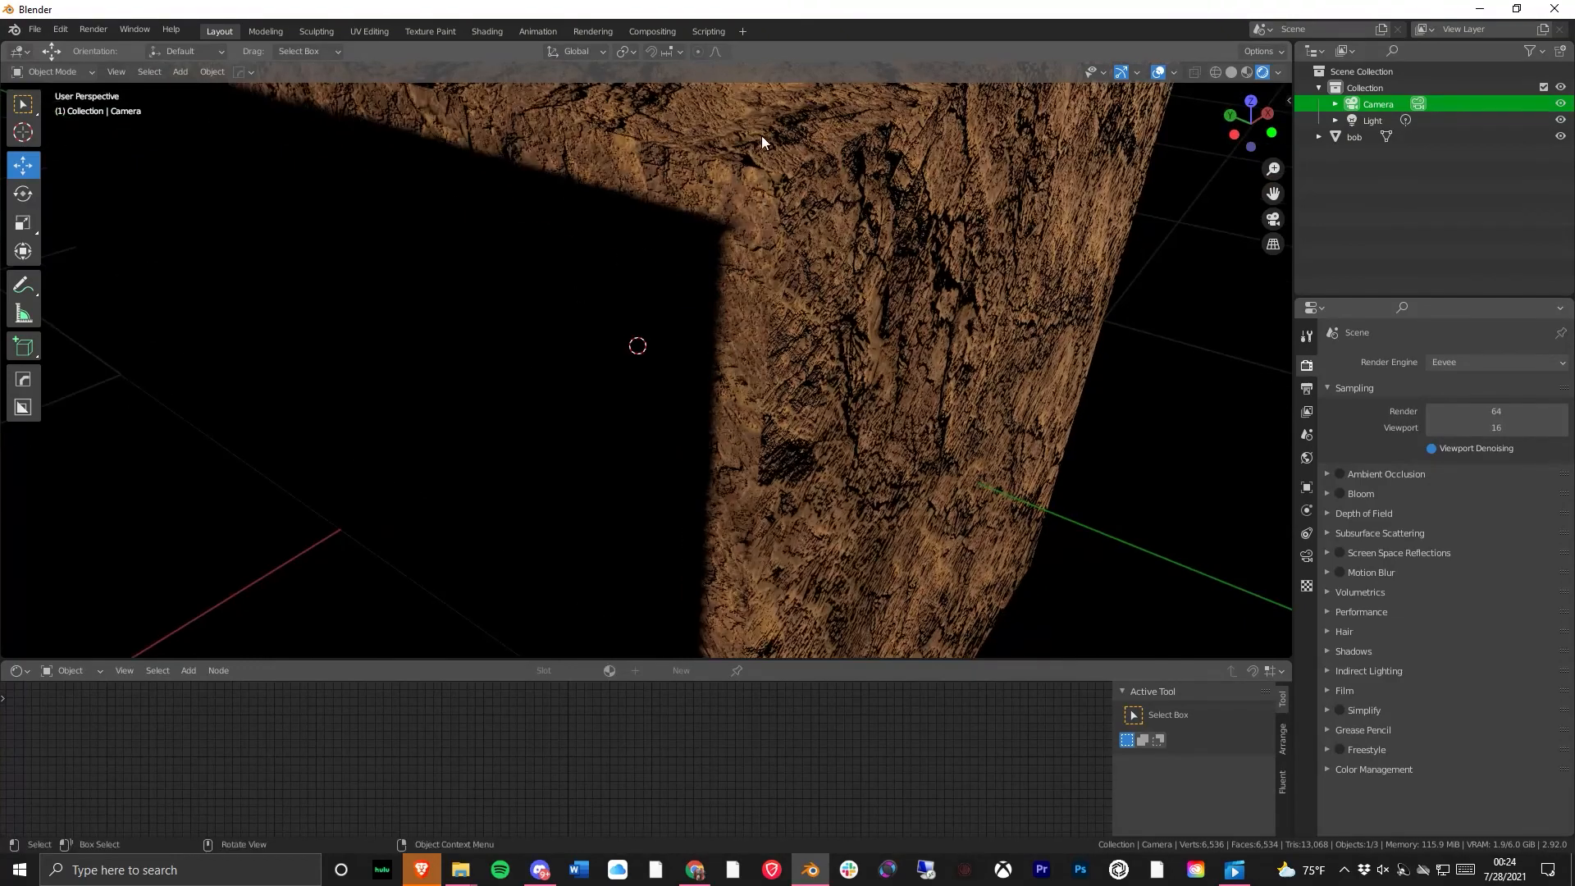
{"action": "middle_click_drag", "start_coordinate": [678, 205], "coordinate": [739, 283]}
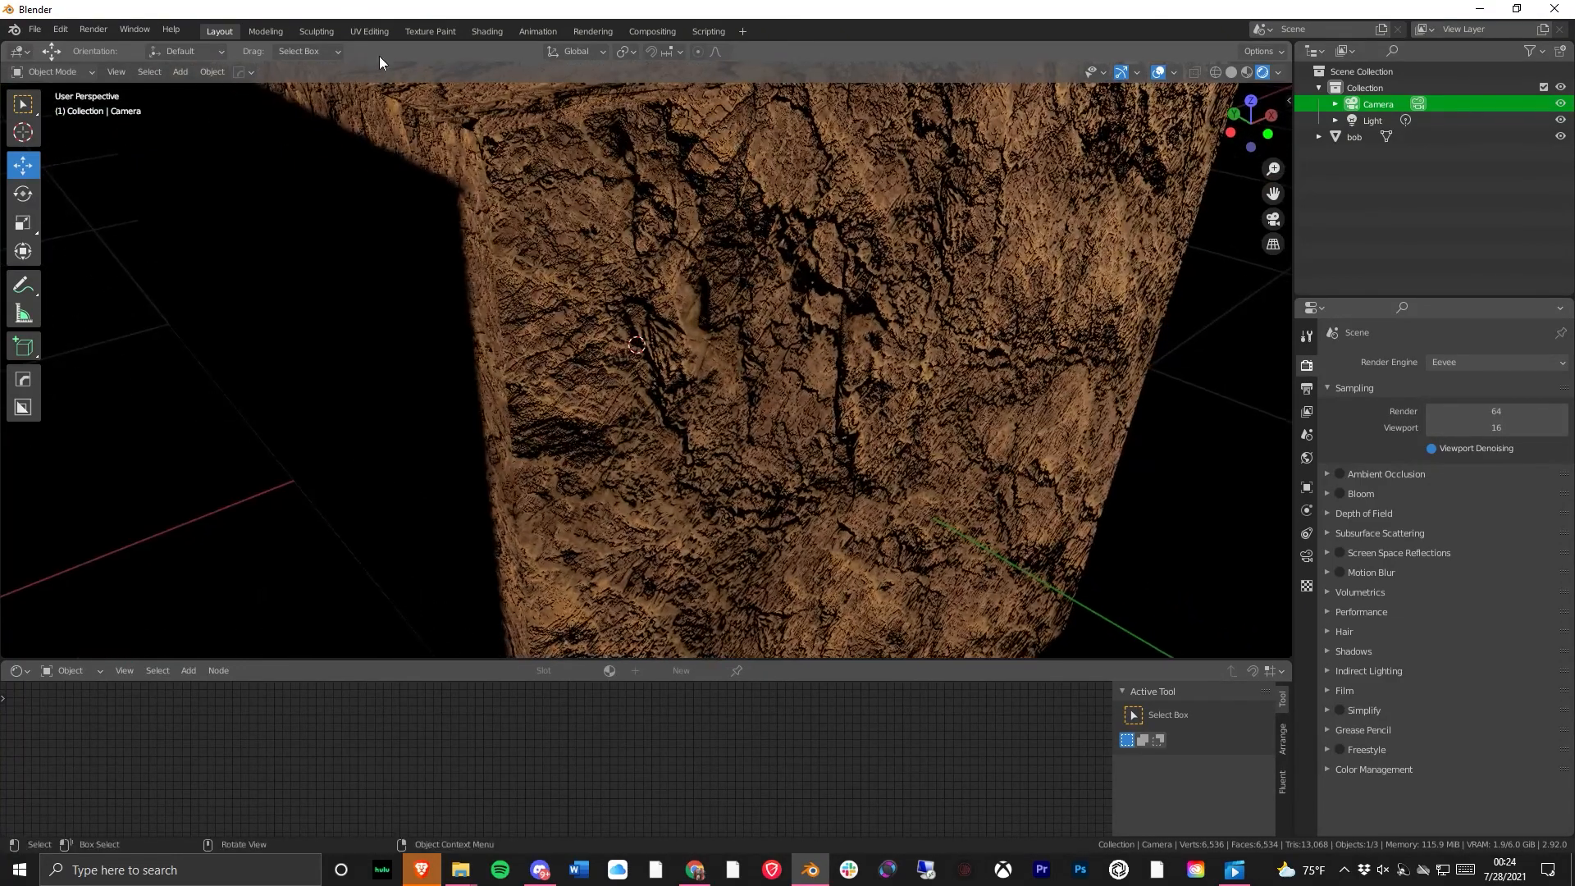
{"action": "scroll", "coordinate": [394, 380], "scroll_direction": "down", "scroll_amount": 6}
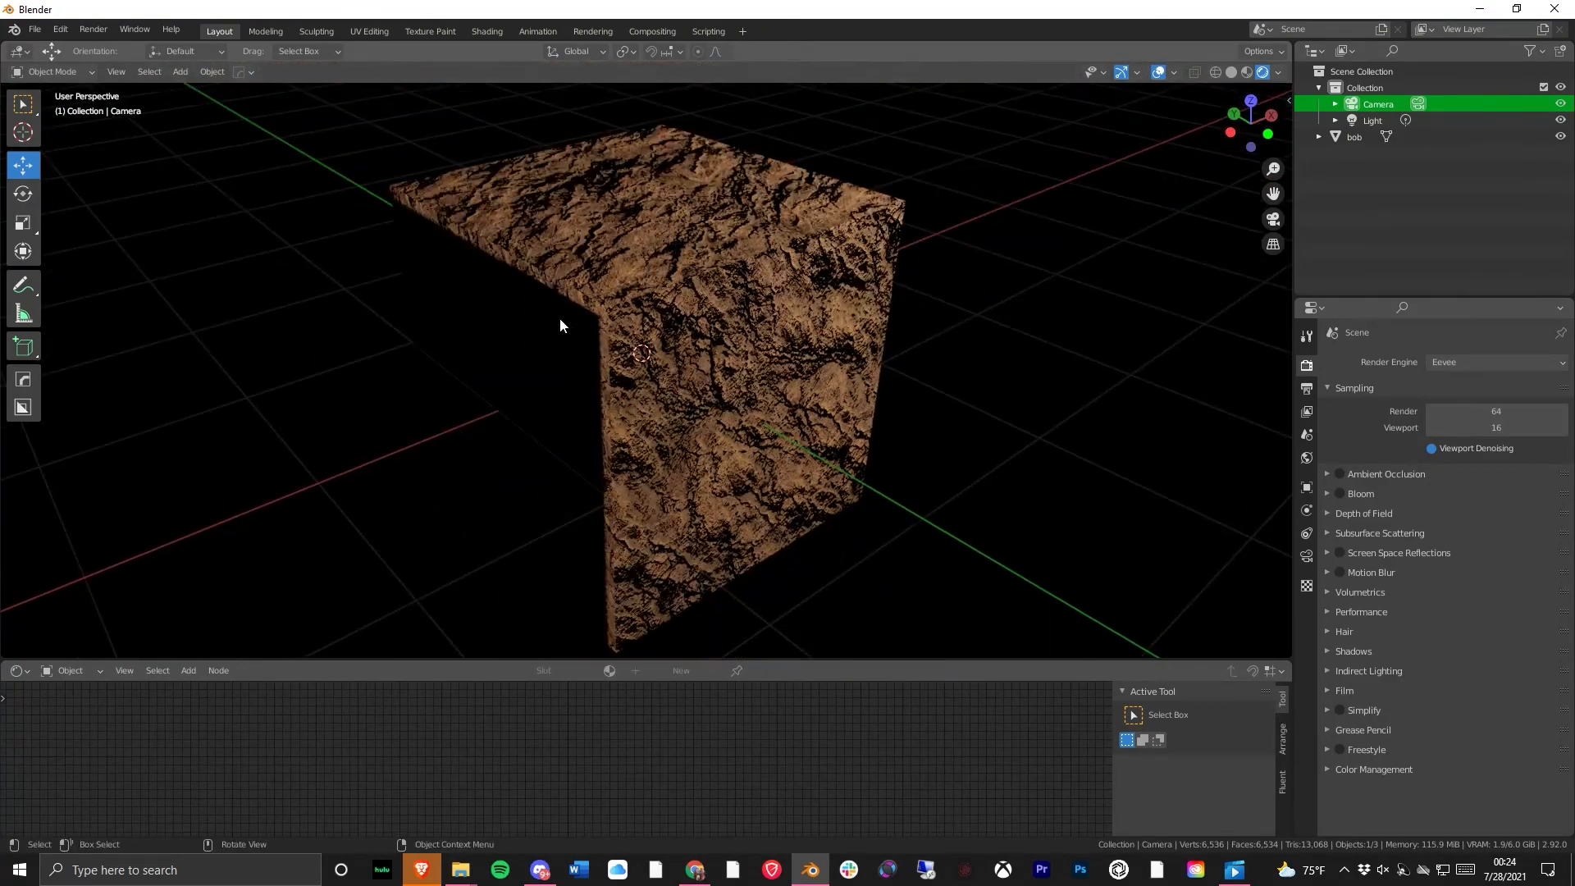
{"action": "middle_click_drag", "start_coordinate": [749, 523], "coordinate": [710, 328]}
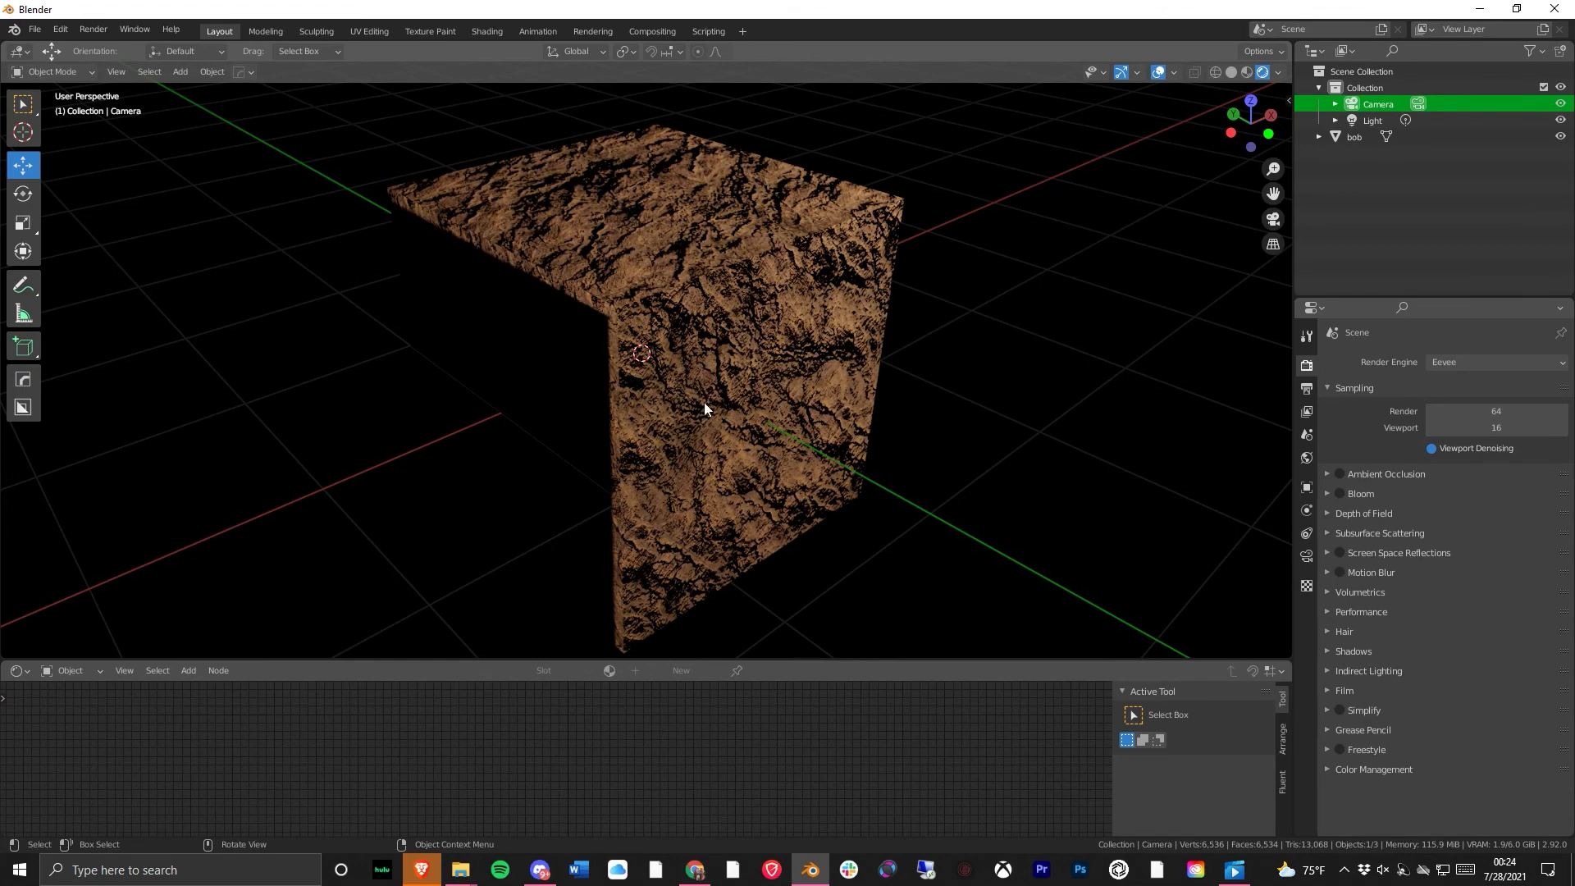
- Switch the render engine to Cycles and set its device to GPU Compute
{"action": "left_click", "coordinate": [1454, 363]}
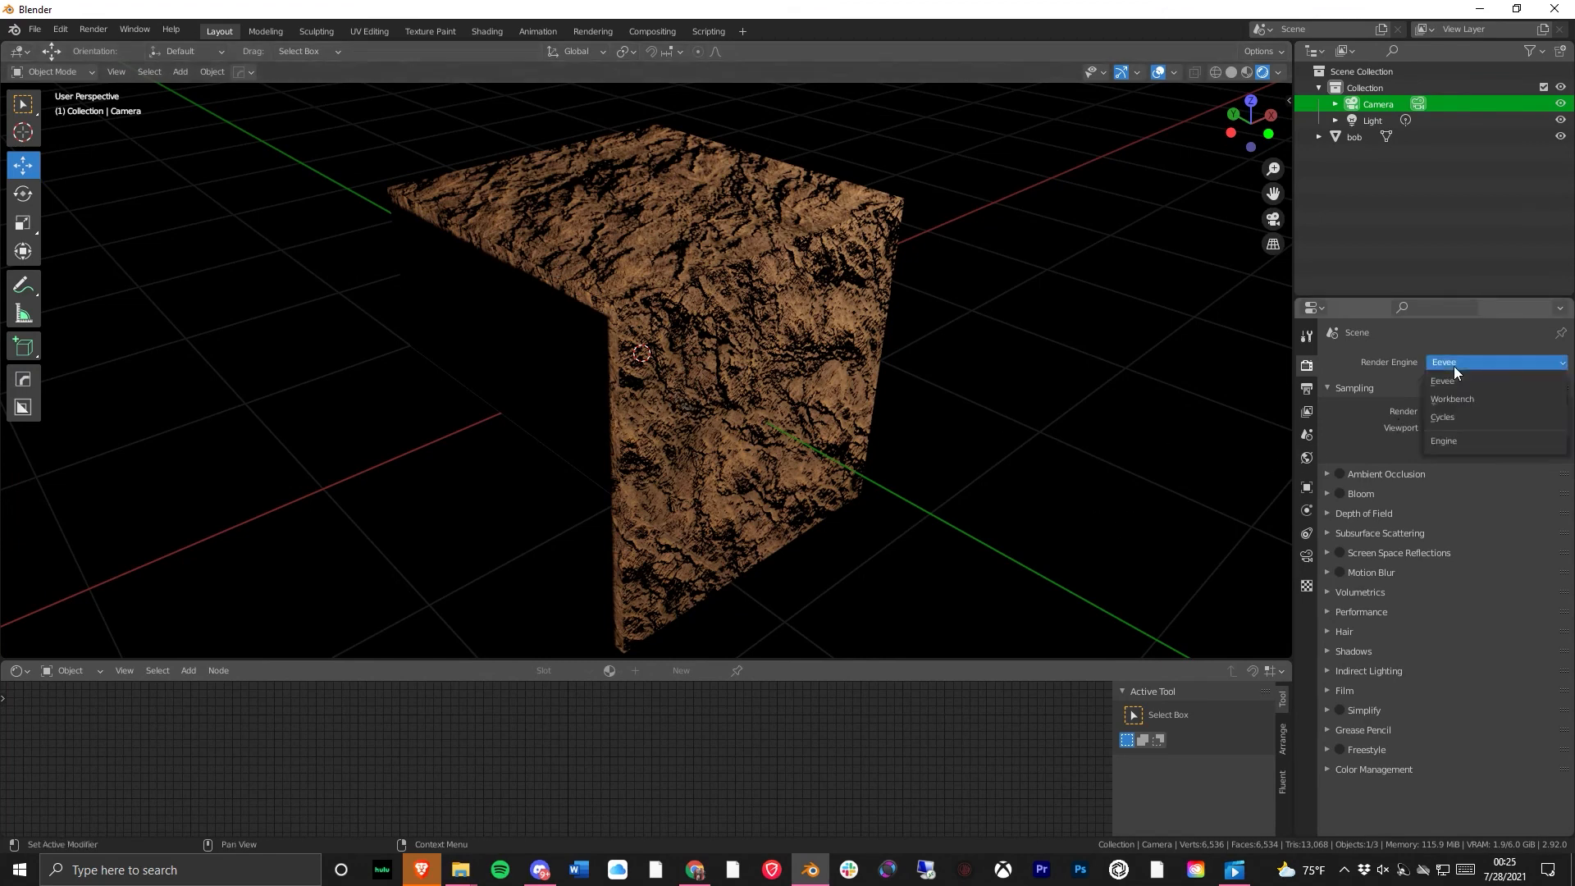
{"action": "left_click", "coordinate": [1464, 418]}
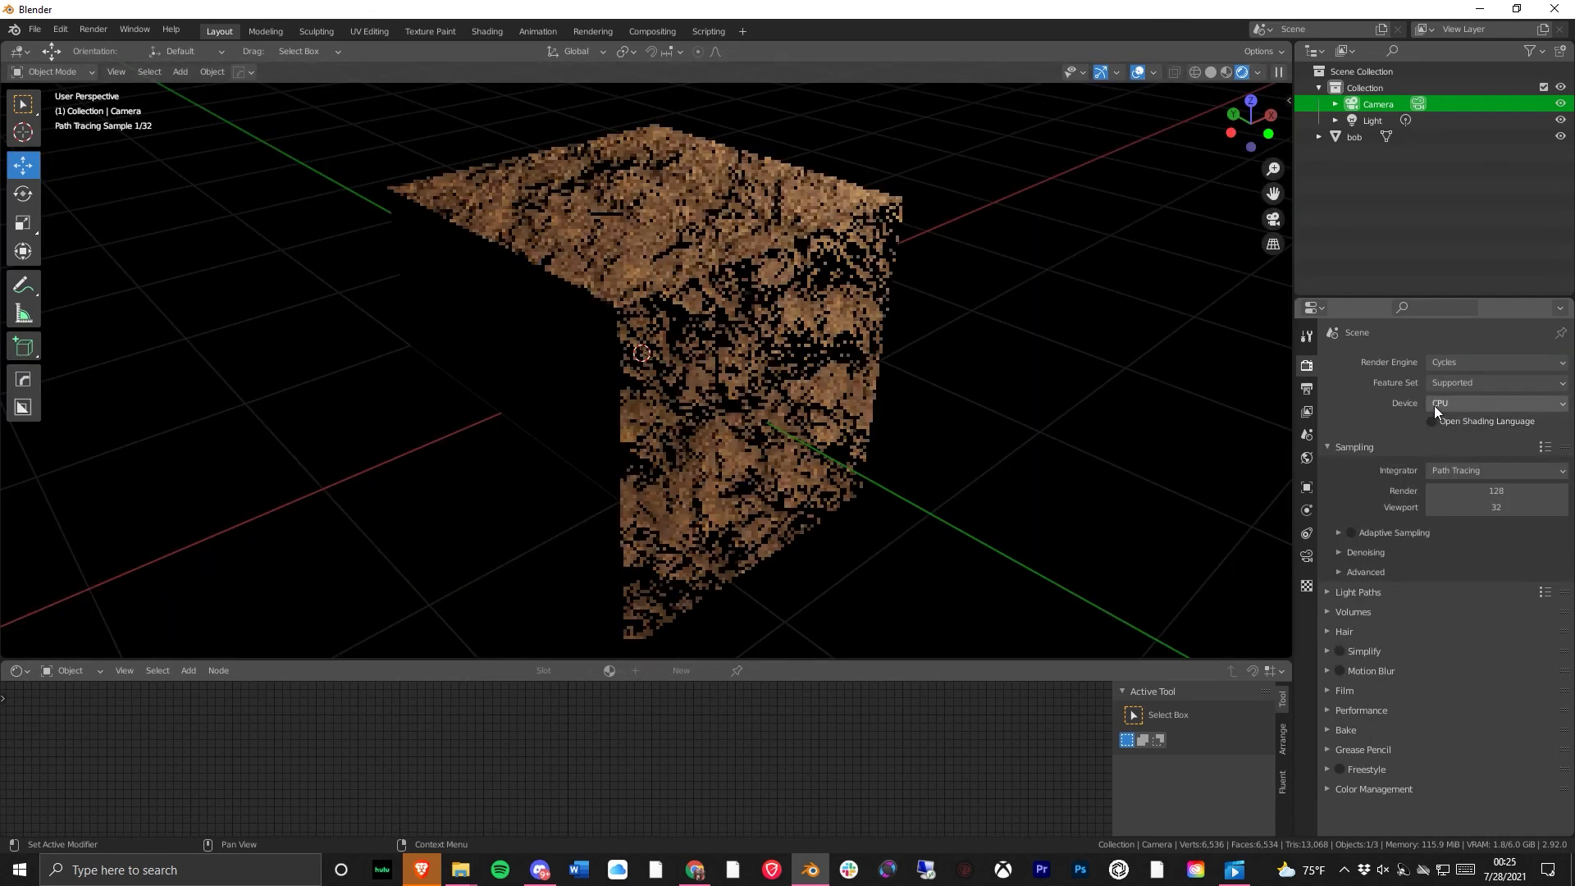
{"action": "left_click", "coordinate": [1446, 400]}
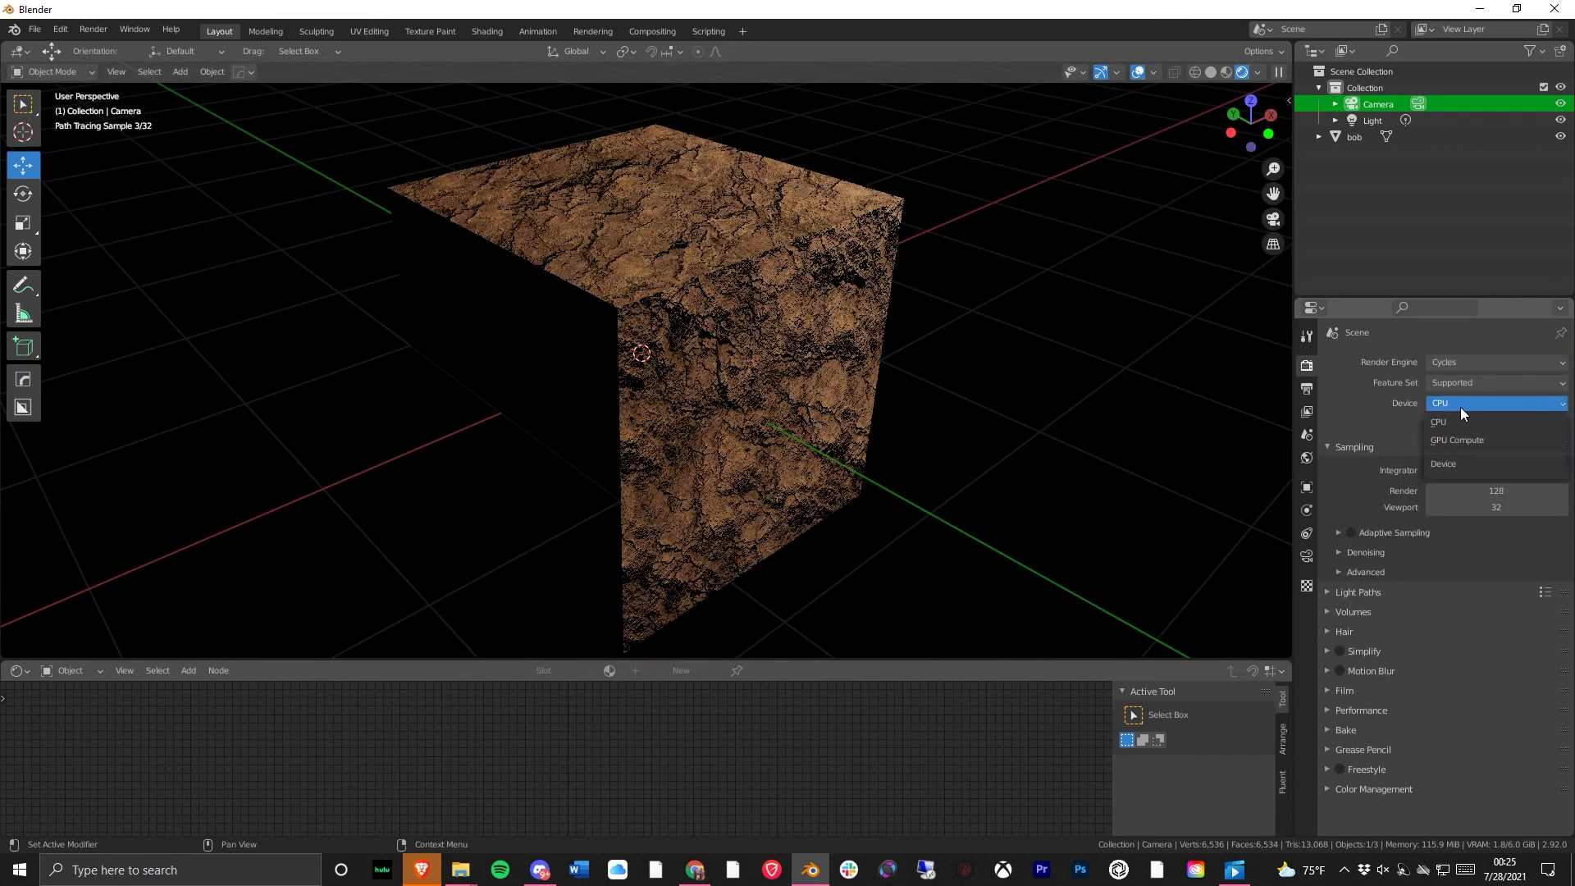
{"action": "left_click", "coordinate": [1484, 445]}
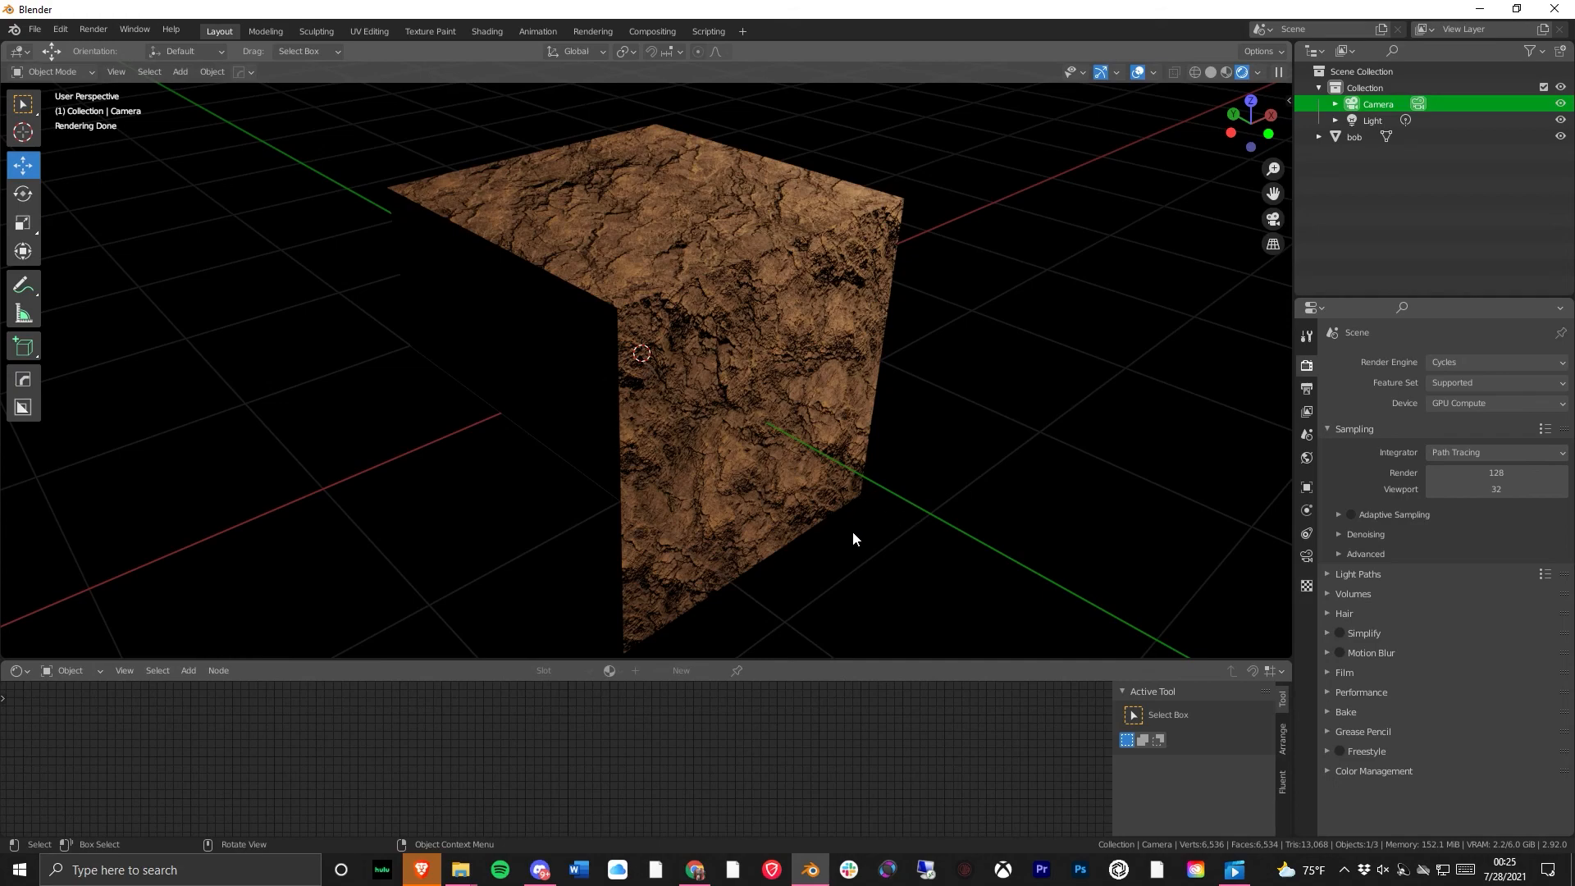
- Select the point light and set its radius to 10.1 m and its power to 7562.3 W
{"action": "scroll", "coordinate": [854, 532], "scroll_direction": "down", "scroll_amount": 2}
{"action": "scroll", "coordinate": [1022, 548], "scroll_direction": "down", "scroll_amount": 1}
{"action": "scroll", "coordinate": [860, 475], "scroll_direction": "down", "scroll_amount": 3}
{"action": "left_click", "coordinate": [900, 185]}
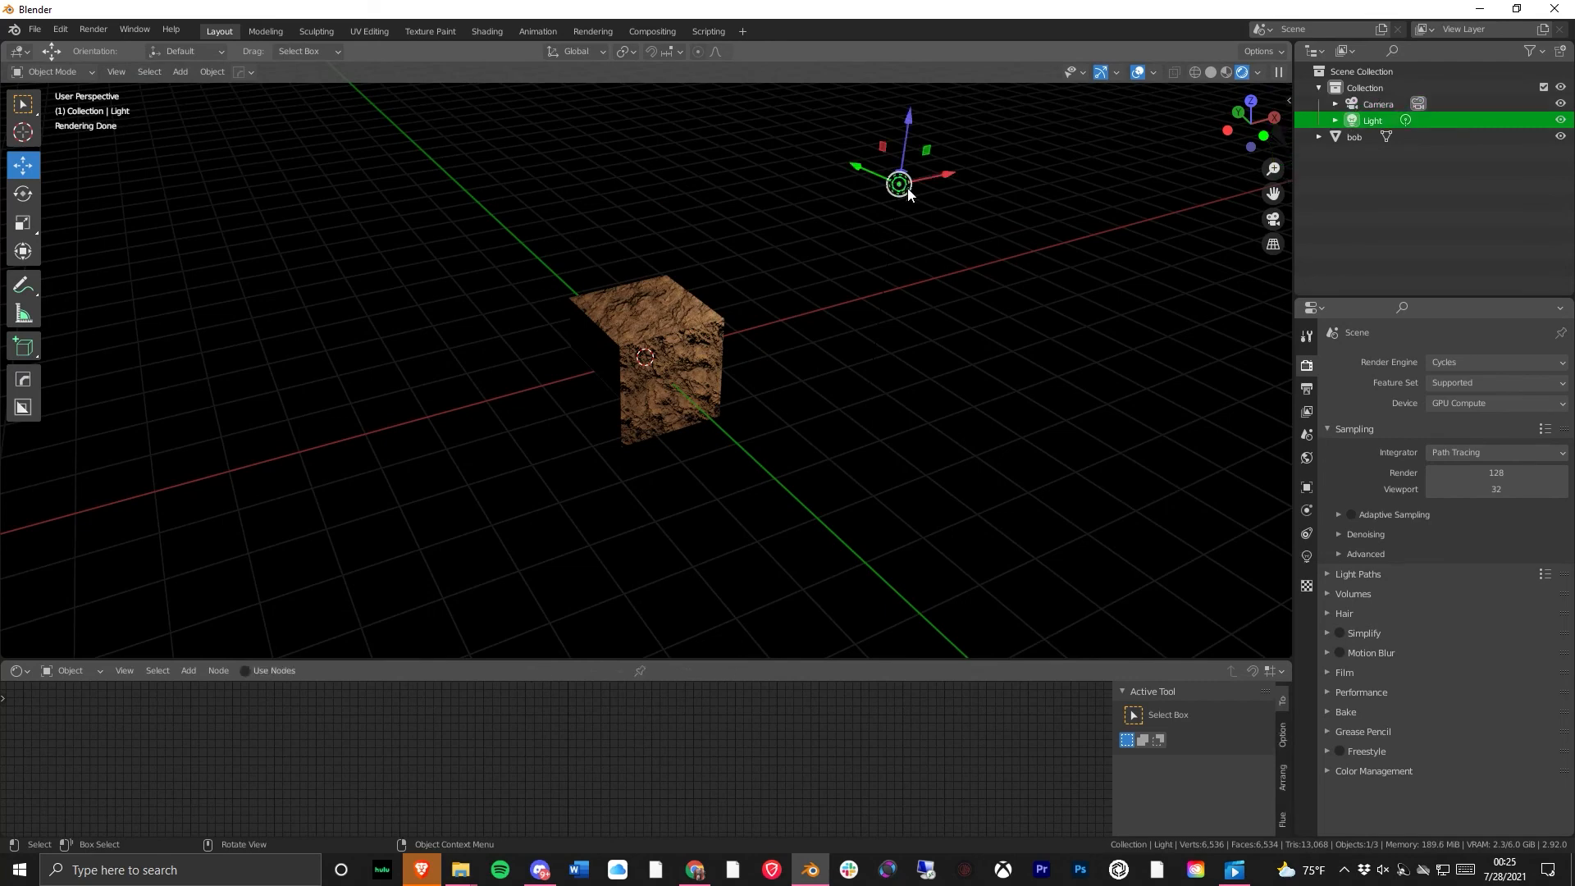
{"action": "left_click", "coordinate": [1307, 557]}
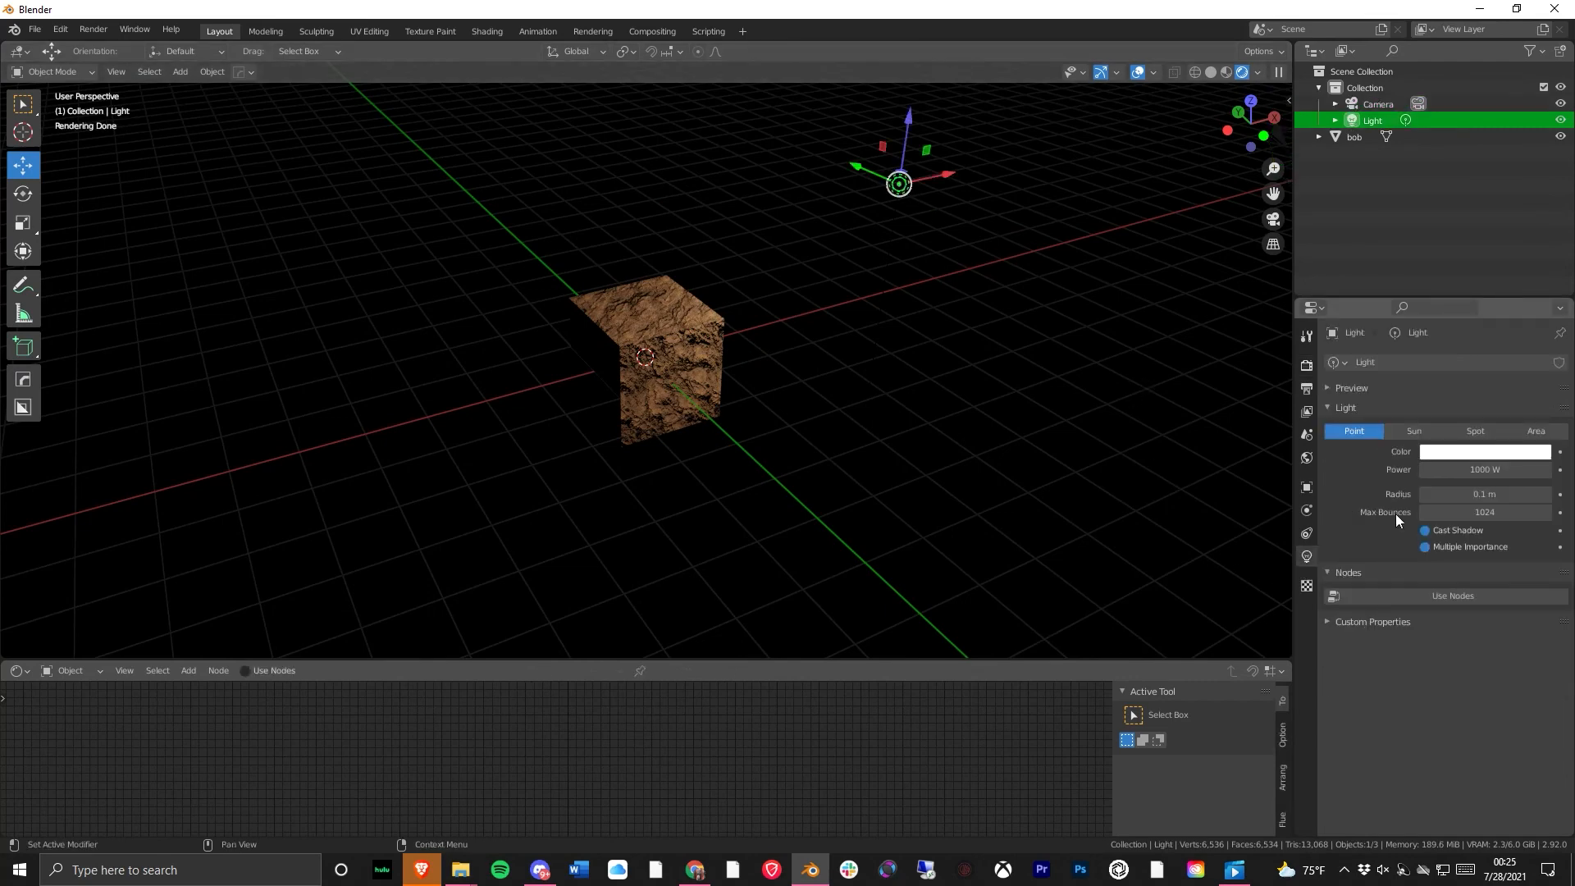
{"action": "mouse_move", "coordinate": [1459, 494]}
{"action": "left_mouse_down"}
{"action": "mouse_move", "coordinate": [1549, 494]}
{"action": "mouse_move", "coordinate": [1502, 473]}
{"action": "mouse_move", "coordinate": [1524, 472]}
{"action": "mouse_move", "coordinate": [1507, 494]}
{"action": "left_mouse_up"}
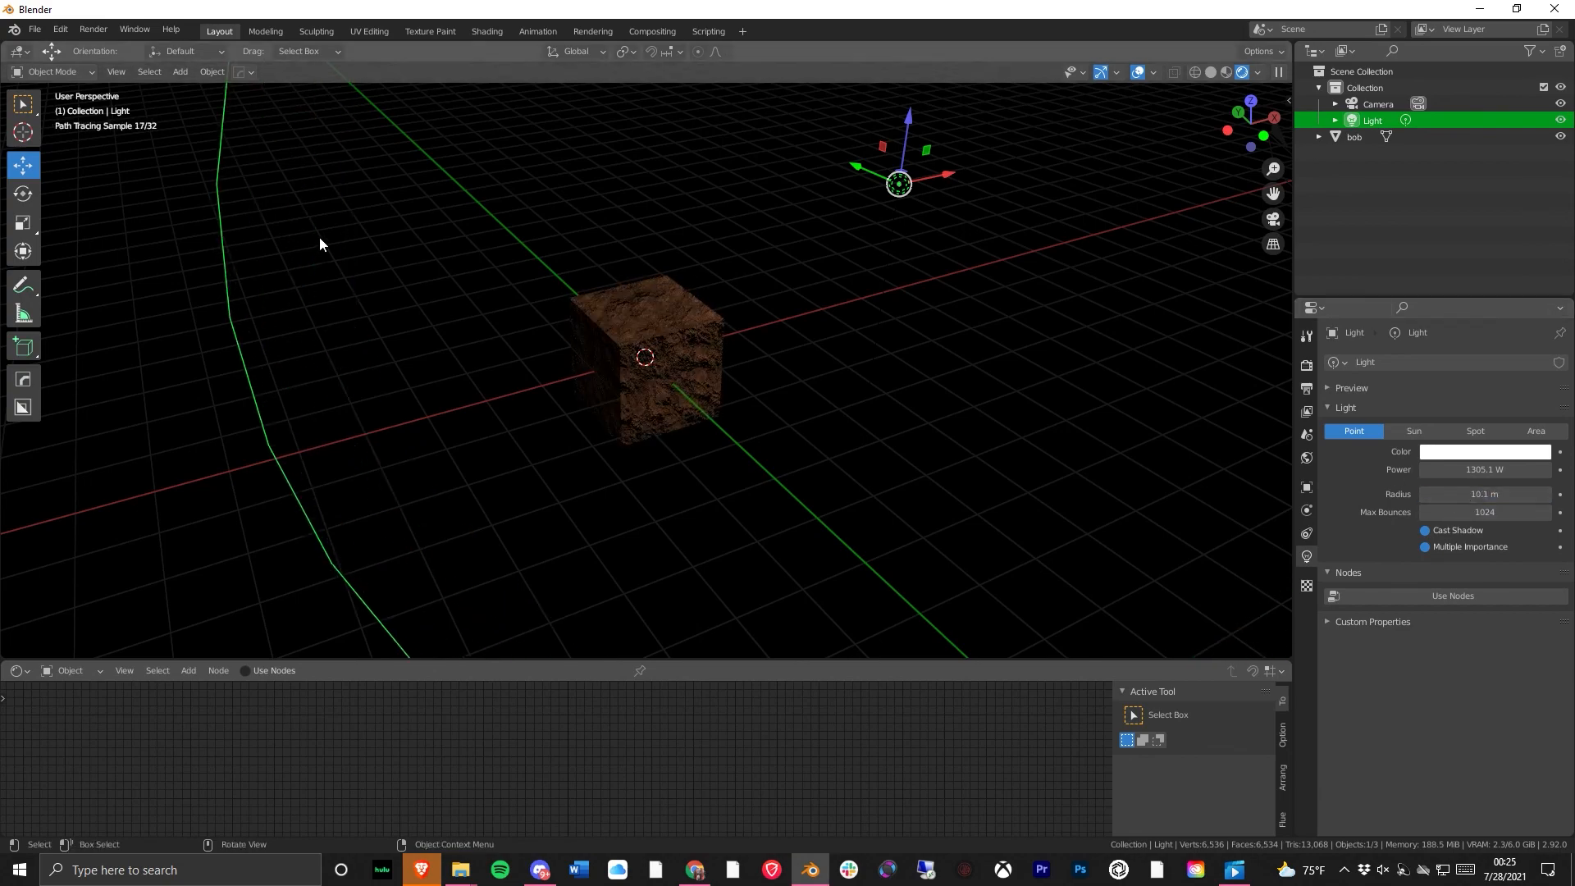
{"action": "scroll", "coordinate": [651, 392], "scroll_direction": "up", "scroll_amount": 5}
{"action": "left_click_drag", "start_coordinate": [1463, 469], "coordinate": [1542, 470]}
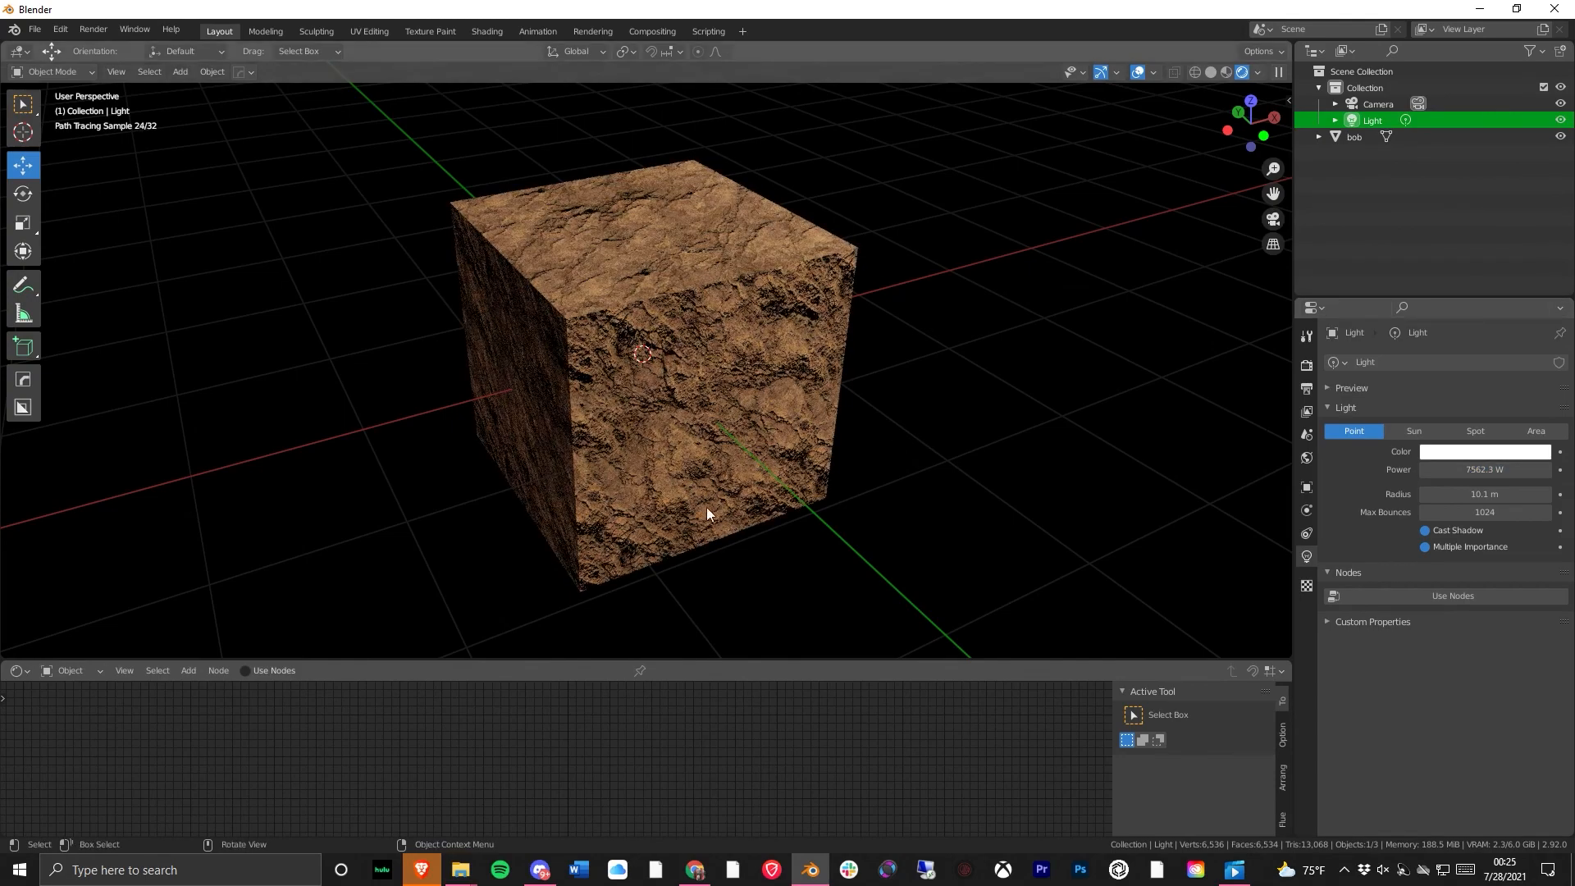
{"action": "left_click", "coordinate": [1254, 245]}
{"action": "middle_click_drag", "start_coordinate": [755, 434], "coordinate": [571, 230]}
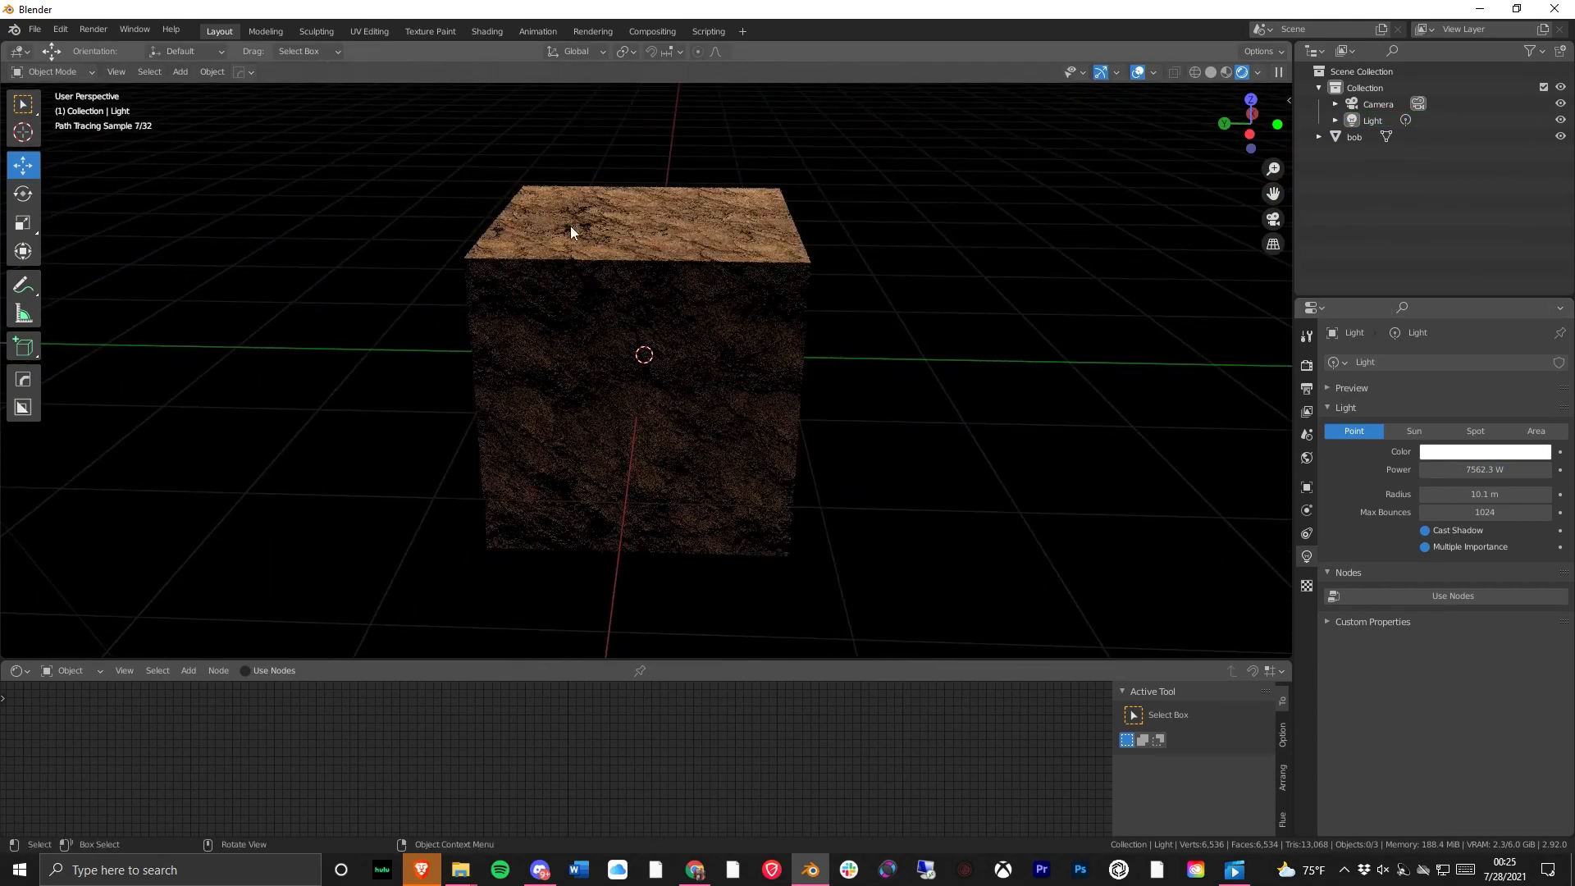
{"action": "middle_click_drag", "start_coordinate": [584, 165], "coordinate": [655, 504]}
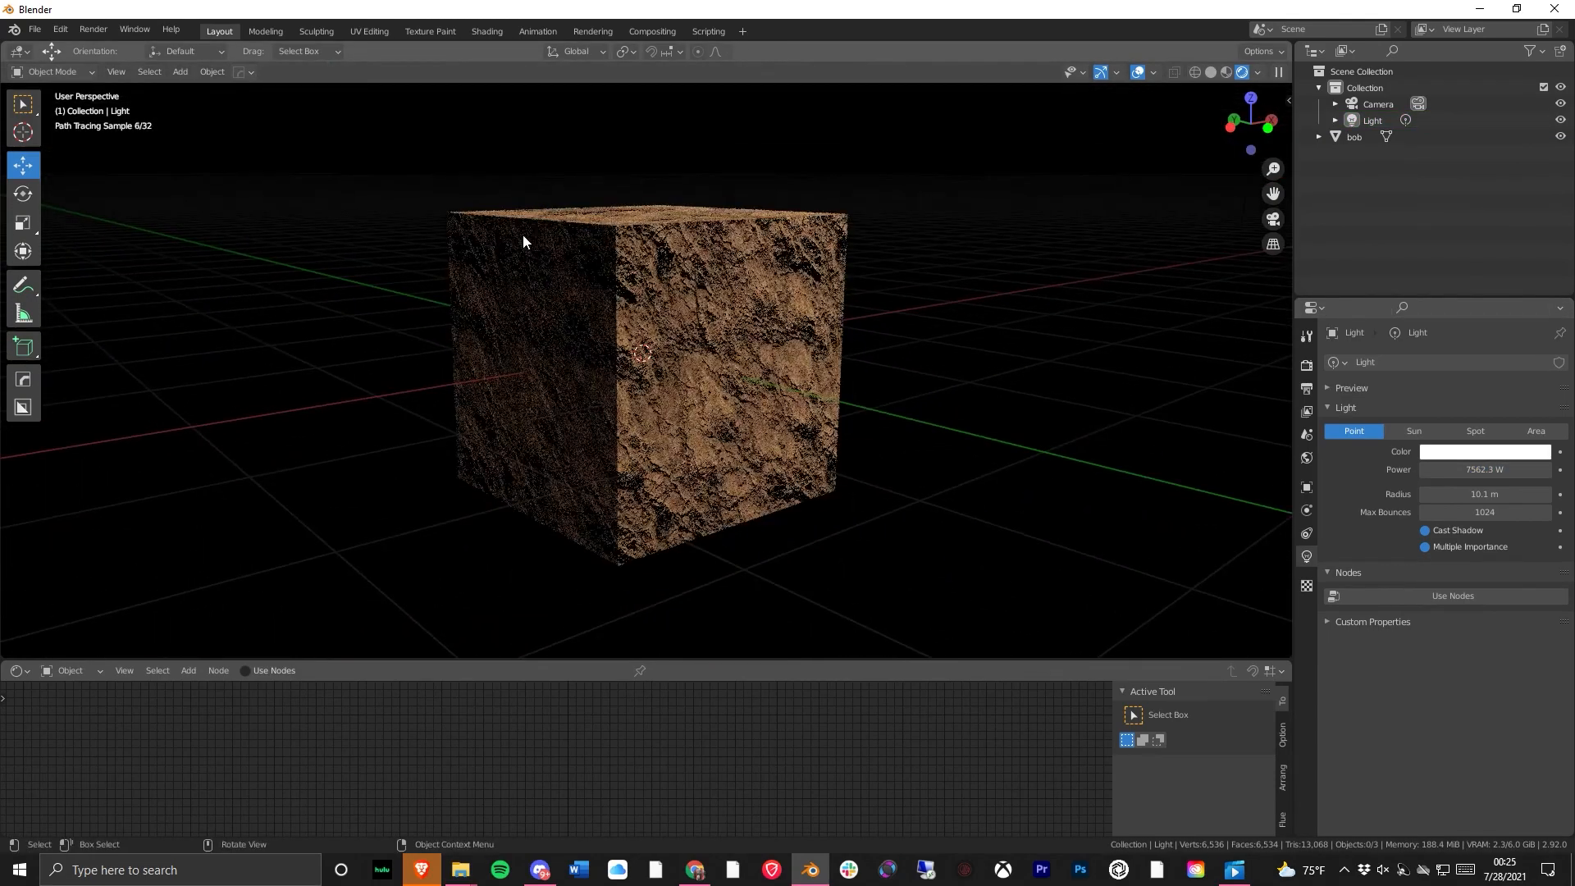
- Look through the Cycles render properties, expanding the Denoising and Performance sections
{"action": "left_click", "coordinate": [1309, 366]}
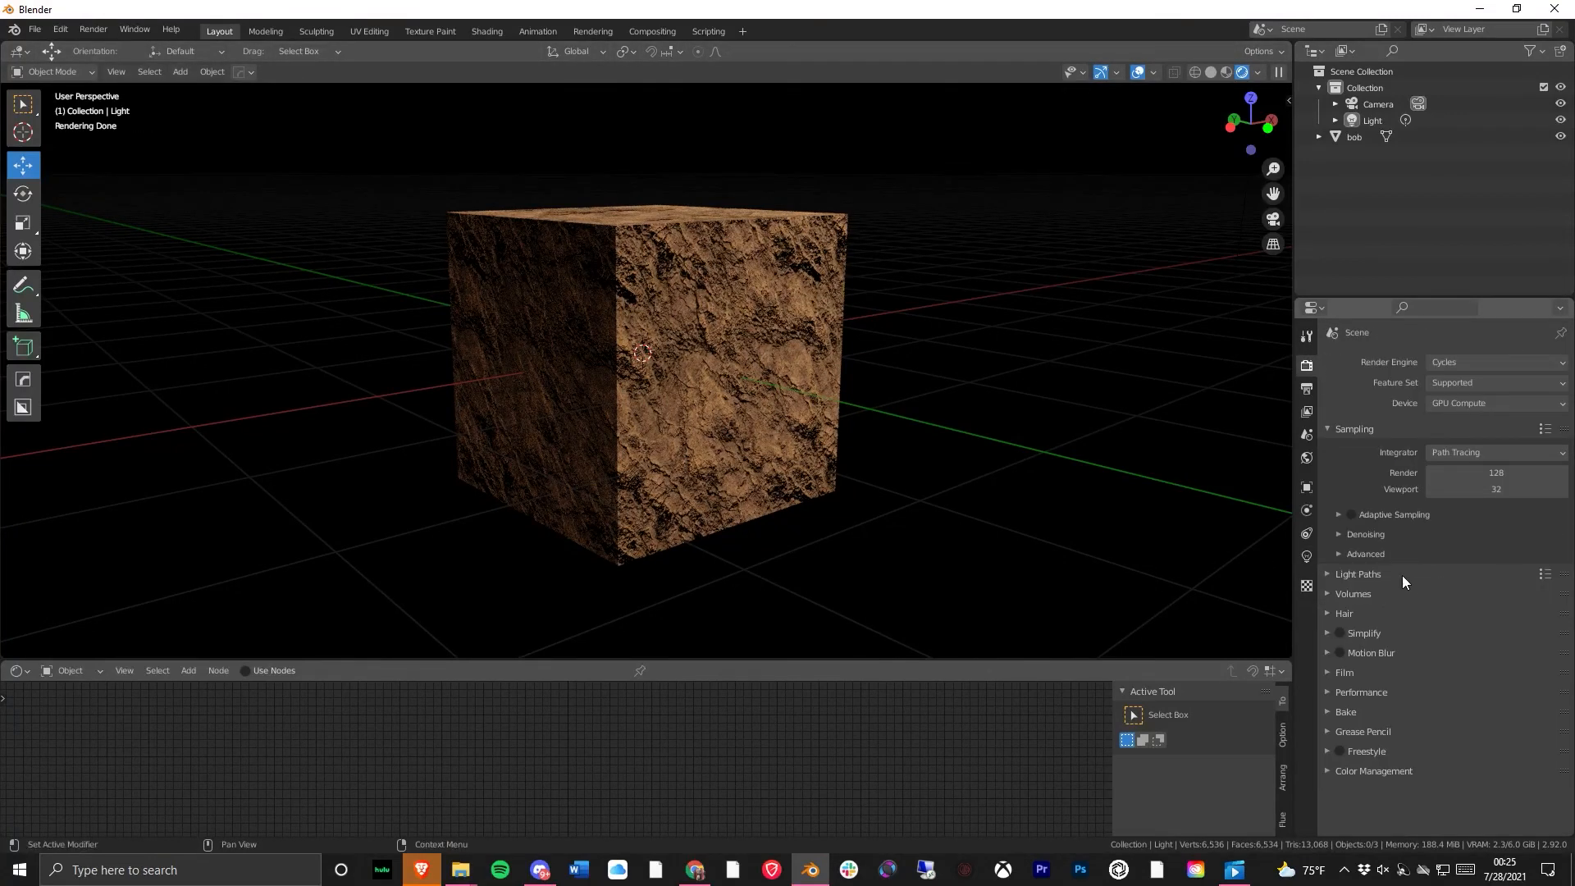
{"action": "left_click", "coordinate": [1341, 533]}
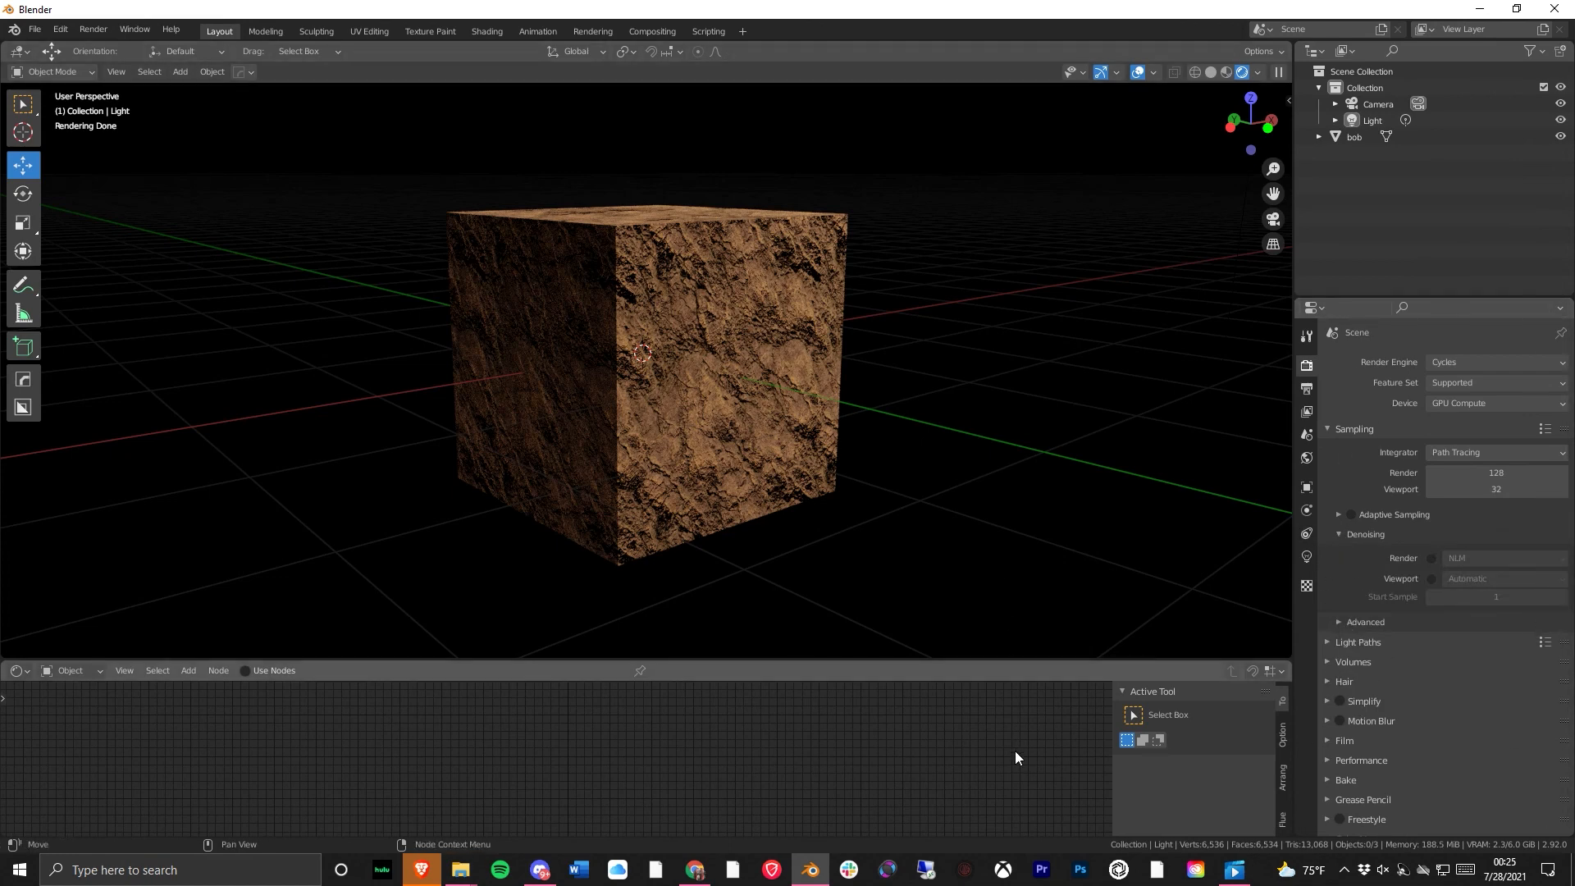
{"action": "scroll", "coordinate": [1381, 773], "scroll_direction": "down", "scroll_amount": 1}
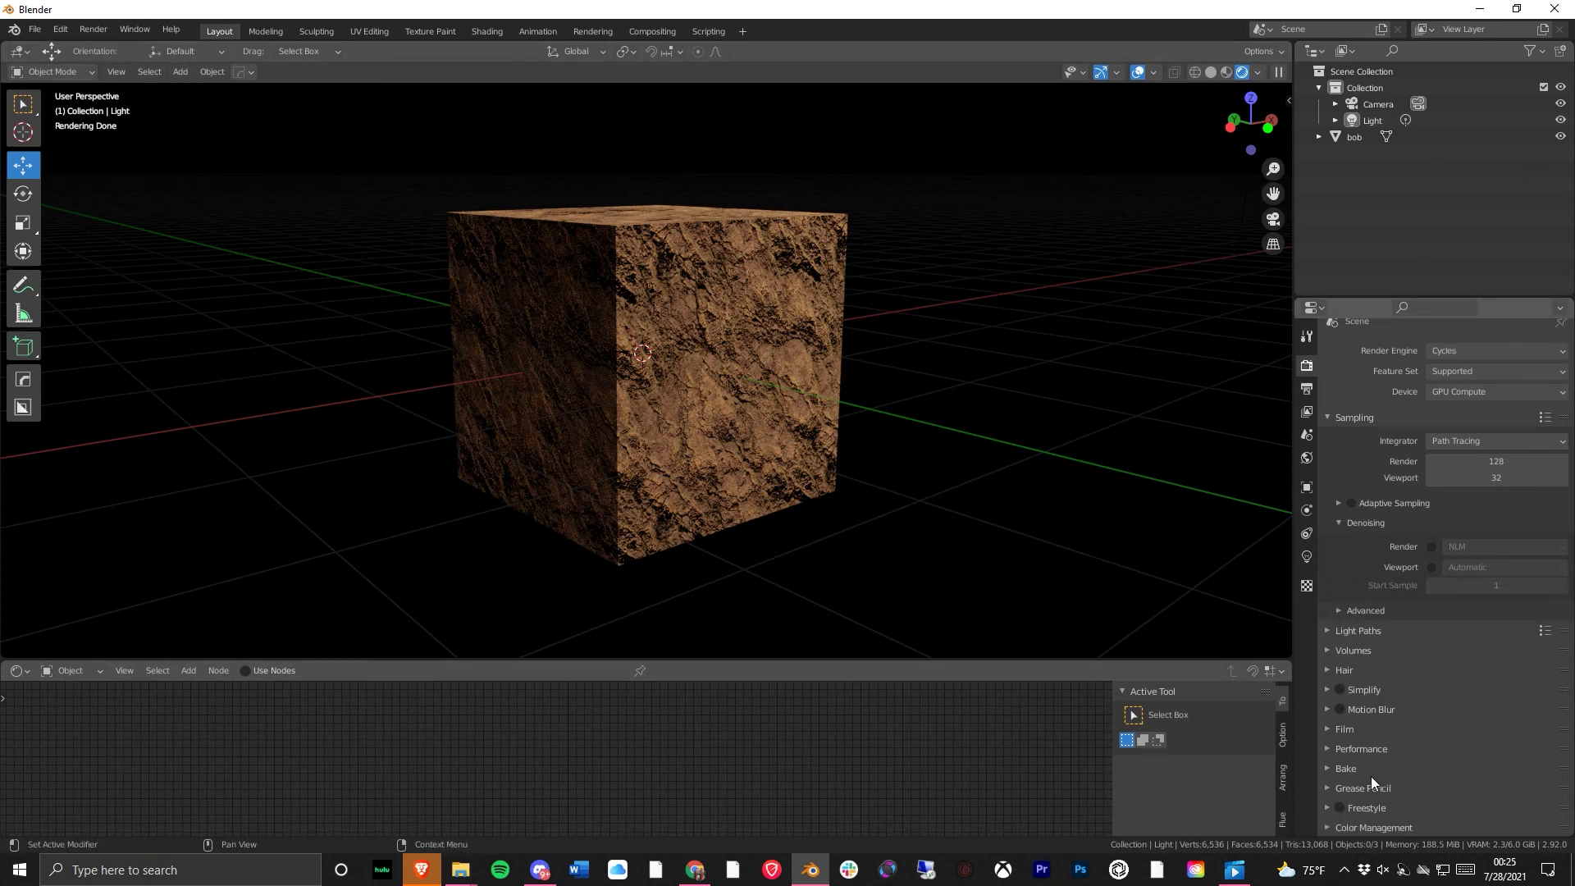
{"action": "left_click", "coordinate": [1358, 748]}
{"action": "scroll", "coordinate": [1351, 755], "scroll_direction": "down", "scroll_amount": 3}
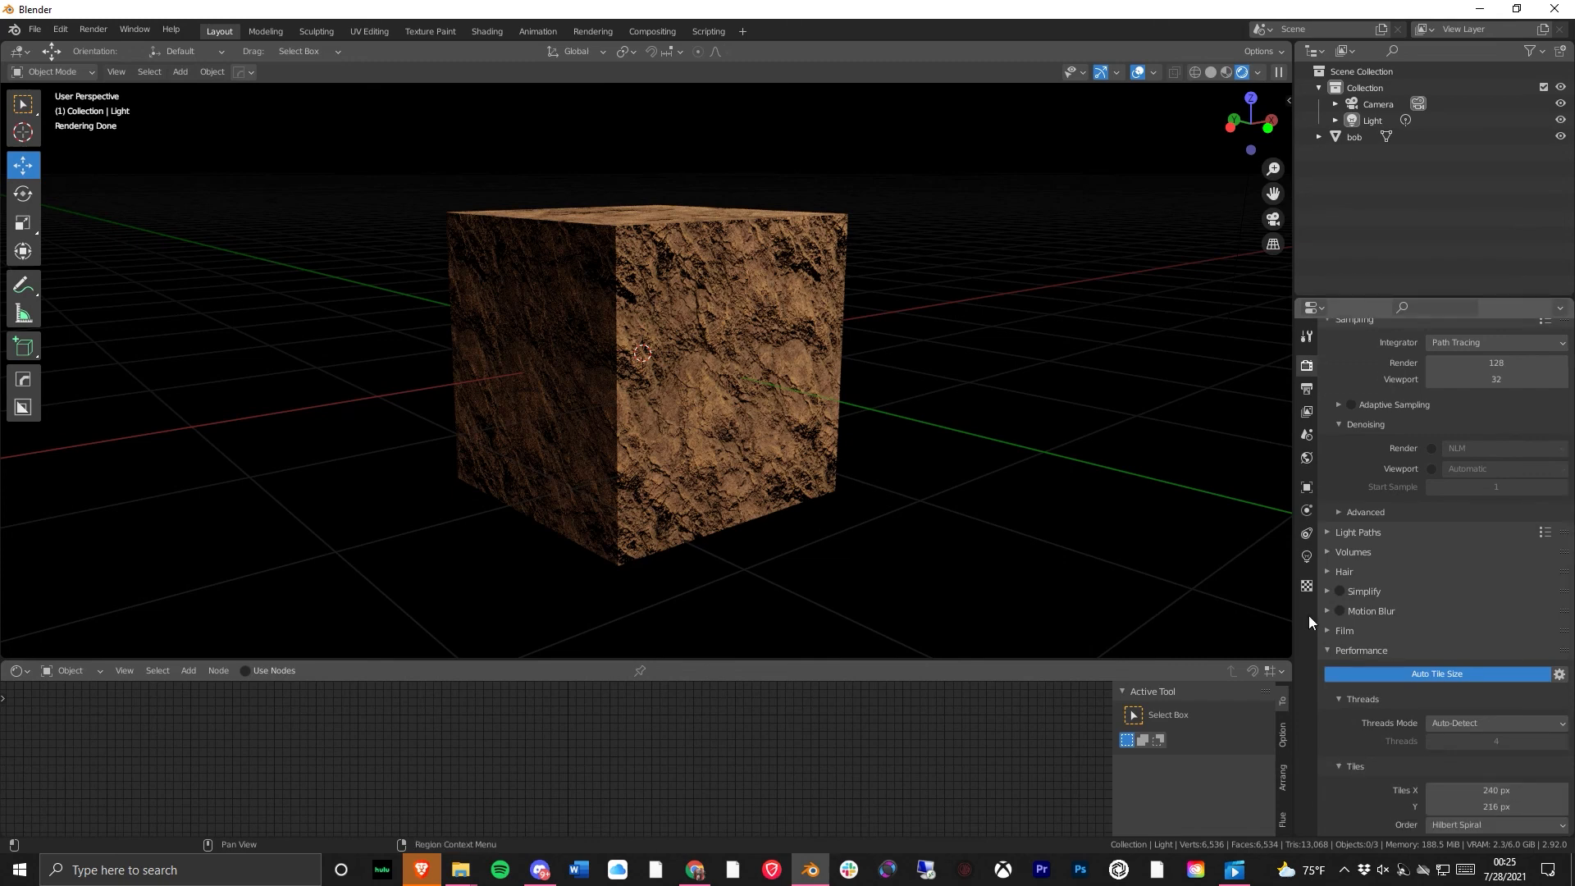
{"action": "scroll", "coordinate": [1363, 656], "scroll_direction": "down", "scroll_amount": 9}
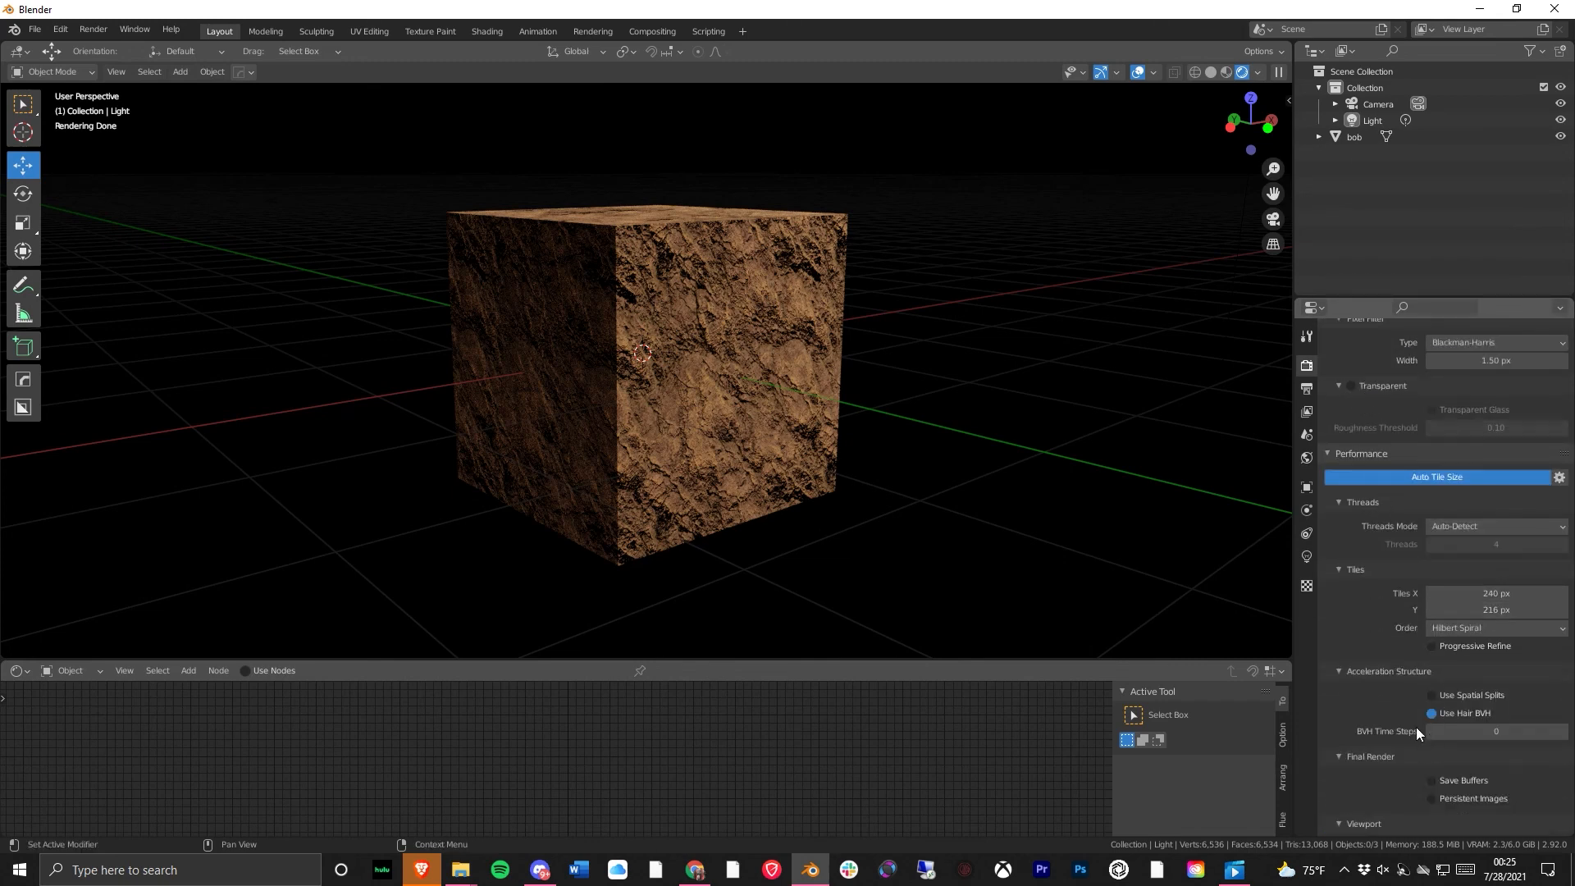
{"action": "scroll", "coordinate": [1414, 711], "scroll_direction": "down", "scroll_amount": 1}
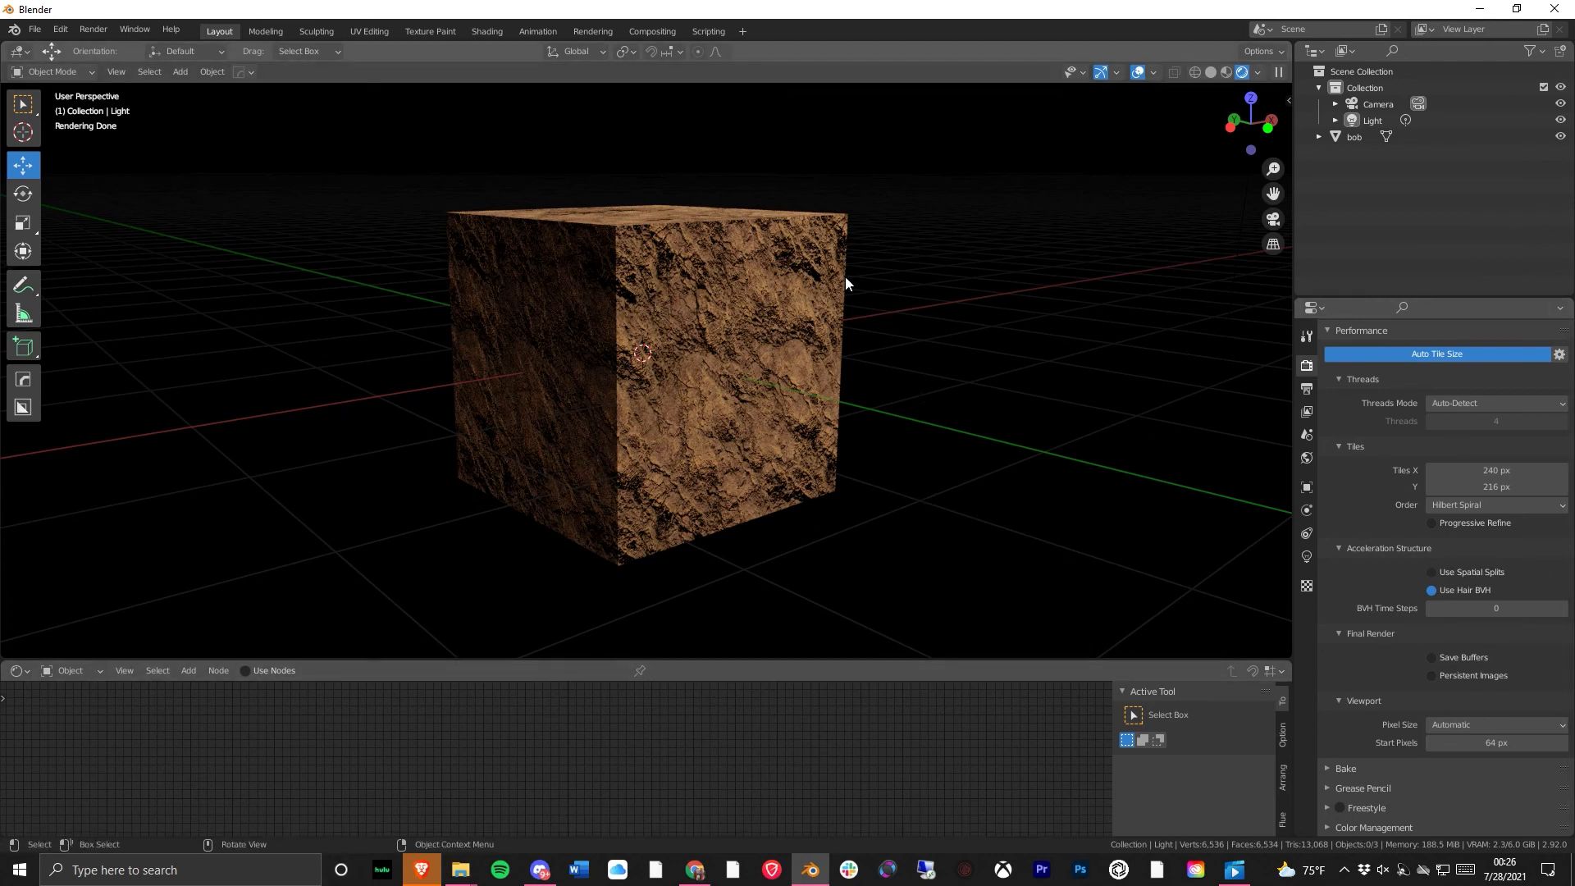
- Select the rock cube and set its material's surface displacement method to Displacement and Bump
{"action": "left_click", "coordinate": [622, 357]}
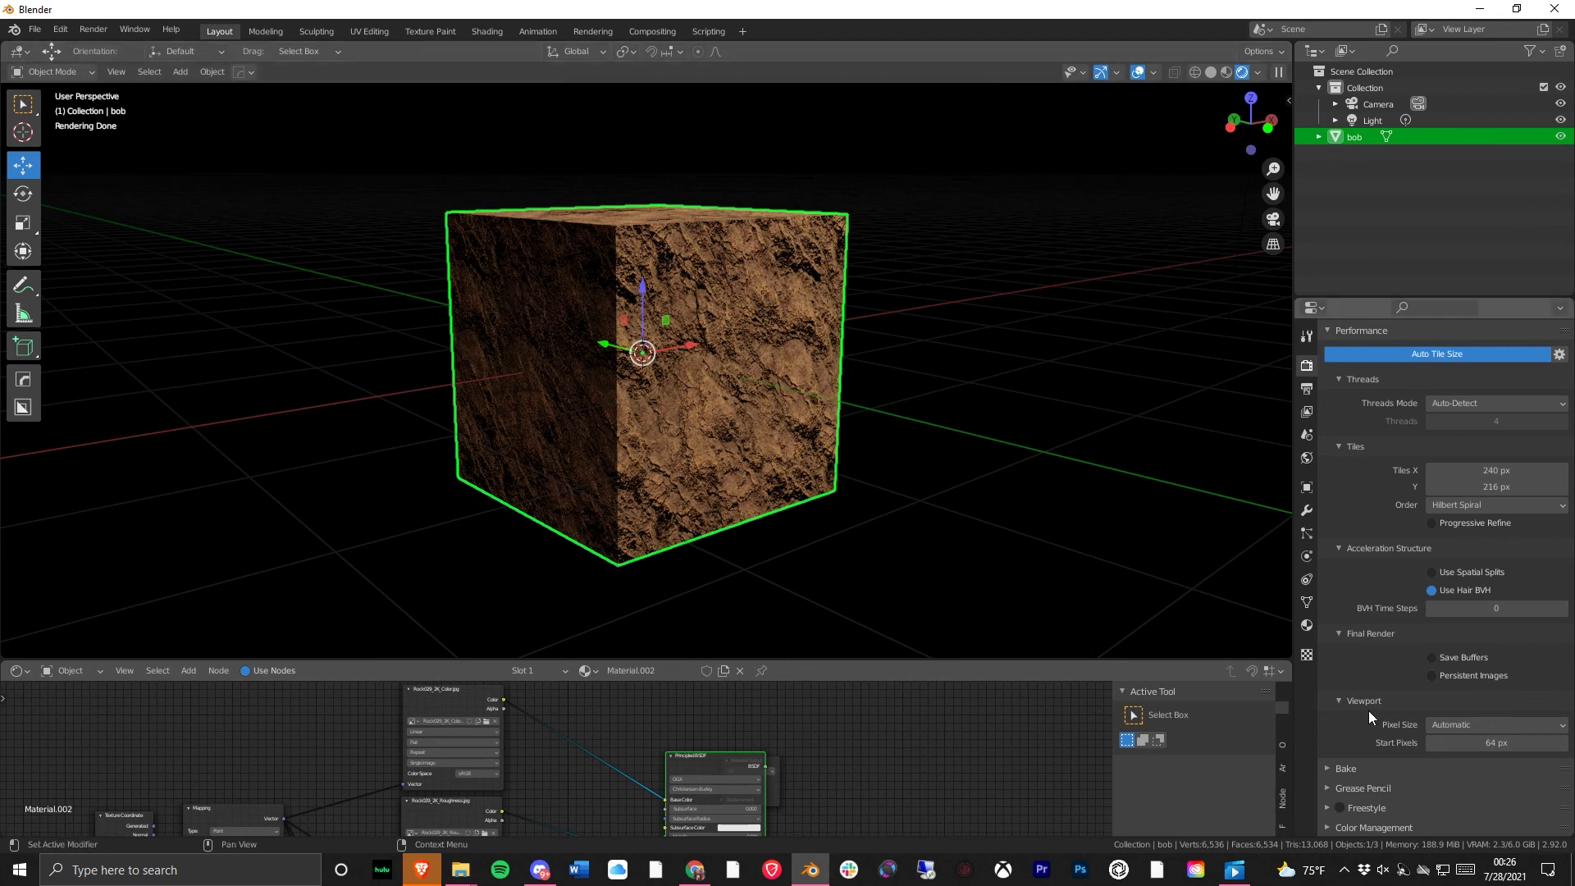
{"action": "left_click", "coordinate": [1307, 625]}
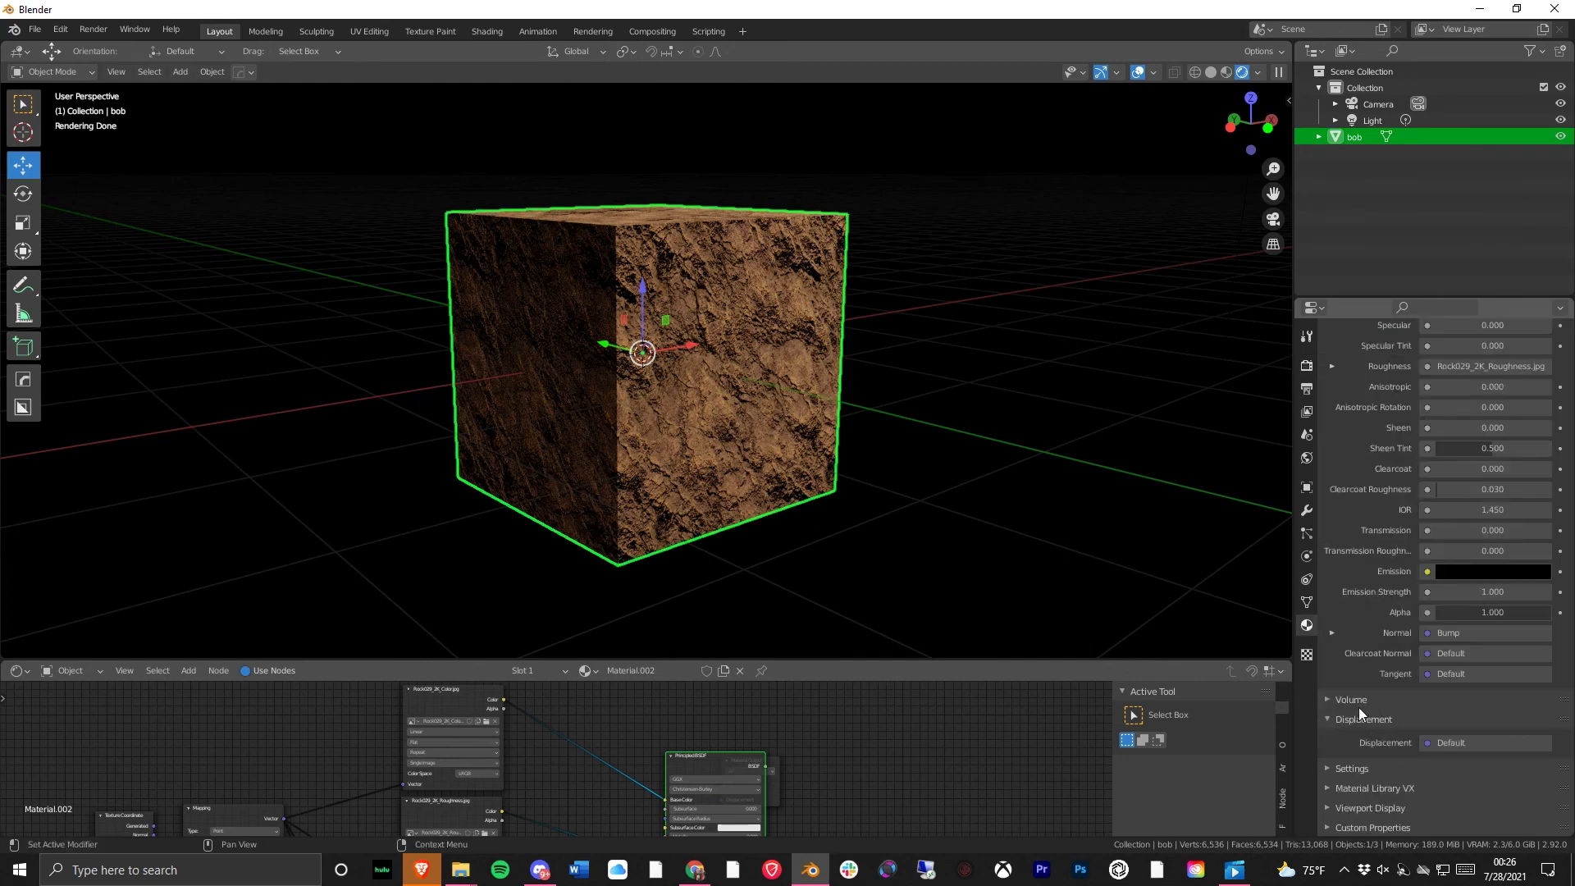
{"action": "left_click", "coordinate": [1352, 769]}
{"action": "scroll", "coordinate": [1361, 776], "scroll_direction": "down", "scroll_amount": 5}
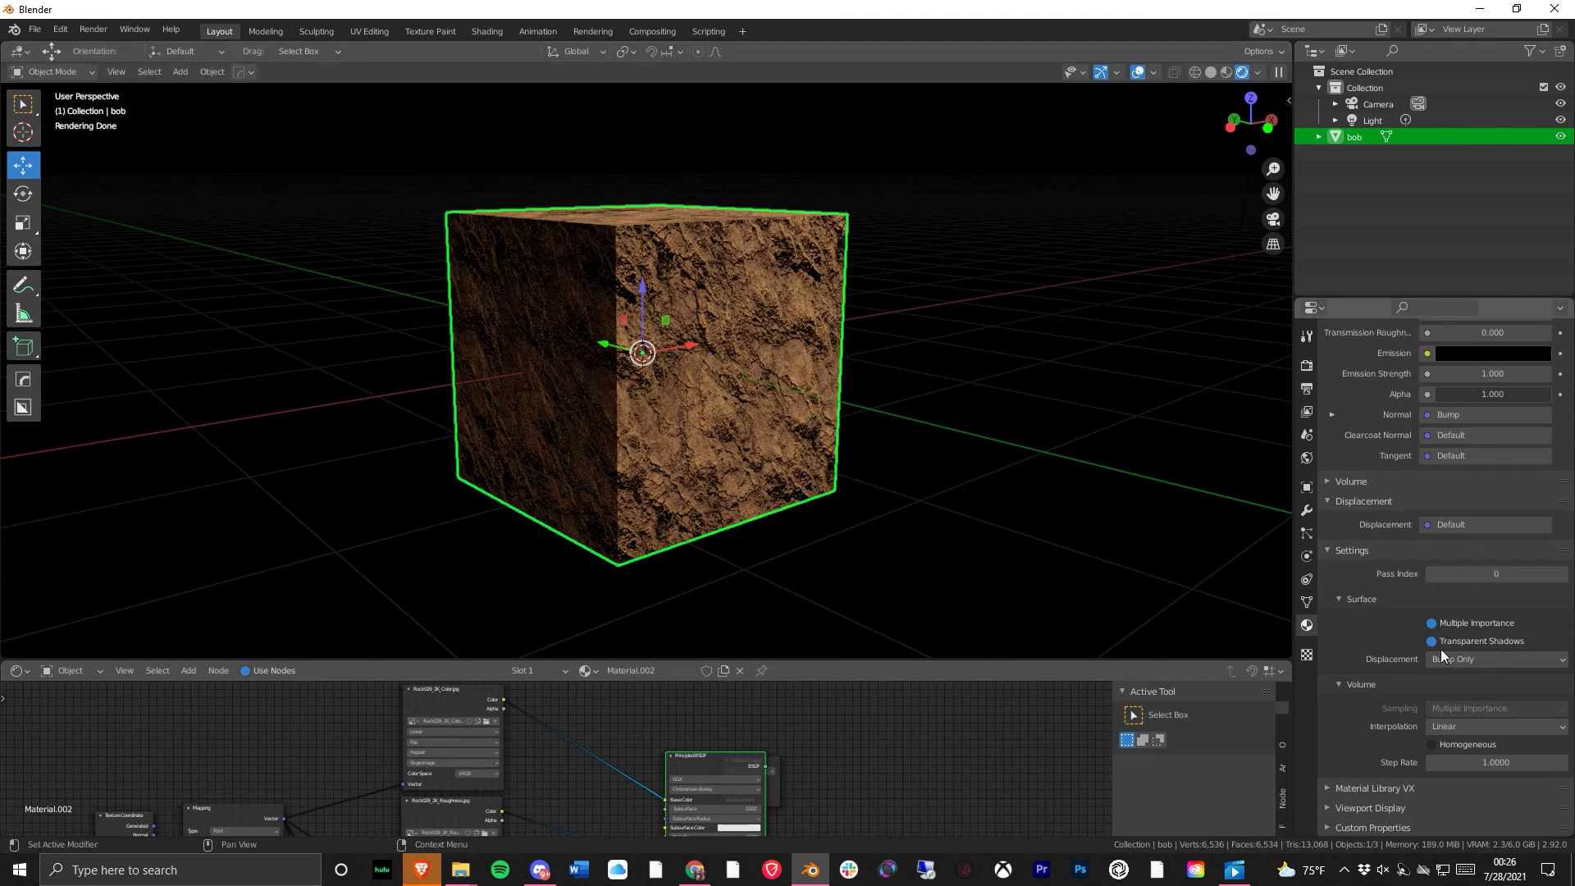
{"action": "left_click", "coordinate": [1480, 660]}
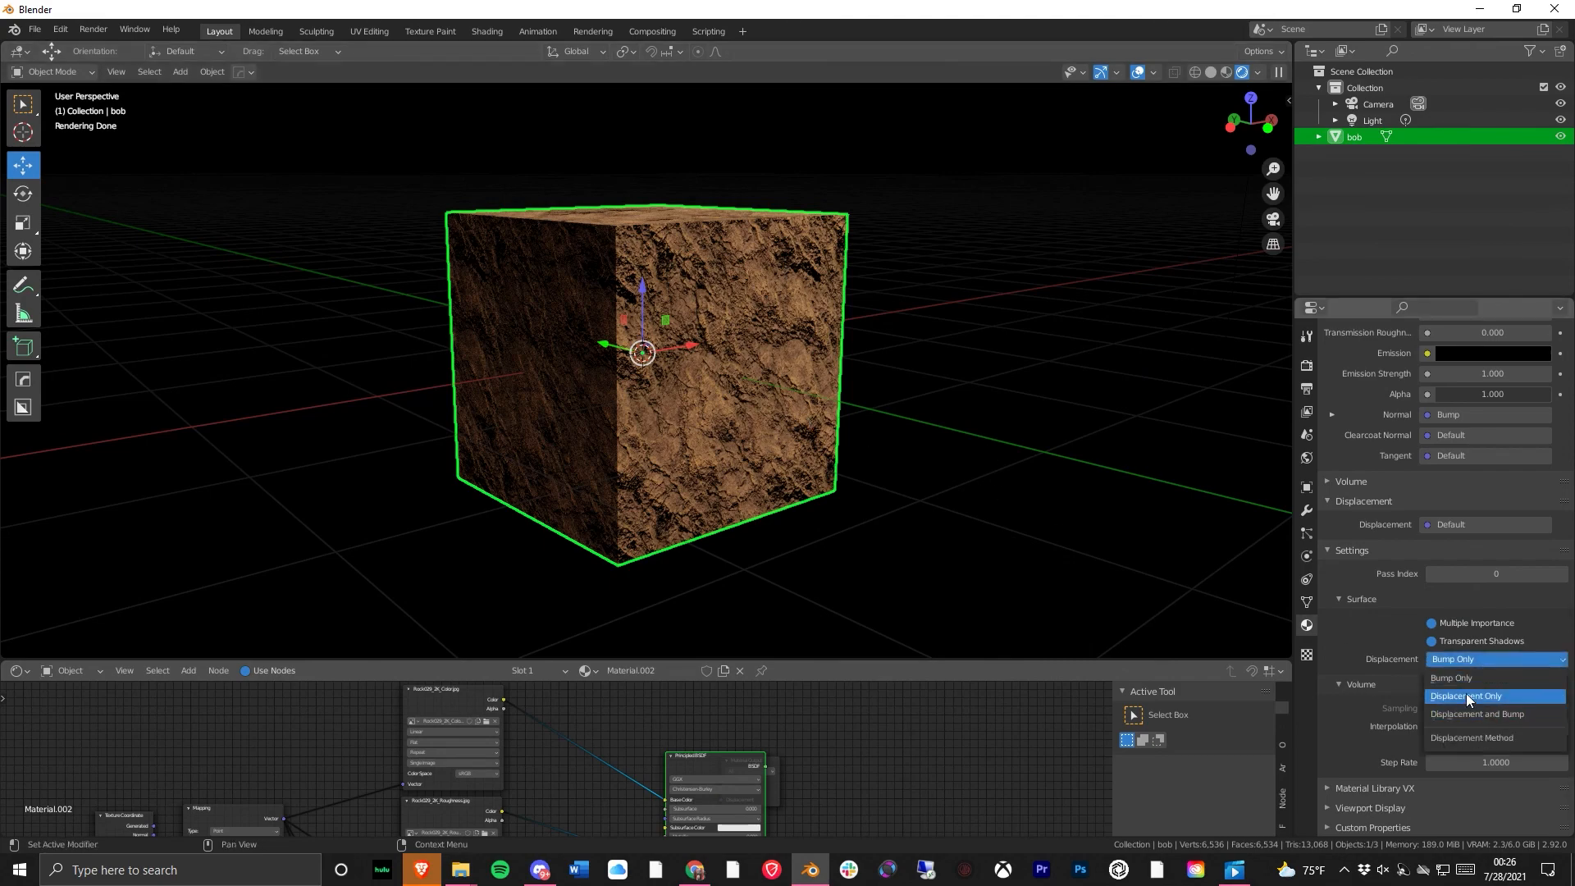
{"action": "left_click", "coordinate": [1465, 694]}
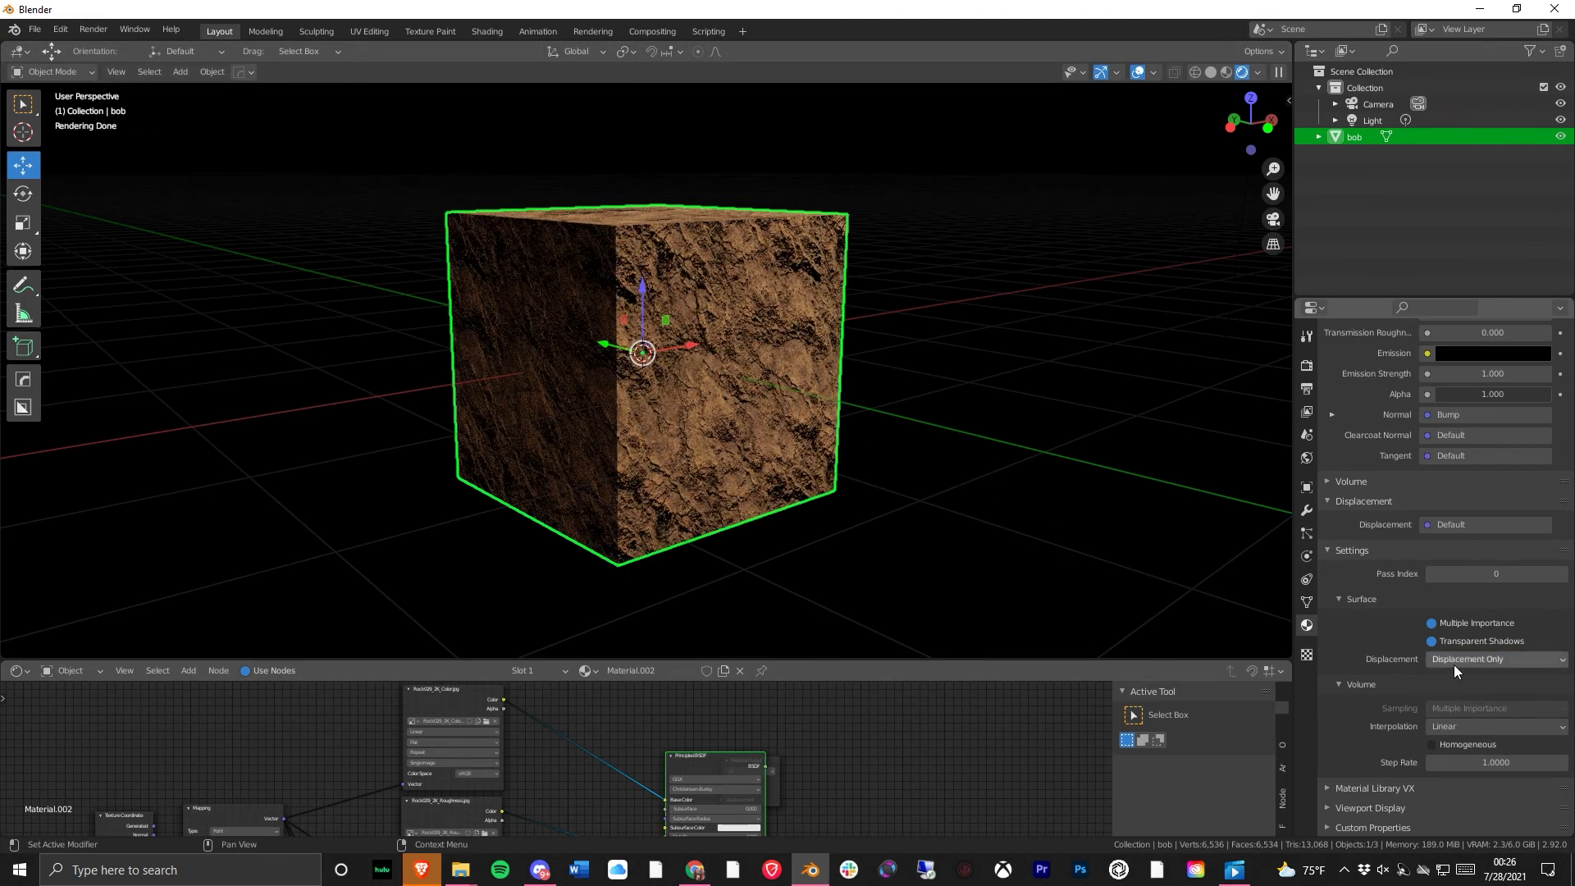
{"action": "left_click", "coordinate": [1454, 664]}
{"action": "left_click", "coordinate": [1475, 717]}
- Deselect the cube and examine its rock surface from several sides and distances in the Cycles-rendered view
{"action": "middle_click_drag", "start_coordinate": [865, 259], "coordinate": [842, 315]}
{"action": "scroll", "coordinate": [835, 292], "scroll_direction": "up", "scroll_amount": 5}
{"action": "scroll", "coordinate": [459, 350], "scroll_direction": "down", "scroll_amount": 3}
{"action": "middle_click_drag", "start_coordinate": [696, 171], "coordinate": [433, 292]}
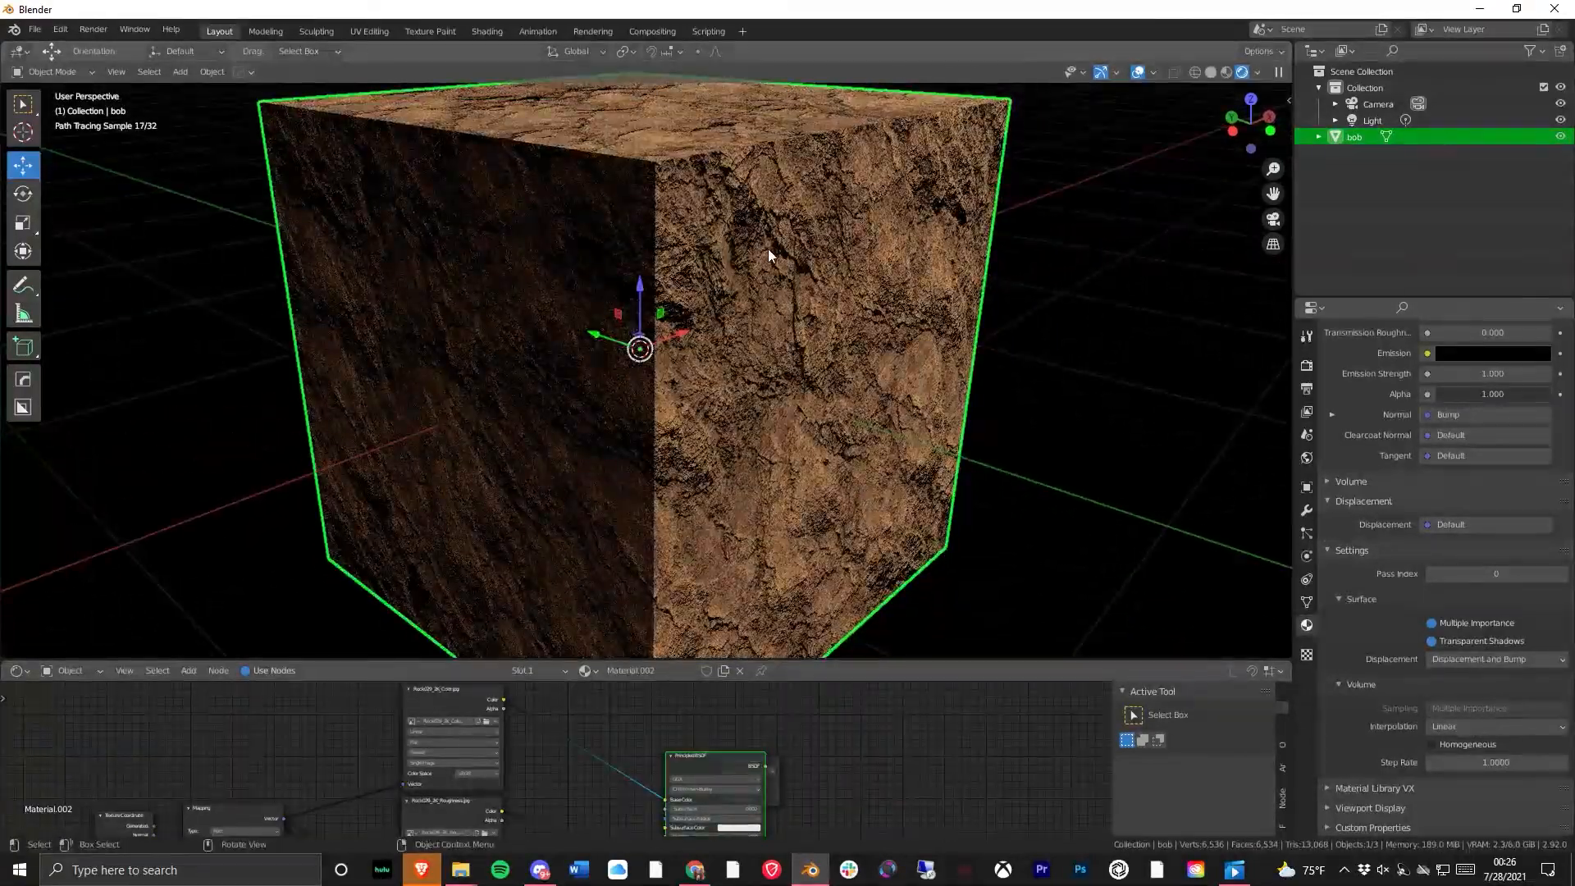
{"action": "scroll", "coordinate": [768, 249], "scroll_direction": "up", "scroll_amount": 2}
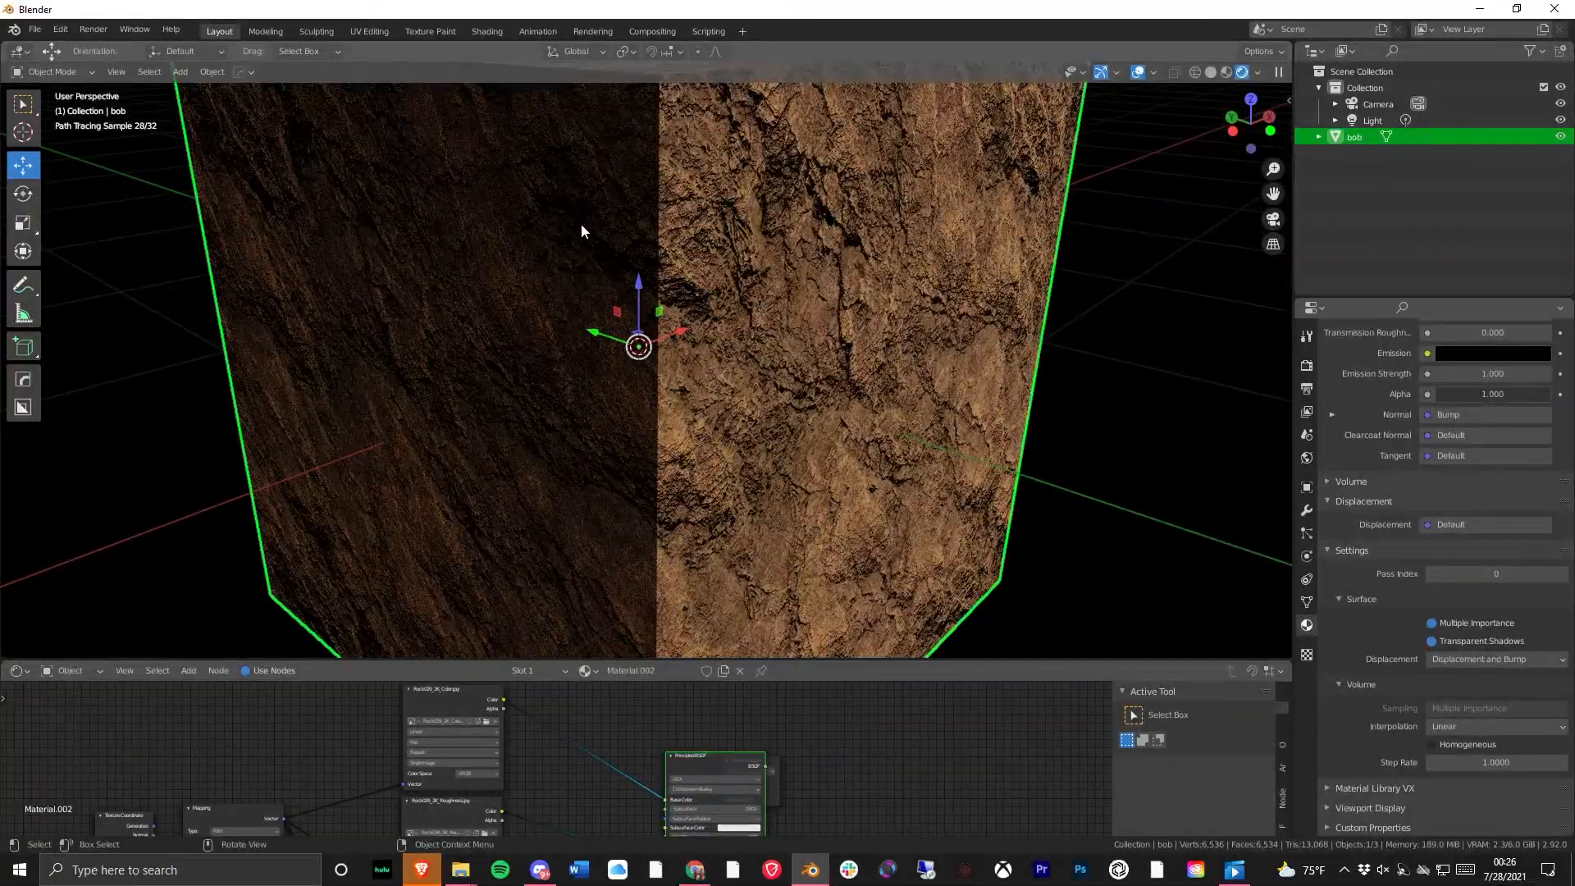
{"action": "scroll", "coordinate": [581, 226], "scroll_direction": "down", "scroll_amount": 2}
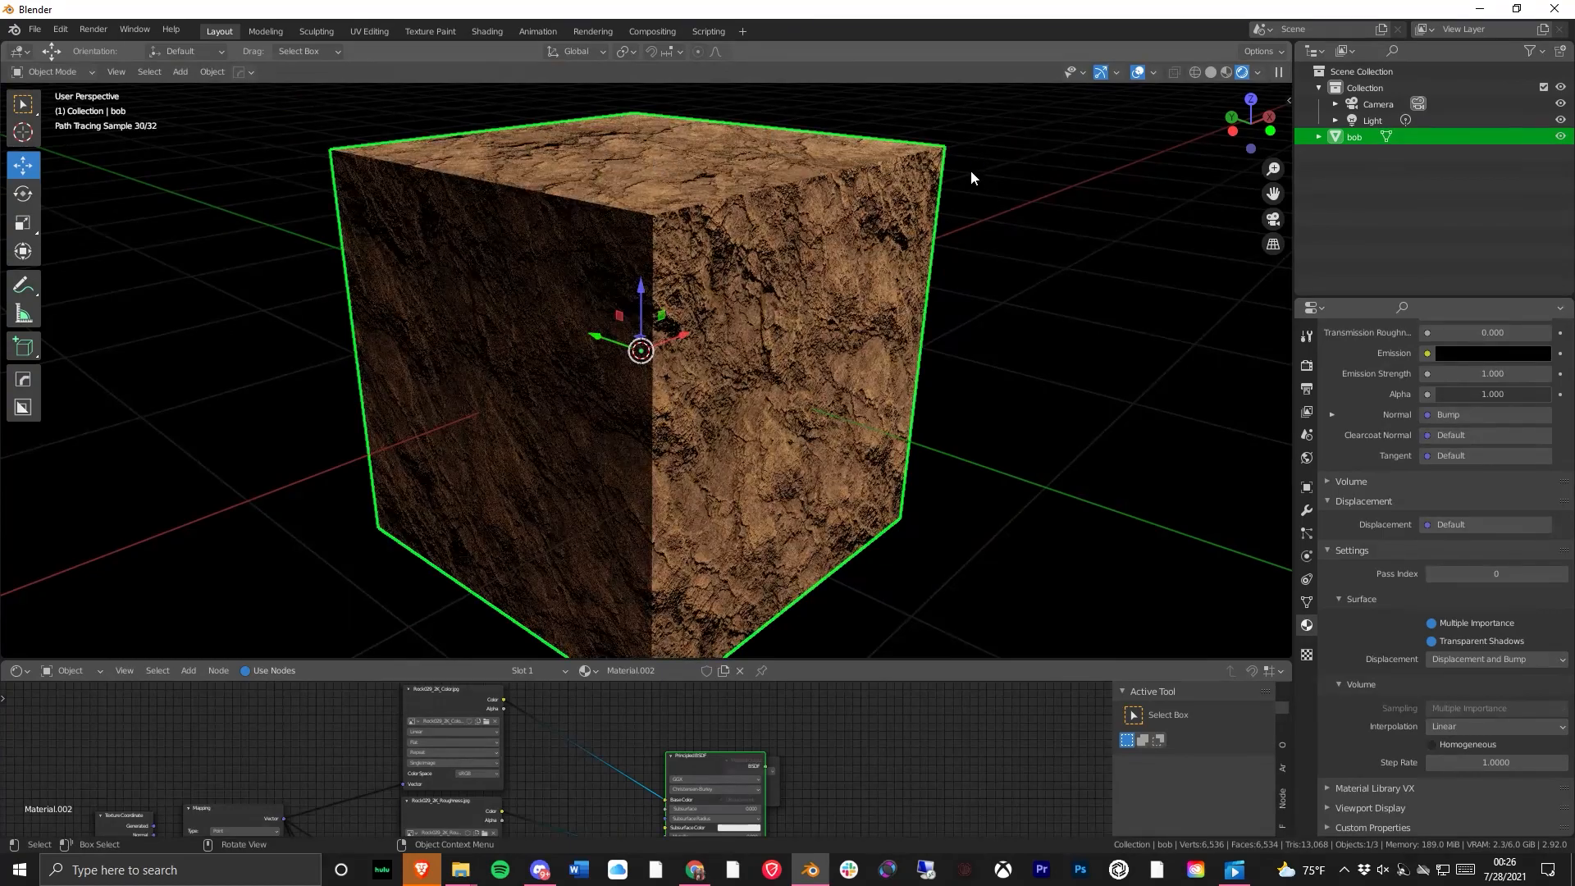
{"action": "left_click", "coordinate": [1025, 417]}
{"action": "middle_click_drag", "start_coordinate": [1025, 417], "coordinate": [706, 164]}
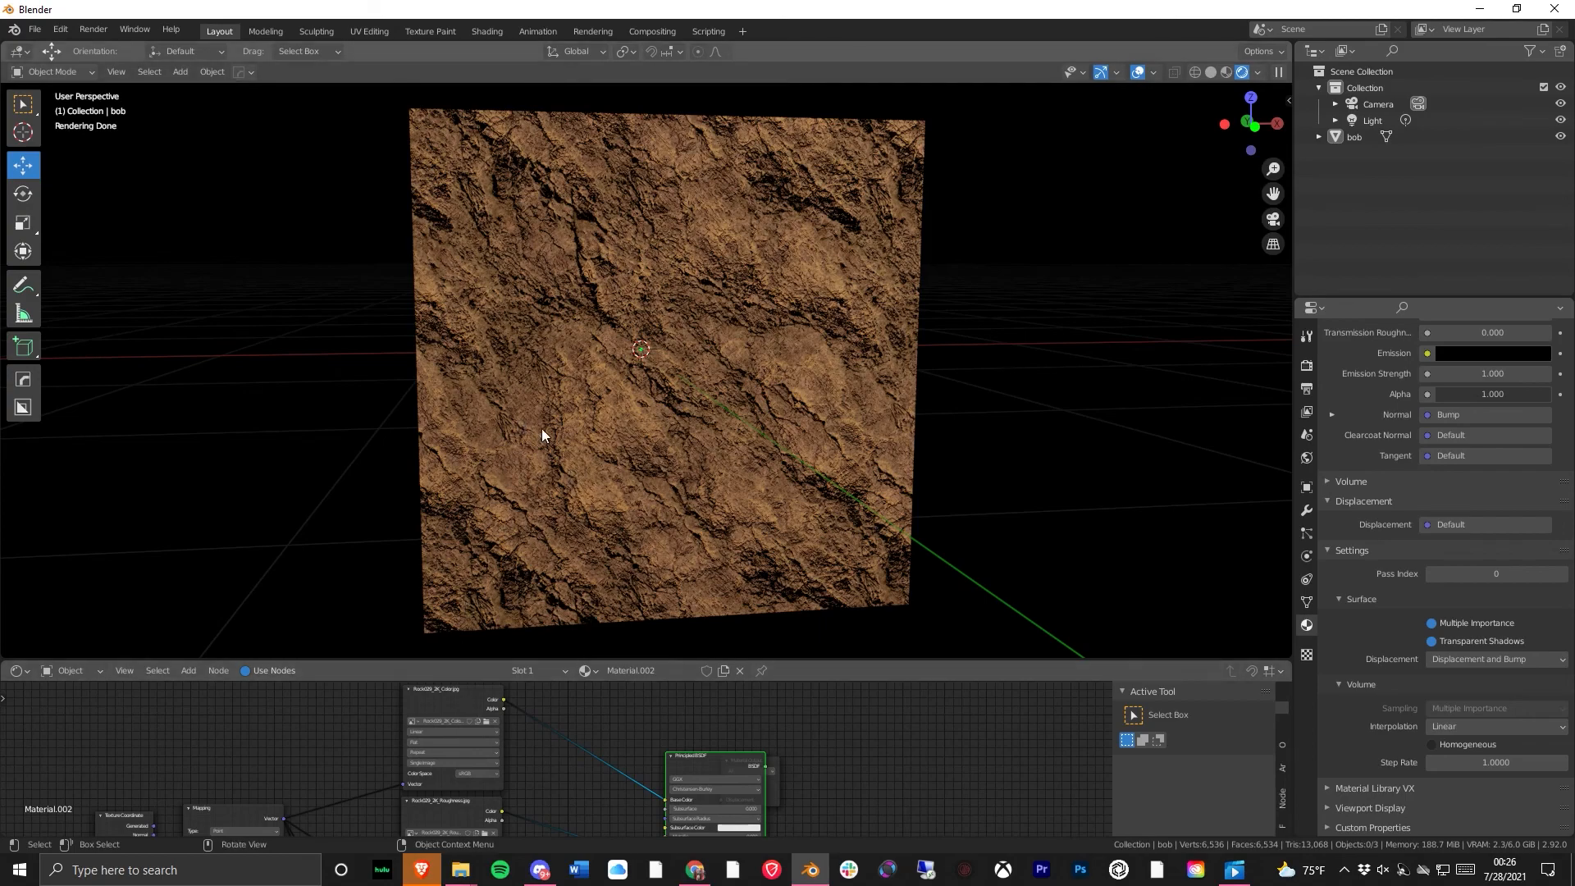
{"action": "middle_click_drag", "start_coordinate": [533, 425], "coordinate": [682, 456]}
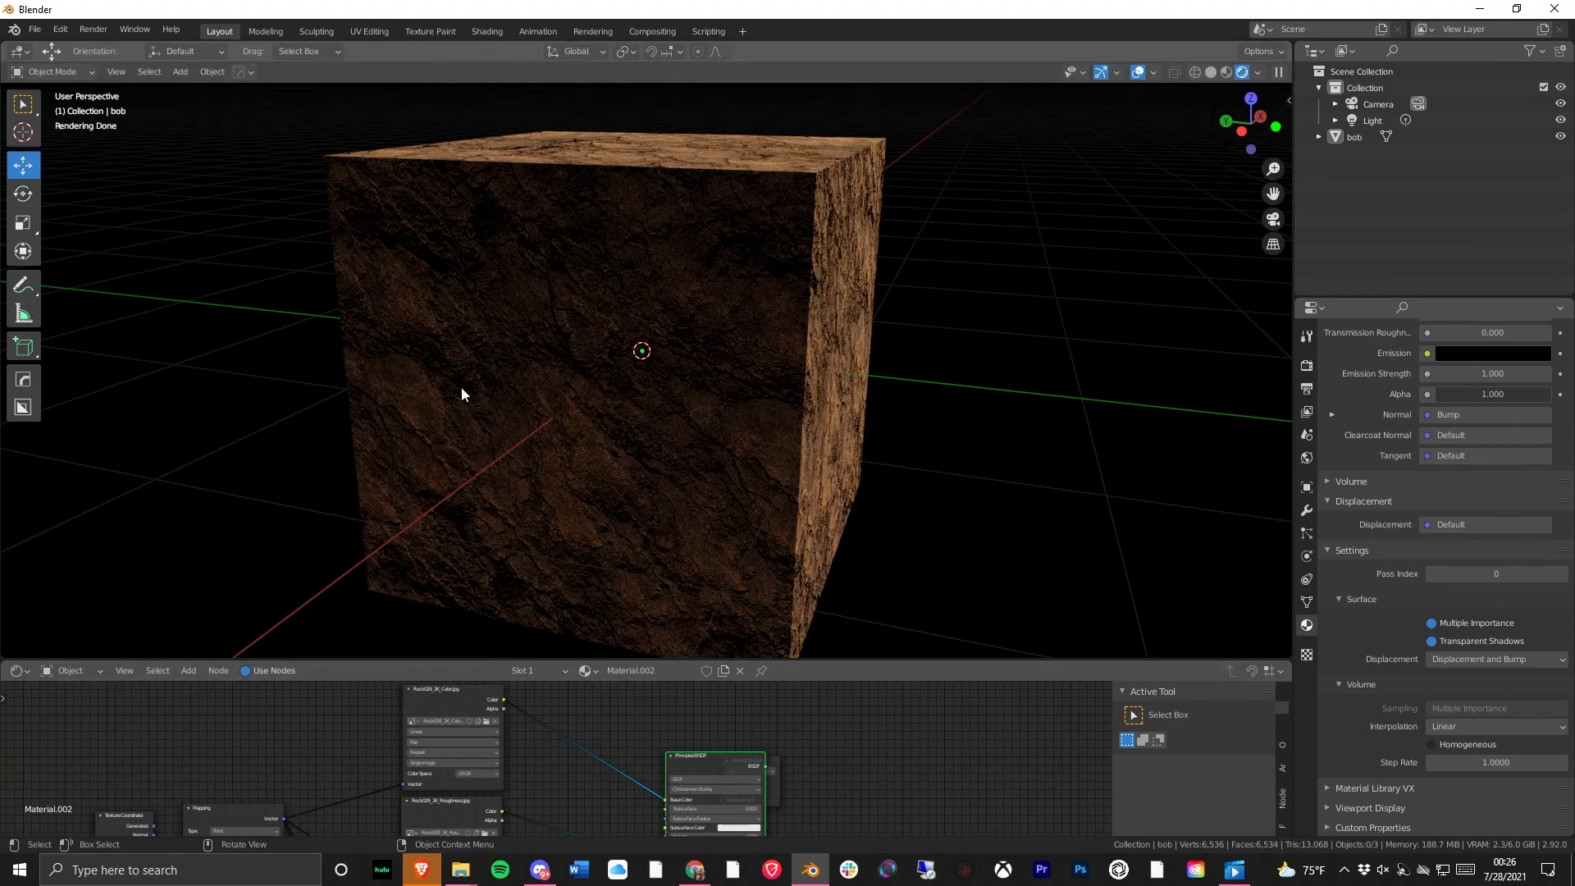
- Add a Subdivision Surface modifier to the rock cube and set its viewport level to 2
{"action": "left_click", "coordinate": [637, 376]}
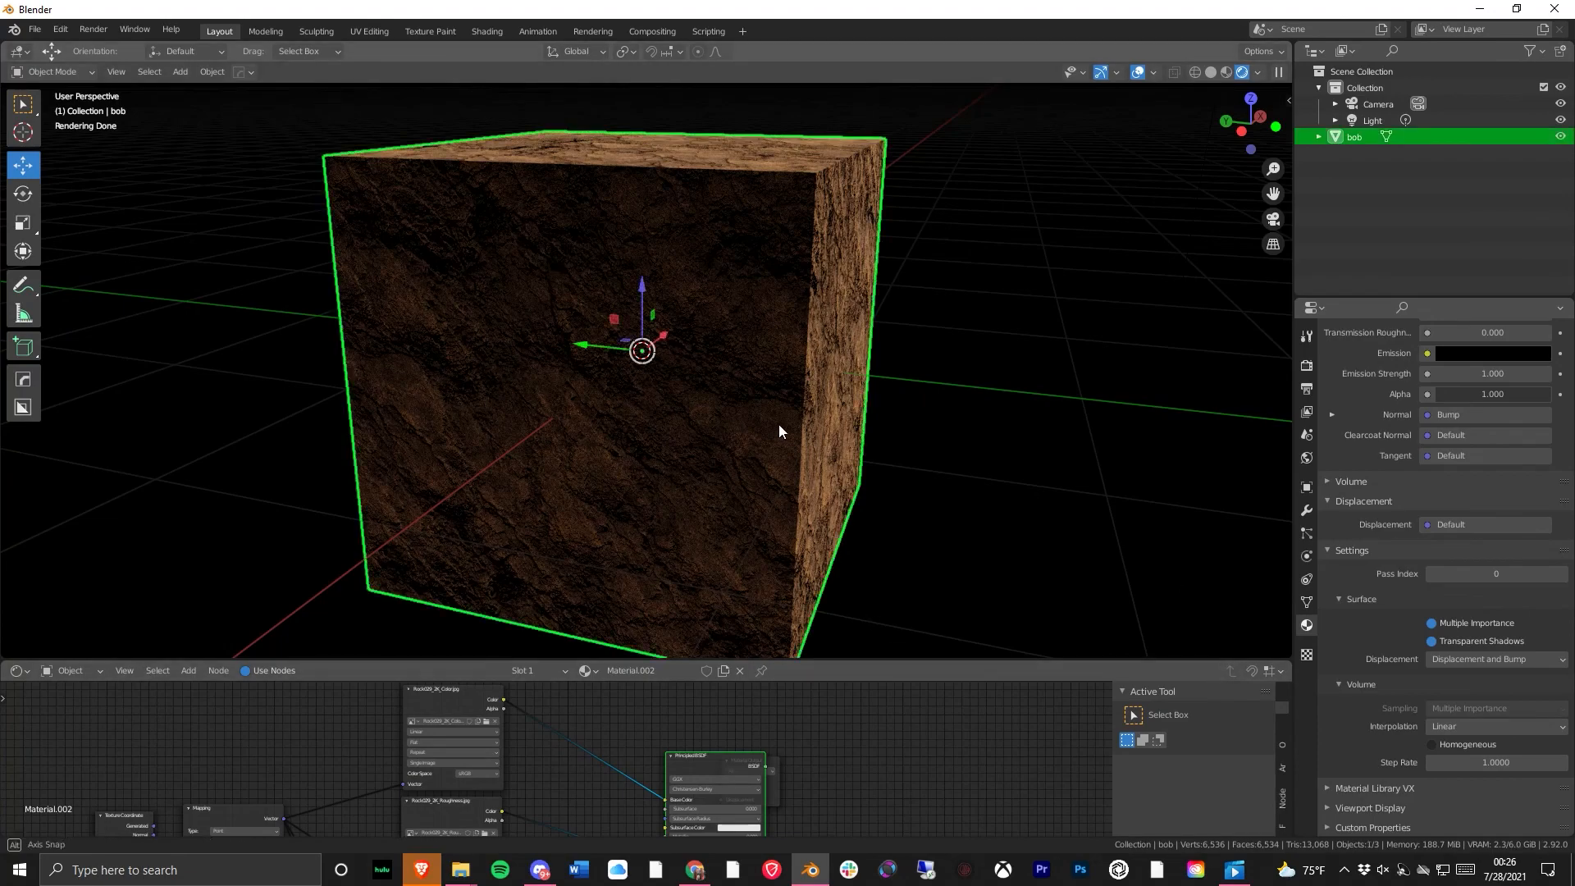
{"action": "middle_click_drag", "start_coordinate": [781, 429], "coordinate": [739, 415]}
{"action": "middle_click_drag", "start_coordinate": [1084, 474], "coordinate": [1087, 489]}
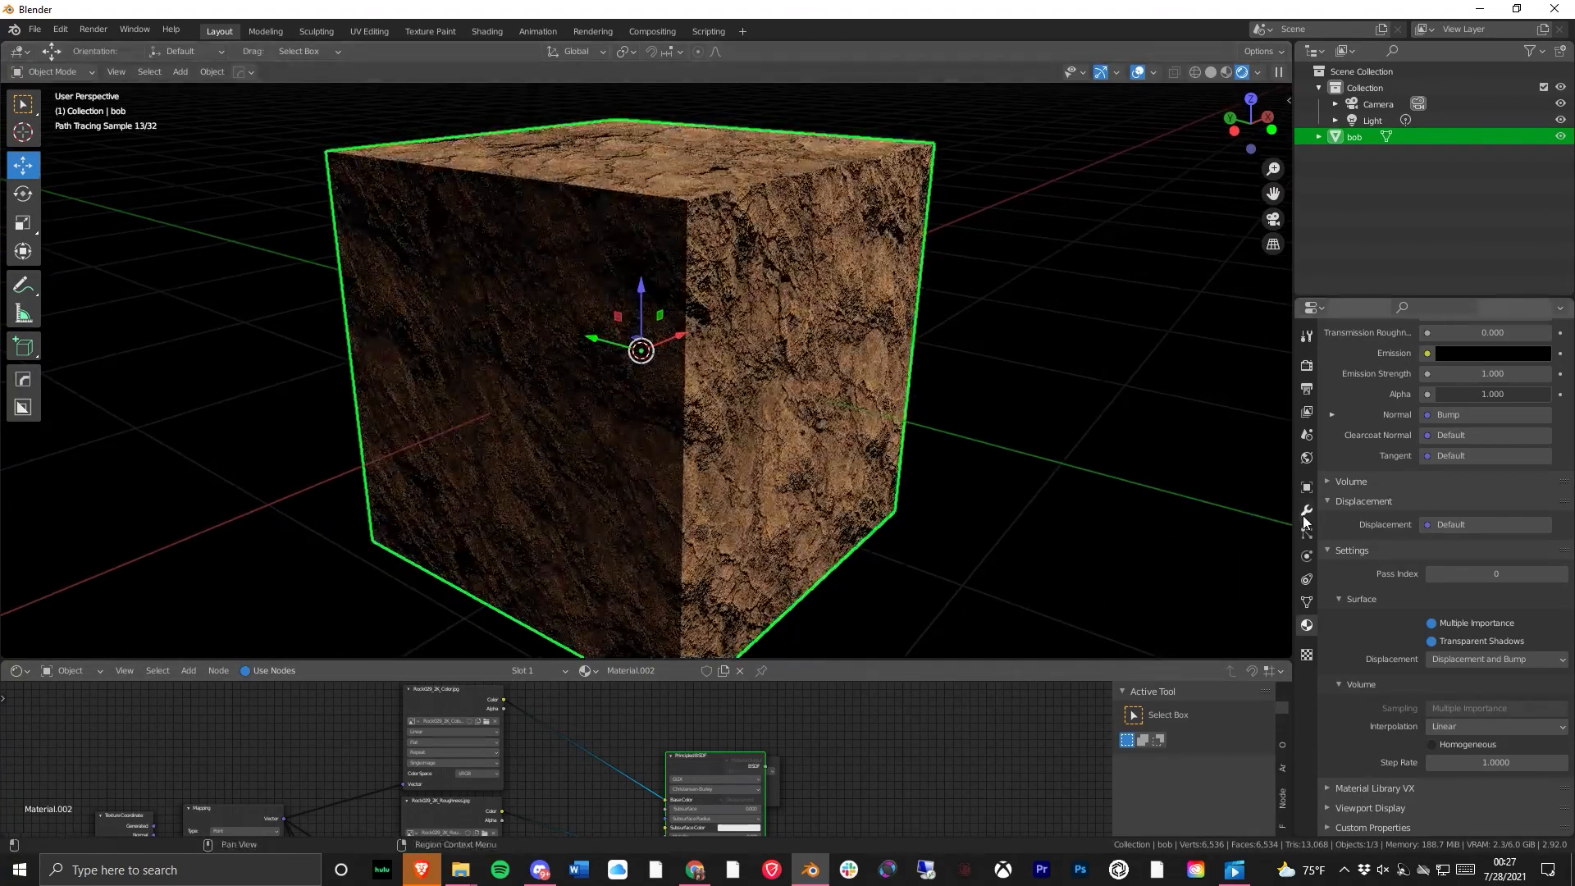
{"action": "left_click", "coordinate": [1307, 510]}
{"action": "left_click", "coordinate": [1405, 362]}
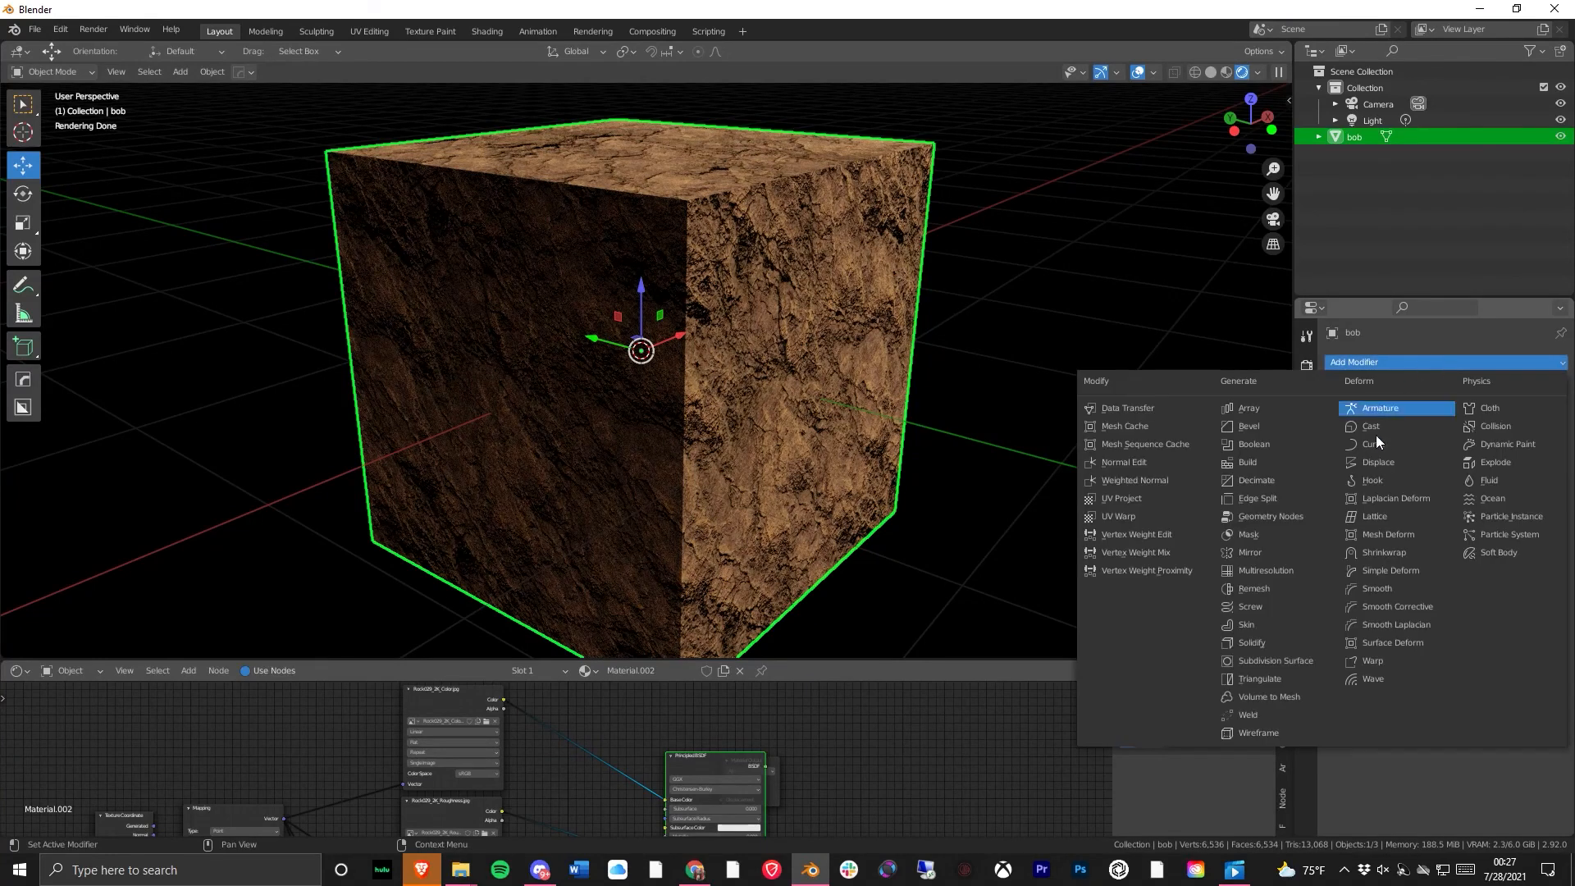
{"action": "left_click", "coordinate": [1299, 661]}
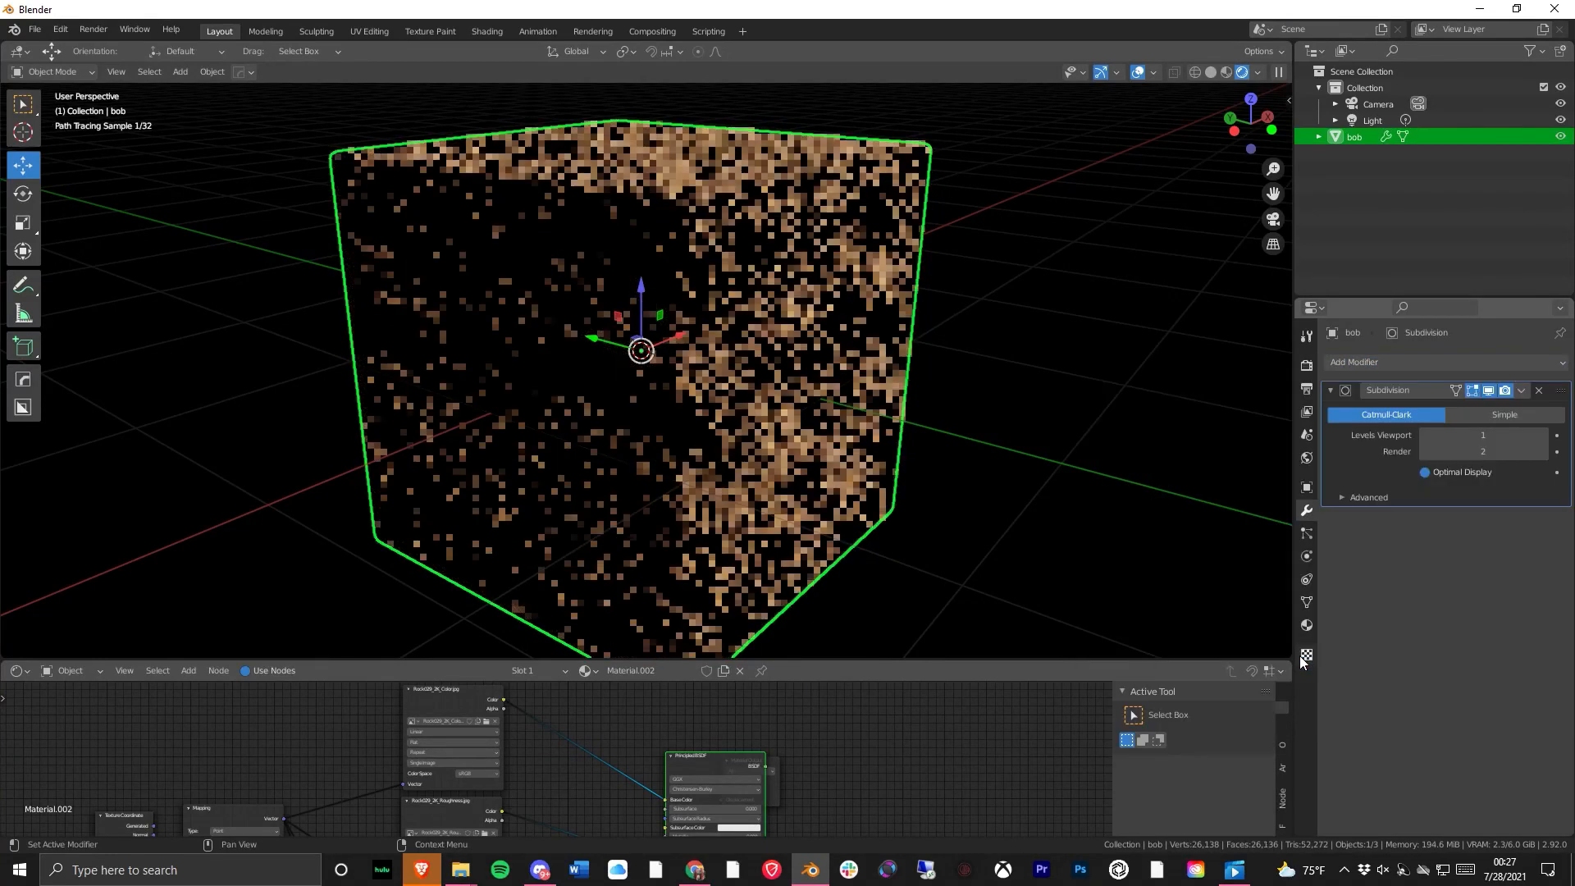
{"action": "left_click", "coordinate": [1472, 439]}
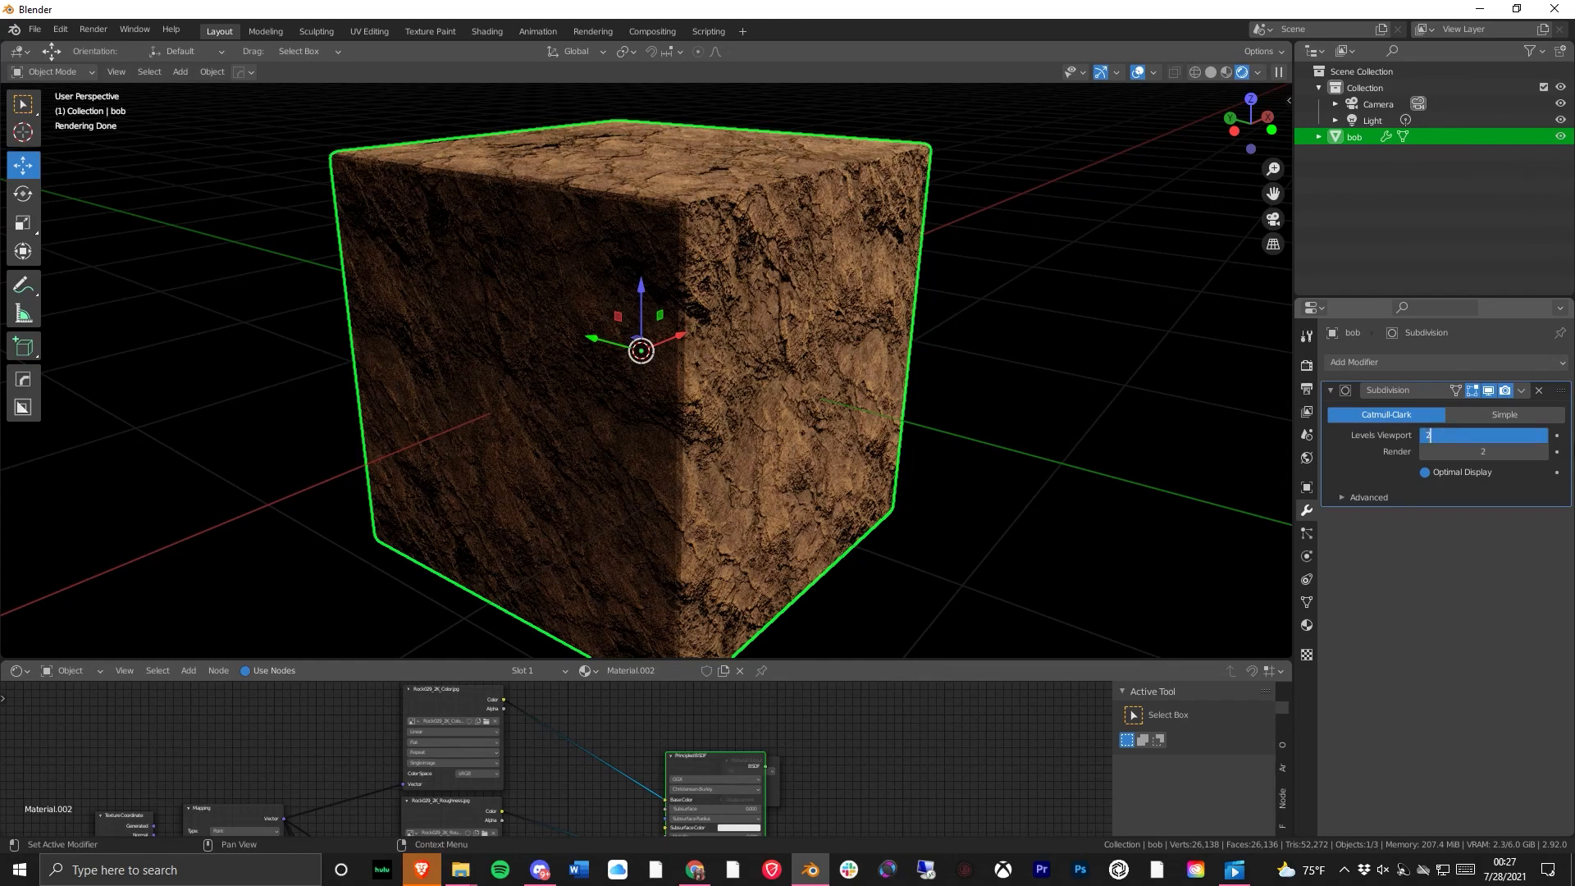
{"action": "key", "text": "Return"}
- Try the Simple subdivision type on the cube's Subdivision modifier and switch it back to Catmull-Clark
{"action": "middle_click_drag", "start_coordinate": [1031, 404], "coordinate": [970, 392]}
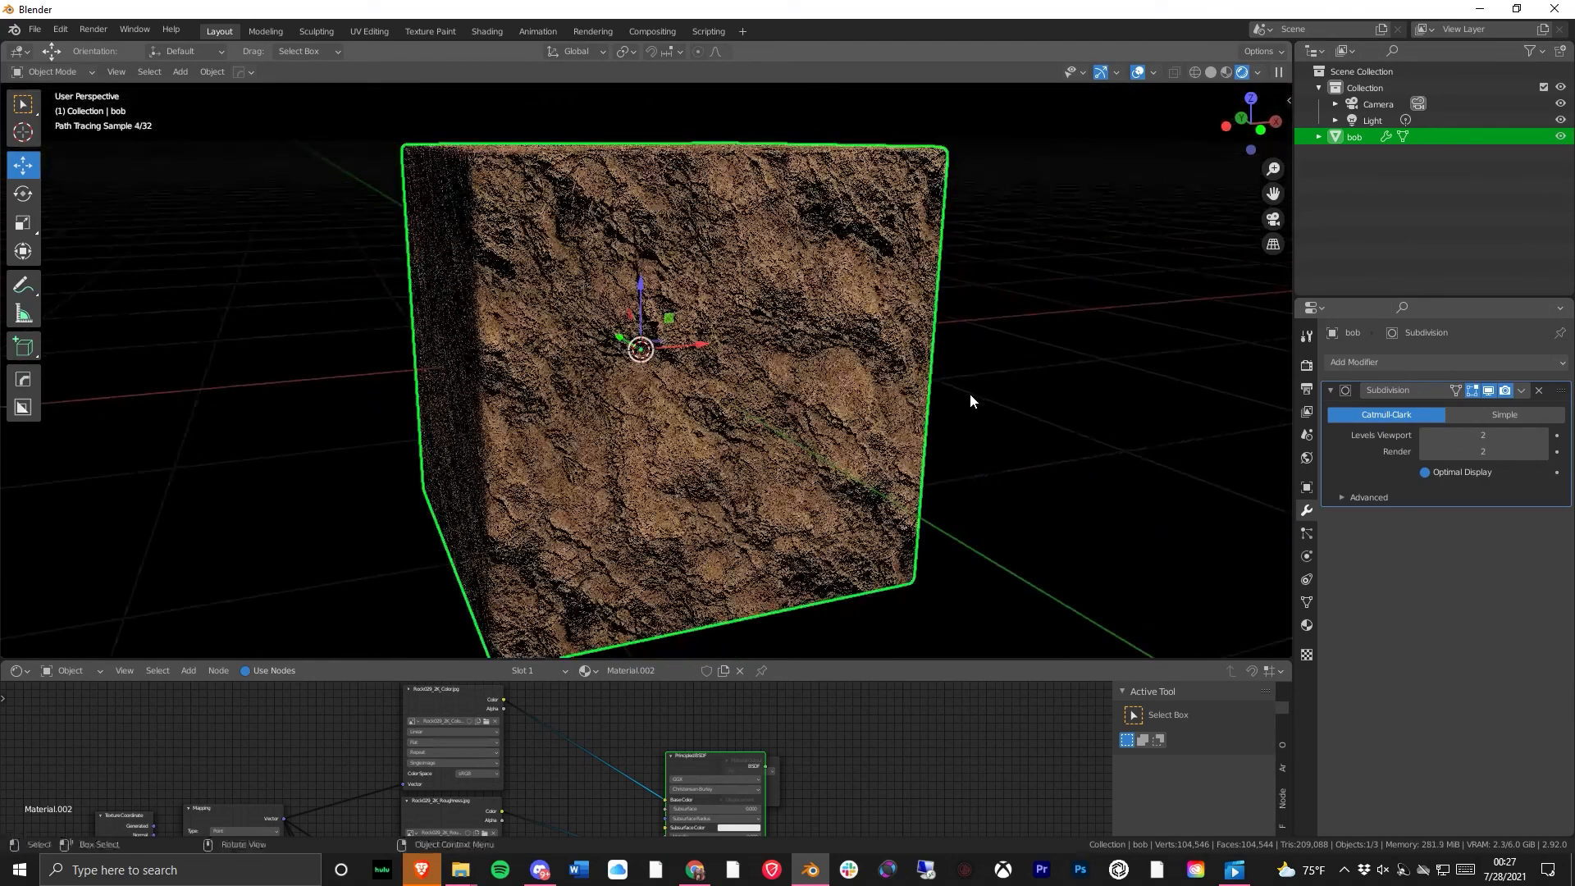
{"action": "mouse_move", "coordinate": [272, 291]}
{"action": "middle_mouse_down"}
{"action": "mouse_move", "coordinate": [369, 362]}
{"action": "mouse_move", "coordinate": [458, 158]}
{"action": "mouse_move", "coordinate": [568, 238]}
{"action": "middle_mouse_up"}
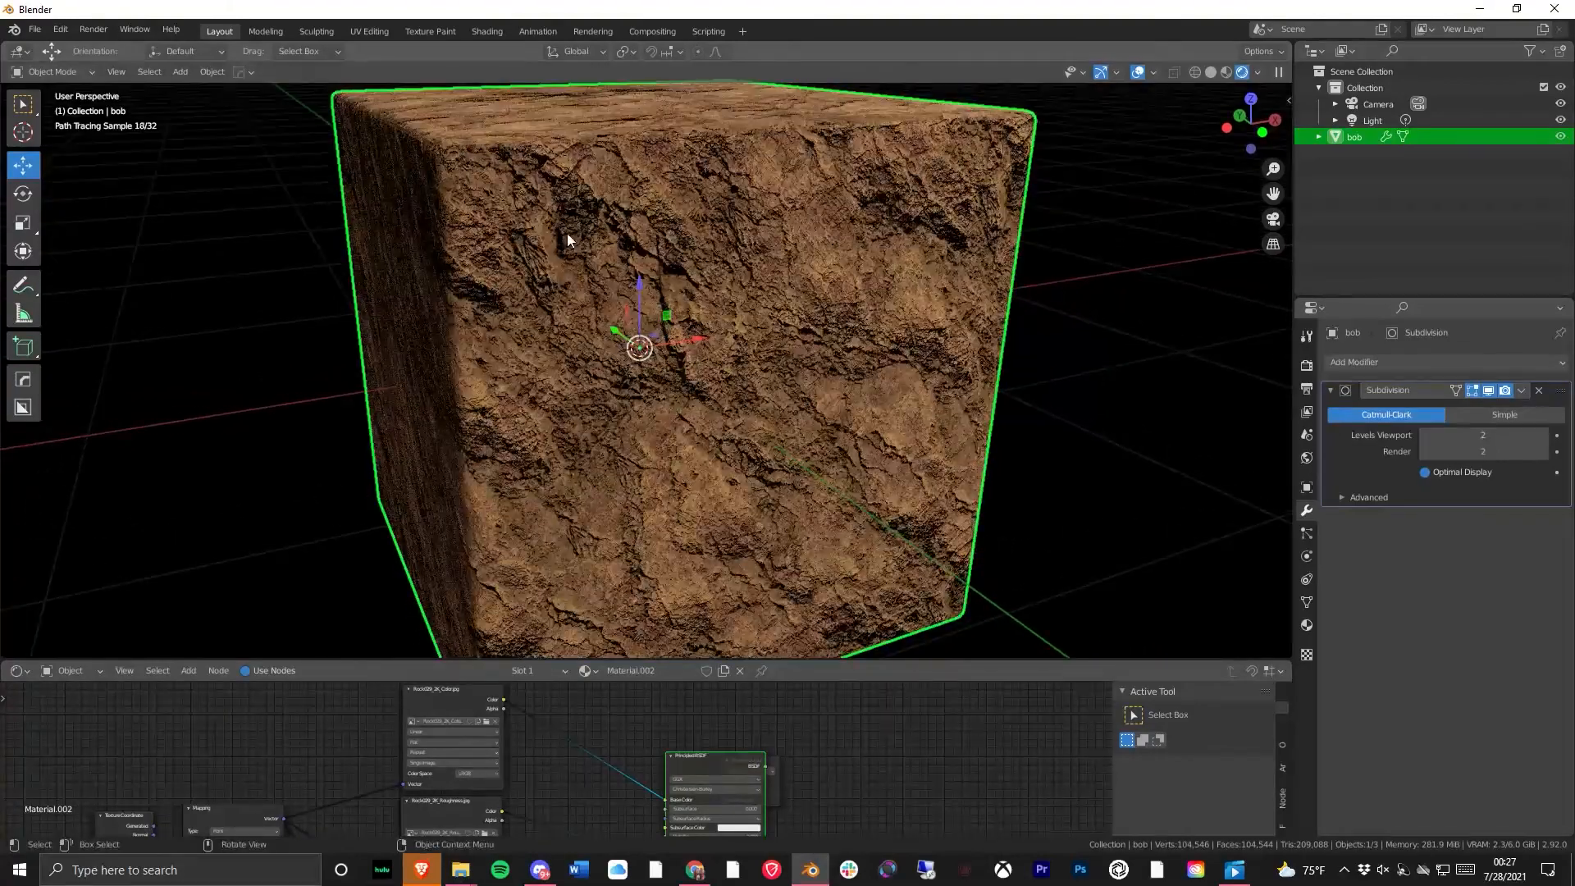
{"action": "left_click", "coordinate": [1501, 417]}
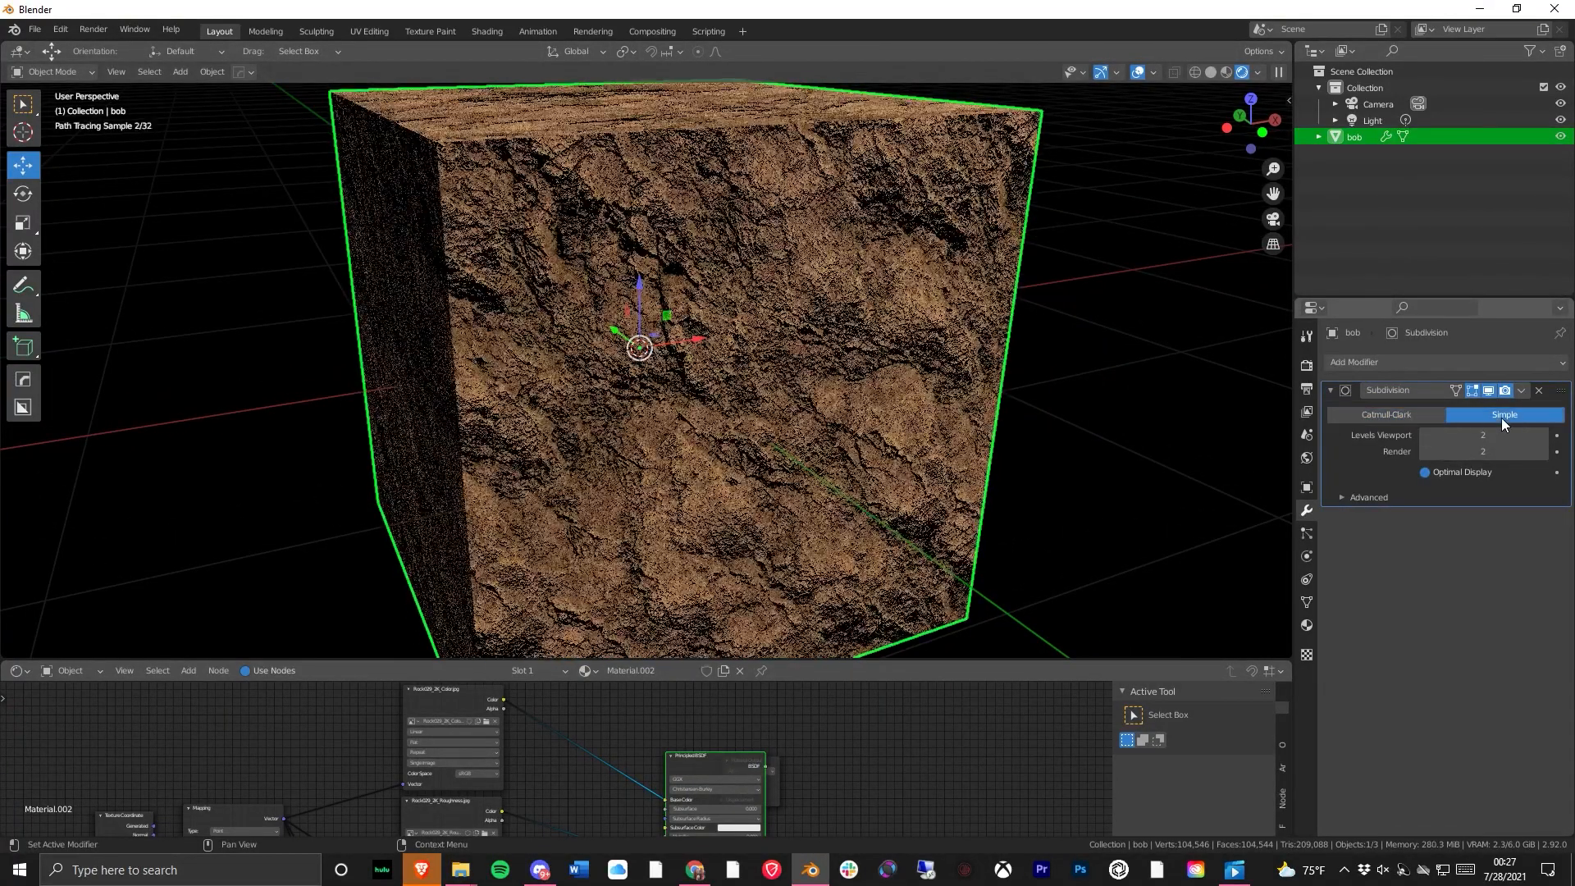
{"action": "left_click", "coordinate": [1434, 415]}
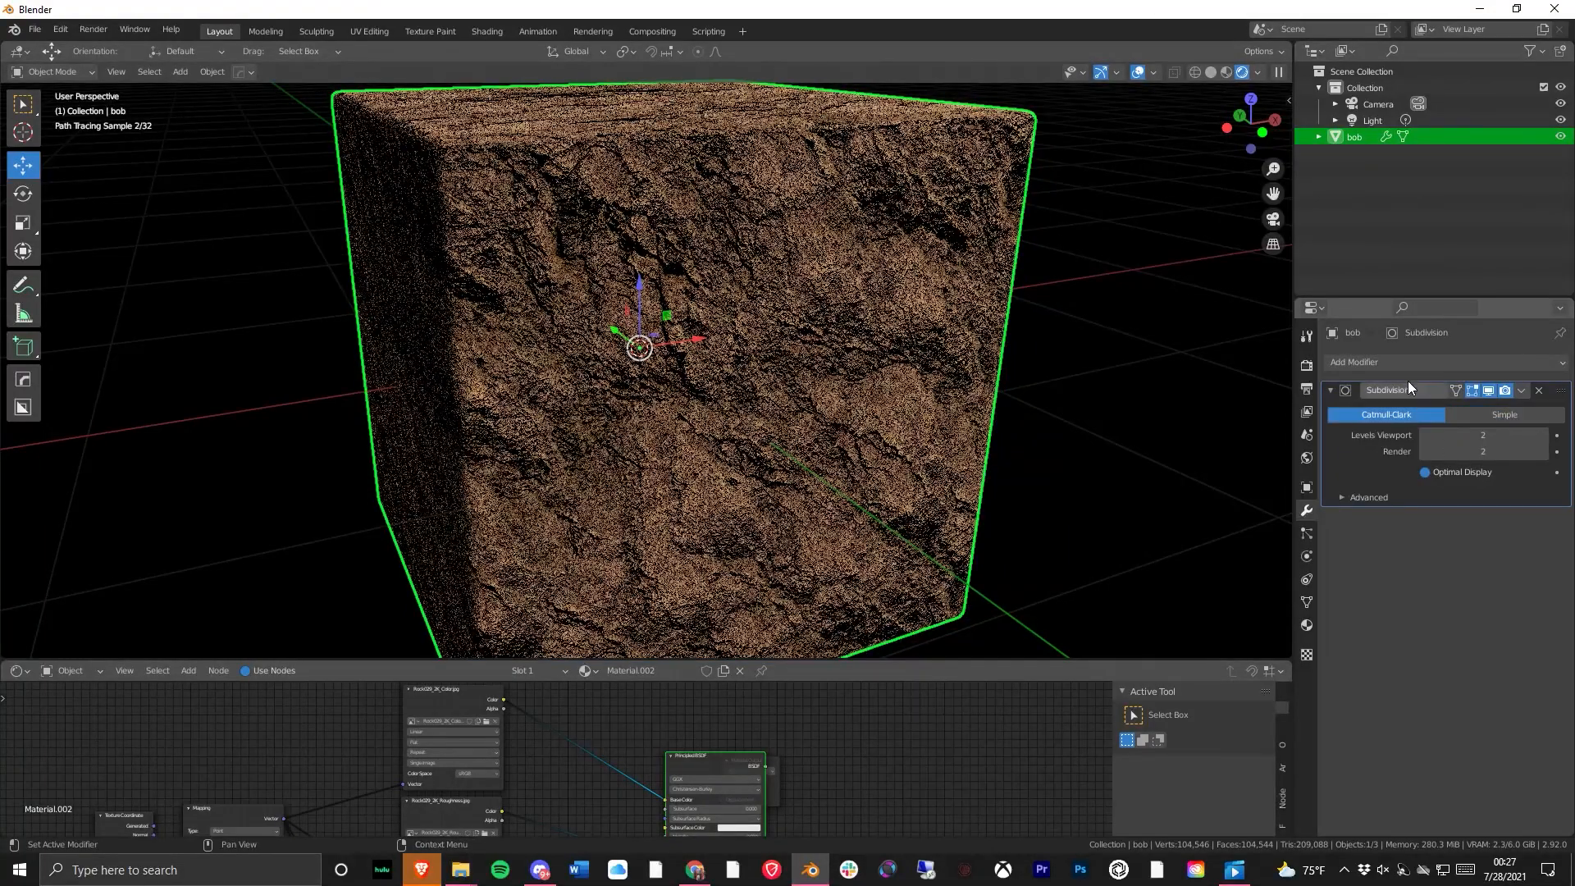
{"action": "left_click", "coordinate": [1401, 363]}
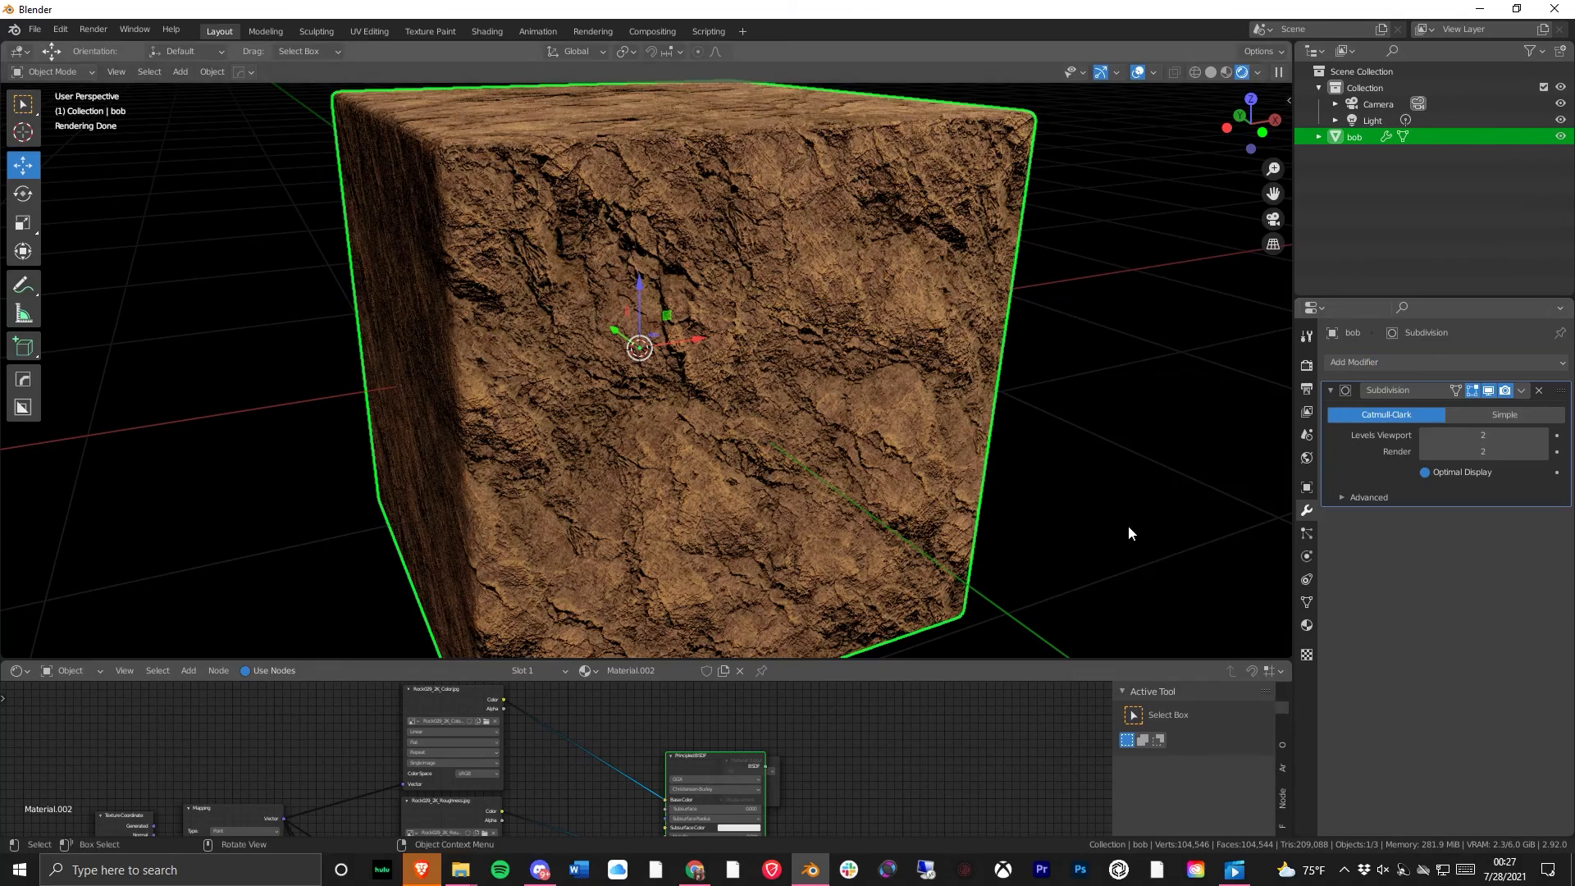
- Deselect the cube and inspect the subdivided rock surface and its softened edges from farther away and from above
{"action": "left_click", "coordinate": [1068, 427]}
{"action": "mouse_move", "coordinate": [973, 376]}
{"action": "middle_mouse_down"}
{"action": "mouse_move", "coordinate": [1046, 397]}
{"action": "mouse_move", "coordinate": [987, 477]}
{"action": "mouse_move", "coordinate": [898, 426]}
{"action": "mouse_move", "coordinate": [862, 411]}
{"action": "mouse_move", "coordinate": [839, 425]}
{"action": "mouse_move", "coordinate": [785, 392]}
{"action": "middle_mouse_up"}
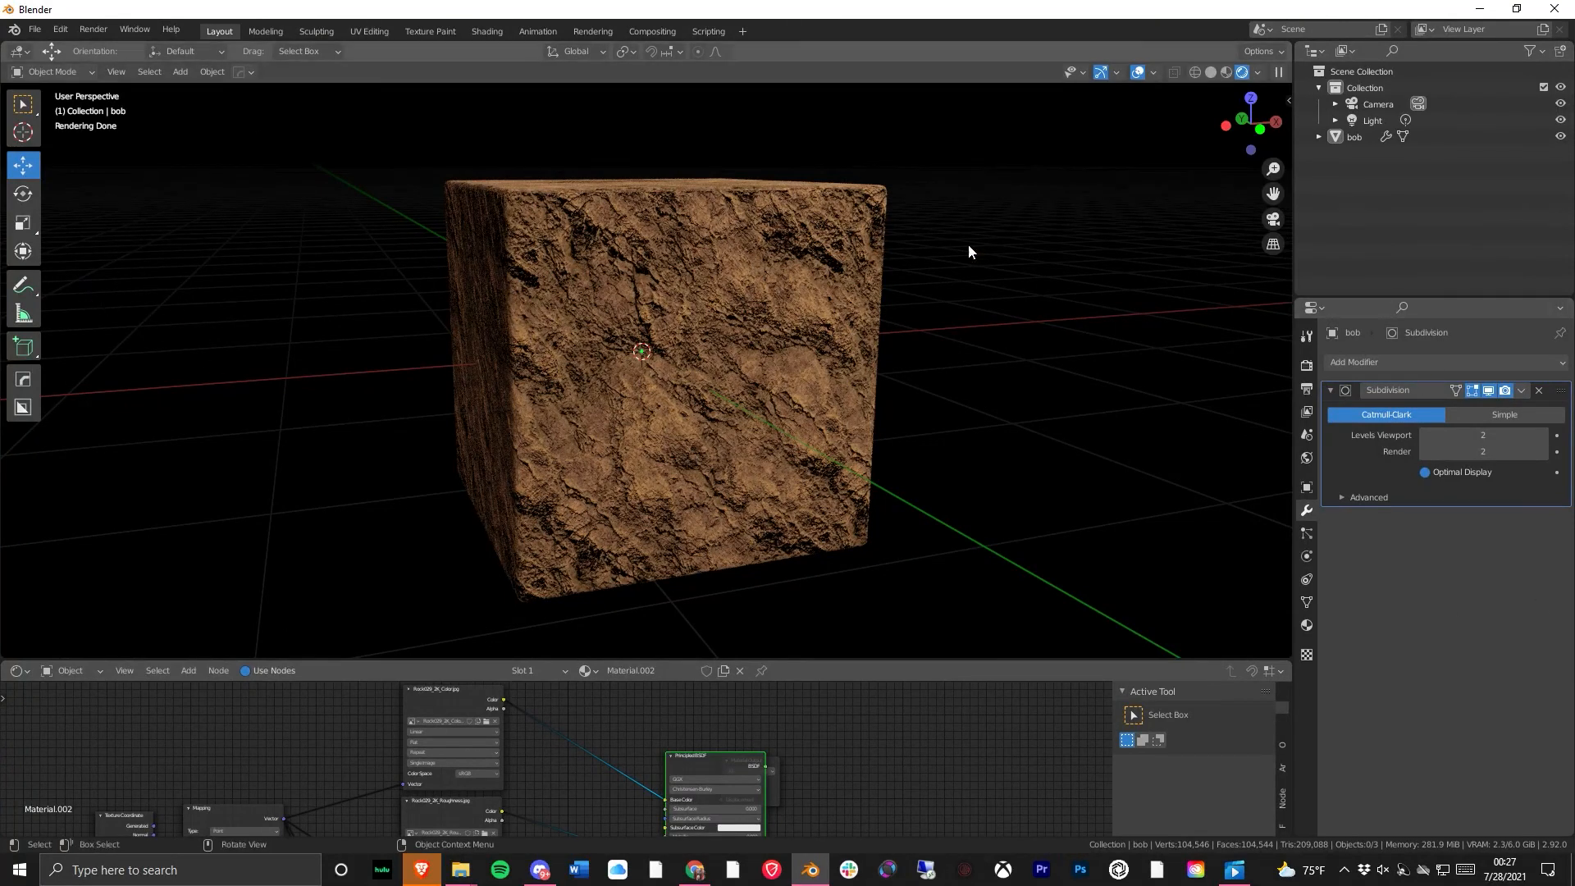
{"action": "scroll", "coordinate": [907, 205], "scroll_direction": "down", "scroll_amount": 5}
{"action": "scroll", "coordinate": [829, 278], "scroll_direction": "up", "scroll_amount": 2}
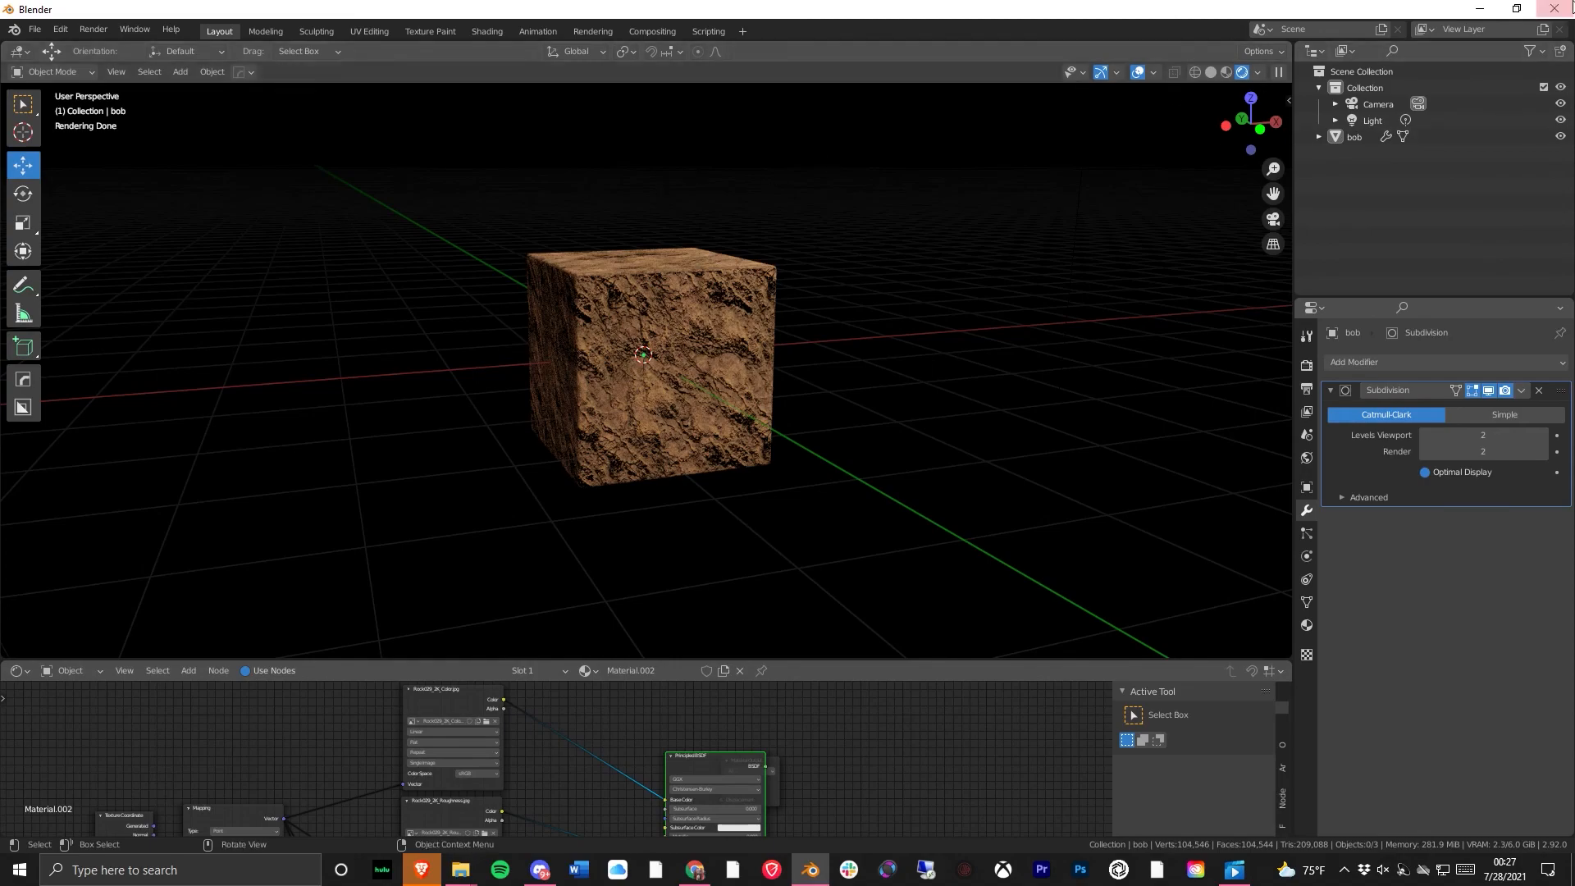
{"action": "mouse_move", "coordinate": [614, 368]}
{"action": "middle_mouse_down"}
{"action": "mouse_move", "coordinate": [687, 481]}
{"action": "mouse_move", "coordinate": [626, 385]}
{"action": "mouse_move", "coordinate": [588, 406]}
{"action": "middle_mouse_up"}
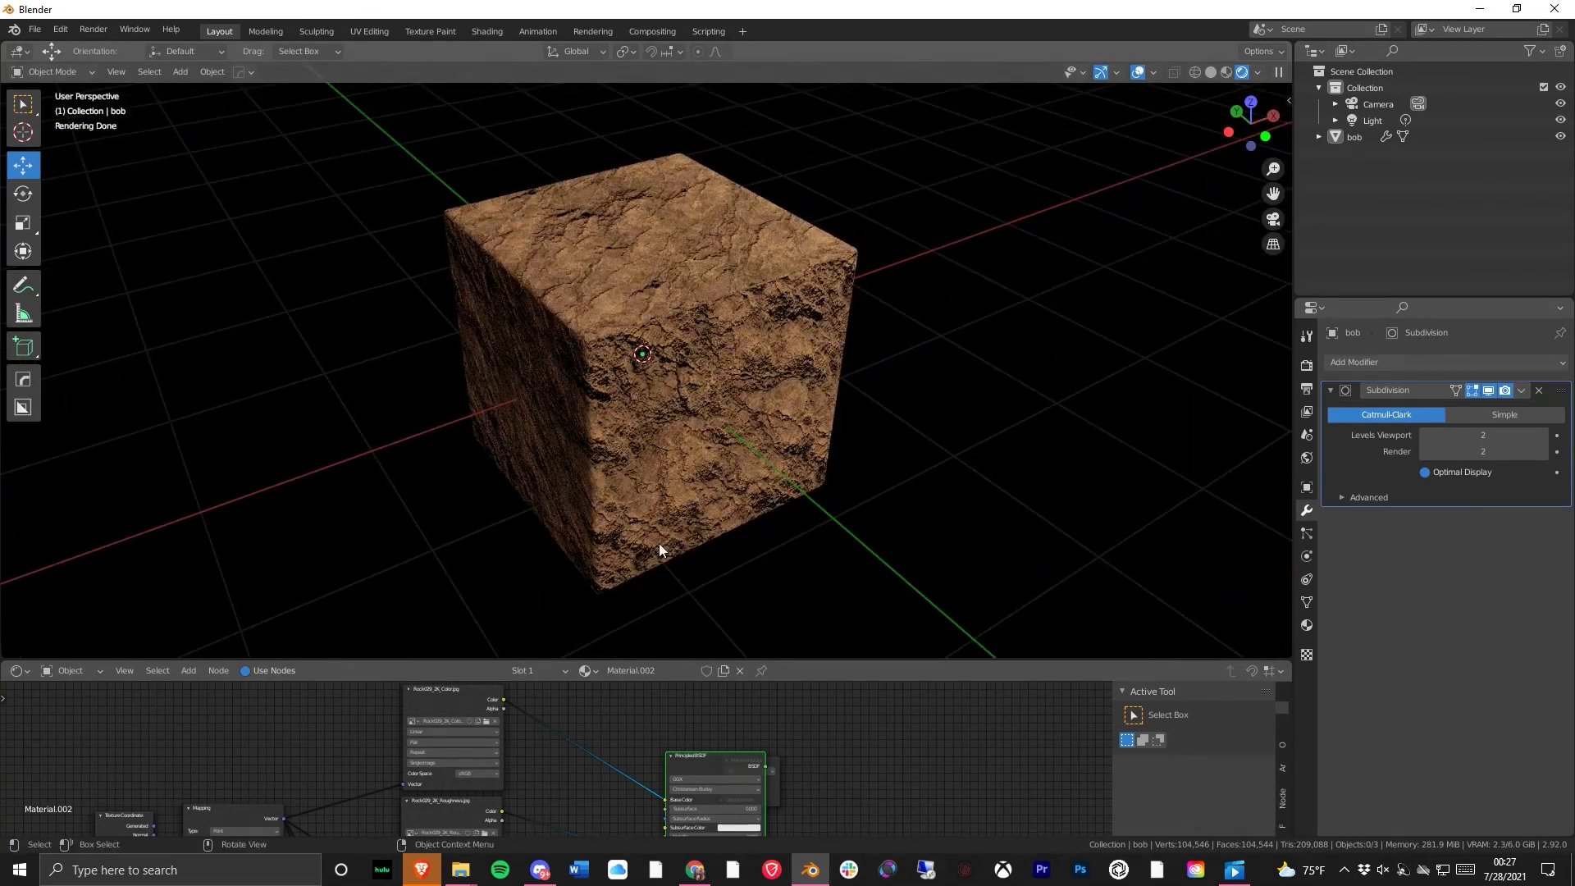